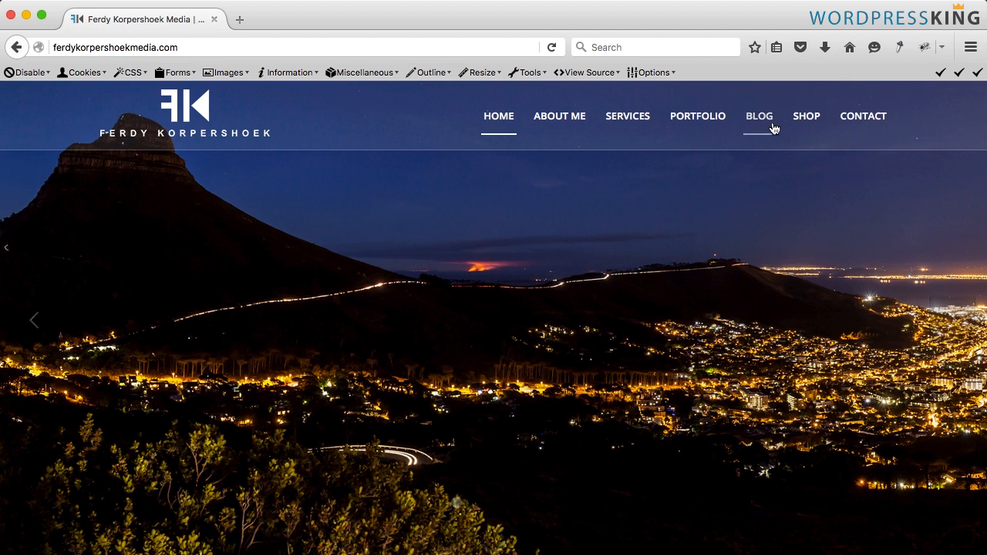
# - Open the Shop page from the site's main menu
pyautogui.moveTo(806, 117)
pyautogui.moveTo(807, 168)
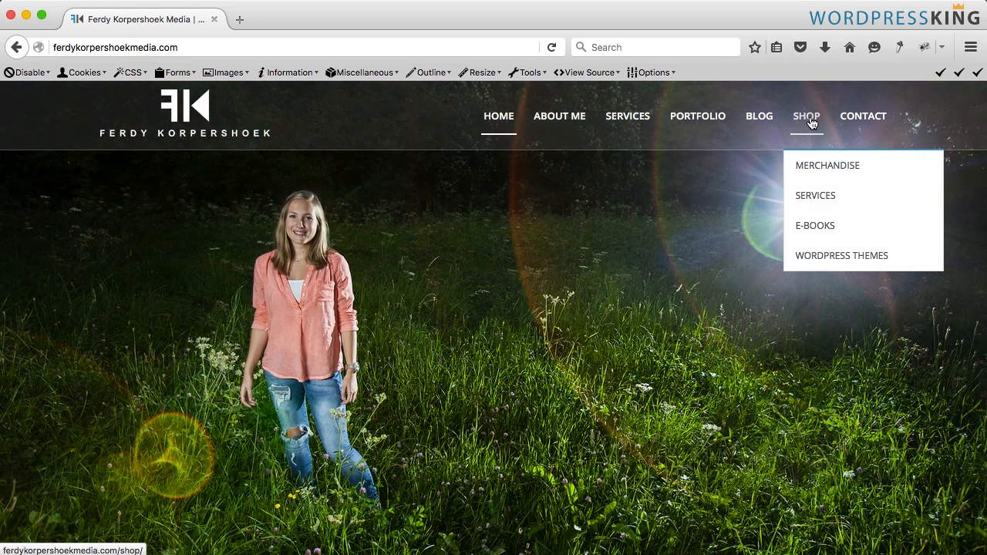
pyautogui.click(811, 124)
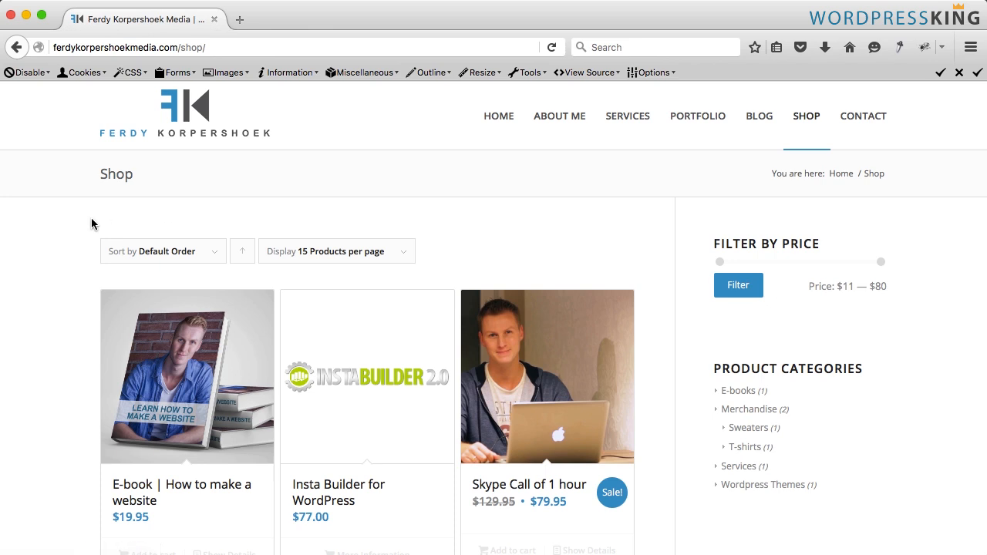
# - Browse the shop and set the WordPressKing T-shirt options to size Medium and colour White
pyautogui.scroll(-3, 91, 224)
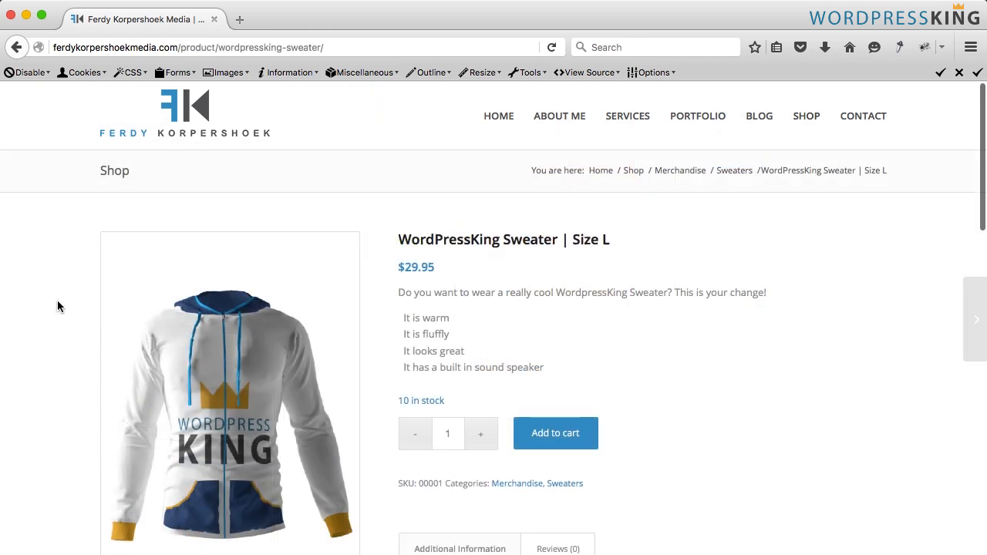
pyautogui.scroll(-1, 59, 306)
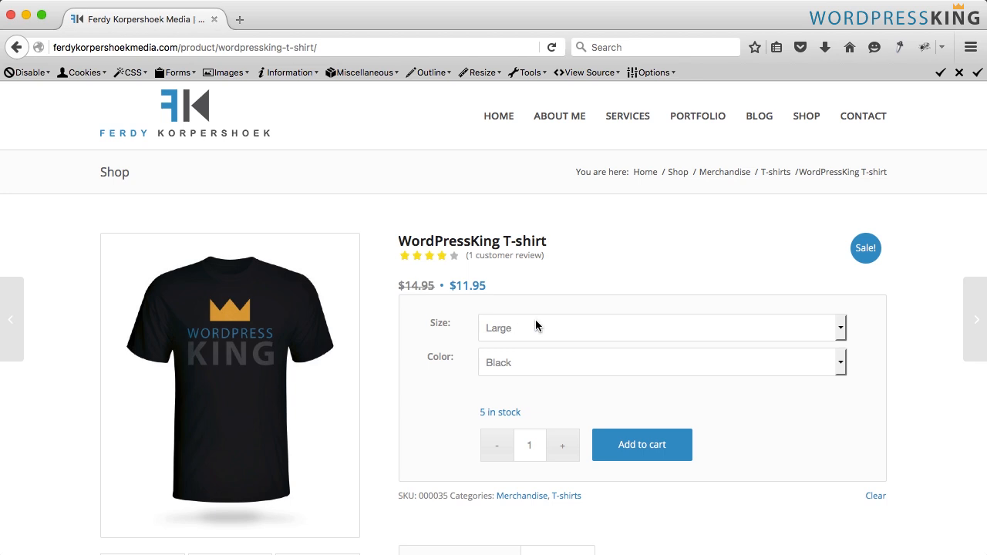
pyautogui.click(534, 328)
pyautogui.click(512, 374)
pyautogui.click(515, 365)
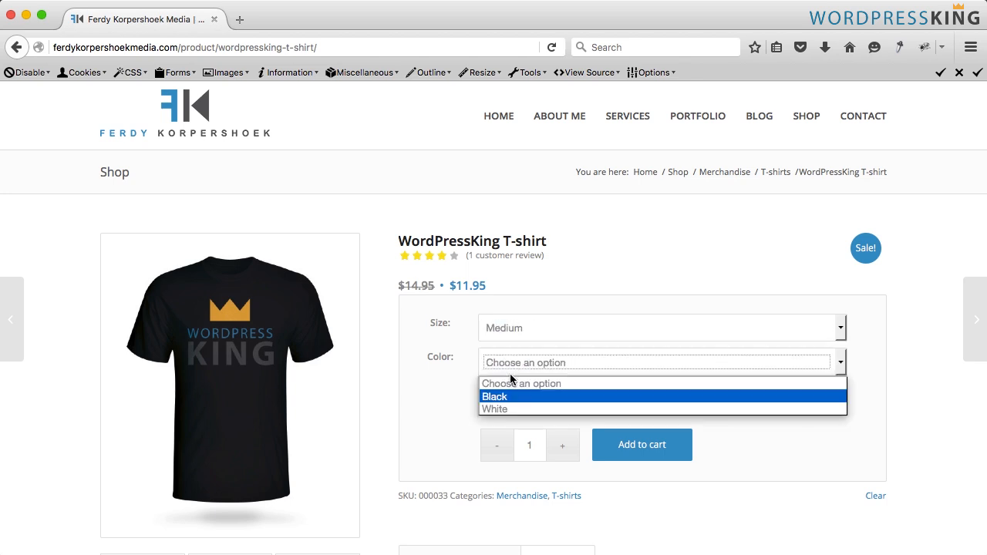
pyautogui.click(503, 408)
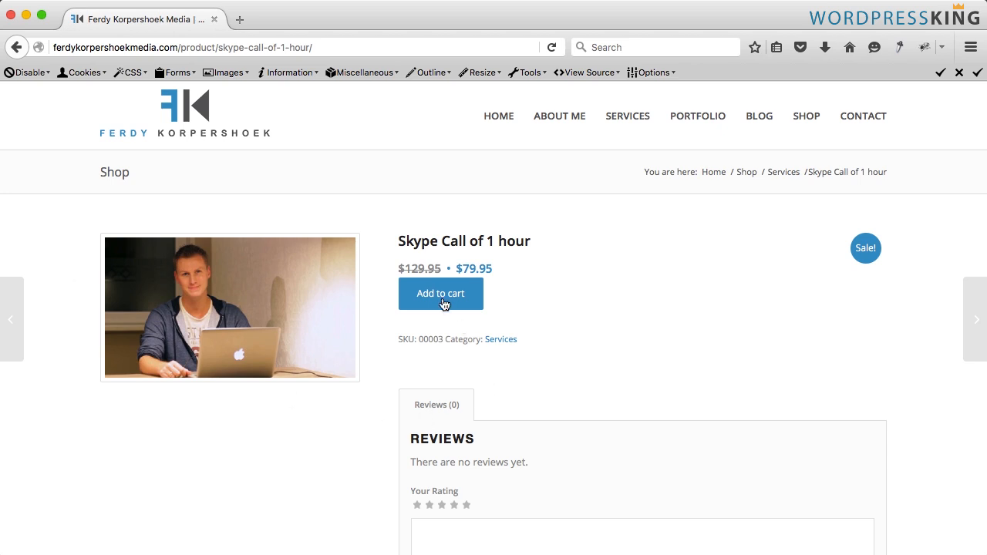
pyautogui.moveTo(497, 268); pyautogui.dragTo(396, 268)
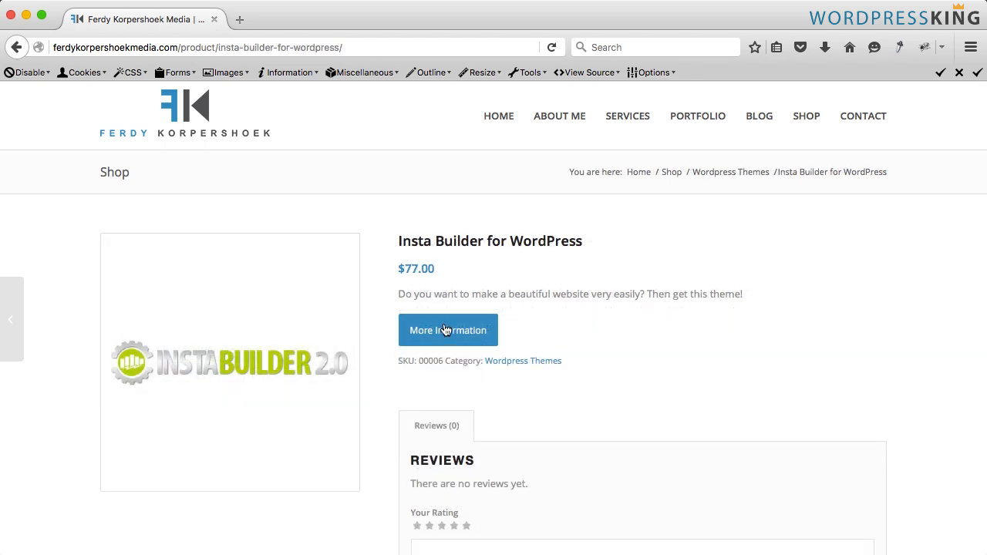
pyautogui.click(445, 330)
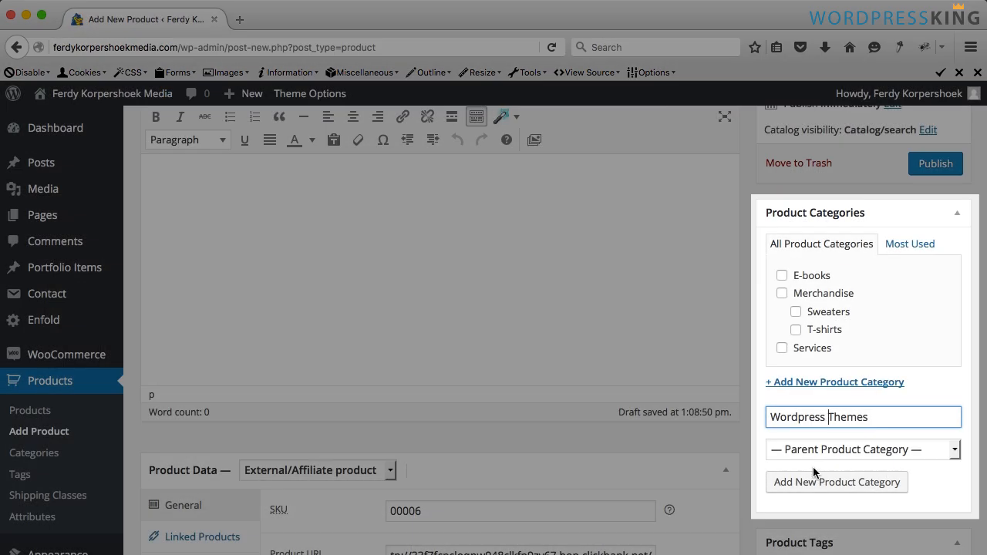
pyautogui.click(820, 480)
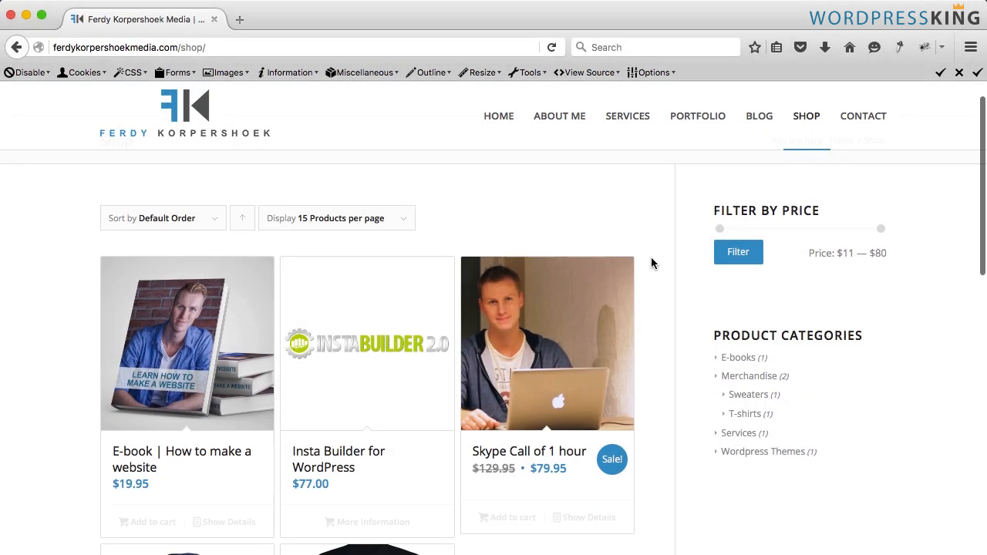
# - Filter the shop products by a price range of $25 to $45
pyautogui.scroll(-1, 650, 260)
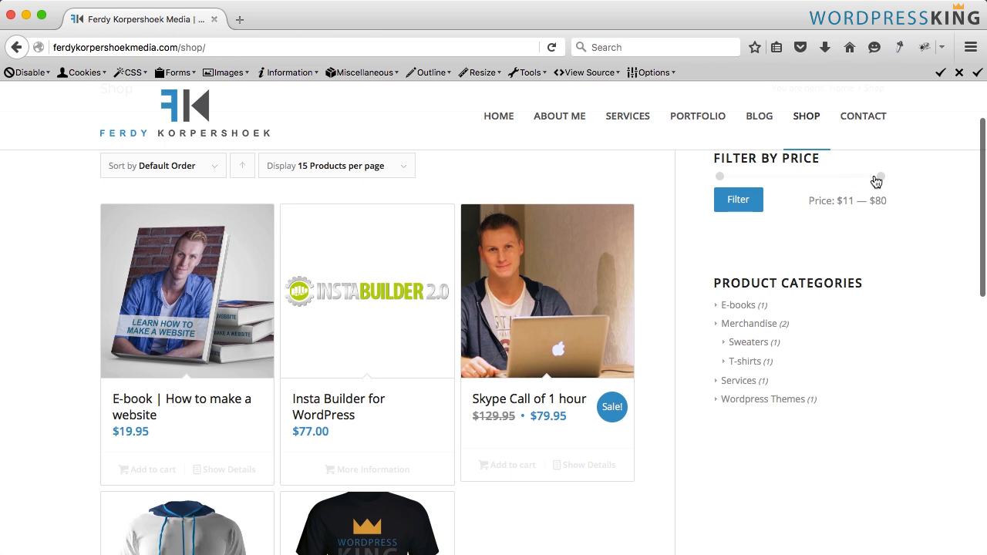
pyautogui.moveTo(878, 179); pyautogui.dragTo(781, 181)
pyautogui.moveTo(719, 176); pyautogui.dragTo(751, 176)
pyautogui.click(748, 199)
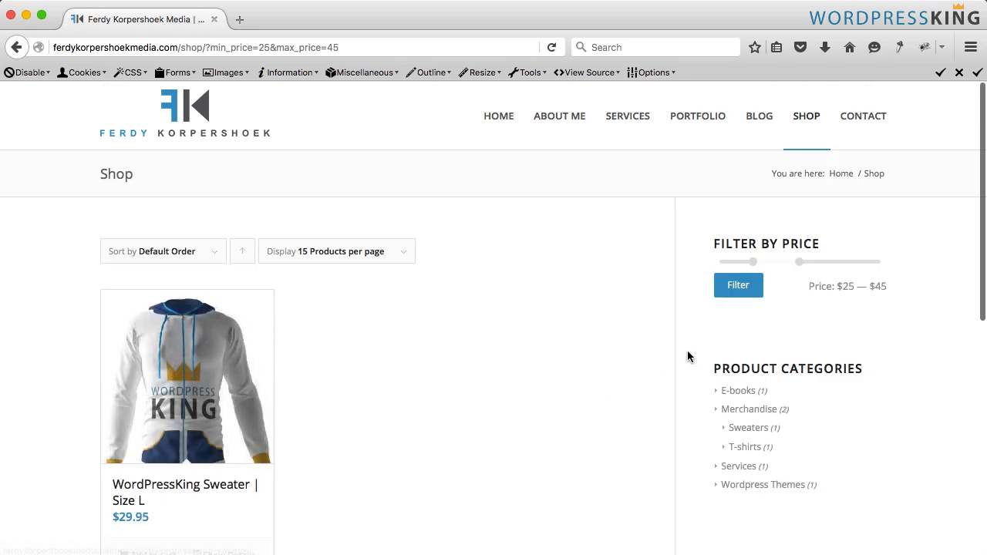
# - Add the WordPressKing Sweater to the cart and remove it again from the cart widget
pyautogui.scroll(-3, 165, 470)
pyautogui.click(151, 464)
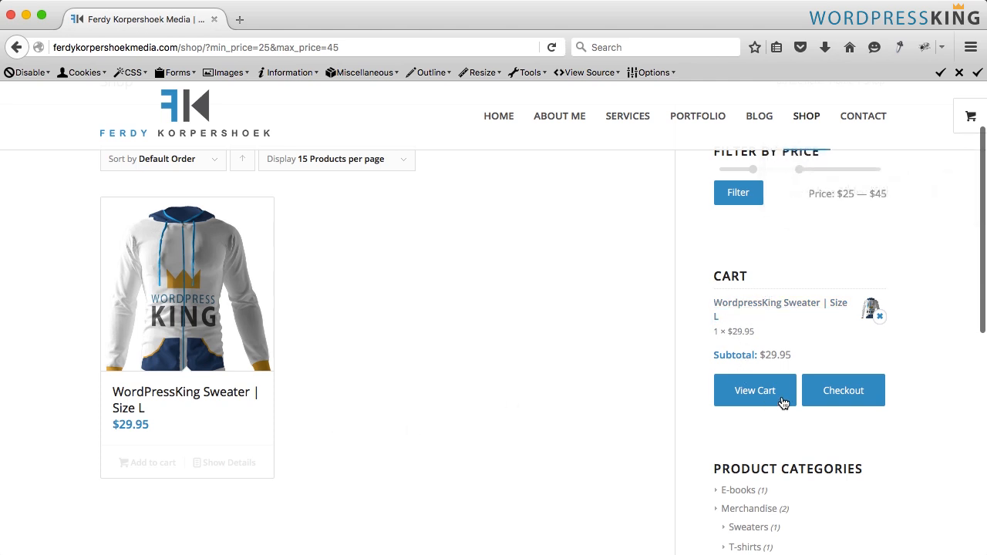
pyautogui.click(881, 317)
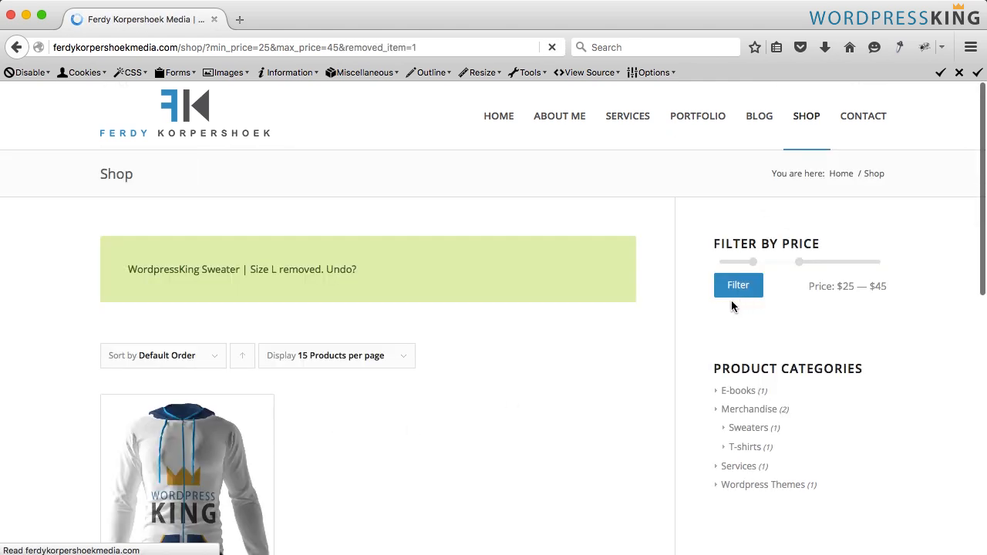
# - Open the WordPressKing T-shirt product page and show its Reviews tab
pyautogui.scroll(-2, 712, 355)
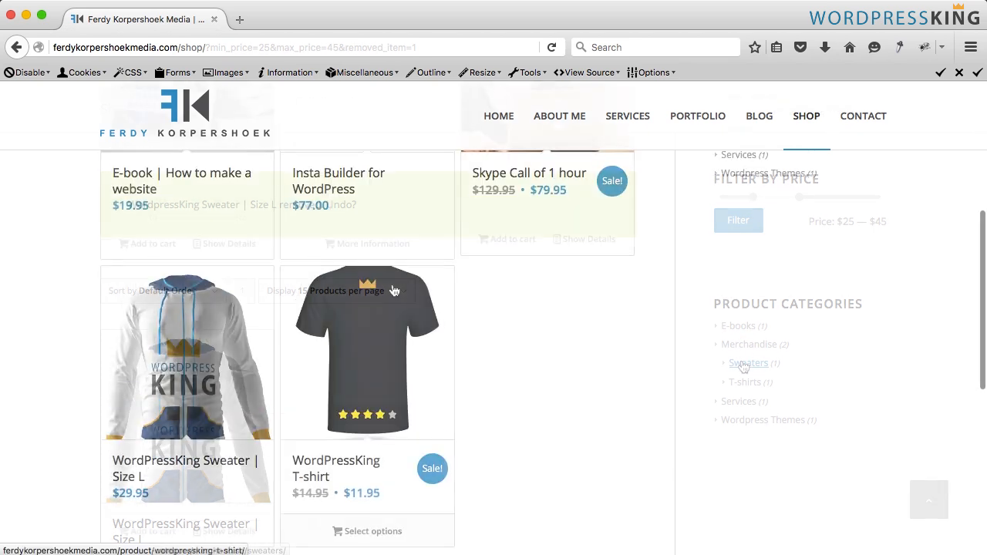
pyautogui.click(379, 424)
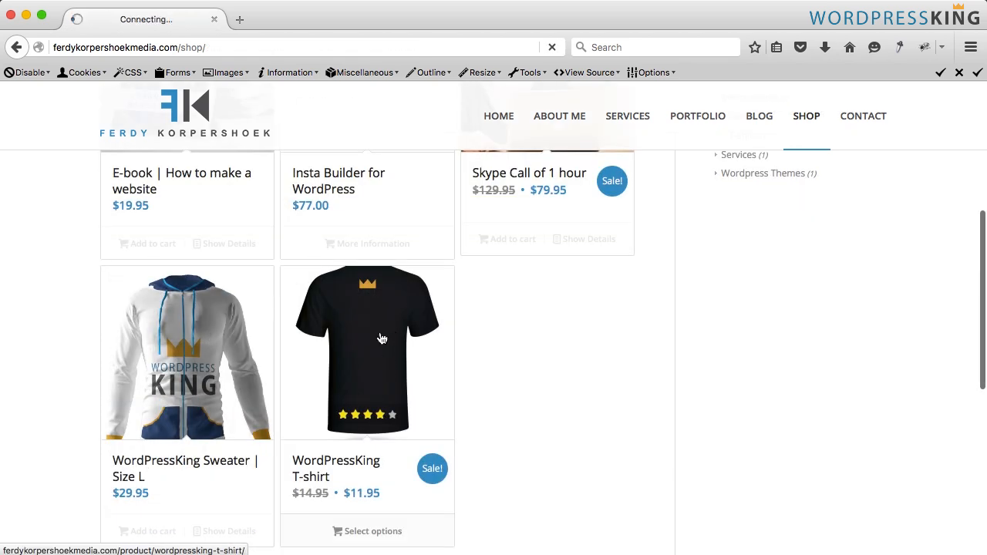
pyautogui.scroll(-5, 480, 359)
pyautogui.click(546, 322)
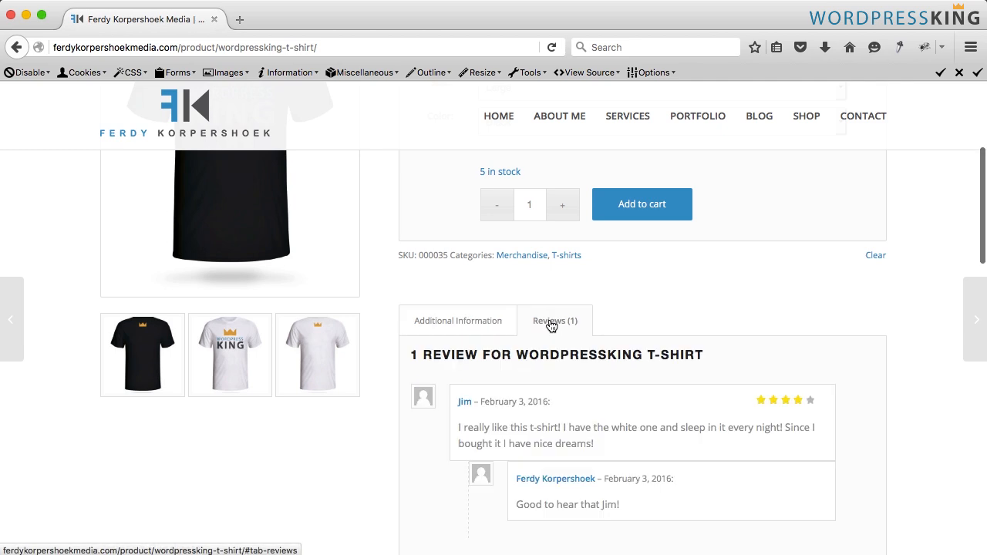
pyautogui.scroll(-1, 571, 324)
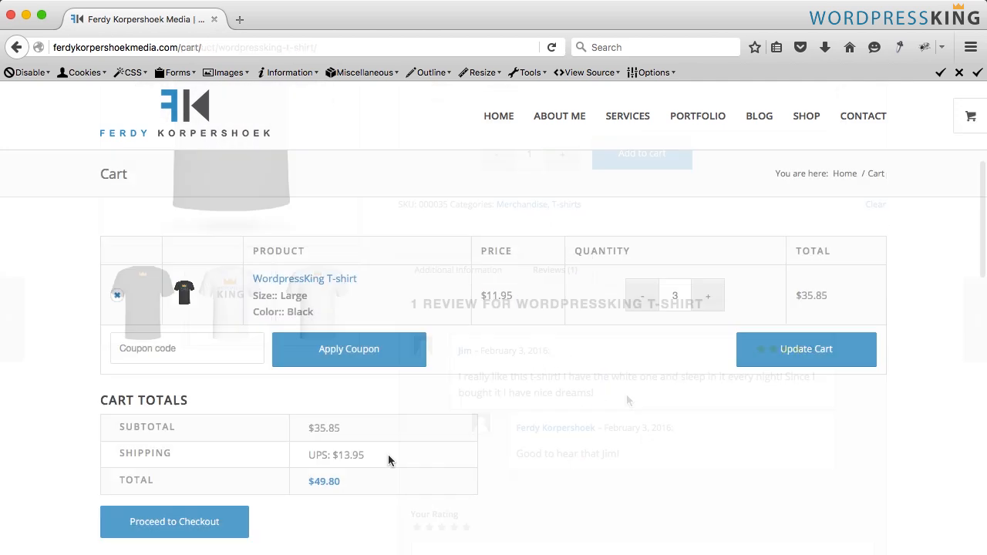
pyautogui.moveTo(364, 455); pyautogui.dragTo(309, 456)
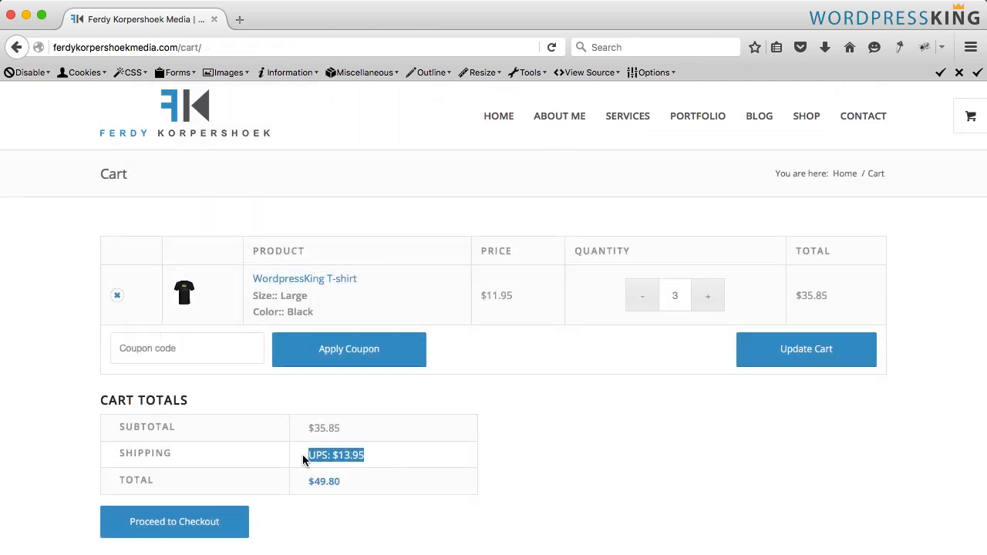
pyautogui.click(301, 456)
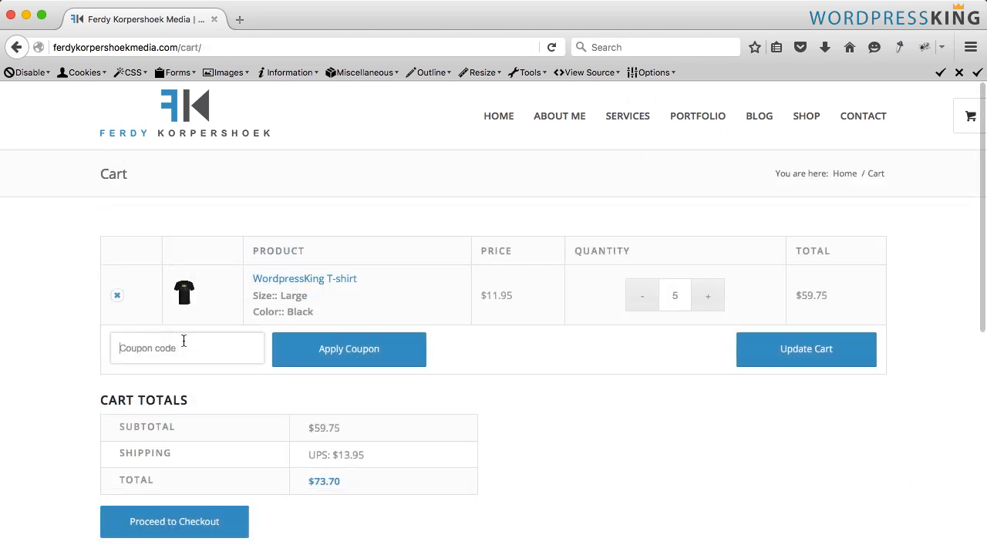
# - Apply the coupon code discount to the cart and review the cart totals
pyautogui.click(183, 348)
pyautogui.write('discou')
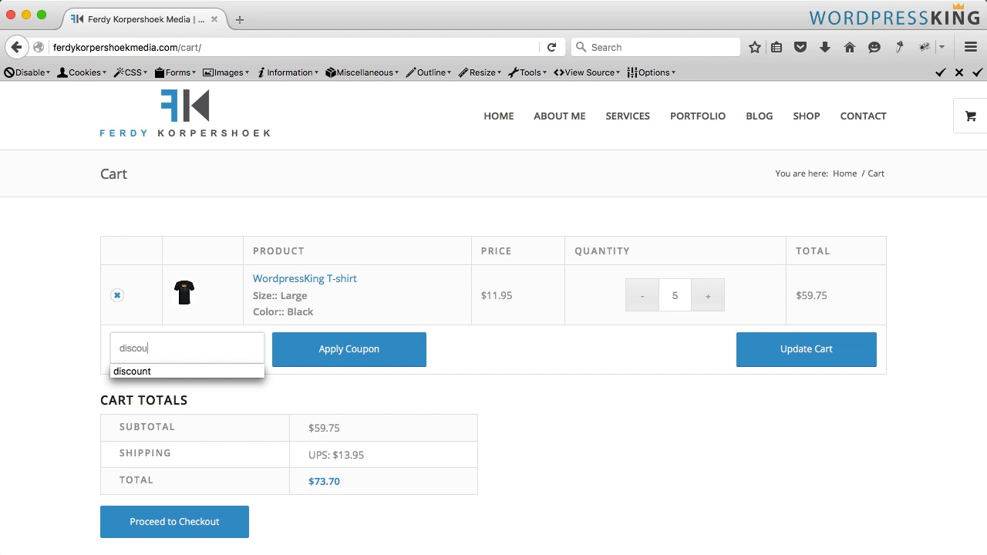
pyautogui.write('nt')
pyautogui.click(337, 353)
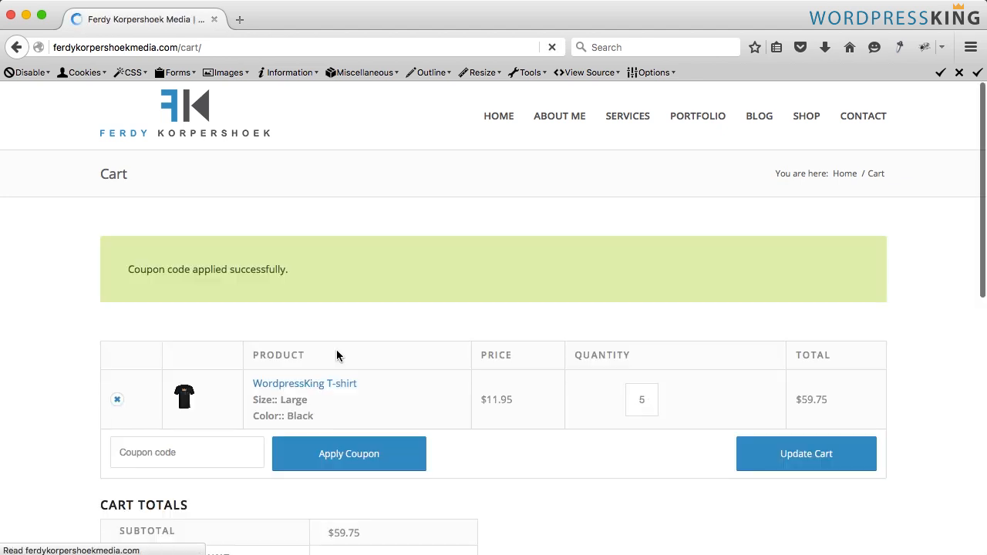
pyautogui.scroll(-5, 336, 351)
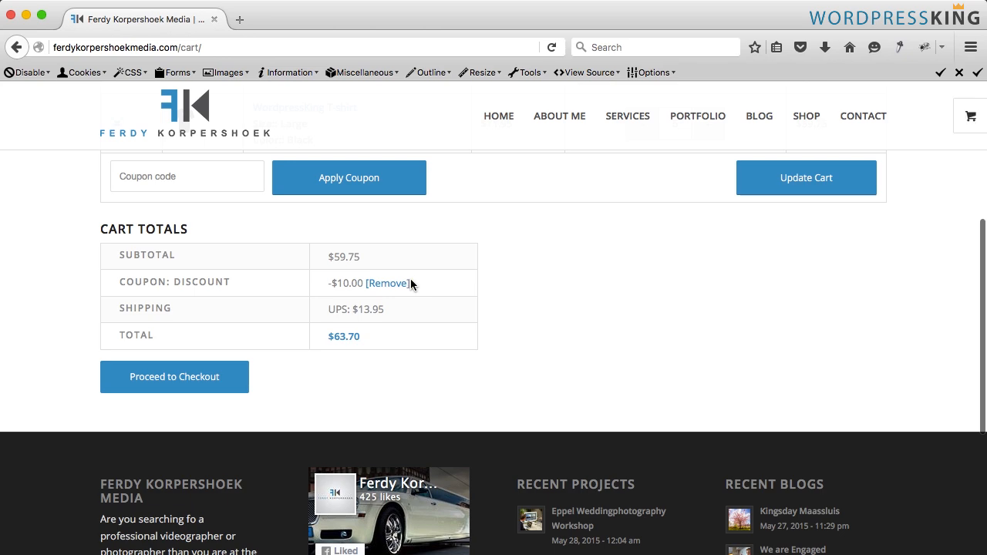
pyautogui.moveTo(412, 283); pyautogui.dragTo(75, 282)
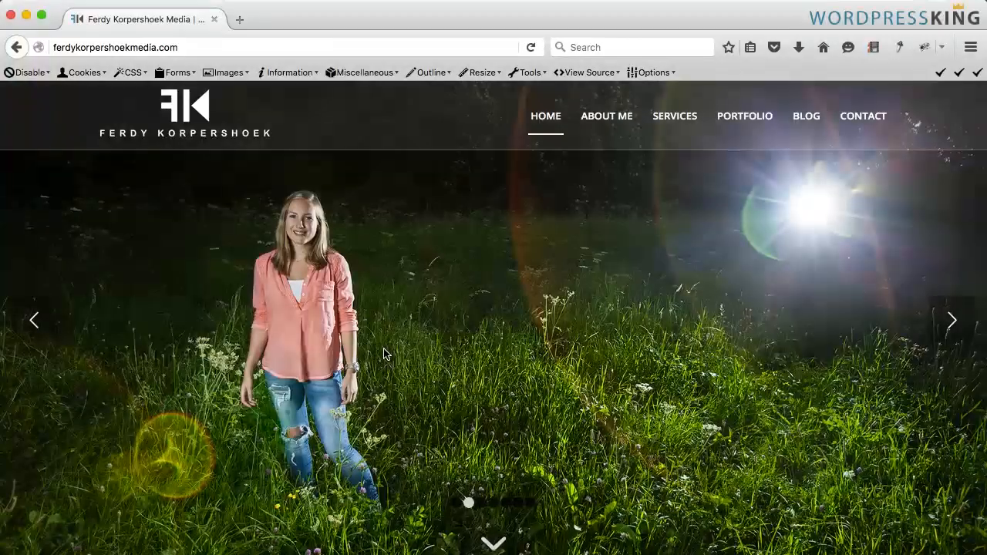
# - Browse the home page slides and open the About Me page
pyautogui.scroll(-10, 667, 417)
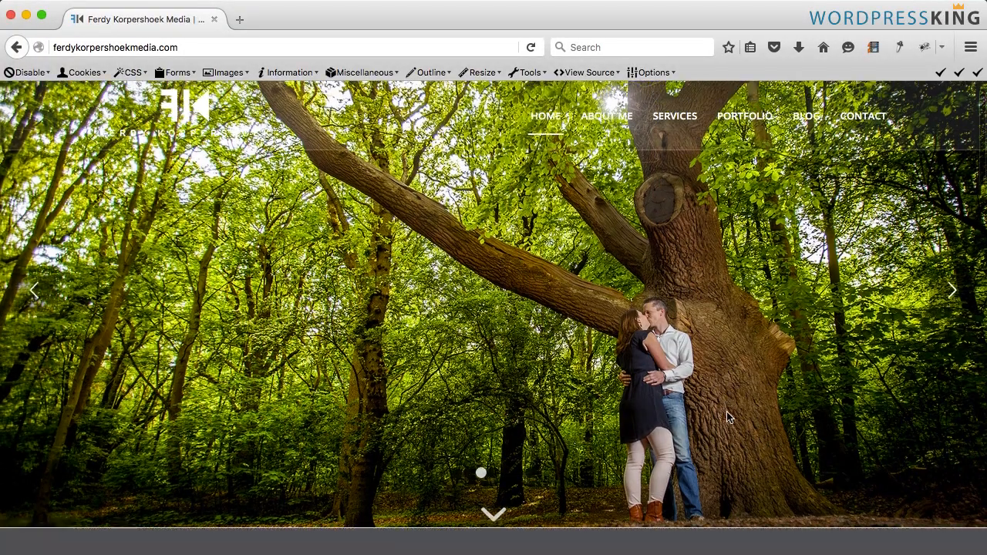
pyautogui.scroll(-15, 664, 411)
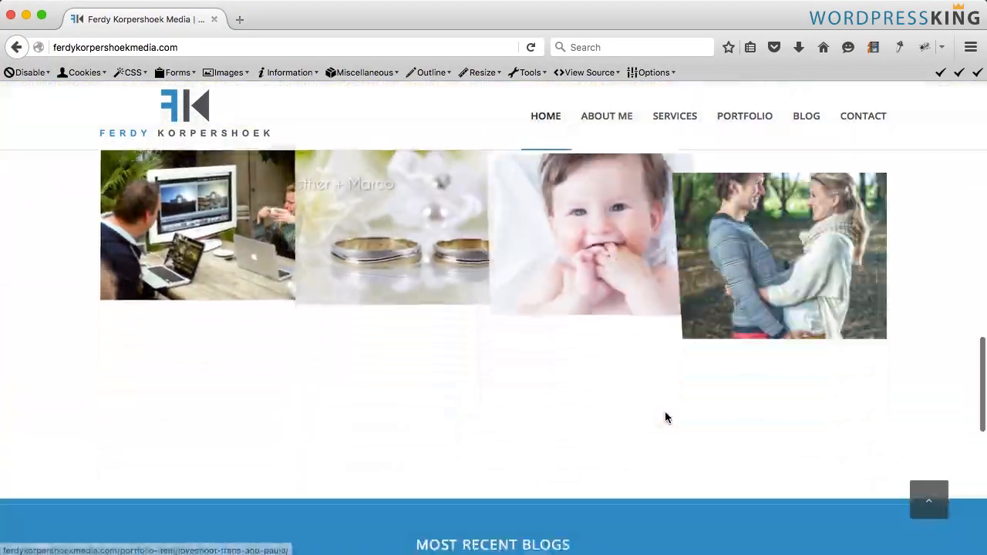
pyautogui.scroll(5, 667, 418)
pyautogui.scroll(10, 666, 418)
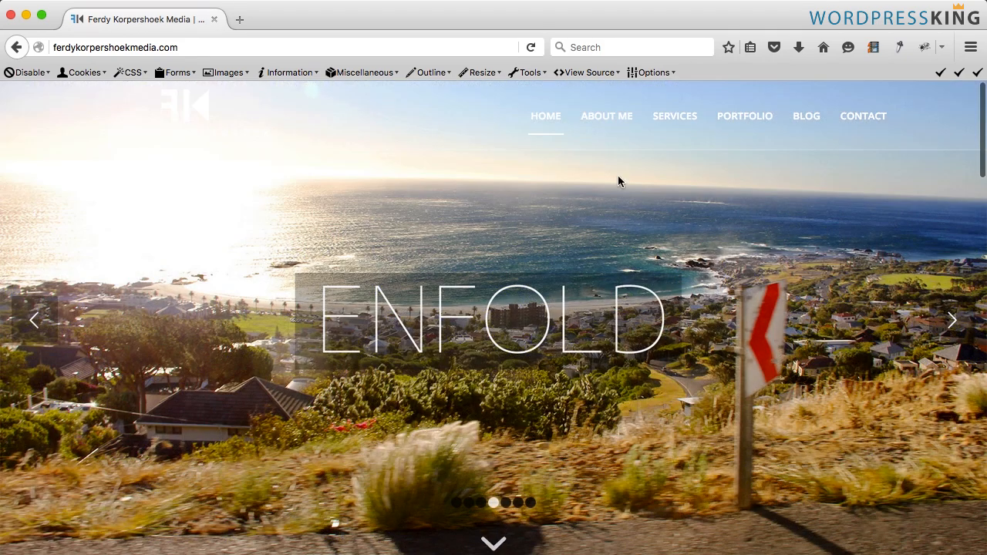
pyautogui.click(613, 128)
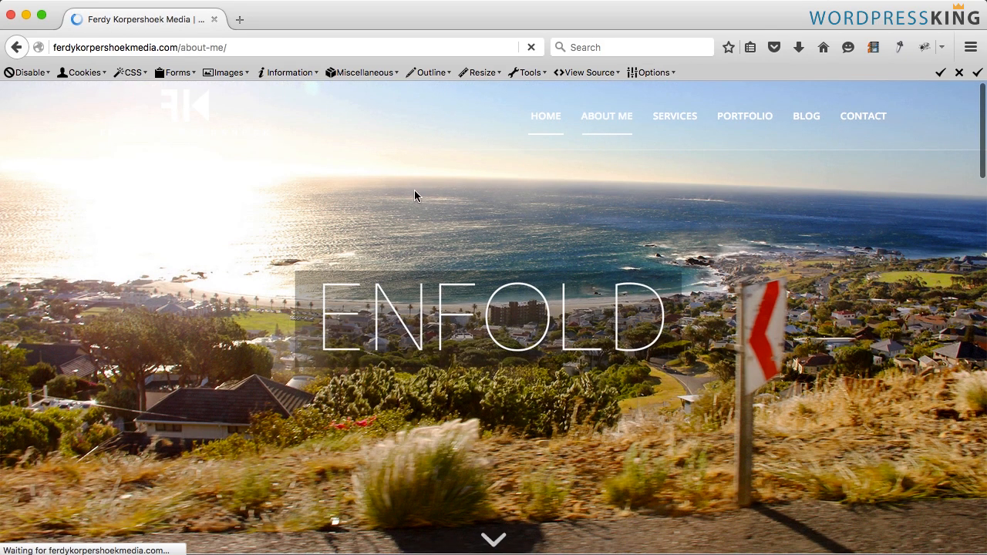
pyautogui.scroll(-15, 545, 232)
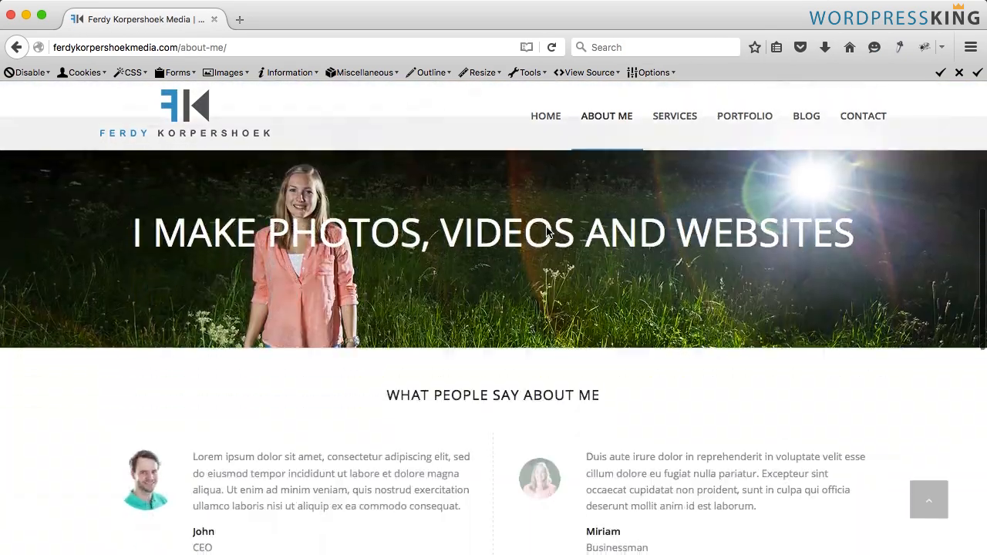
pyautogui.scroll(15, 546, 232)
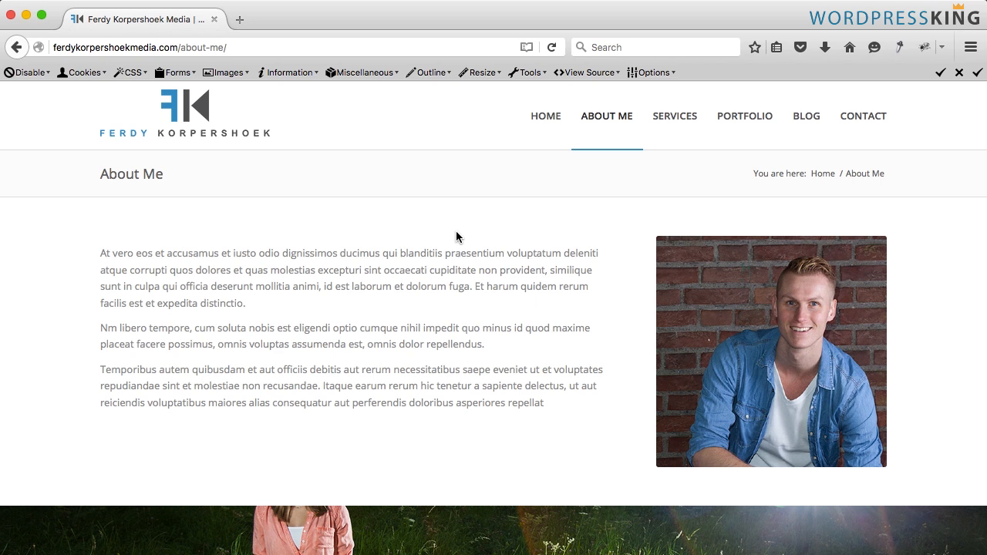
# - Open wordpressking.com in a new tab, view its Themes page, and return to the first tab
pyautogui.click(244, 21)
pyautogui.write('wordpressking.com')
pyautogui.press('Return')
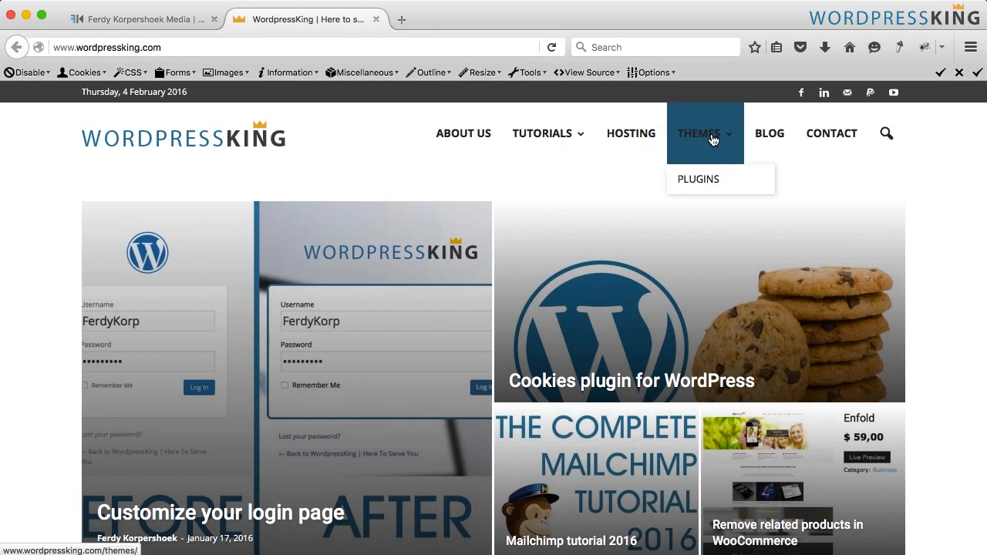
pyautogui.click(713, 139)
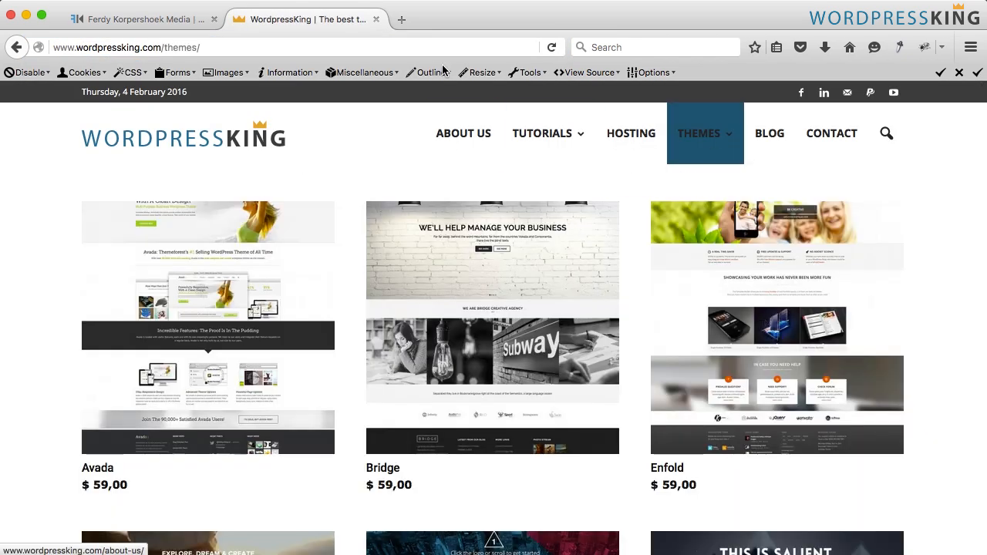
pyautogui.click(376, 20)
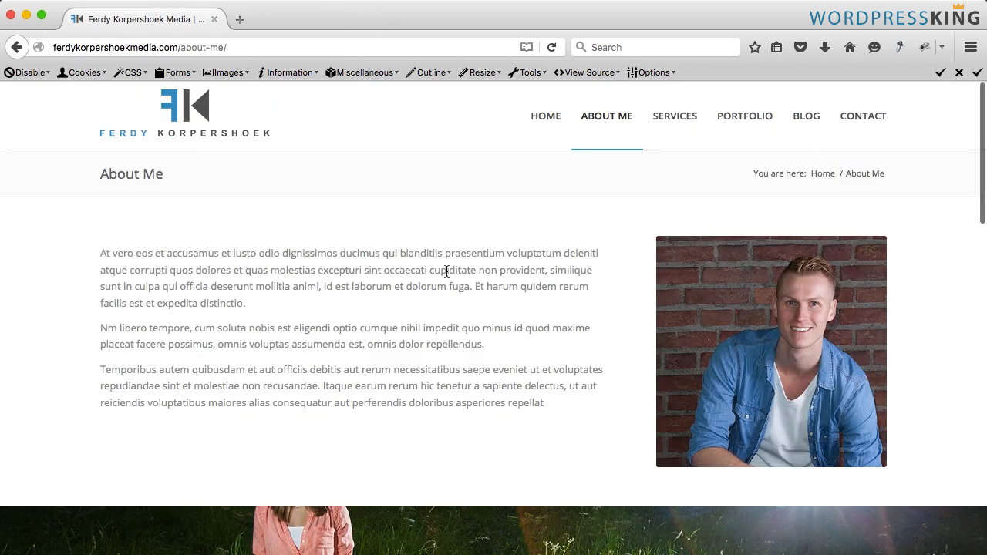
# - Go to the site's wp-admin address to open the WordPress dashboard
pyautogui.click(211, 47)
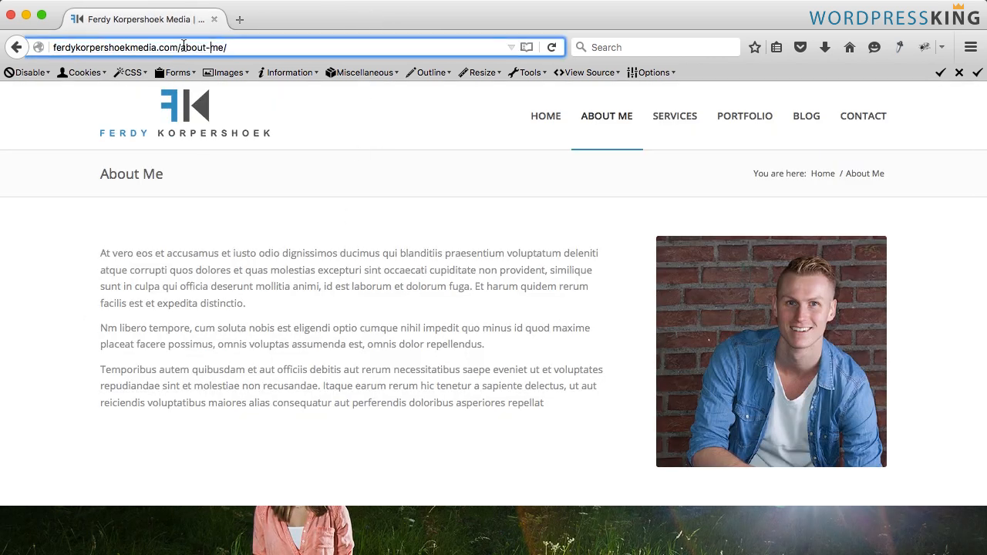
pyautogui.moveTo(183, 45); pyautogui.dragTo(247, 48)
pyautogui.write('wp-admin')
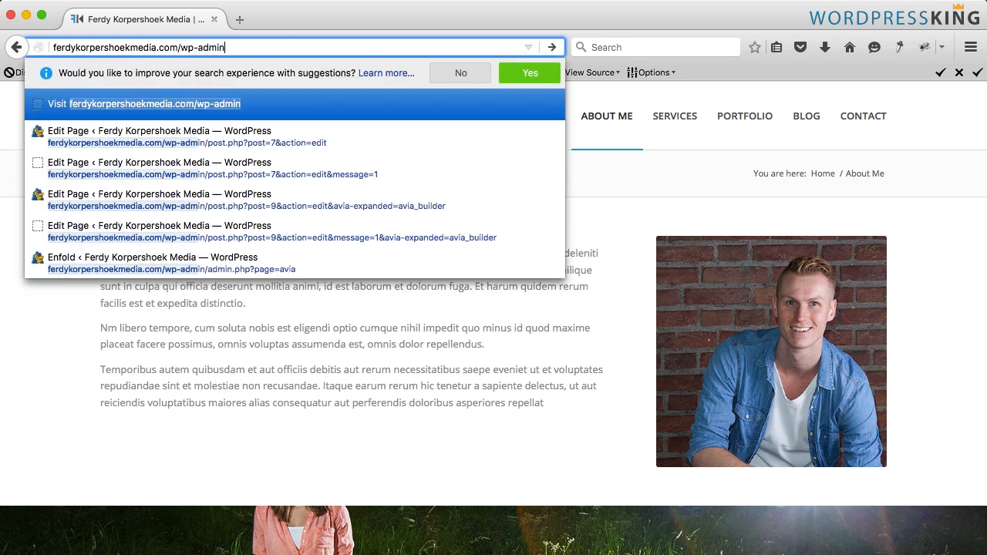
pyautogui.press('Return')
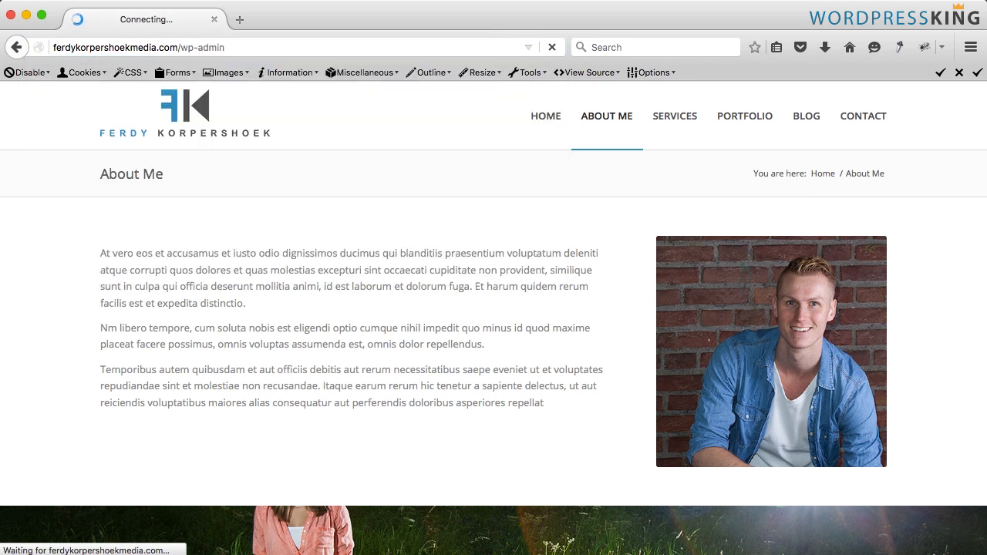
# - Load the WordPress admin dashboard and open the page for adding new plugins
pyautogui.press('Return')
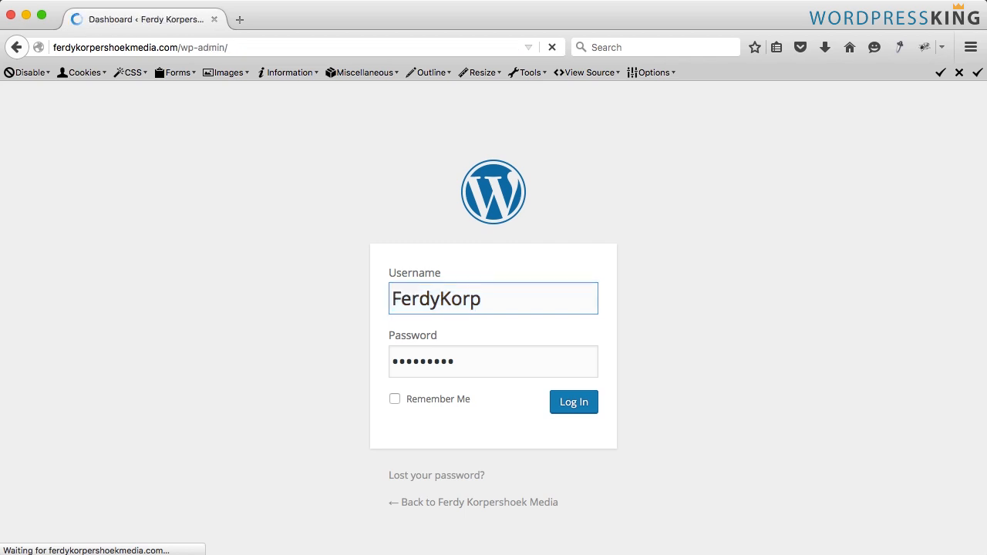
pyautogui.scroll(-2, 98, 203)
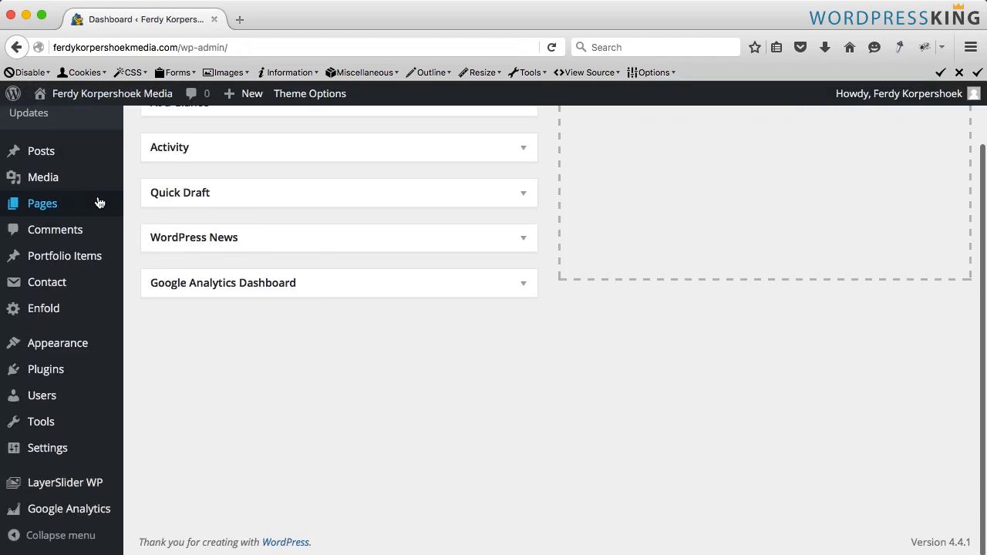
pyautogui.moveTo(59, 370)
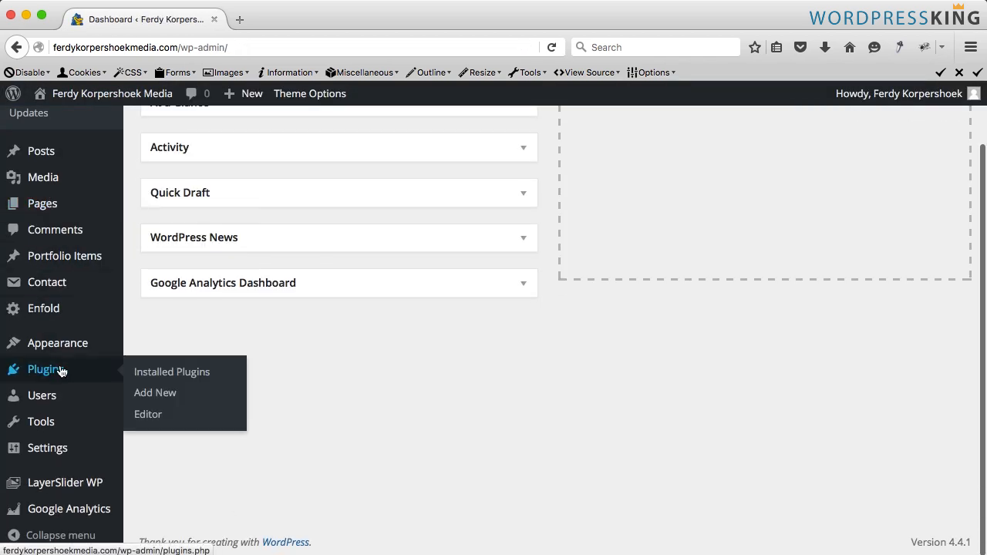
pyautogui.click(154, 396)
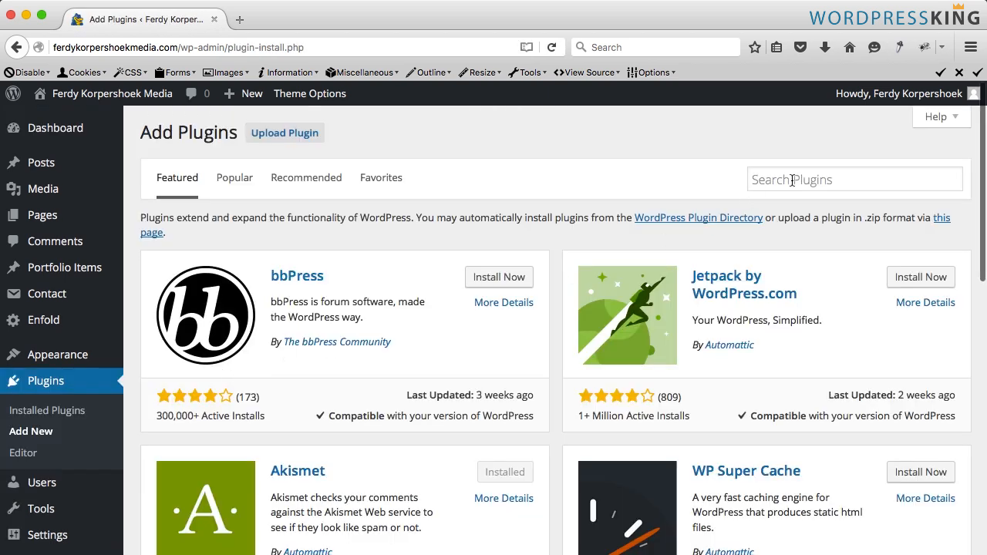
# - Search the plugin directory for WooCommerce
pyautogui.click(790, 179)
pyautogui.write('Woo')
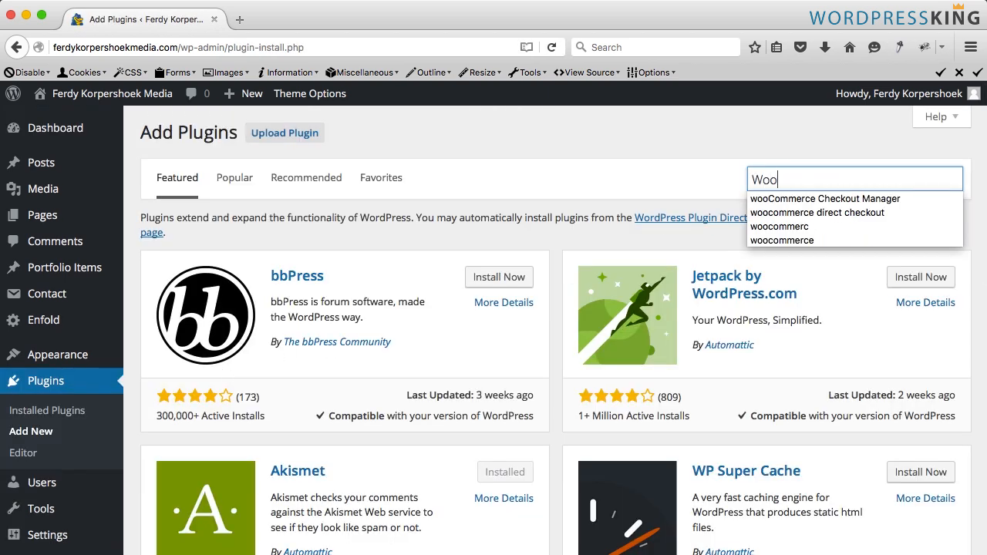
pyautogui.write('Commerce')
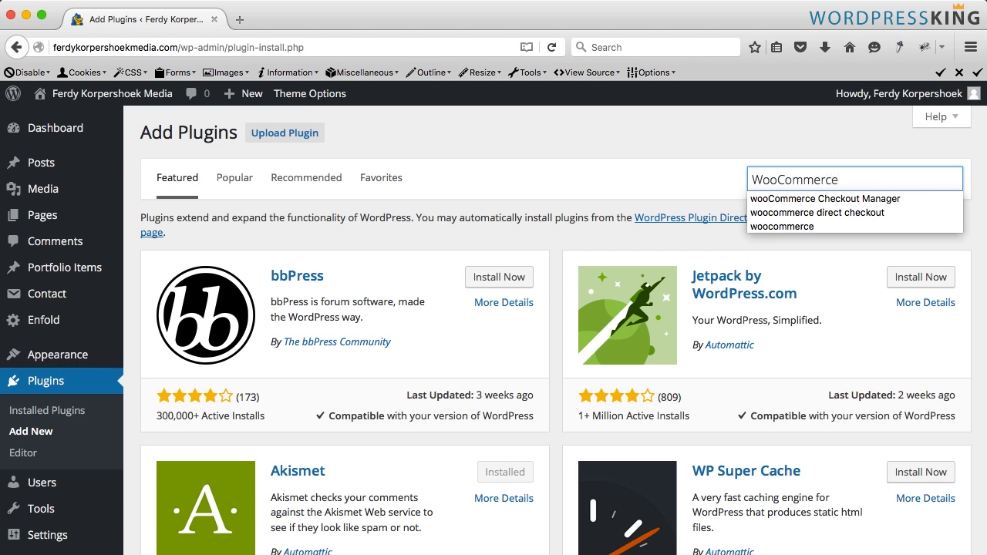
pyautogui.press('Return')
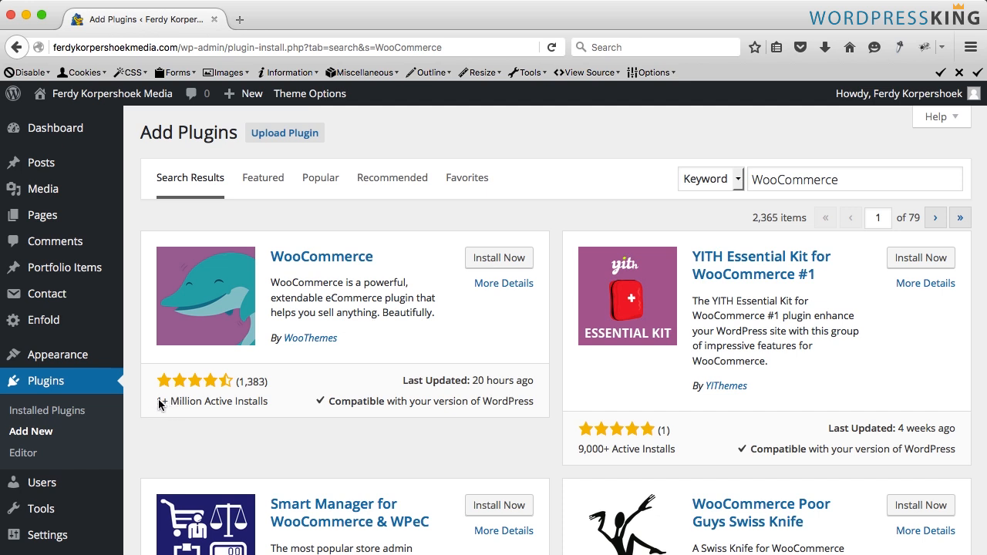
# - Install the WooCommerce plugin and activate it
pyautogui.click(249, 400)
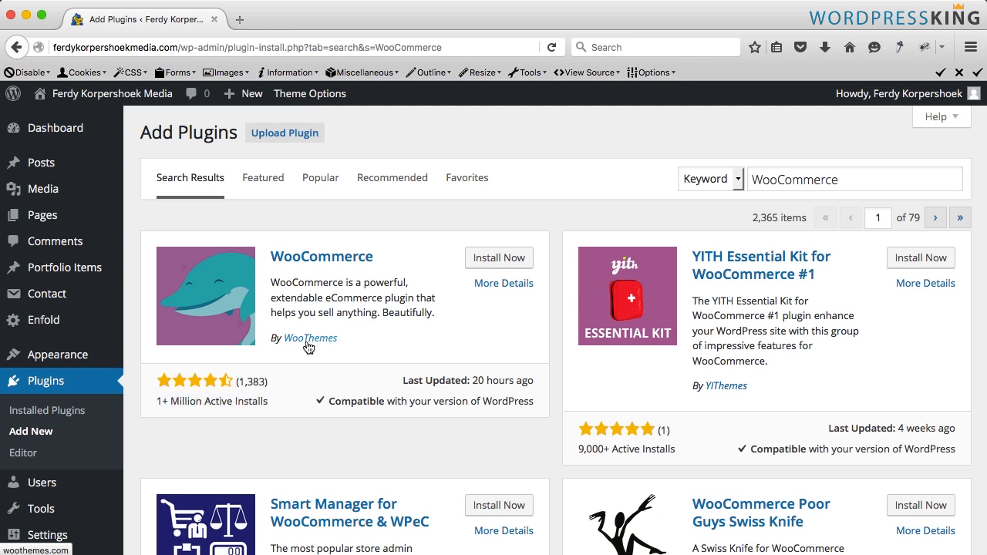
pyautogui.click(489, 264)
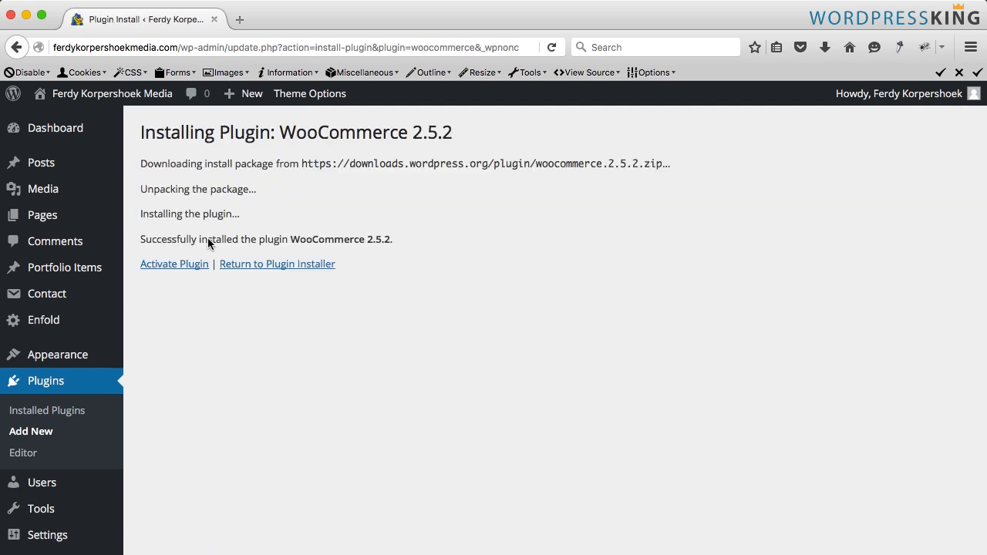
pyautogui.click(165, 266)
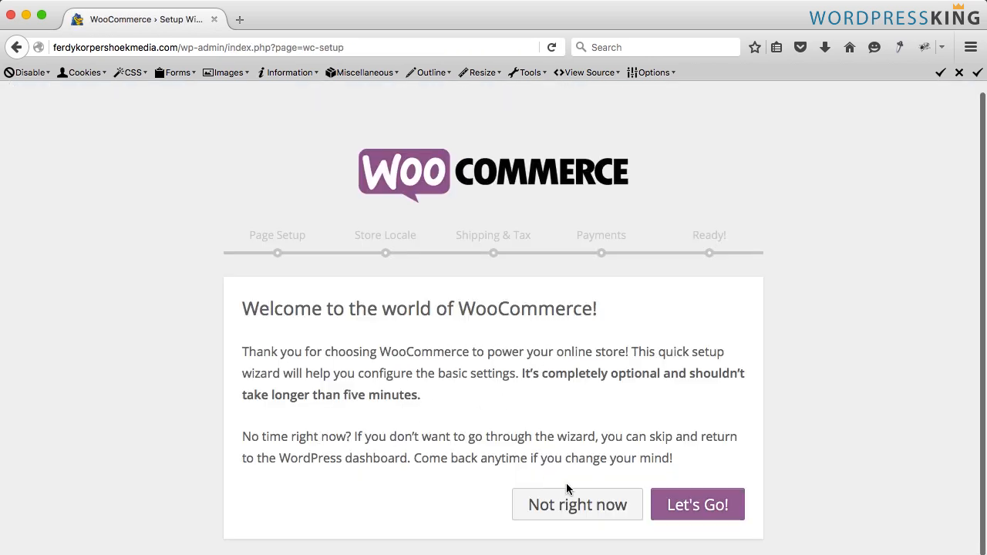
# - Start the WooCommerce setup wizard and continue through the Page Setup step to create the store pages
pyautogui.click(689, 505)
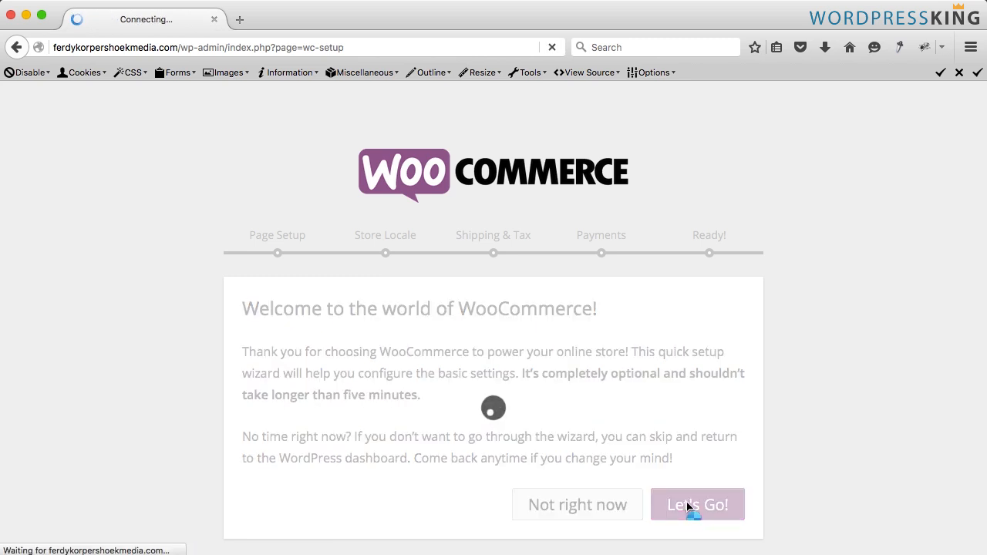
pyautogui.scroll(-1, 505, 330)
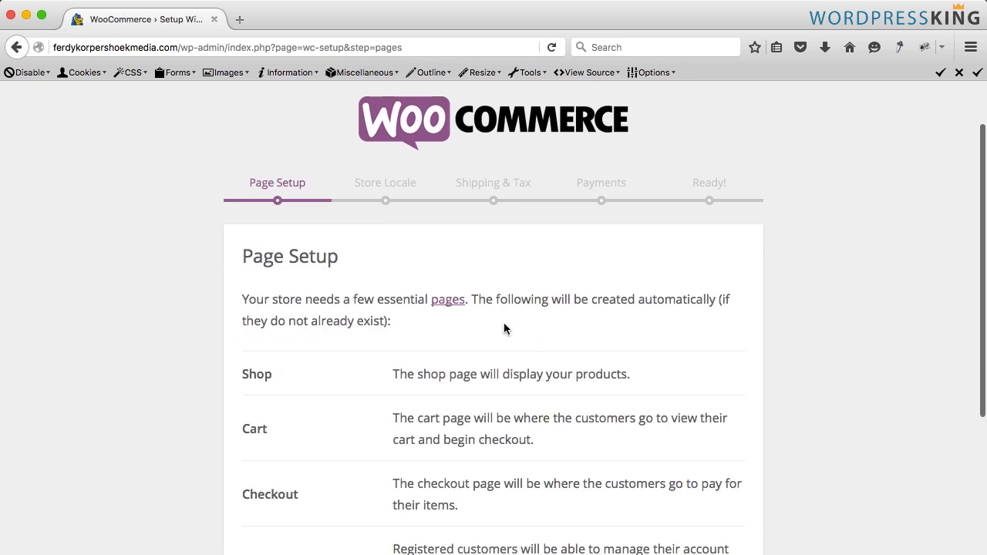
pyautogui.scroll(-3, 505, 329)
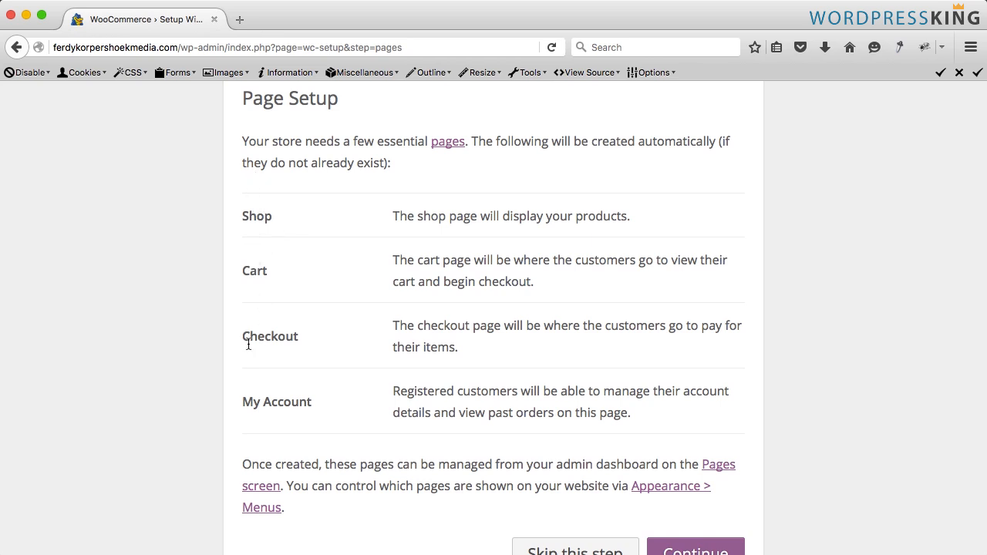
pyautogui.scroll(-1, 367, 397)
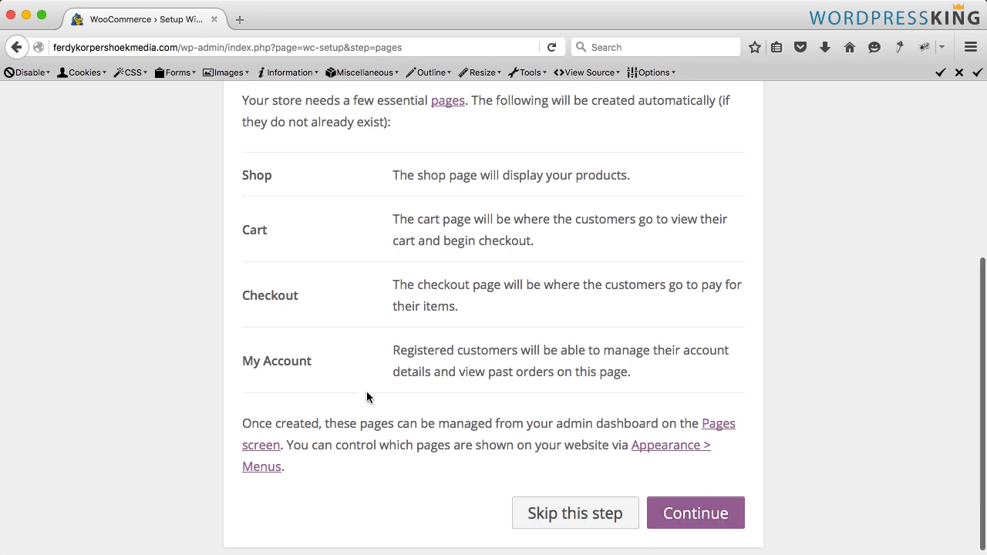
pyautogui.scroll(3, 462, 375)
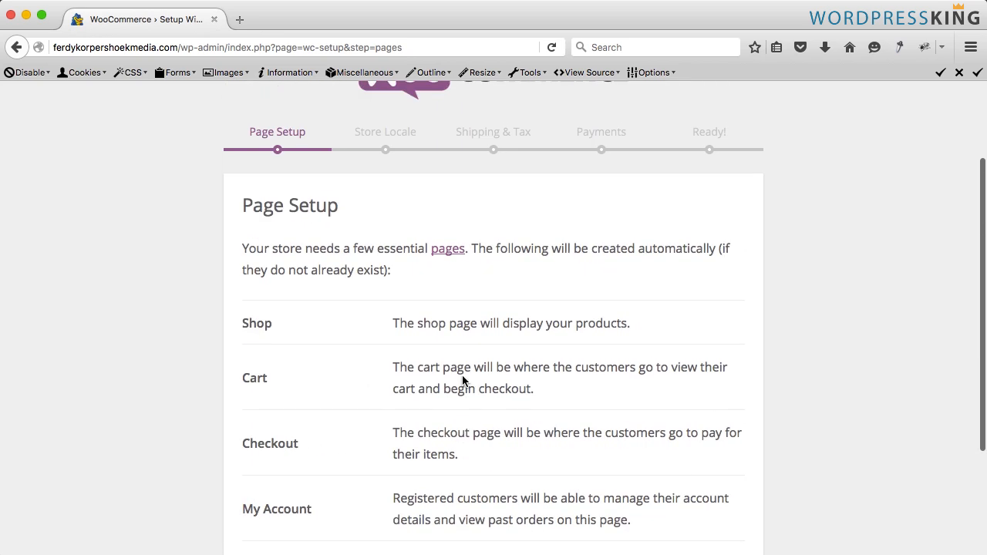
pyautogui.scroll(-3, 462, 374)
pyautogui.click(692, 507)
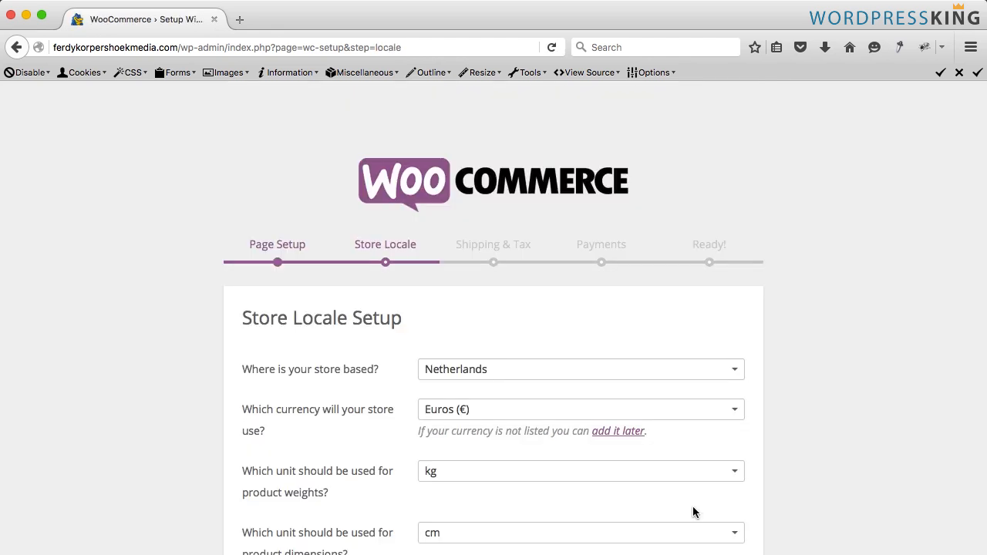
# - Set the store location to United States (US) — California
pyautogui.scroll(-3, 443, 282)
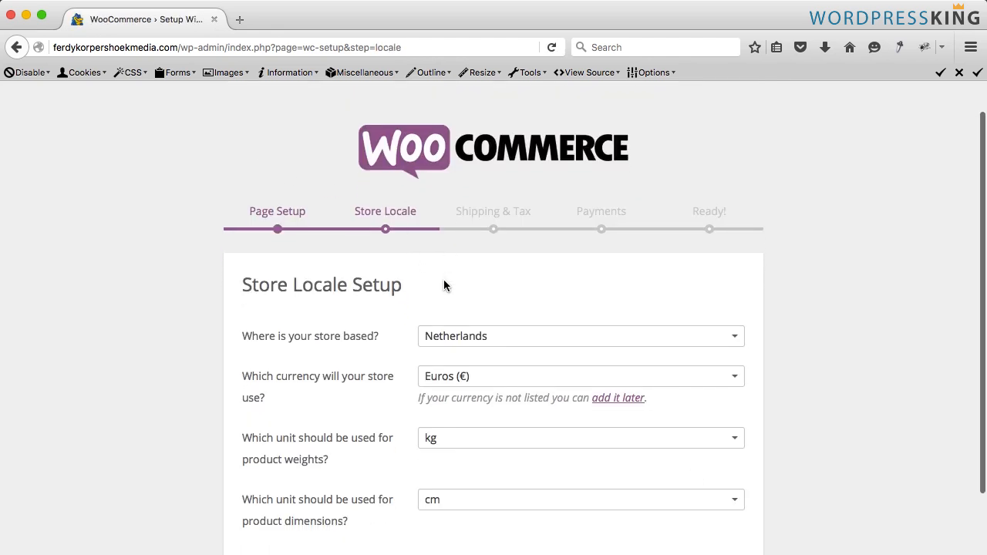
pyautogui.click(452, 270)
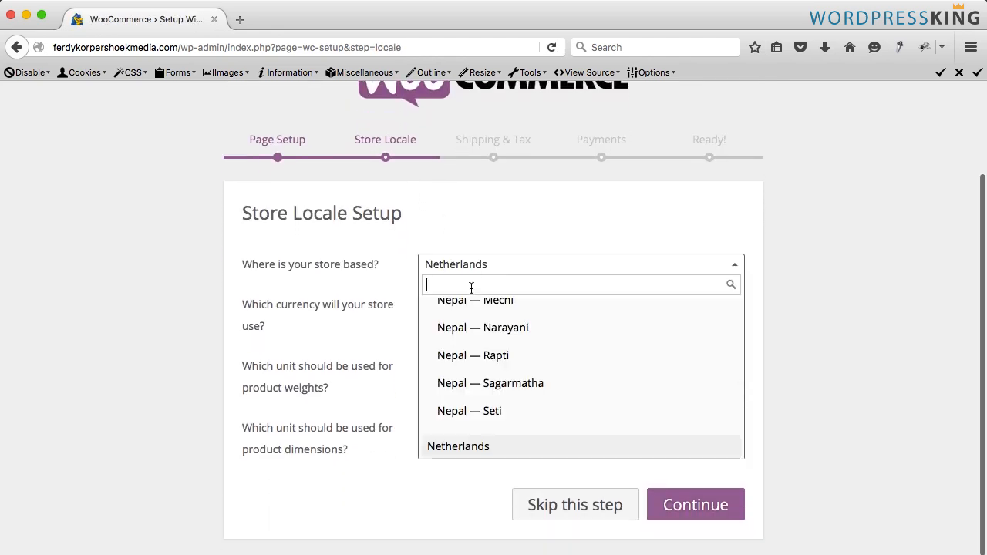
pyautogui.write('united')
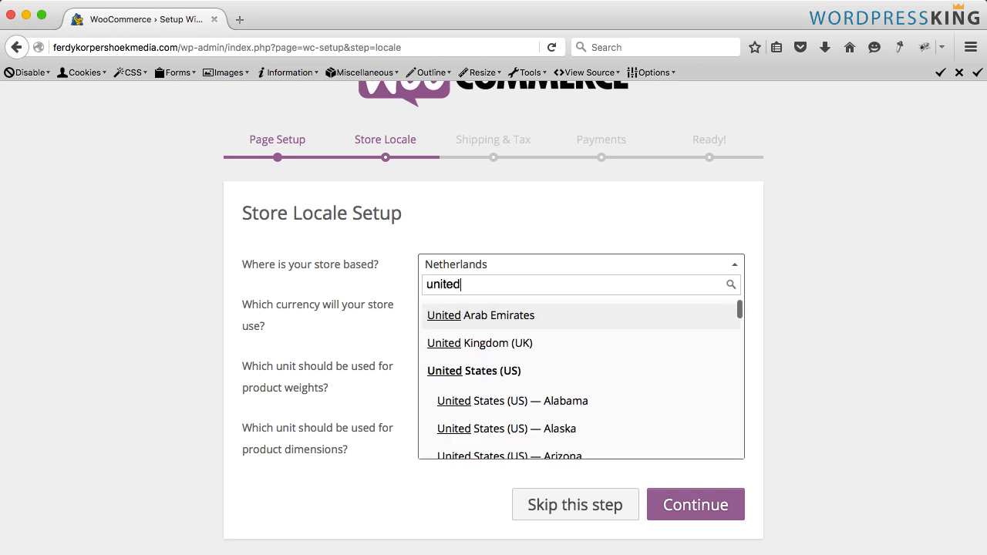
pyautogui.scroll(-1, 504, 366)
pyautogui.scroll(-2, 506, 366)
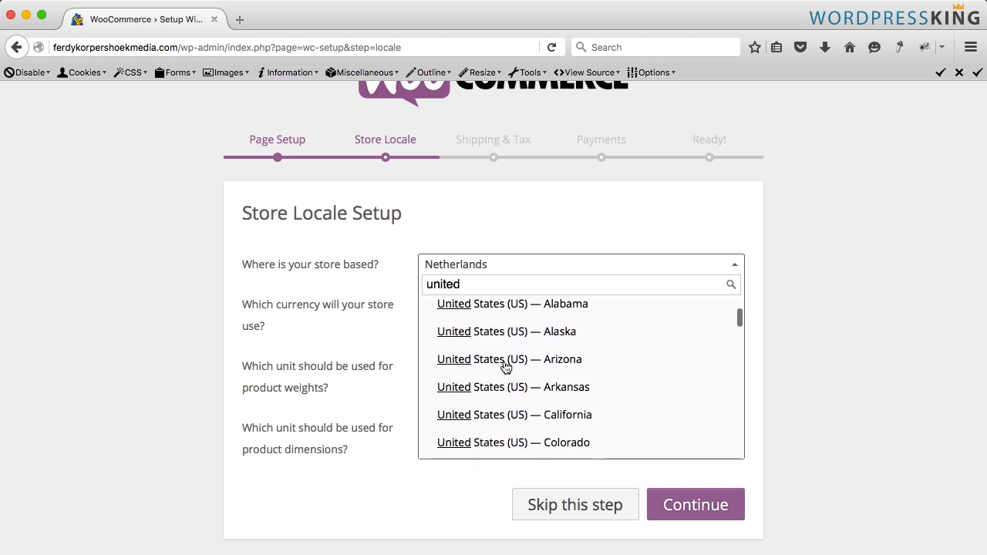
pyautogui.click(511, 407)
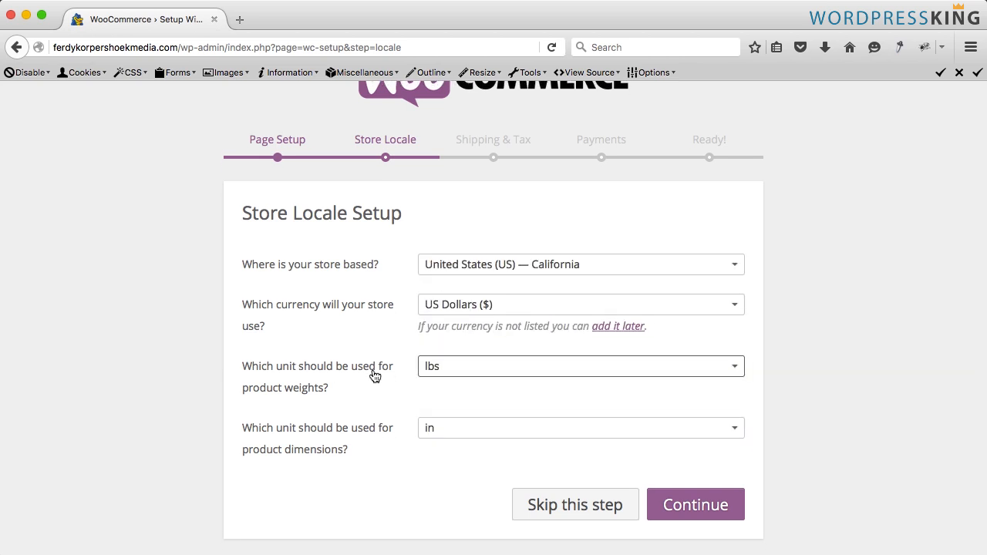
# - Choose lbs for product weights and in for product dimensions, then continue to the next wizard step
pyautogui.click(476, 372)
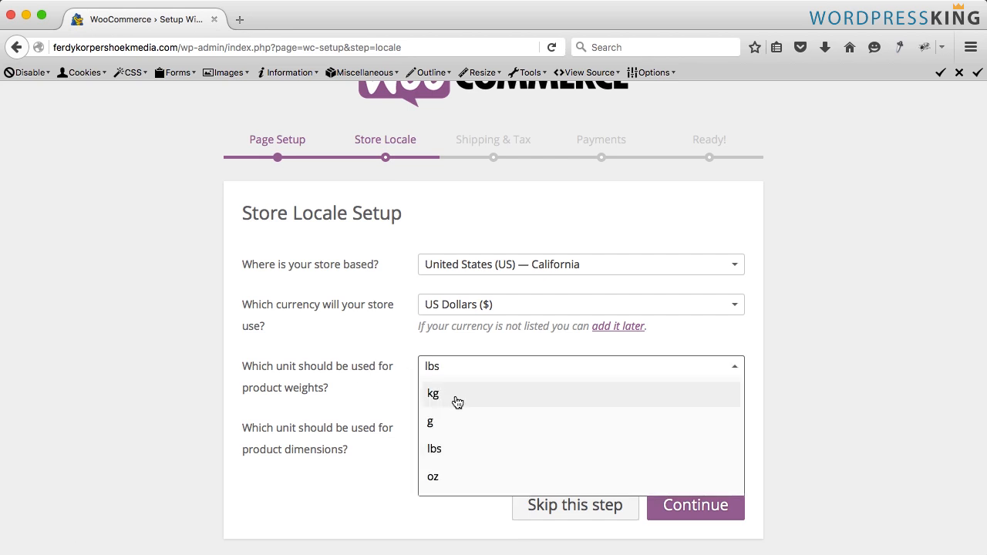
pyautogui.click(442, 456)
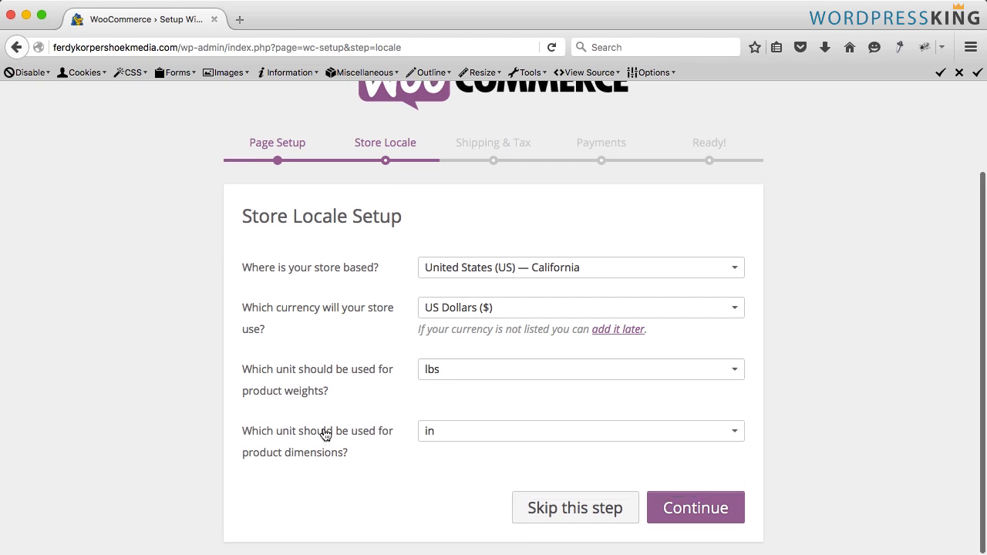
pyautogui.click(447, 433)
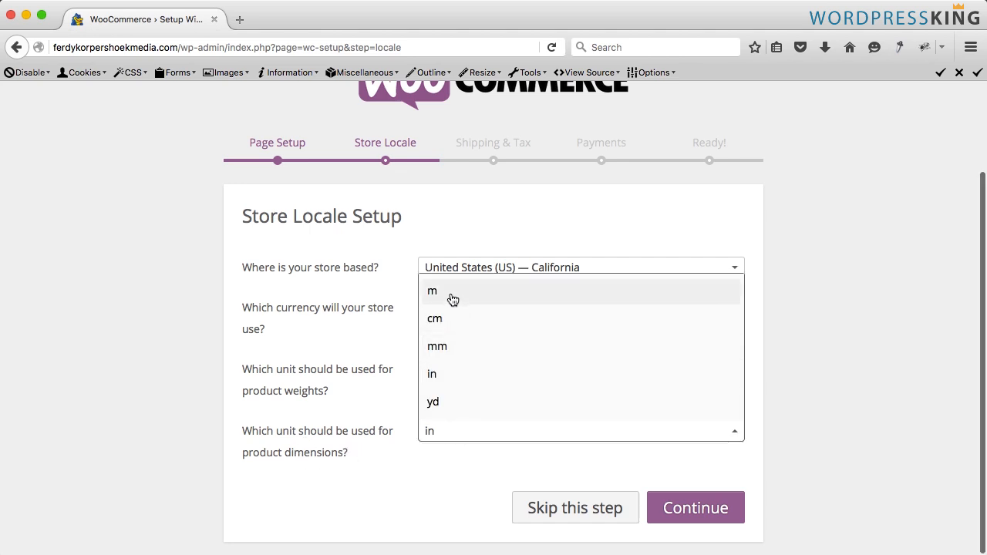
pyautogui.click(437, 430)
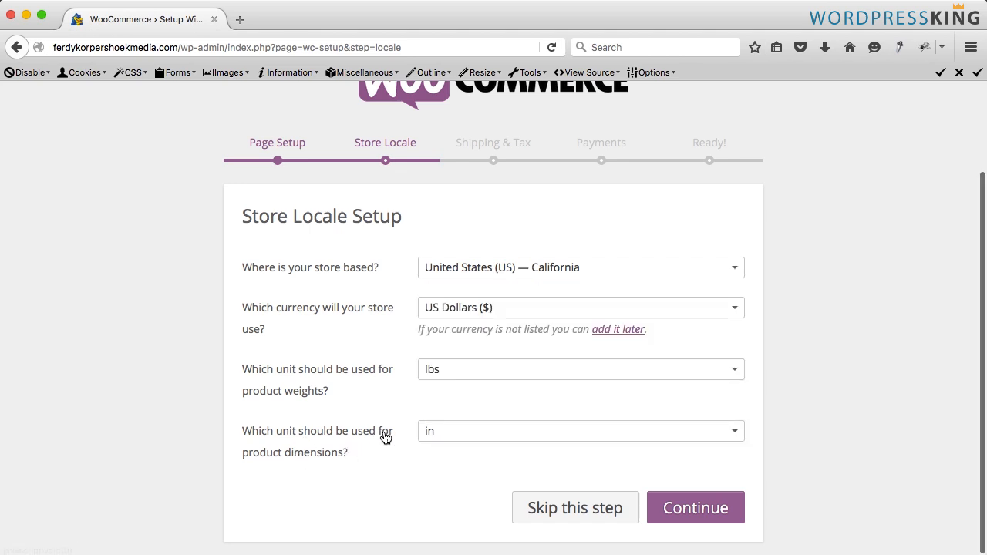
pyautogui.click(699, 508)
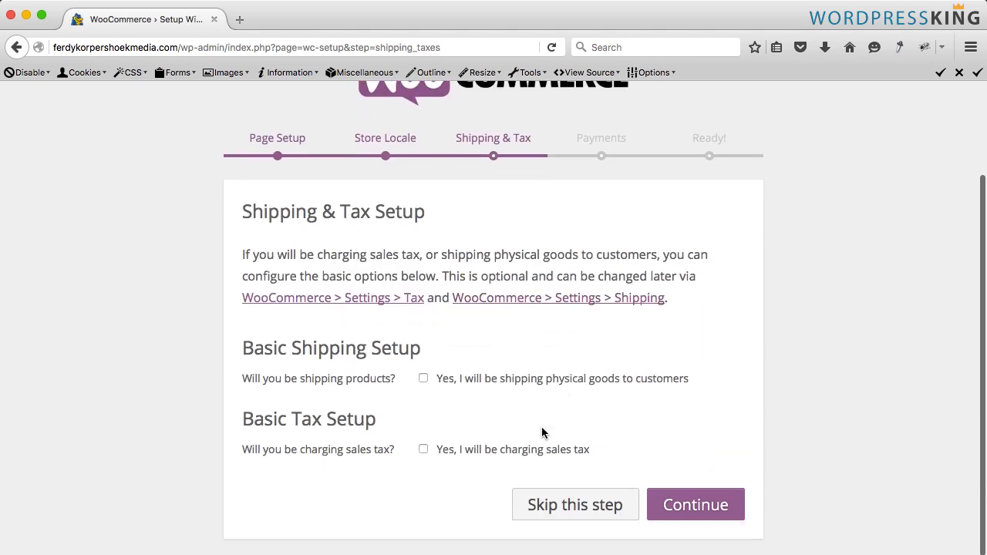
# - Skip the Shipping & Tax and the Payments steps of the setup wizard
pyautogui.click(550, 512)
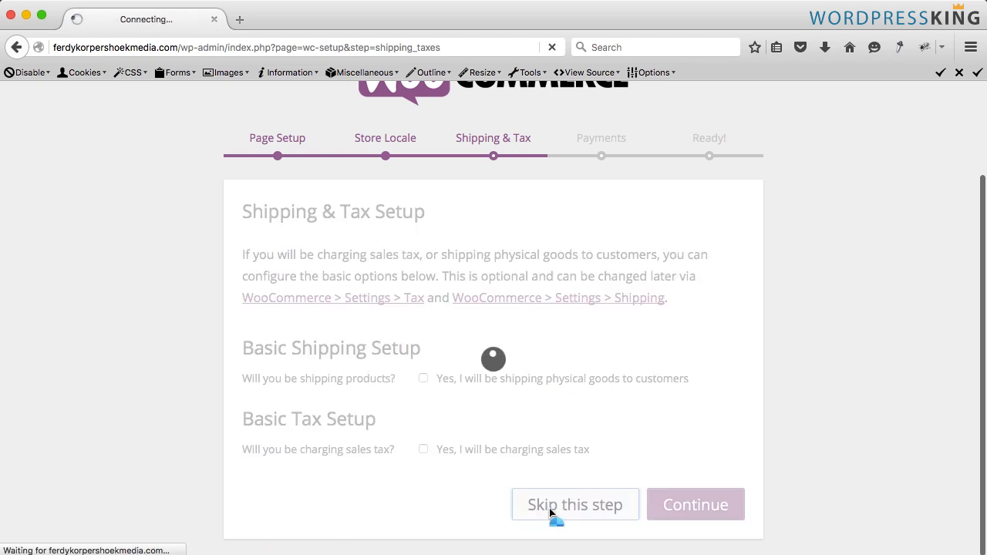
pyautogui.scroll(-5, 394, 390)
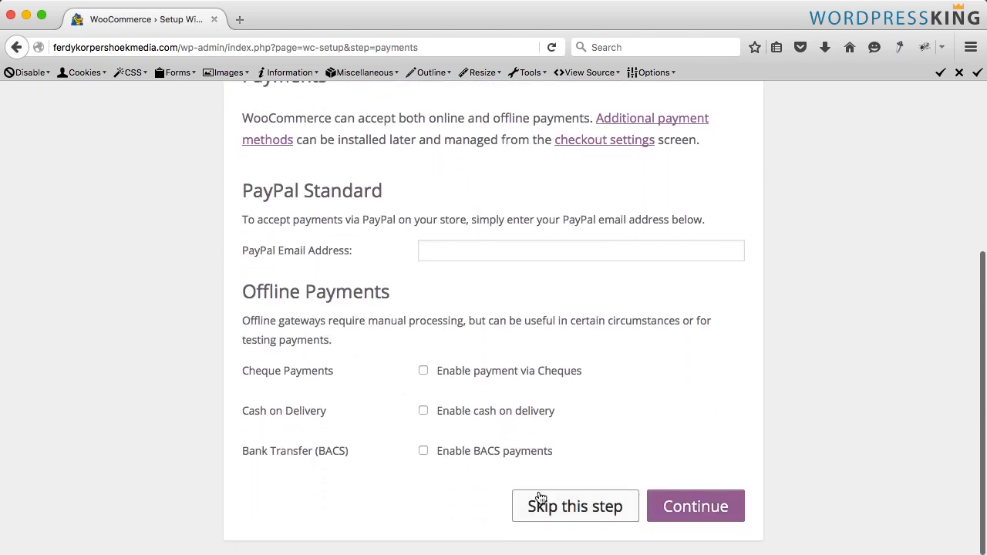
pyautogui.click(532, 505)
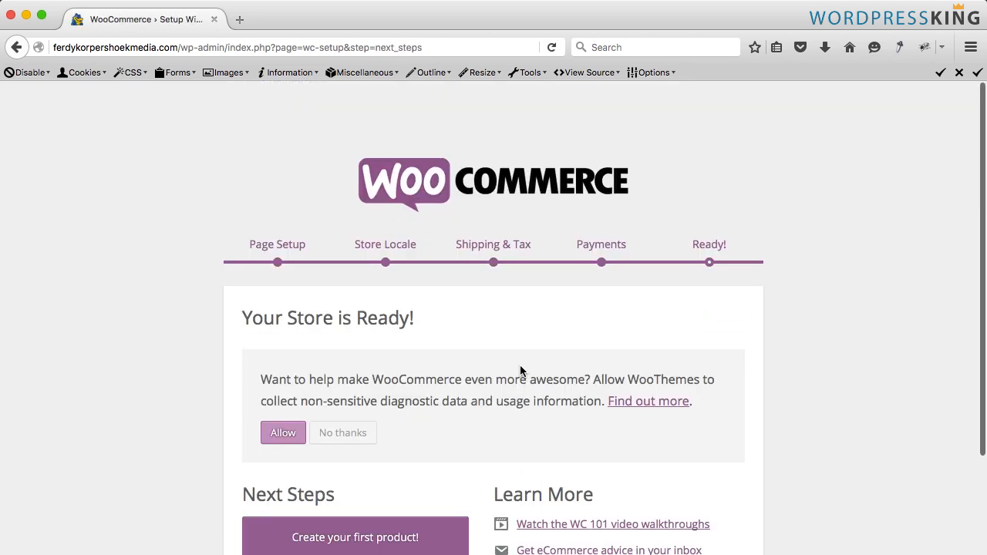
# - Allow WooThemes to collect diagnostic usage data on the store-ready screen
pyautogui.scroll(-3, 522, 367)
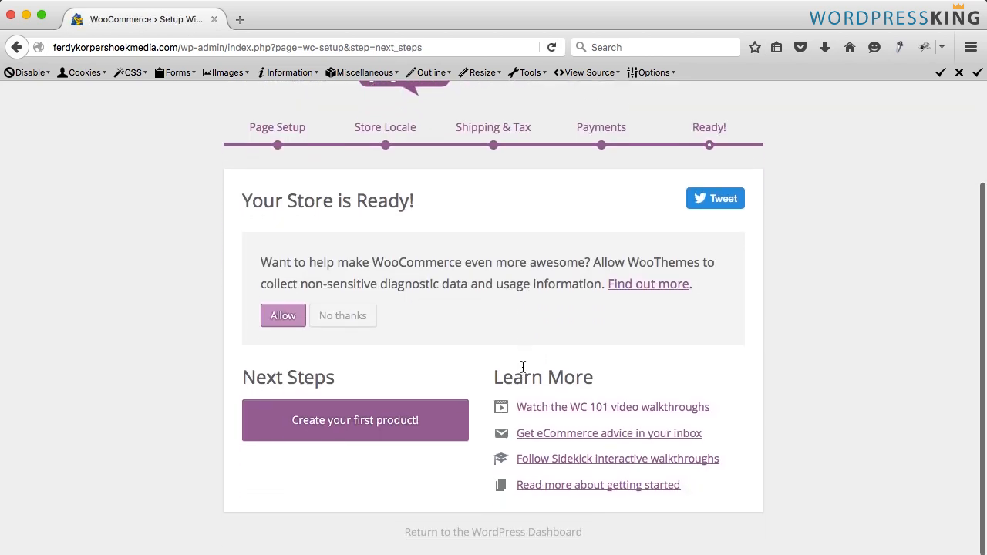
pyautogui.moveTo(255, 255); pyautogui.dragTo(436, 308)
pyautogui.click(258, 265)
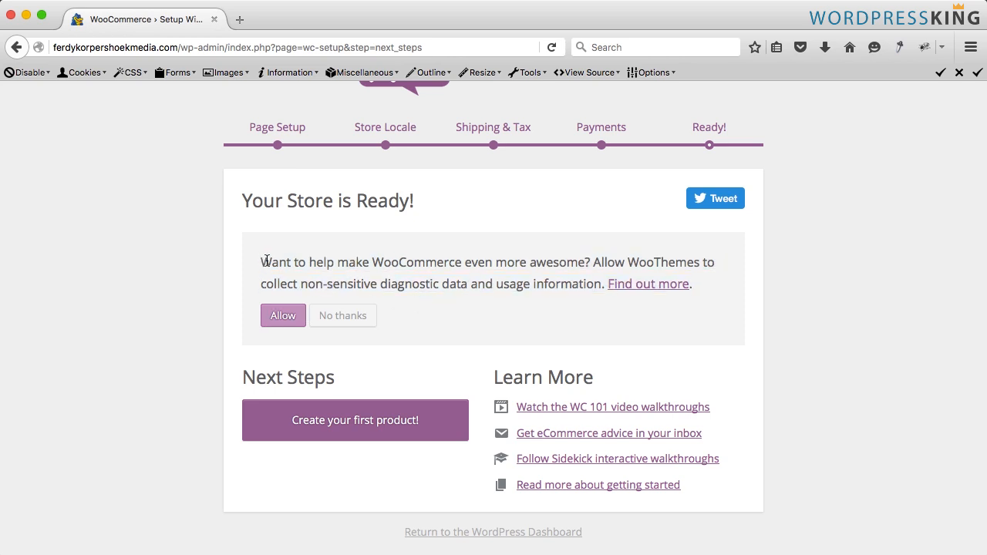
pyautogui.click(284, 318)
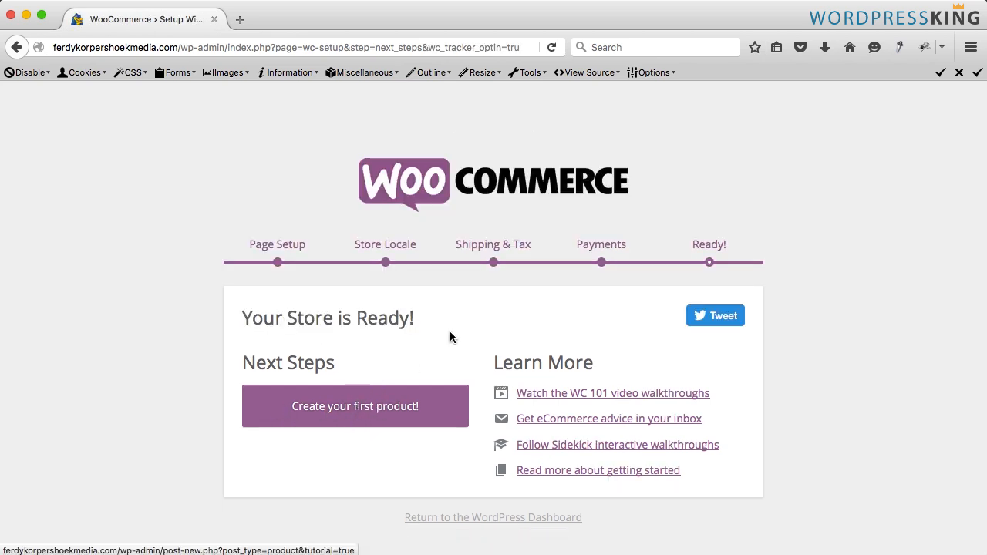
# - Return to the WordPress dashboard and open the WooCommerce settings
pyautogui.click(505, 520)
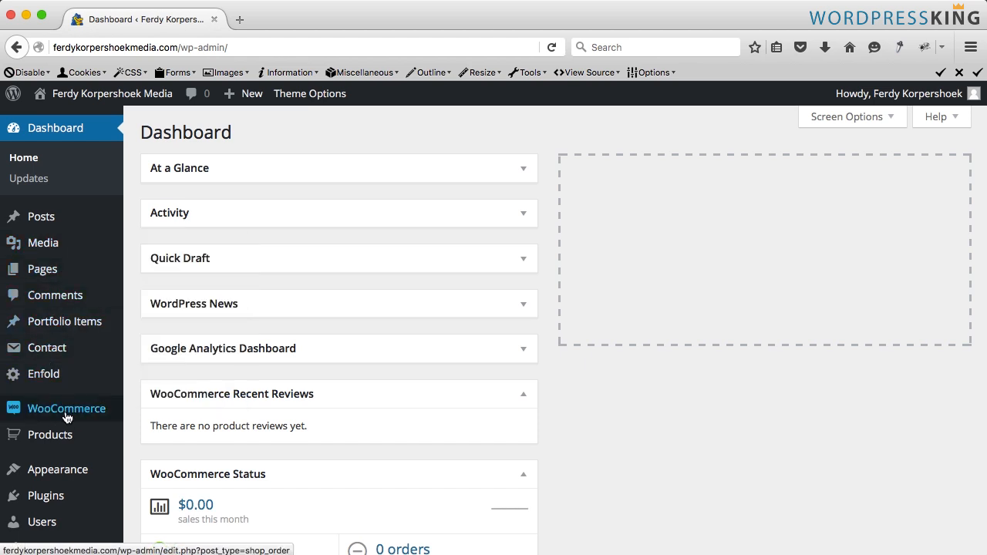
pyautogui.moveTo(59, 409)
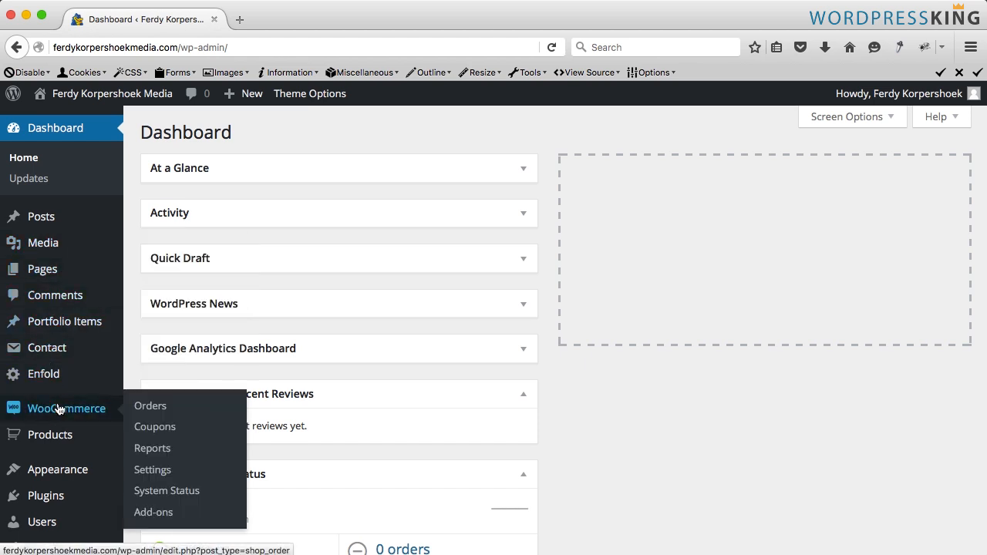
pyautogui.click(159, 473)
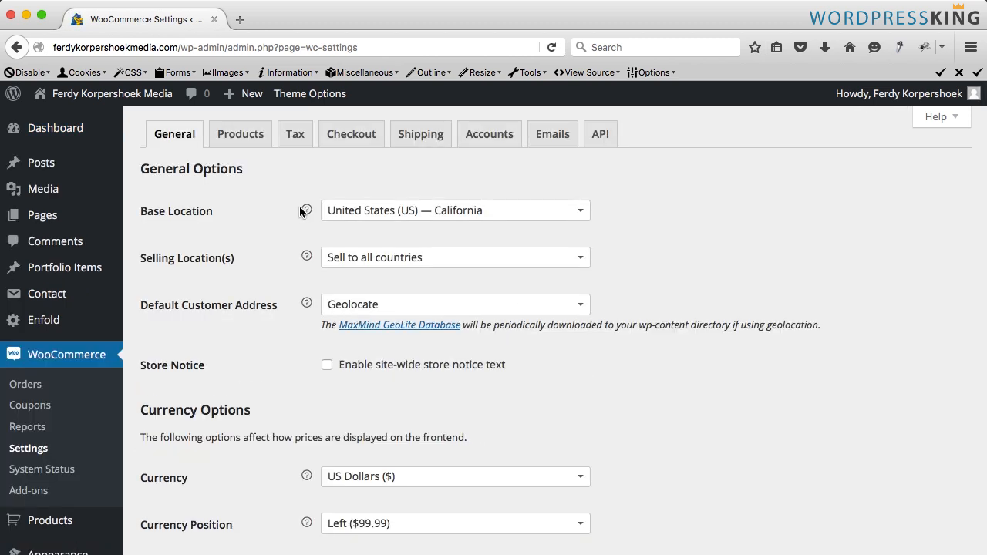
# - Review the general and currency options on the WooCommerce General settings page
pyautogui.scroll(-5, 300, 211)
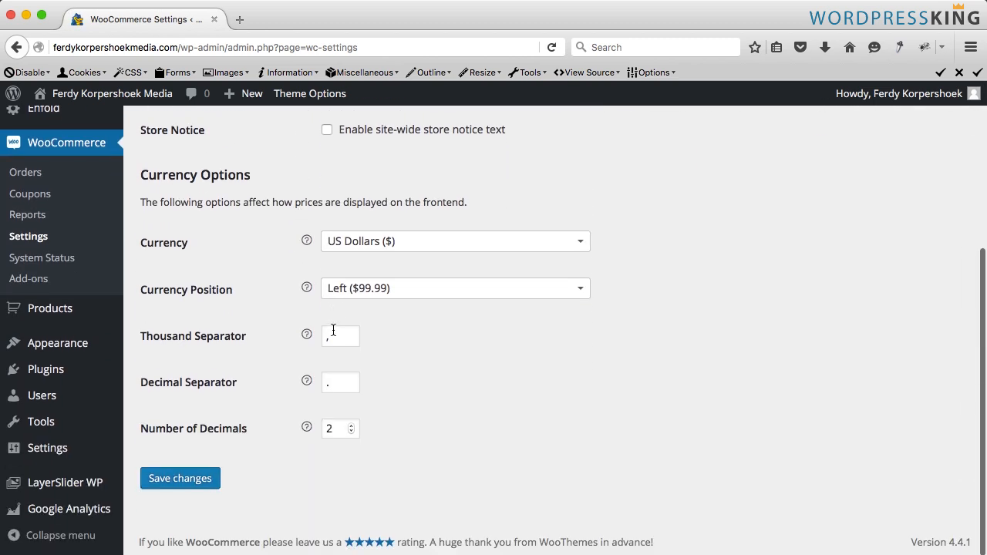
pyautogui.click(340, 335)
pyautogui.click(340, 380)
pyautogui.scroll(5, 233, 333)
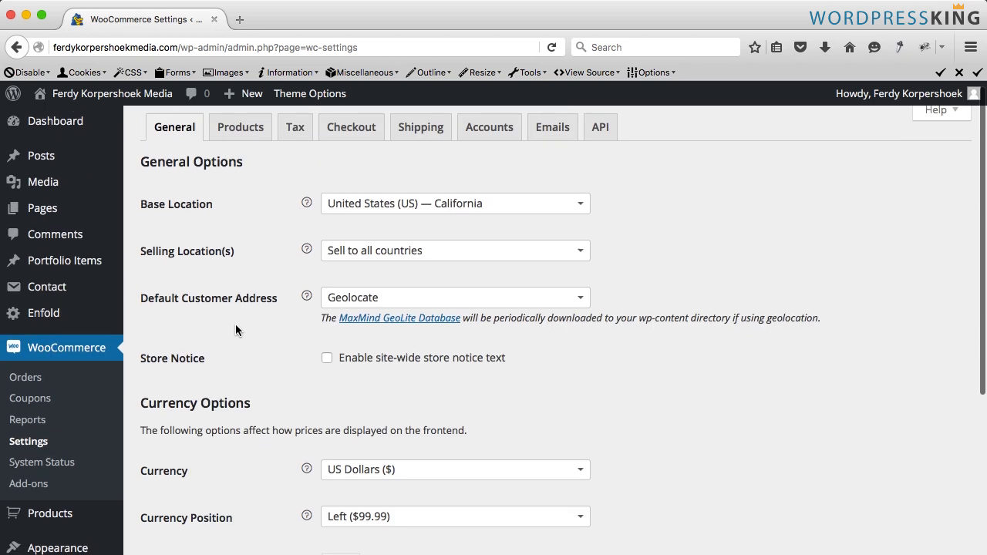
pyautogui.scroll(-5, 235, 330)
pyautogui.scroll(5, 281, 378)
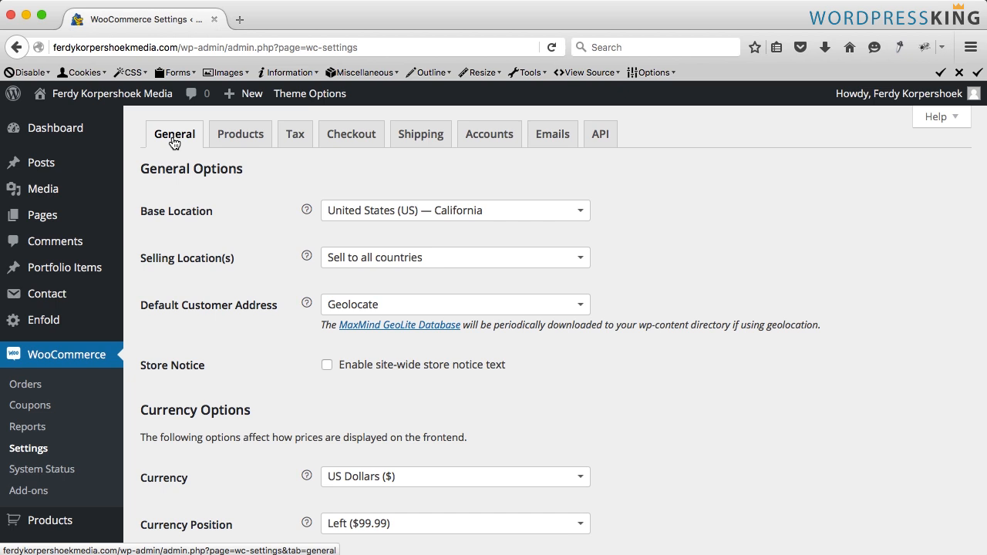
pyautogui.scroll(-5, 66, 342)
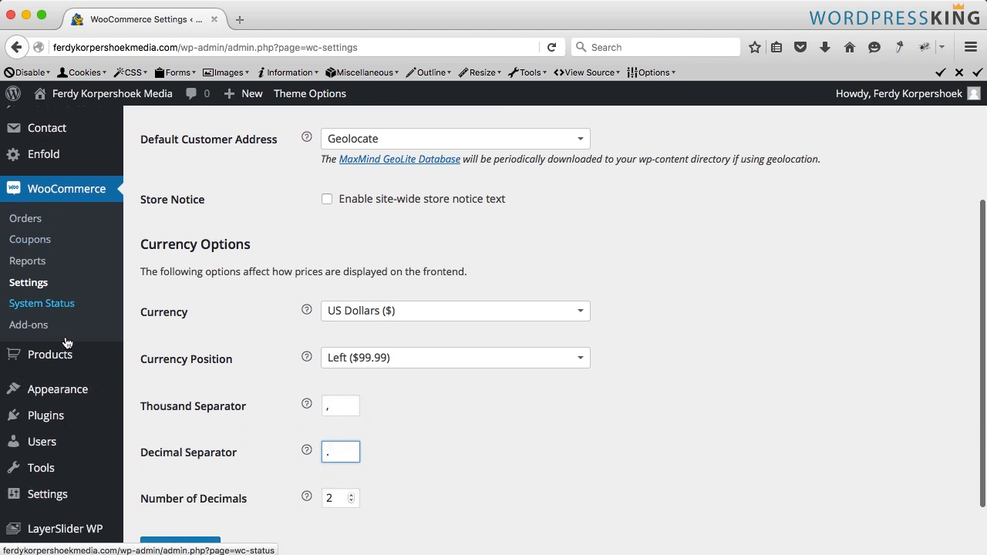
# - Open the navigation menus and add the Shop page to the main_menu
pyautogui.moveTo(30, 380)
pyautogui.click(150, 446)
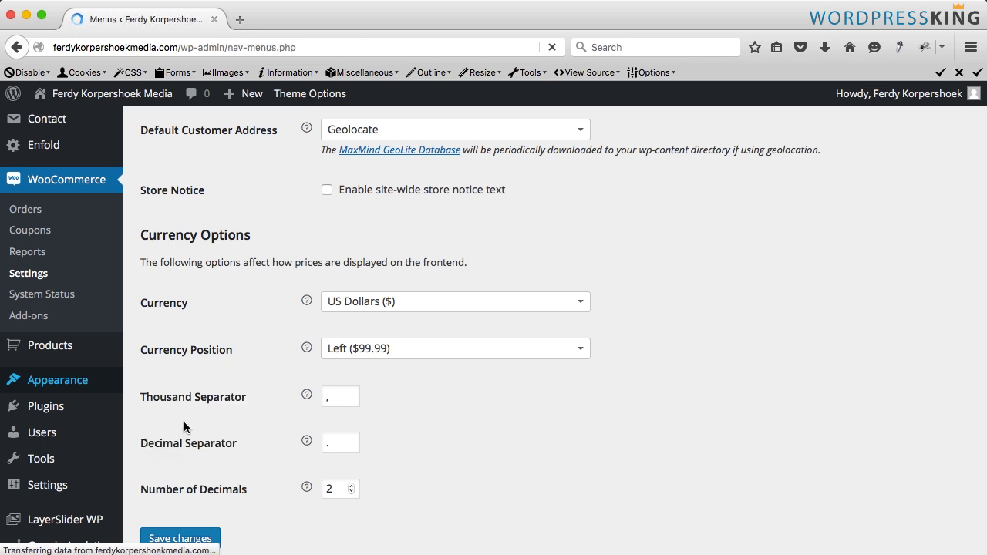
pyautogui.scroll(-3, 367, 316)
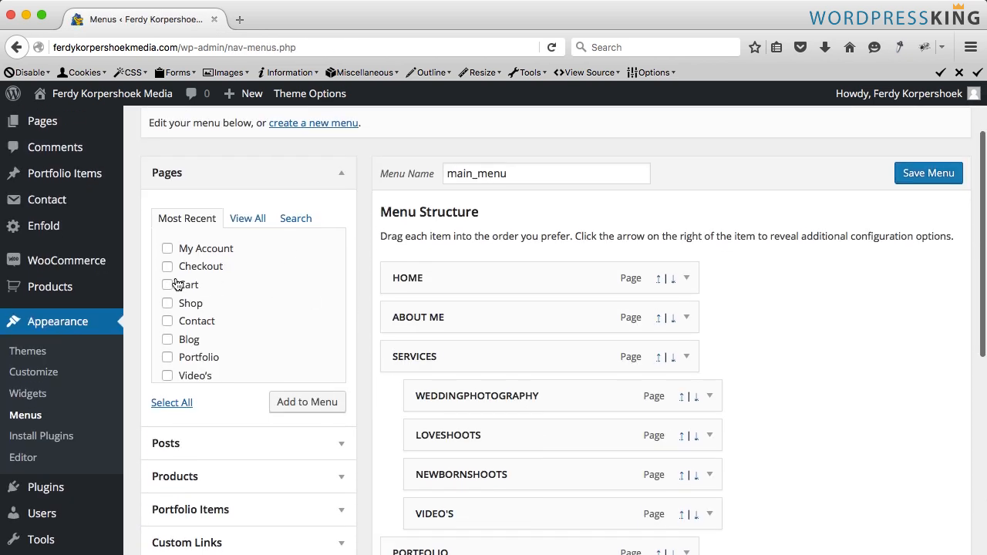
pyautogui.click(308, 403)
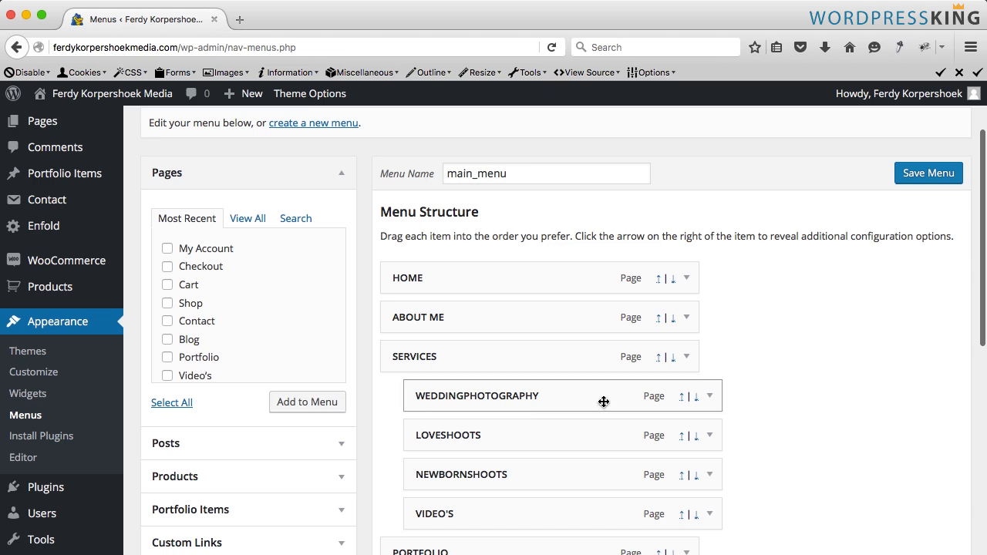
# - Move the Shop menu item up so it sits between Blog and Contact
pyautogui.scroll(-5, 602, 402)
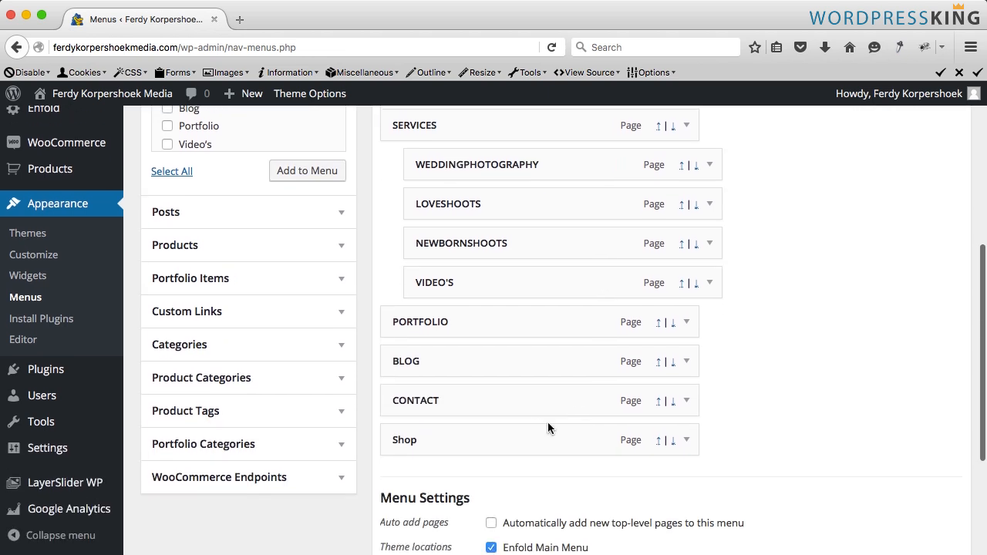
pyautogui.scroll(1, 513, 444)
pyautogui.moveTo(507, 457); pyautogui.dragTo(535, 420)
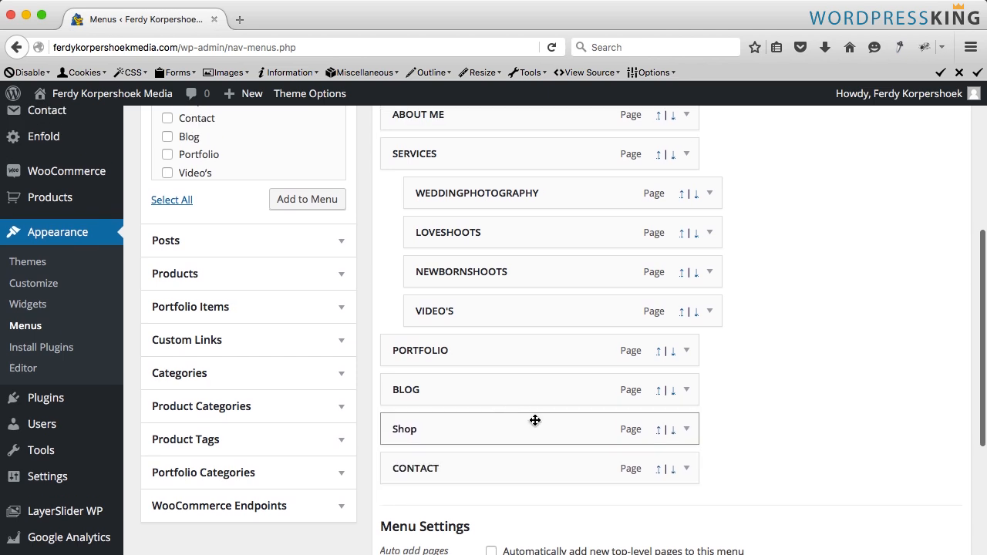
# - Set the Shop menu item's navigation label to SHOP and save the menu
pyautogui.click(686, 429)
pyautogui.scroll(-3, 483, 417)
pyautogui.click(450, 385)
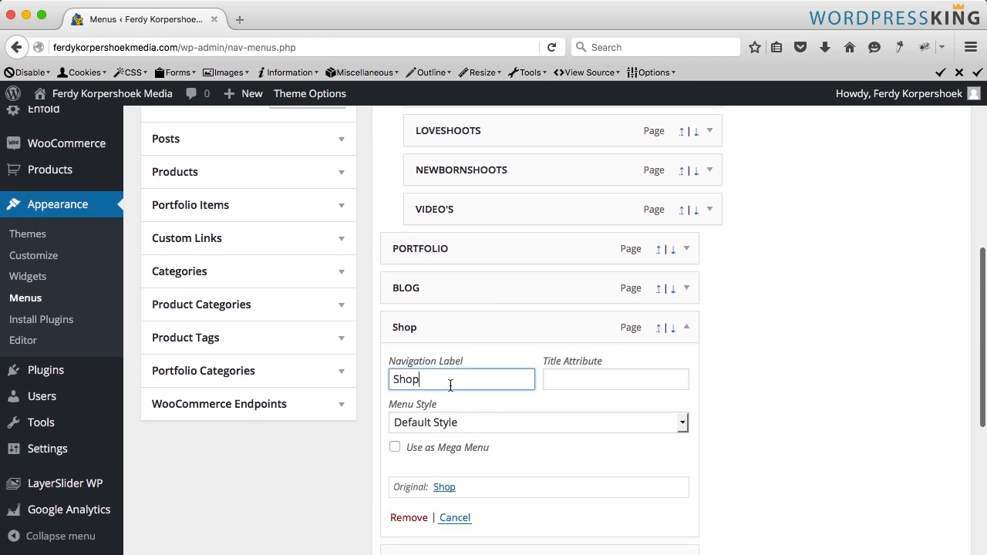
pyautogui.doubleClick(450, 386)
pyautogui.write('SHOP')
pyautogui.press('super+a')
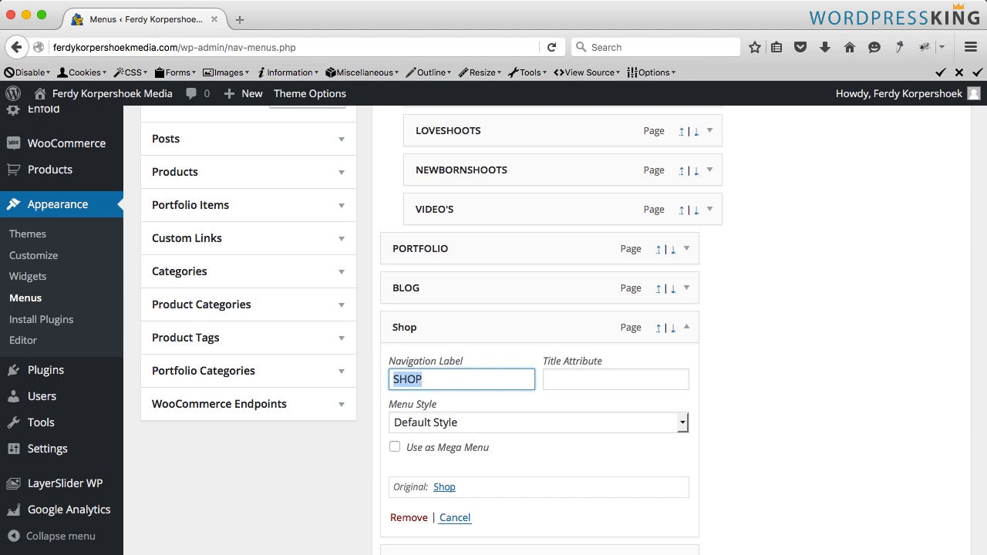
pyautogui.write('STORE')
pyautogui.press('super+a')
pyautogui.write('SH')
pyautogui.click(686, 327)
pyautogui.scroll(-3, 462, 401)
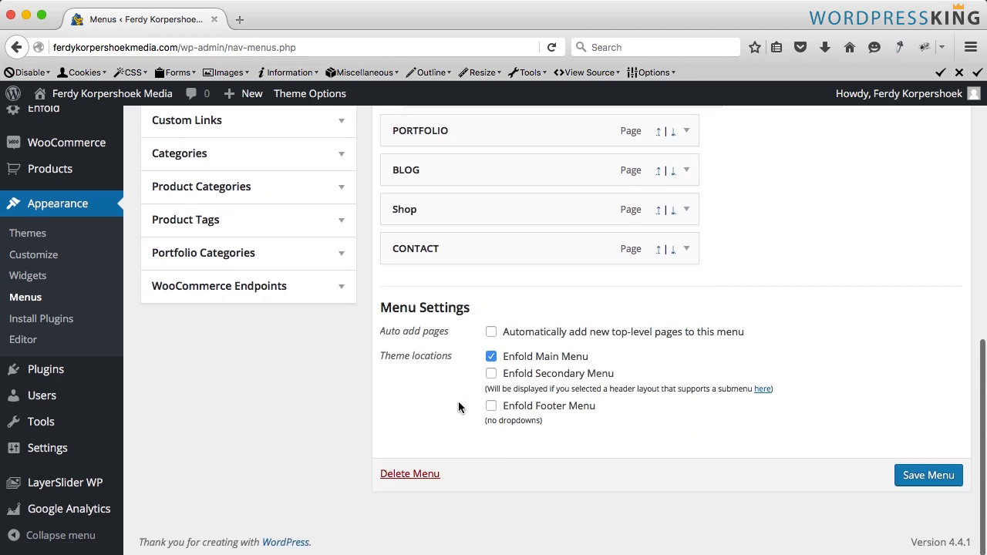
pyautogui.click(922, 476)
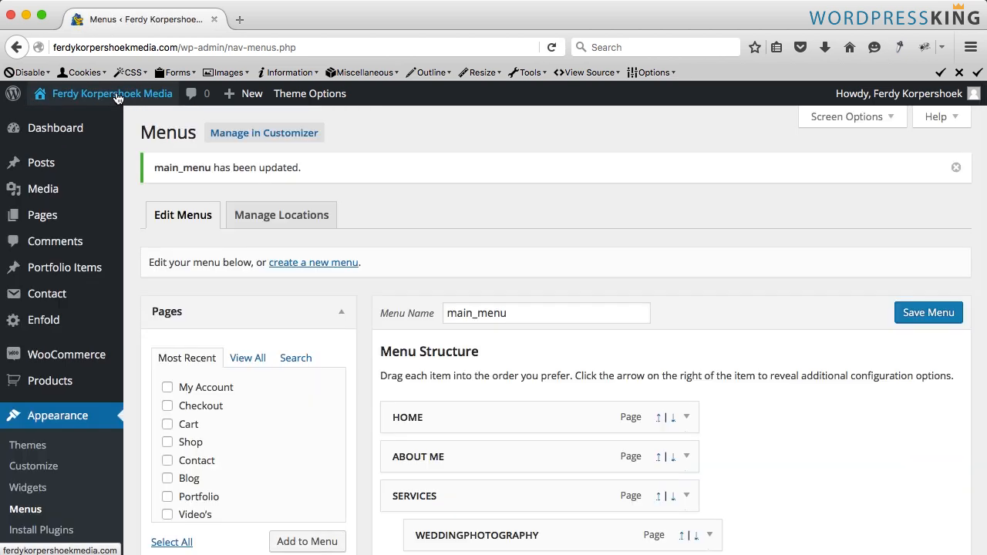
# - Open the site's front end in a new tab and view the Shop page
pyautogui.keyDown('super'); pyautogui.click(121, 95); pyautogui.keyUp('super')
pyautogui.click(302, 21)
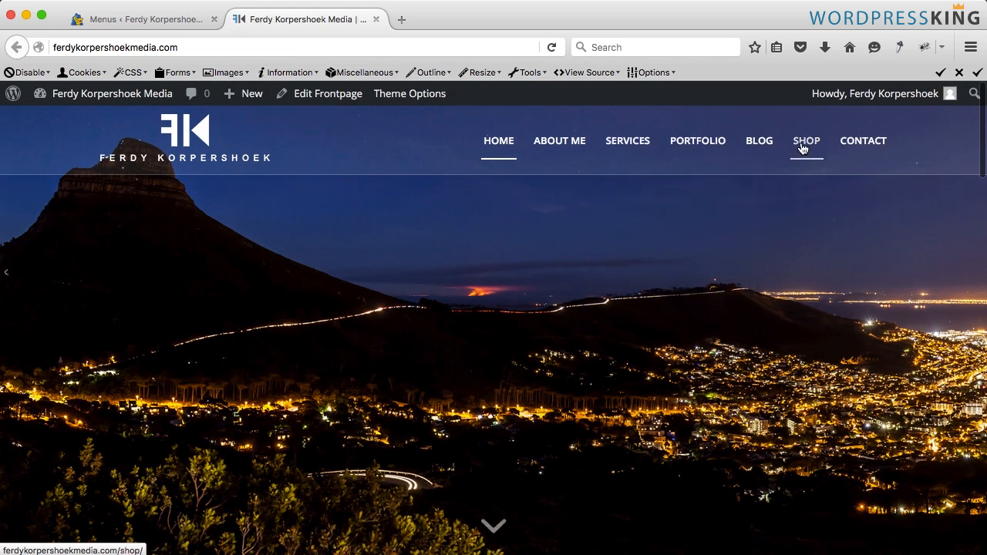
pyautogui.click(801, 148)
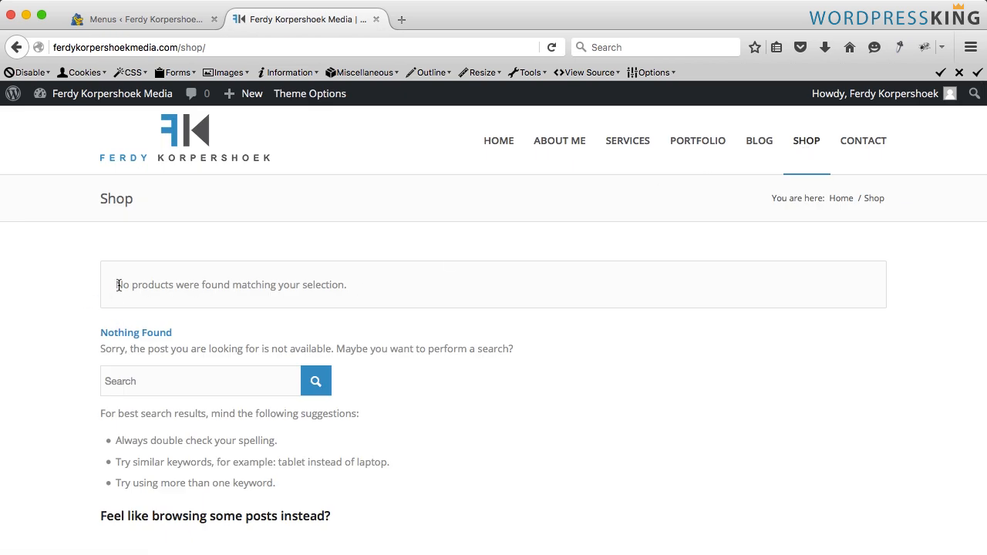
pyautogui.moveTo(119, 286); pyautogui.dragTo(385, 288)
pyautogui.click(386, 292)
# - Switch back to the admin tab and start adding a new product
pyautogui.moveTo(249, 94)
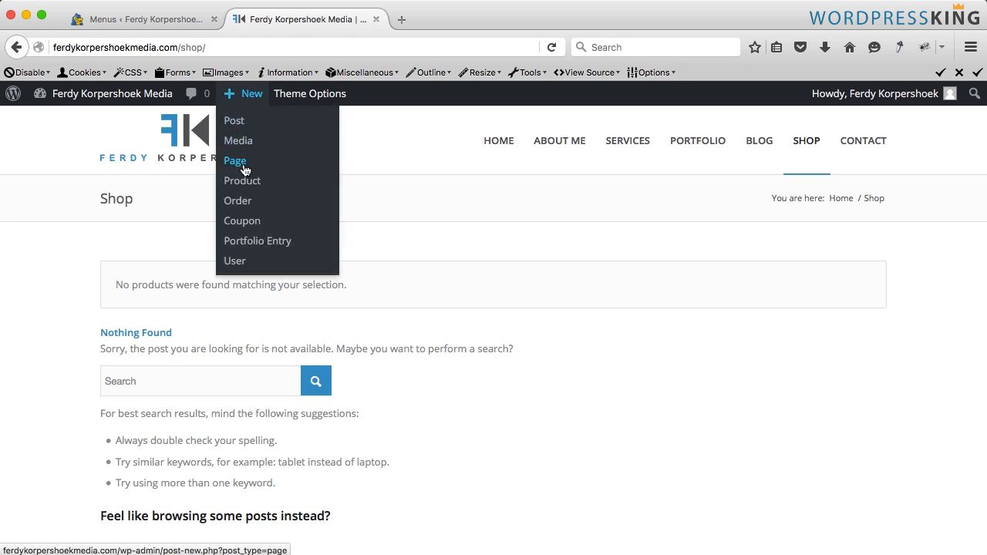
pyautogui.click(377, 19)
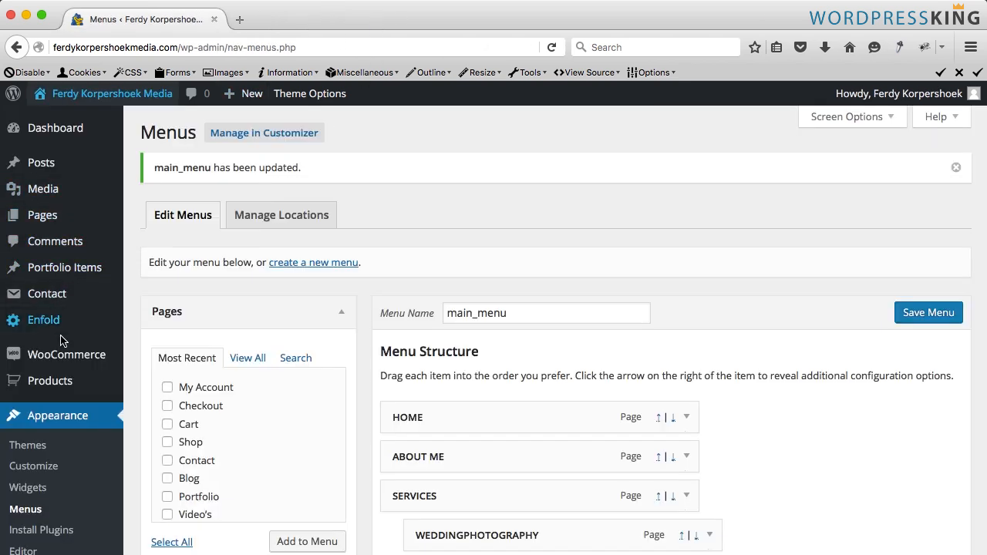
pyautogui.moveTo(59, 351)
pyautogui.moveTo(70, 380)
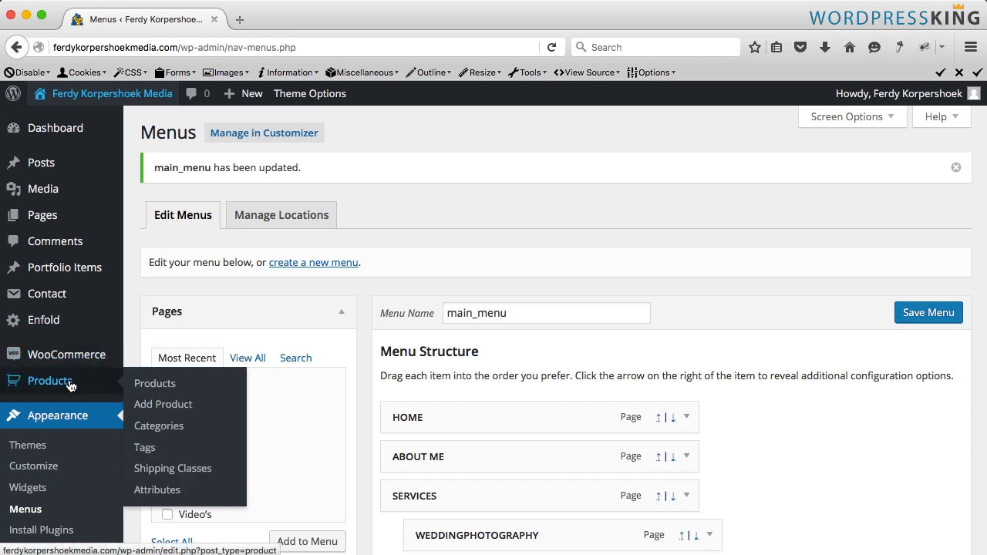
pyautogui.click(178, 407)
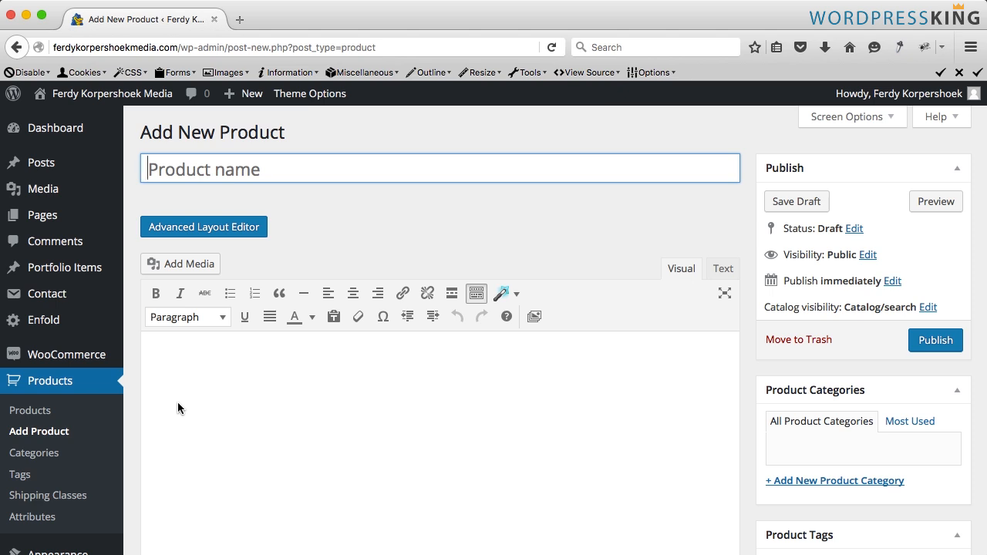
# - Name the new product WordpressKing Sweater, keeping its product type as Simple product
pyautogui.write('Wordpres')
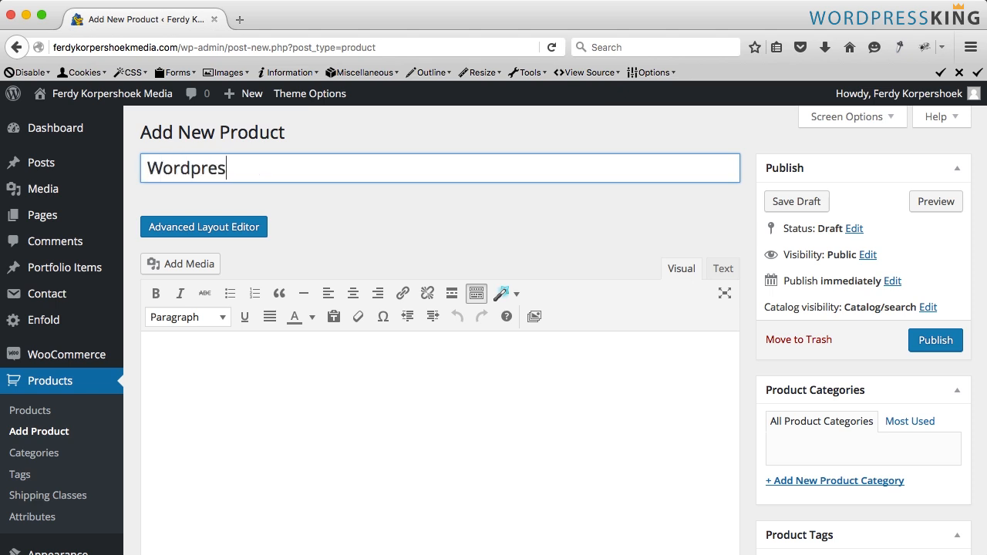
pyautogui.write('sKing Sweater')
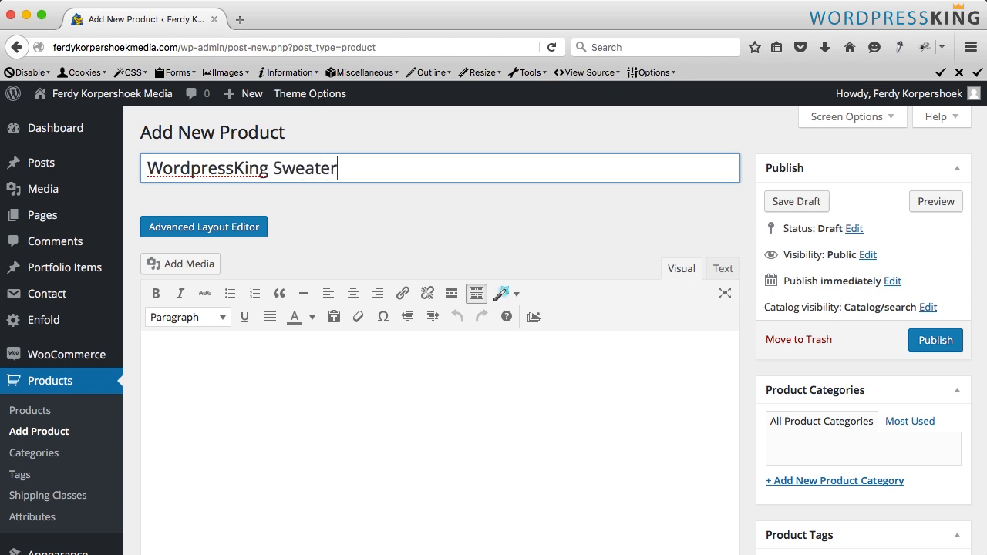
pyautogui.scroll(-5, 347, 282)
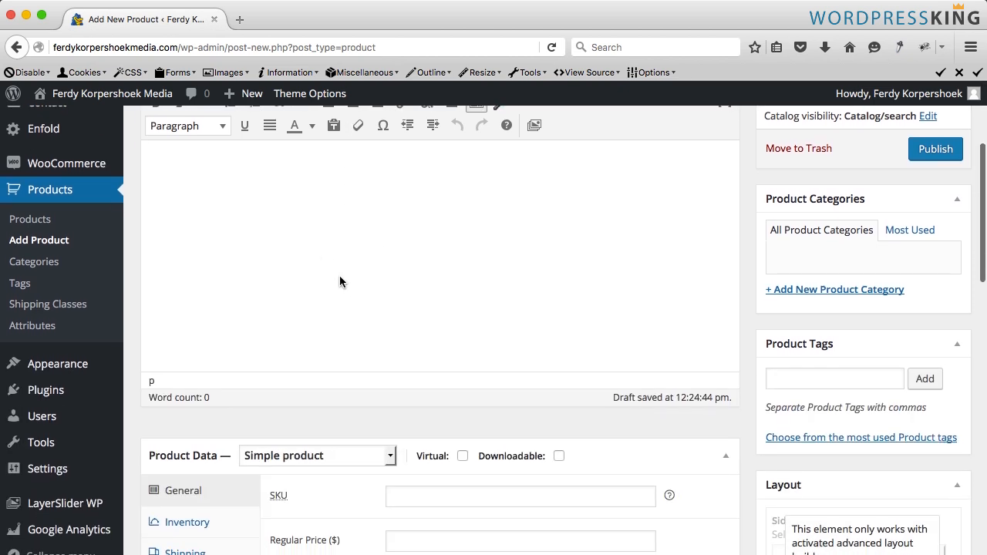
pyautogui.scroll(-6, 341, 280)
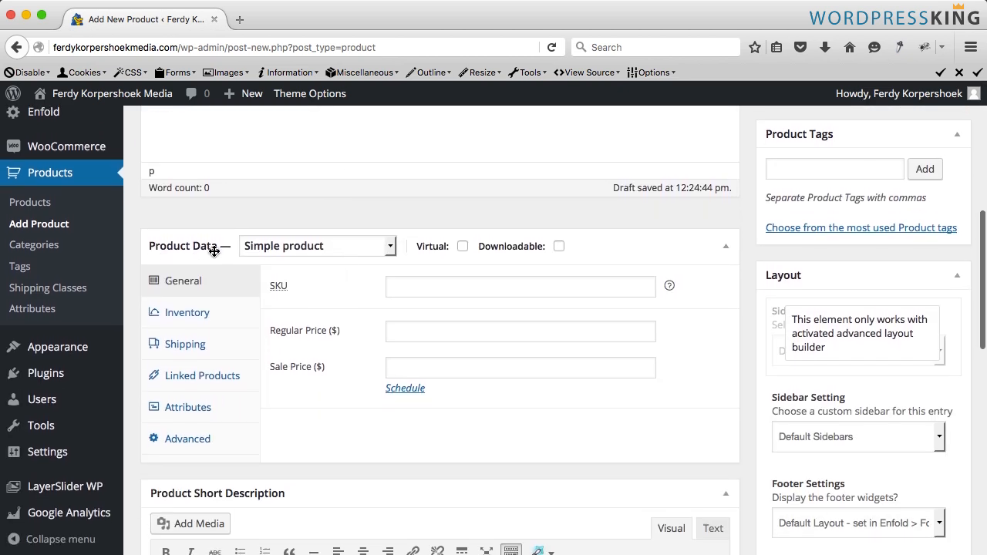
pyautogui.click(323, 245)
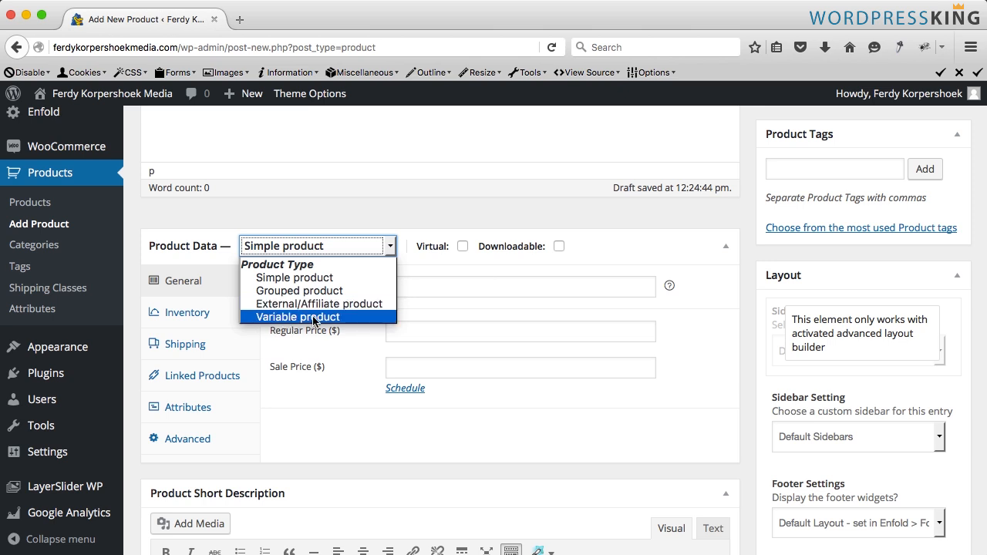
pyautogui.click(420, 247)
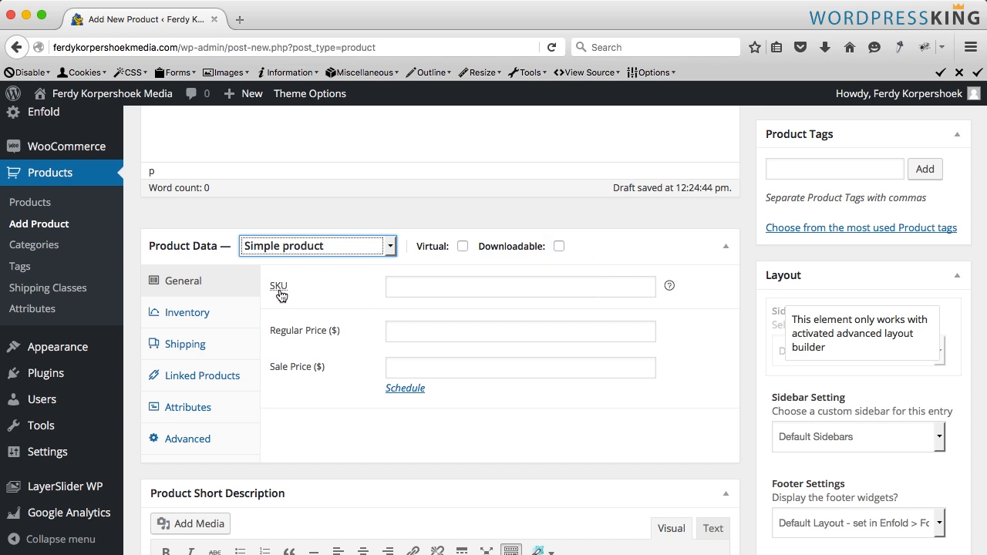
# - Set the product's SKU to 00001 and its regular price to 29.95
pyautogui.click(326, 291)
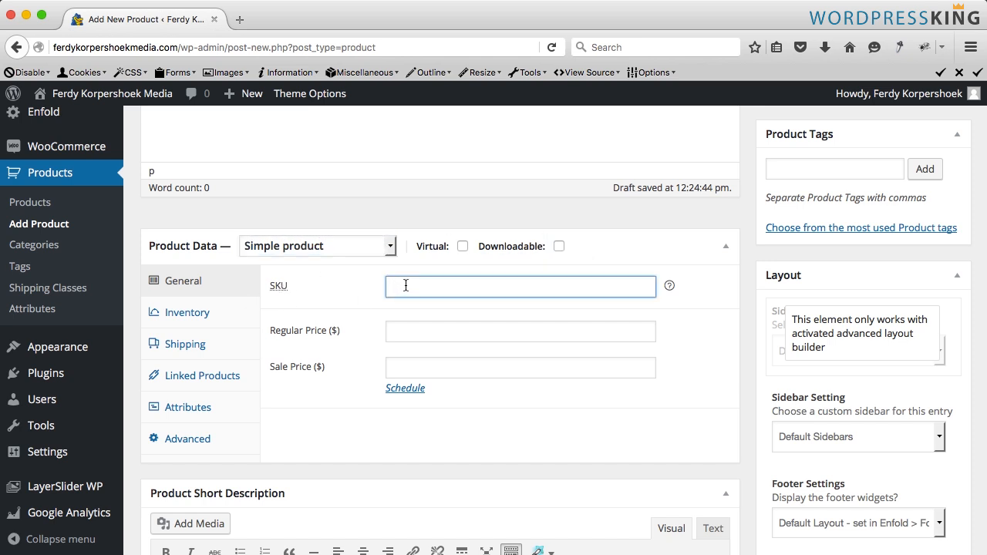
pyautogui.scroll(-2, 412, 212)
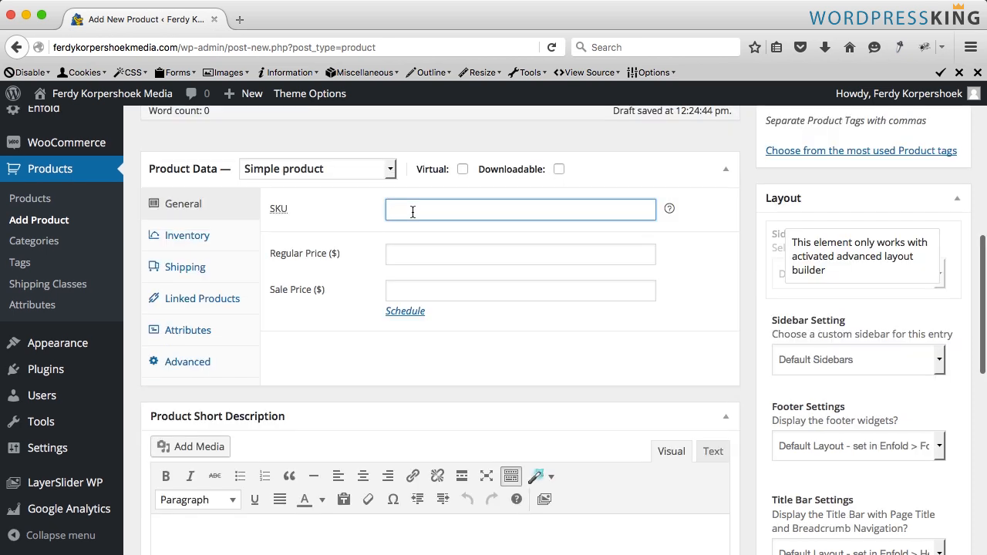
pyautogui.write('00001')
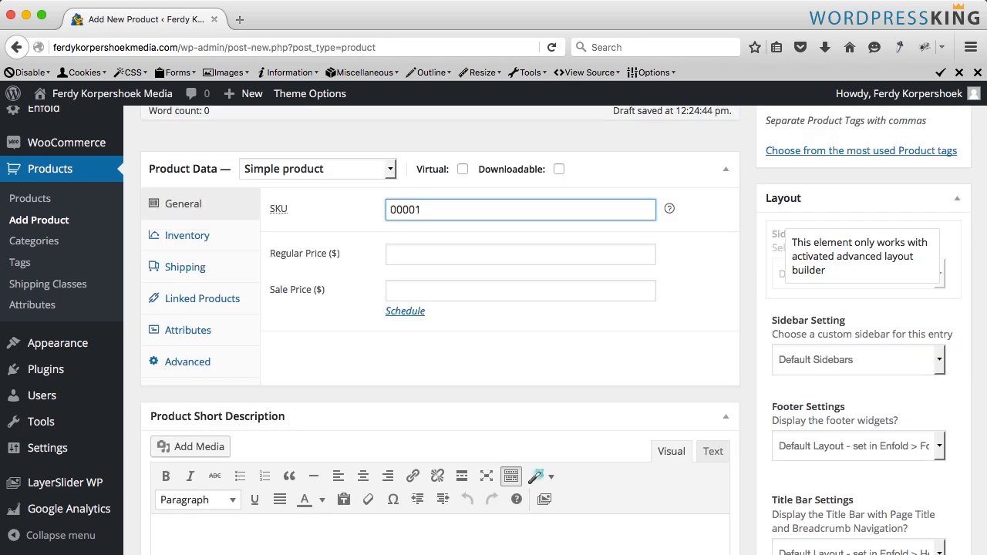
pyautogui.click(520, 253)
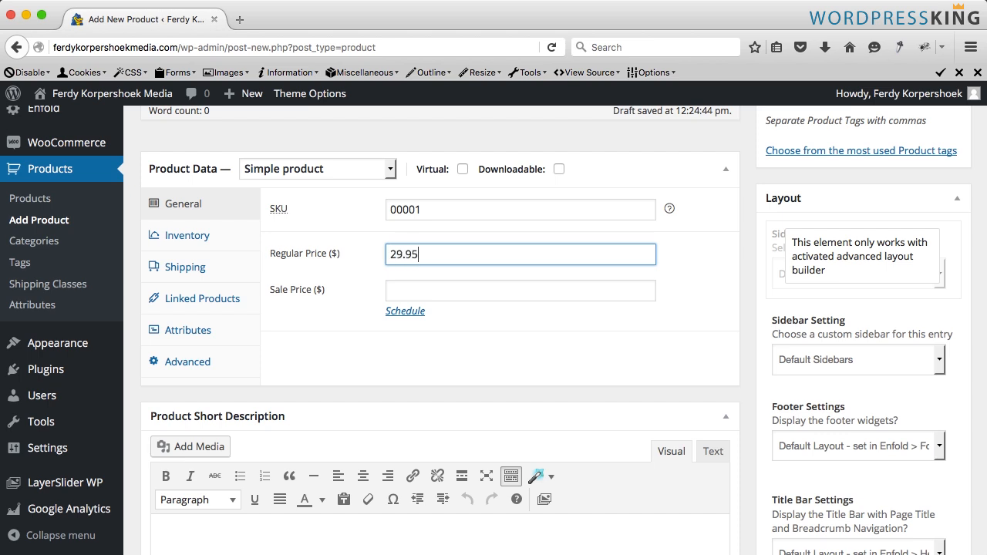
pyautogui.click(520, 291)
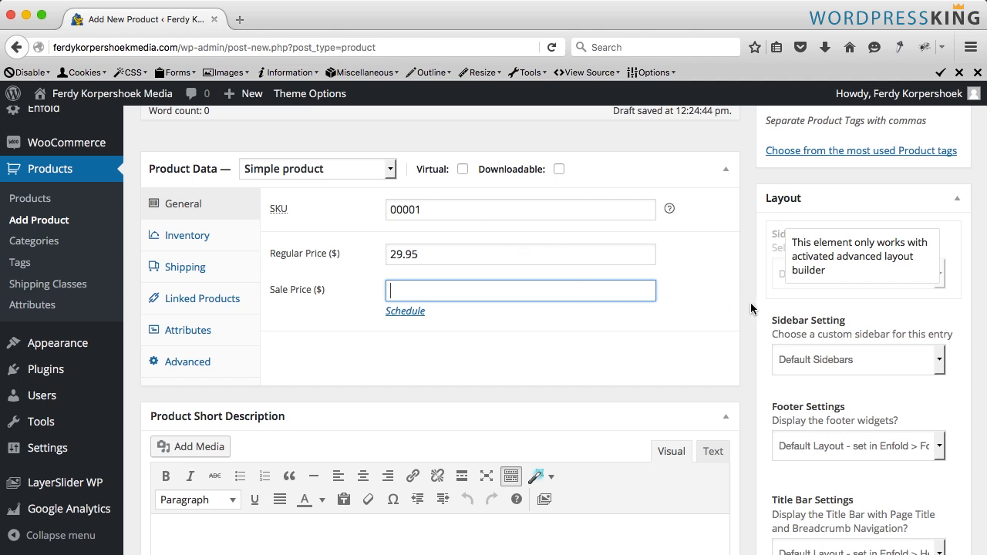
# - Publish the product
pyautogui.scroll(5, 753, 309)
pyautogui.scroll(4, 753, 308)
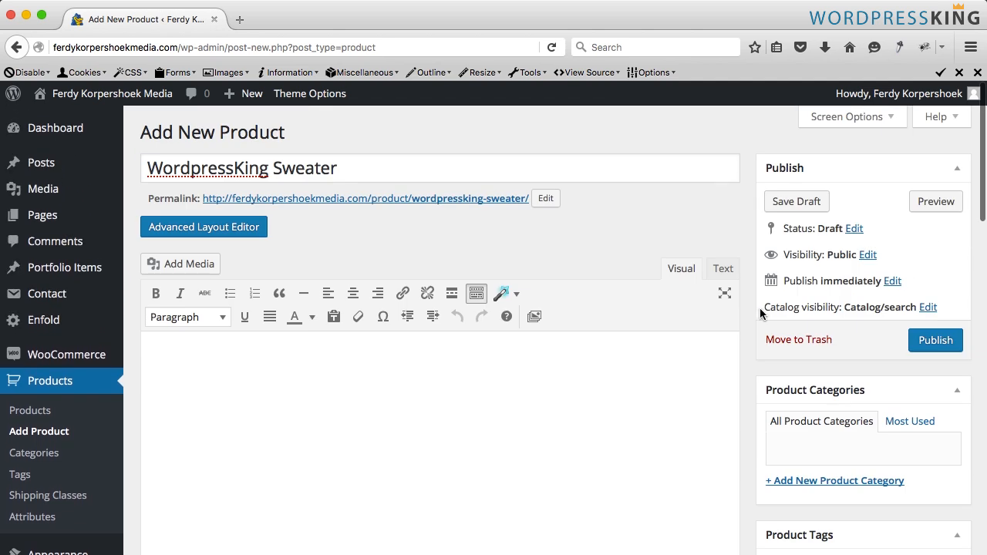
pyautogui.click(934, 344)
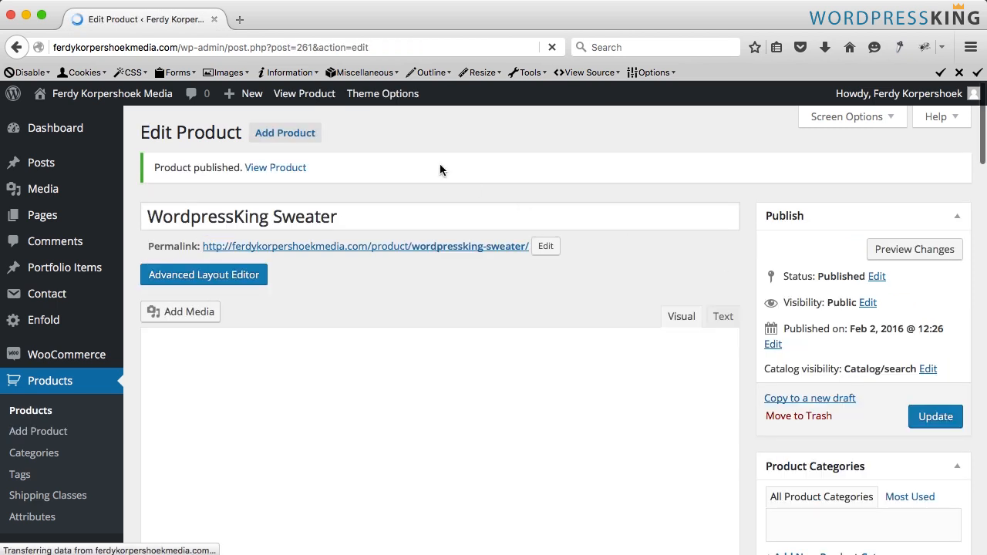
# - View the published product page on the front end
pyautogui.keyDown('super'); pyautogui.click(303, 97); pyautogui.keyUp('super')
pyautogui.hotkey('ctrl', 'Tab')
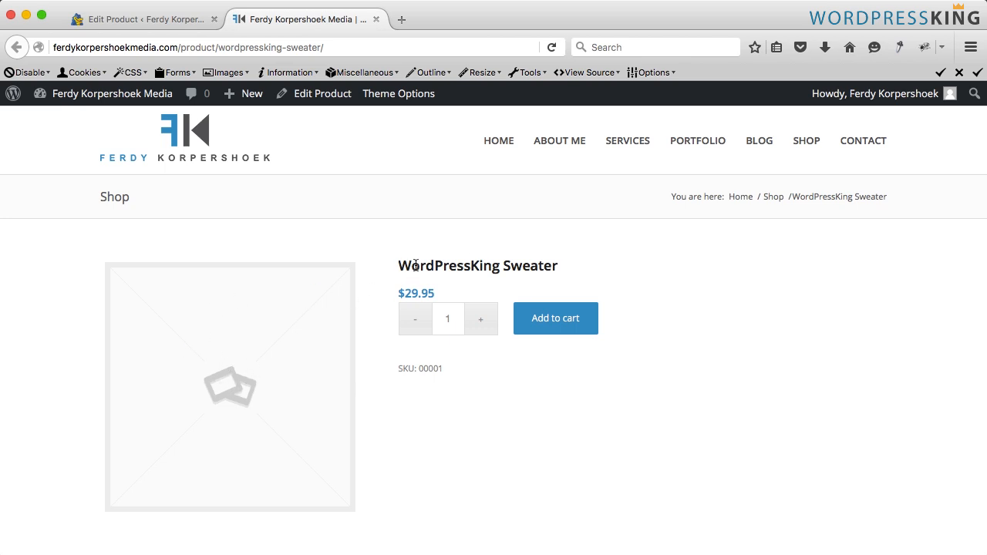
pyautogui.moveTo(436, 295); pyautogui.dragTo(397, 293)
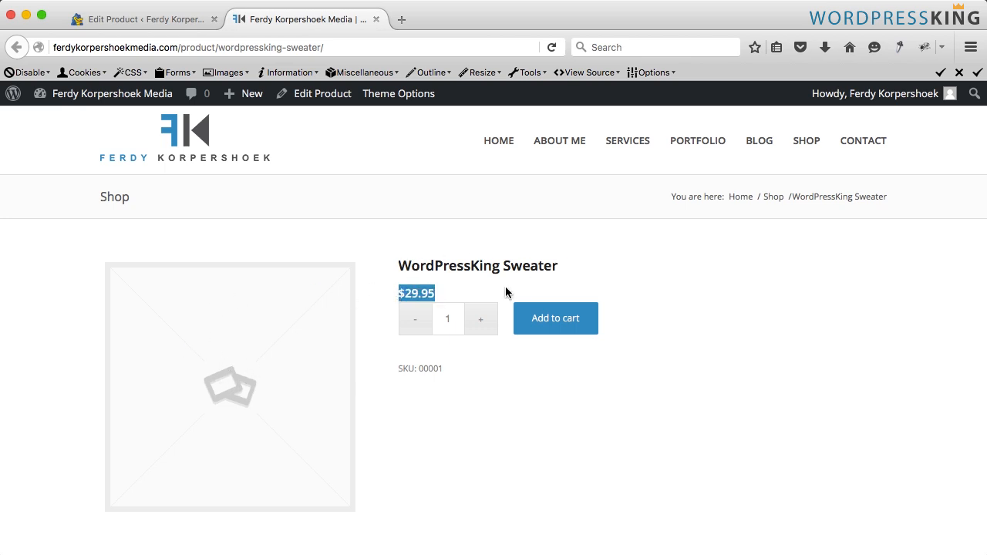
# - Set the quantity to 5 on the product page and add the sweater to the cart
pyautogui.click(493, 295)
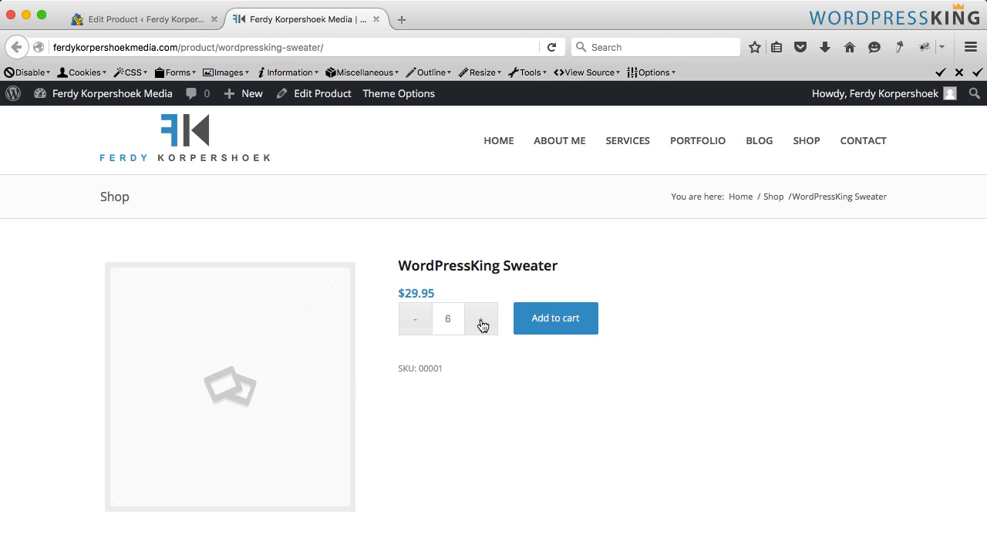
pyautogui.click(416, 319)
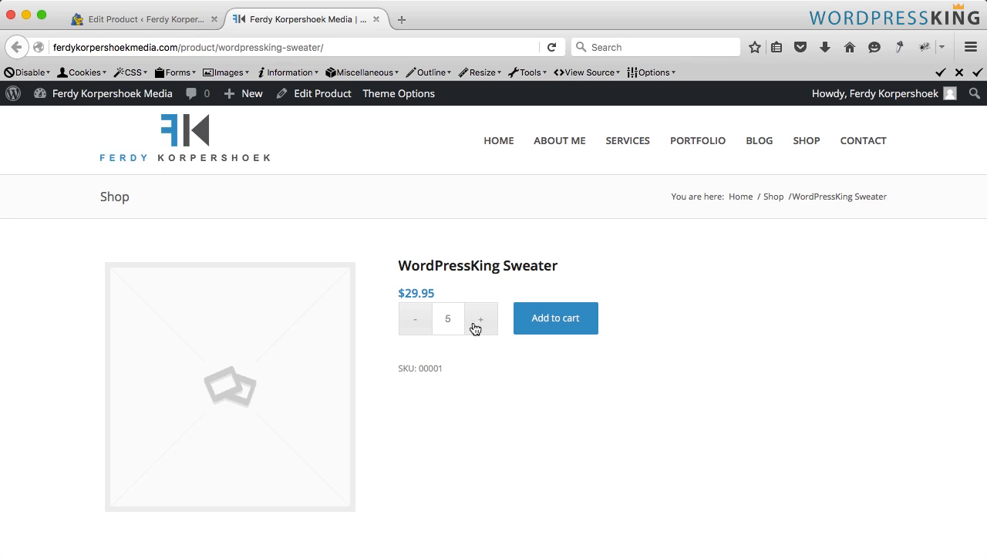
pyautogui.click(559, 326)
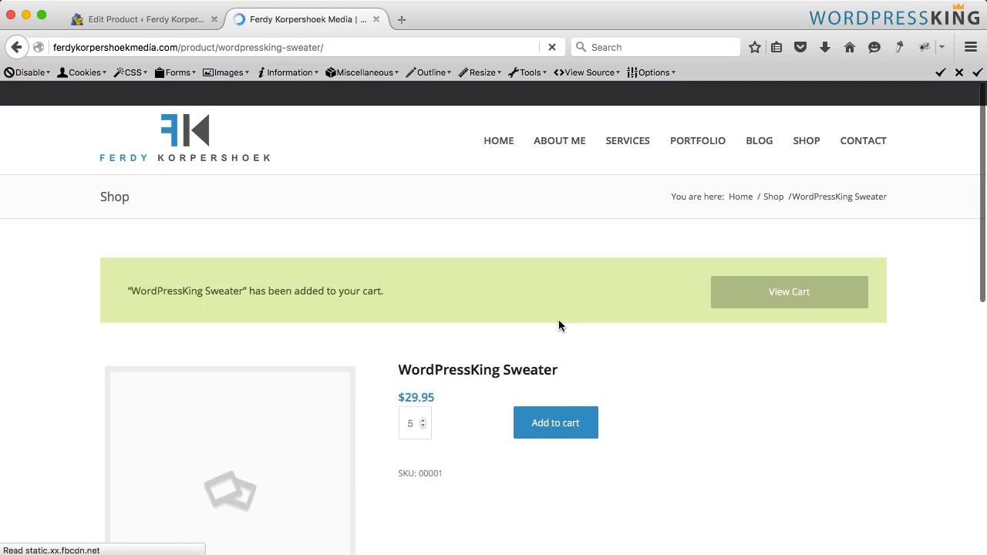
# - Open the cart and proceed to checkout
pyautogui.click(771, 300)
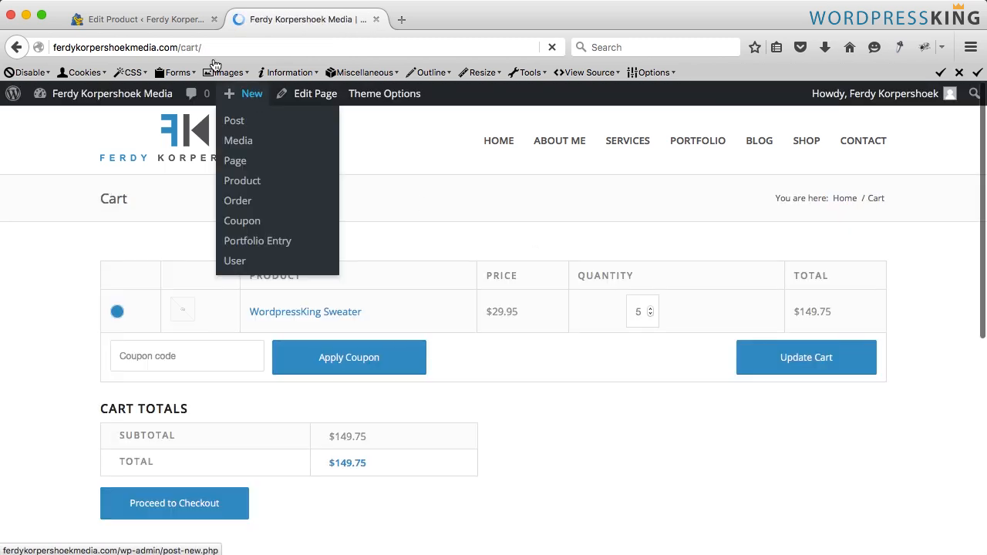
pyautogui.scroll(-2, 467, 256)
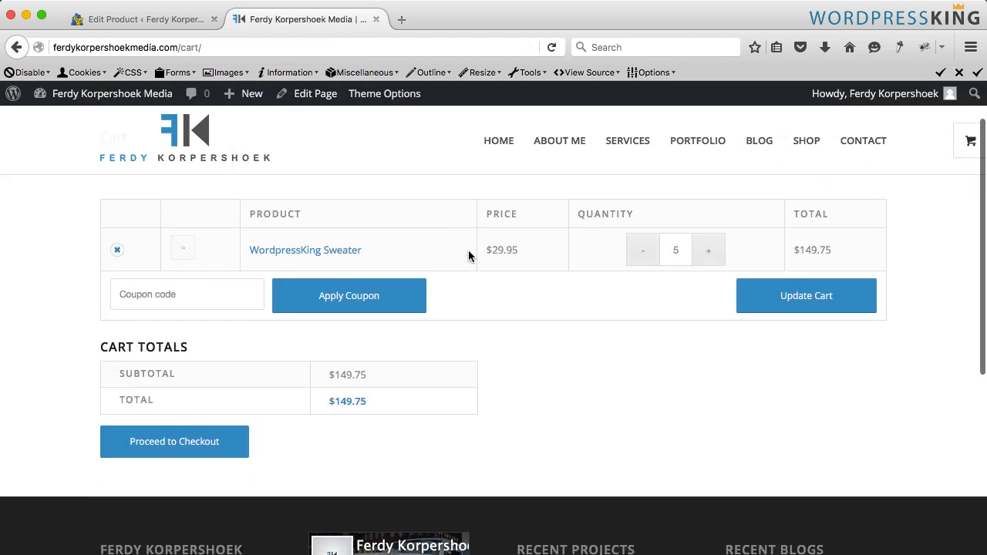
pyautogui.click(189, 444)
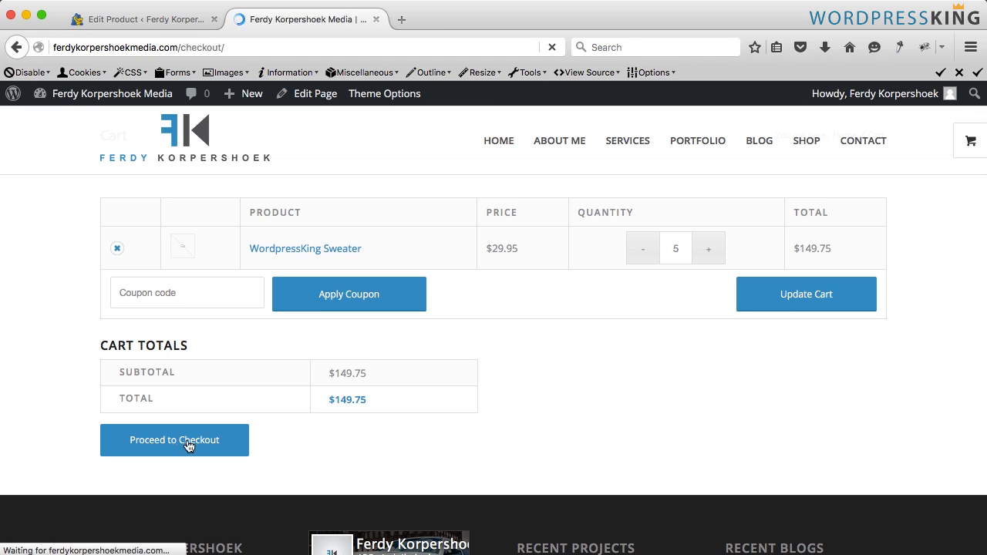
# - Review the order on the checkout page, choose PayPal as the payment method and close the shop tab
pyautogui.scroll(-10, 254, 334)
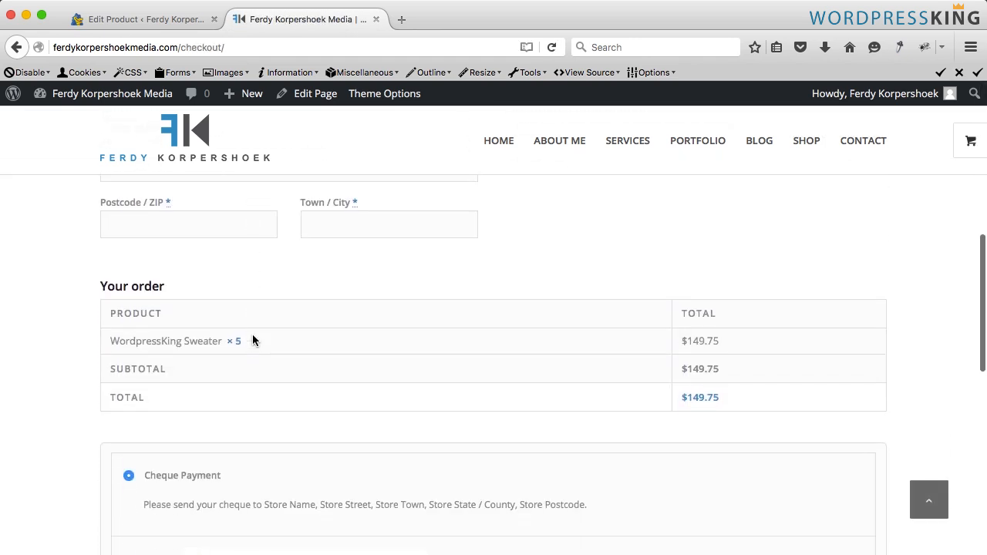
pyautogui.moveTo(744, 340); pyautogui.dragTo(664, 341)
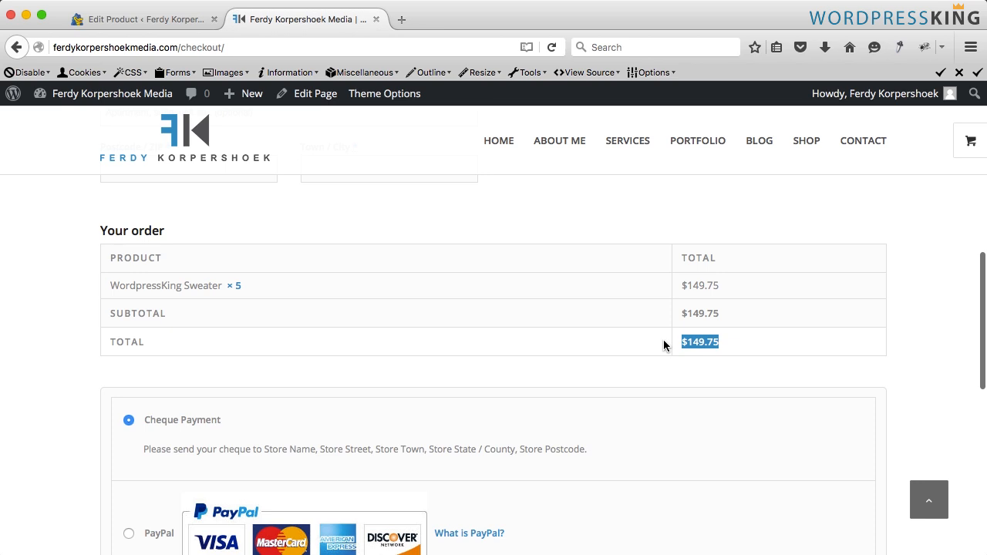
pyautogui.click(660, 340)
pyautogui.scroll(-2, 130, 440)
pyautogui.click(128, 444)
pyautogui.scroll(-2, 129, 447)
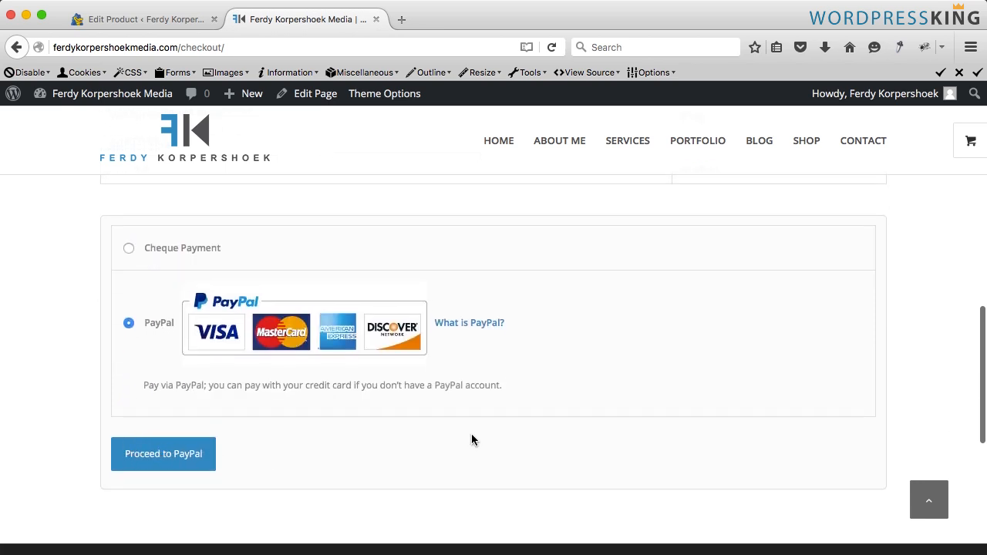
pyautogui.scroll(15, 471, 433)
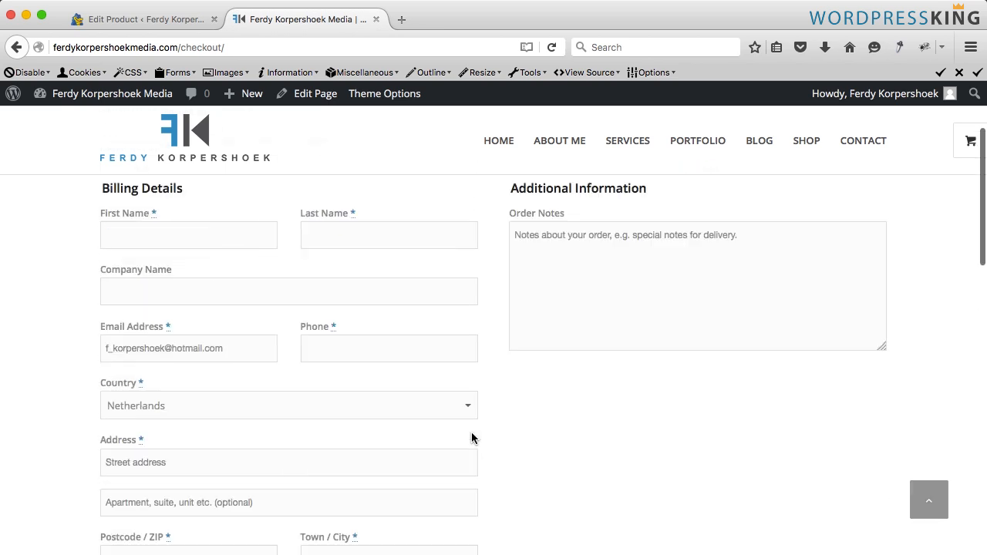
pyautogui.click(376, 19)
# - Upload WordpressKing-Sweater-Front.jpg from the Webshop > 1. Sweater folder as the product image
pyautogui.scroll(-5, 454, 273)
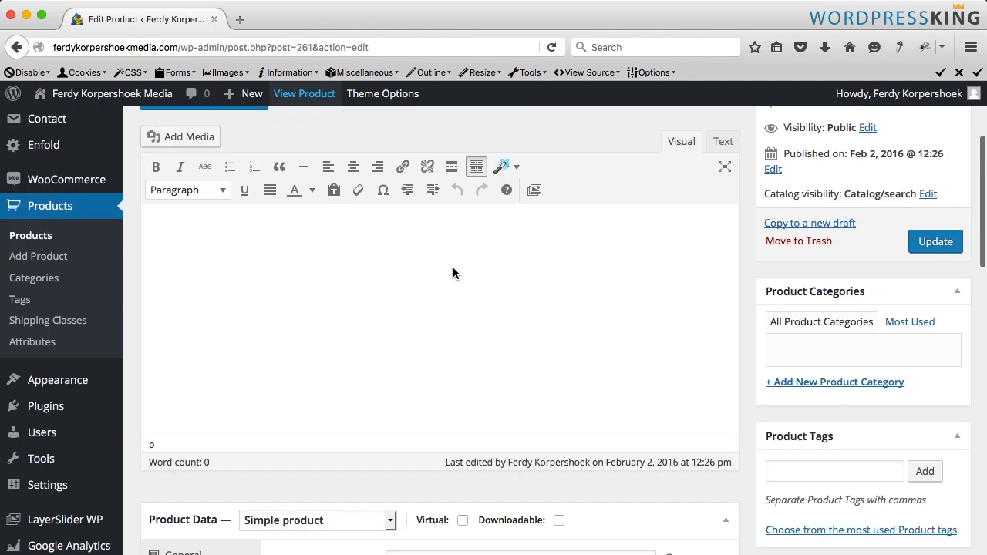
pyautogui.scroll(4, 452, 273)
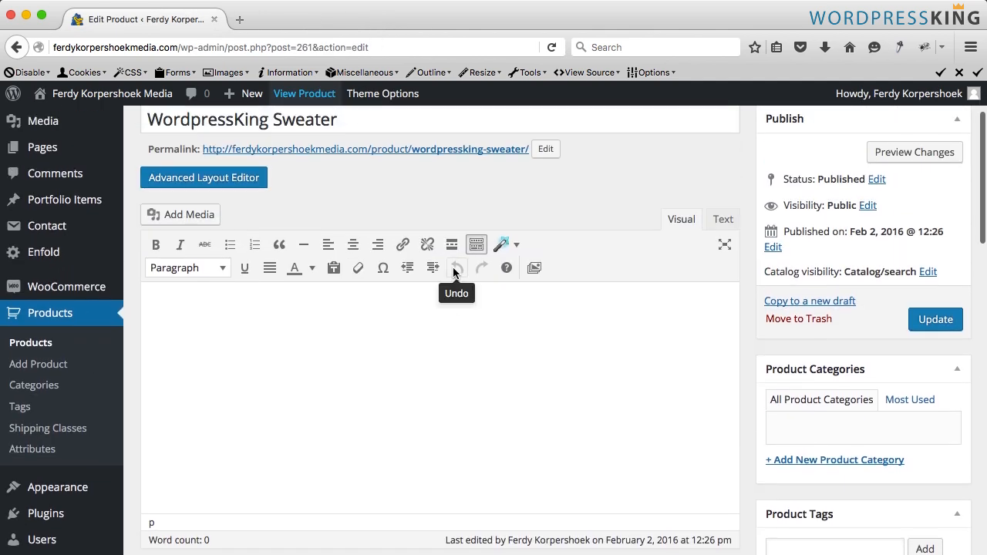
pyautogui.scroll(-10, 455, 278)
pyautogui.scroll(8, 456, 280)
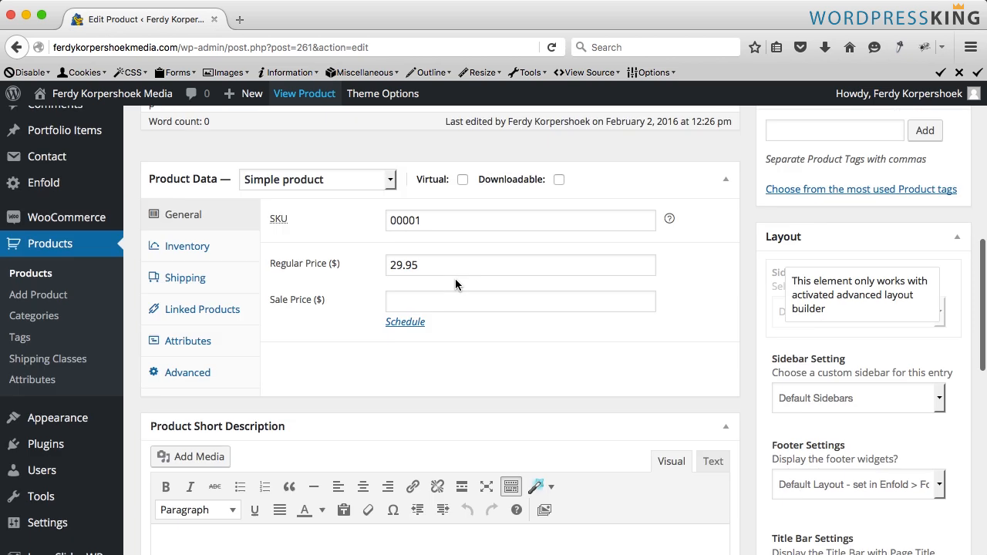
pyautogui.scroll(-5, 793, 360)
pyautogui.scroll(-15, 792, 355)
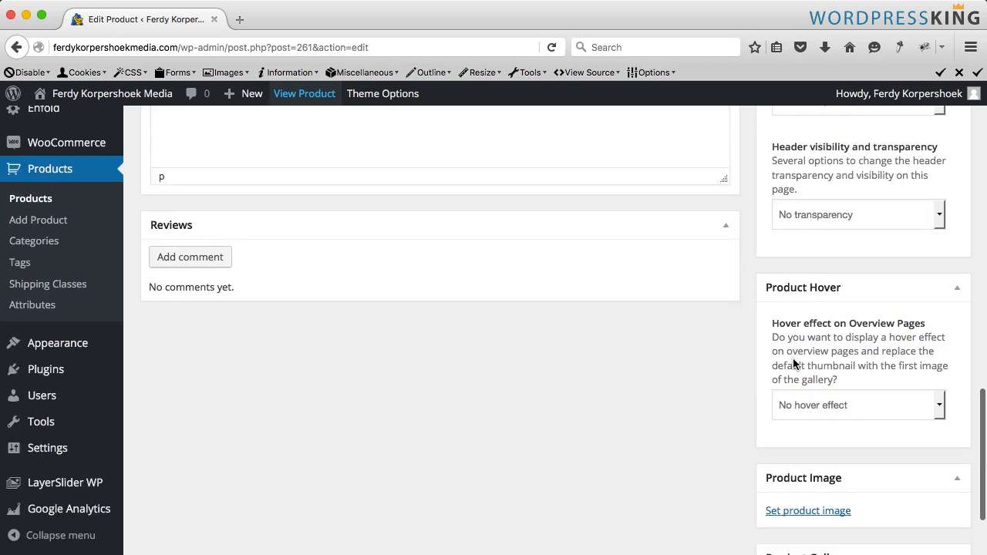
pyautogui.scroll(-3, 794, 367)
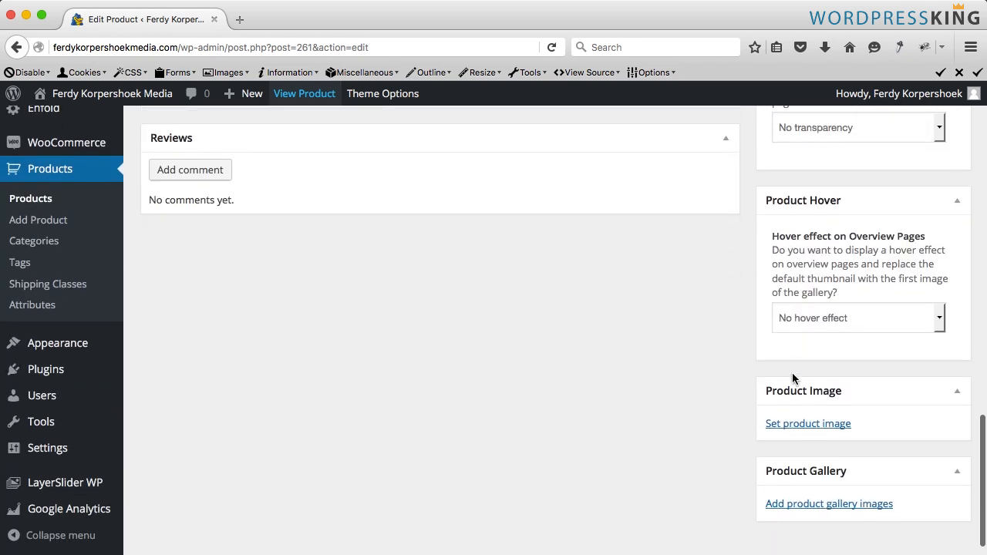
pyautogui.click(801, 423)
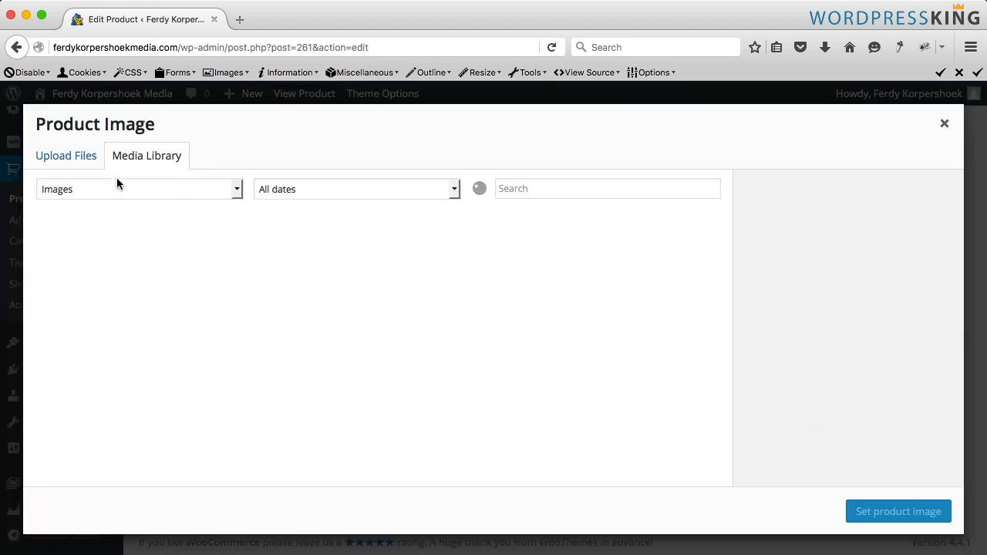
pyautogui.click(58, 160)
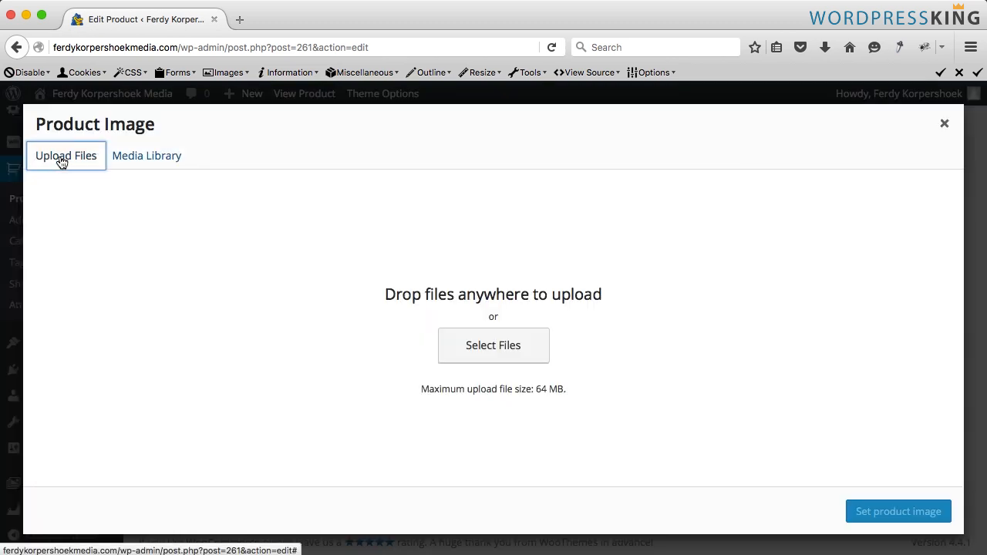
pyautogui.click(501, 348)
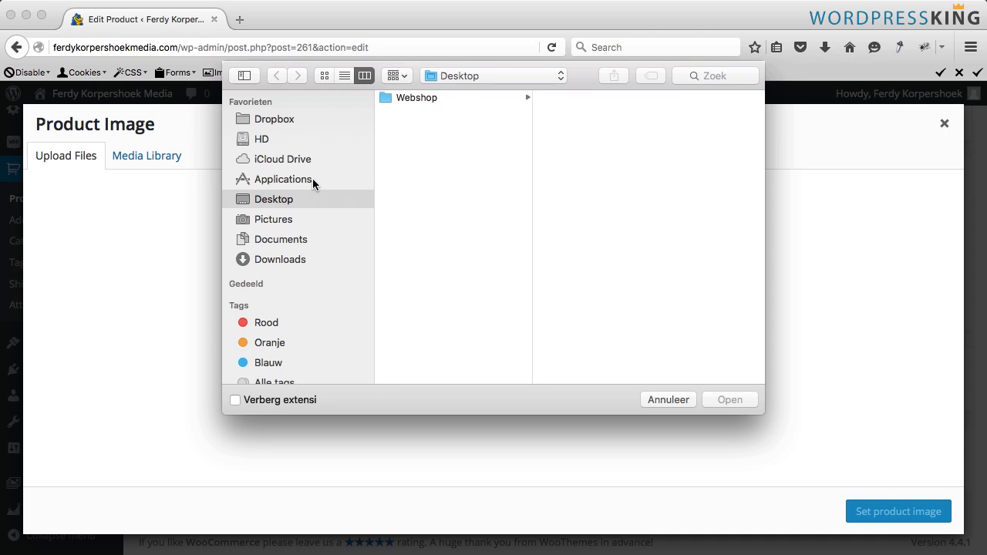
pyautogui.click(428, 99)
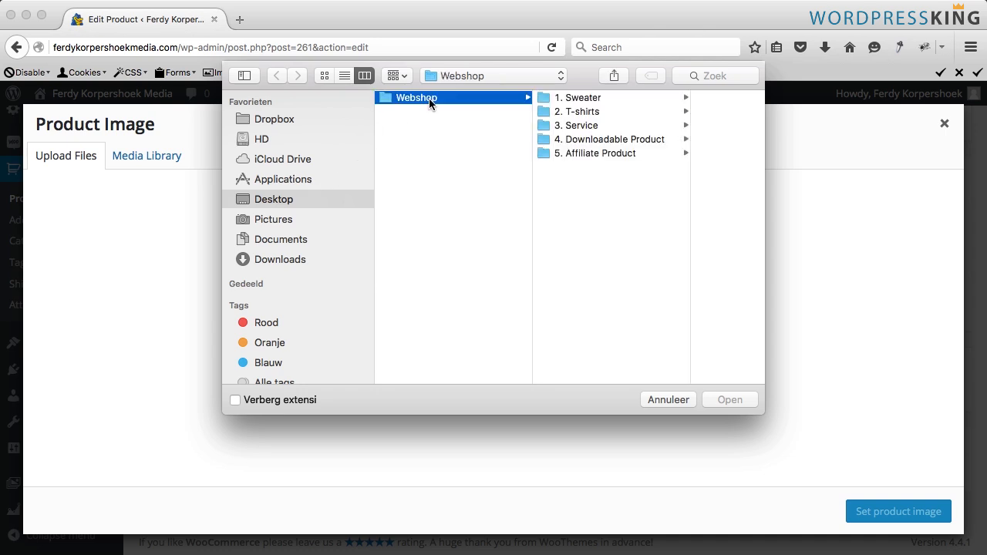
pyautogui.click(595, 98)
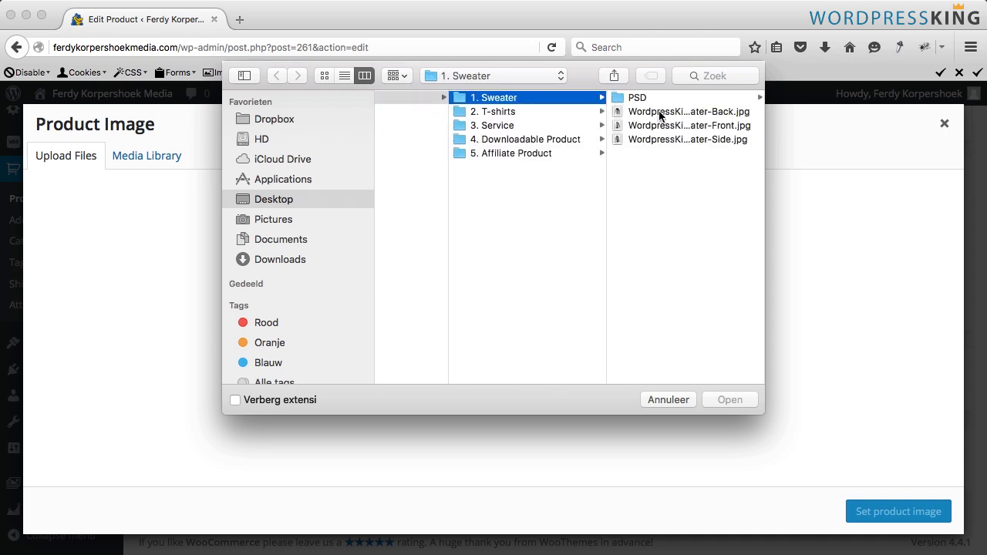
pyautogui.click(662, 125)
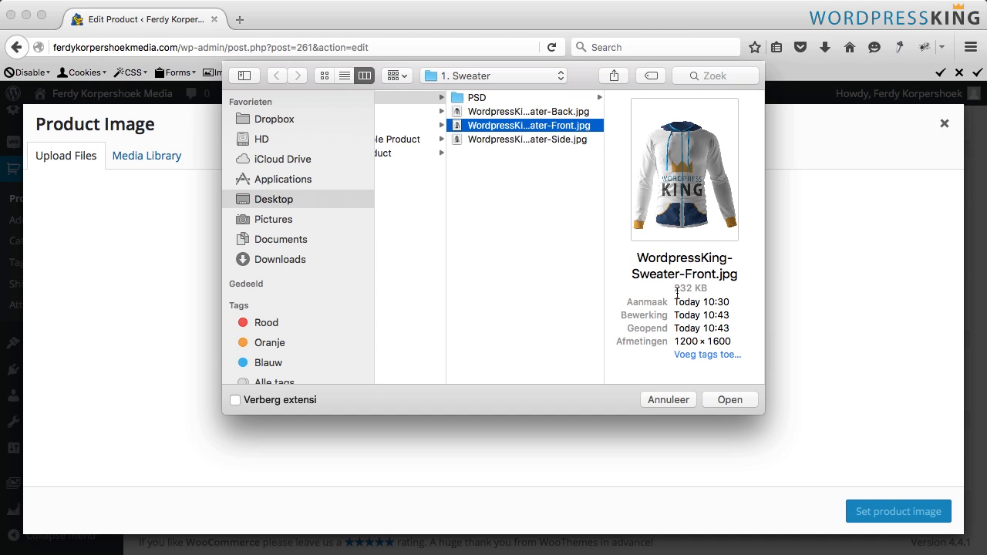
pyautogui.press('space')
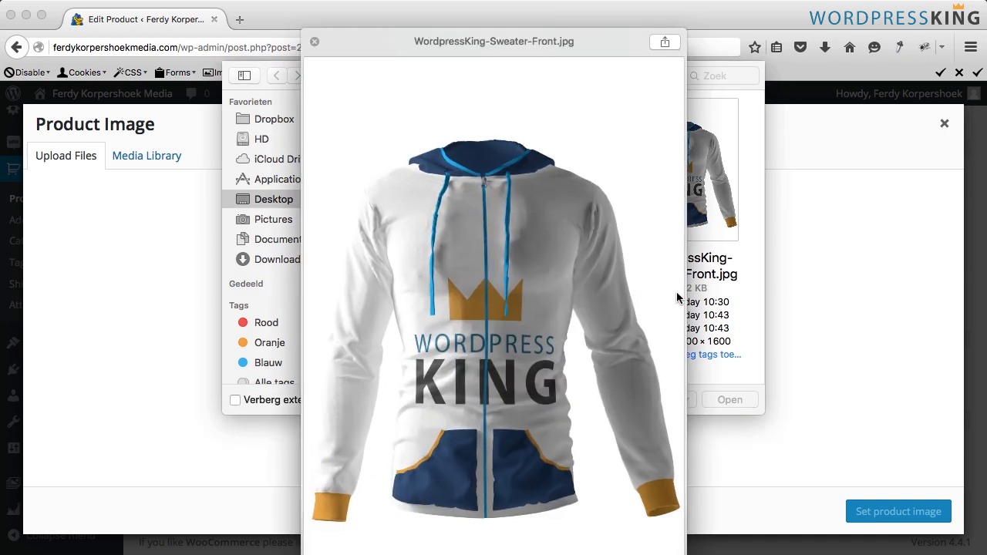
pyautogui.press('space')
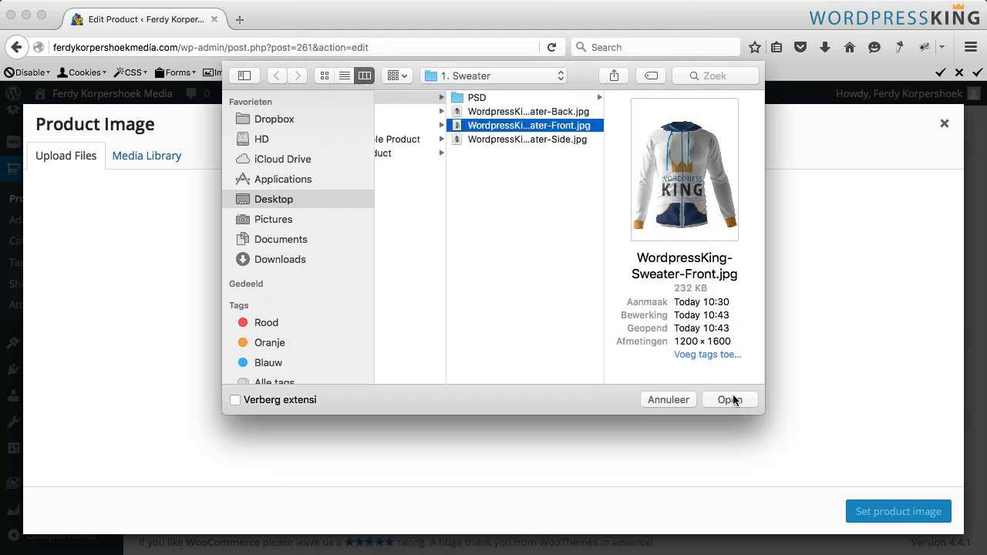
pyautogui.click(729, 399)
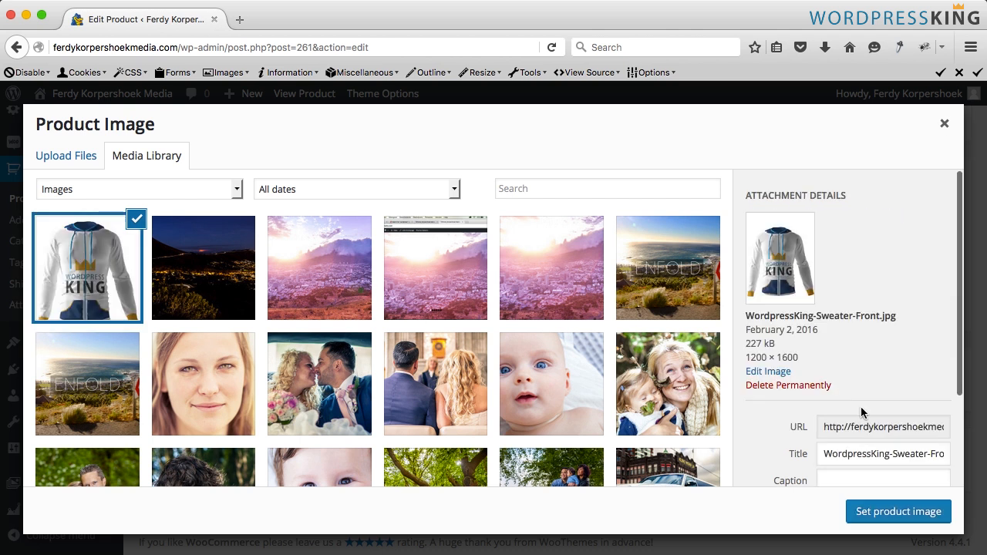
# - Set the image title to WordpressKing Sweater Front and paste the same text into its alt text
pyautogui.scroll(-2, 802, 460)
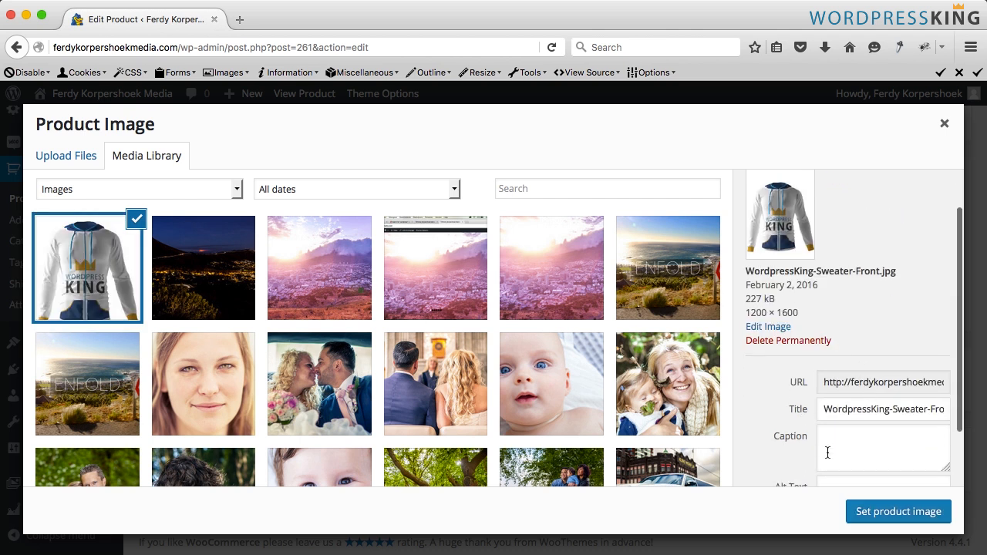
pyautogui.click(892, 387)
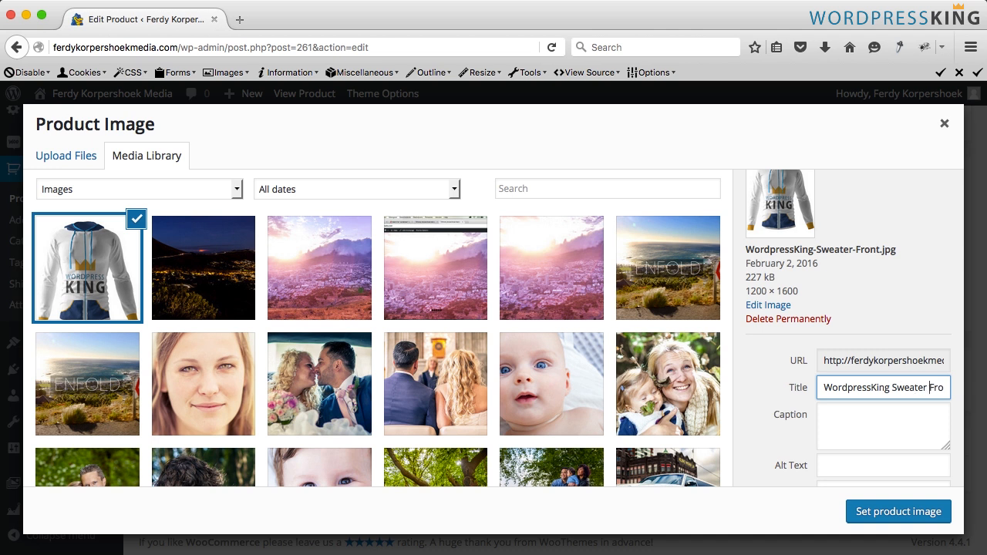
pyautogui.press('super+a')
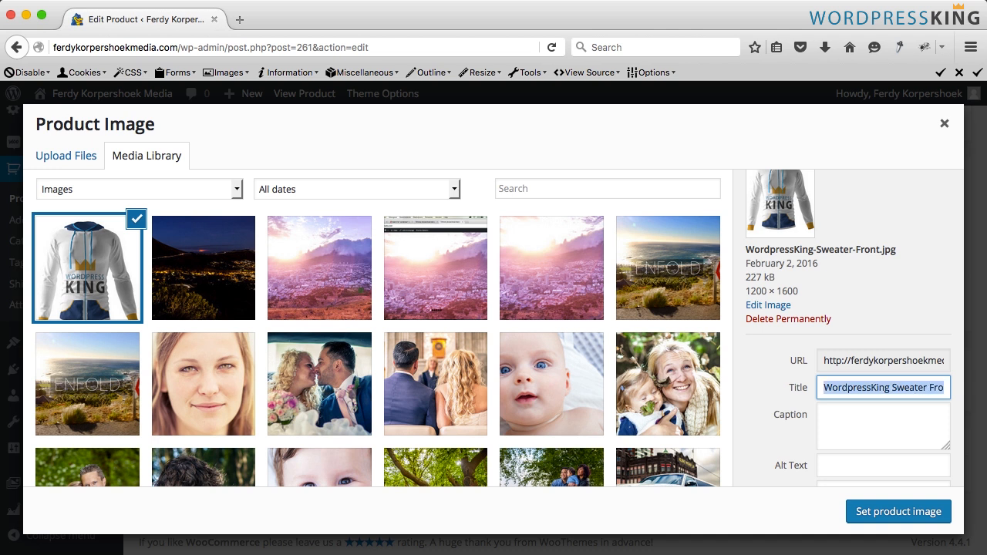
pyautogui.click(855, 465)
pyautogui.write('WordpressKing Sweater Front')
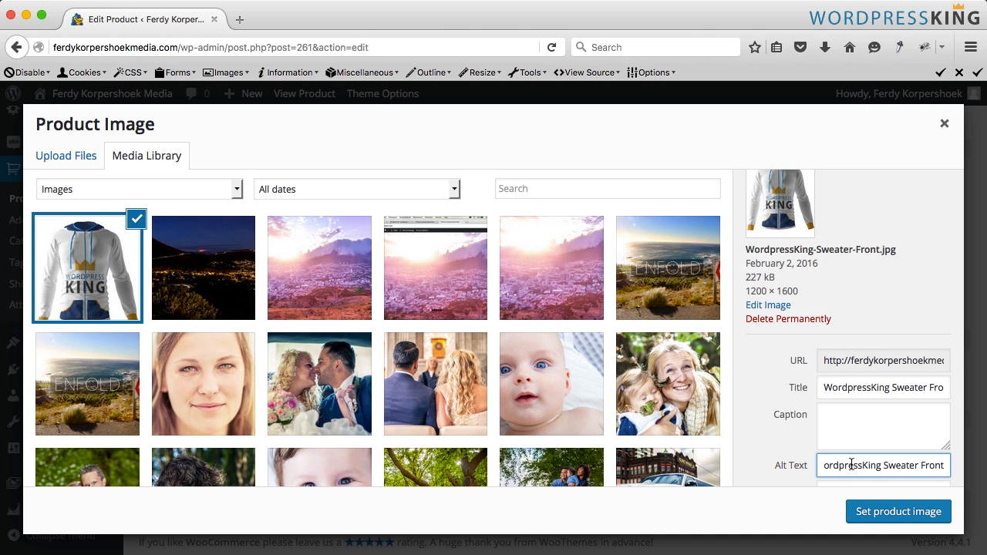
# - Apply the image as the product image and update the product
pyautogui.scroll(-2, 866, 456)
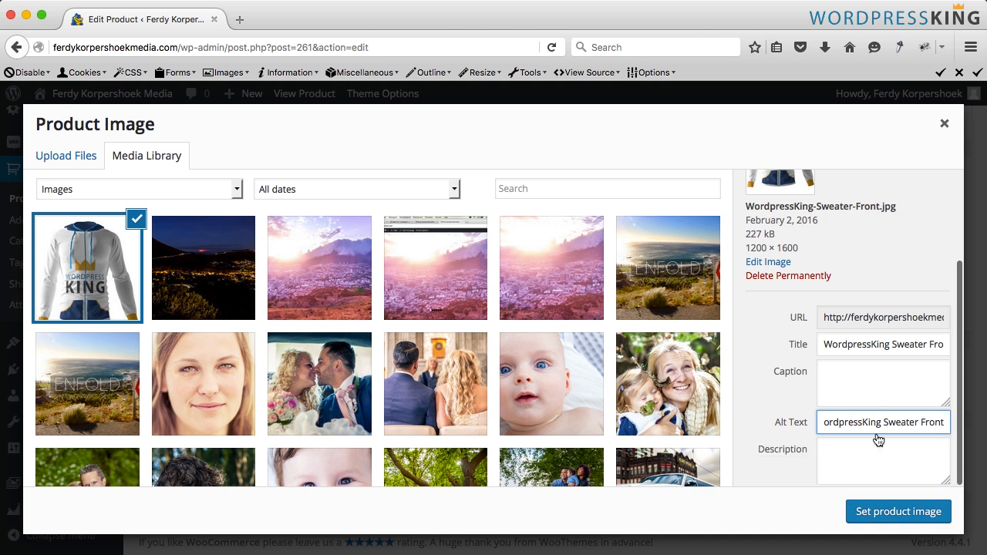
pyautogui.click(892, 513)
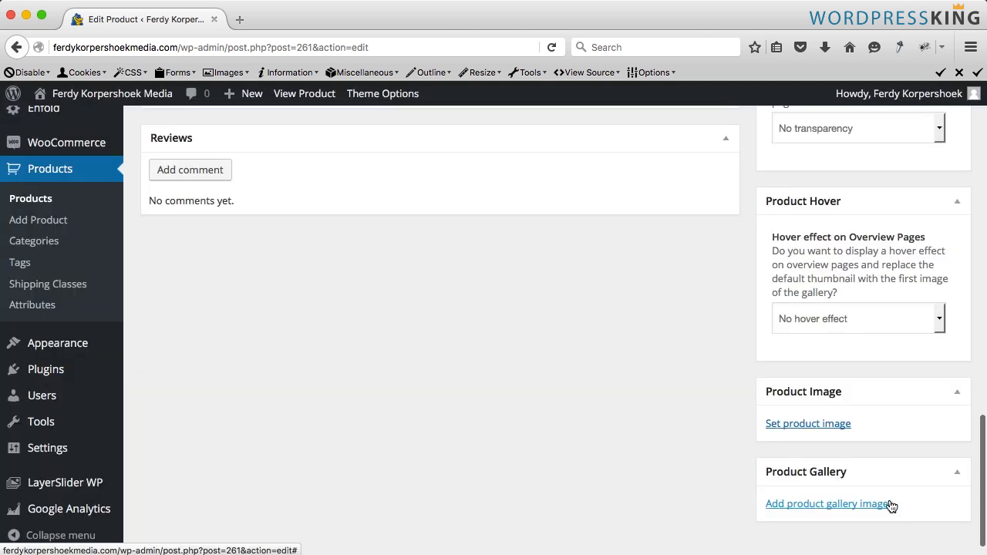
pyautogui.scroll(15, 887, 504)
pyautogui.click(915, 414)
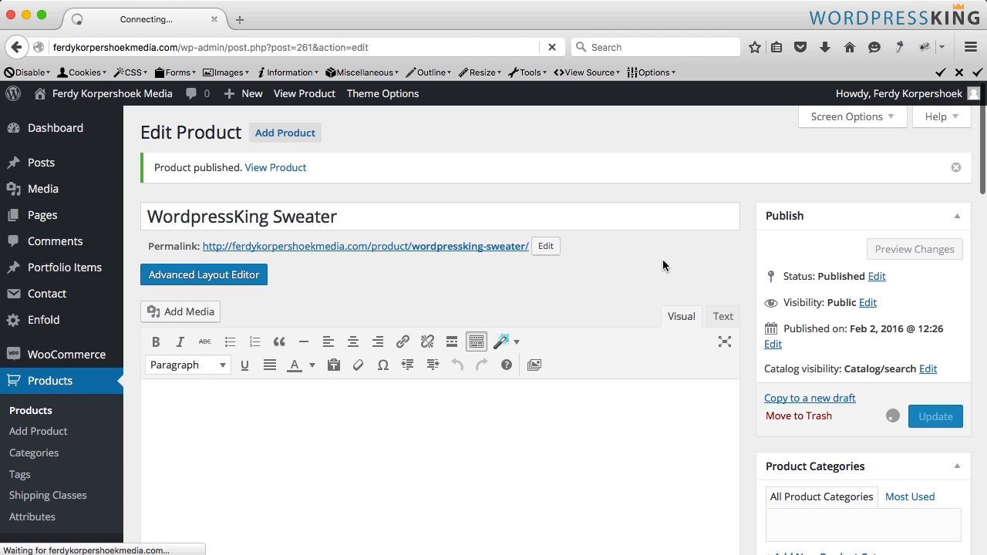
# - View the updated product page, enlarge the product image and return to the product editor
pyautogui.keyDown('super'); pyautogui.click(289, 98); pyautogui.keyUp('super')
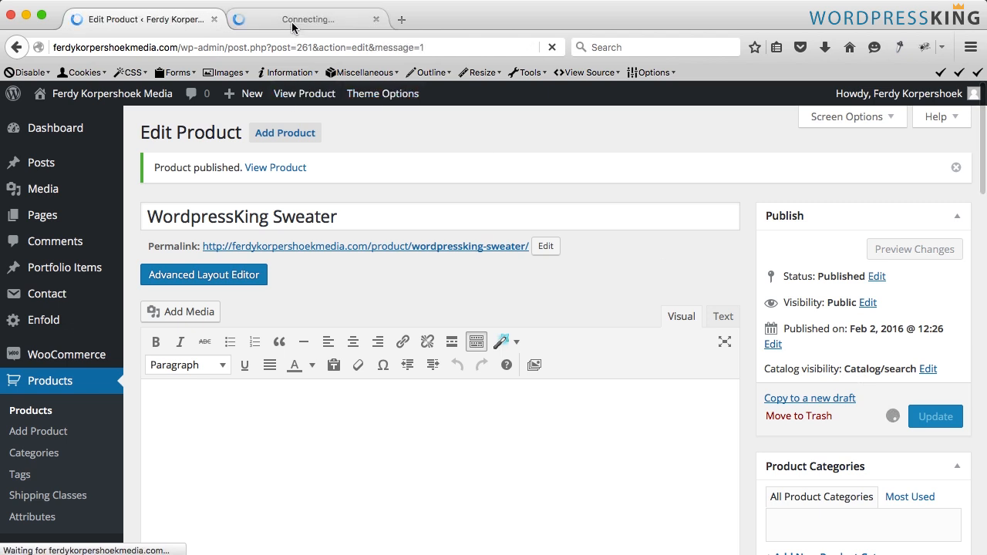
pyautogui.click(293, 25)
pyautogui.scroll(-3, 30, 309)
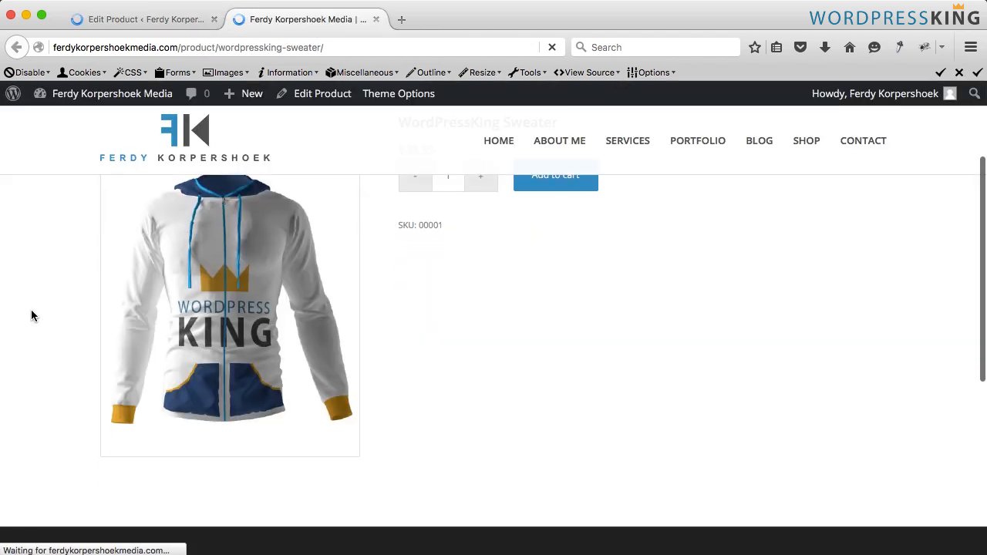
pyautogui.click(205, 301)
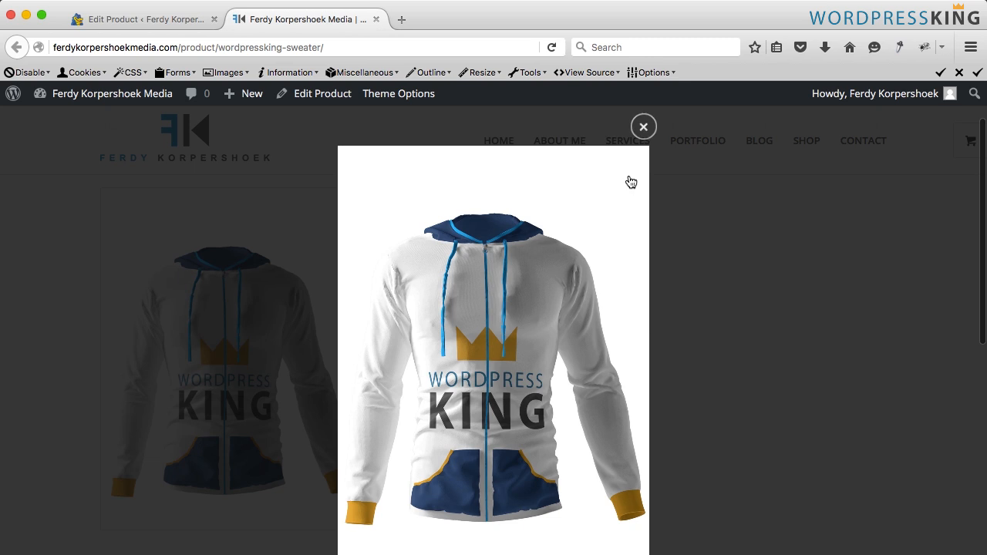
pyautogui.click(642, 127)
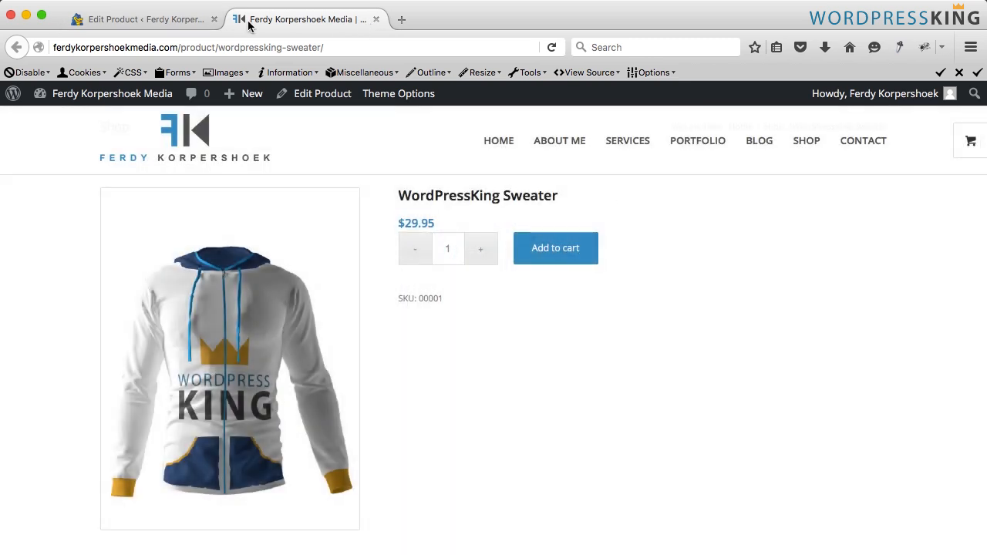
pyautogui.click(165, 19)
pyautogui.scroll(-4, 420, 330)
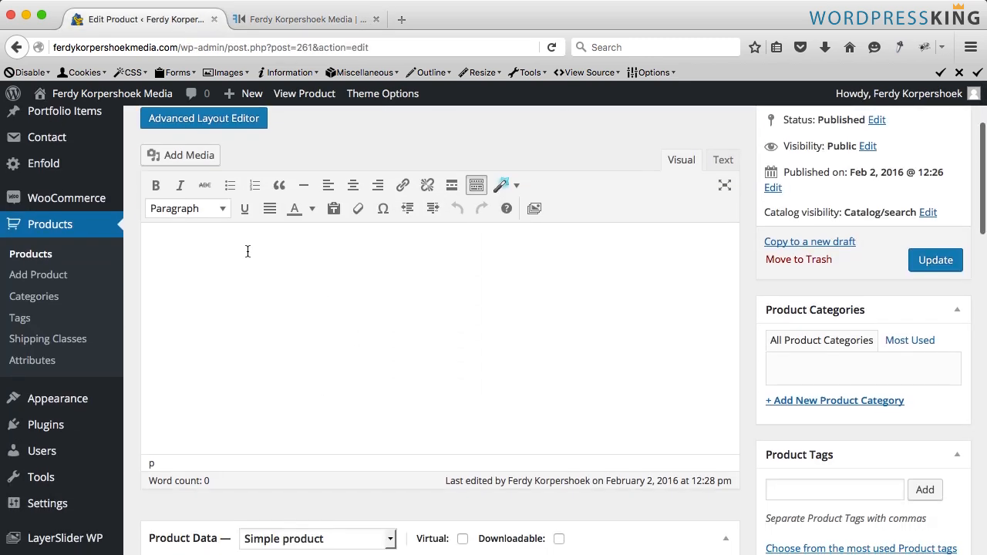
# - Enter "Over here below" as the product's main description
pyautogui.click(247, 251)
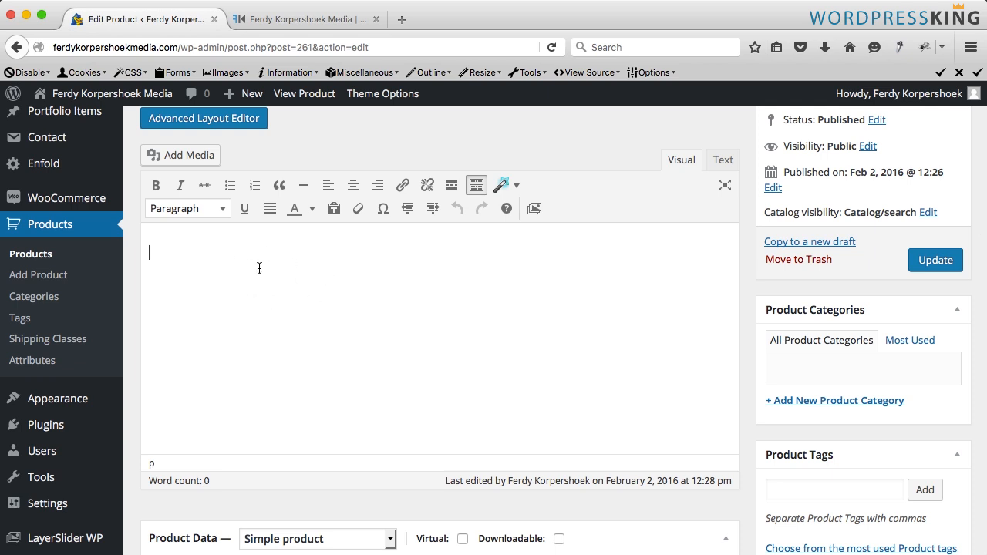
pyautogui.write('OV')
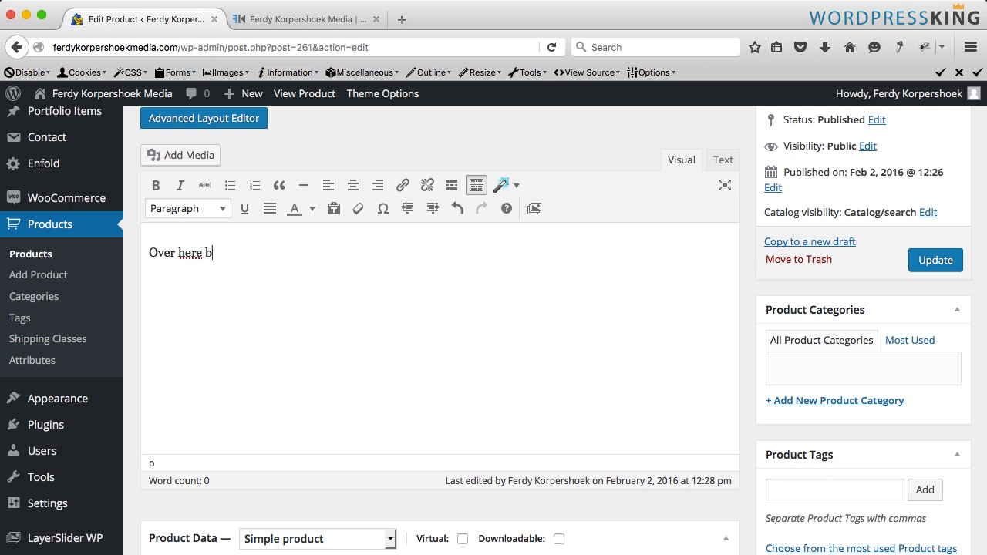
# - Enter "Over here at the side" as the product short description and update the product
pyautogui.scroll(-10, 346, 293)
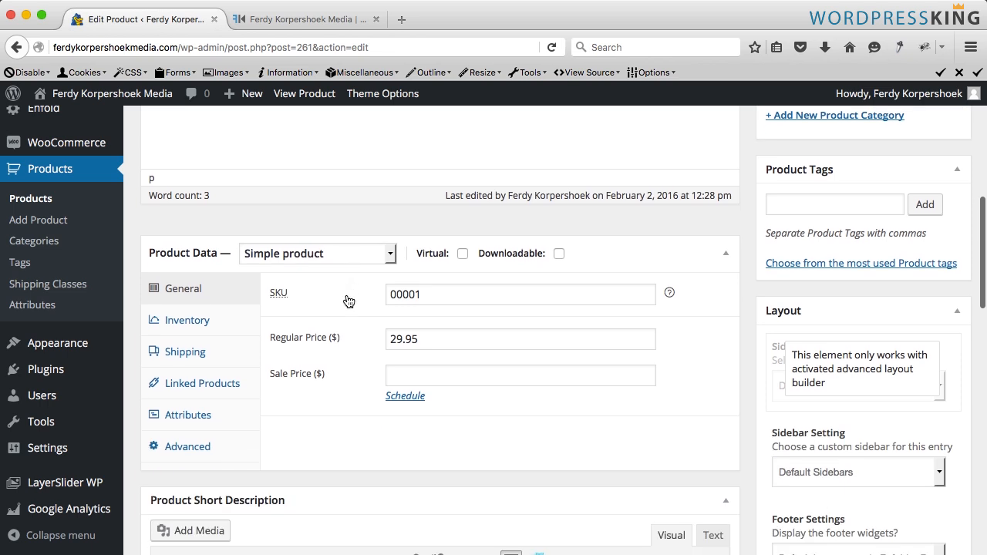
pyautogui.click(347, 295)
pyautogui.write('Over here at the side')
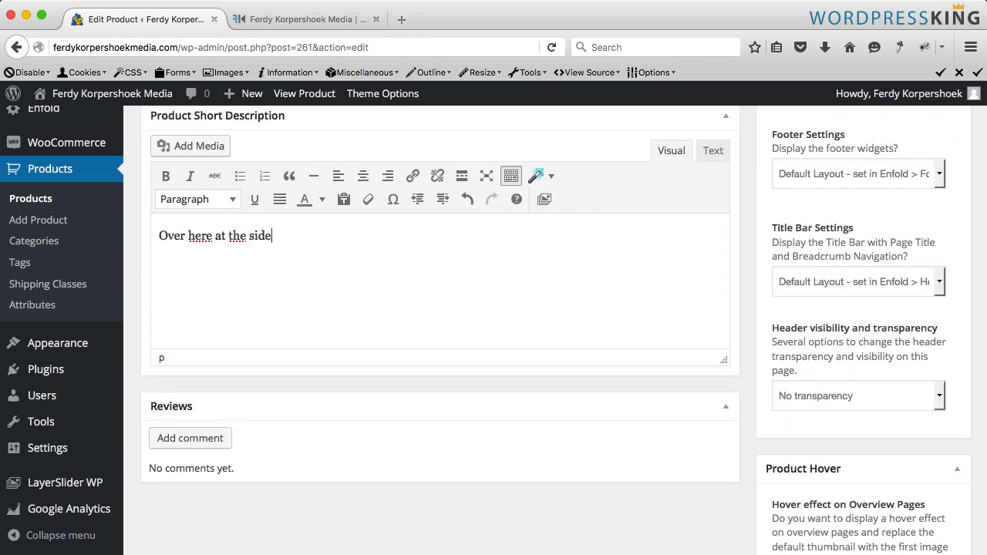
pyautogui.scroll(15, 769, 339)
pyautogui.click(935, 417)
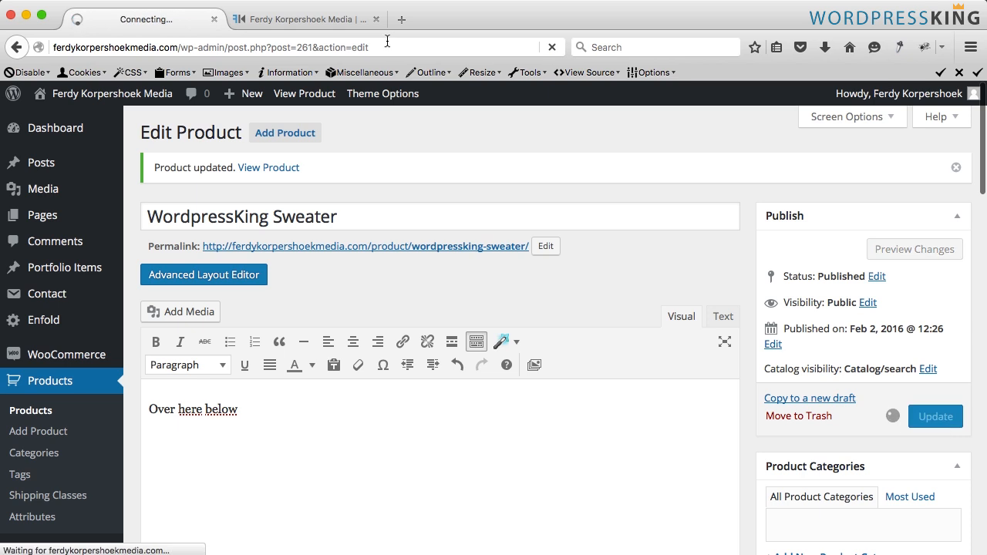
# - Examine the product page to see where the short and main descriptions appear
pyautogui.click(287, 19)
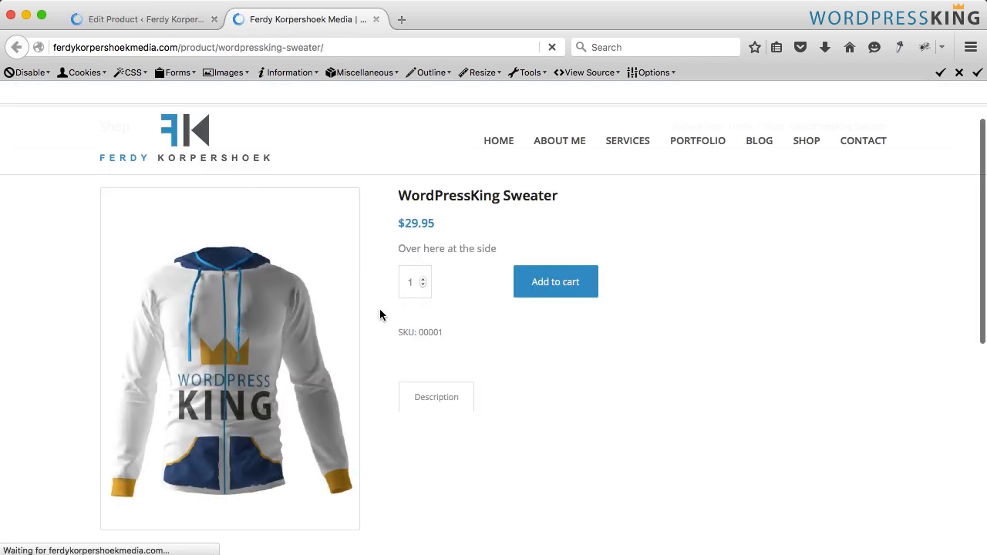
pyautogui.moveTo(497, 302); pyautogui.dragTo(403, 302)
pyautogui.click(403, 301)
pyautogui.scroll(-3, 414, 306)
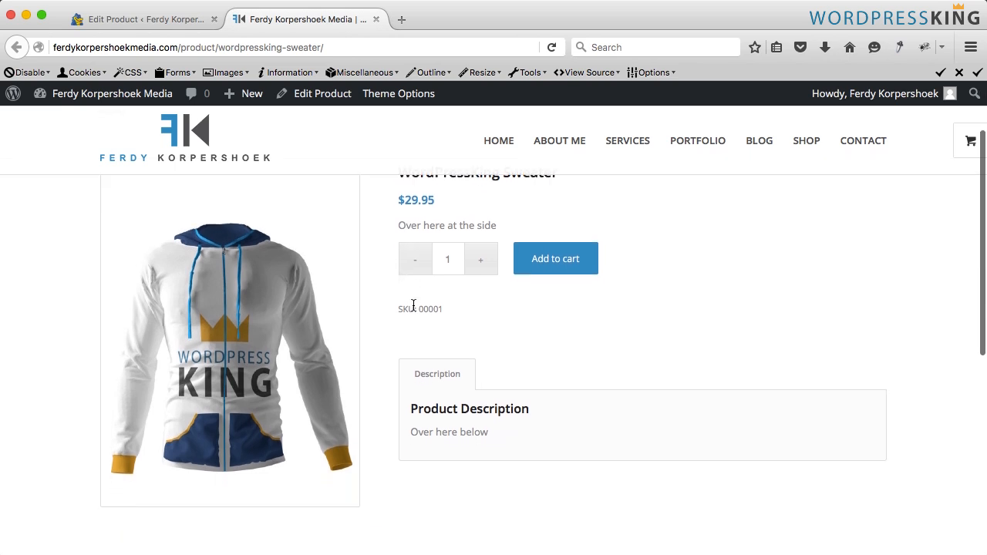
pyautogui.moveTo(416, 414); pyautogui.dragTo(448, 416)
pyautogui.click(503, 416)
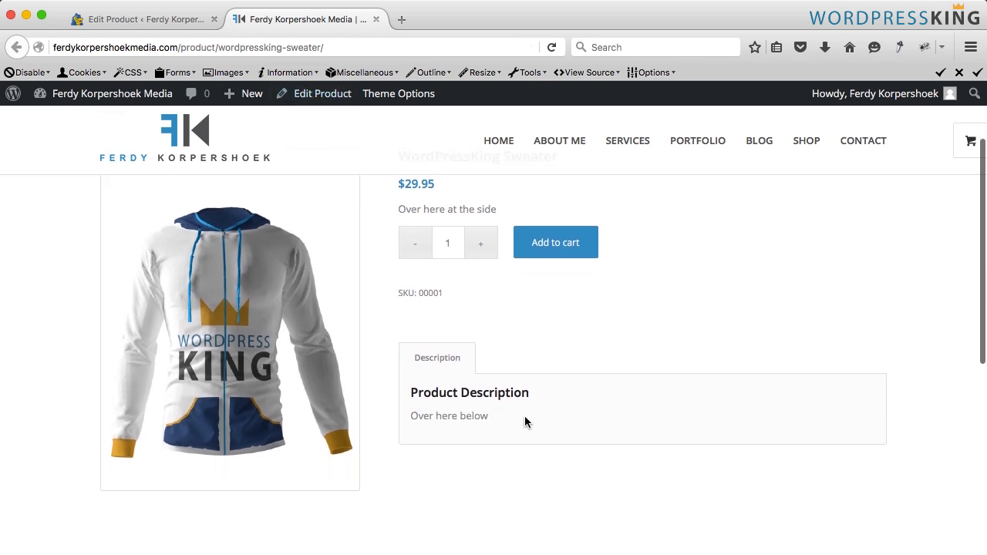
pyautogui.moveTo(523, 416); pyautogui.dragTo(434, 374)
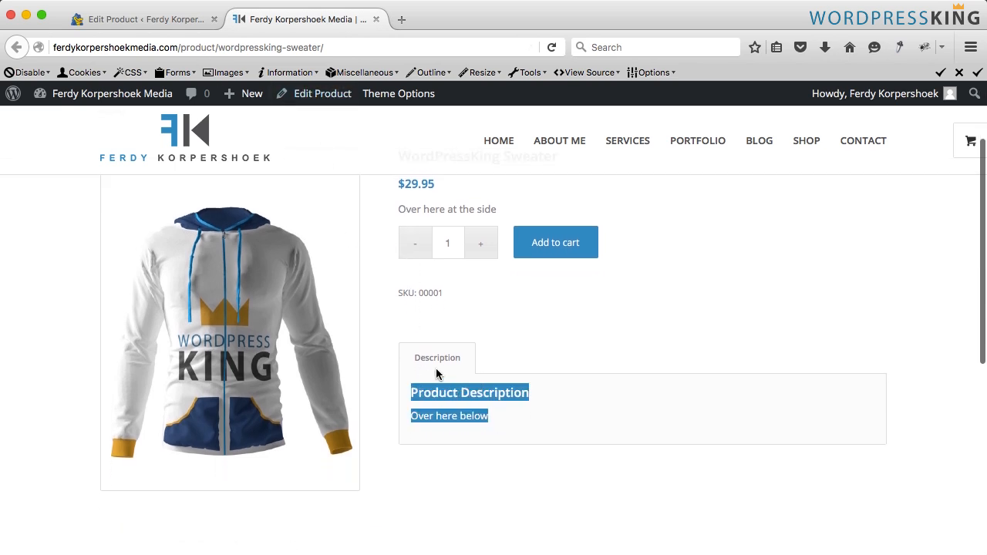
pyautogui.click(144, 24)
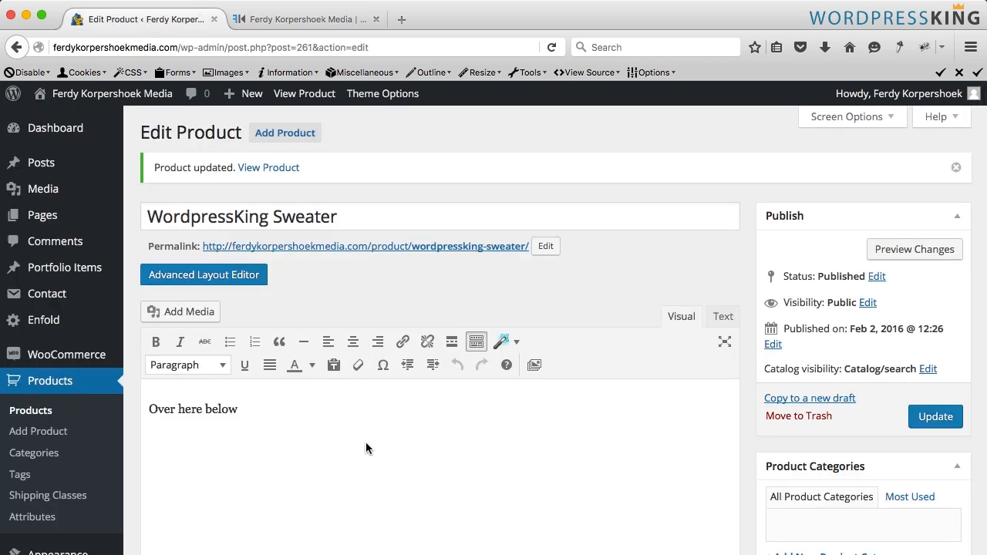
# - Clear all text from the product's main description
pyautogui.hotkey('ctrl', 'a')
pyautogui.press('BackSpace')
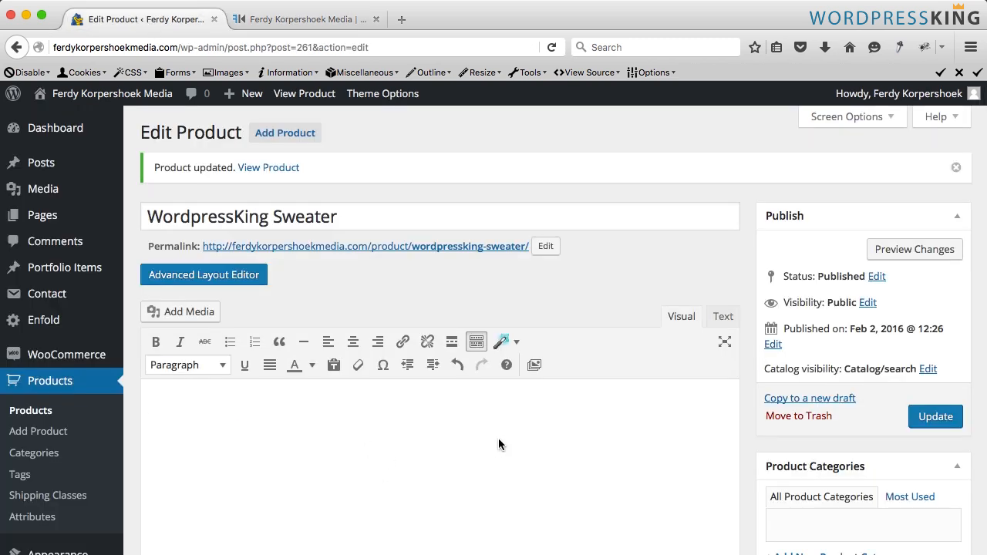
# - Replace the short description with "Do you want to wear a really cool WordpressKing Sweater? This is your change!"
pyautogui.scroll(-10, 498, 438)
pyautogui.scroll(-7, 449, 418)
pyautogui.click(282, 353)
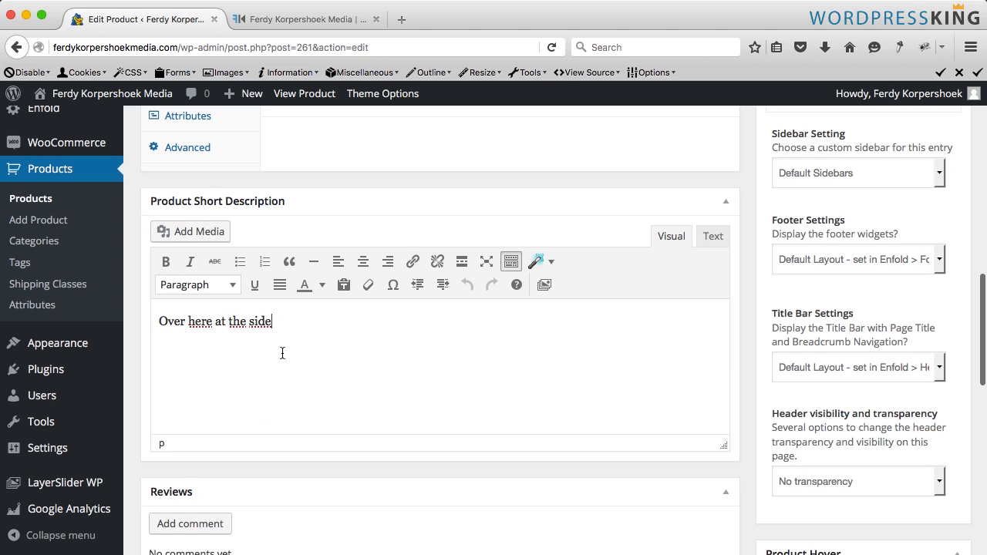
pyautogui.hotkey('ctrl', 'a')
pyautogui.write('Do you want to wear a really cool WordpressKing Sweater? ')
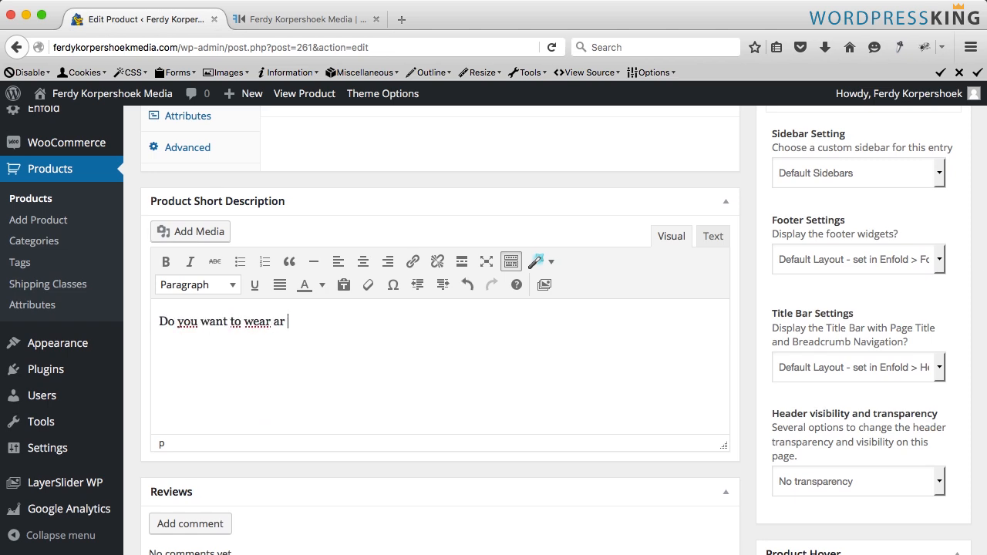
pyautogui.write('This is your change!')
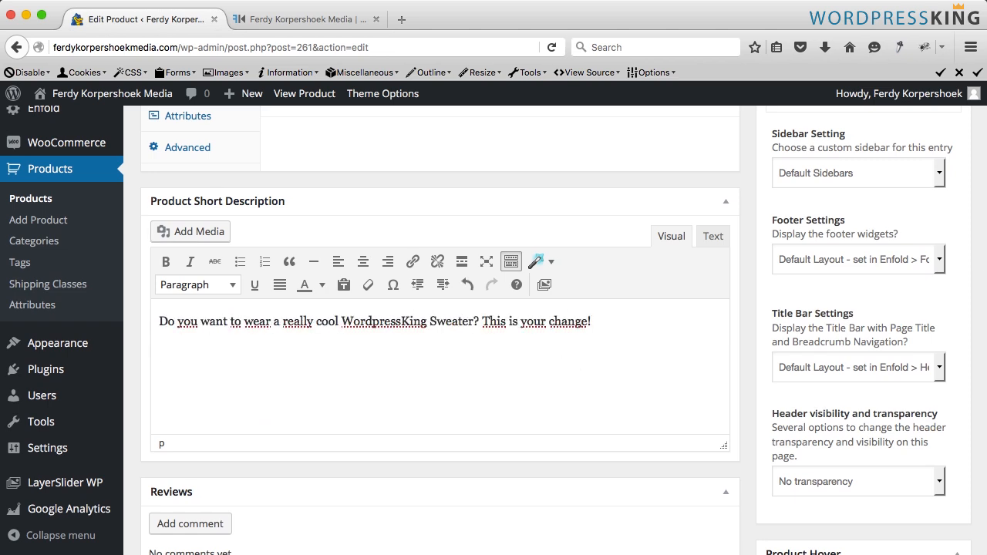
# - Add a bulleted list below it: It is warm, It is fluffly, It looks great, It has a built in sound speaker
pyautogui.click(537, 261)
pyautogui.press('Return')
pyautogui.click(240, 261)
pyautogui.write('It is warm')
pyautogui.press('Return')
pyautogui.write('It is fluffly')
pyautogui.press('Return')
pyautogui.write('It looks great')
pyautogui.press('Return')
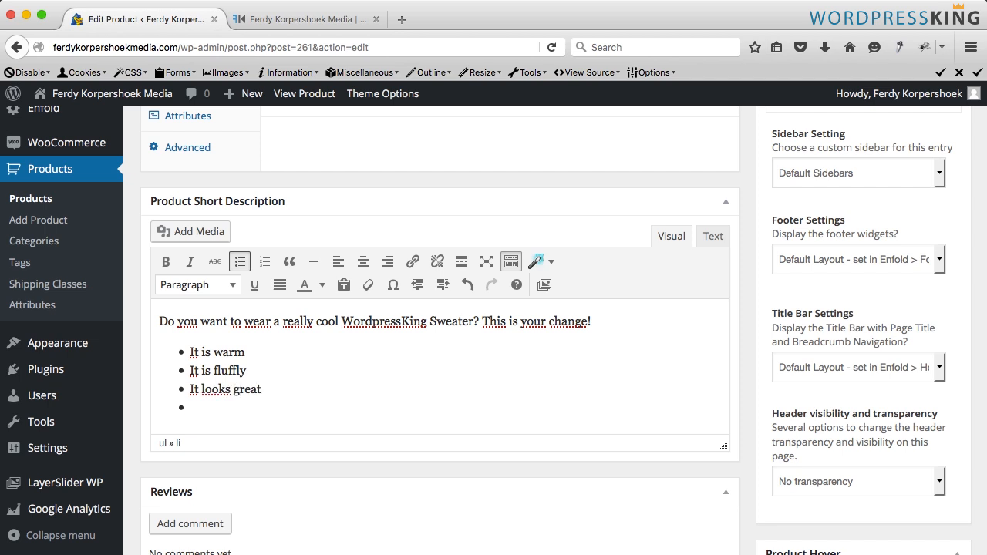
pyautogui.write('It has a built in sound speaker')
# - Update the product and reload its product page to check the new short description
pyautogui.scroll(2, 436, 379)
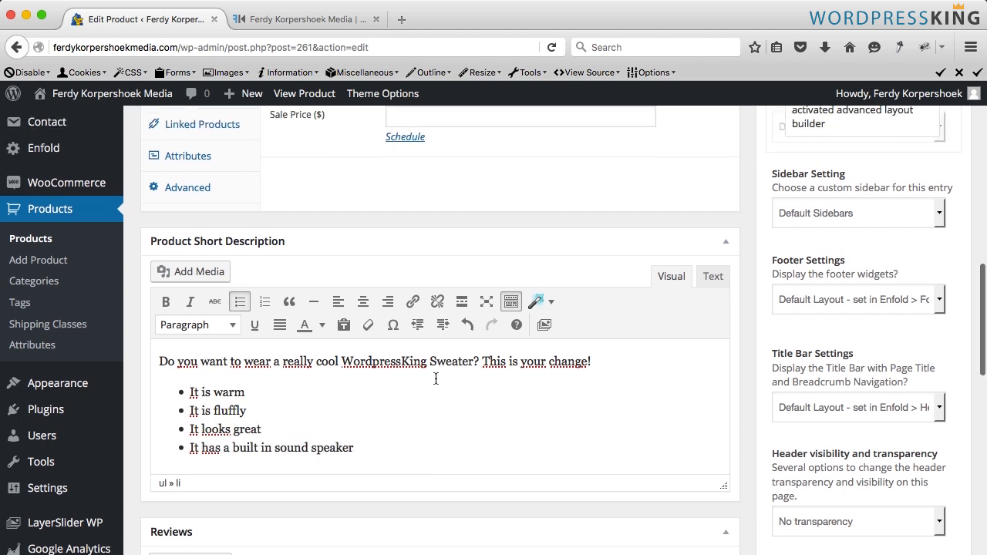
pyautogui.scroll(-3, 437, 379)
pyautogui.click(436, 377)
pyautogui.scroll(3, 609, 375)
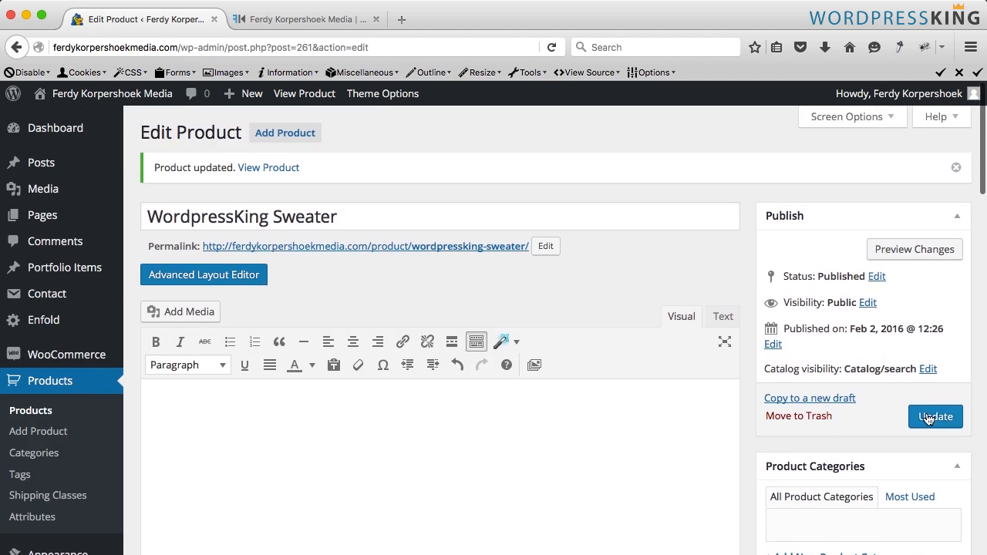
pyautogui.click(930, 418)
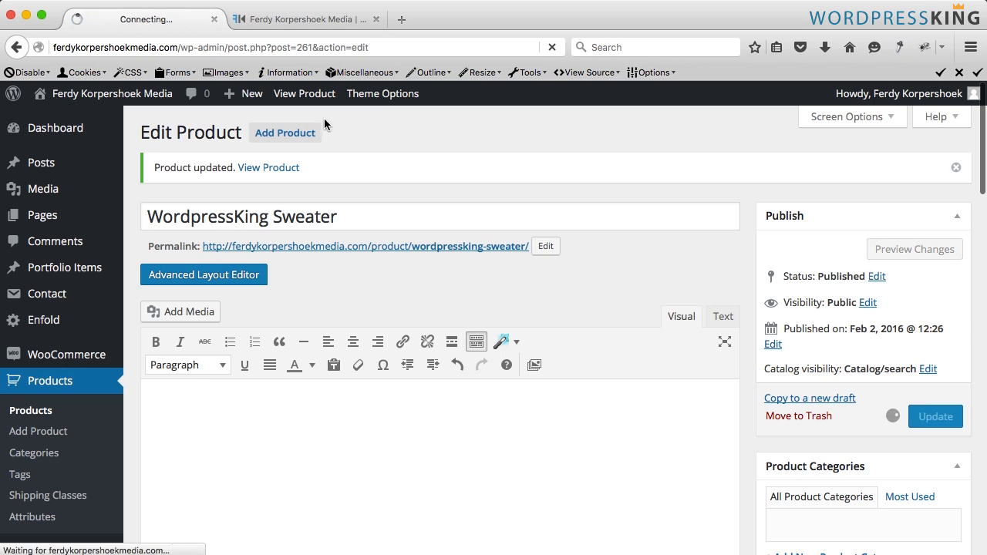
pyautogui.click(309, 19)
pyautogui.press('super+r')
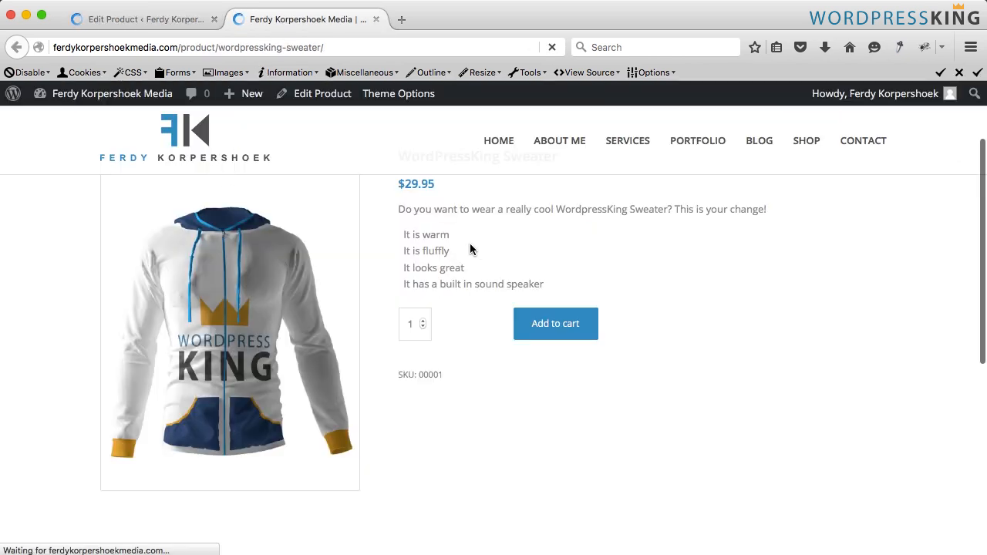
pyautogui.click(152, 23)
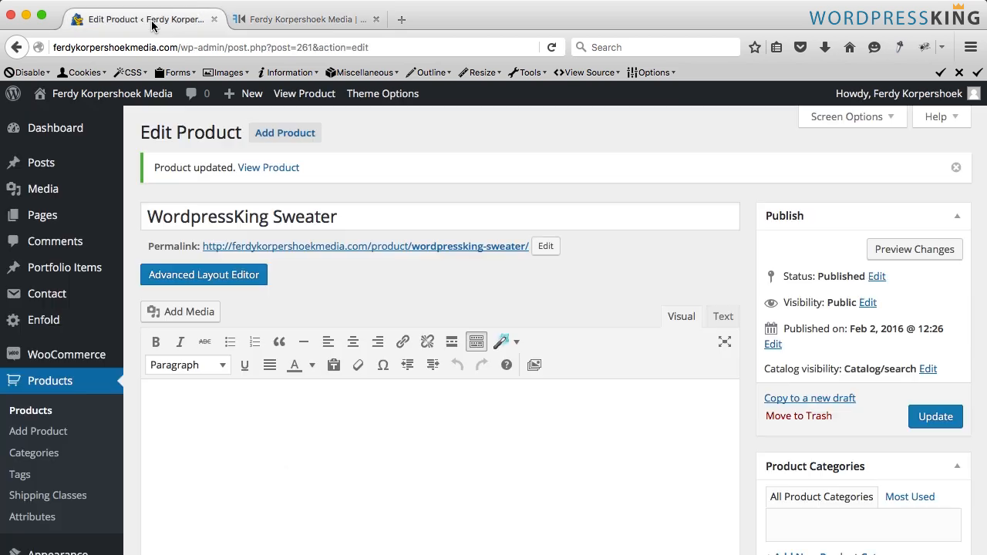
# - Add a new product category named Merchandise
pyautogui.scroll(-5, 777, 409)
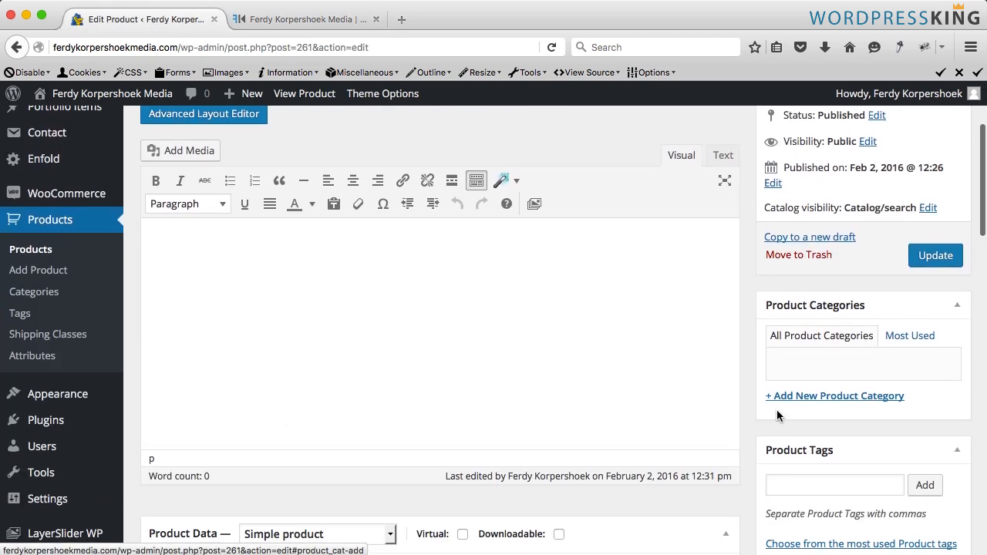
pyautogui.click(777, 395)
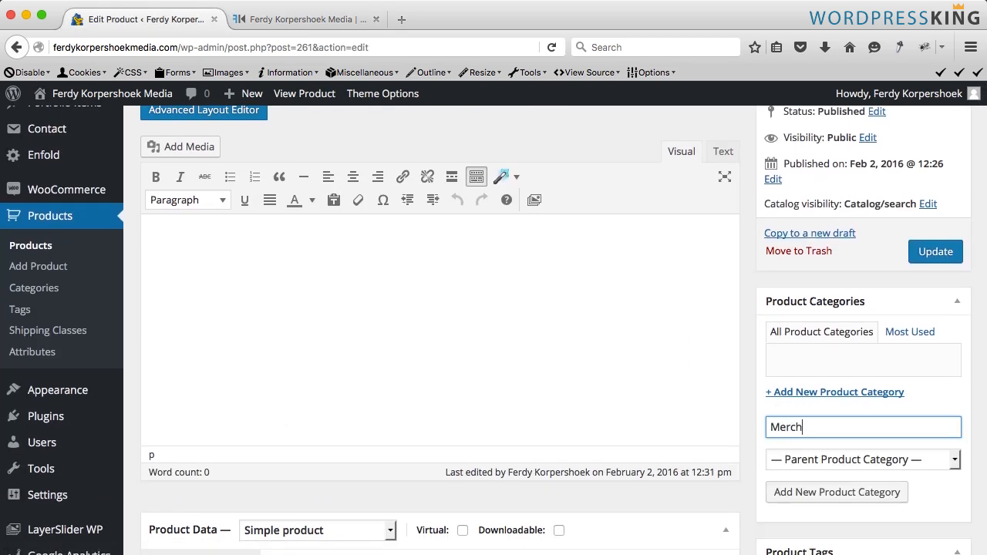
pyautogui.write('Merchandise')
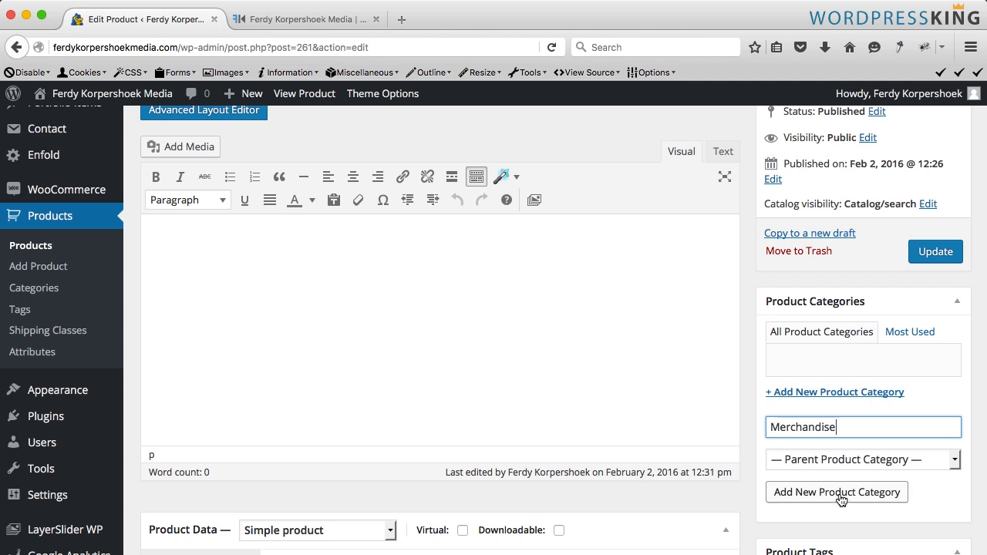
pyautogui.click(839, 493)
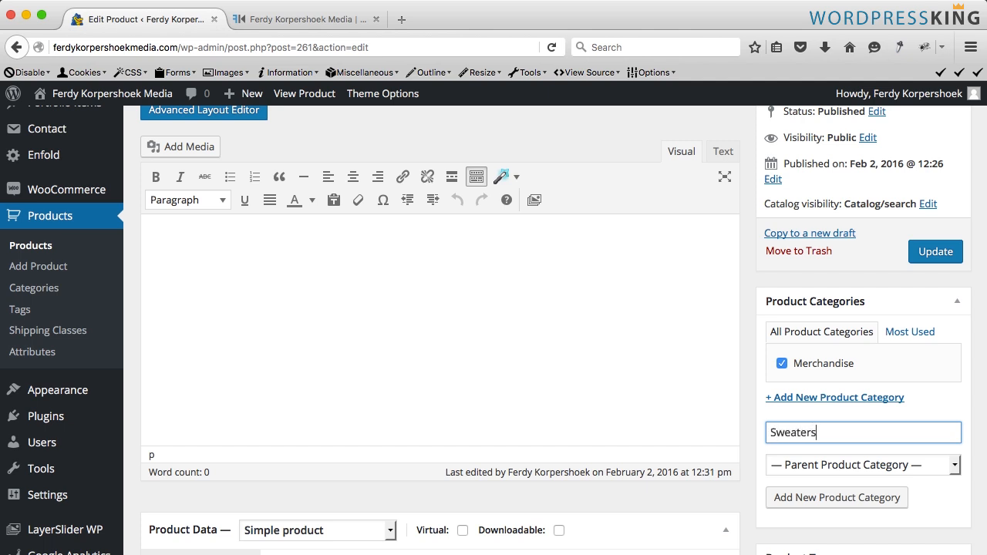
# - Add a Sweaters product category with Merchandise as its parent
pyautogui.click(818, 463)
pyautogui.click(809, 498)
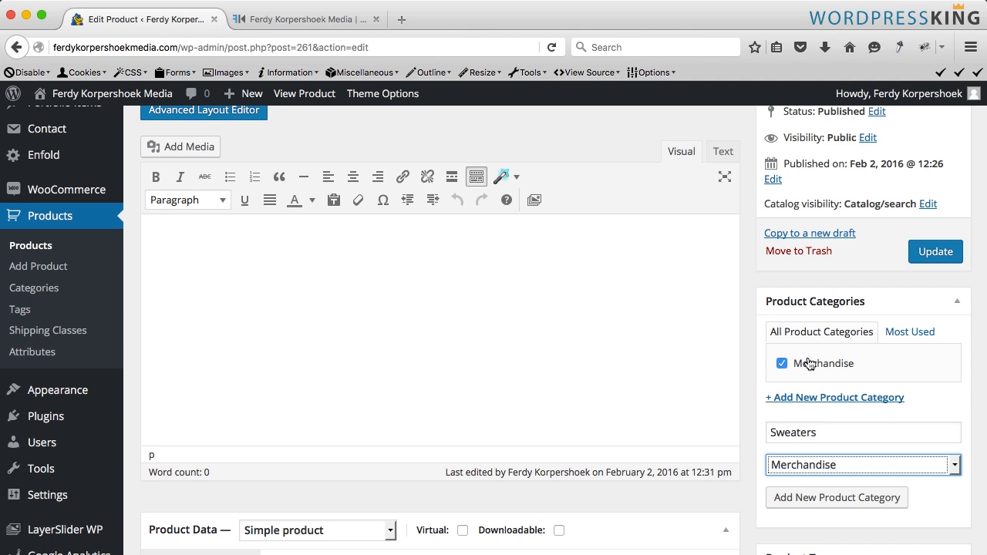
pyautogui.click(819, 497)
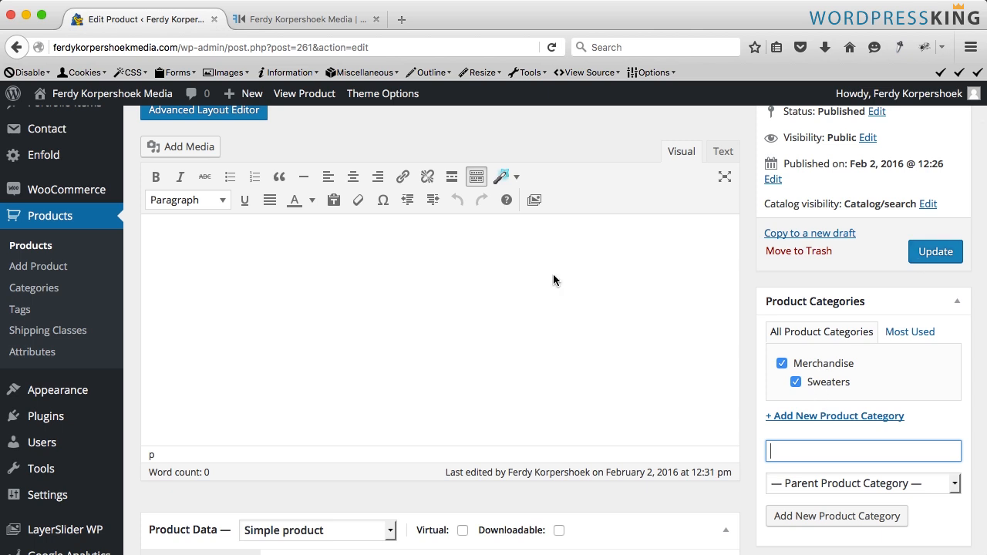
# - Enable stock management in the product's inventory data and set the stock quantity to 10
pyautogui.scroll(-8, 367, 285)
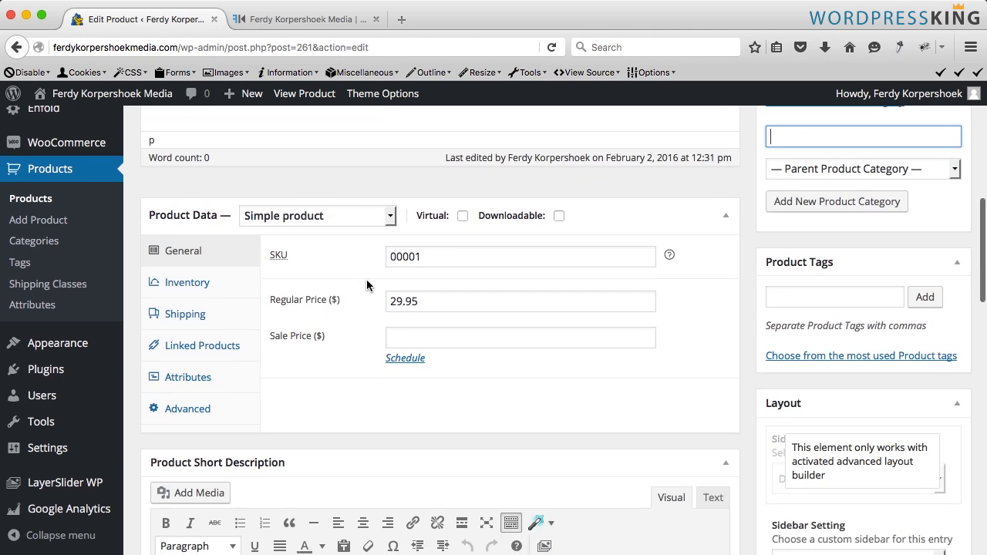
pyautogui.click(179, 296)
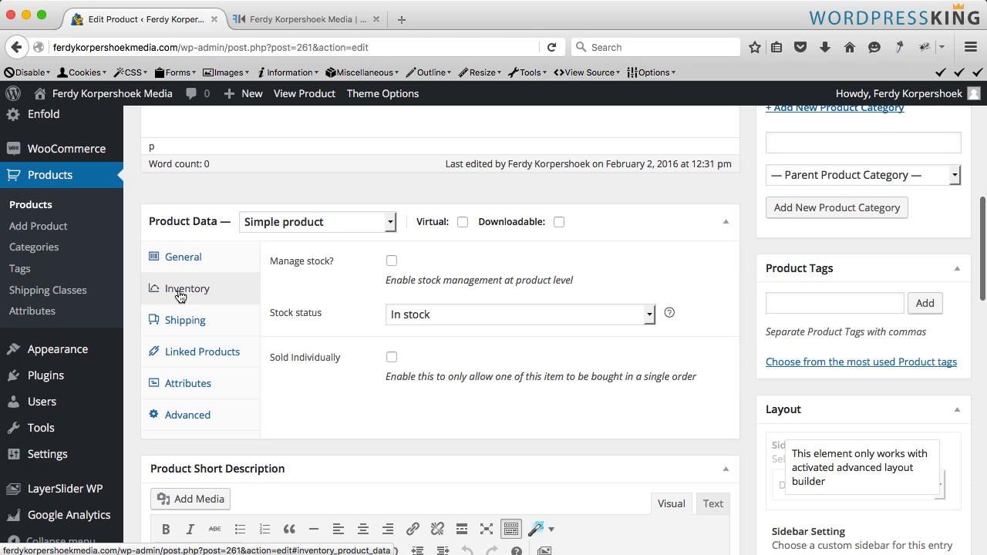
pyautogui.moveTo(279, 266); pyautogui.dragTo(383, 264)
pyautogui.click(391, 262)
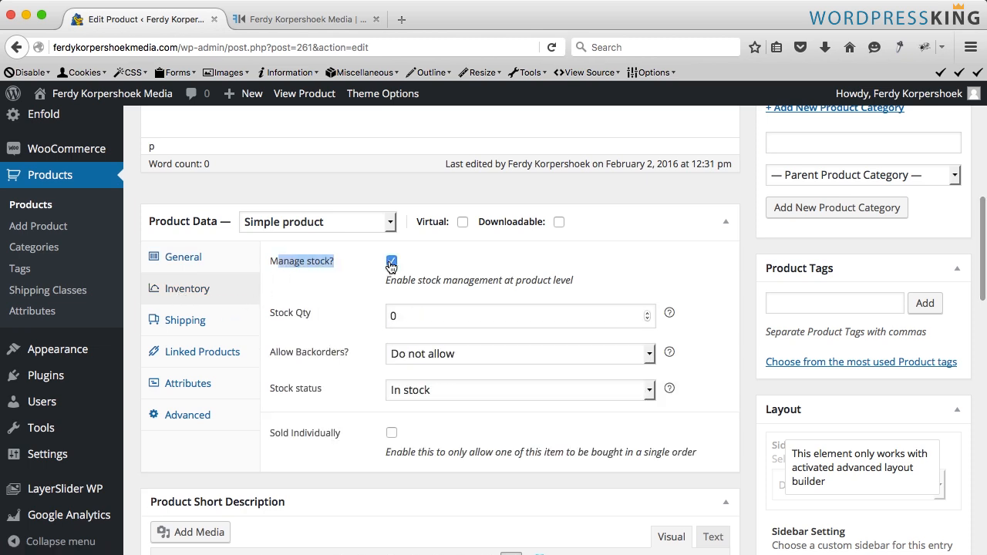
pyautogui.doubleClick(395, 316)
pyautogui.write('10')
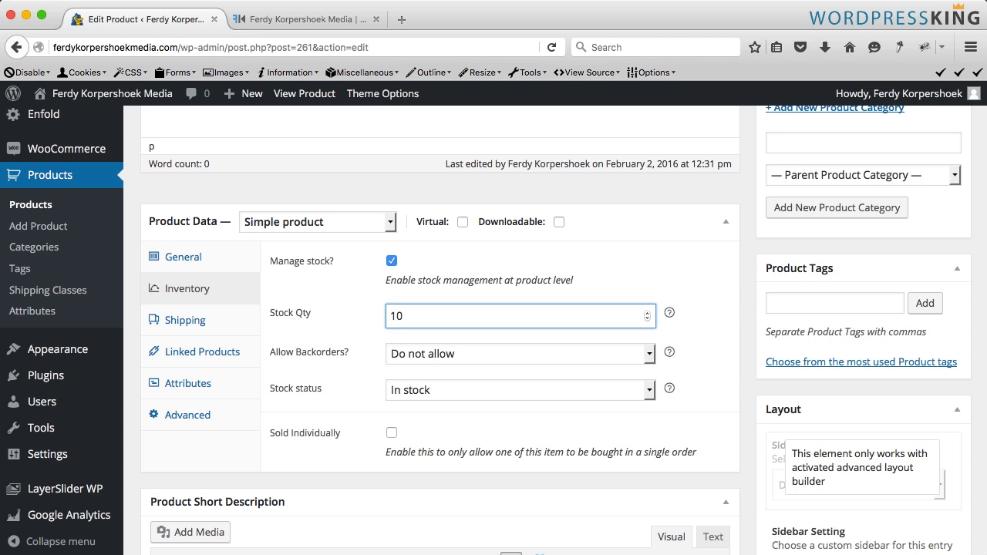
pyautogui.click(520, 353)
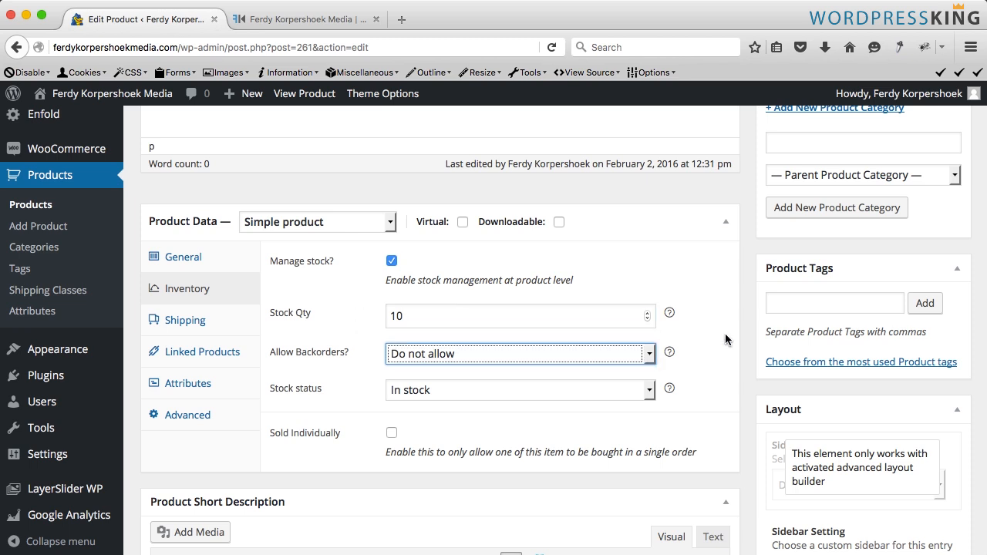
# - Update the product and reload its product page to check the stock status and categories
pyautogui.scroll(10, 724, 340)
pyautogui.click(935, 417)
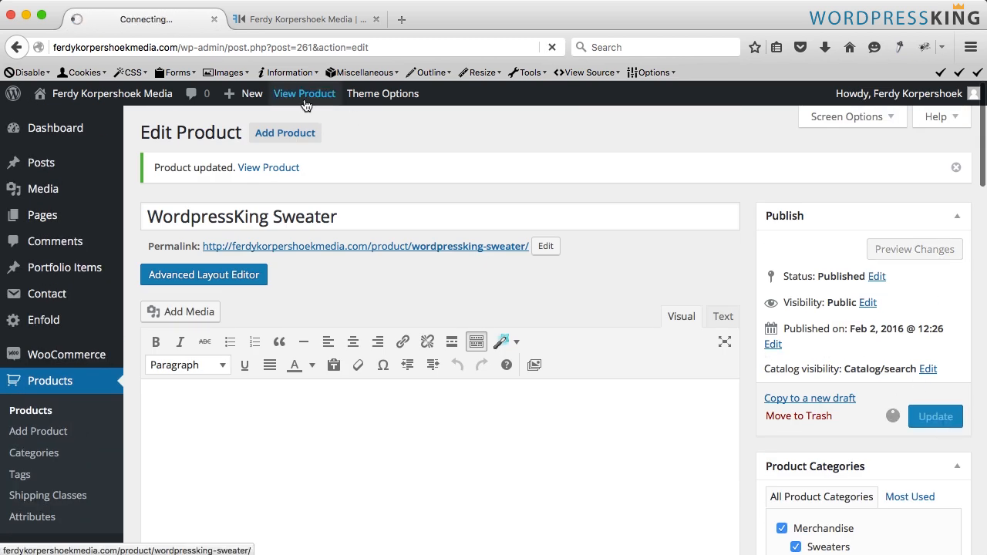
pyautogui.click(297, 20)
pyautogui.press('super+r')
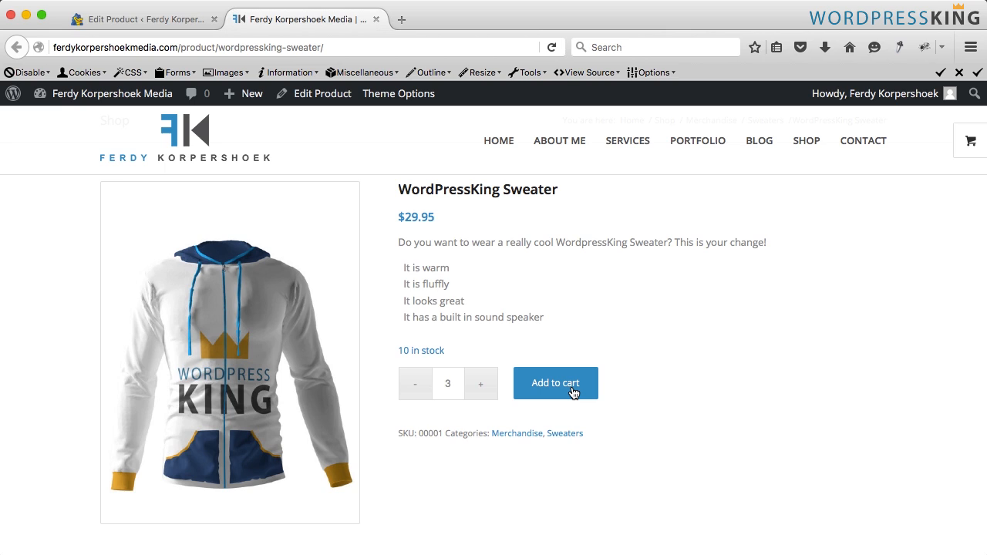
pyautogui.click(420, 351)
# - Rename the product to WordpressKing Sweater | Size L
pyautogui.click(167, 18)
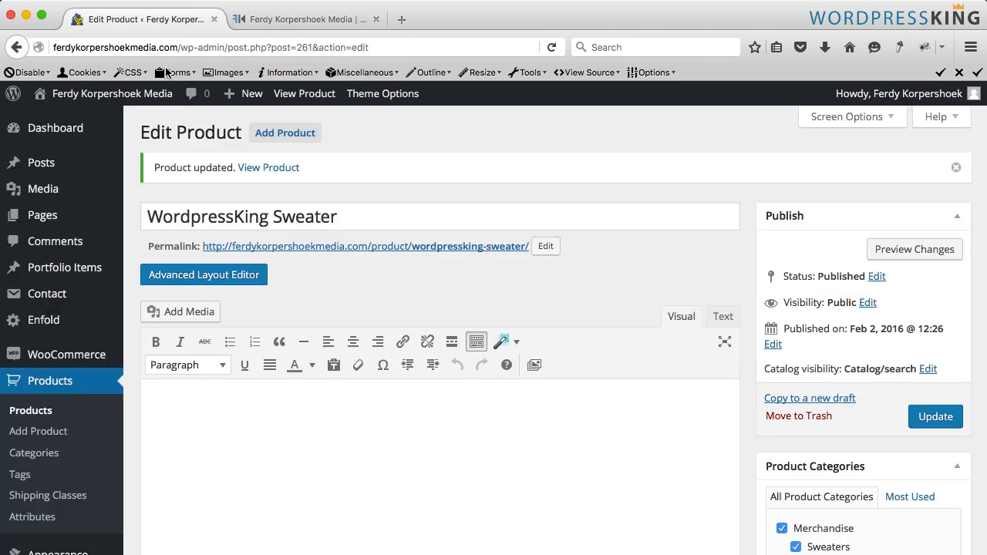
pyautogui.click(362, 220)
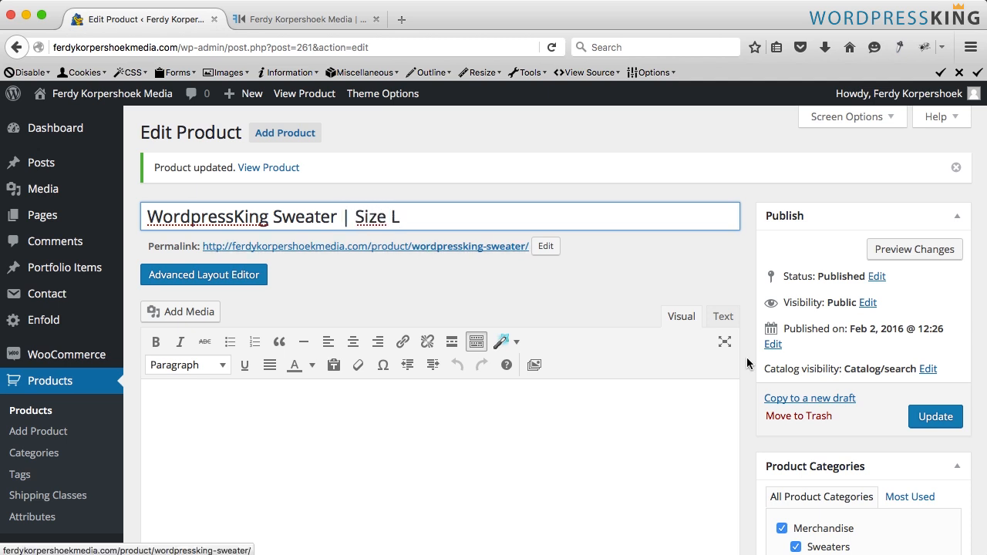
# - Update the product and reload its product page to review the new title and details
pyautogui.click(933, 420)
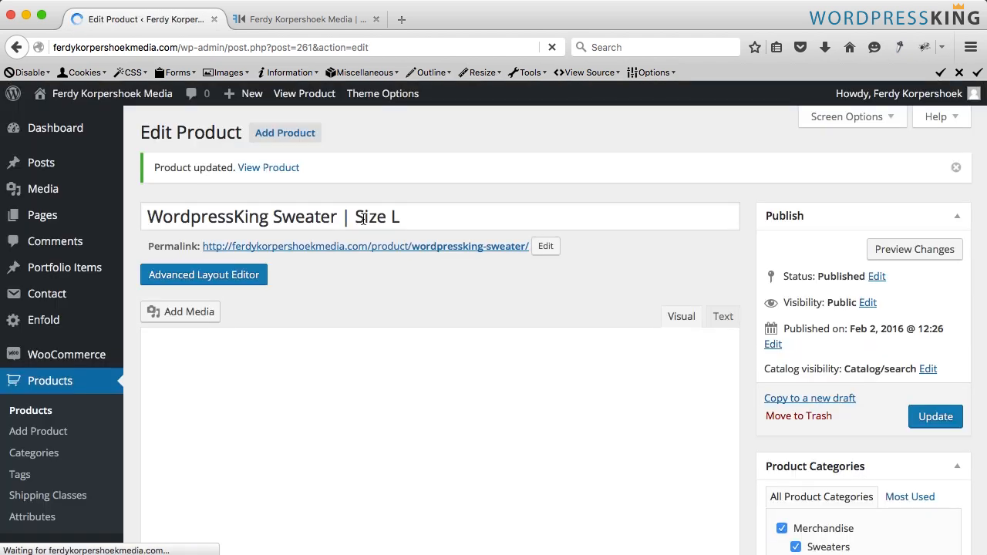
pyautogui.click(280, 19)
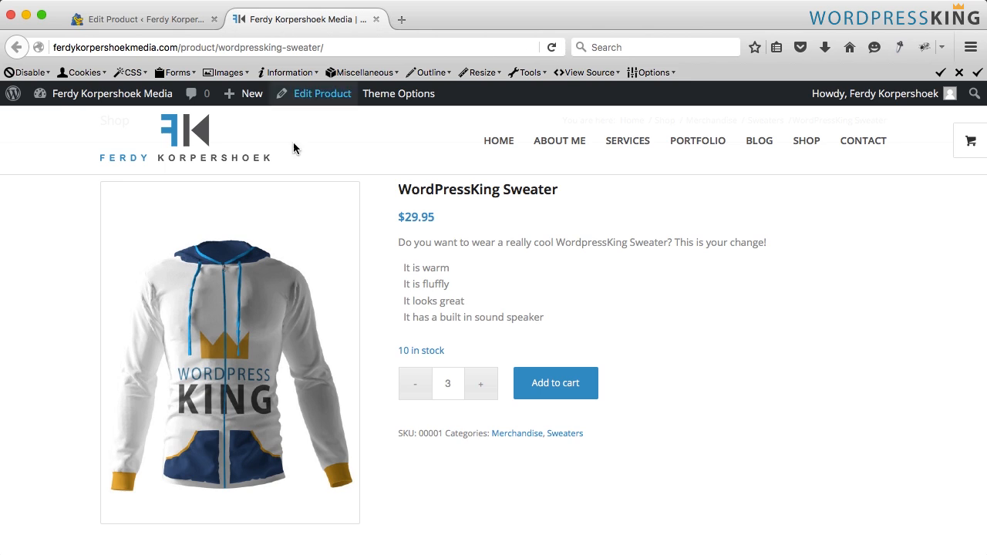
pyautogui.press('super+r')
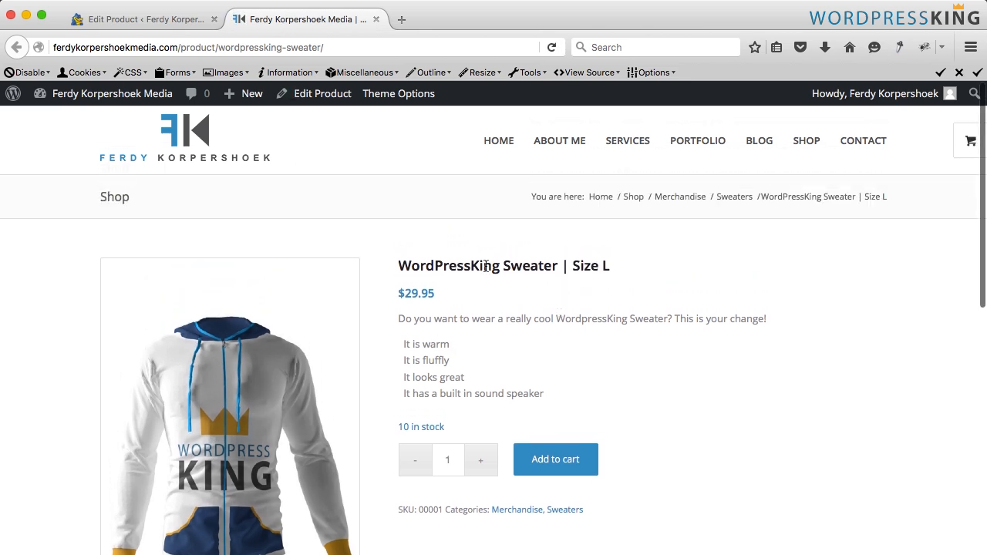
pyautogui.moveTo(400, 318); pyautogui.dragTo(547, 397)
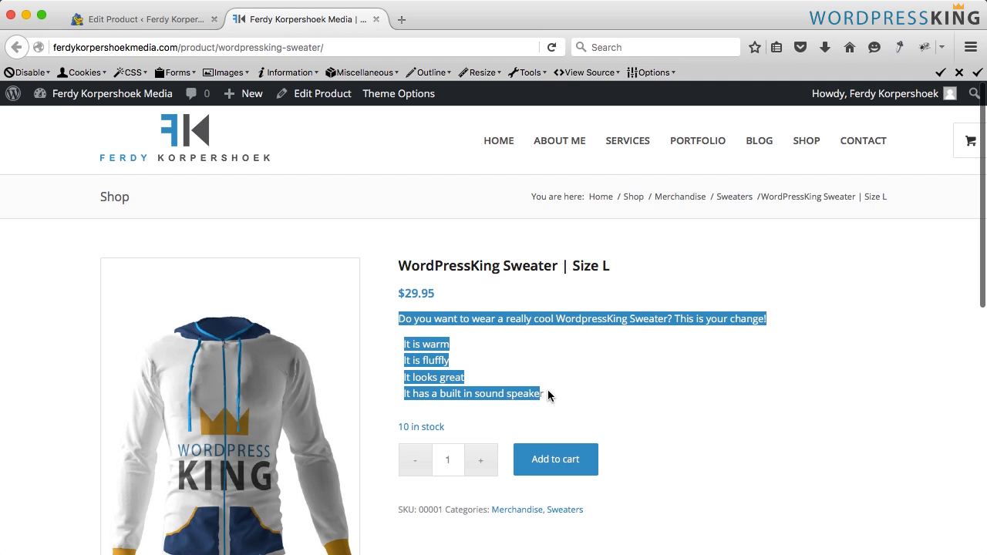
pyautogui.click(532, 393)
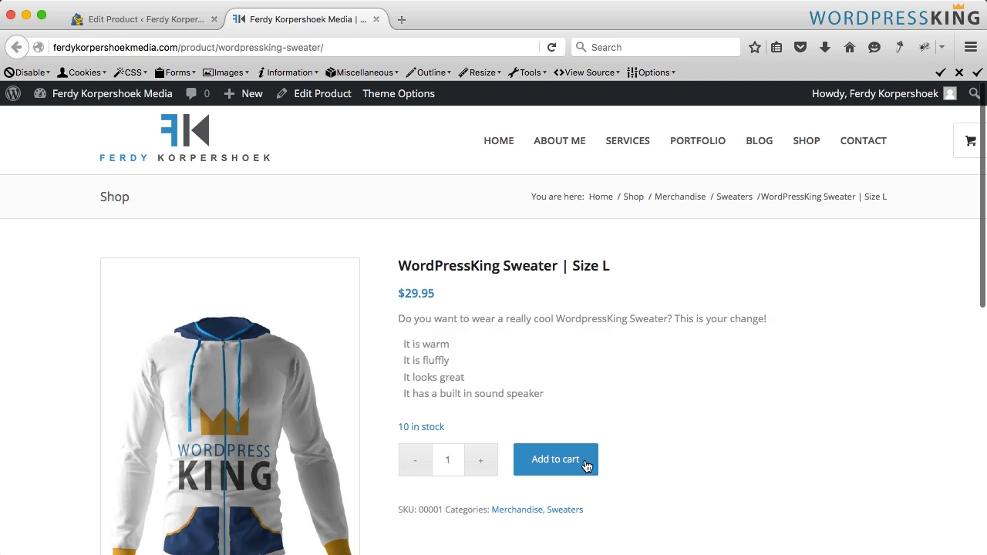
pyautogui.scroll(-3, 451, 418)
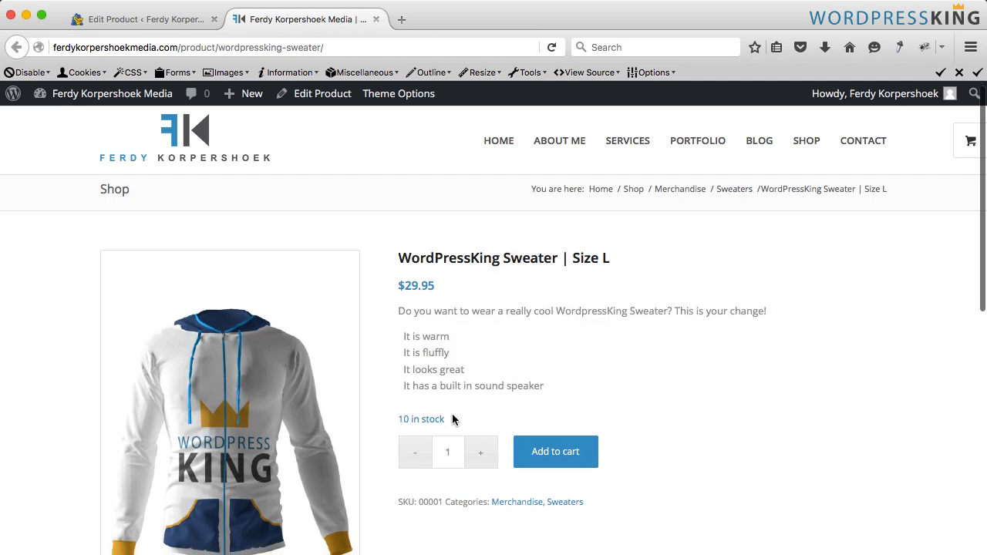
pyautogui.moveTo(398, 405); pyautogui.dragTo(432, 407)
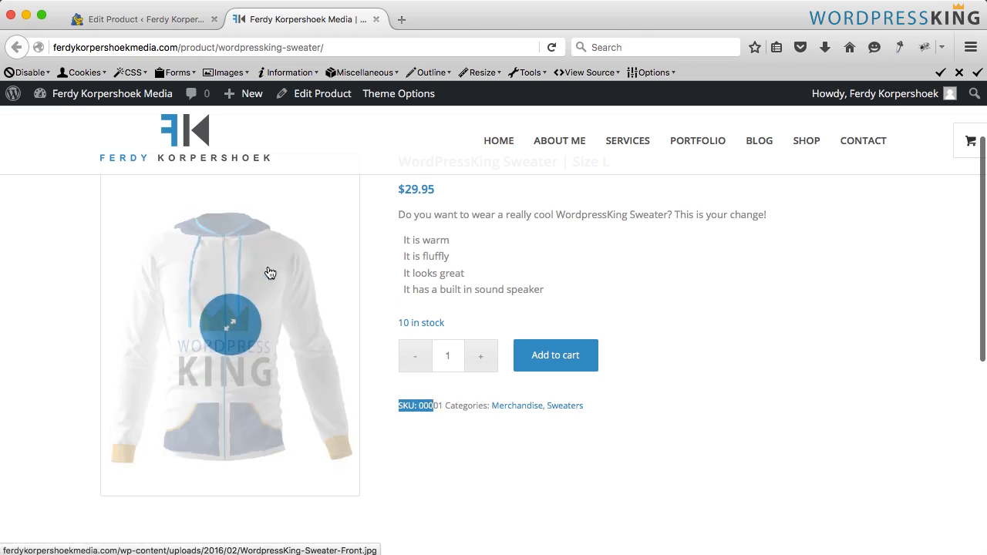
pyautogui.scroll(1, 77, 262)
pyautogui.click(77, 262)
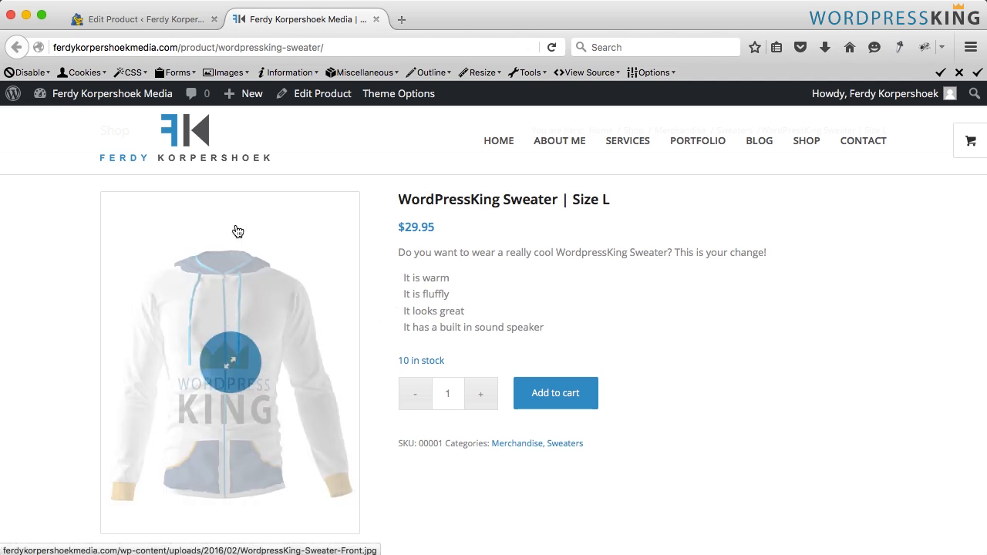
# - Set the product's hover effect on overview pages to show the first gallery image on hover
pyautogui.click(154, 23)
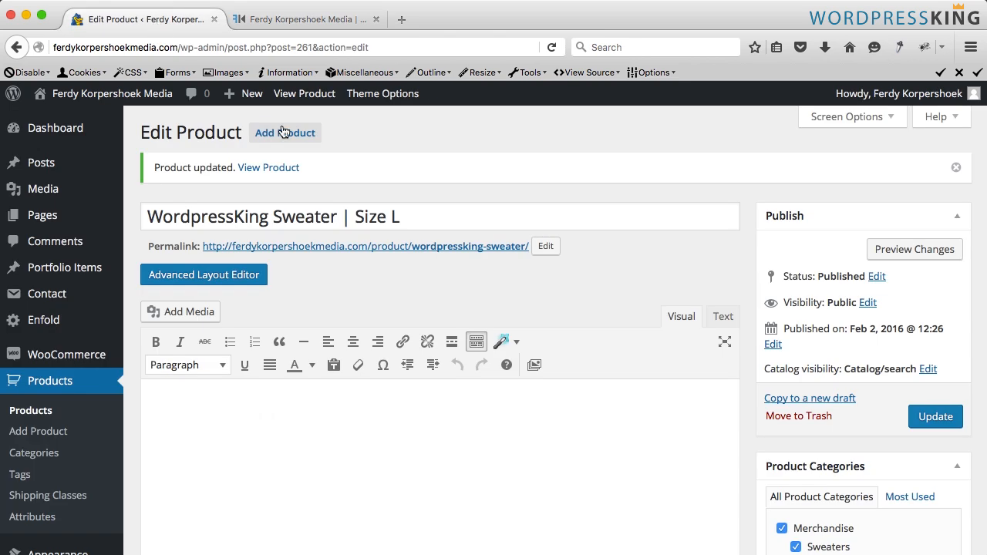
pyautogui.scroll(-5, 819, 415)
pyautogui.scroll(-10, 819, 416)
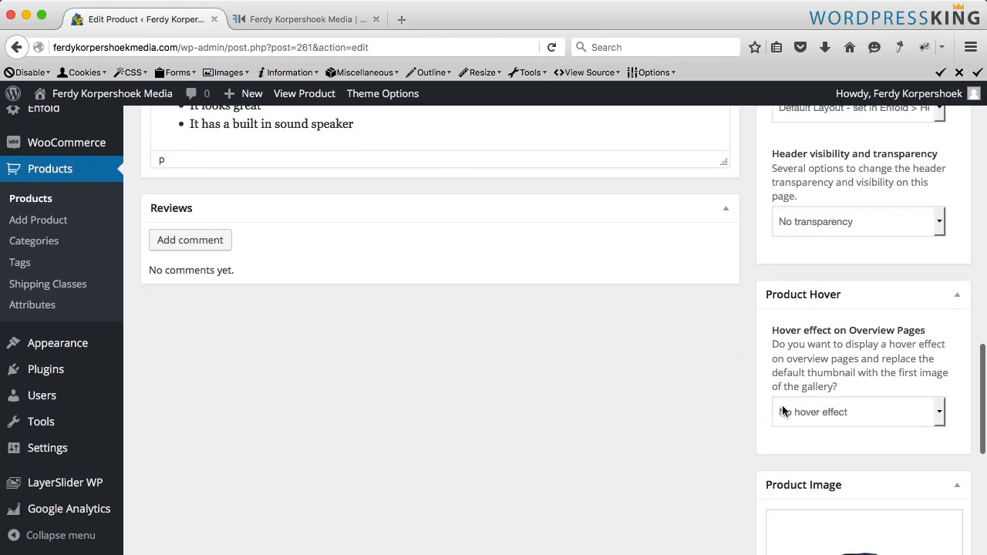
pyautogui.scroll(-3, 712, 317)
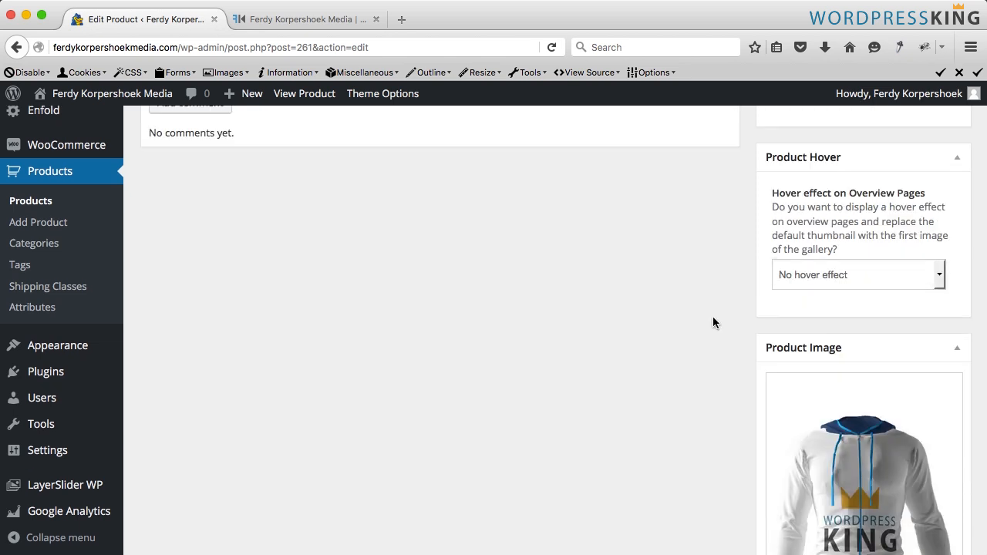
pyautogui.click(804, 277)
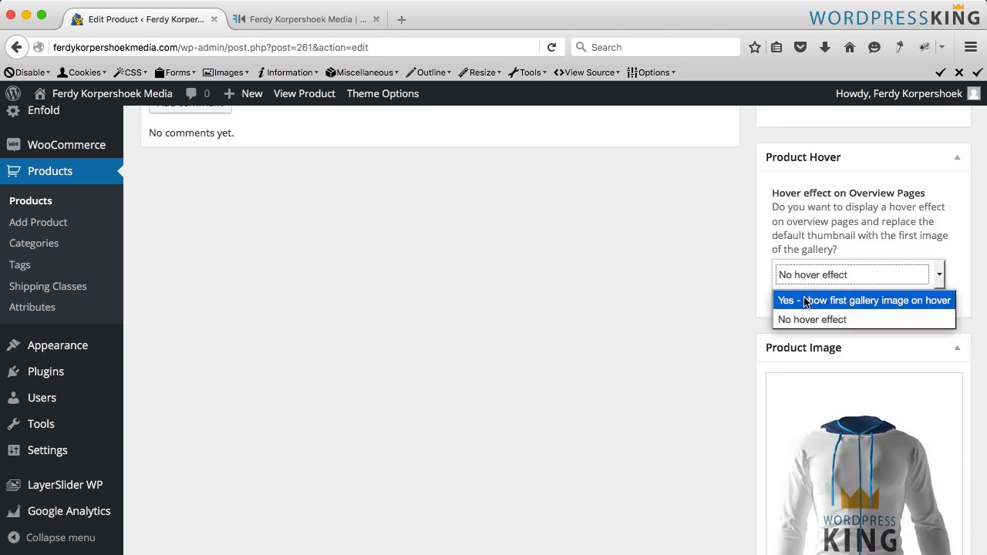
pyautogui.click(877, 300)
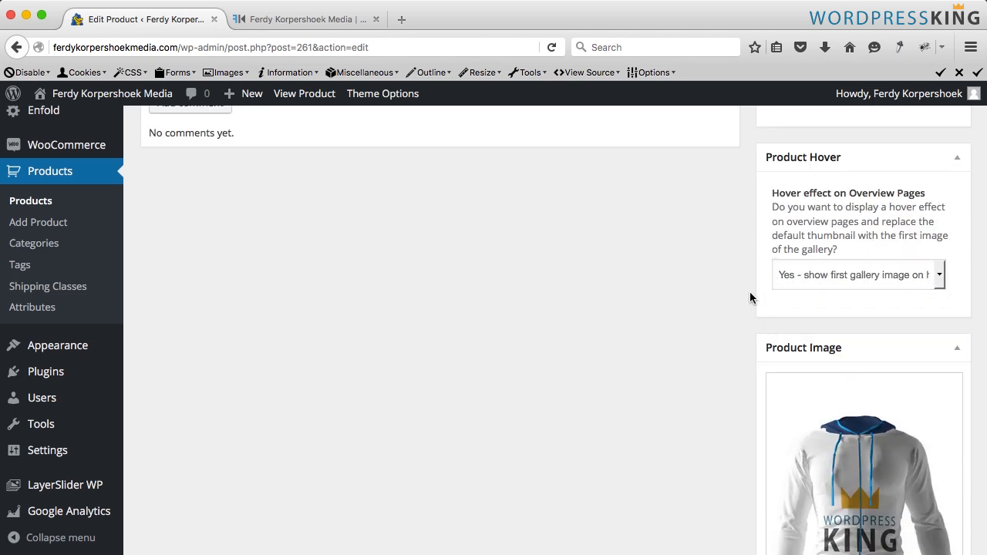
# - Upload WordpressKing-Sweater-Back.jpg and WordpressKing-Sweater-Side.jpg as product gallery images
pyautogui.scroll(-5, 749, 291)
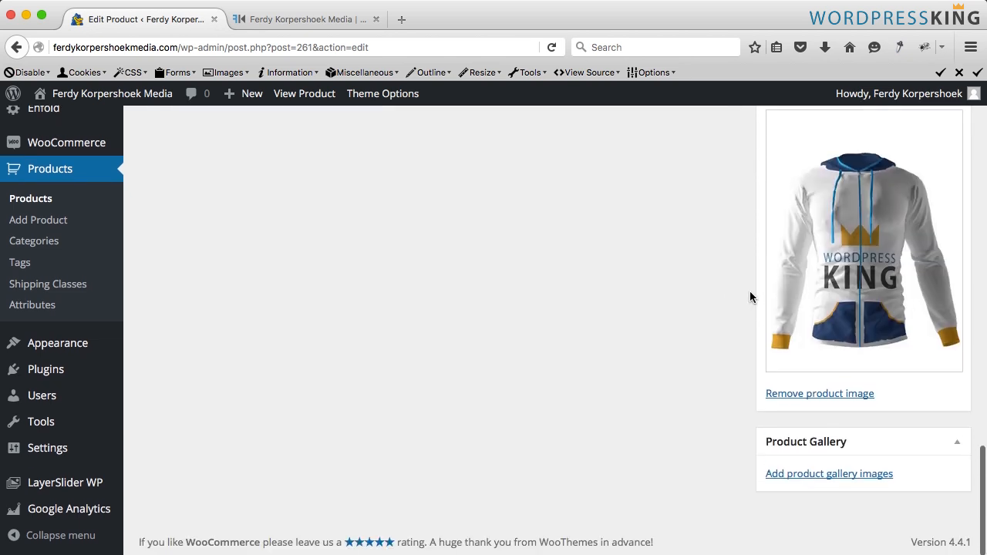
pyautogui.click(797, 475)
pyautogui.click(80, 160)
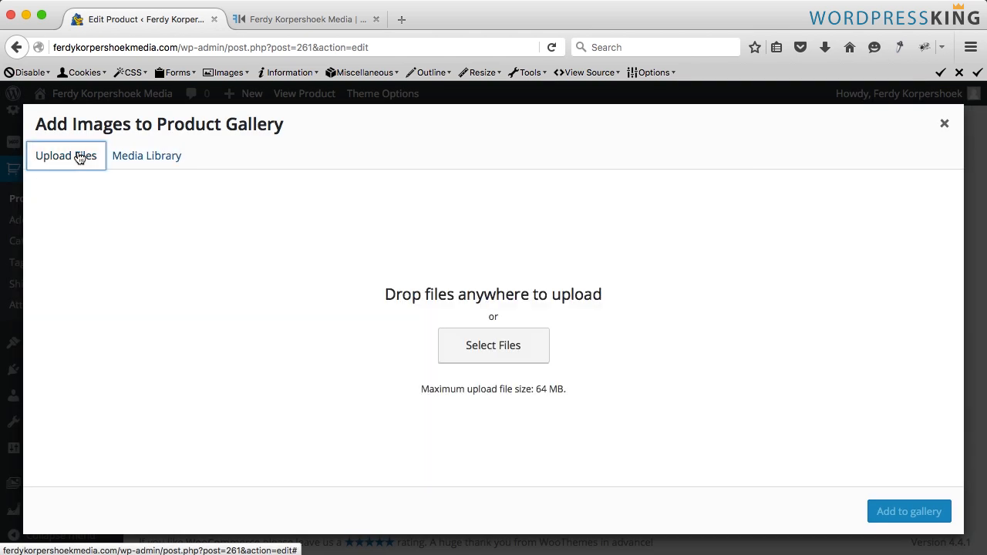
pyautogui.click(494, 346)
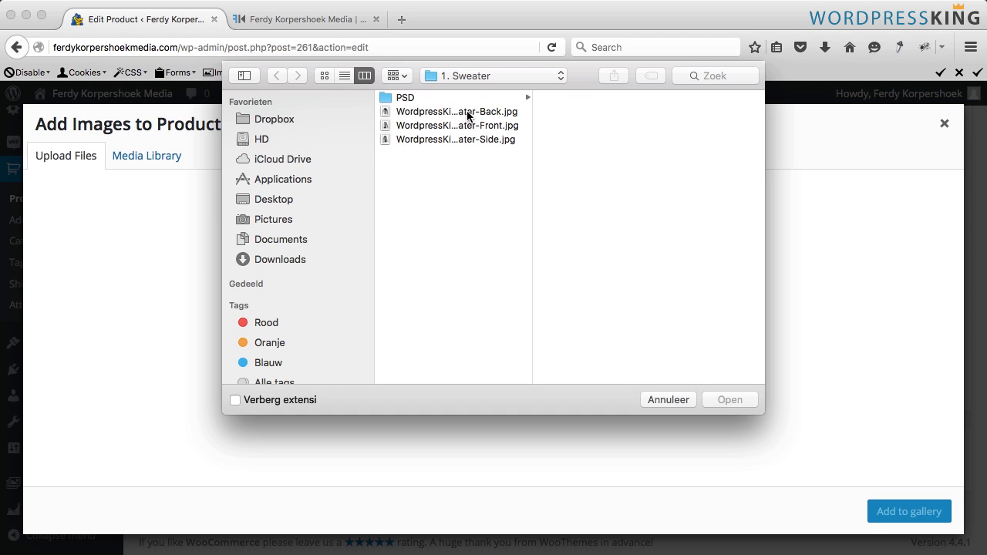
pyautogui.click(468, 113)
pyautogui.keyDown('super'); pyautogui.click(455, 140); pyautogui.keyUp('super')
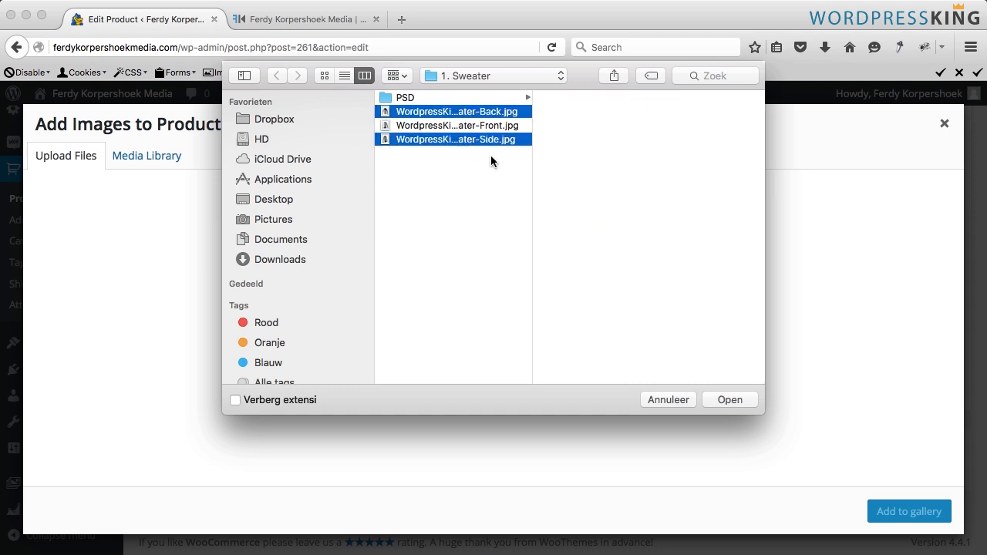
pyautogui.click(731, 398)
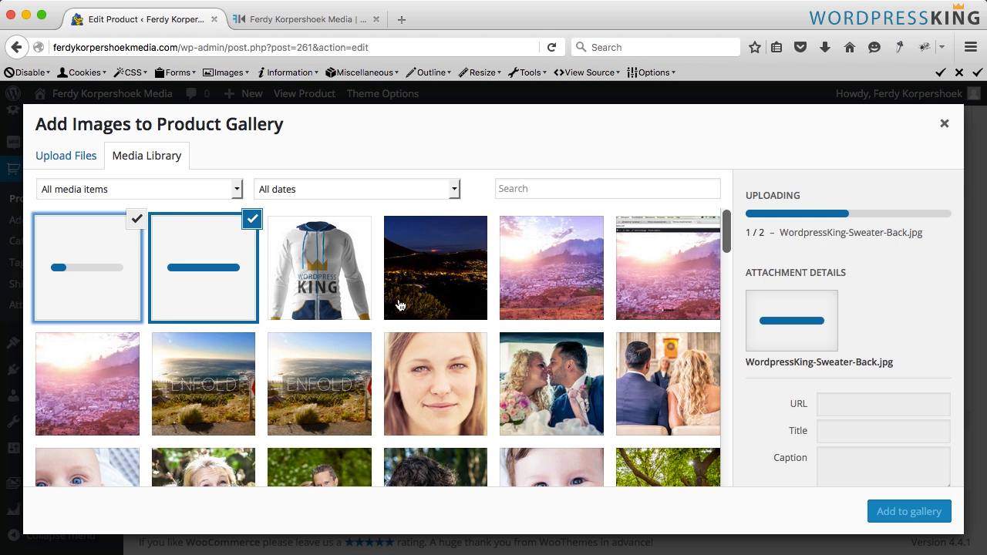
# - Set the back image's title to WordpressKing Sweater Back and copy it into its alt text
pyautogui.click(190, 287)
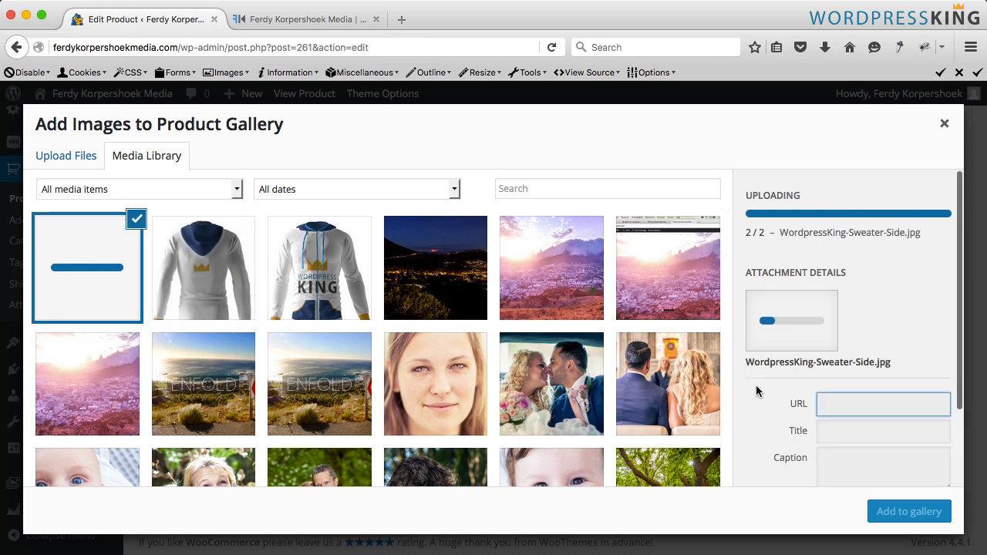
pyautogui.click(211, 286)
pyautogui.scroll(-4, 881, 474)
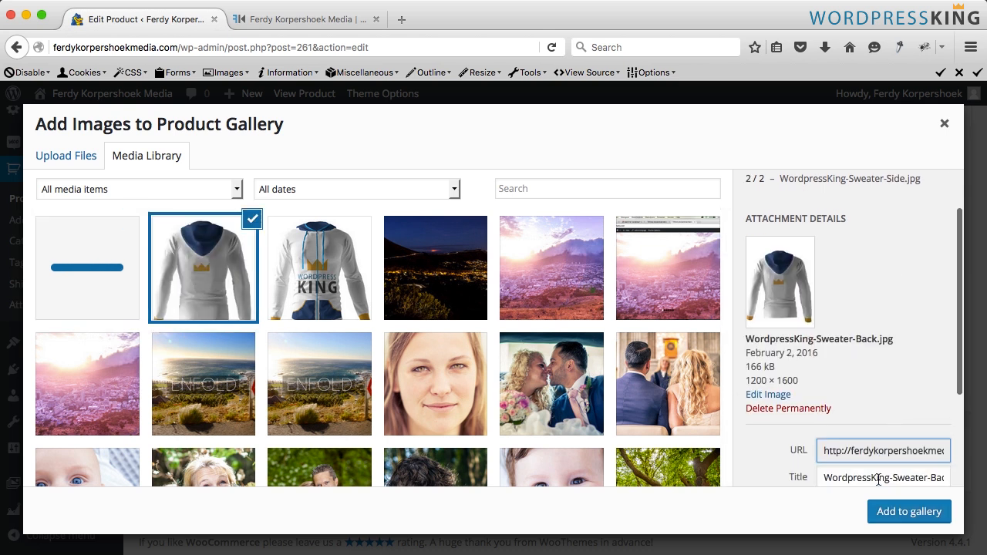
pyautogui.click(891, 343)
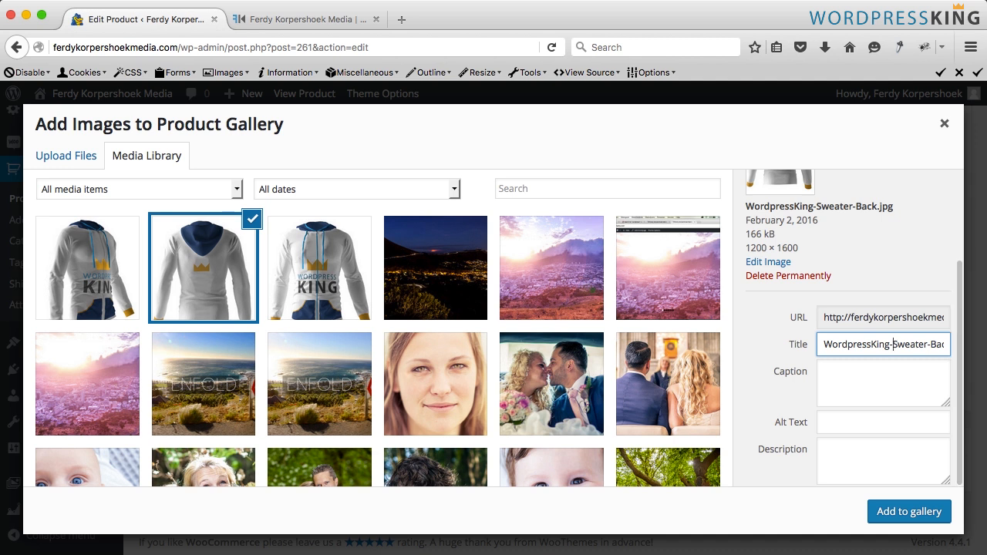
pyautogui.press('BackSpace')
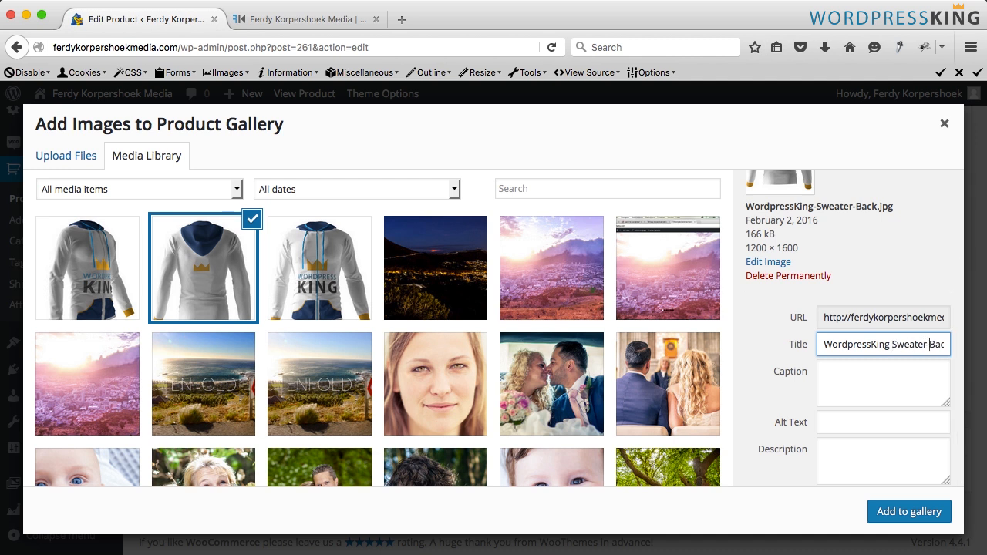
pyautogui.press('super+a')
pyautogui.press('super+c')
pyautogui.press('Tab')
pyautogui.press('Tab')
pyautogui.press('super+v')
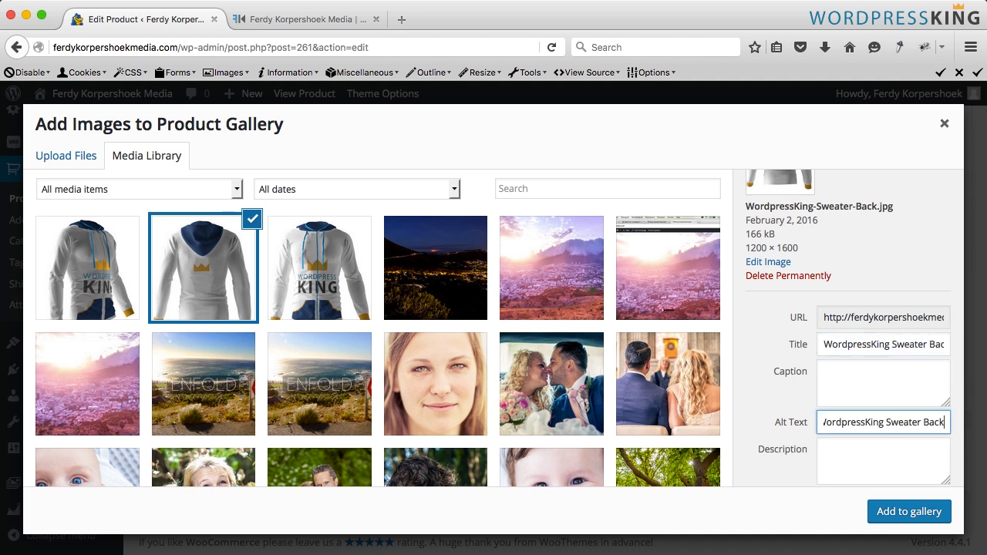
# - Set the side image's title to WordpressKing Sweater Side and copy it into its alt text
pyautogui.click(91, 278)
pyautogui.click(892, 346)
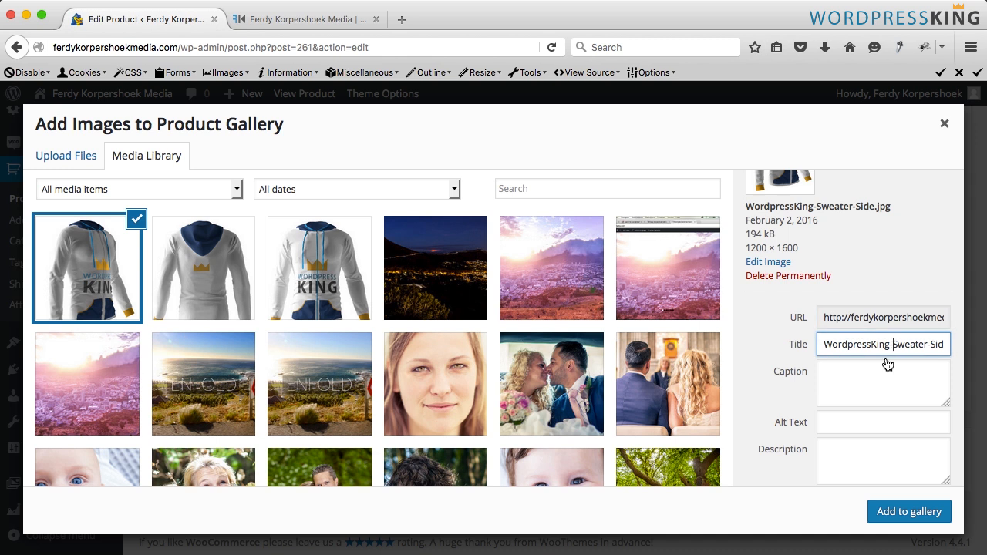
pyautogui.press('BackSpace')
pyautogui.press('super+a')
pyautogui.press('super+c')
pyautogui.press('Tab')
pyautogui.press('Tab')
pyautogui.press('super+v')
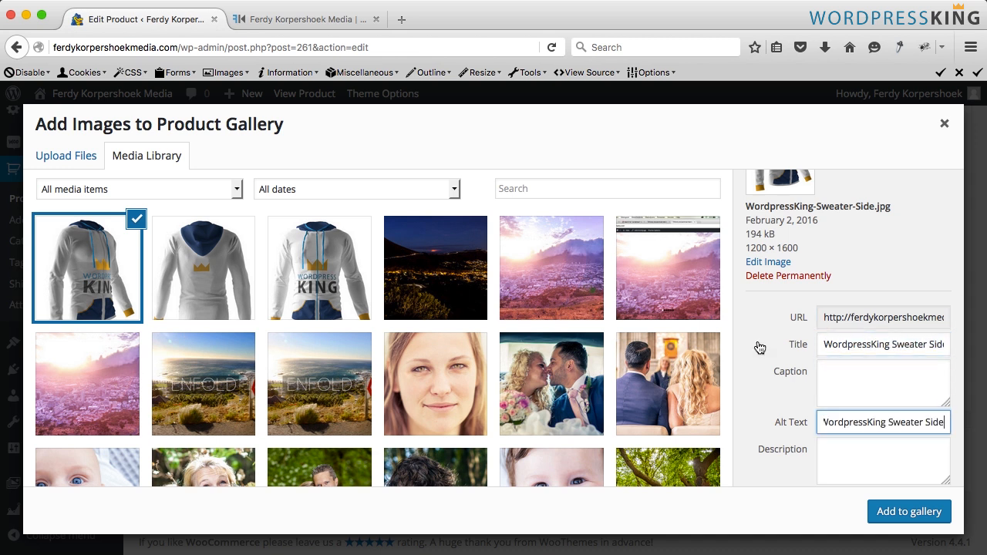
# - Add the back and side images to the product gallery and update the product
pyautogui.click(207, 271)
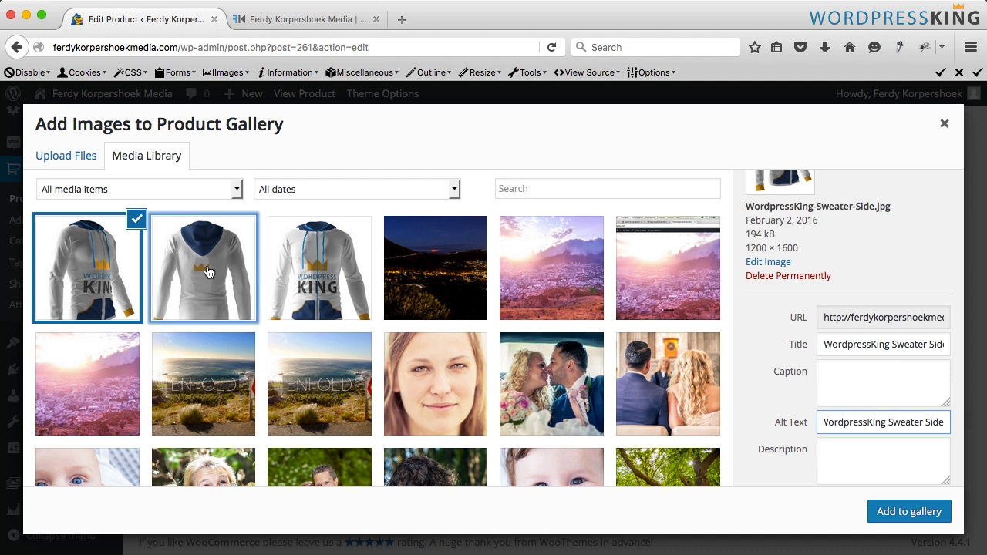
pyautogui.click(95, 274)
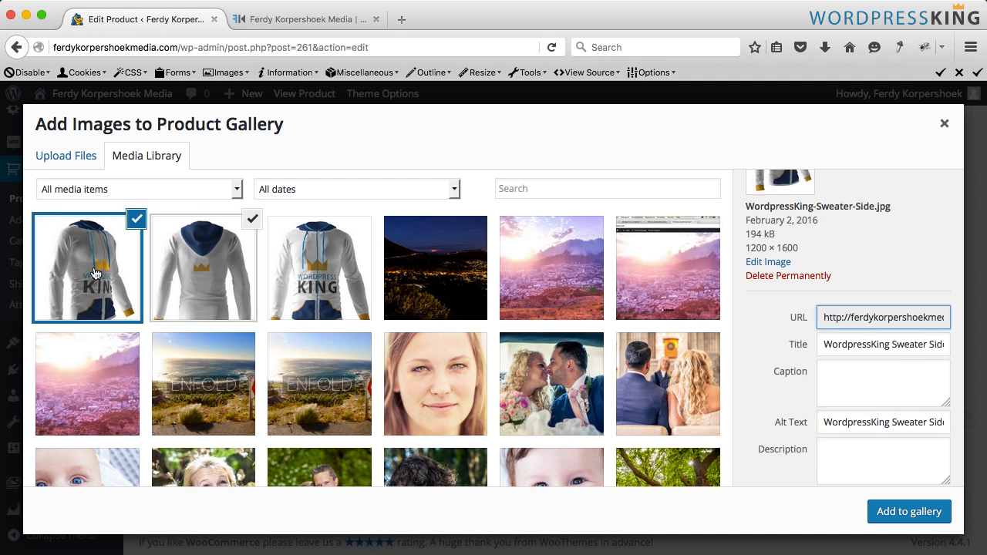
pyautogui.click(909, 511)
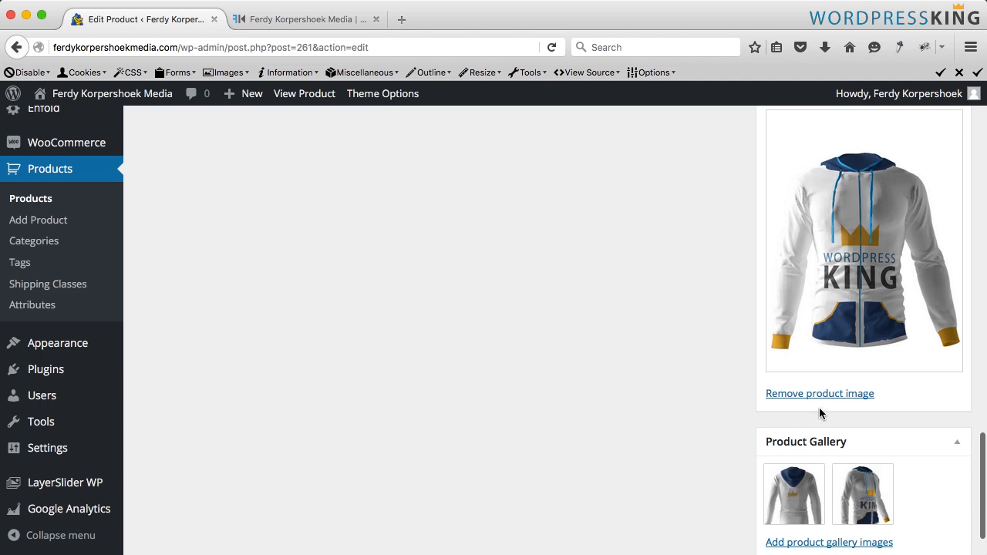
pyautogui.scroll(15, 825, 405)
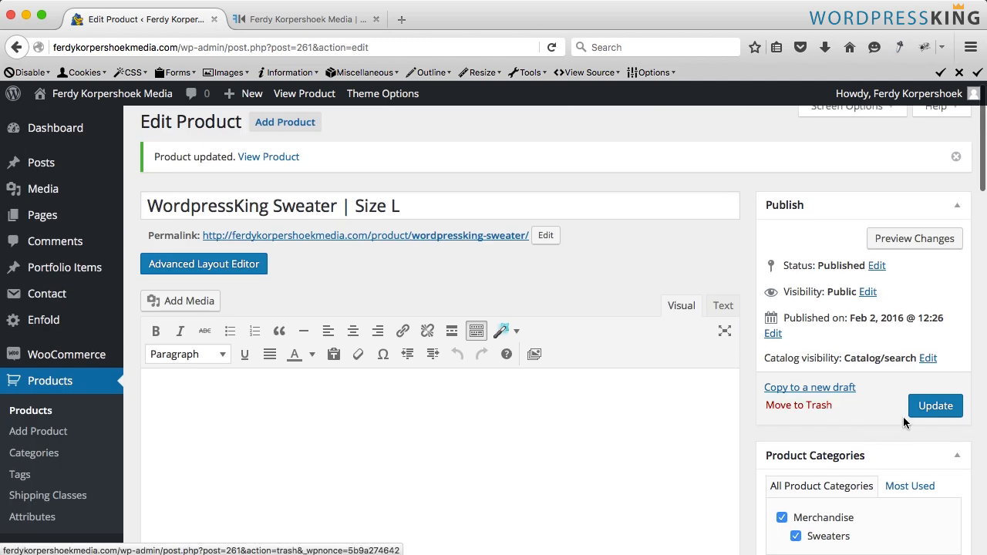
pyautogui.click(926, 411)
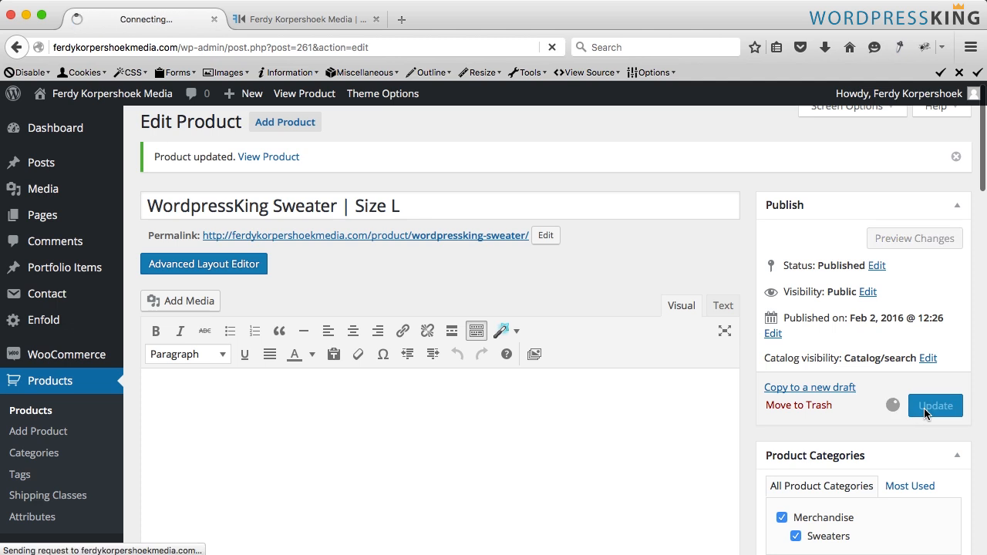
# - Check the shop page hover effect and the product page gallery images in the lightbox
pyautogui.click(324, 21)
pyautogui.scroll(-1, 387, 317)
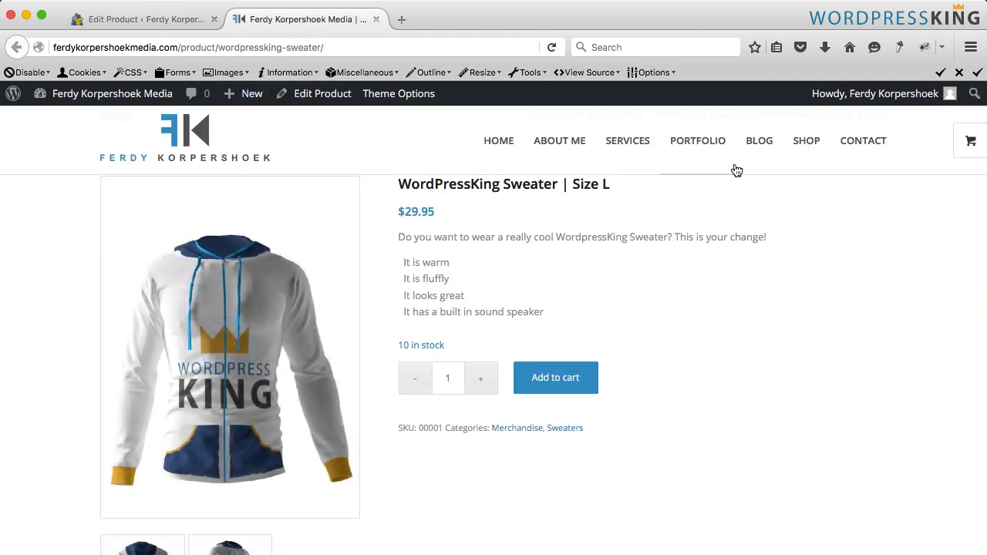
pyautogui.click(806, 142)
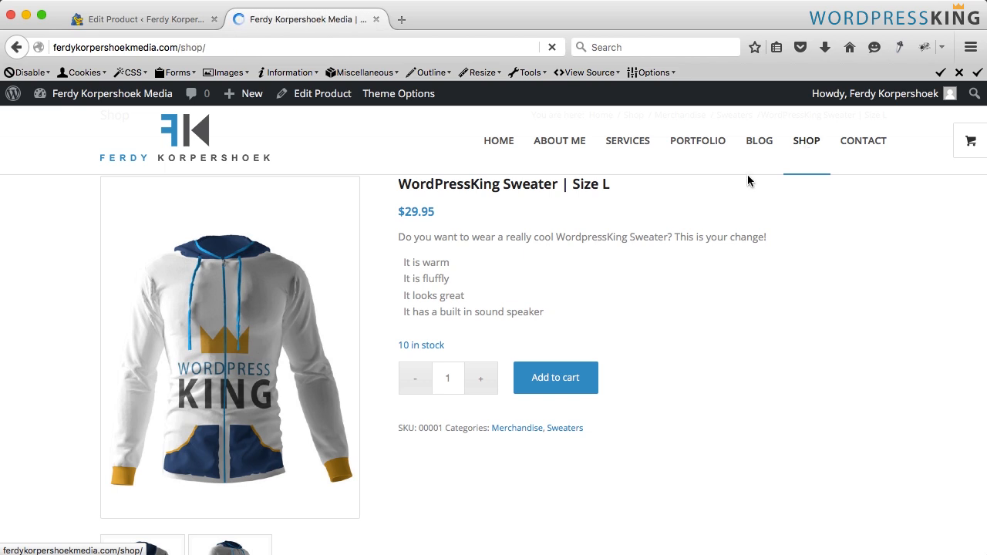
pyautogui.scroll(-3, 505, 370)
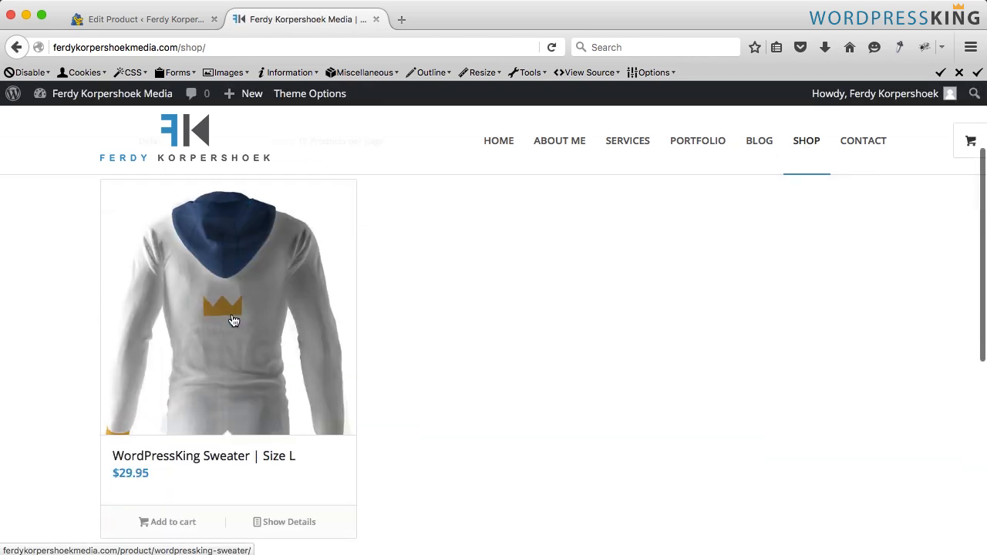
pyautogui.click(234, 321)
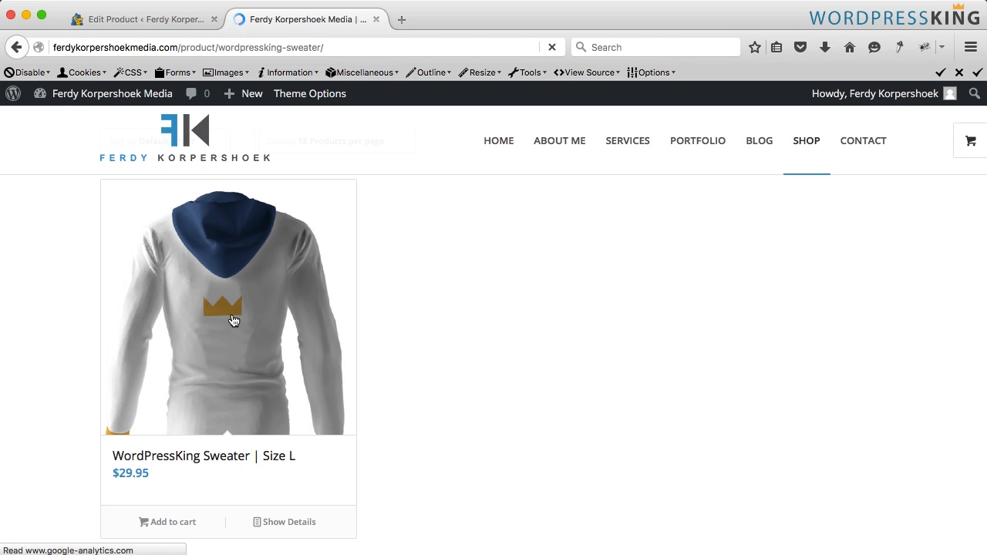
pyautogui.scroll(-3, 205, 407)
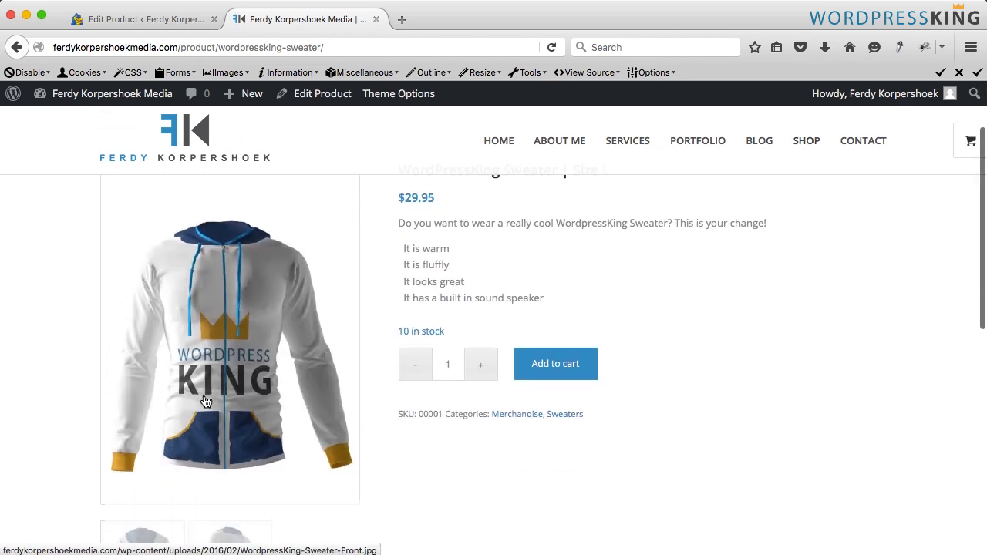
pyautogui.click(137, 520)
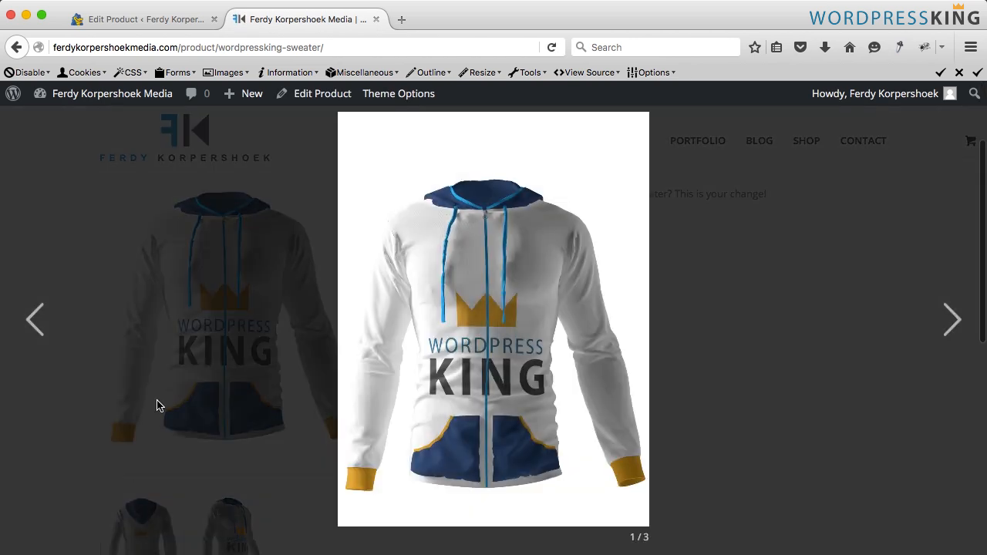
# - Browse through the sweater's gallery images in the lightbox and review the product page
pyautogui.click(609, 338)
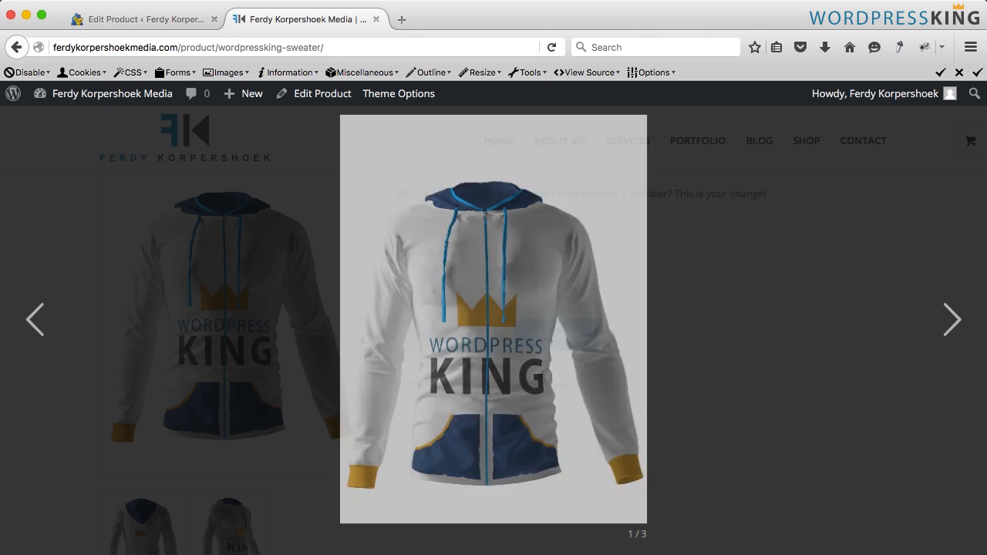
pyautogui.click(609, 338)
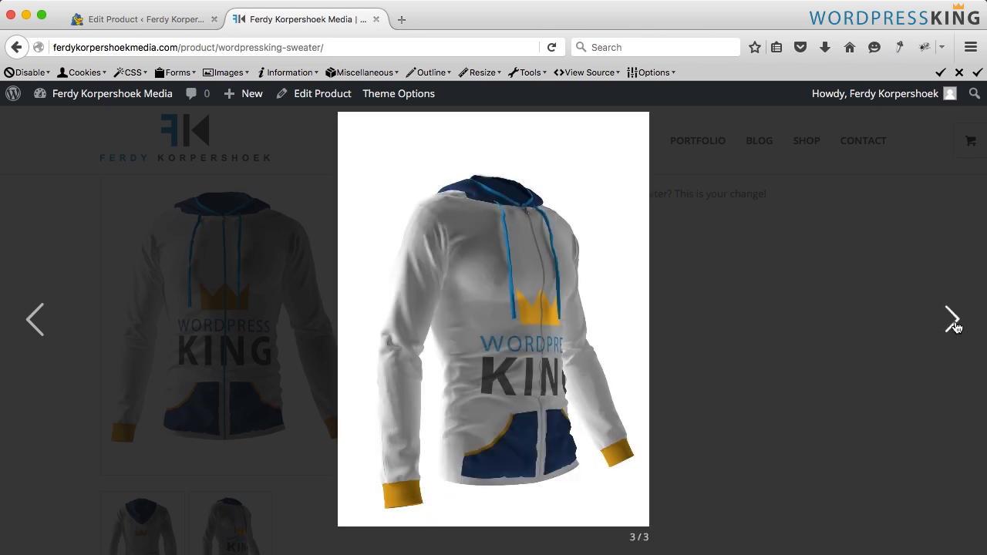
pyautogui.click(953, 323)
pyautogui.click(952, 323)
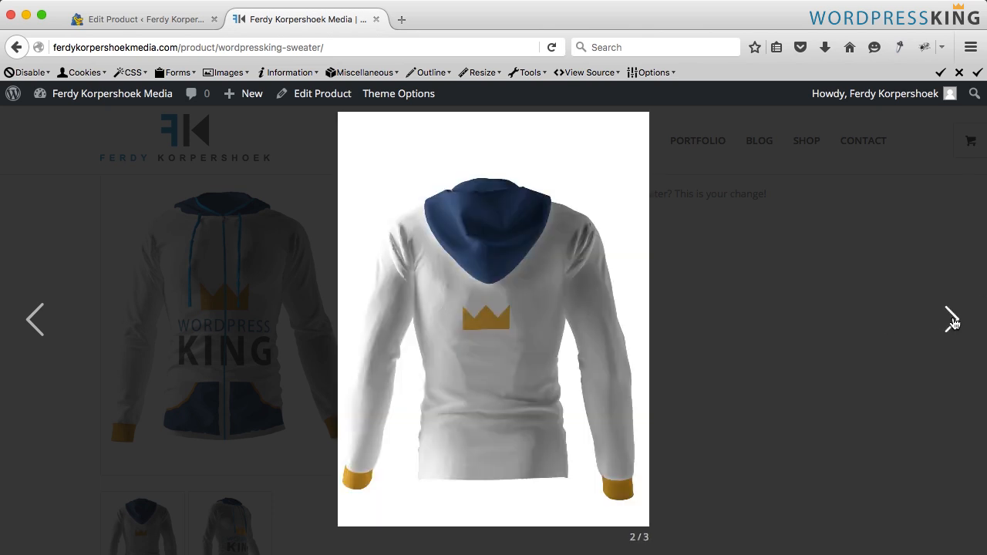
pyautogui.click(952, 323)
pyautogui.press('Escape')
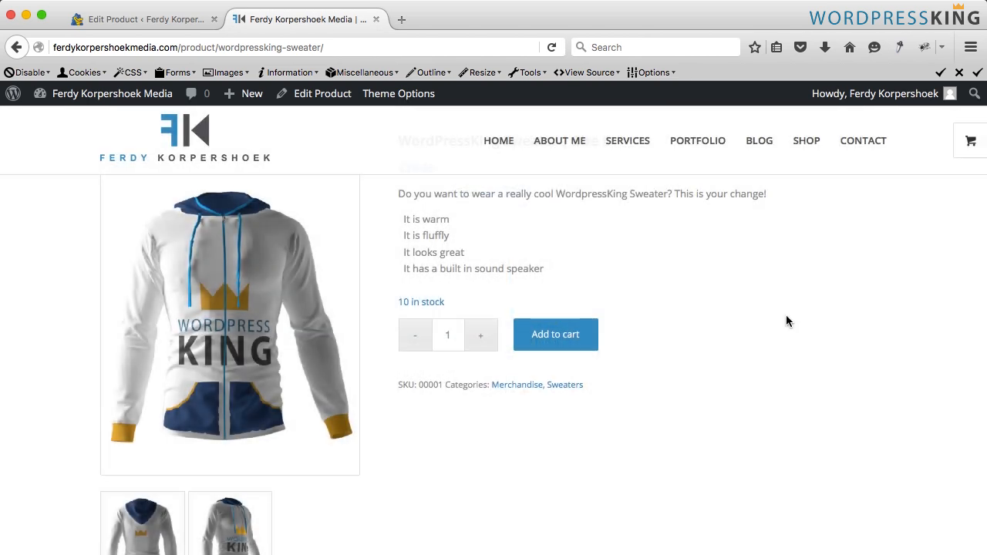
pyautogui.scroll(-5, 316, 315)
pyautogui.scroll(10, 488, 392)
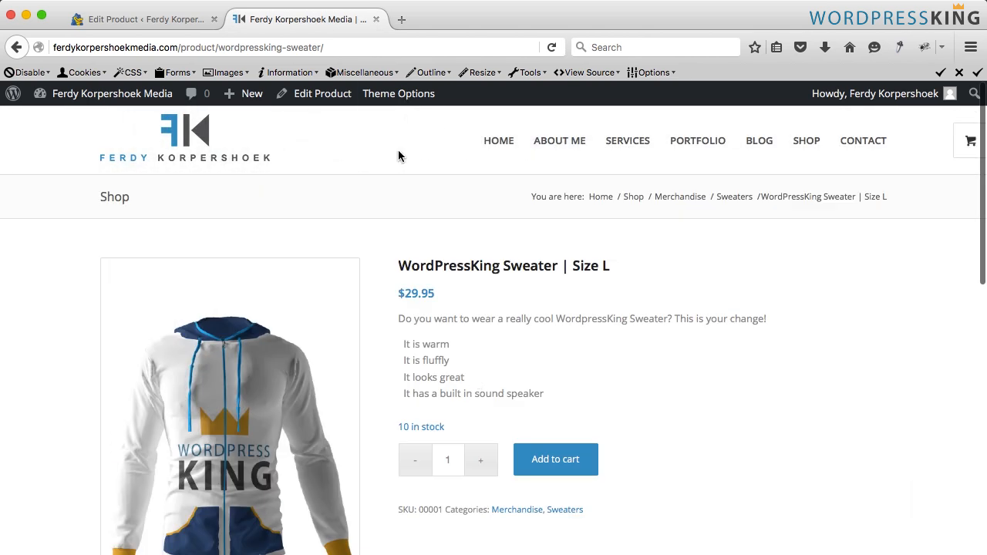
# - Update the sweater product and start adding a new product
pyautogui.click(376, 19)
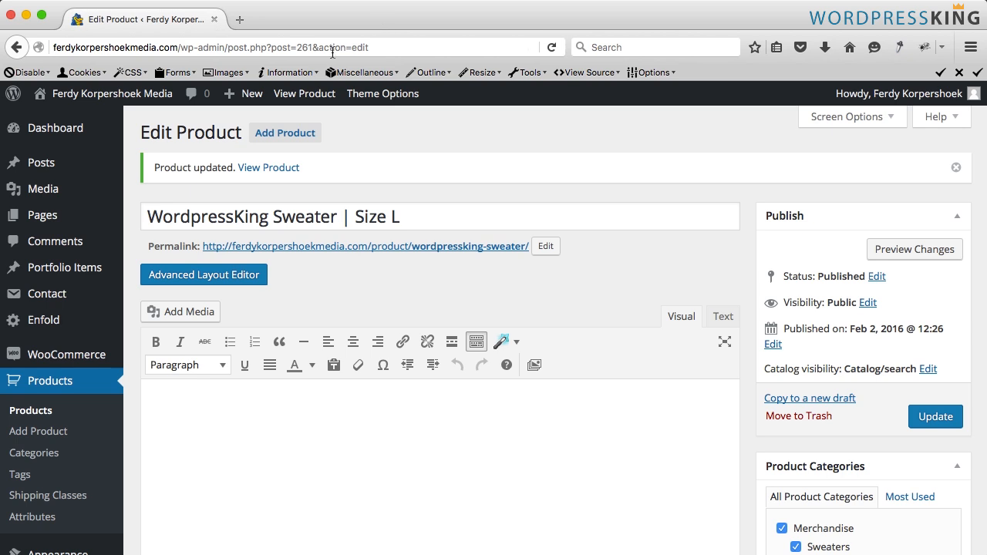
pyautogui.click(917, 415)
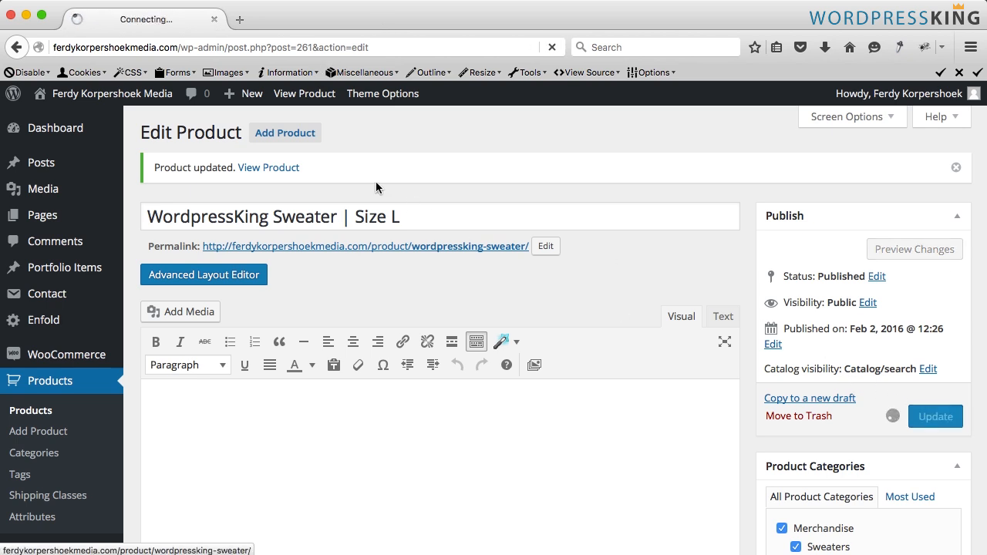
pyautogui.moveTo(251, 93)
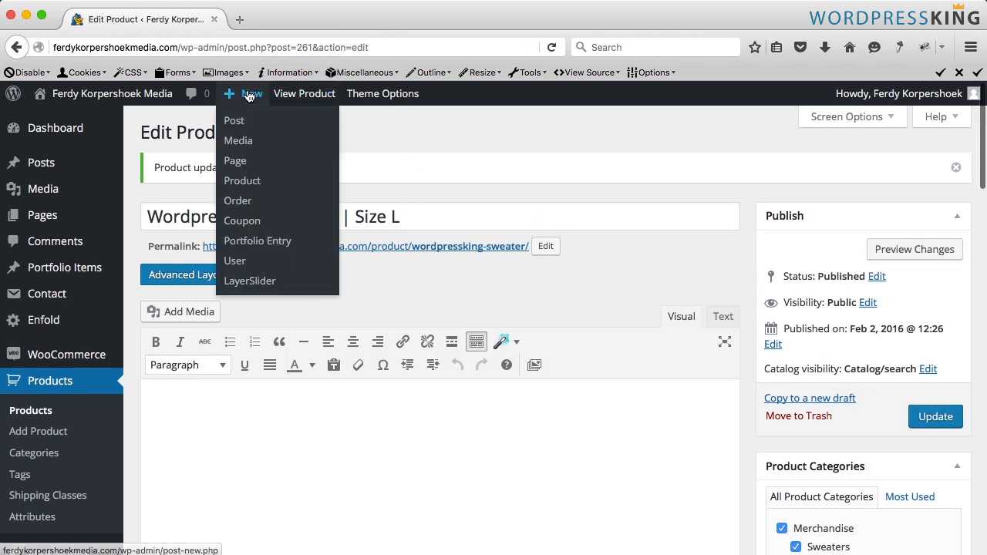
pyautogui.click(243, 181)
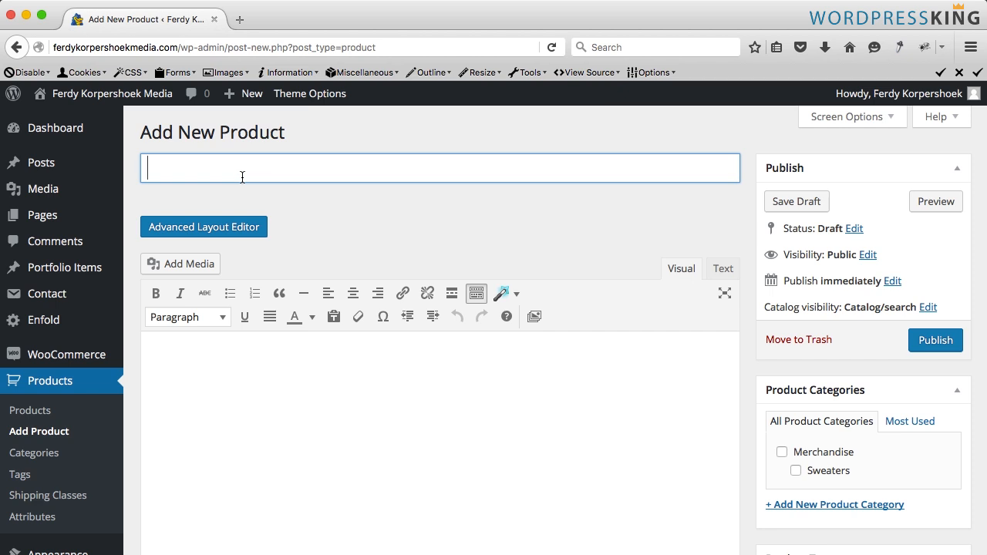
# - Title the new product WordpressKing T-shirt
pyautogui.write('WordpressK')
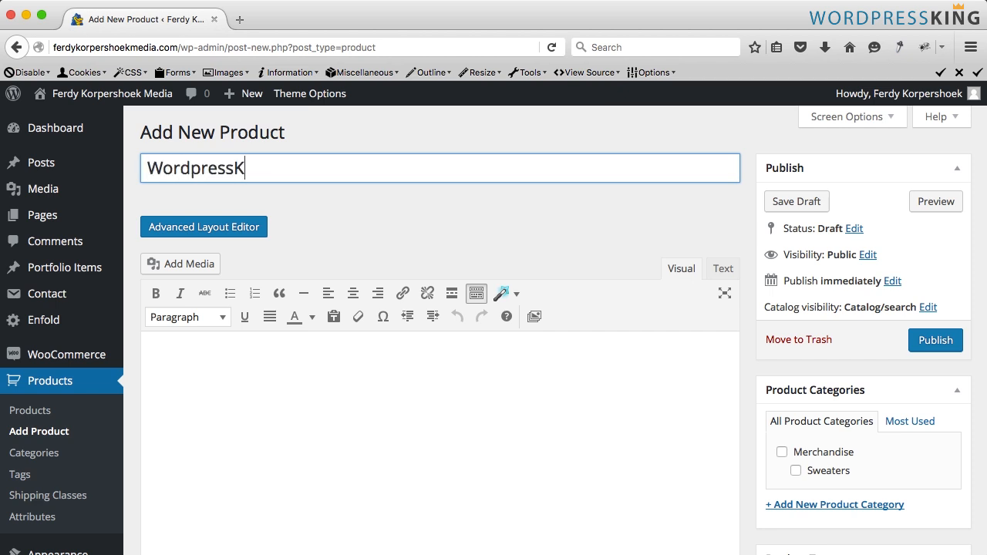
pyautogui.write('ing T-shirt')
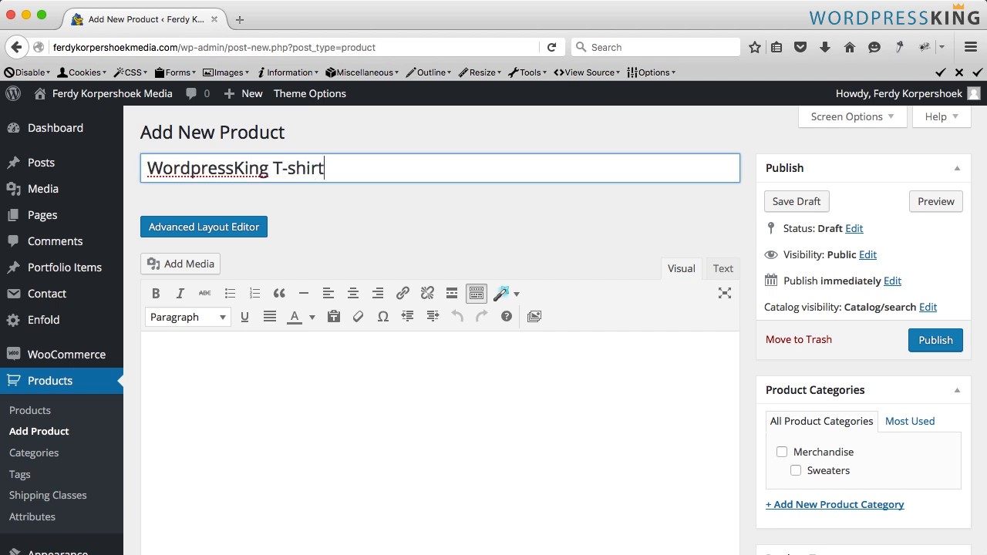
# - Set the product's SKU to 00002, regular price to 14.95 and sale price to 11.95
pyautogui.scroll(-5, 394, 229)
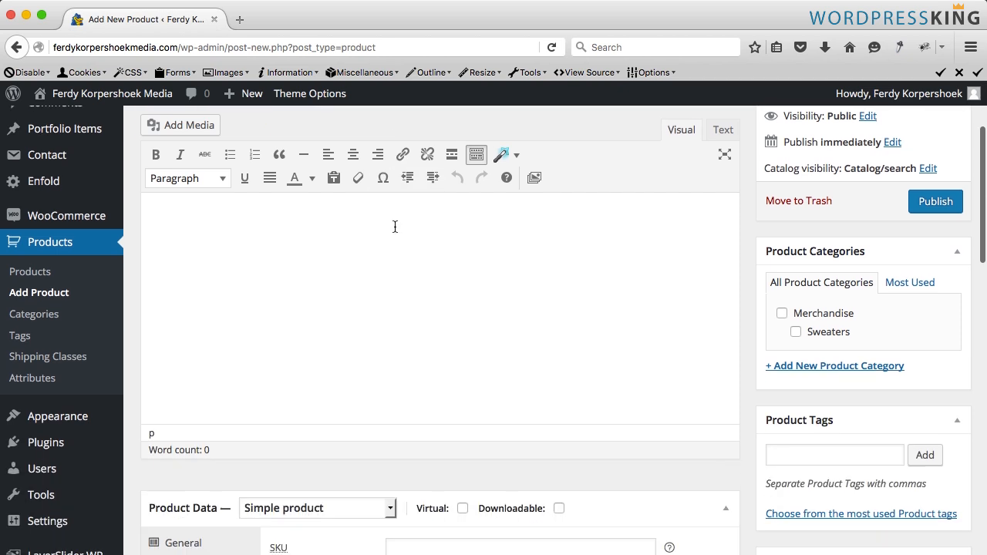
pyautogui.scroll(-2, 394, 228)
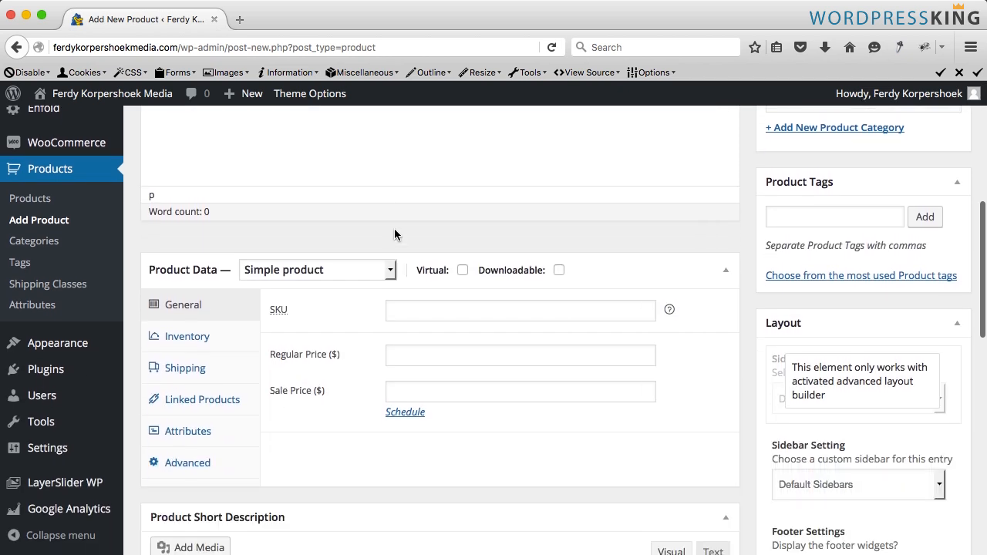
pyautogui.click(421, 311)
pyautogui.write('00002')
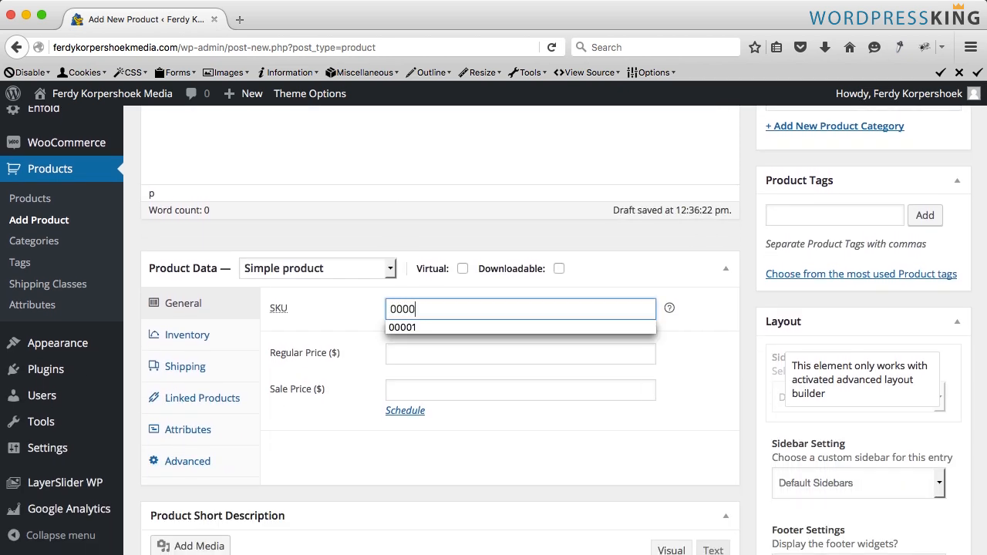
pyautogui.press('Tab')
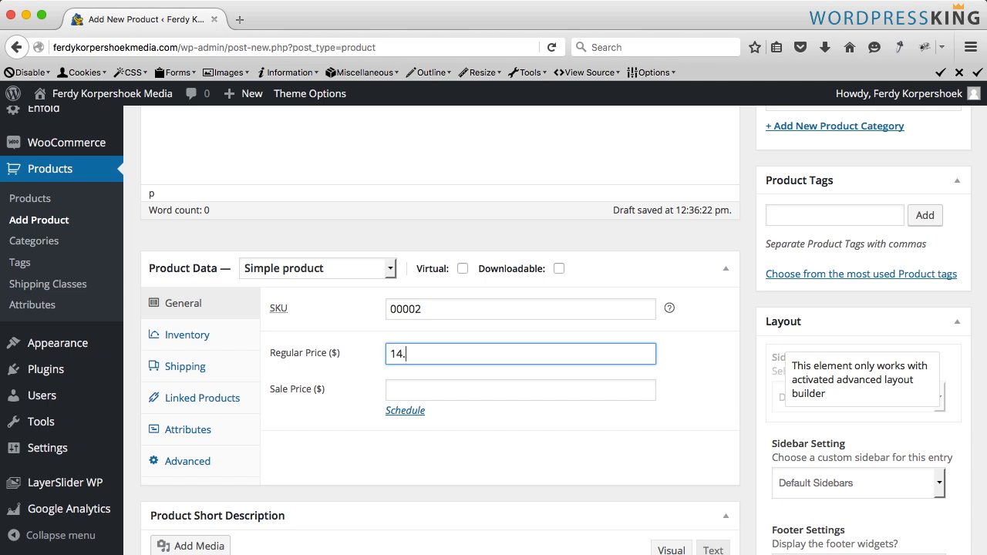
pyautogui.click(521, 390)
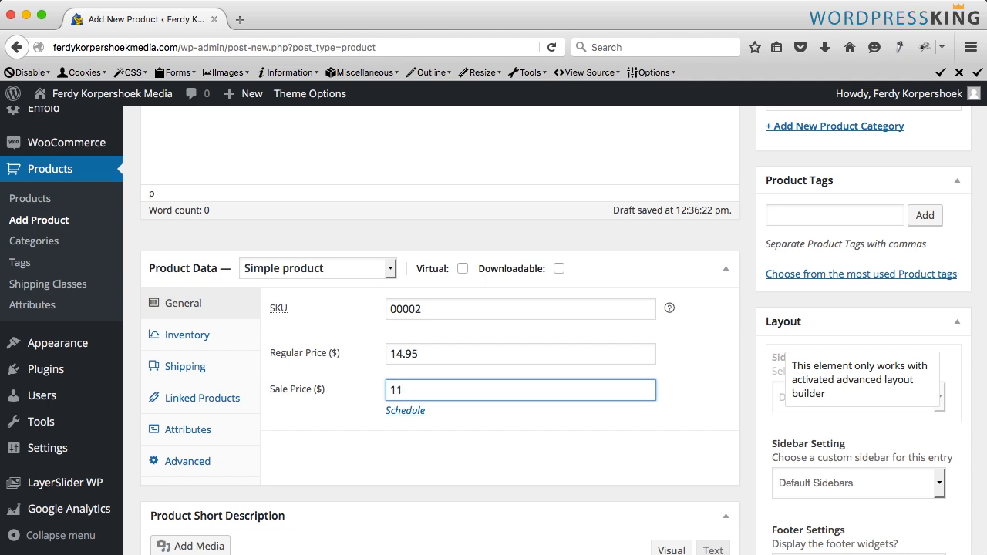
pyautogui.press('Tab')
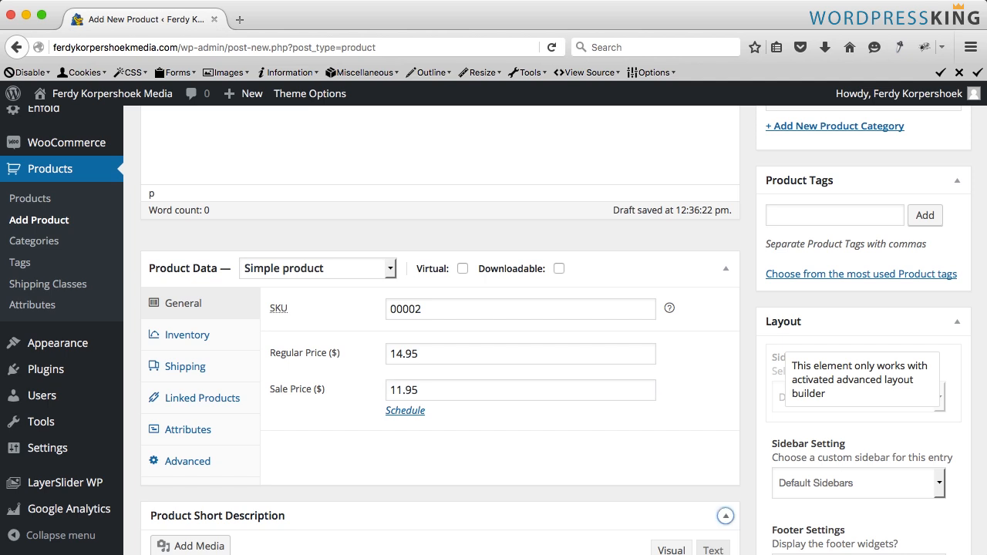
# - Add a new T-shirts product category under Merchandise and tick Merchandise as well
pyautogui.scroll(-3, 722, 289)
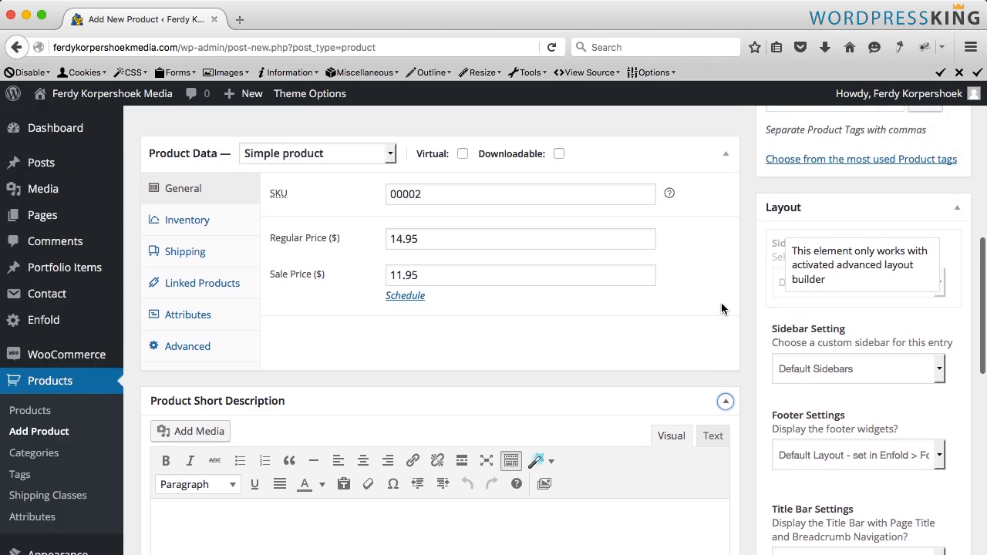
pyautogui.scroll(2, 722, 293)
pyautogui.scroll(6, 723, 308)
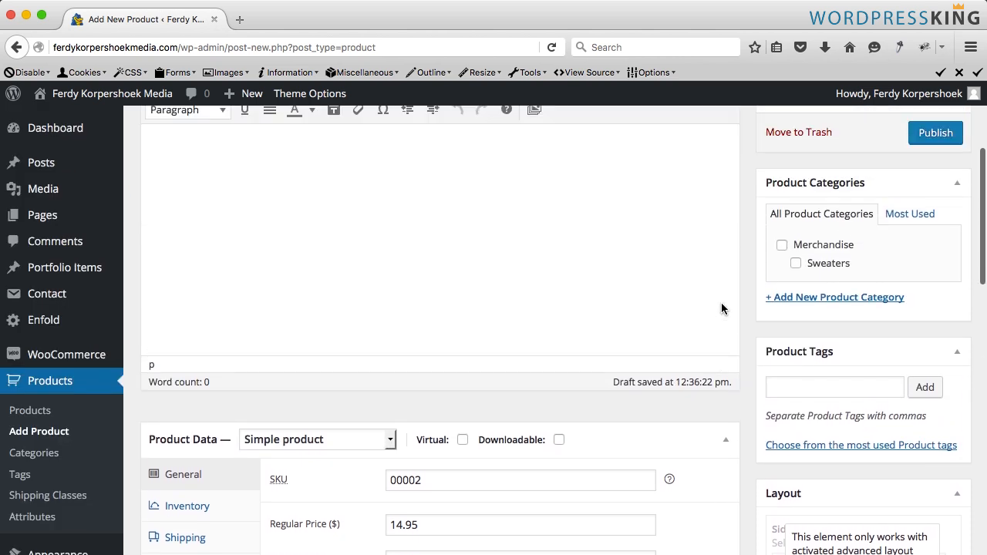
pyautogui.click(813, 318)
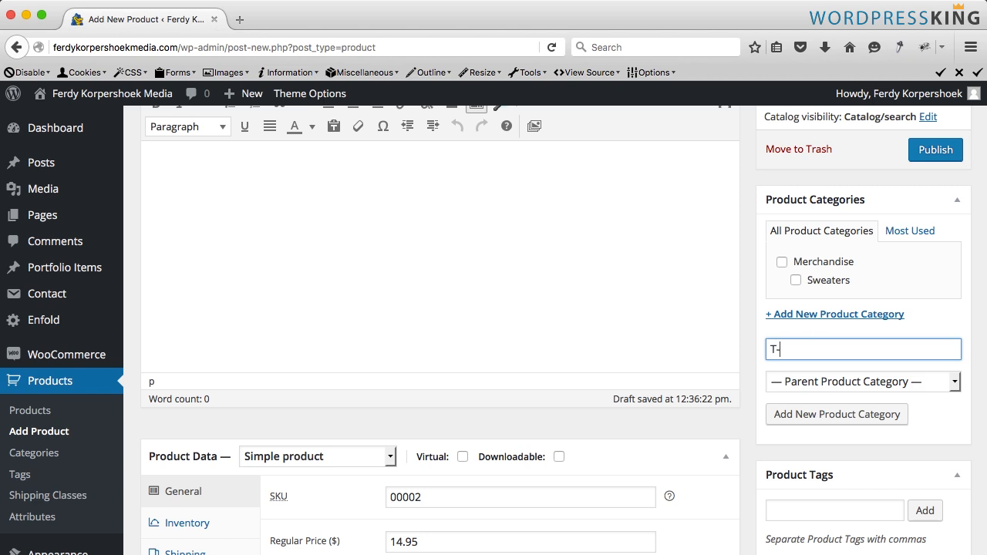
pyautogui.click(848, 381)
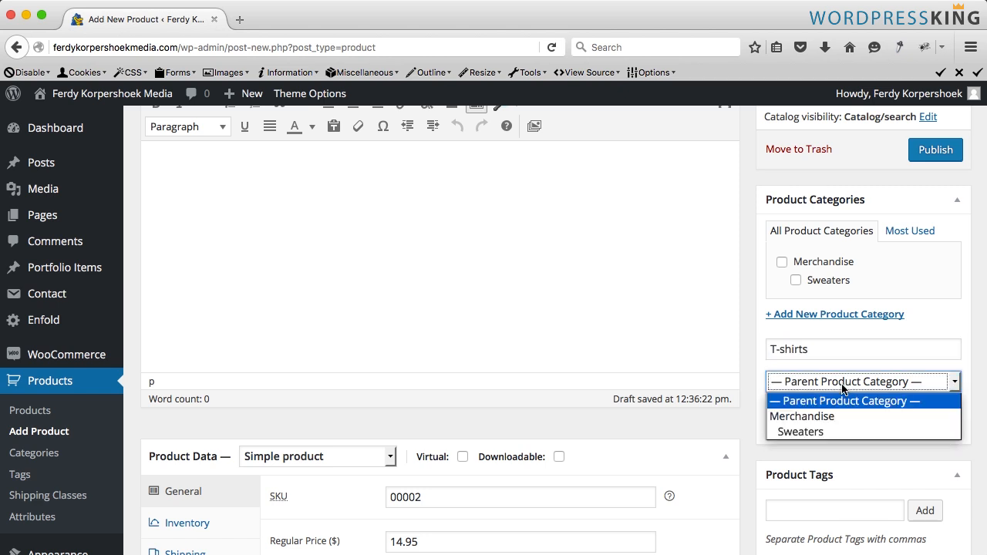
pyautogui.click(798, 416)
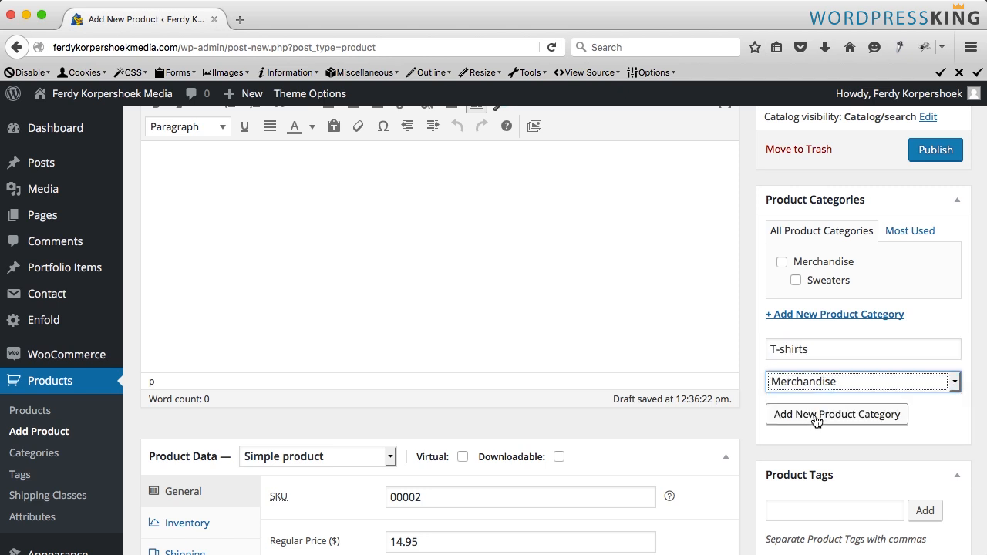
pyautogui.click(815, 414)
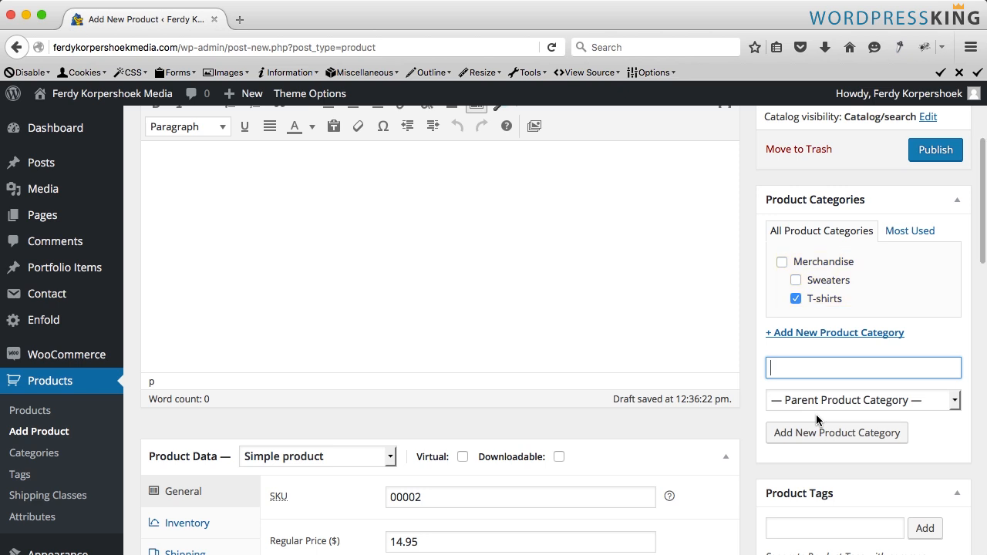
pyautogui.click(783, 263)
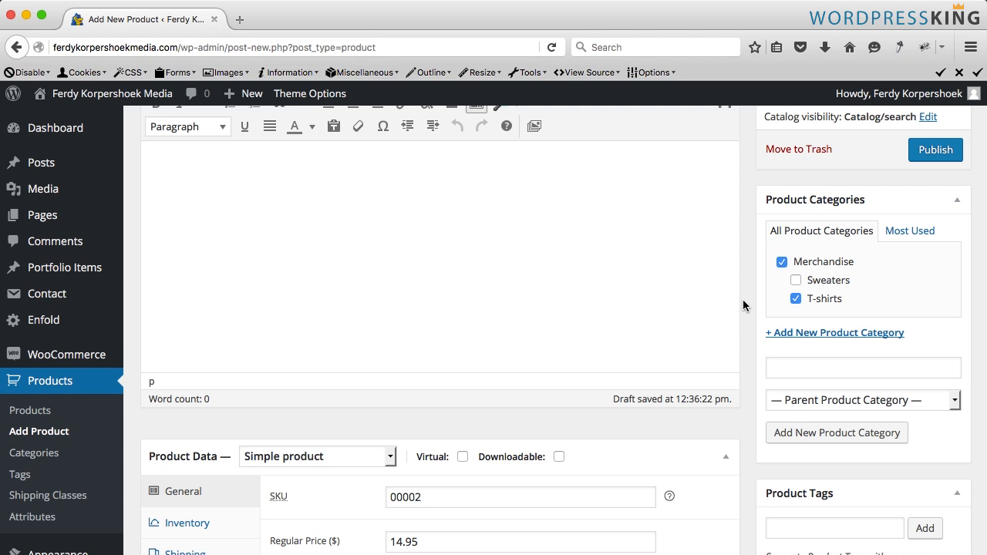
# - Change the product type to Variable product
pyautogui.scroll(-5, 742, 305)
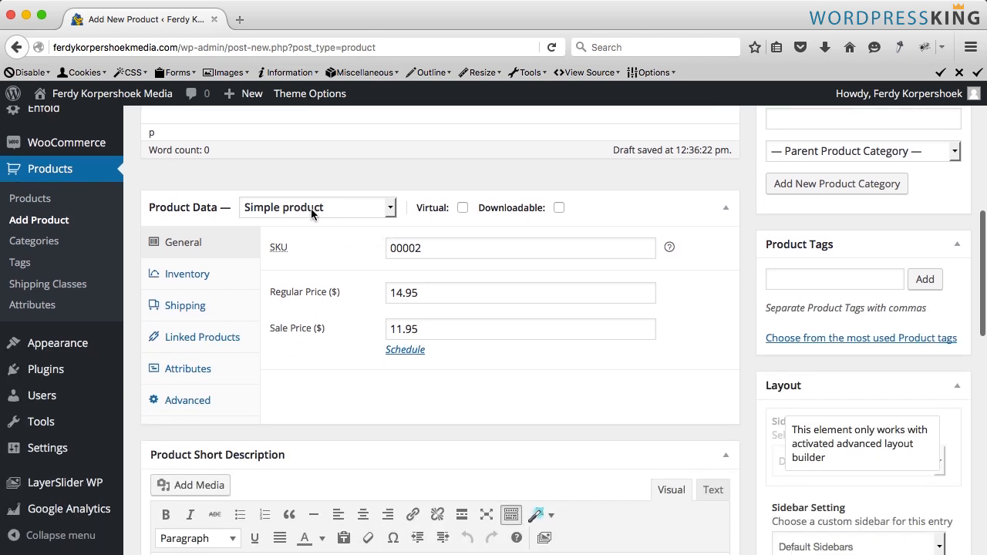
pyautogui.click(278, 209)
pyautogui.click(278, 209)
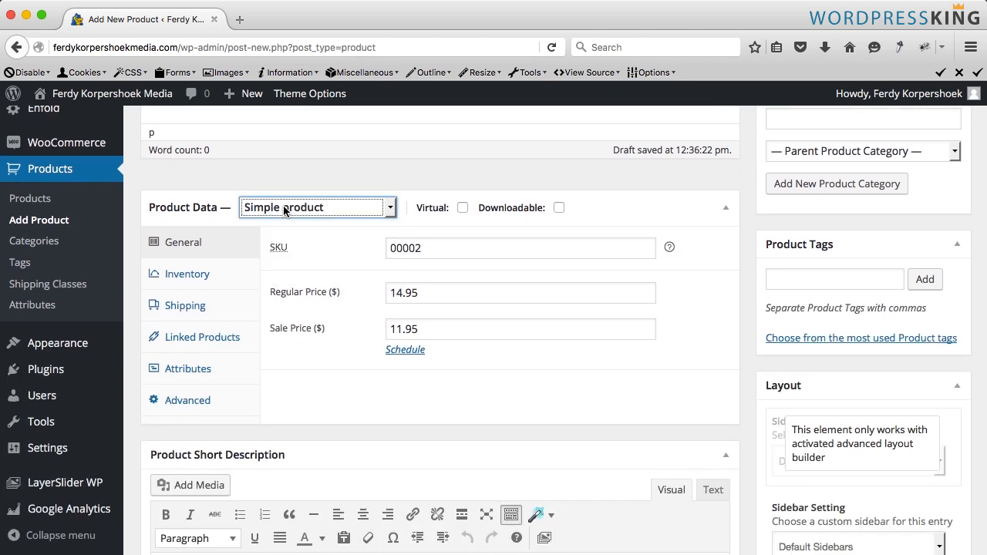
pyautogui.click(284, 211)
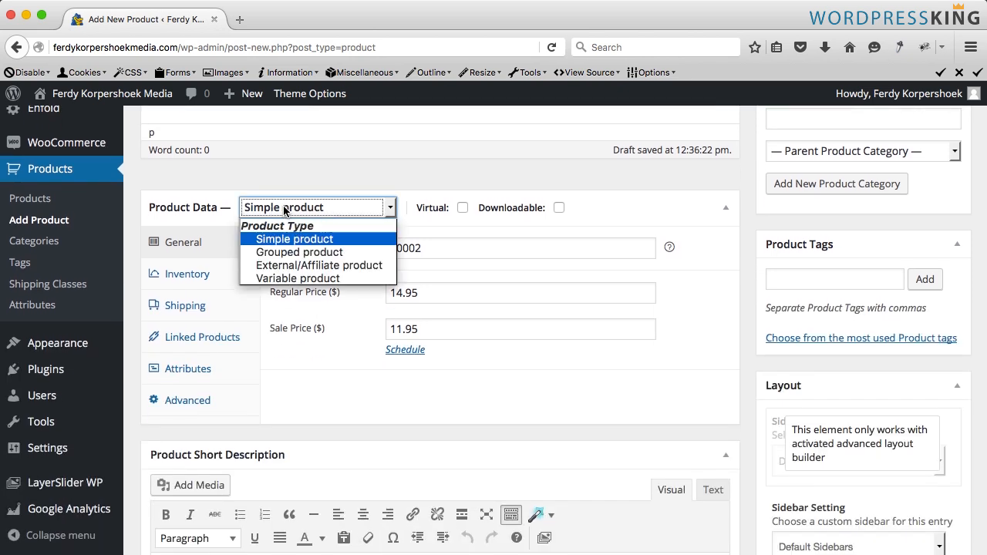
pyautogui.click(311, 280)
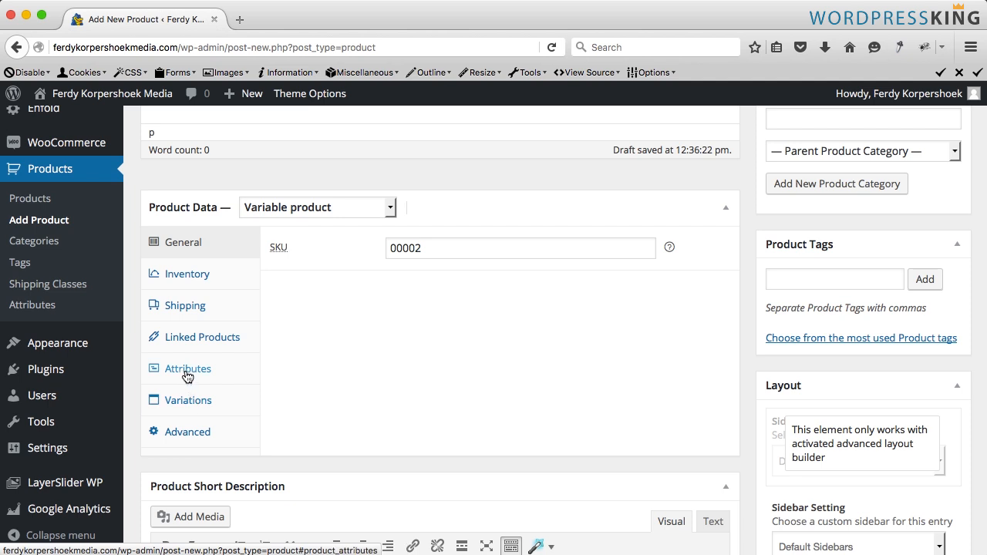
# - Add a custom attribute named Size: with values Small | Medium | Large | Extra Large, used for variations
pyautogui.click(189, 371)
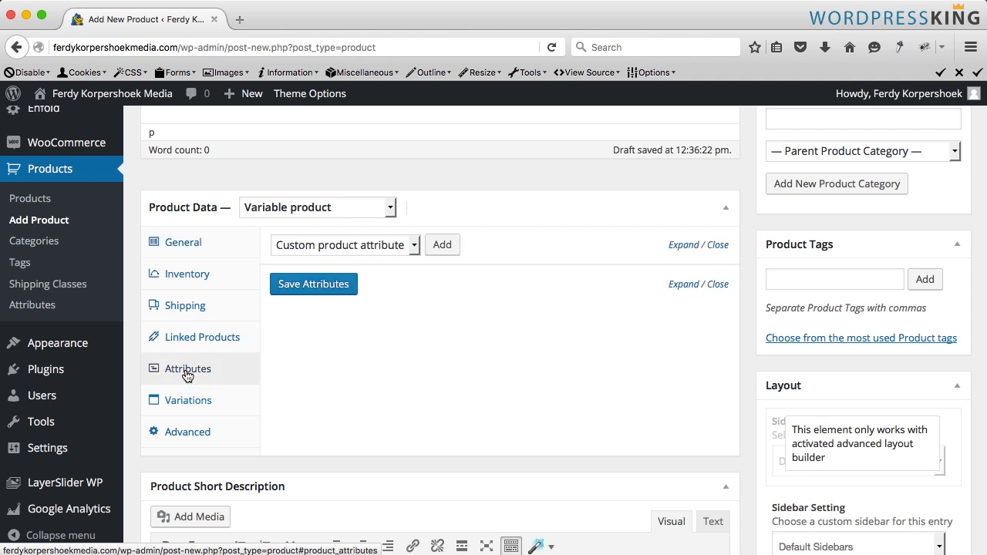
pyautogui.click(441, 248)
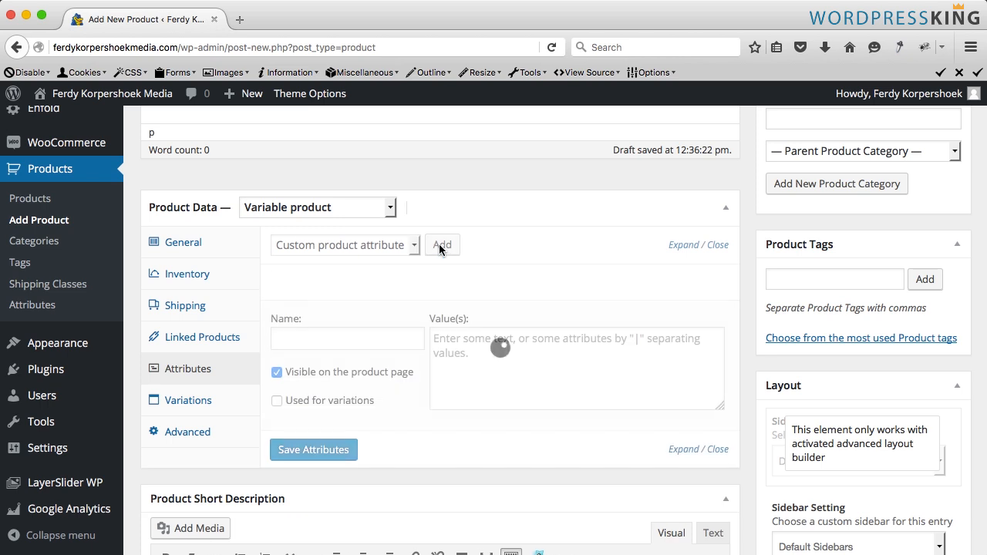
pyautogui.click(310, 337)
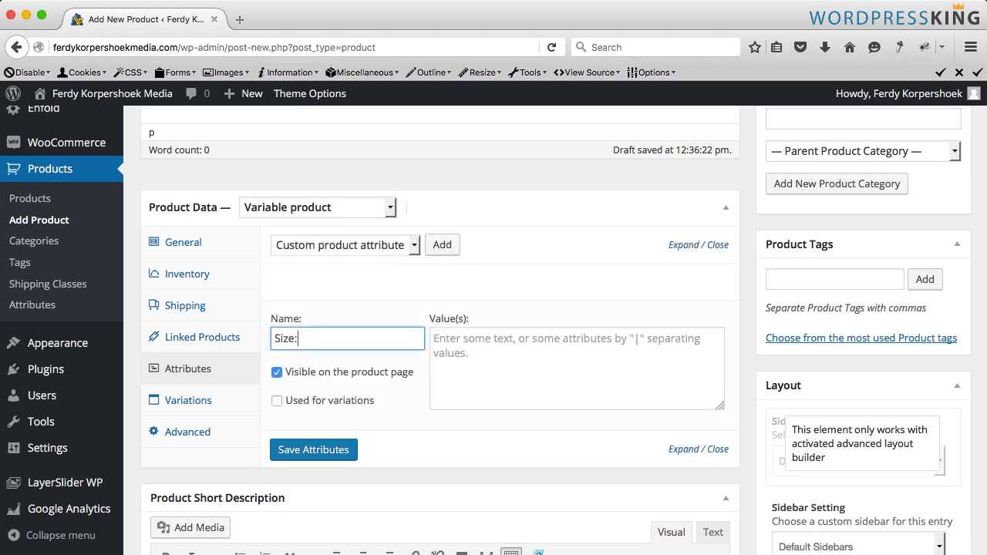
pyautogui.click(484, 347)
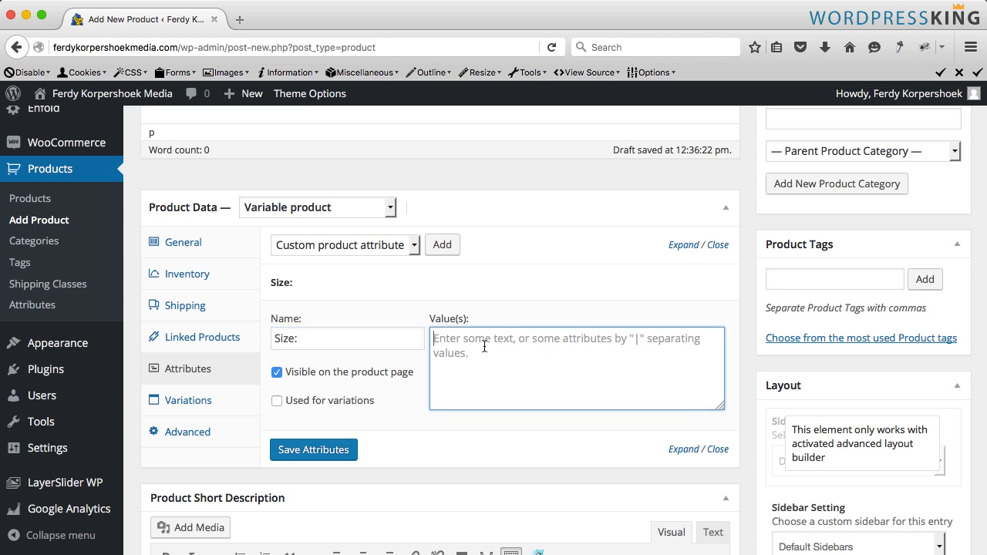
pyautogui.write('Small |')
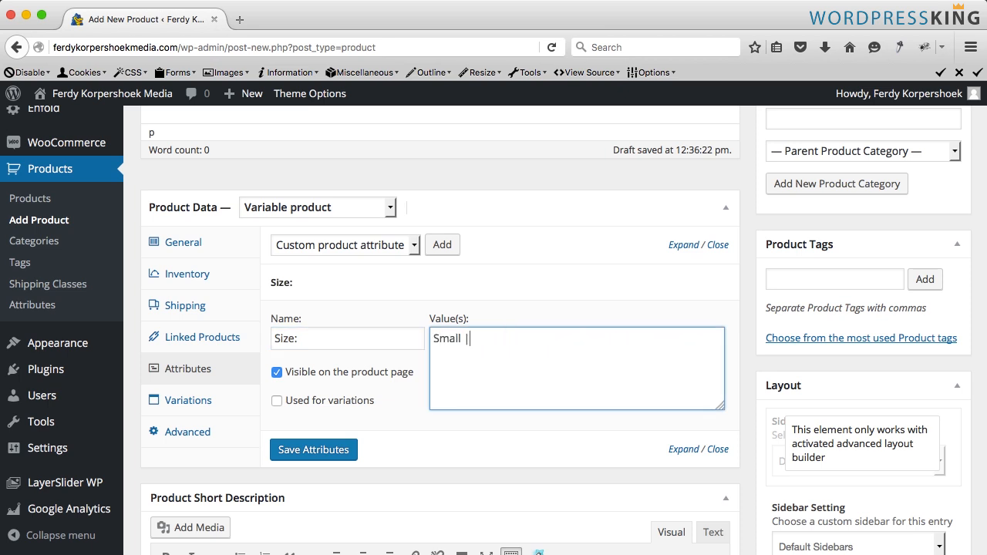
pyautogui.write(' Medium | L')
pyautogui.write('arge | Extra Large')
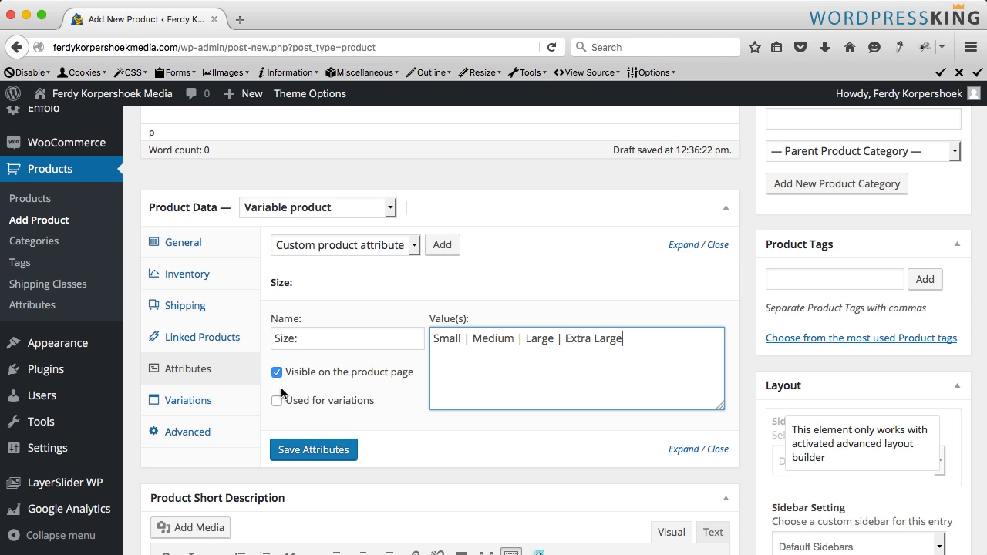
pyautogui.click(276, 402)
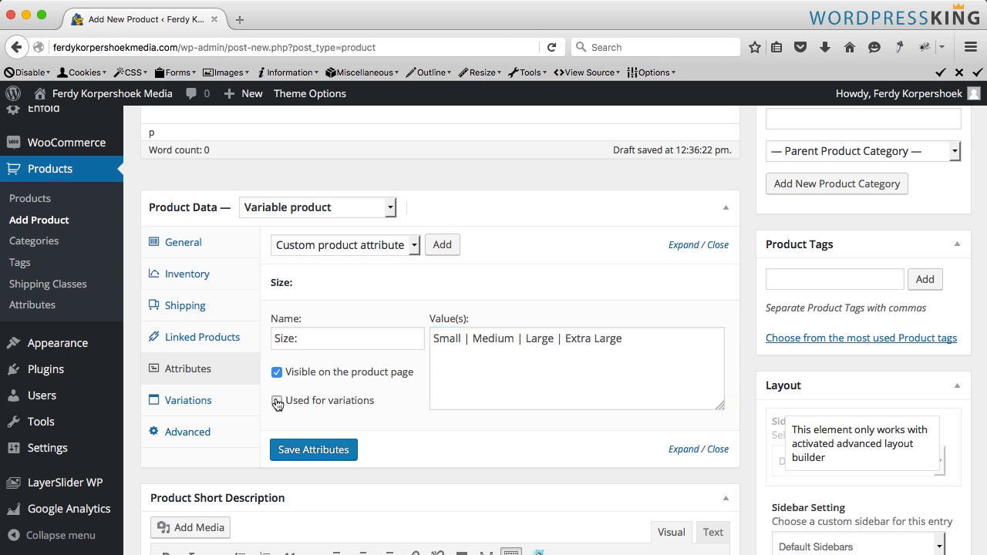
# - Save the Size attribute and add a second custom product attribute named Color:
pyautogui.click(309, 450)
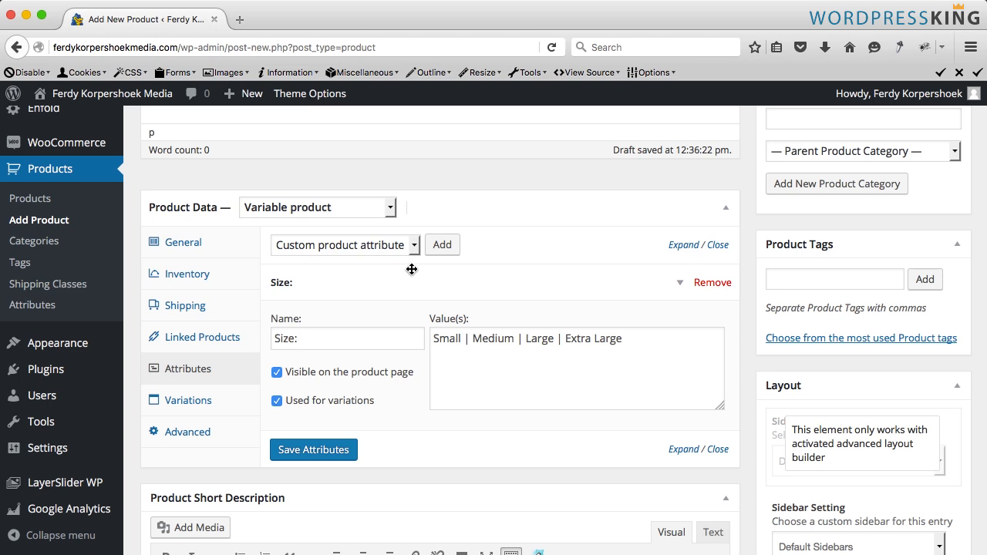
pyautogui.click(442, 245)
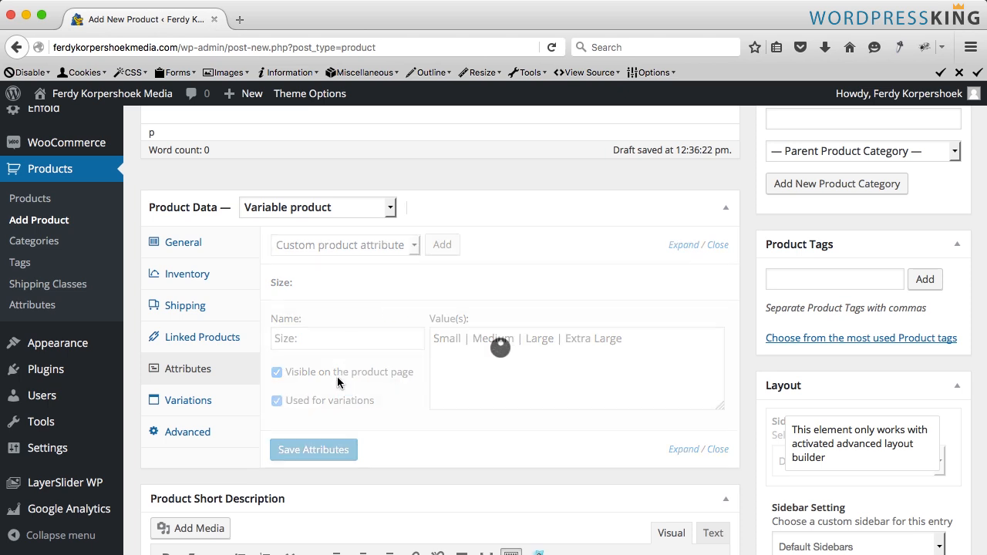
pyautogui.click(290, 502)
pyautogui.write('Color:')
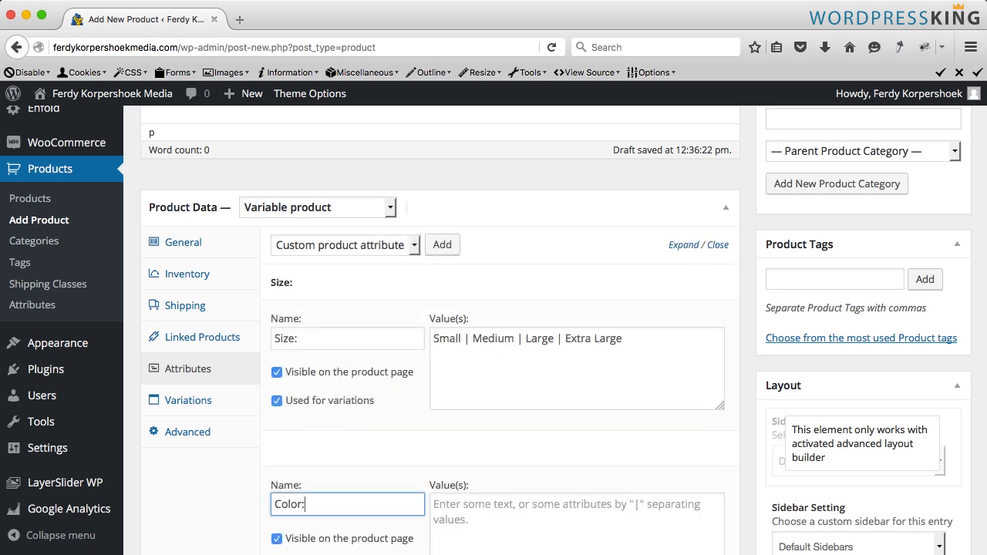
pyautogui.click(433, 505)
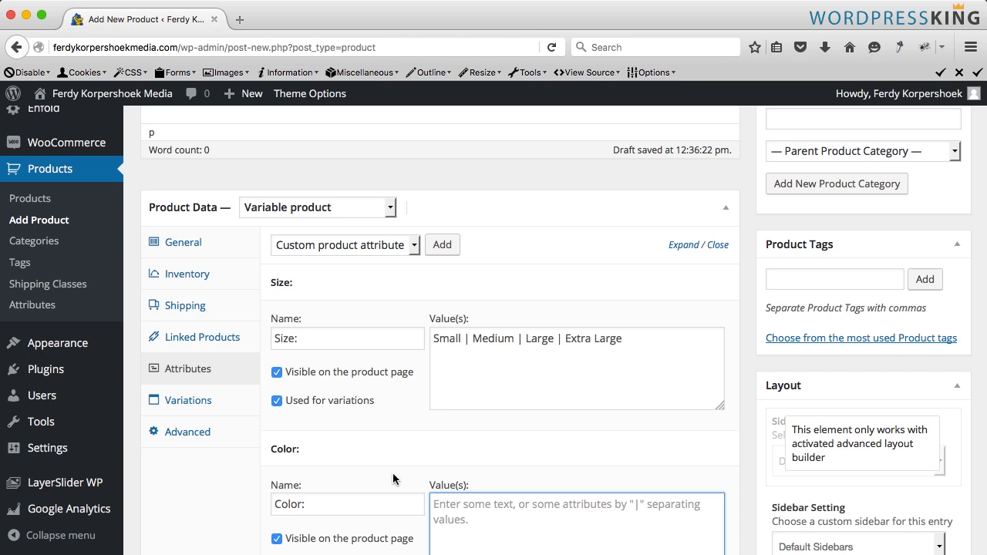
# - Give the Color: attribute the values Black | White, mark it used for variations, and save the attributes
pyautogui.scroll(-3, 448, 450)
pyautogui.write('Black | White')
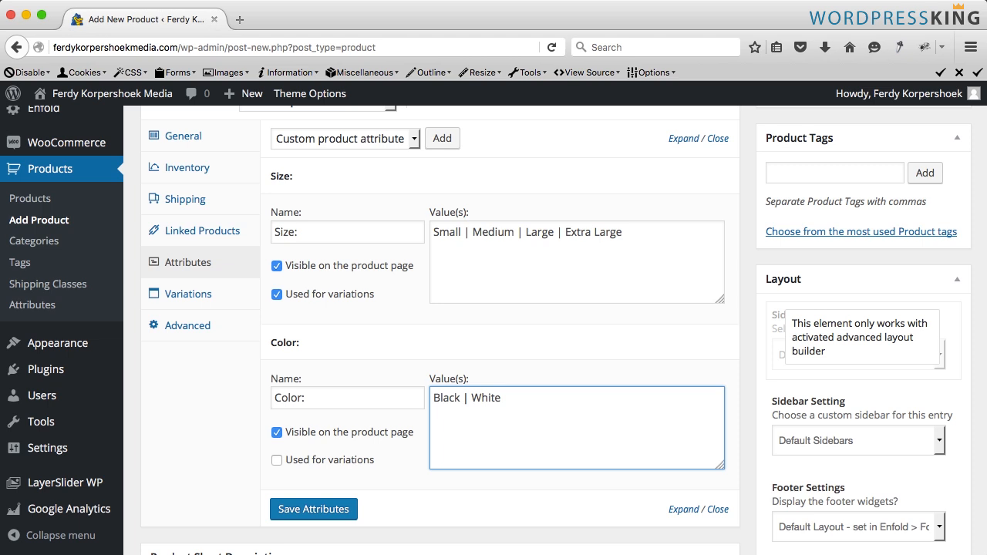
pyautogui.click(276, 460)
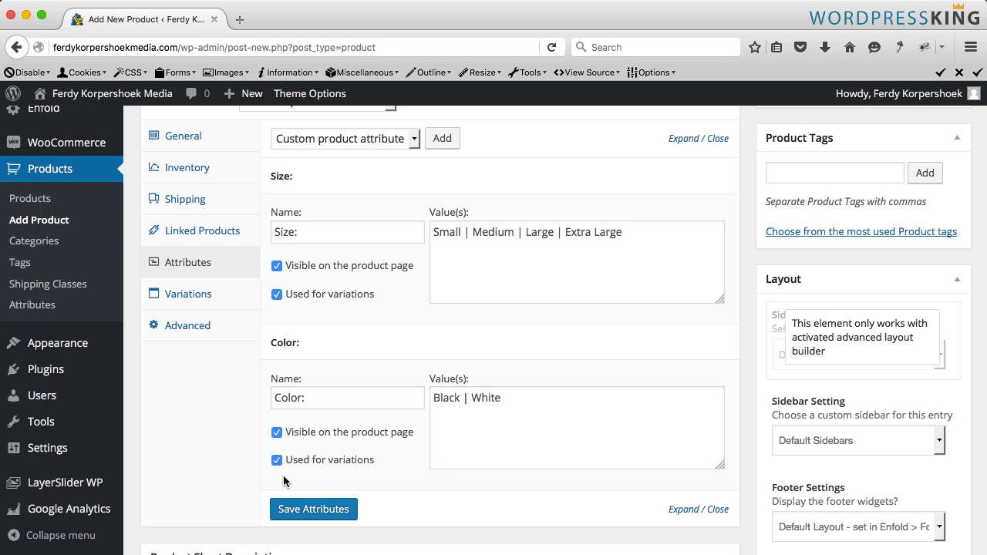
pyautogui.click(309, 509)
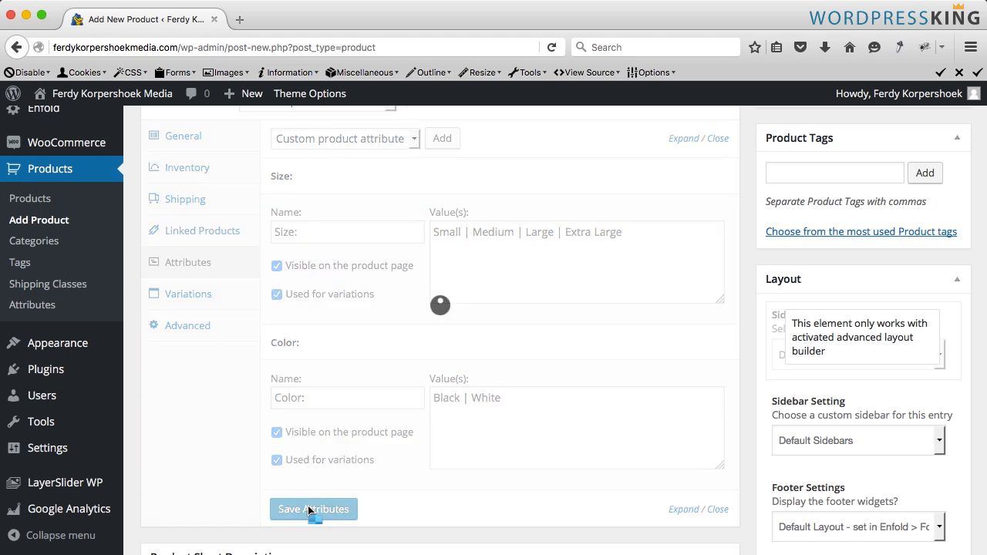
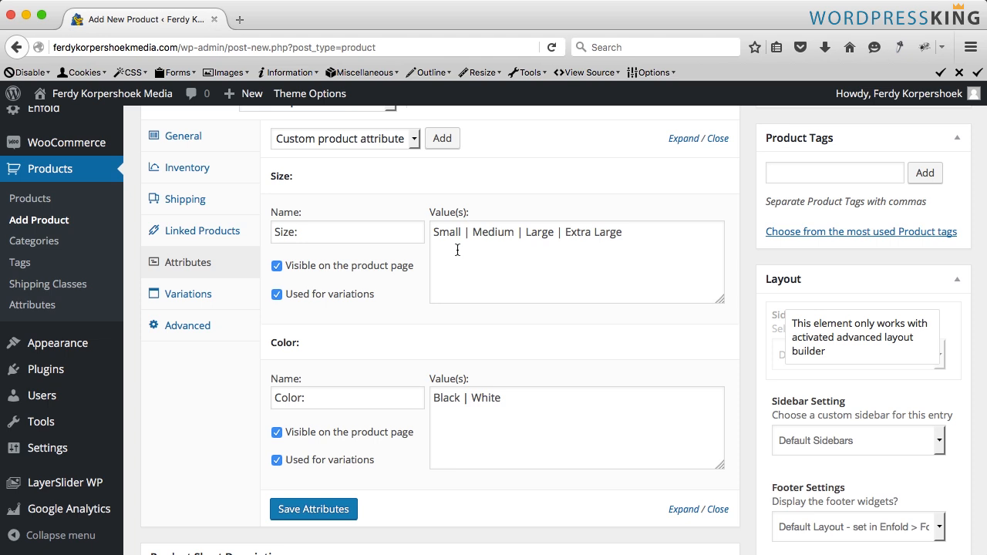
# - Create variations from all attributes for the variable T-shirt product in the Variations section
pyautogui.click(188, 295)
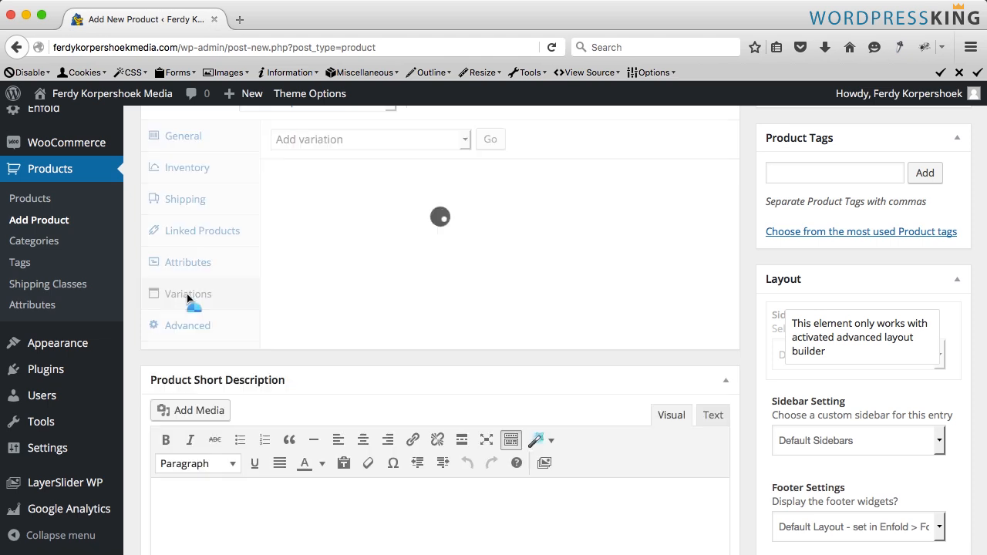
pyautogui.click(331, 191)
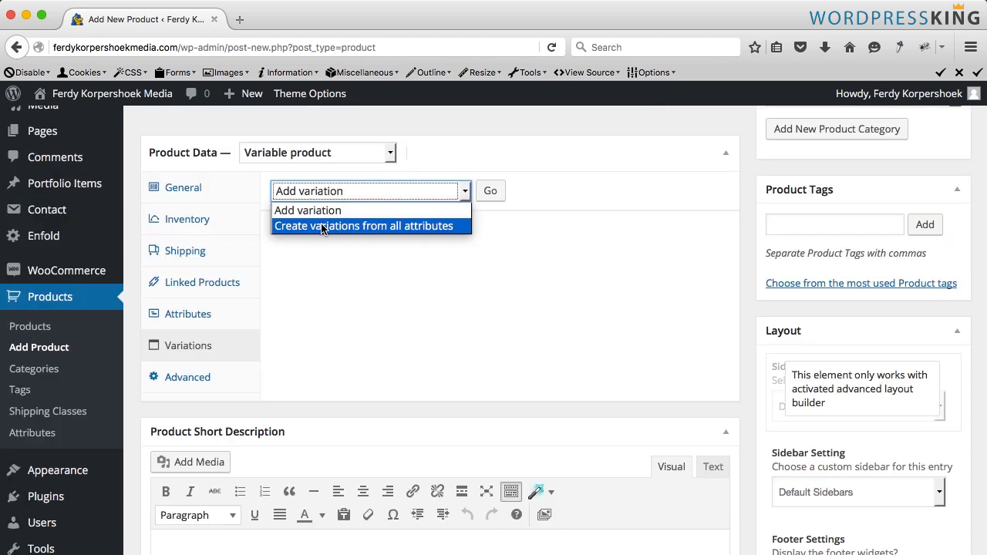
pyautogui.click(411, 228)
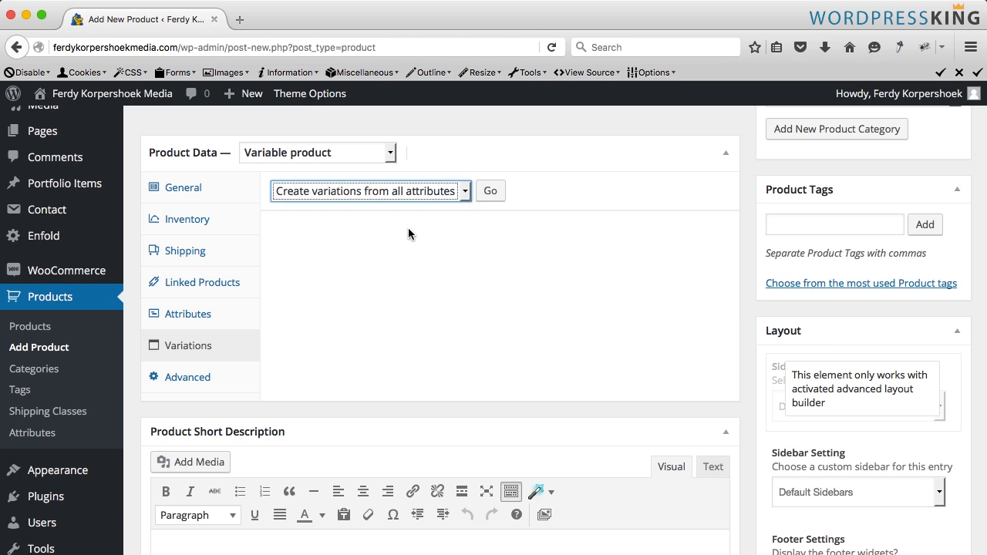
pyautogui.click(494, 194)
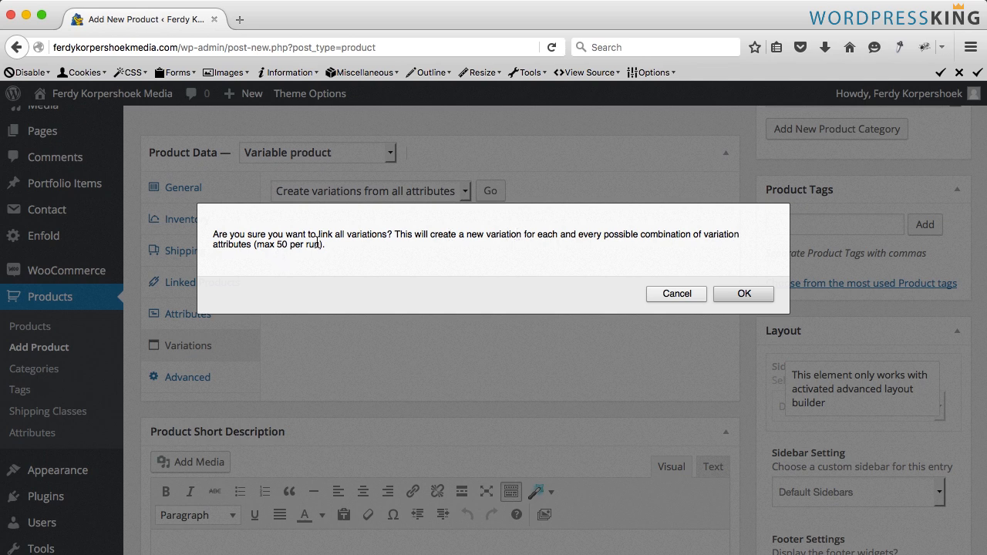
pyautogui.click(758, 299)
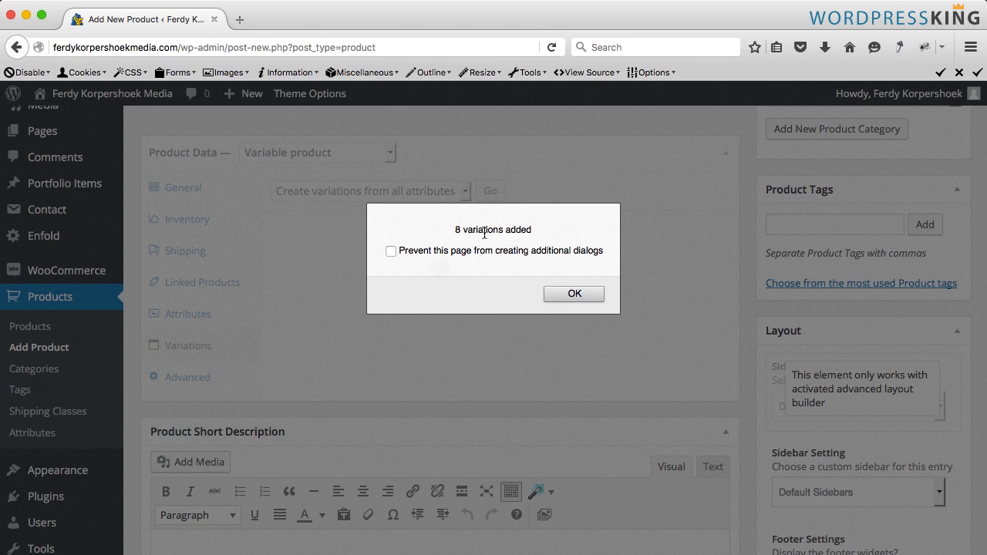
pyautogui.click(573, 294)
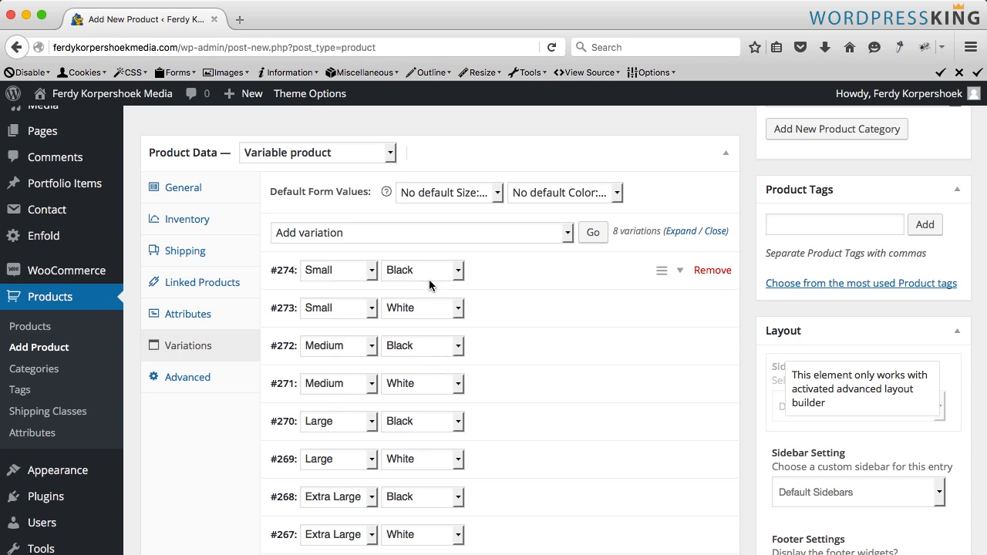
# - Expand all variations and look through their fields
pyautogui.click(678, 233)
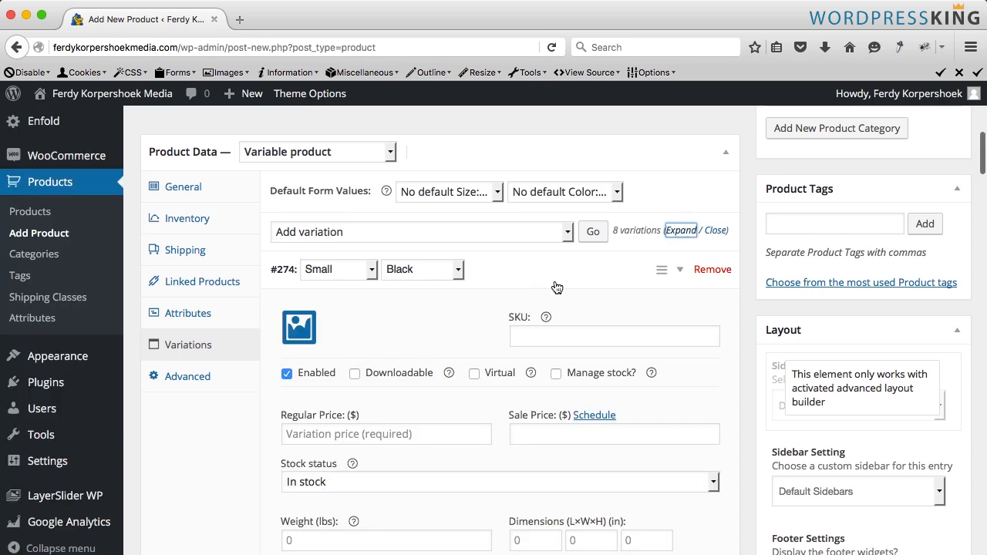
pyautogui.scroll(-2, 506, 288)
pyautogui.scroll(-15, 509, 289)
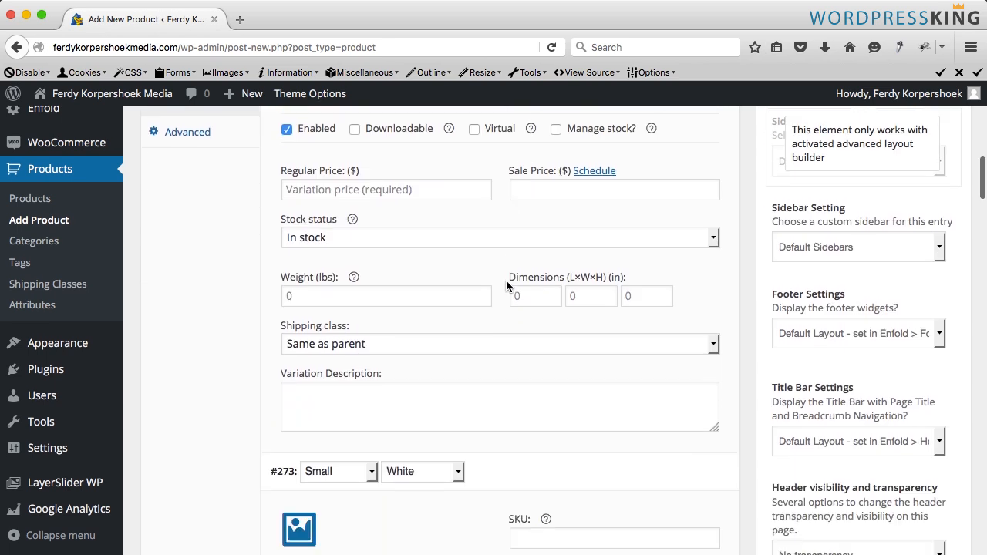
pyautogui.scroll(-5, 506, 280)
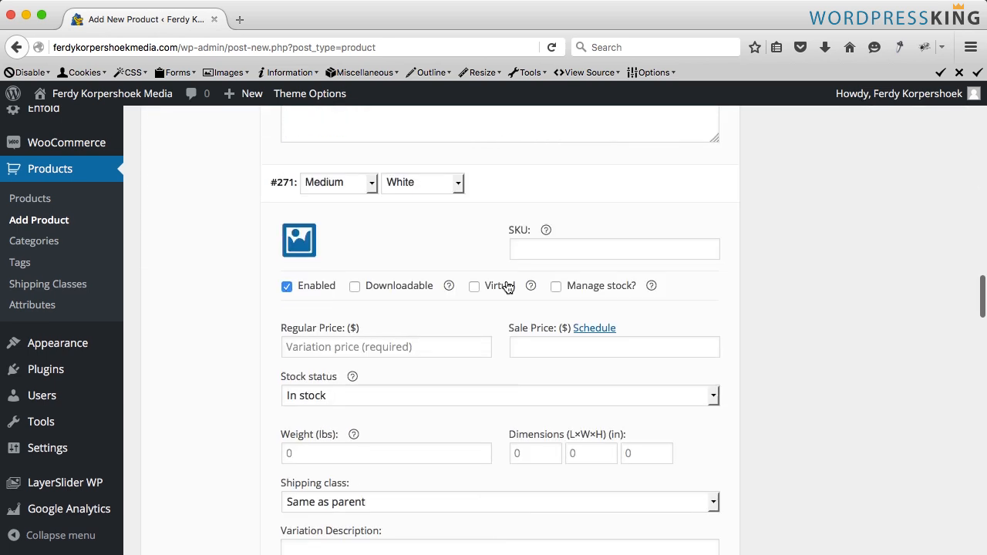
pyautogui.scroll(15, 505, 280)
pyautogui.scroll(7, 508, 288)
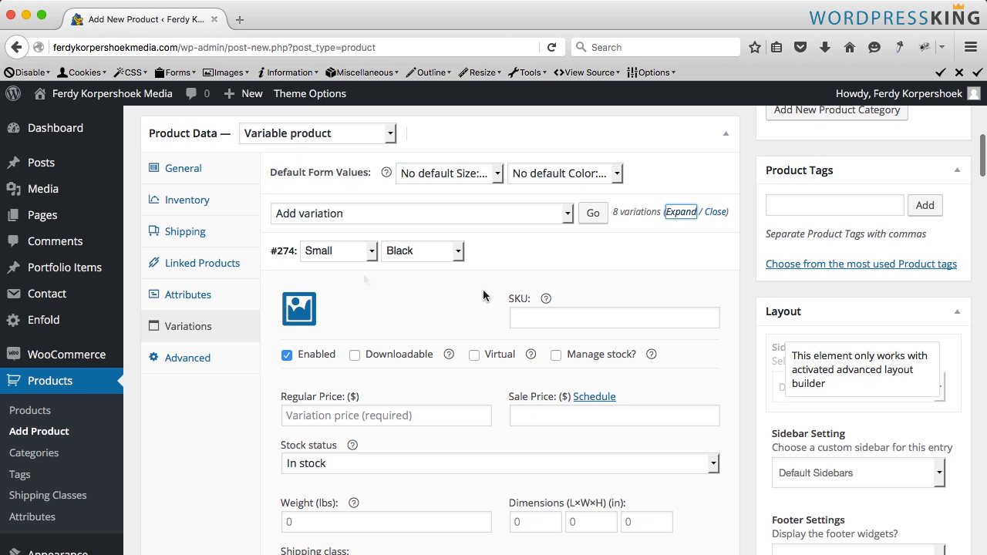
pyautogui.scroll(-1, 420, 299)
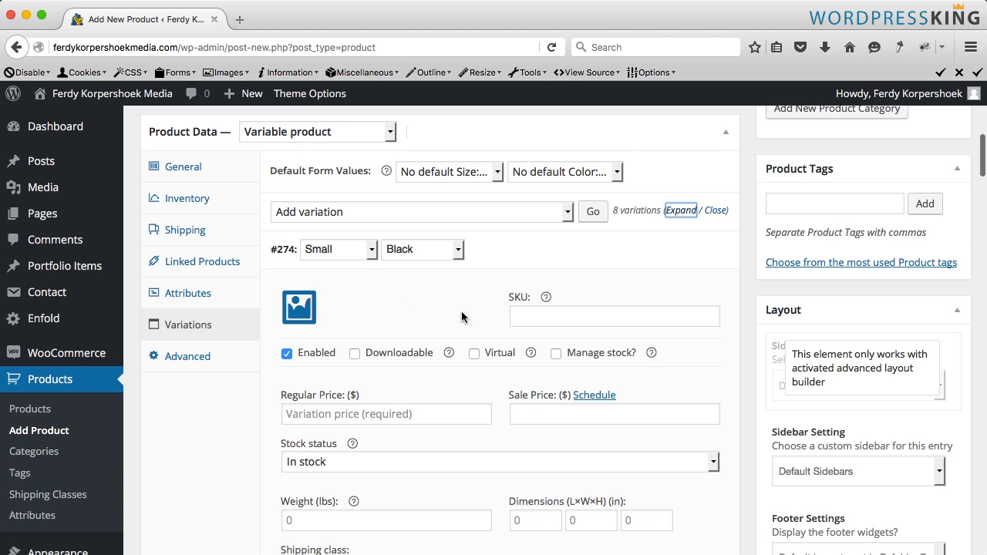
# - Set the SKU of the Small Black variation to 000031 and of the Small White variation to 000032
pyautogui.click(554, 318)
pyautogui.write('000031')
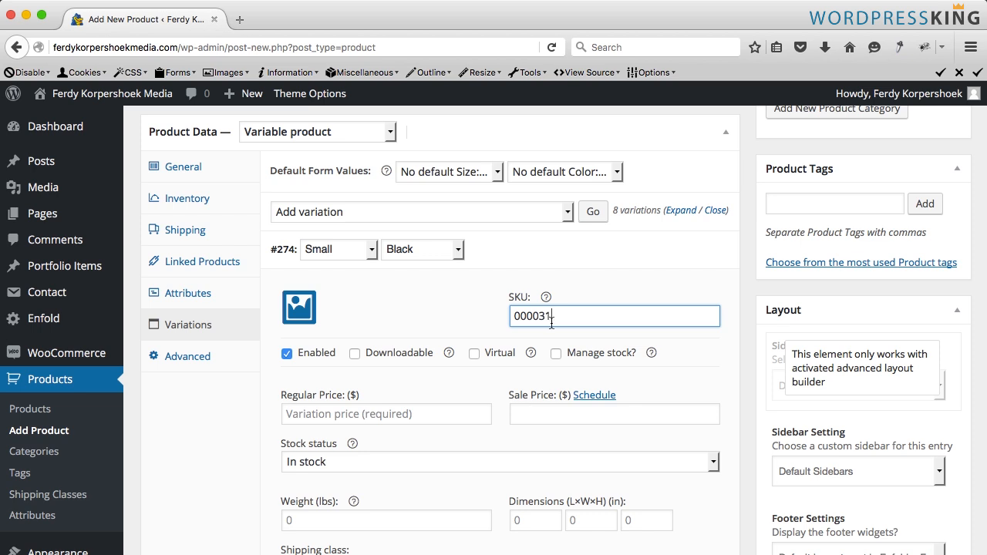
pyautogui.moveTo(545, 316); pyautogui.dragTo(498, 311)
pyautogui.hotkey('ctrl', 'c')
pyautogui.scroll(-10, 593, 318)
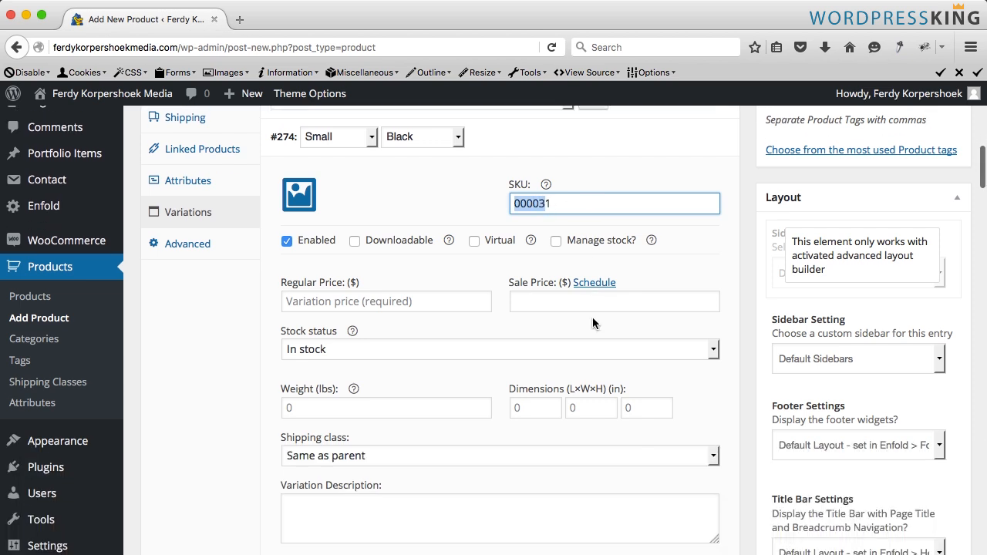
pyautogui.click(579, 370)
pyautogui.hotkey('ctrl', 'v')
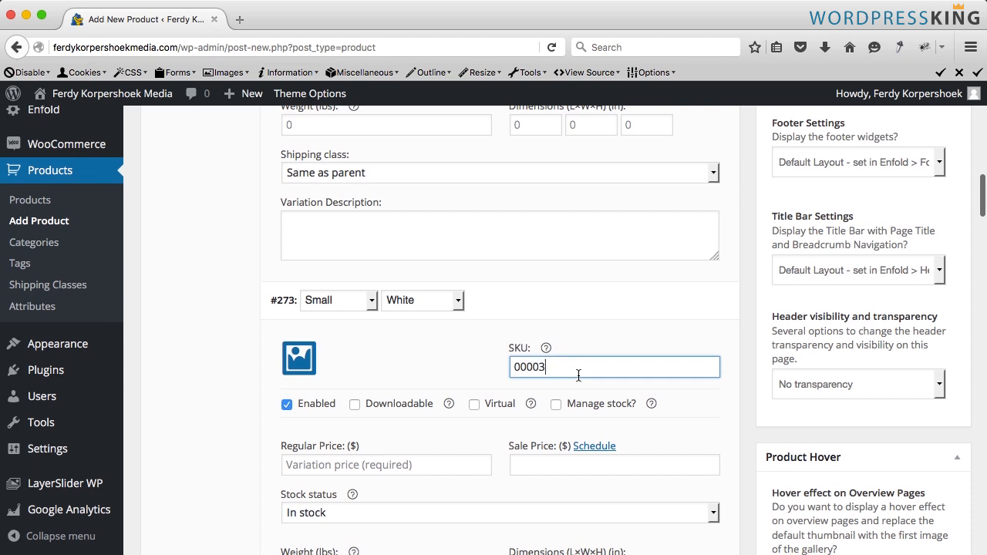
pyautogui.write('2')
# - Set the SKU of the Medium Black variation to 000033 and of the Medium White variation to 000034
pyautogui.scroll(-7, 578, 373)
pyautogui.scroll(-4, 541, 408)
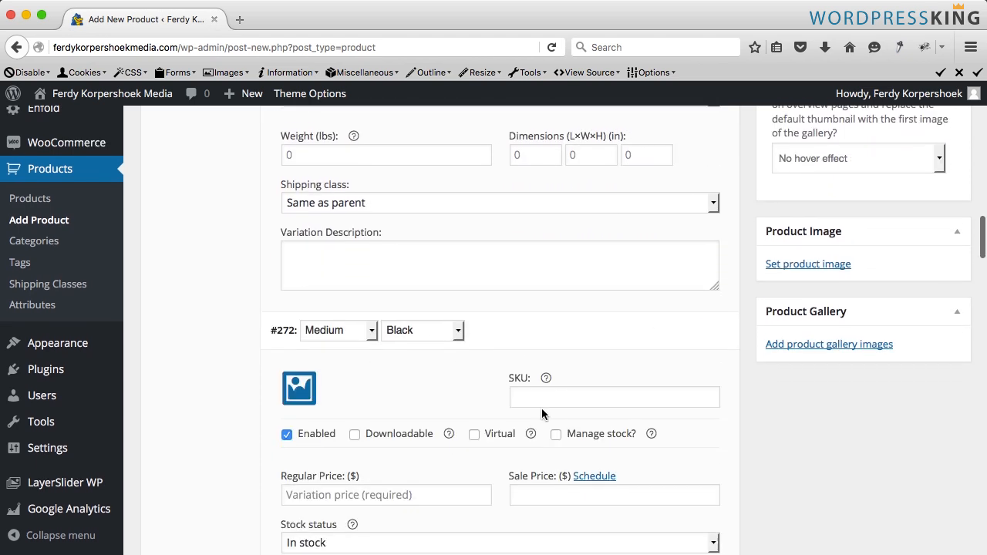
pyautogui.click(542, 395)
pyautogui.hotkey('ctrl', 'v')
pyautogui.write('3')
pyautogui.scroll(-2, 550, 399)
pyautogui.scroll(-9, 549, 392)
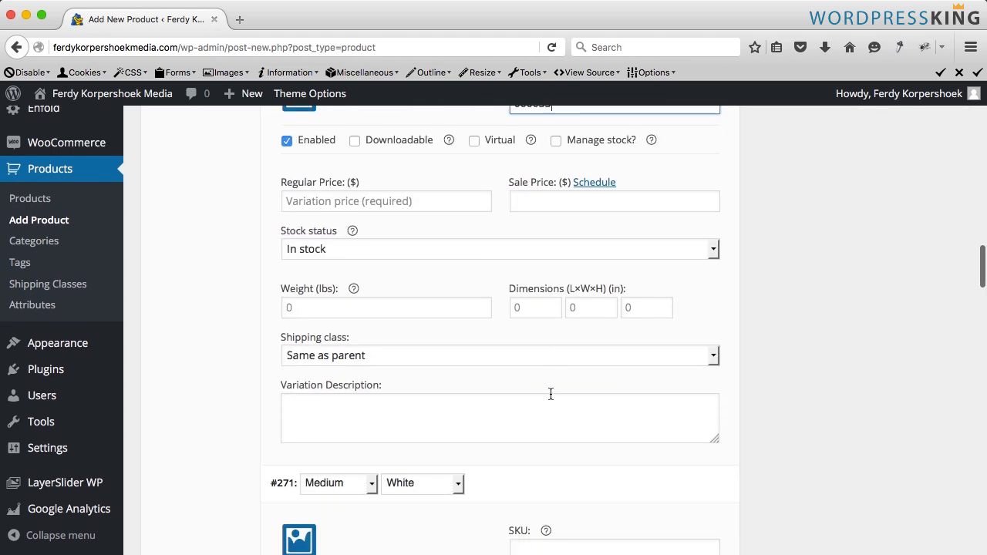
pyautogui.click(548, 382)
pyautogui.hotkey('ctrl', 'v')
pyautogui.write('4')
# - Set the SKU of the Large Black variation to 000035 and of the Large White variation to 000036
pyautogui.scroll(-10, 548, 386)
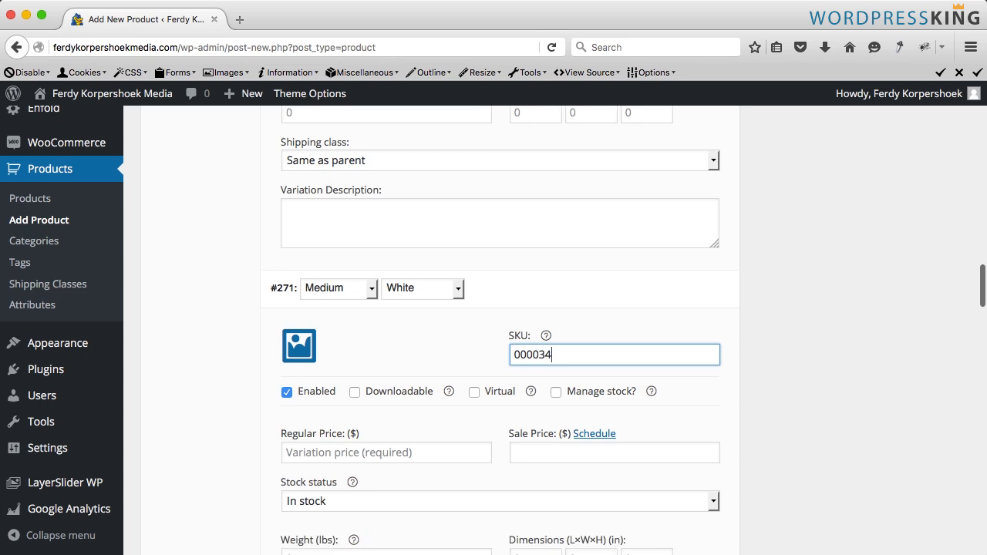
pyautogui.click(546, 427)
pyautogui.hotkey('ctrl', 'v')
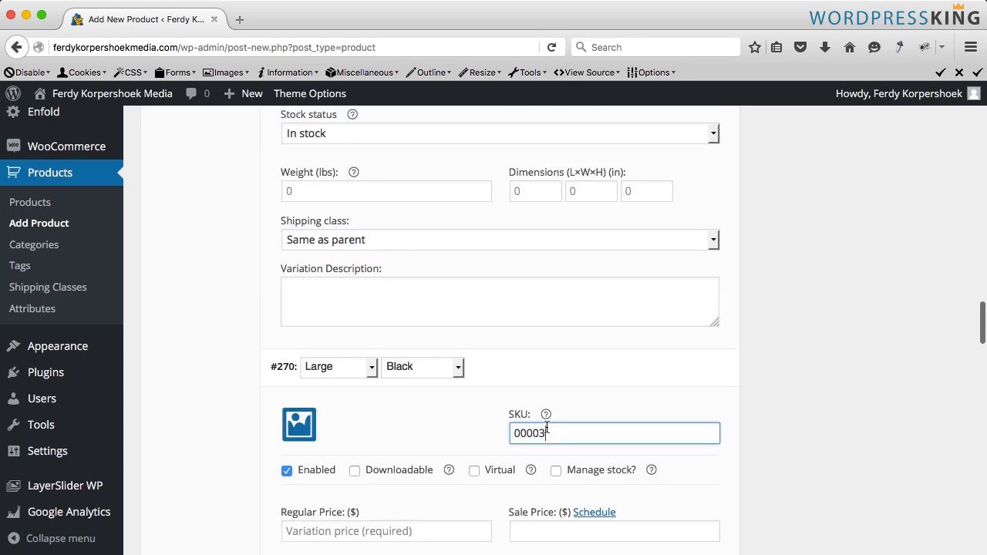
pyautogui.write('5')
pyautogui.scroll(-10, 547, 427)
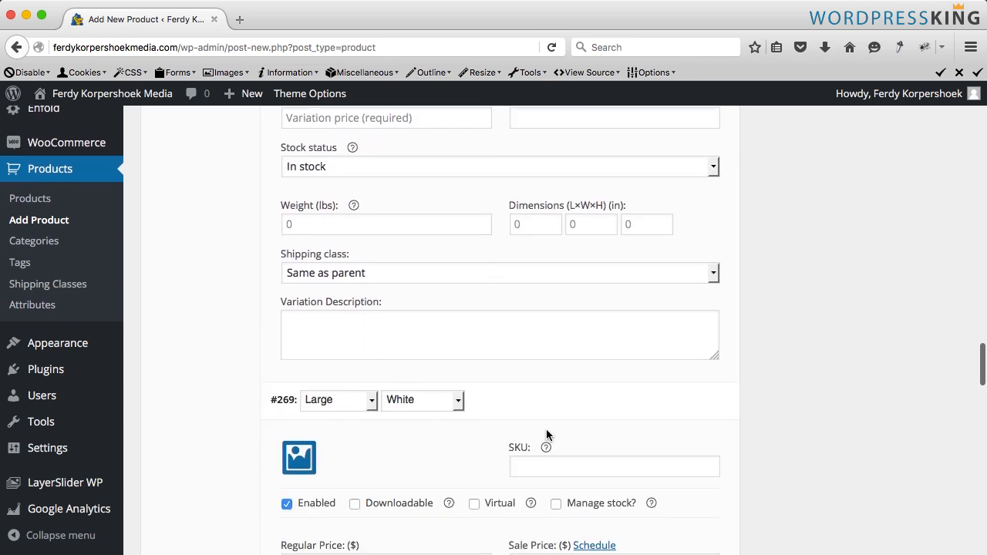
pyautogui.click(543, 455)
pyautogui.hotkey('ctrl', 'v')
pyautogui.write('6')
# - Set the Extra Large Black variation's SKU to 000037 and paste the SKU prefix into the Extra Large White variation
pyautogui.scroll(-5, 544, 454)
pyautogui.scroll(-5, 531, 462)
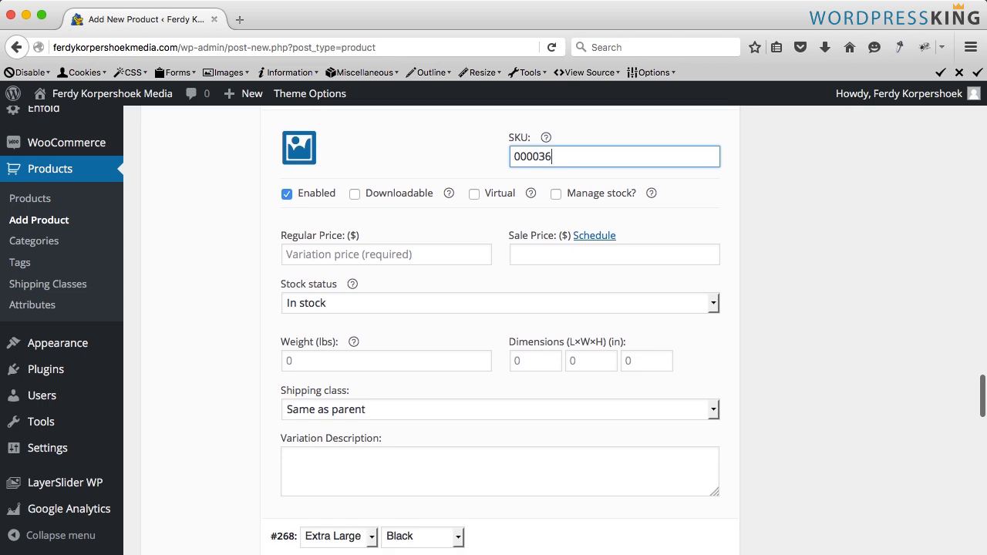
pyautogui.click(532, 461)
pyautogui.hotkey('ctrl', 'v')
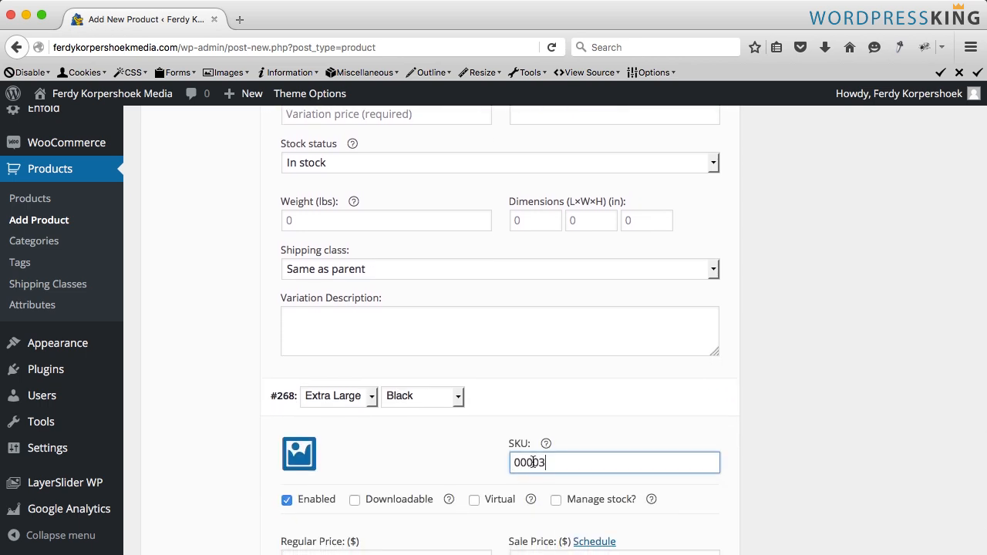
pyautogui.write('6')
pyautogui.scroll(-10, 532, 462)
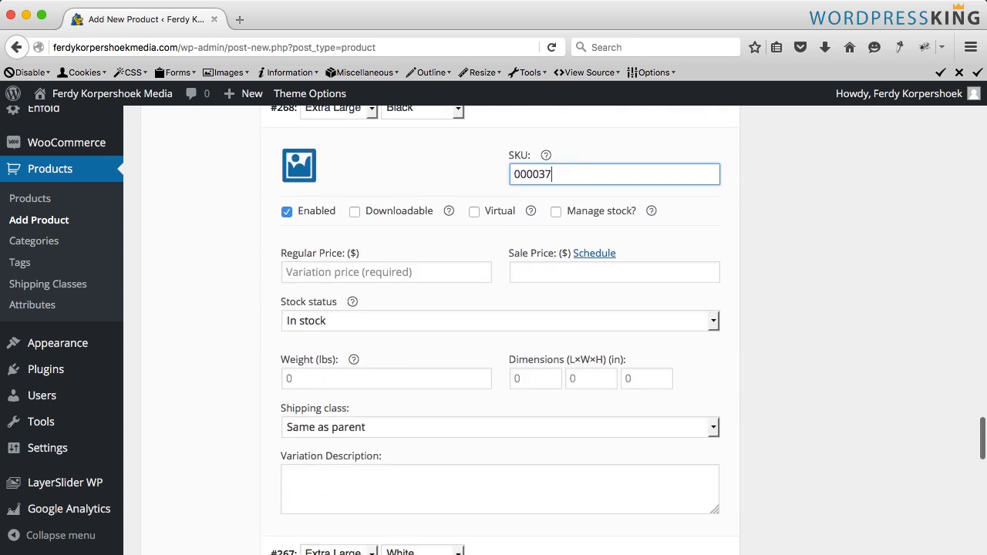
pyautogui.click(540, 434)
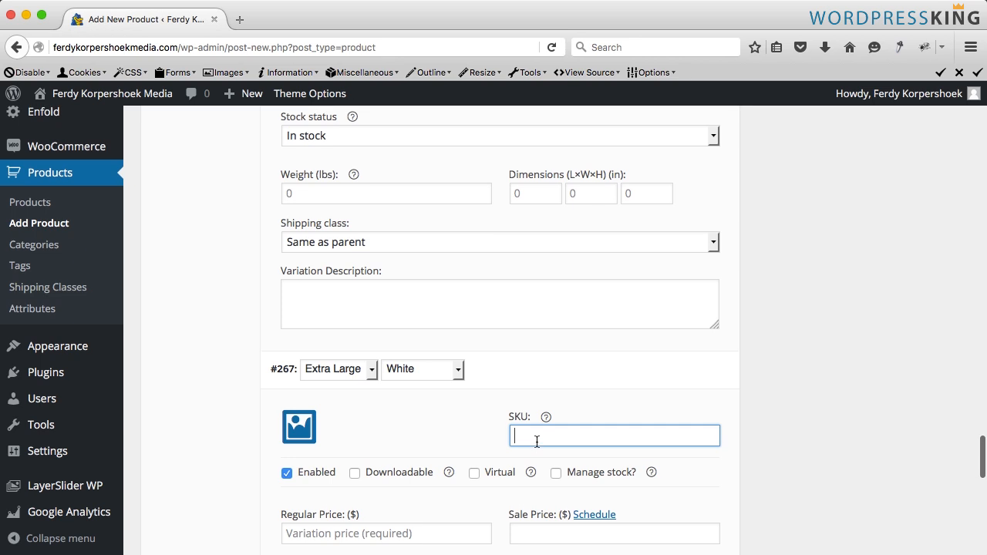
pyautogui.hotkey('ctrl', 'v')
# - Upload the T-shirt Black-Front, White-Back and White-Front images from the Webshop › 2. T-shirts folder as the Small Black variation image
pyautogui.scroll(10, 575, 437)
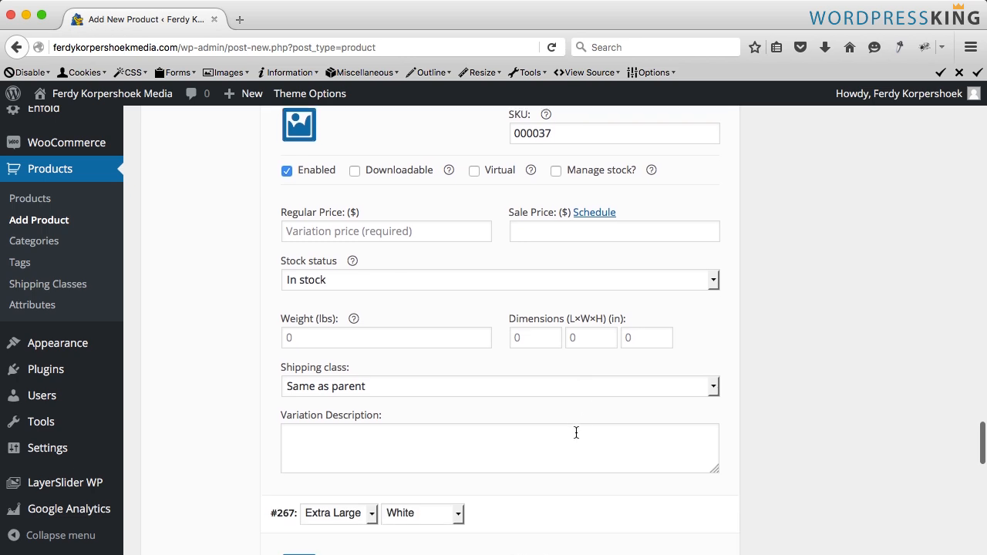
pyautogui.scroll(15, 575, 437)
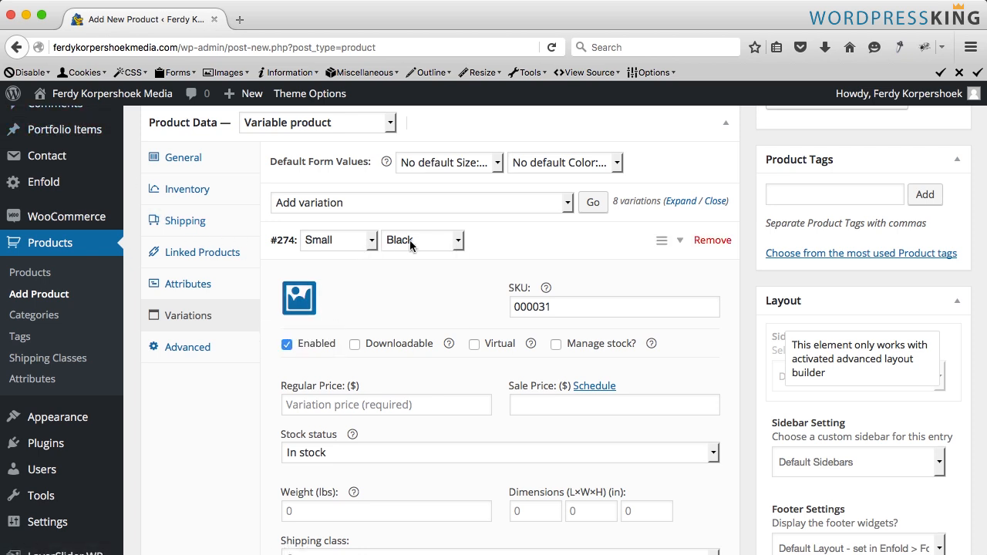
pyautogui.click(302, 302)
pyautogui.click(64, 158)
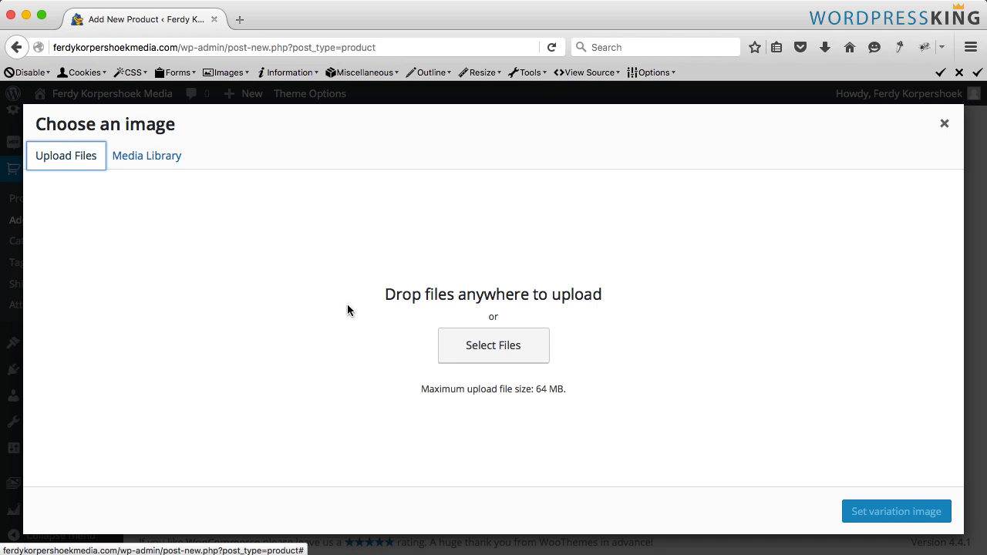
pyautogui.click(471, 347)
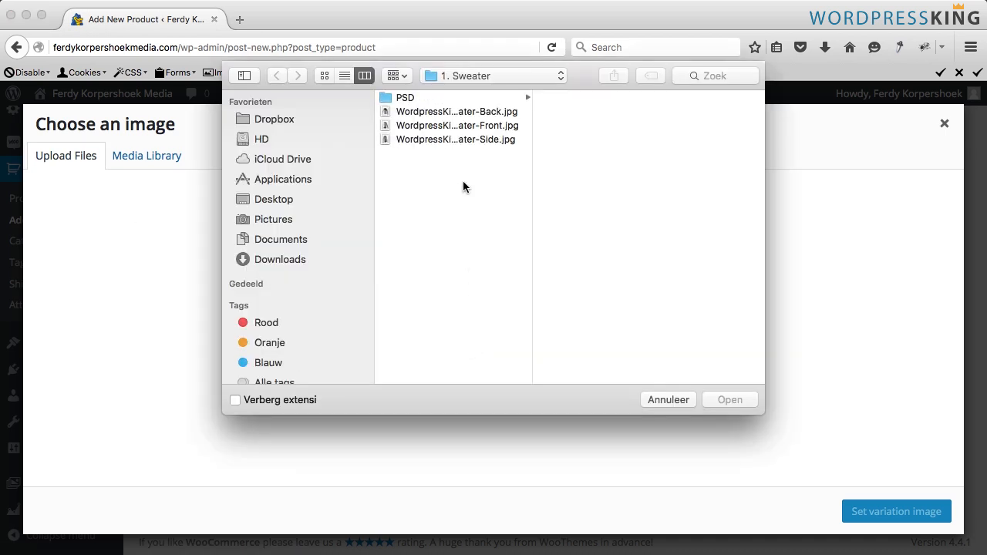
pyautogui.click(458, 76)
pyautogui.click(462, 88)
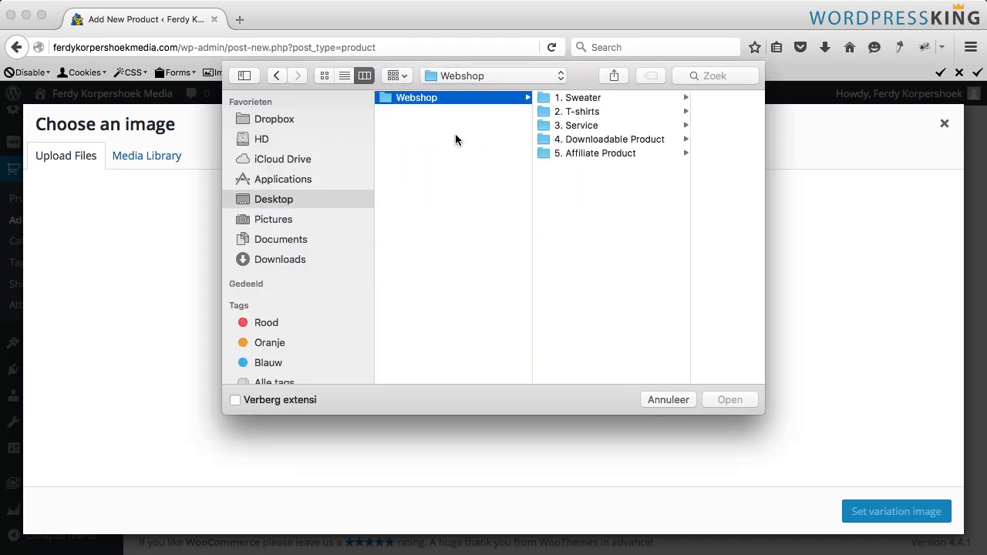
pyautogui.click(574, 114)
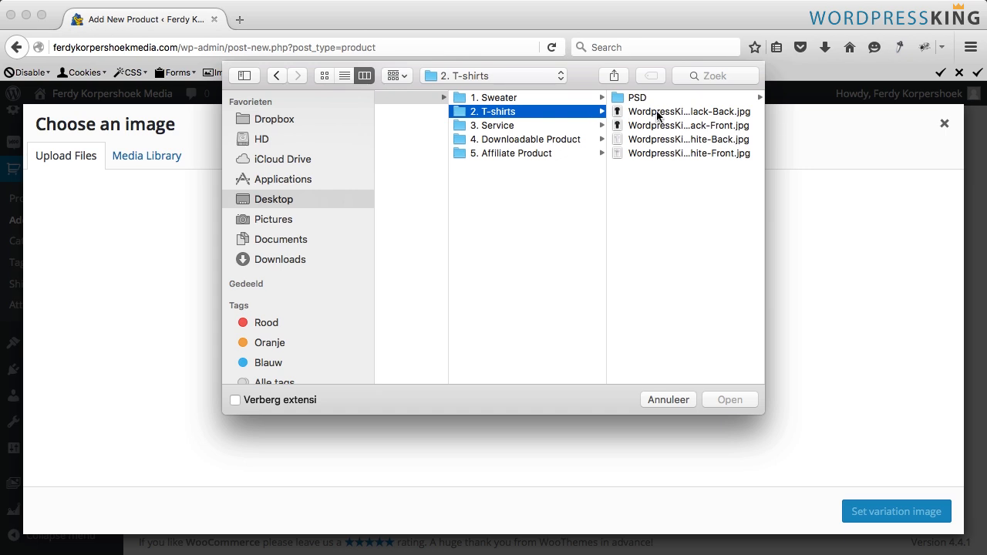
pyautogui.click(659, 114)
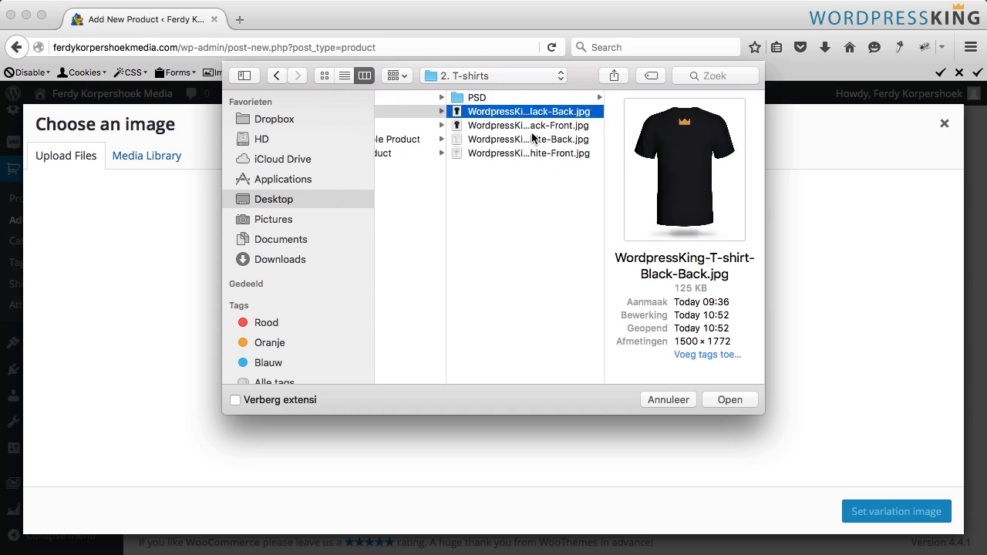
pyautogui.press('Down')
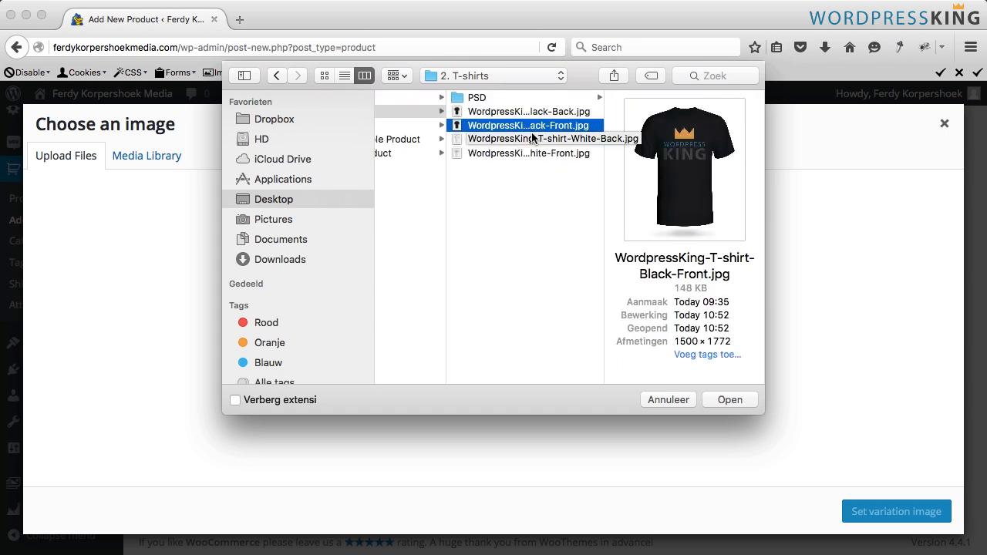
pyautogui.press('Down')
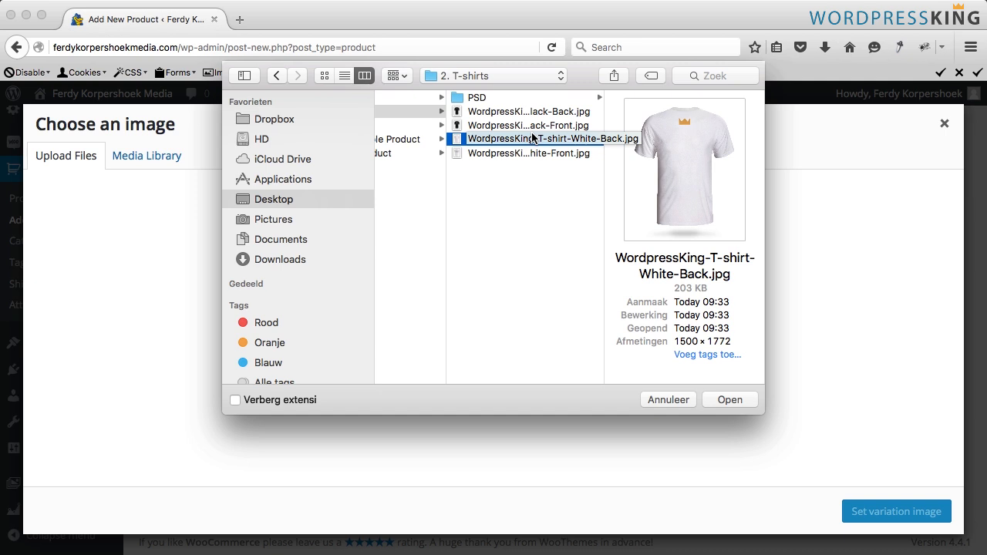
pyautogui.press('Down')
pyautogui.hotkey('shift', 'Up')
pyautogui.hotkey('shift', 'Up')
pyautogui.hotkey('shift', 'Up')
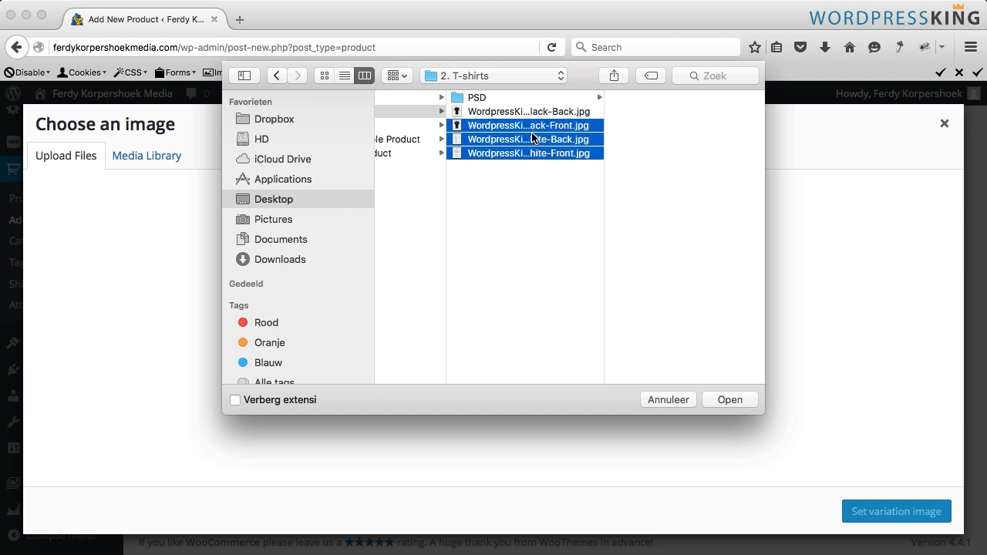
pyautogui.click(724, 394)
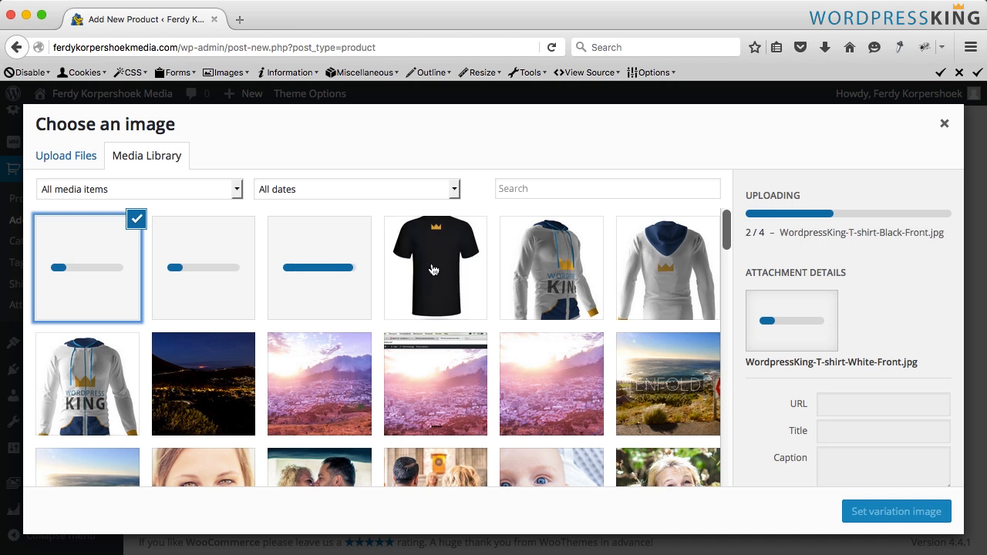
# - Edit the titles and alt text of the uploaded T-shirt images, then set Black-Front as the Small Black variation image
pyautogui.click(433, 266)
pyautogui.scroll(-2, 867, 465)
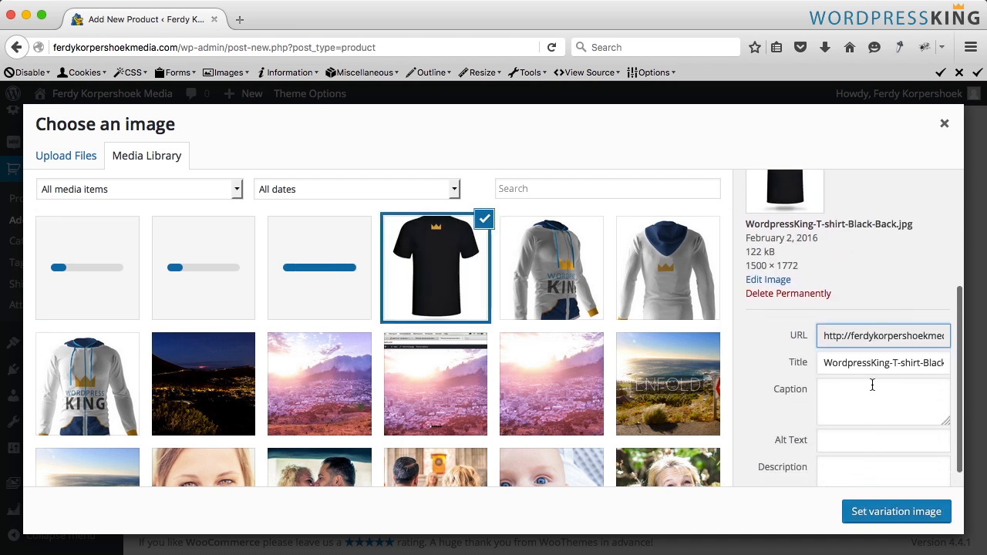
pyautogui.click(891, 362)
pyautogui.press('super+a')
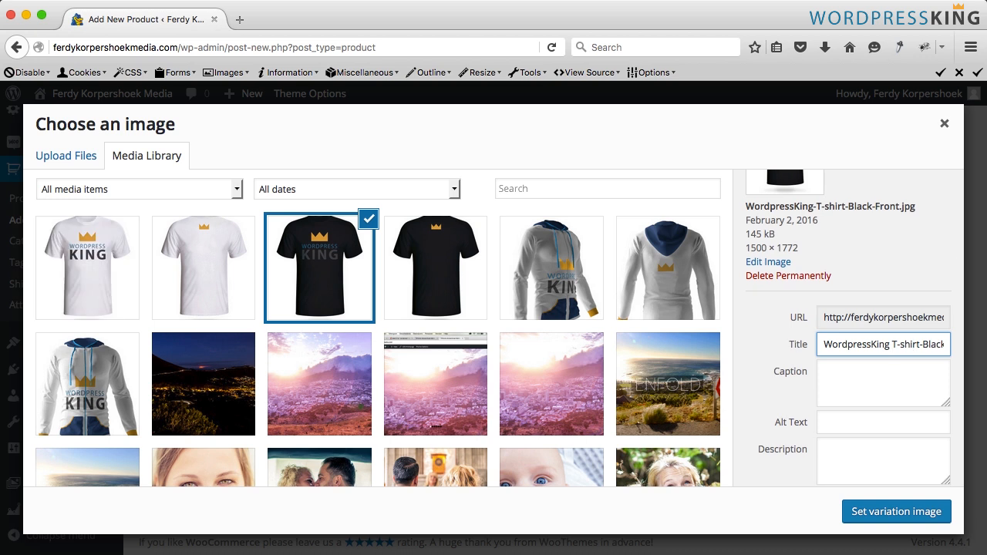
pyautogui.press('Tab')
pyautogui.write('WordpressKing T-shirt White-Front')
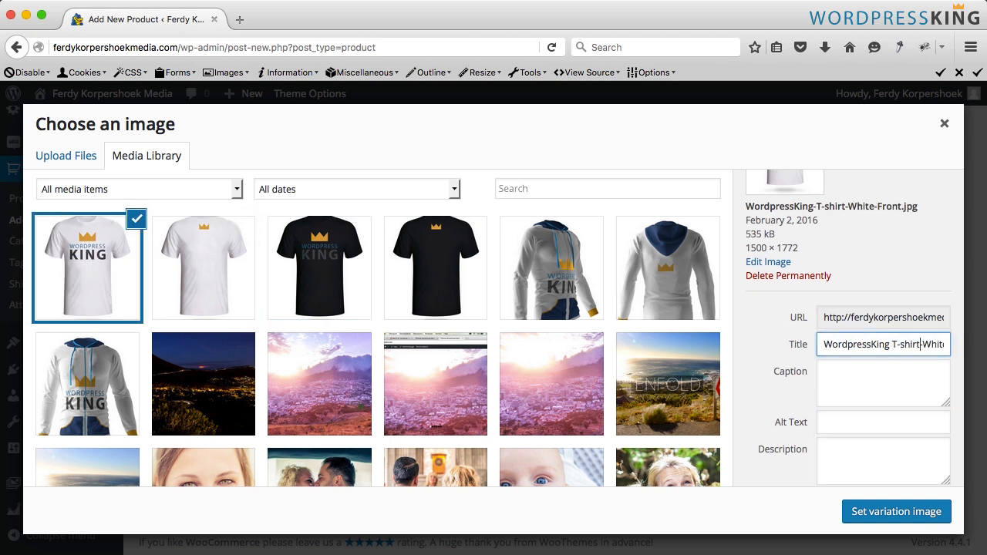
pyautogui.press('Tab')
pyautogui.press('Tab')
pyautogui.write('WordpressKing T-shirt White-Front')
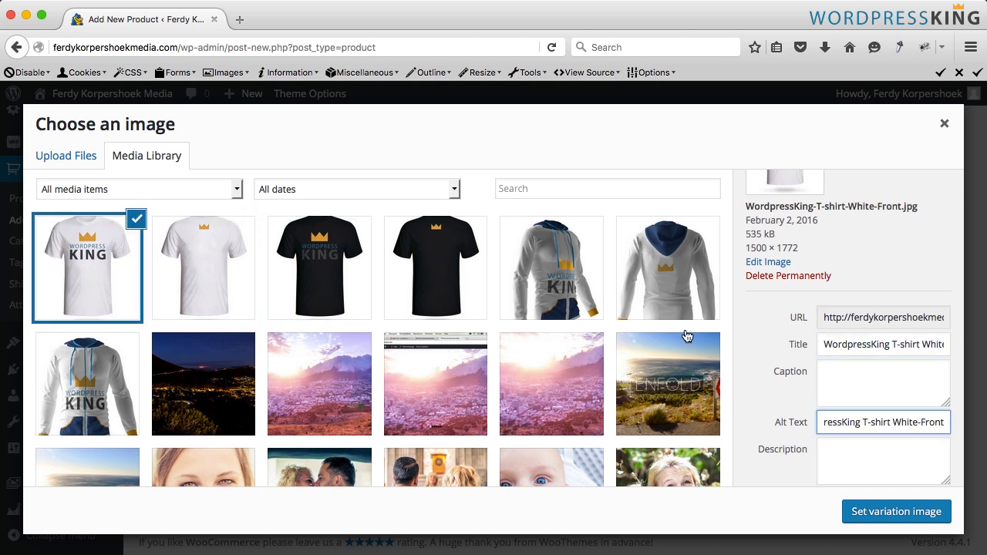
pyautogui.click(311, 278)
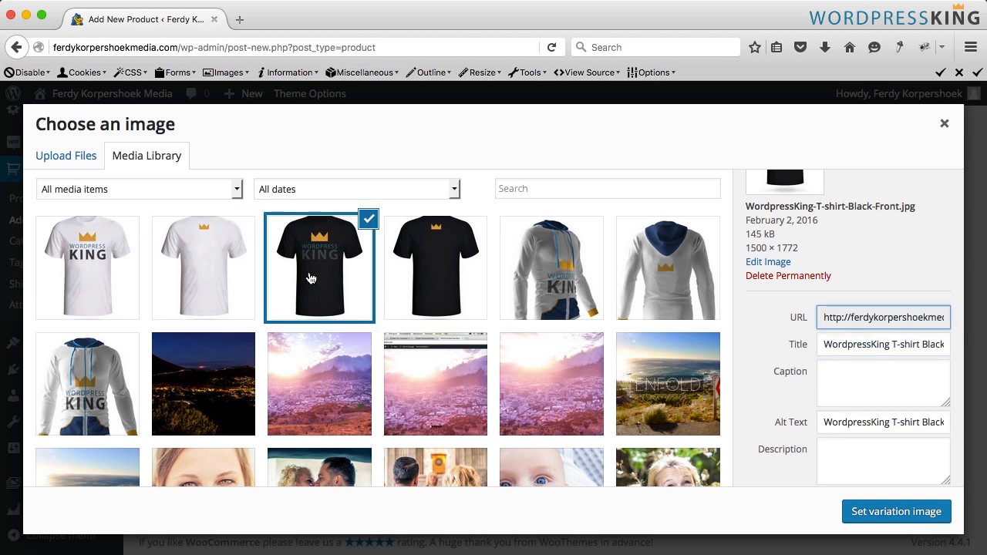
pyautogui.click(896, 513)
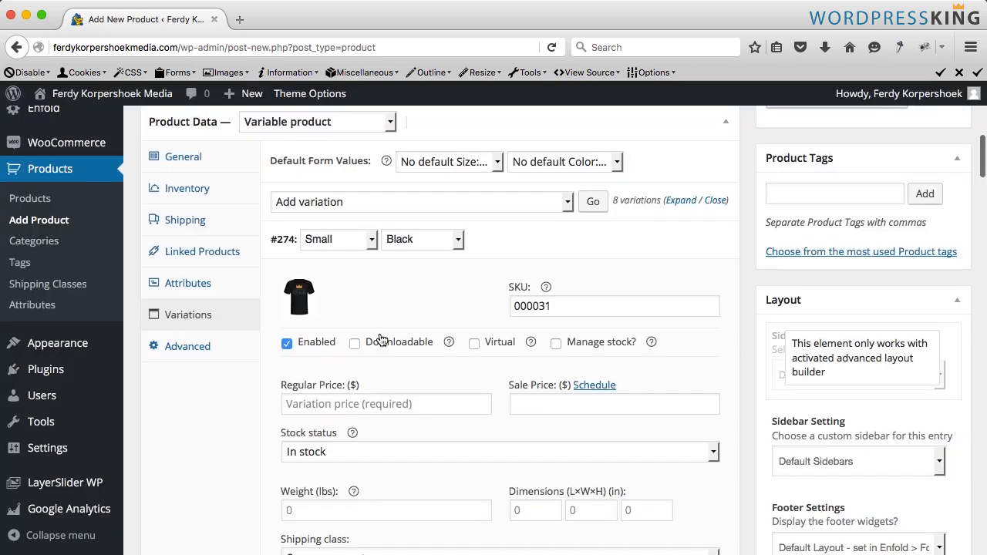
# - Set the White-Front T-shirt image as the Small White variation image
pyautogui.scroll(-8, 371, 308)
pyautogui.scroll(-3, 372, 327)
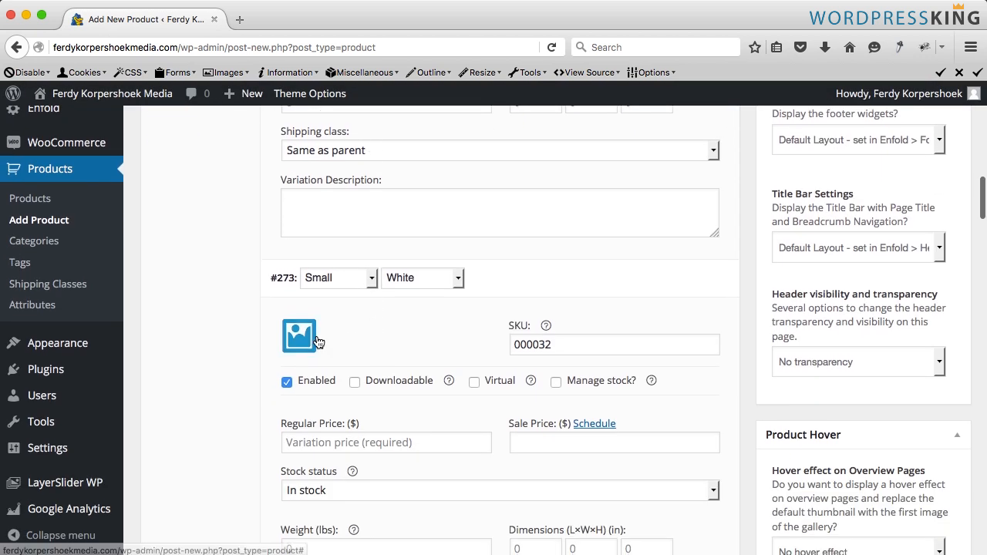
pyautogui.click(301, 333)
pyautogui.click(68, 262)
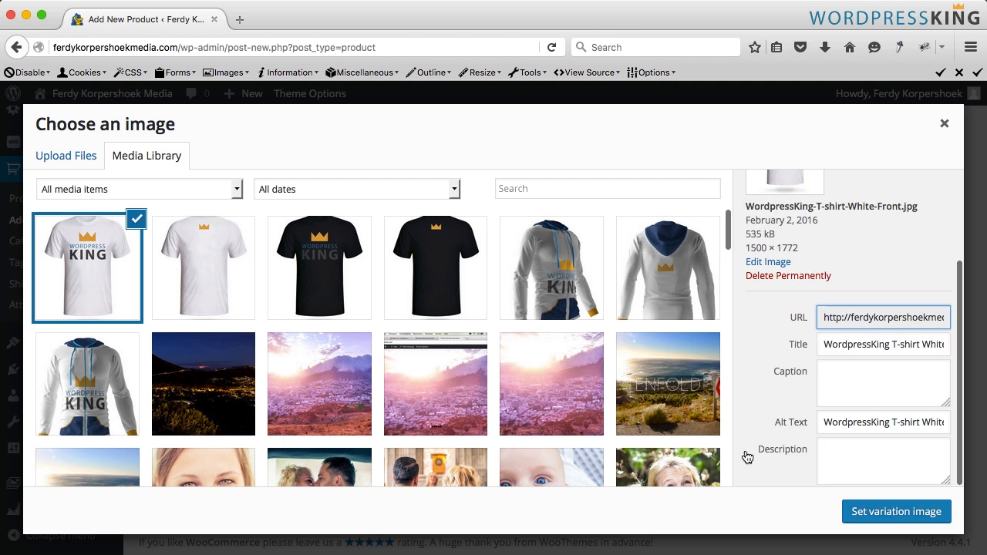
pyautogui.click(885, 509)
# - Set the Black-Front T-shirt image as the Medium Black variation image
pyautogui.scroll(-5, 398, 370)
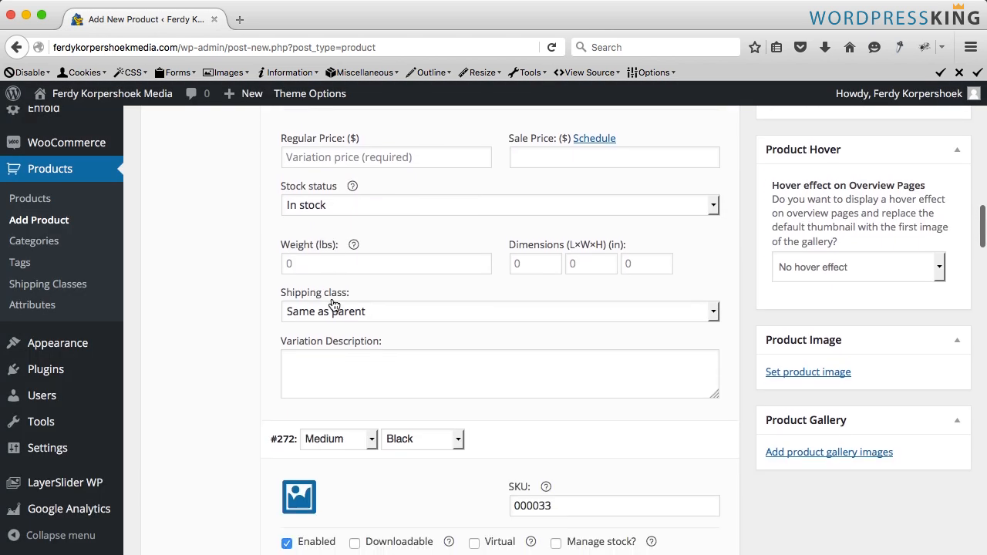
pyautogui.click(309, 351)
pyautogui.click(325, 269)
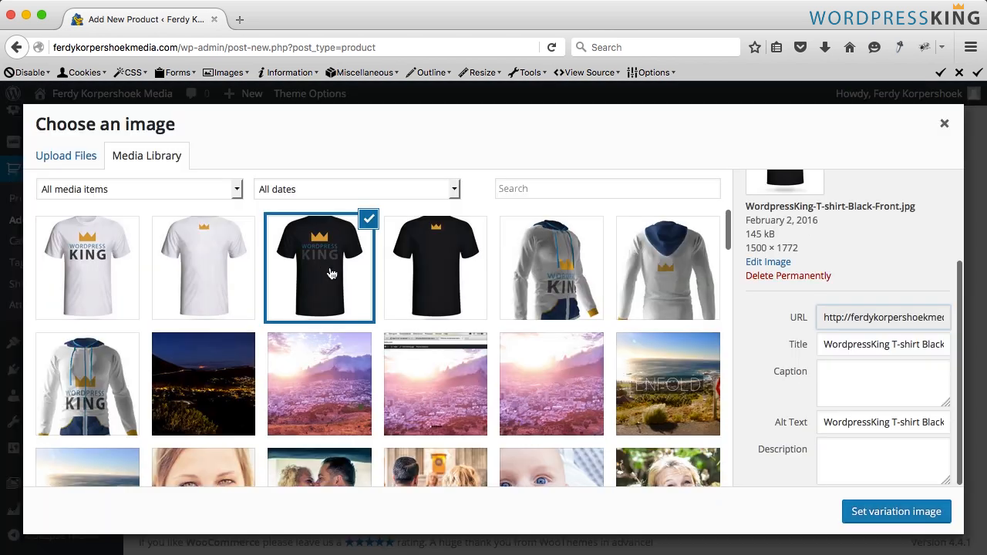
pyautogui.scroll(-5, 287, 296)
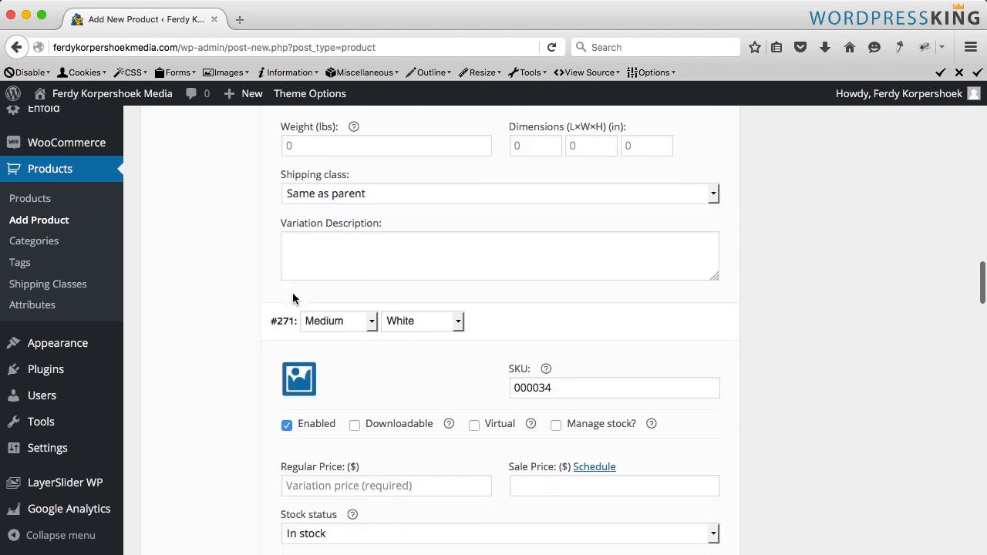
# - Set the White-Front T-shirt image as the Medium White variation image
pyautogui.click(301, 314)
pyautogui.click(134, 303)
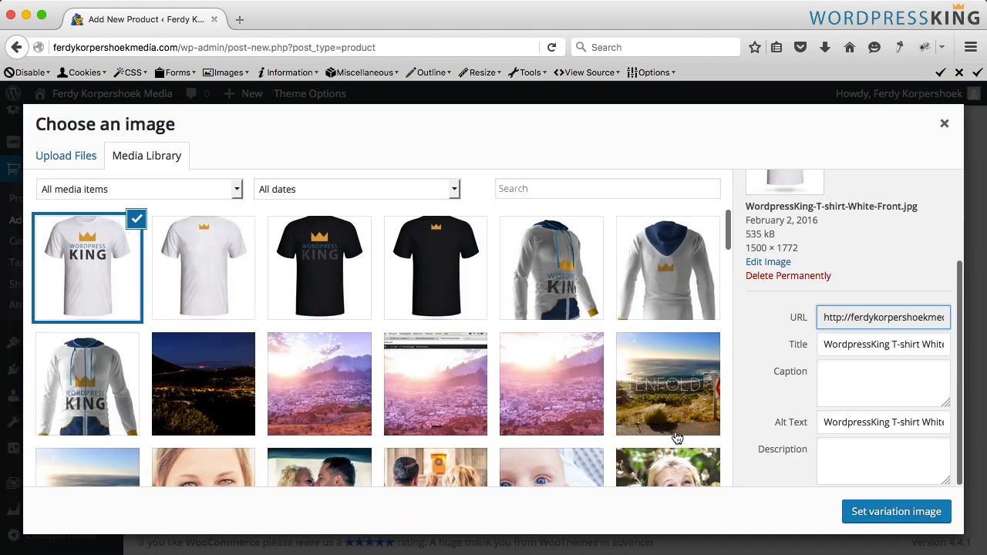
pyautogui.click(899, 517)
# - Set the Black-Front T-shirt image as the Large Black variation image
pyautogui.scroll(-5, 458, 329)
pyautogui.scroll(-3, 458, 329)
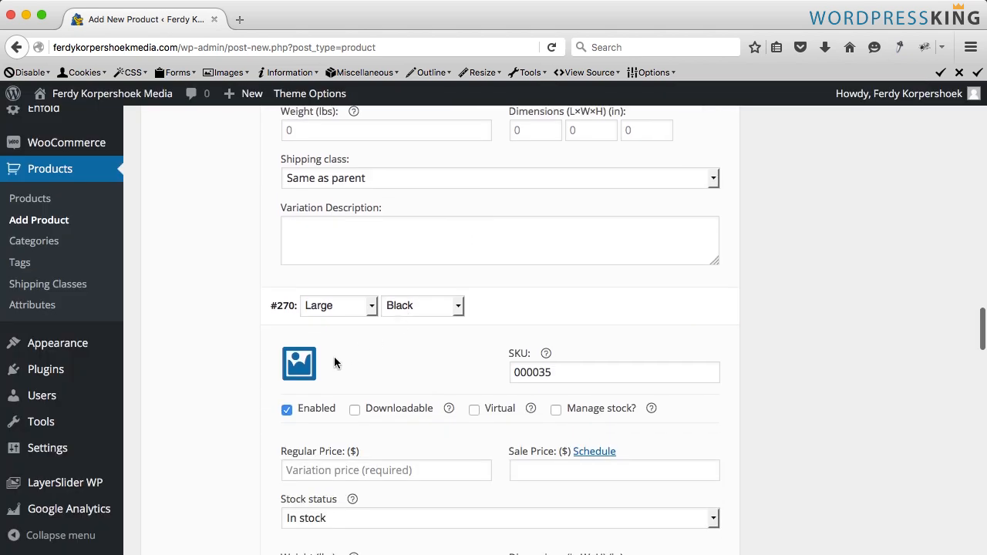
pyautogui.click(297, 305)
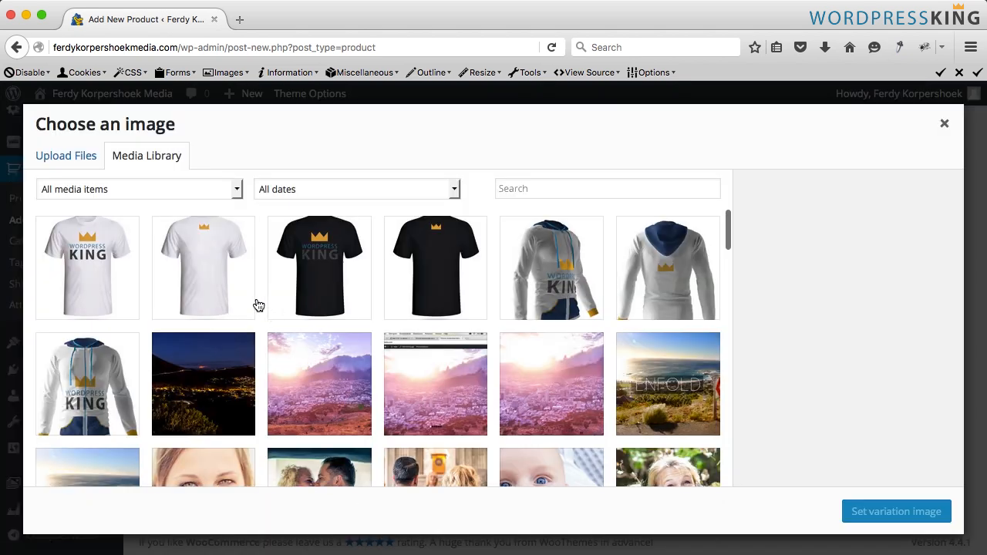
pyautogui.click(337, 288)
pyautogui.click(871, 511)
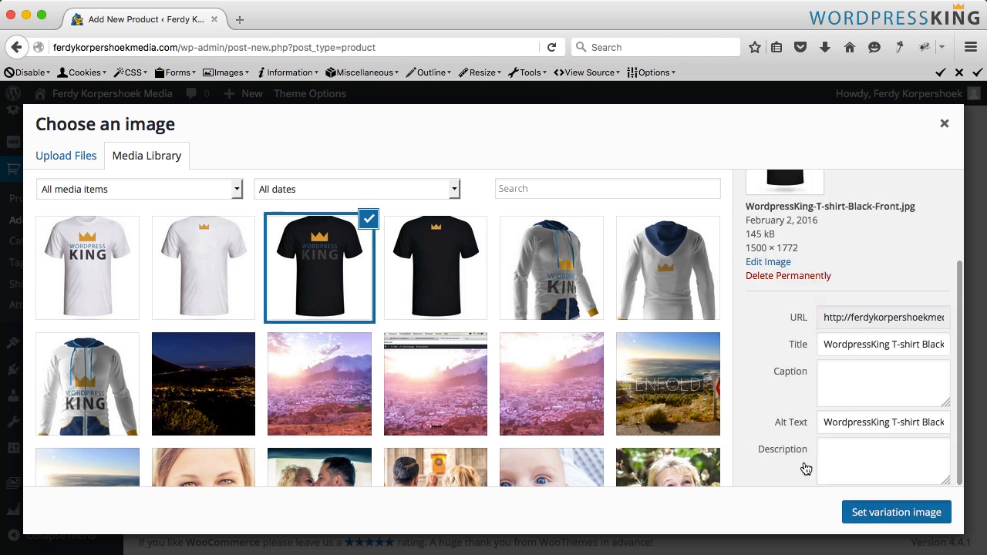
# - Set the White-Front T-shirt image as the Large White variation image
pyautogui.scroll(-10, 332, 319)
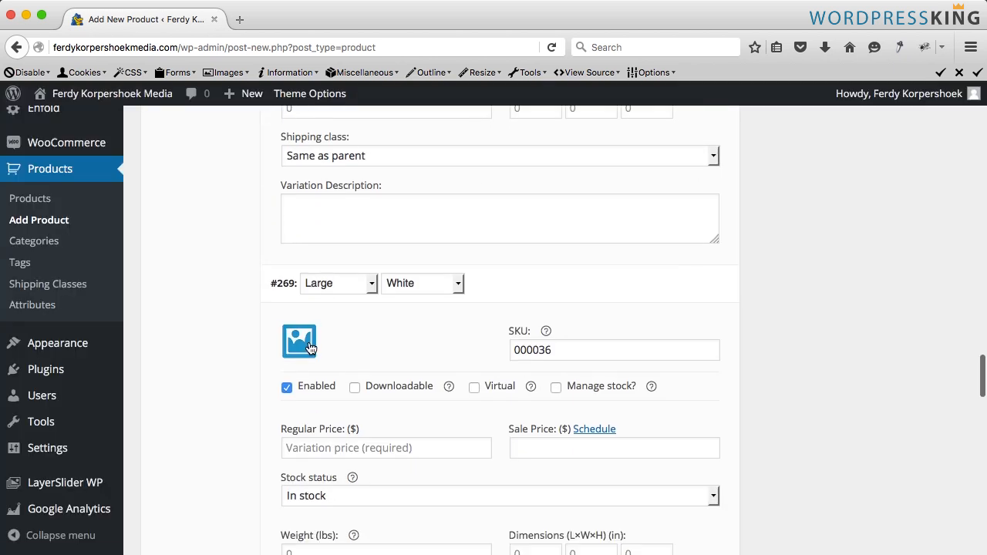
pyautogui.click(285, 339)
pyautogui.click(98, 281)
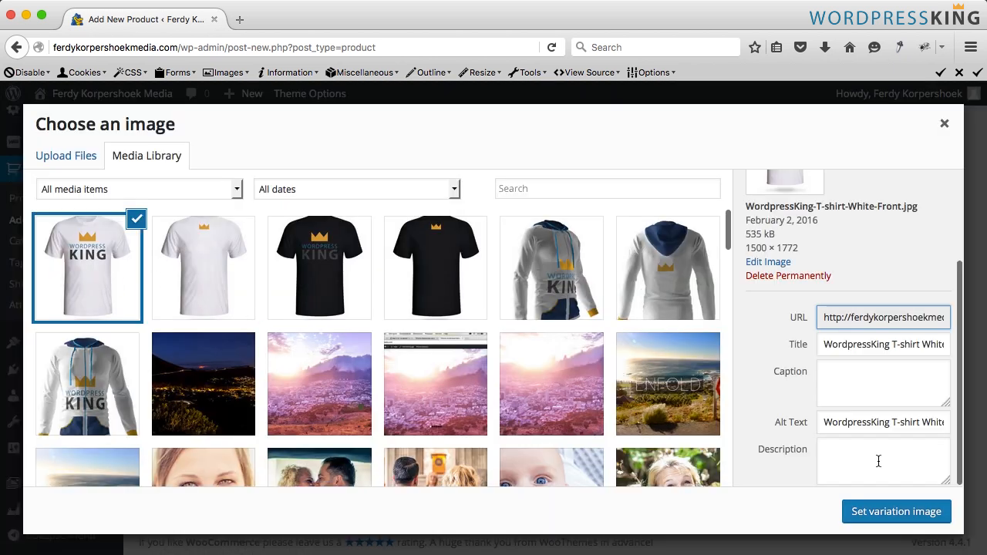
pyautogui.click(898, 511)
# - Set the Black-Front T-shirt image as the Extra Large Black variation image
pyautogui.scroll(-8, 370, 322)
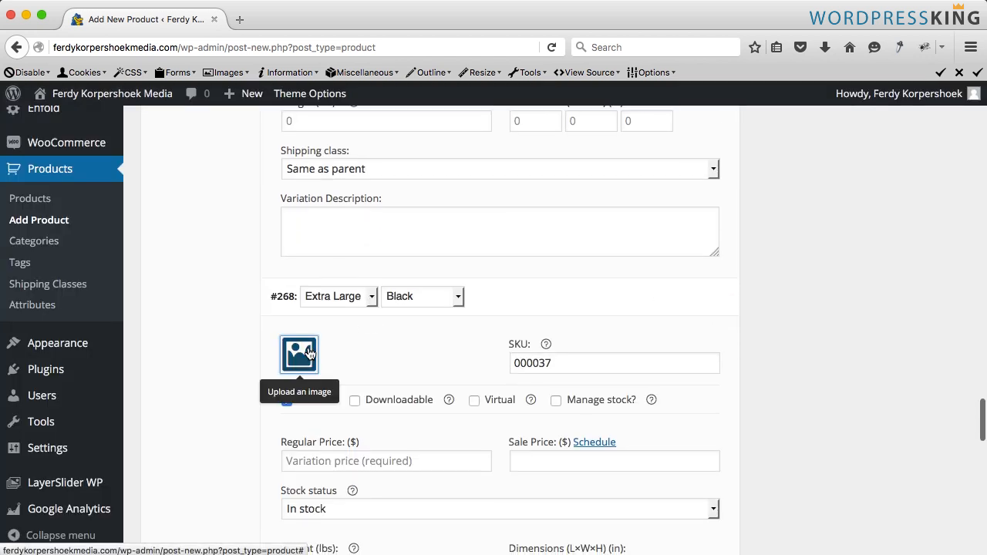
pyautogui.click(299, 352)
pyautogui.click(314, 291)
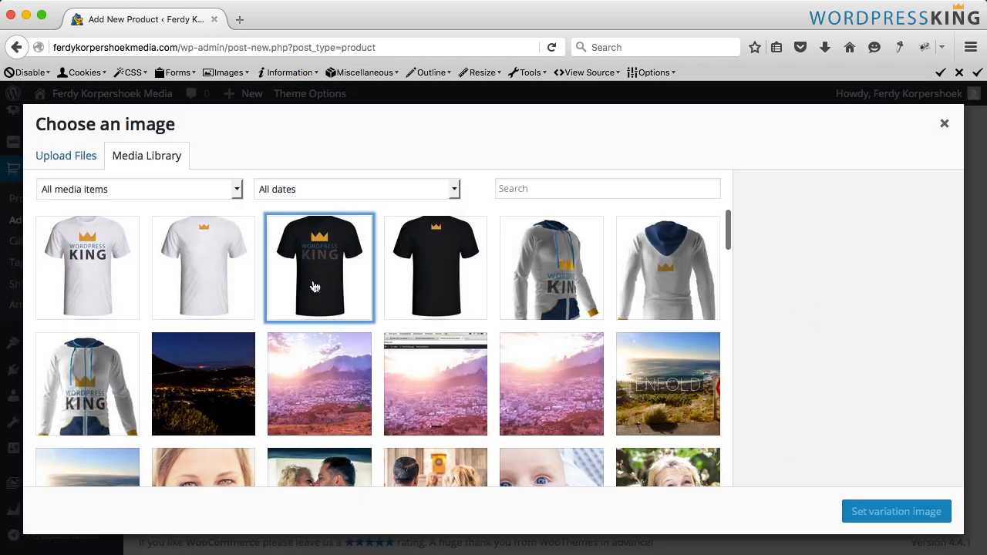
pyautogui.click(873, 512)
# - Set the White-Front T-shirt image as the Extra Large White variation image
pyautogui.scroll(-10, 312, 332)
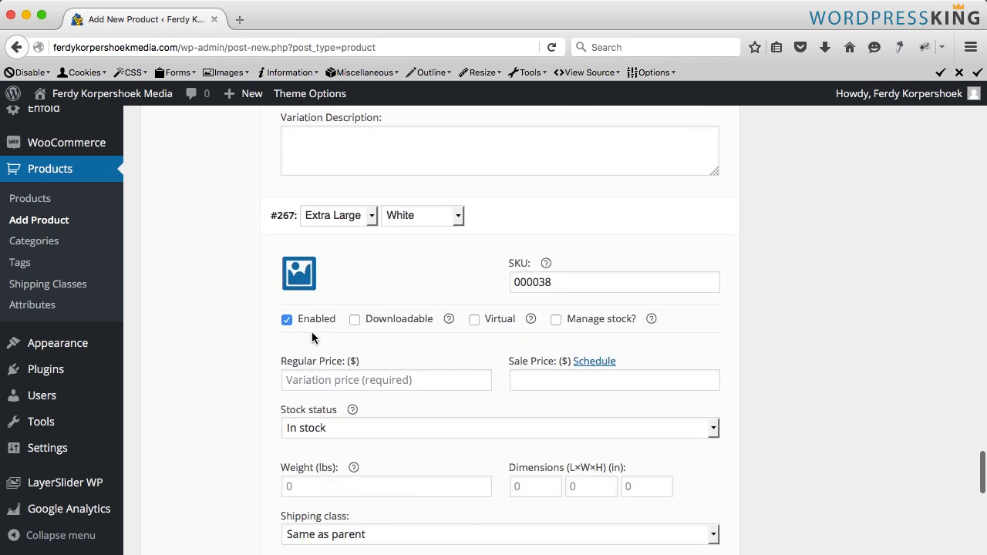
pyautogui.click(312, 294)
pyautogui.click(114, 281)
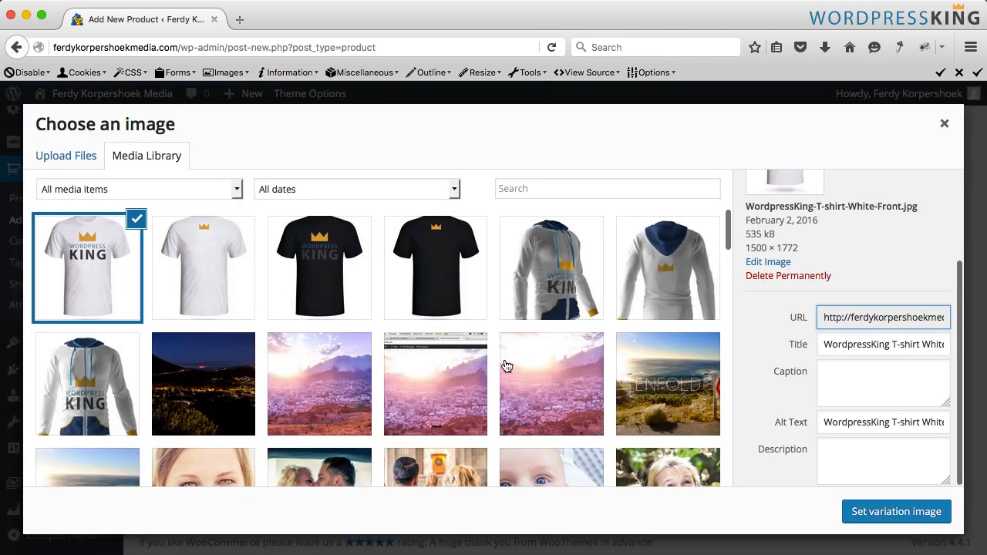
pyautogui.click(894, 512)
# - Save the changes to the variations
pyautogui.scroll(-5, 418, 309)
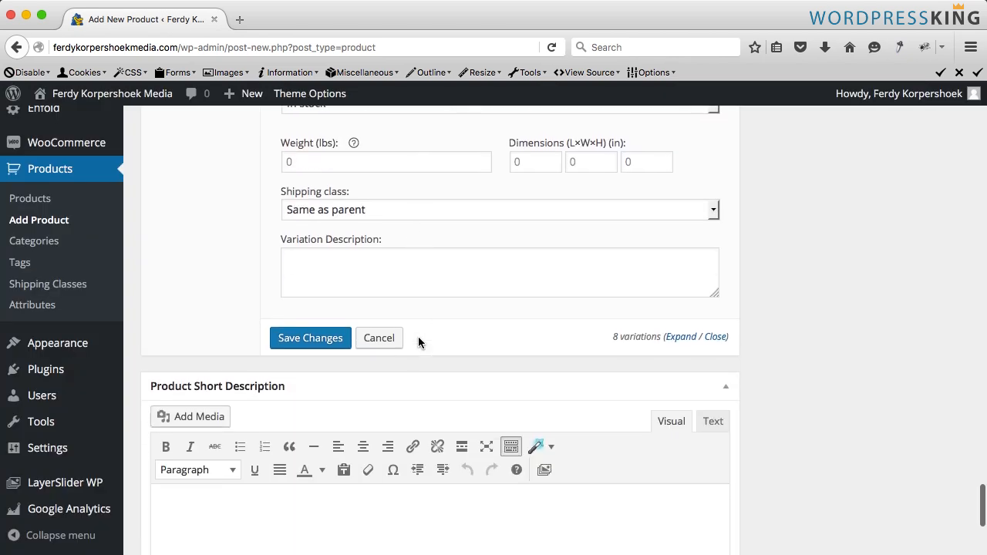
pyautogui.scroll(1, 418, 339)
pyautogui.click(312, 391)
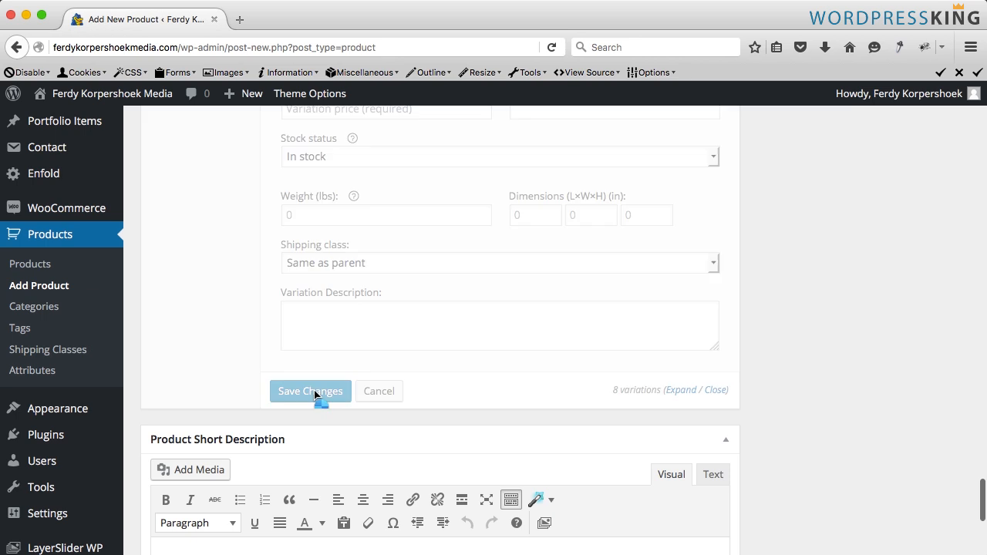
# - Set the product's default form values to size Large and color Black
pyautogui.scroll(5, 360, 285)
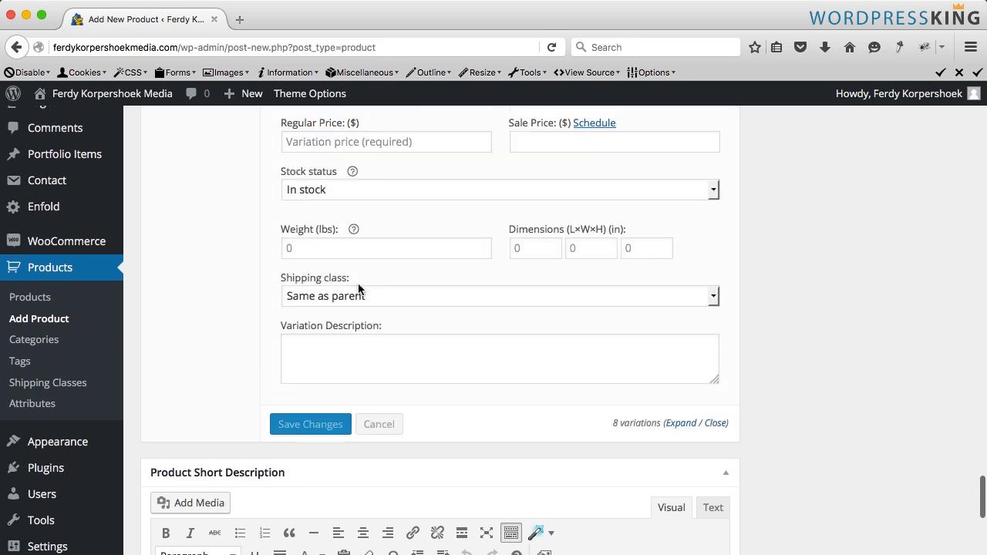
pyautogui.scroll(2, 358, 287)
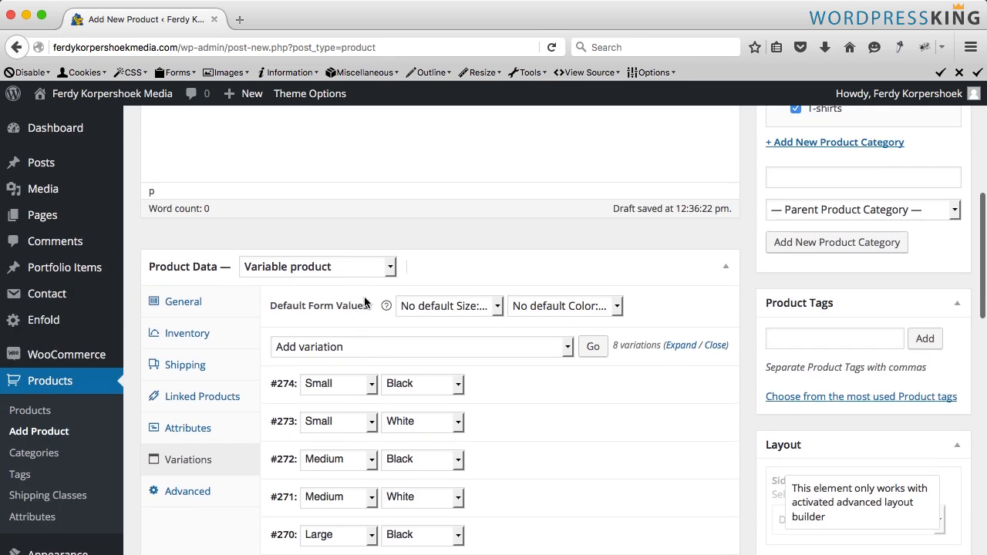
pyautogui.scroll(-1, 365, 301)
pyautogui.click(428, 254)
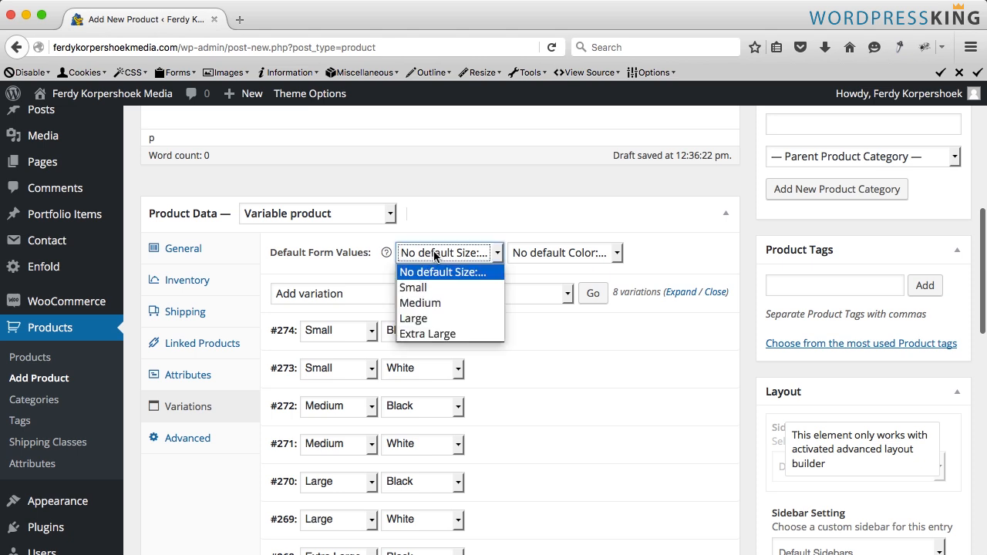
pyautogui.click(432, 254)
pyautogui.click(433, 254)
pyautogui.click(428, 314)
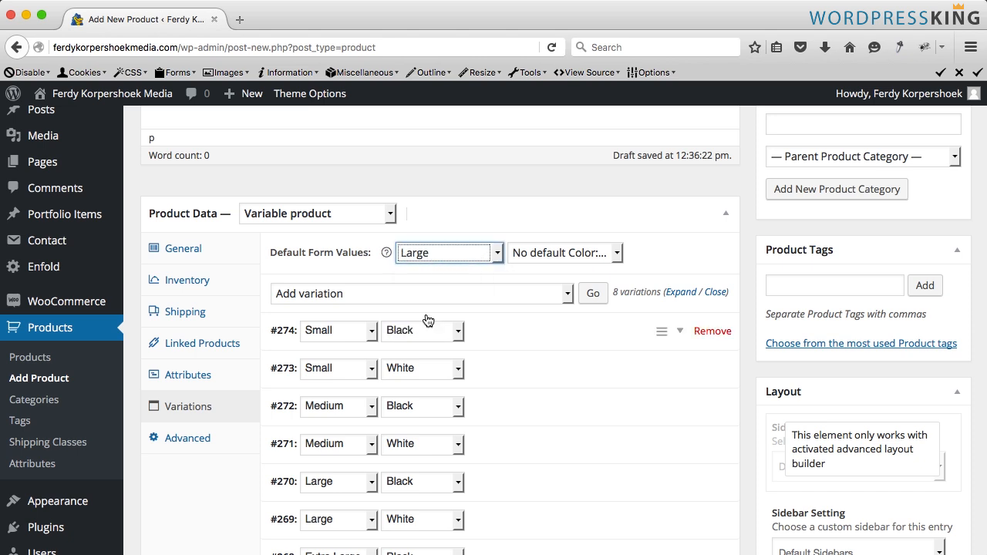
pyautogui.click(561, 255)
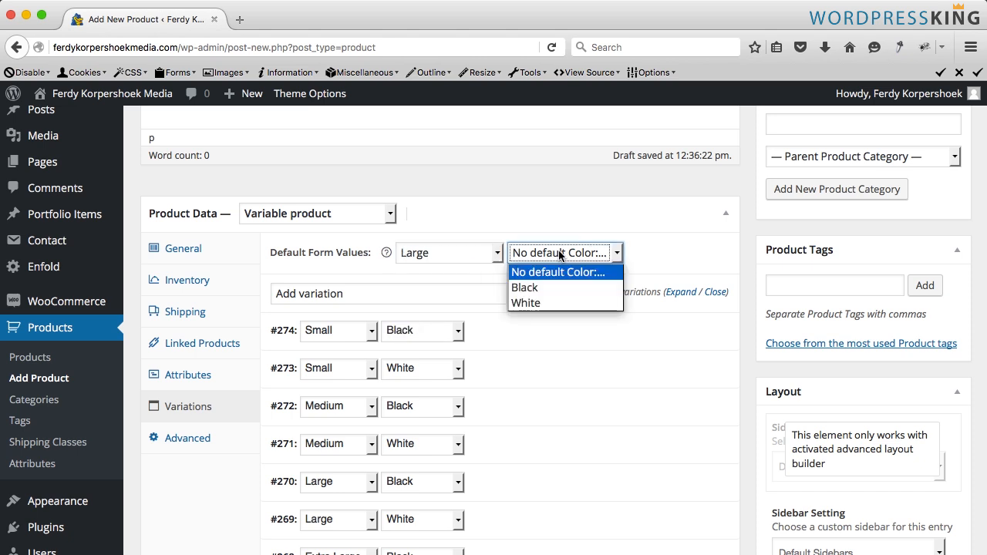
pyautogui.click(544, 287)
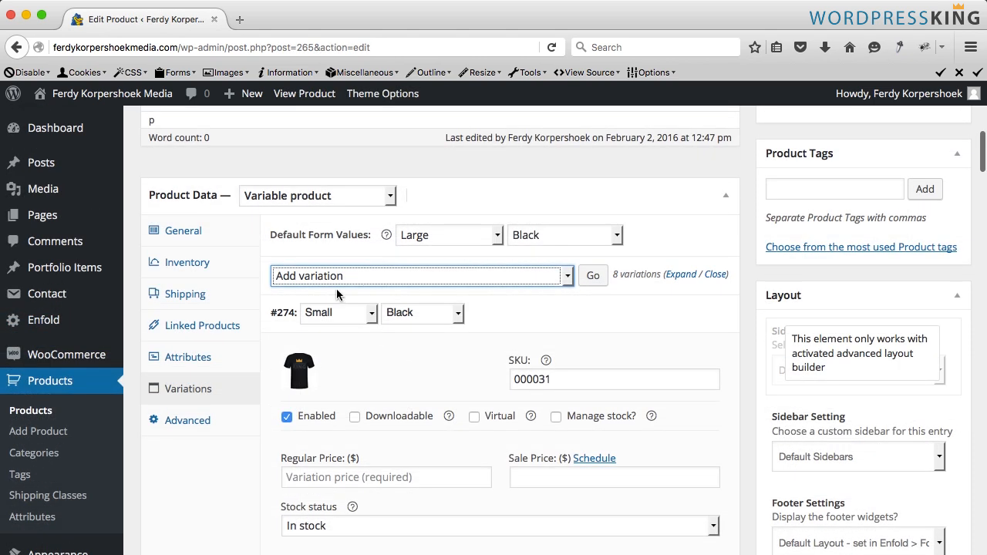
# - Set the regular price of all variations to 14.95 in bulk, saving changes first, and expand the variations
pyautogui.click(338, 279)
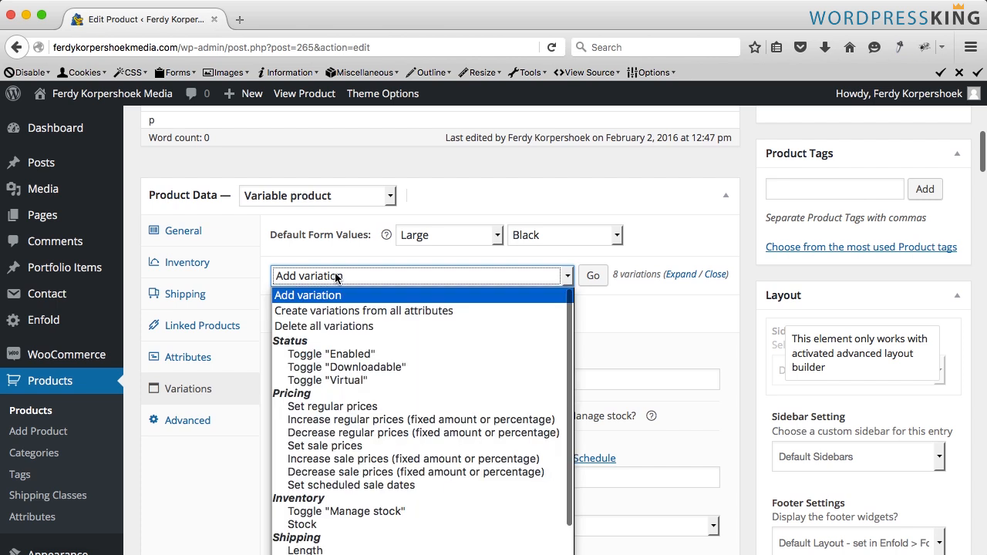
pyautogui.click(343, 409)
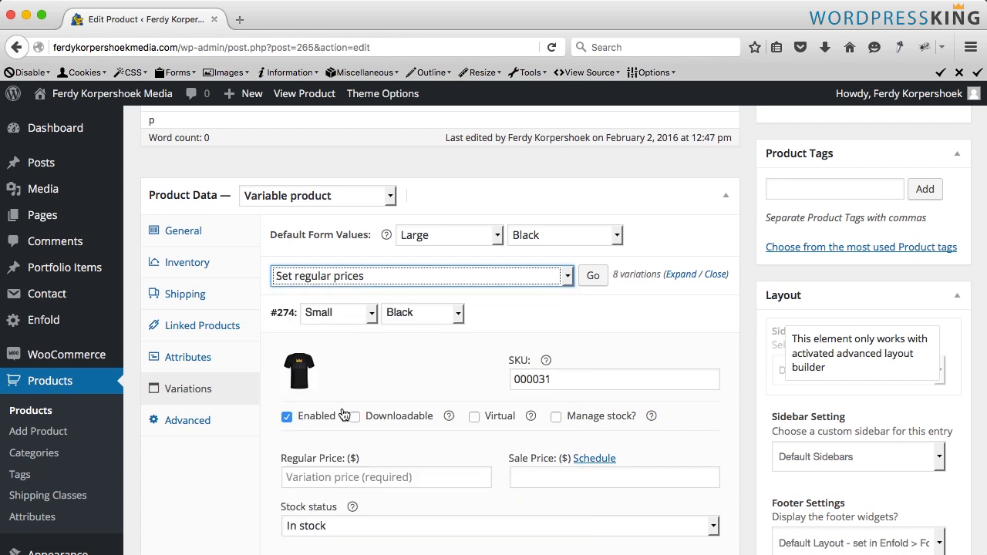
pyautogui.click(591, 282)
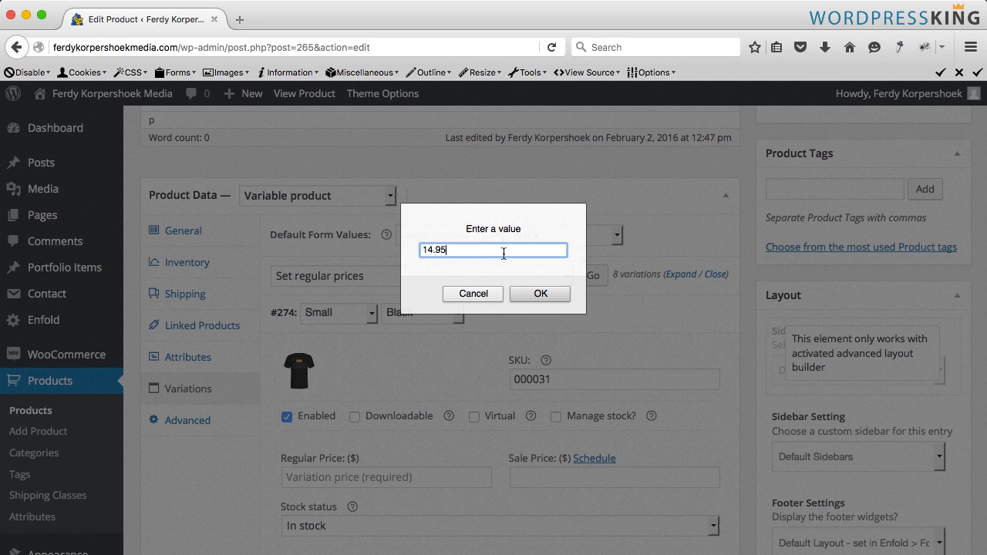
pyautogui.click(540, 294)
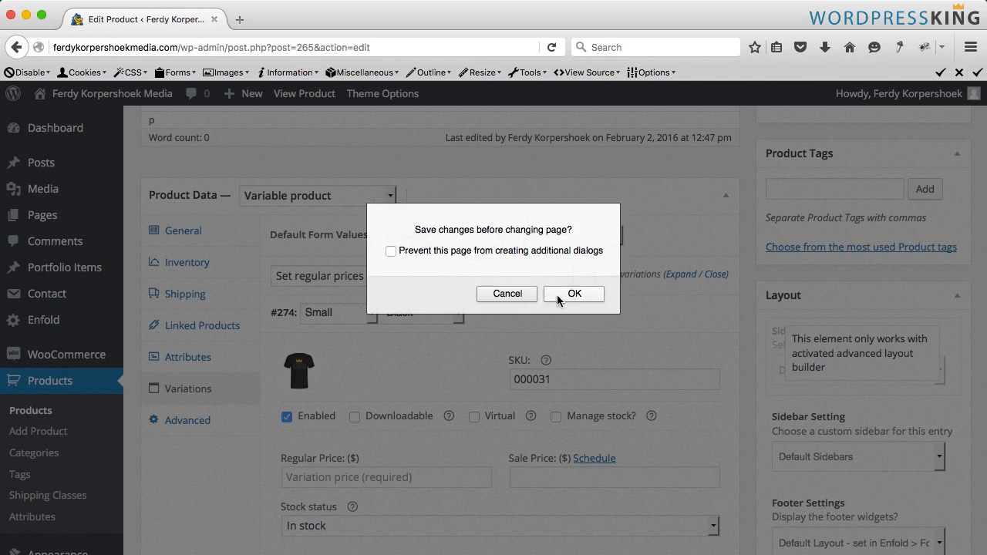
pyautogui.click(556, 294)
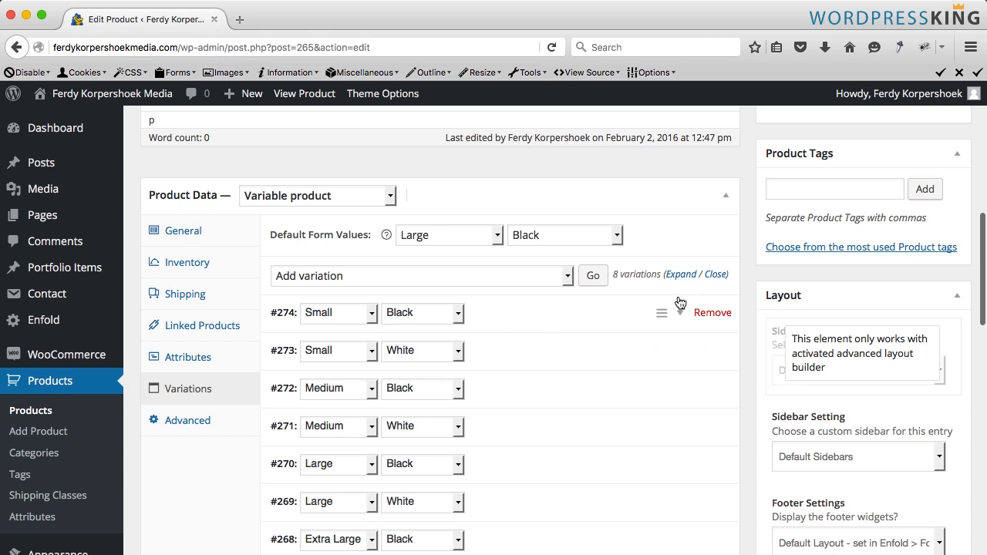
pyautogui.click(681, 275)
pyautogui.scroll(-10, 397, 399)
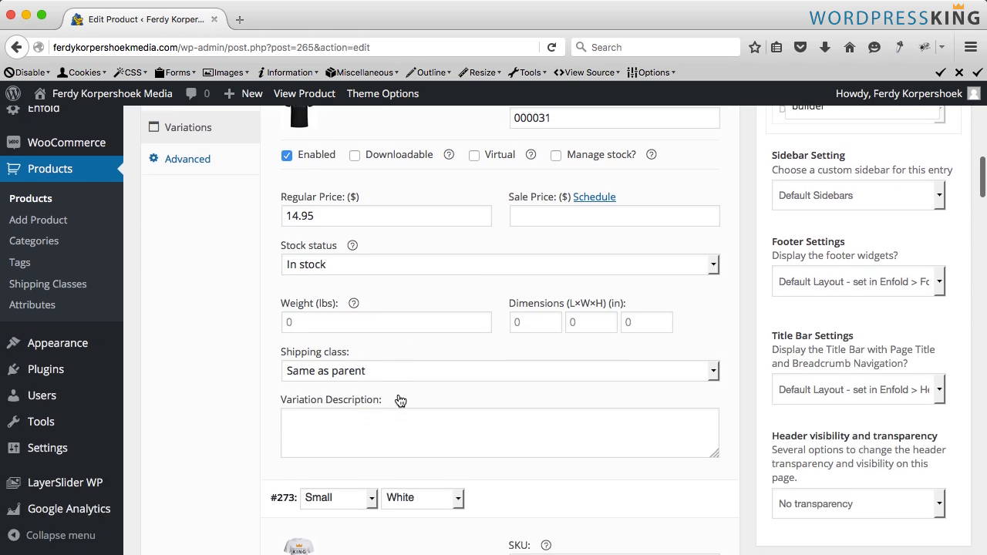
pyautogui.scroll(7, 397, 397)
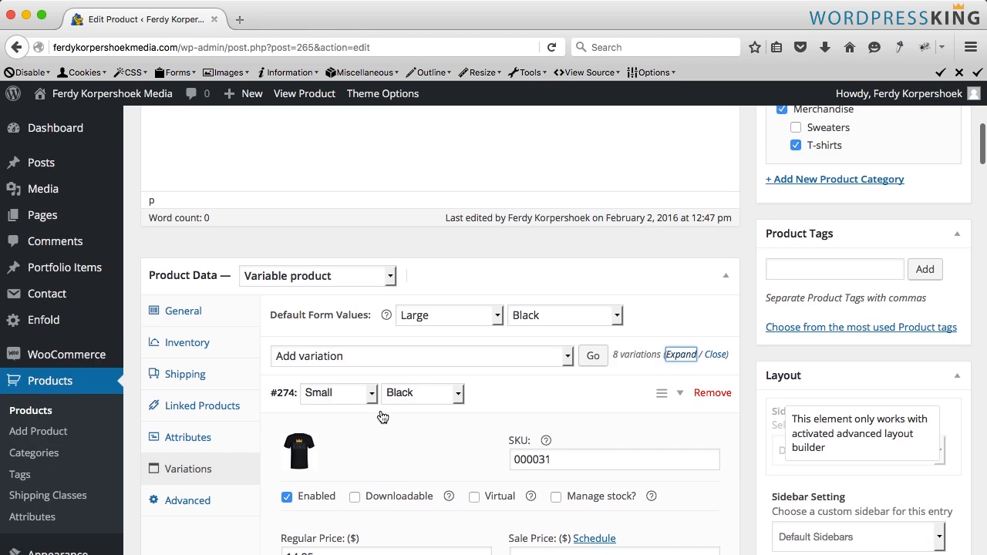
# - Set the sale price of all variations to 11.95 in bulk
pyautogui.click(356, 357)
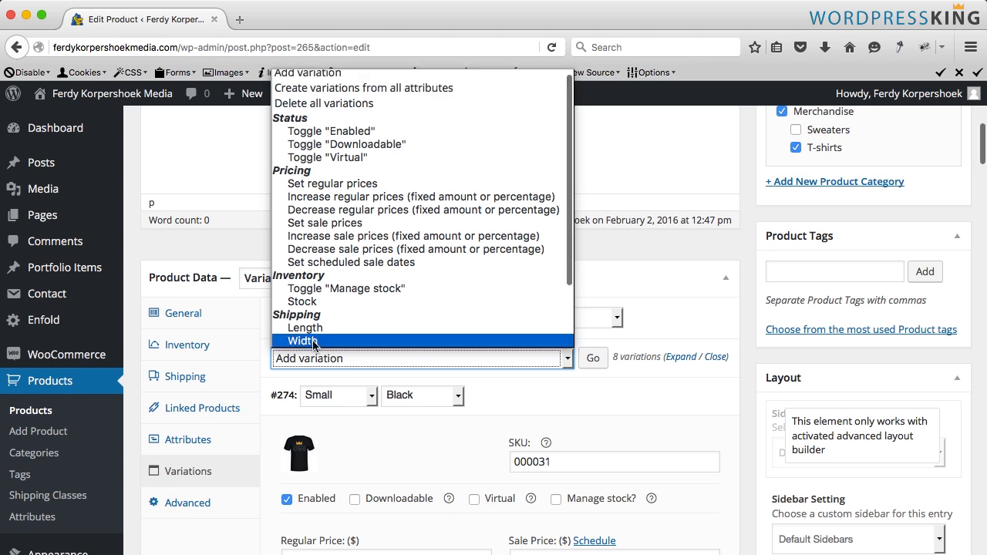
pyautogui.click(358, 223)
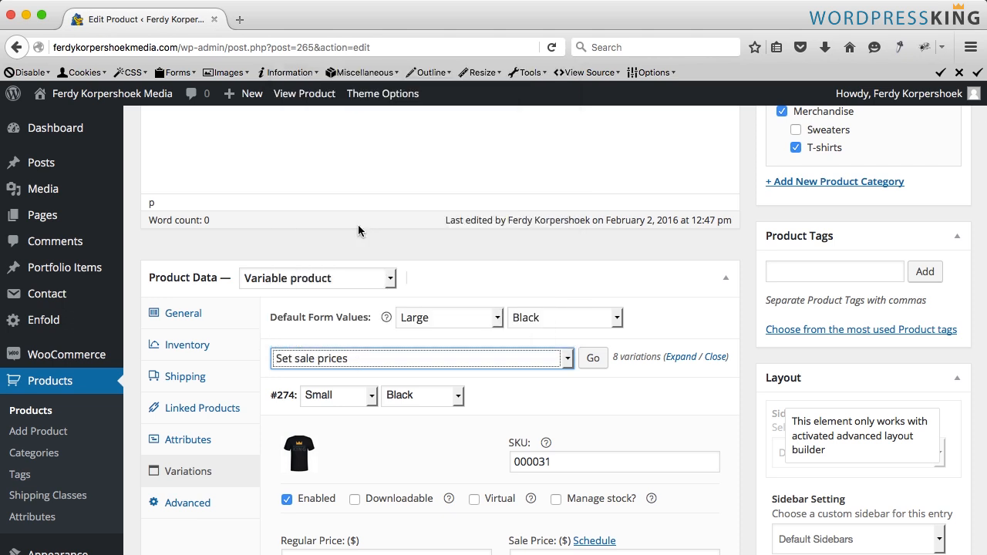
pyautogui.click(593, 360)
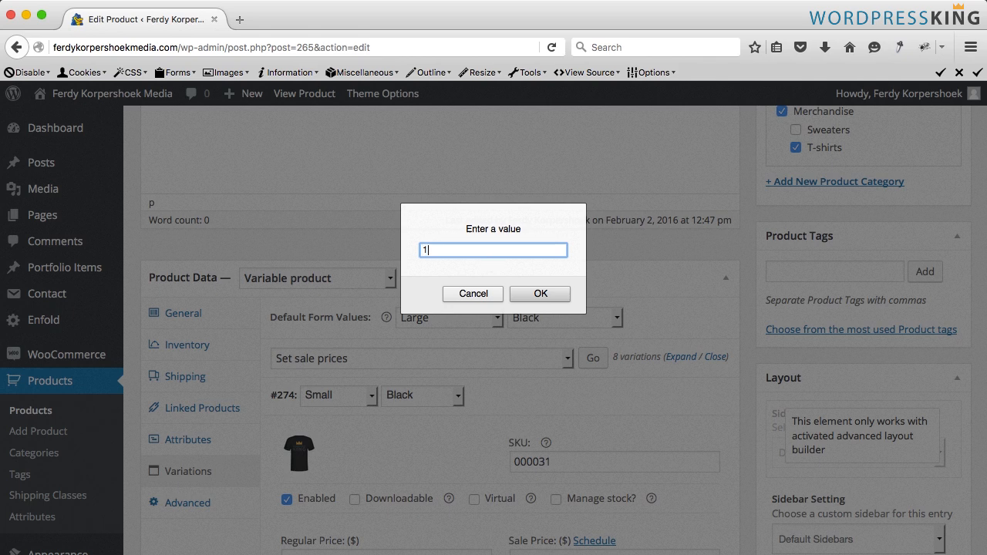
pyautogui.click(540, 293)
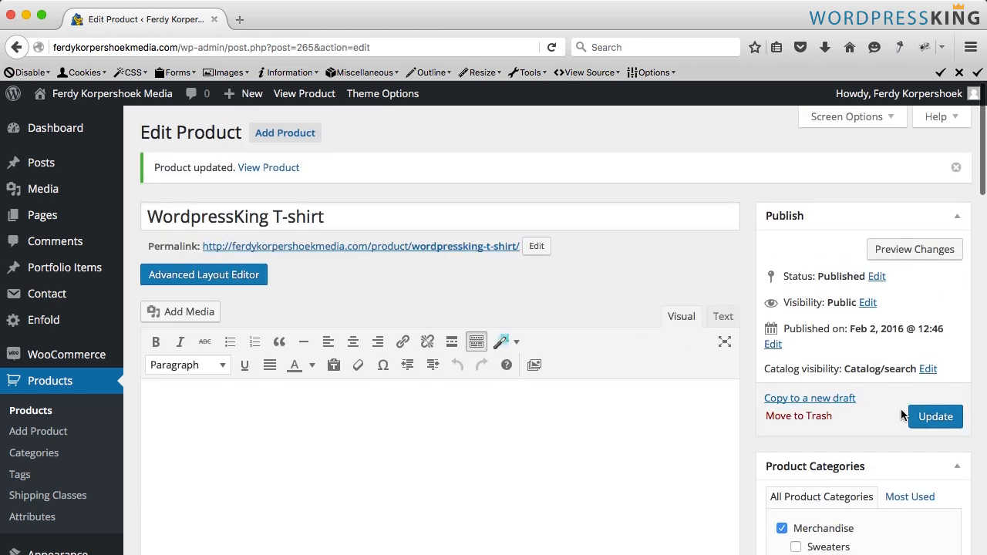
# - Update the product and open its product page in a new tab
pyautogui.click(929, 417)
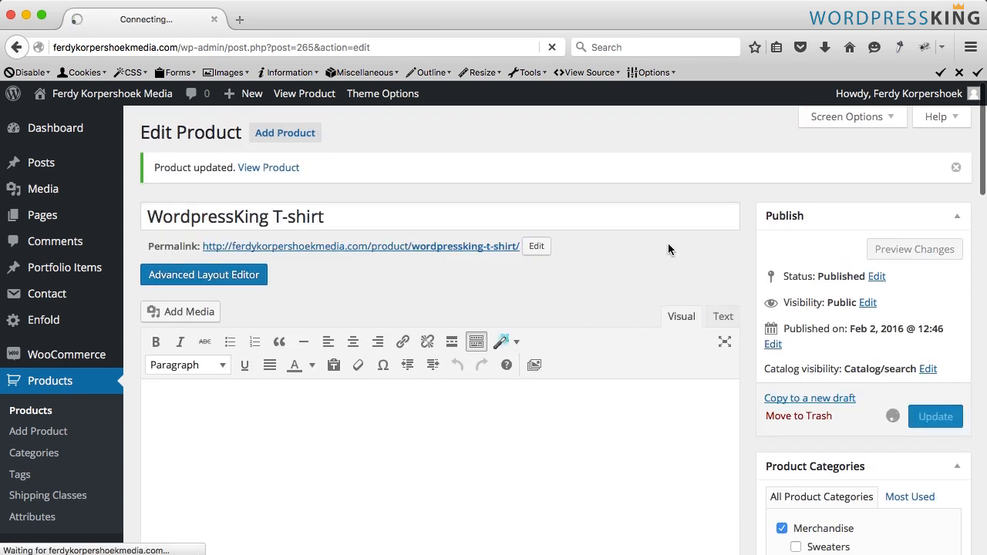
pyautogui.keyDown('super'); pyautogui.click(301, 101); pyautogui.keyUp('super')
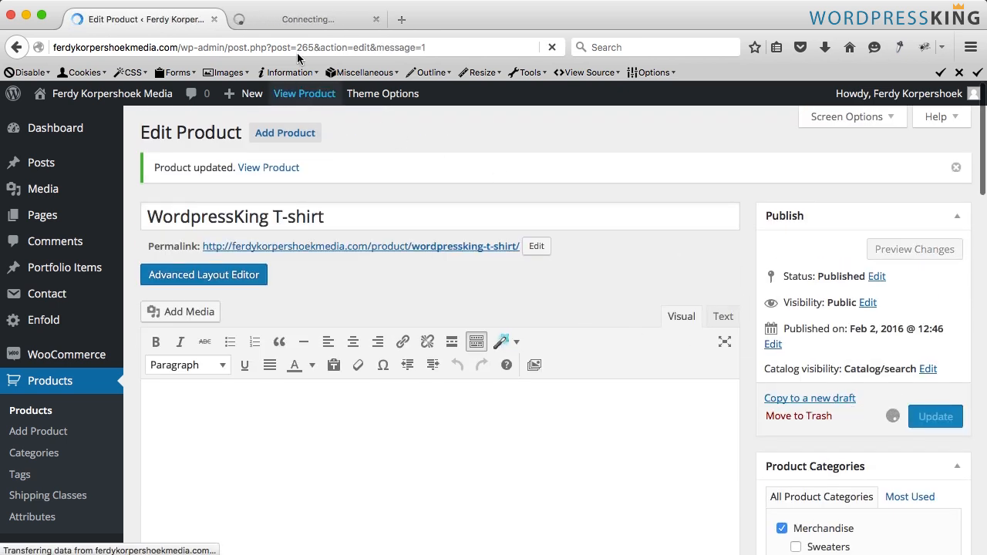
pyautogui.click(299, 20)
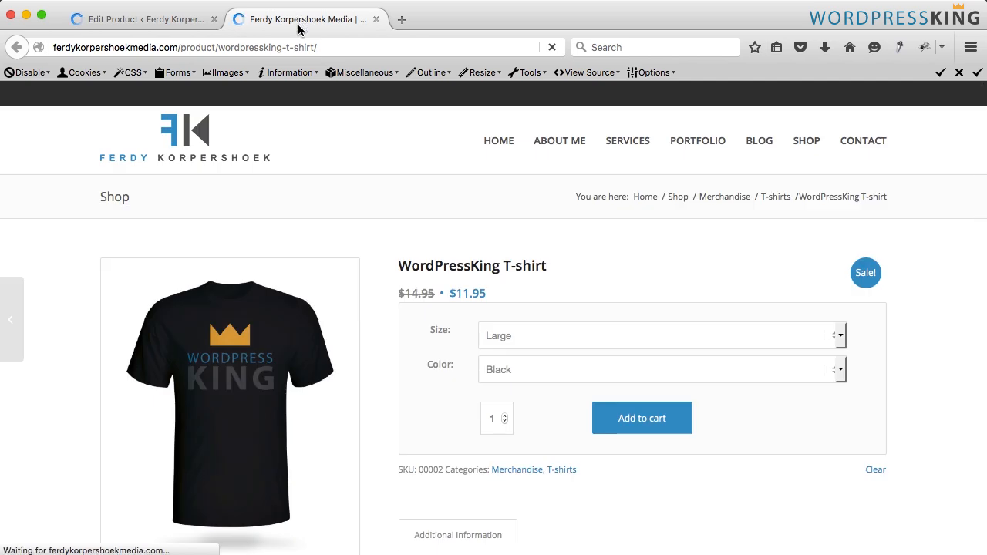
# - Check the product page's size and color options, variation images and prices
pyautogui.scroll(-1, 428, 320)
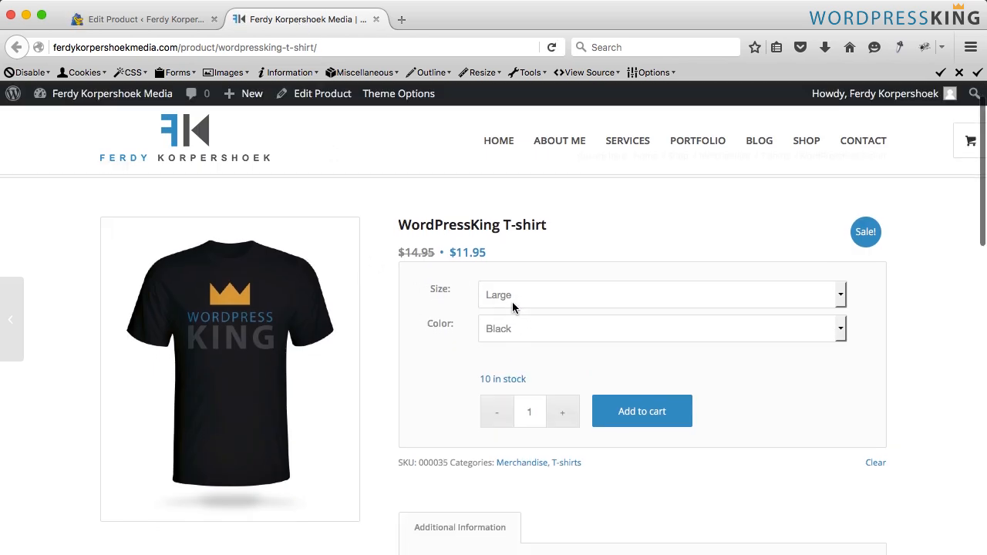
pyautogui.click(517, 327)
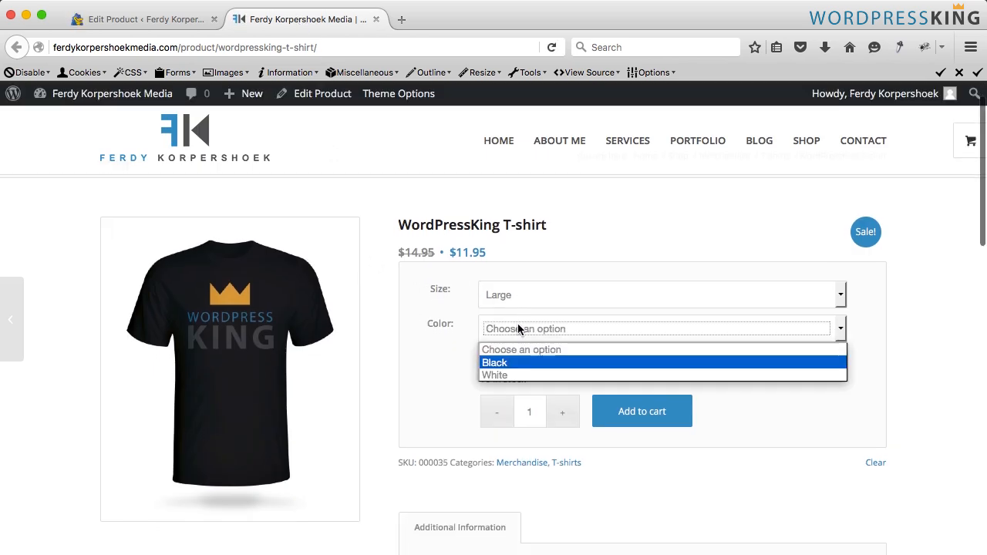
pyautogui.click(494, 375)
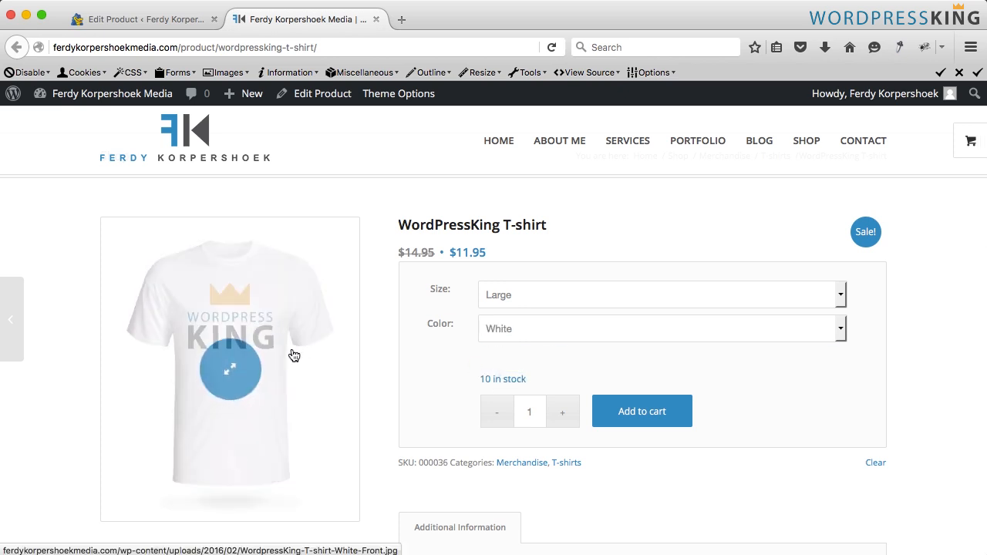
pyautogui.click(223, 327)
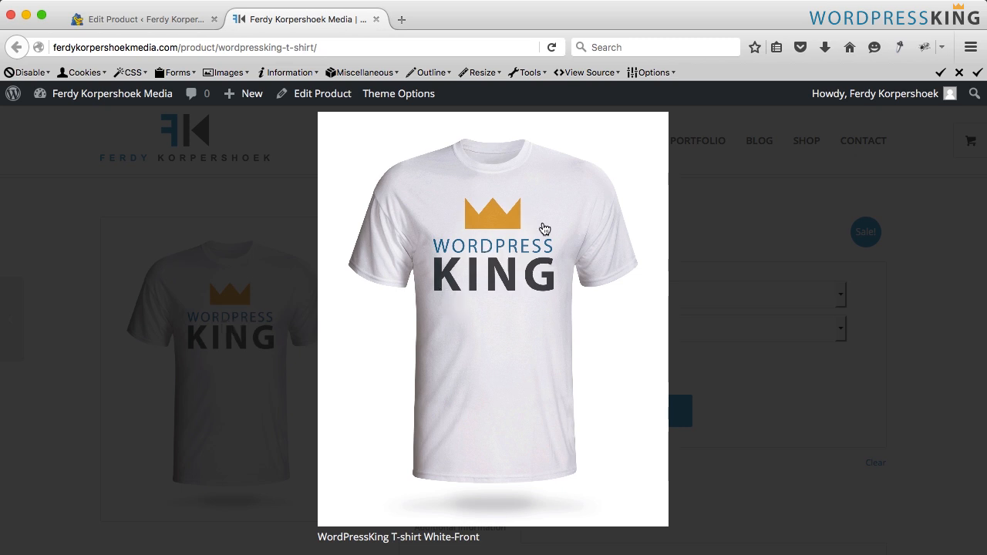
pyautogui.click(499, 273)
pyautogui.scroll(-1, 380, 262)
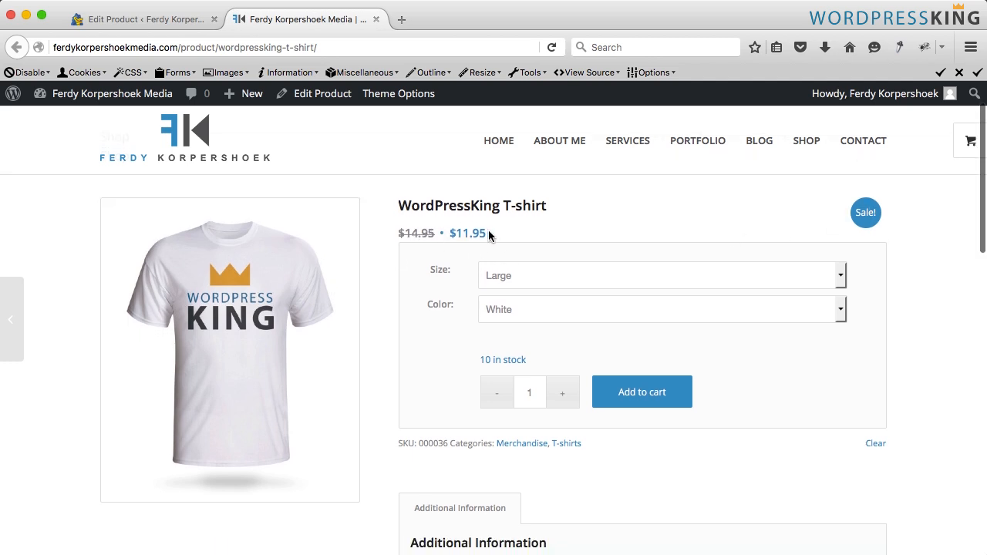
pyautogui.scroll(-3, 440, 301)
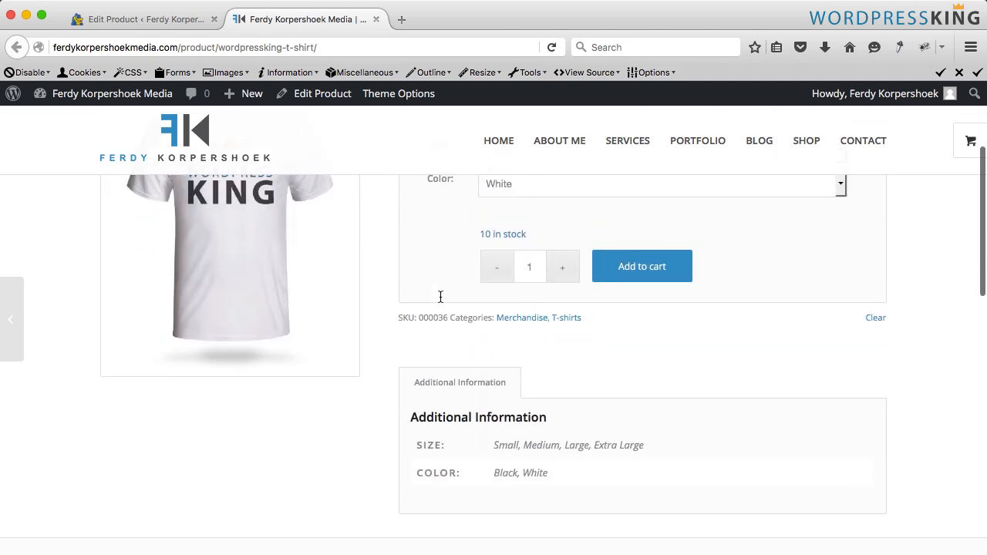
pyautogui.scroll(3, 441, 301)
pyautogui.click(541, 263)
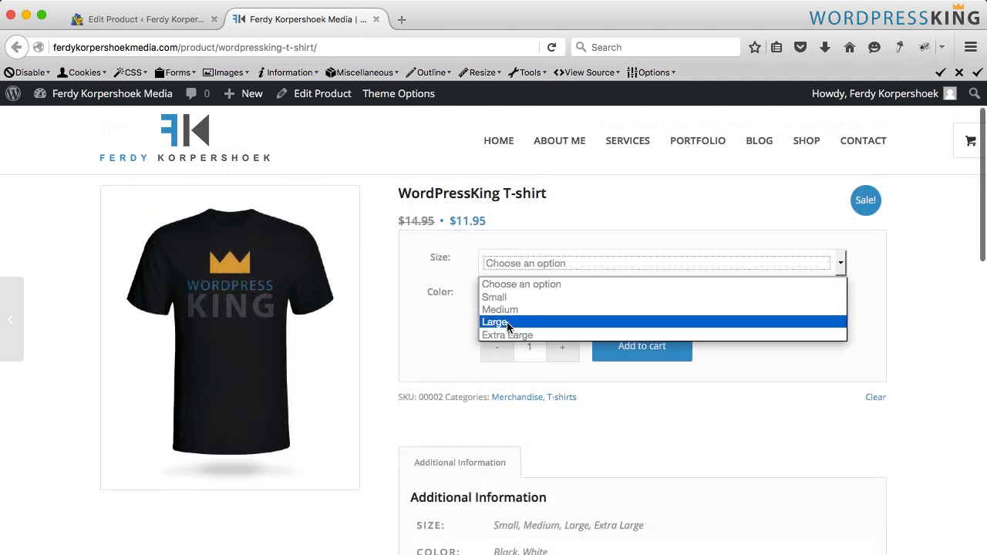
pyautogui.click(462, 331)
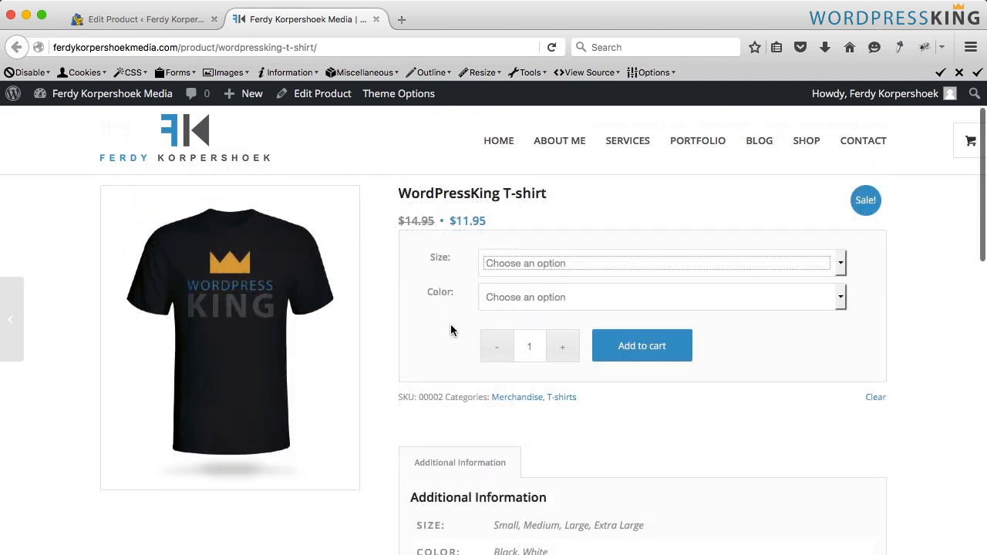
# - Back in the product editor, set the Extra Large White variation's sale price to 12.95
pyautogui.click(162, 24)
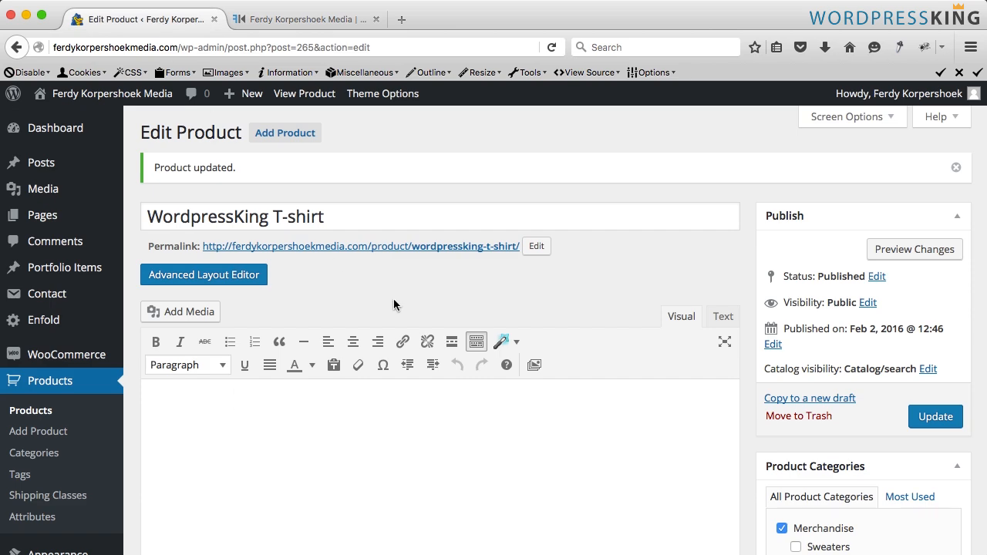
pyautogui.scroll(-10, 397, 309)
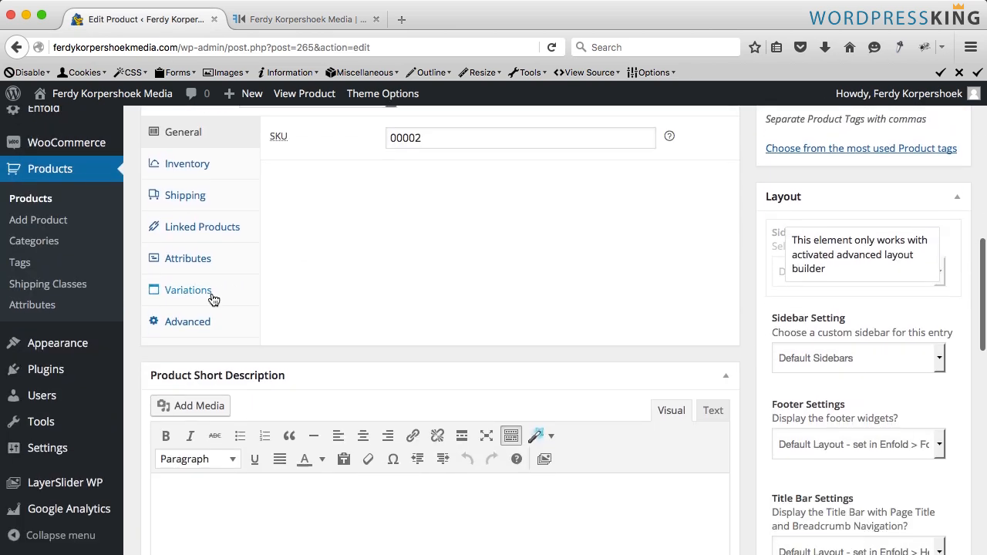
pyautogui.click(205, 291)
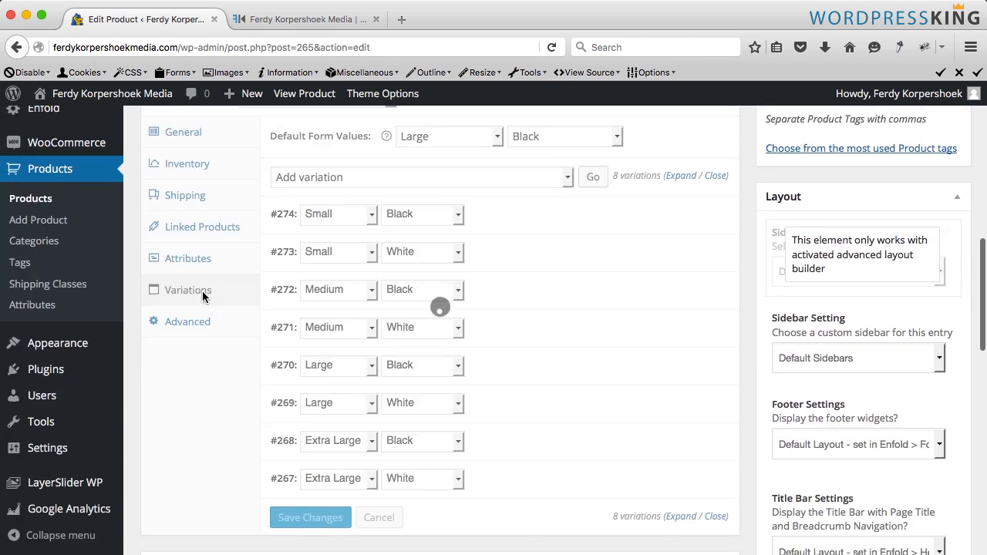
pyautogui.click(681, 177)
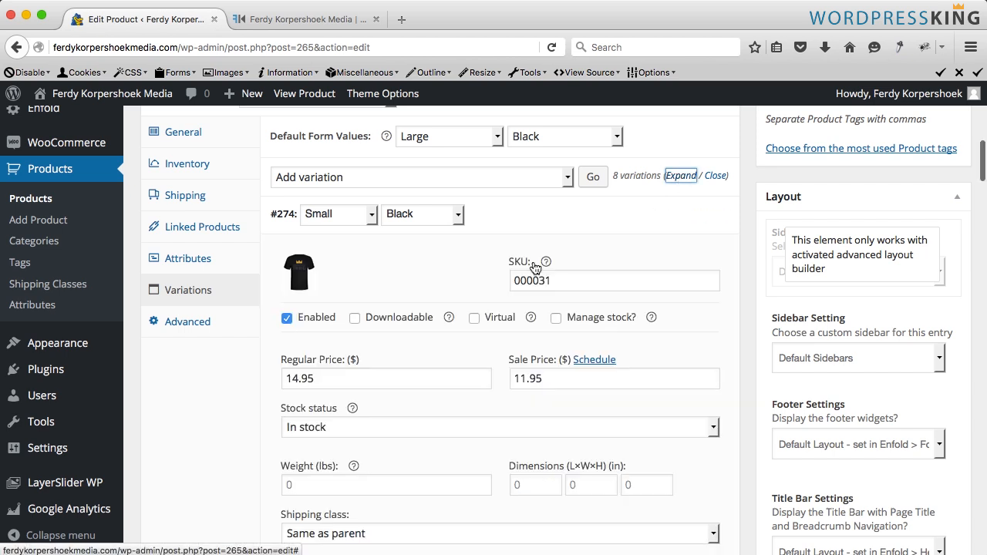
pyautogui.scroll(-20, 441, 289)
pyautogui.scroll(-9, 442, 290)
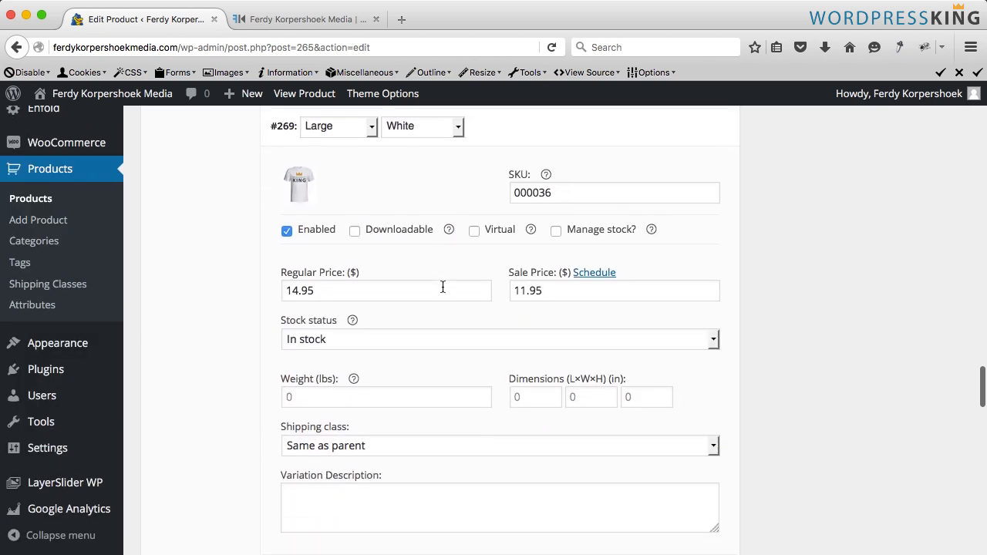
pyautogui.scroll(1, 442, 290)
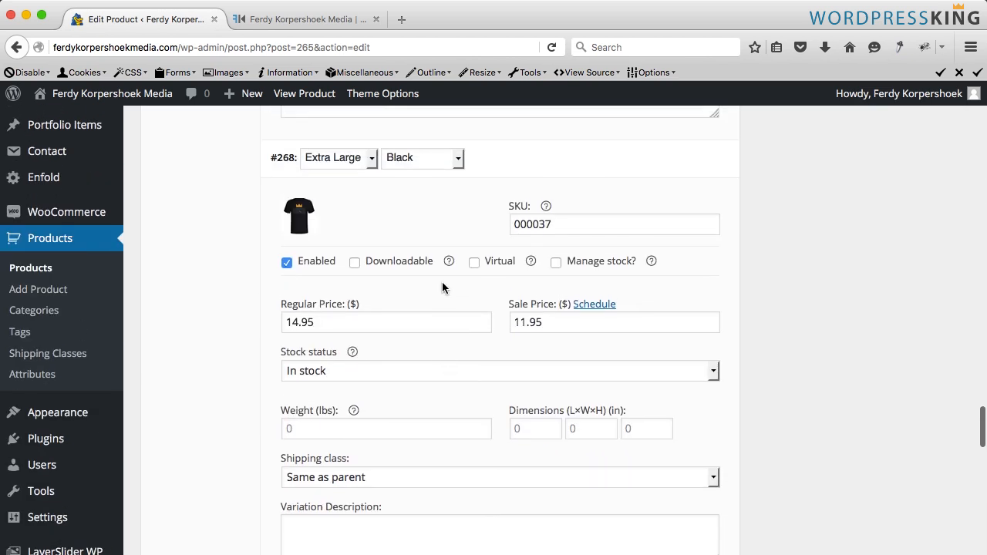
pyautogui.scroll(-3, 363, 268)
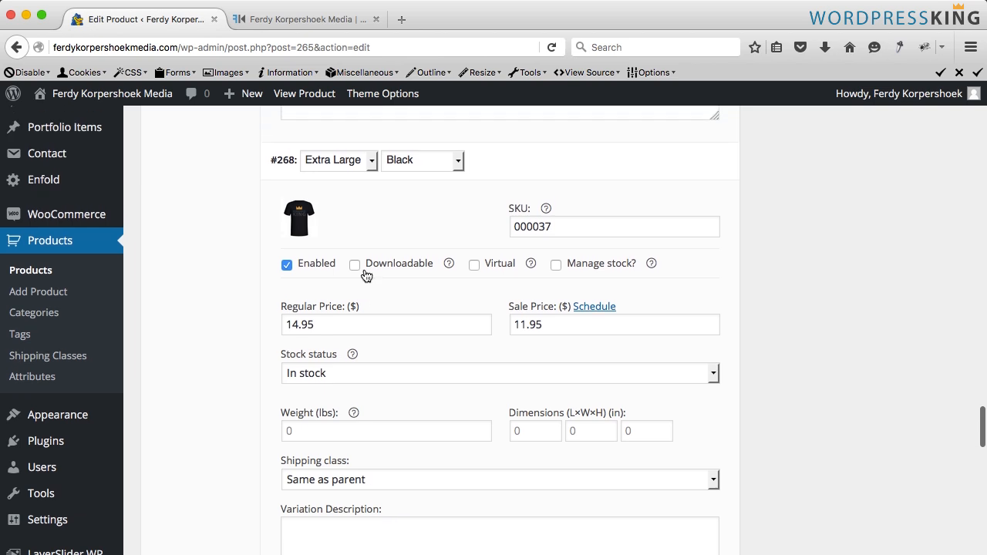
pyautogui.scroll(-9, 365, 270)
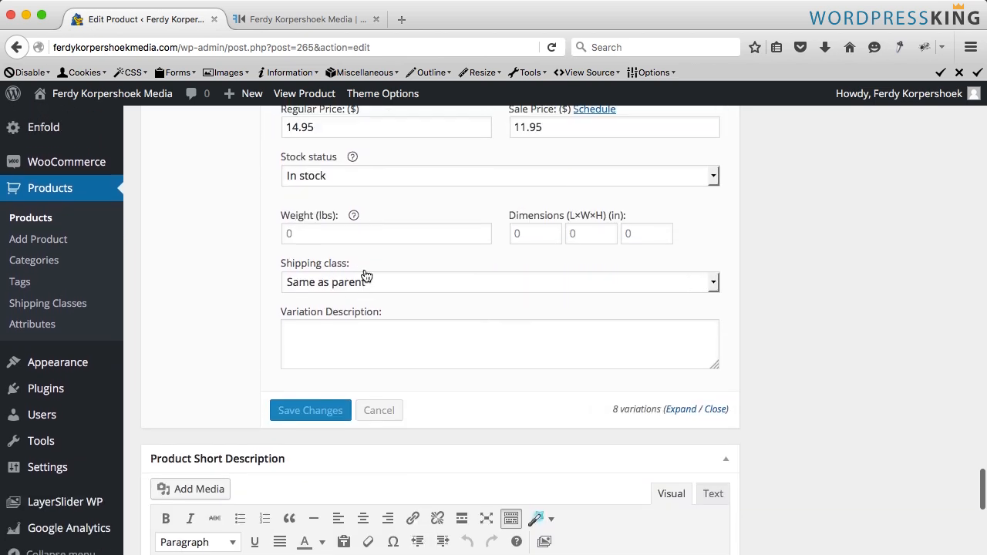
pyautogui.scroll(1, 365, 273)
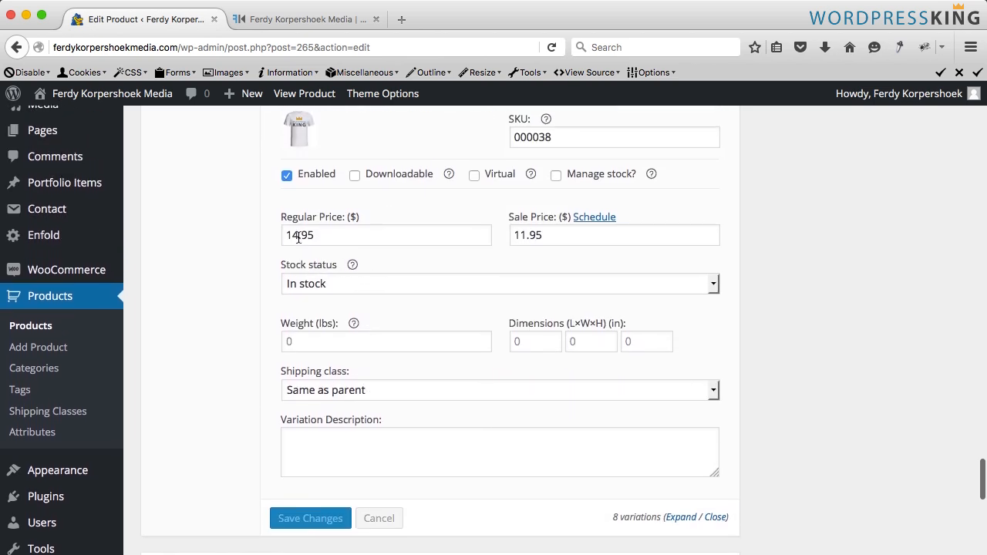
pyautogui.click(523, 235)
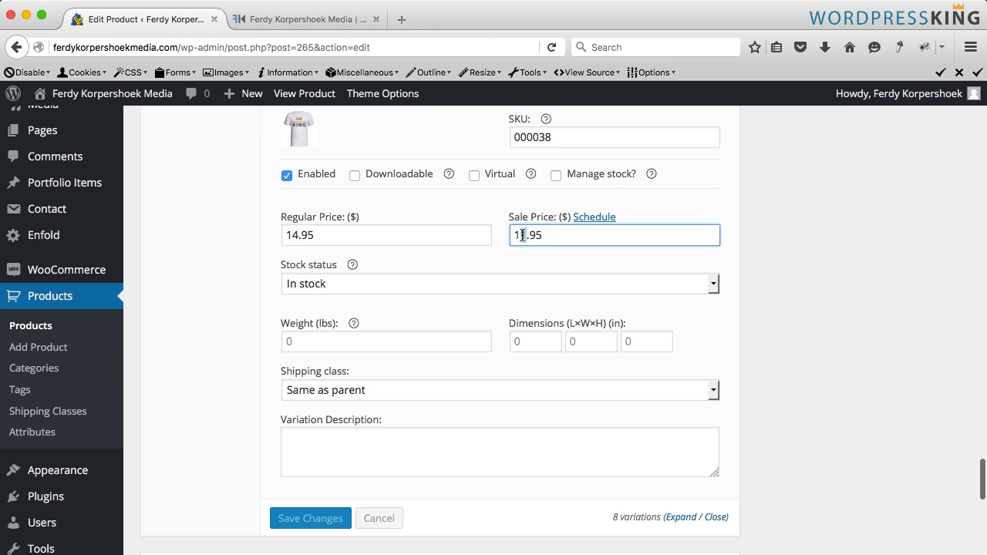
pyautogui.scroll(10, 505, 270)
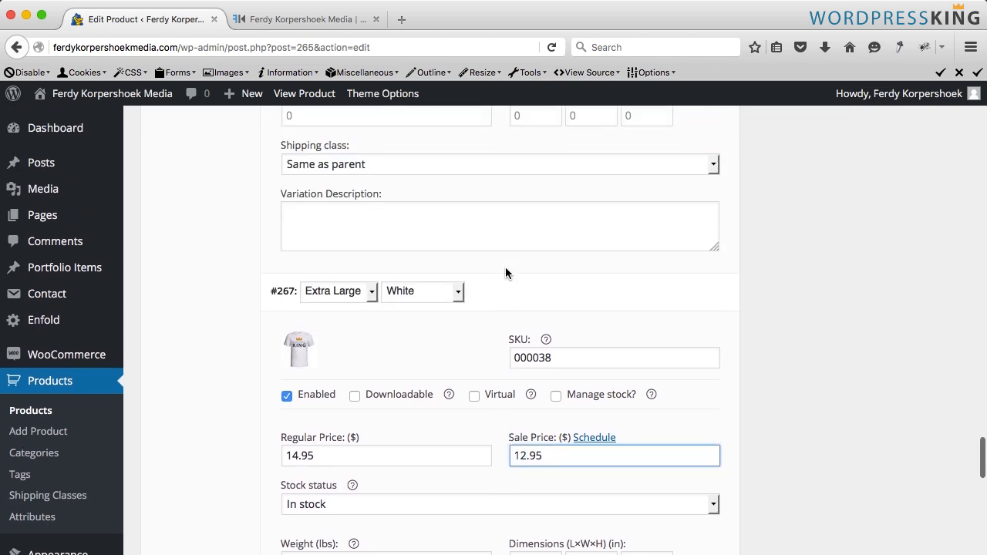
# - Set the Extra Large Black variation's sale price to 12.95 and update the product
pyautogui.moveTo(524, 283); pyautogui.dragTo(520, 283)
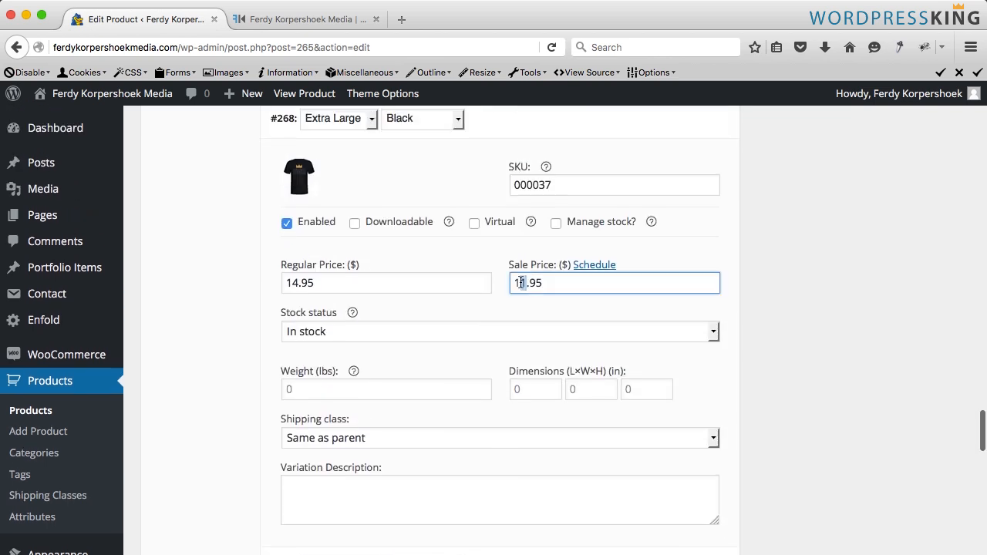
pyautogui.write('2')
pyautogui.scroll(15, 822, 286)
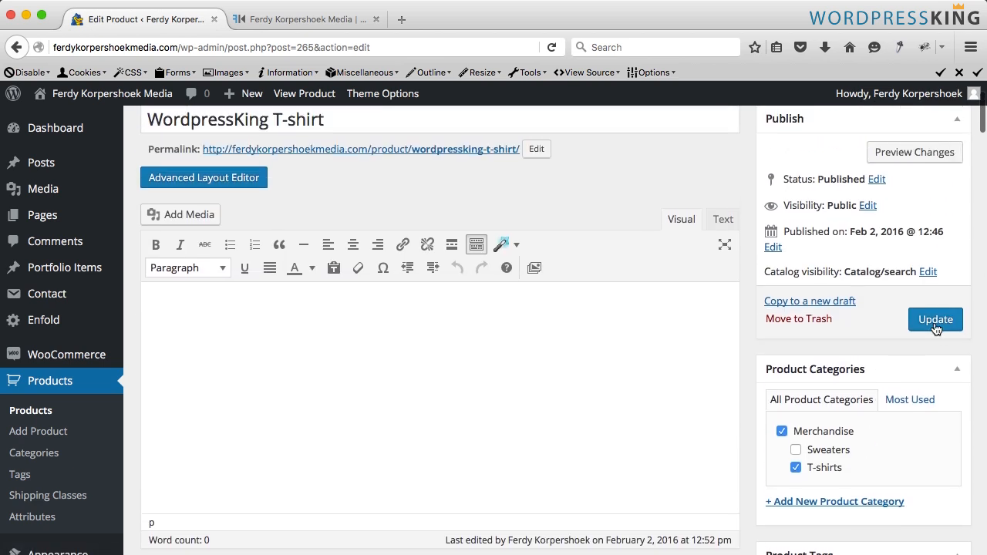
# - Reload the product page and check the prices of the Medium Black and Extra Large Black variations
pyautogui.click(322, 21)
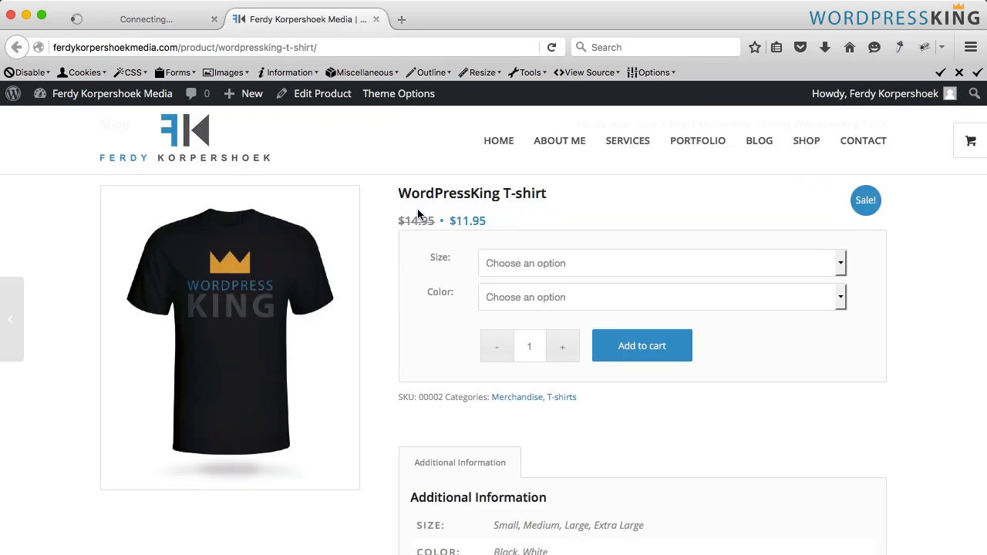
pyautogui.press('super+r')
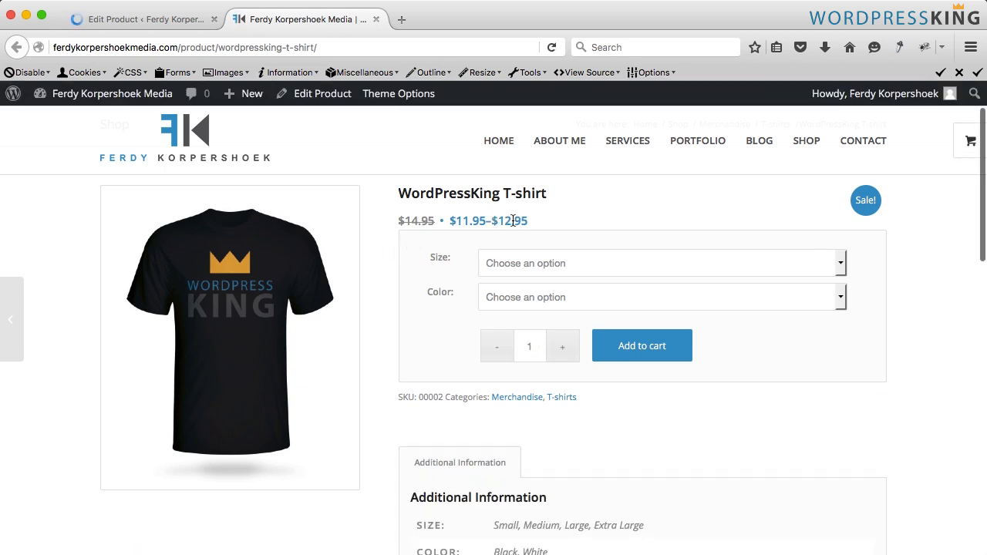
pyautogui.click(513, 259)
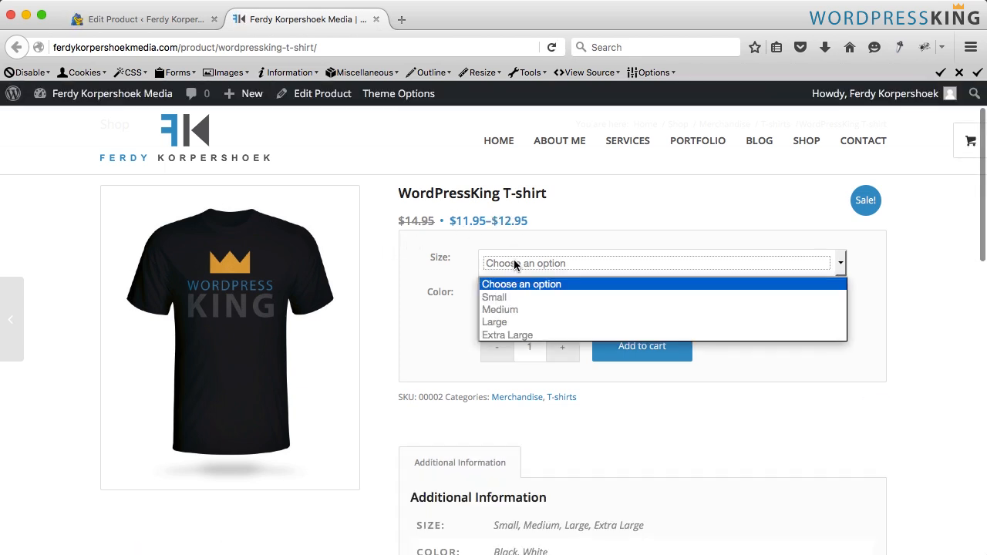
pyautogui.click(506, 305)
pyautogui.click(528, 300)
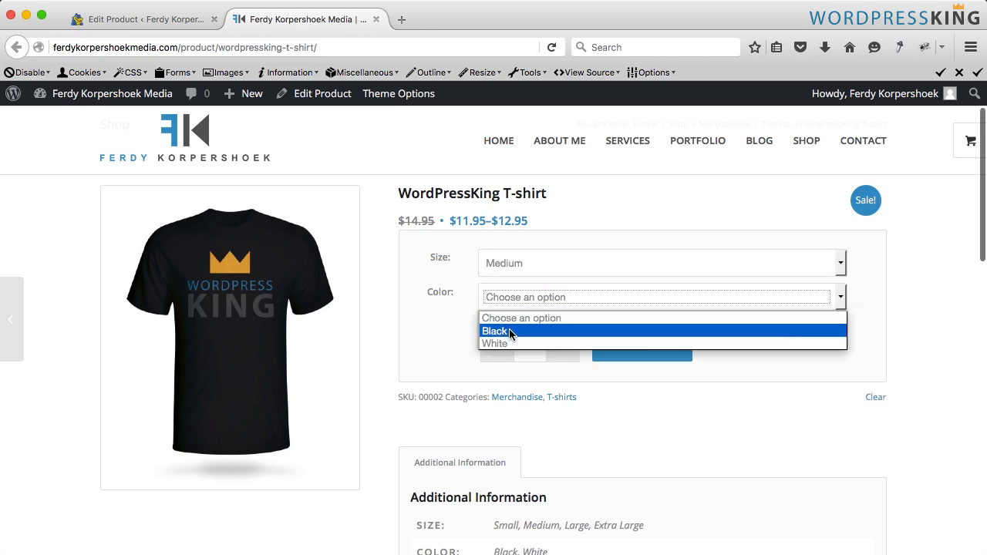
pyautogui.click(508, 330)
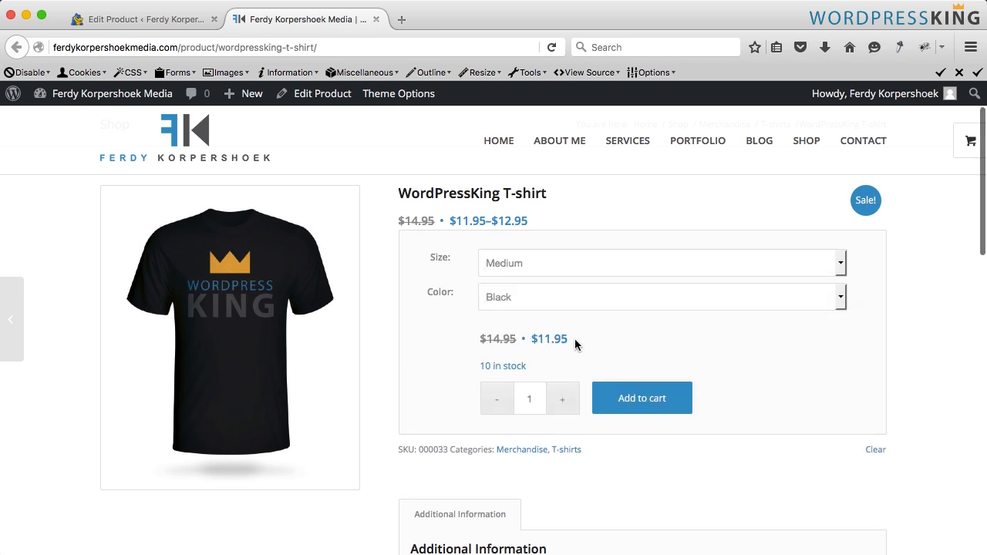
pyautogui.click(545, 264)
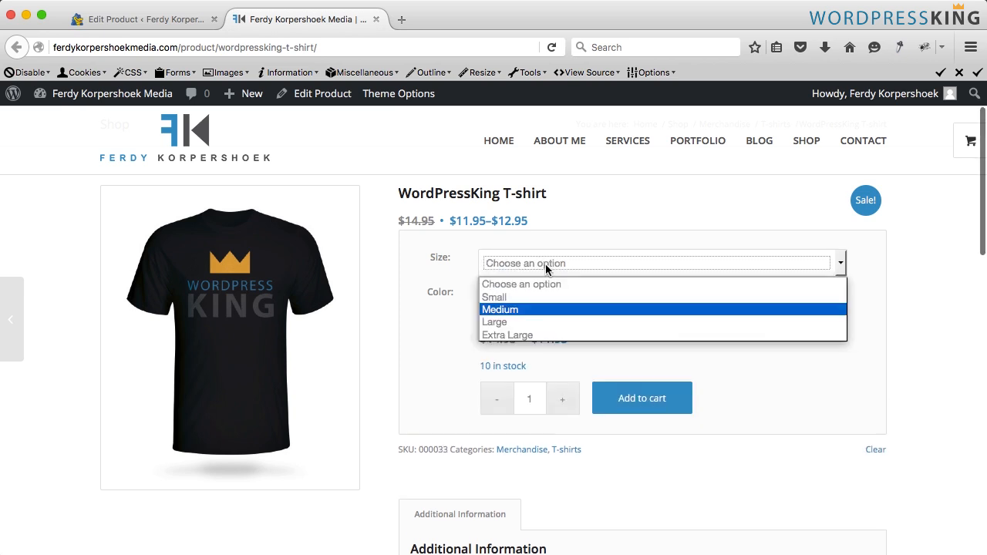
pyautogui.click(524, 335)
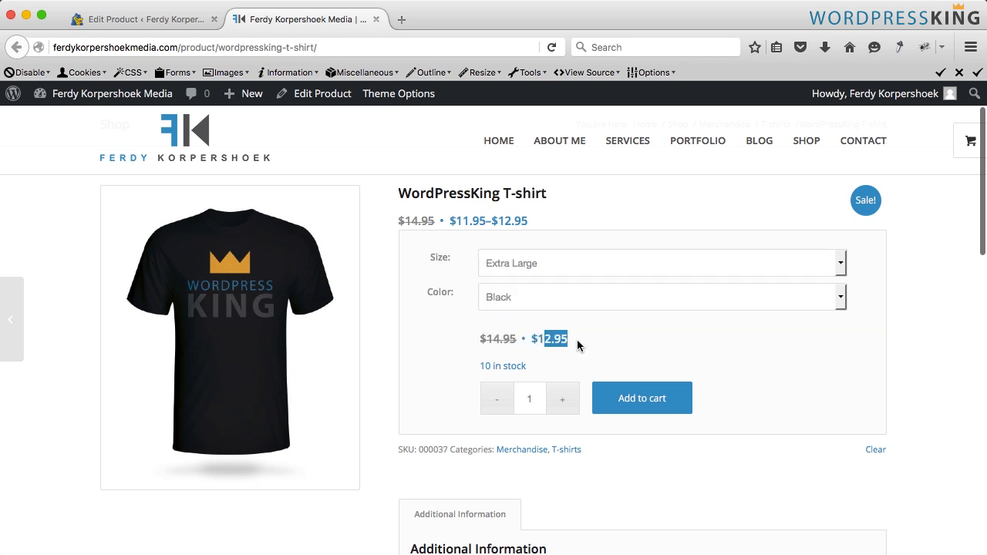
# - Return to the product editor and inspect the Extra Large Black variation's sale price
pyautogui.click(576, 339)
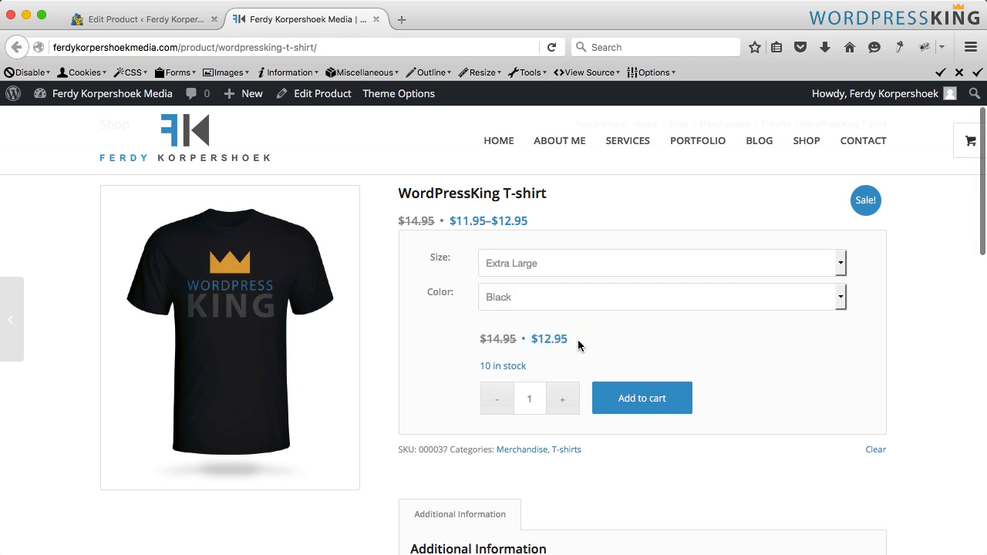
pyautogui.click(167, 19)
pyautogui.scroll(-10, 435, 312)
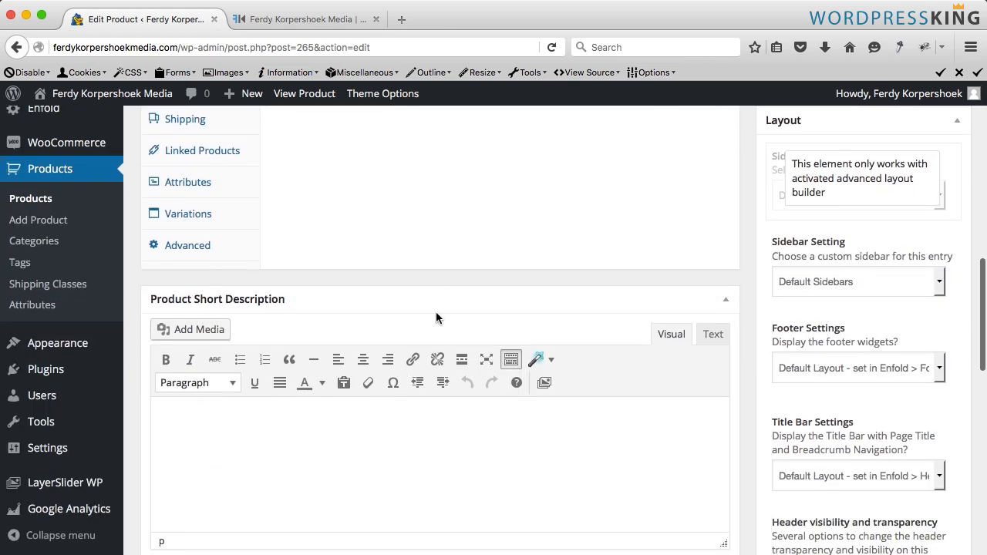
pyautogui.scroll(-4, 435, 311)
pyautogui.scroll(5, 366, 300)
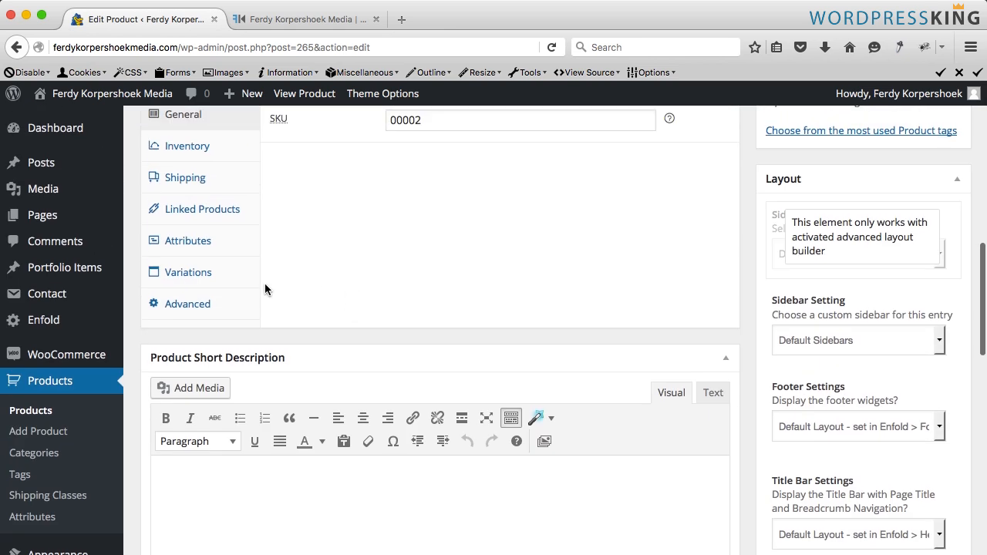
pyautogui.click(220, 275)
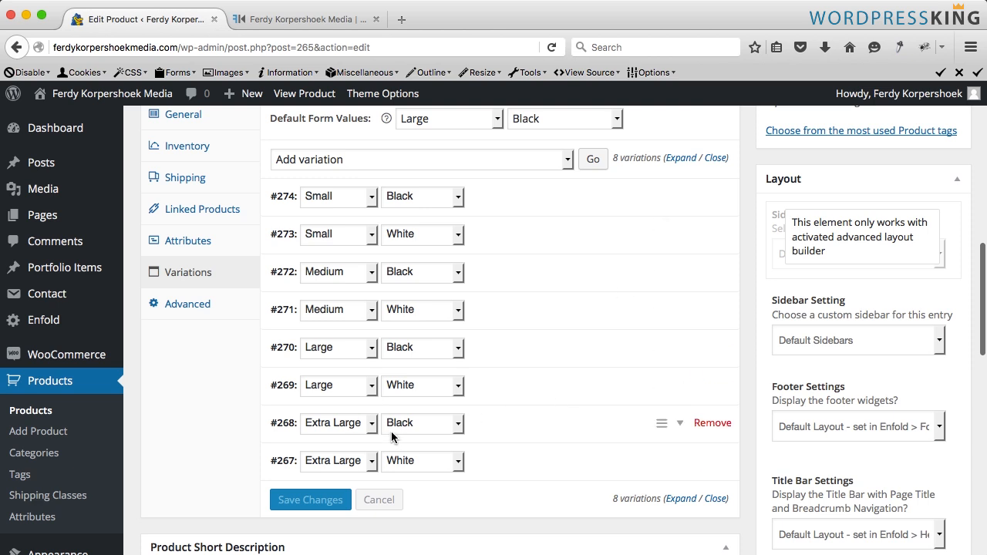
pyautogui.click(499, 427)
pyautogui.scroll(-3, 529, 424)
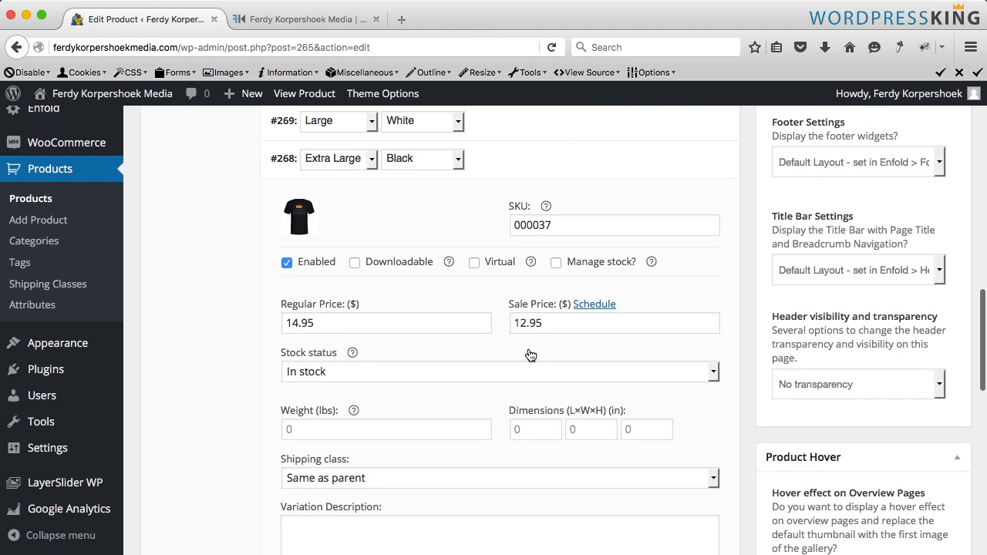
pyautogui.click(524, 323)
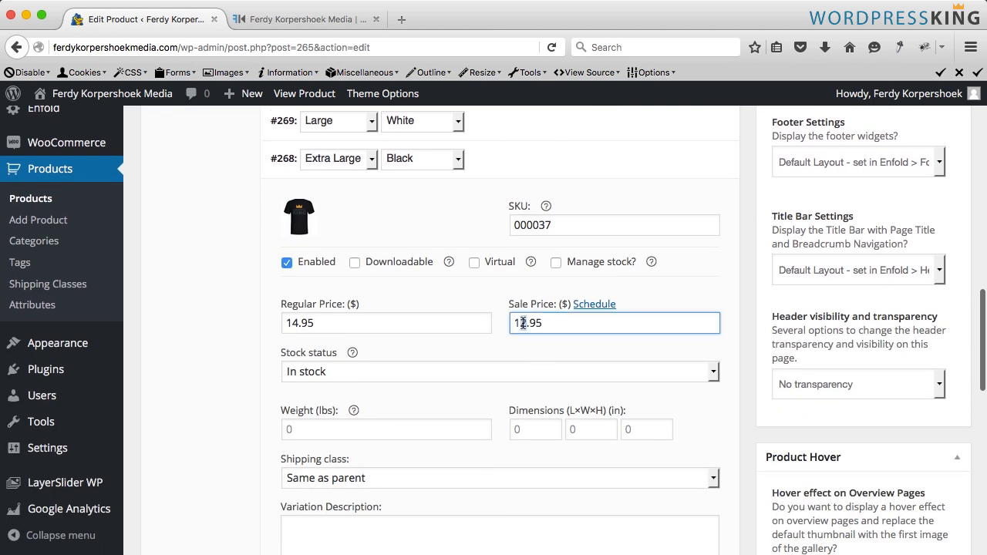
pyautogui.scroll(-5, 347, 243)
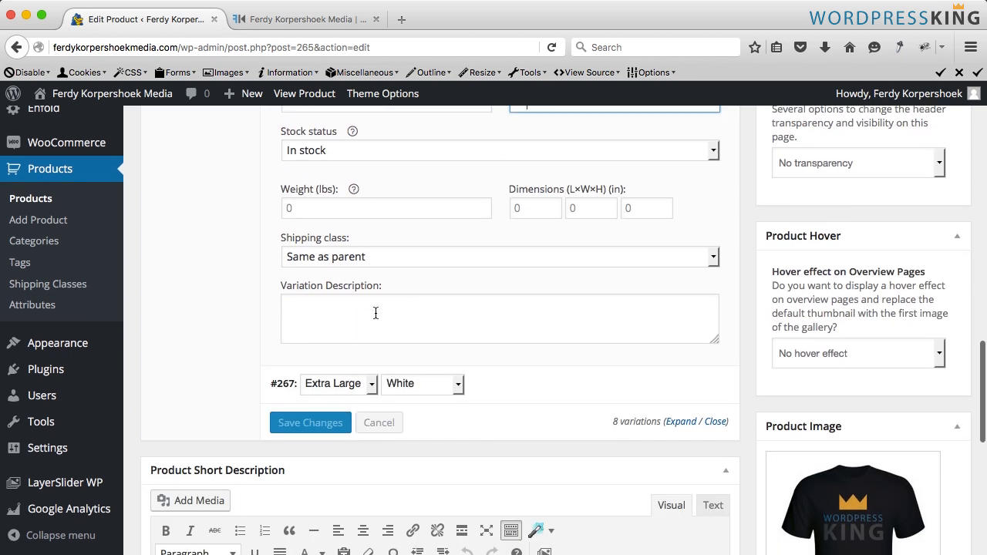
pyautogui.scroll(3, 434, 328)
pyautogui.scroll(-2, 434, 329)
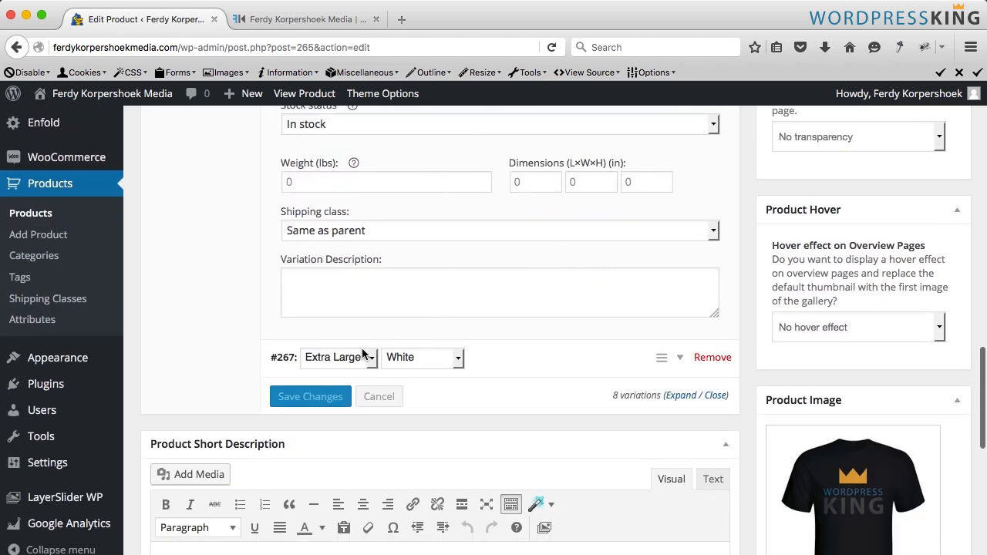
# - Inspect the Extra Large White variation's sale price and update the product
pyautogui.click(509, 359)
pyautogui.scroll(-1, 544, 356)
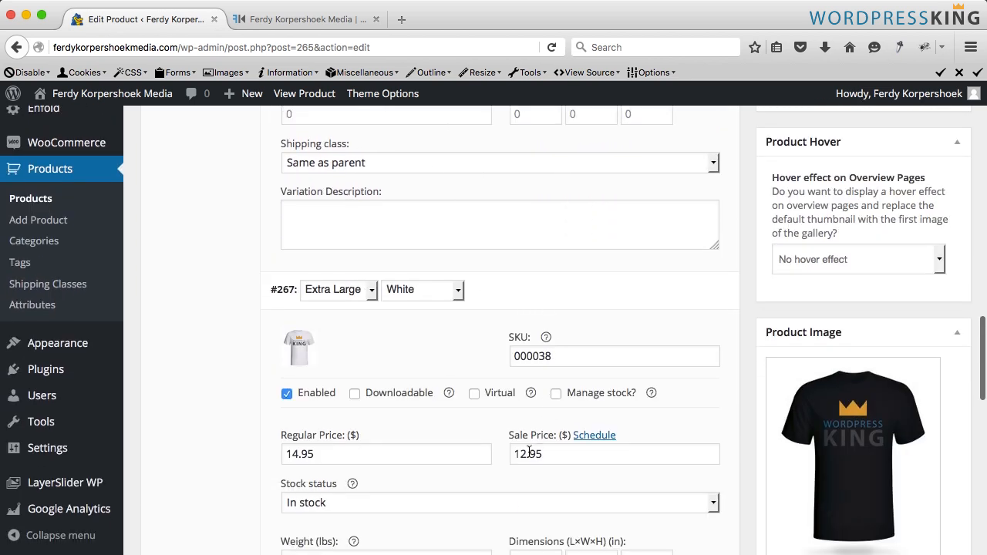
pyautogui.click(528, 453)
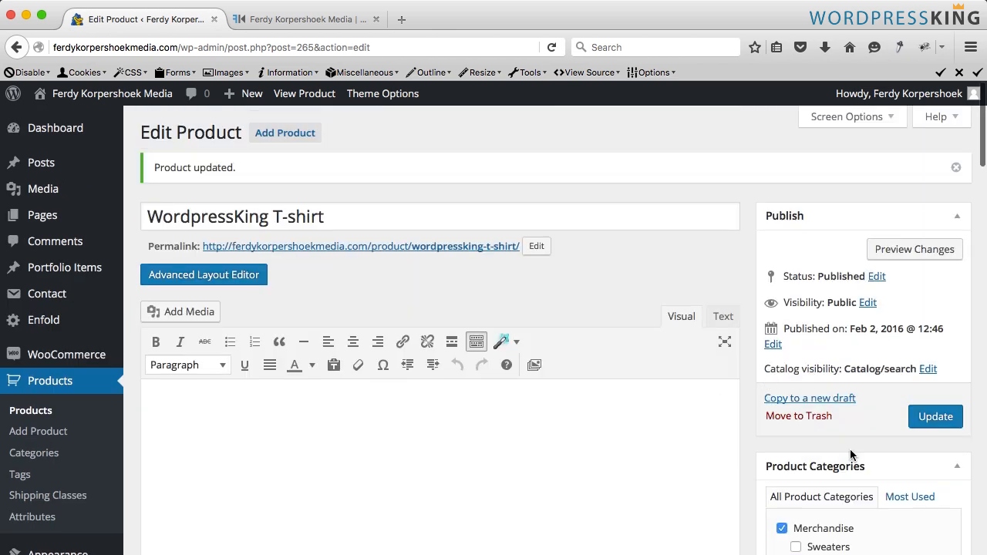
pyautogui.click(929, 424)
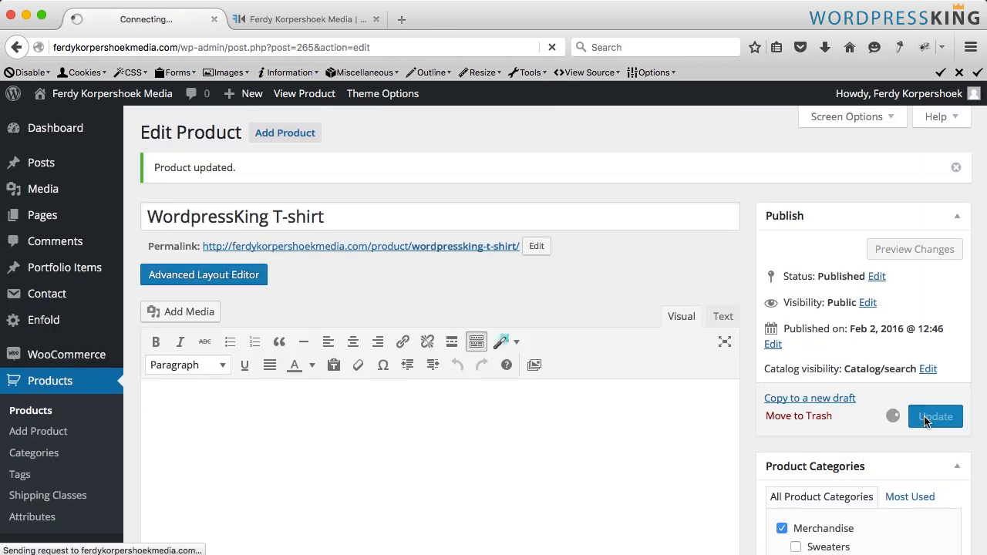
pyautogui.scroll(-5, 309, 401)
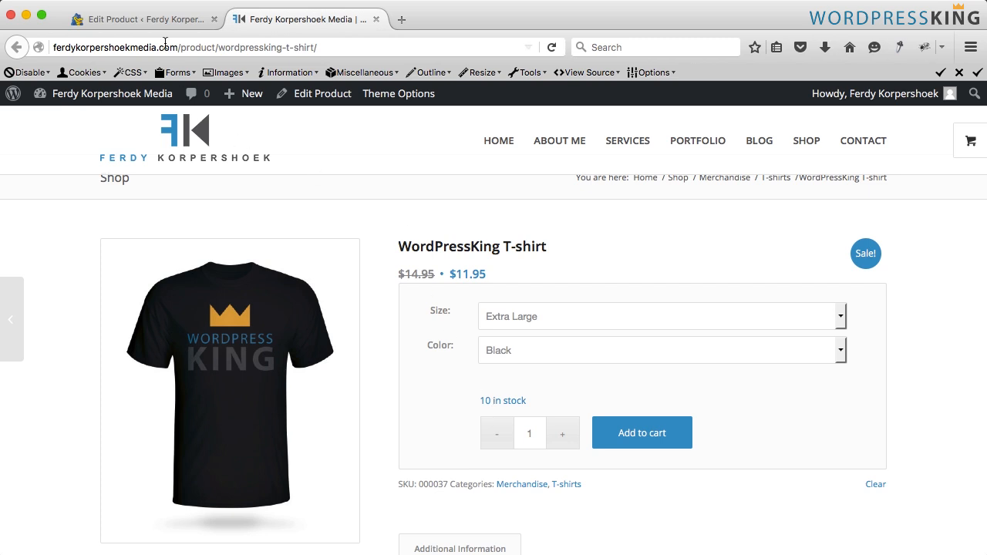
# - In the product's inventory settings, turn off stock management at product level
pyautogui.click(139, 18)
pyautogui.scroll(-5, 327, 346)
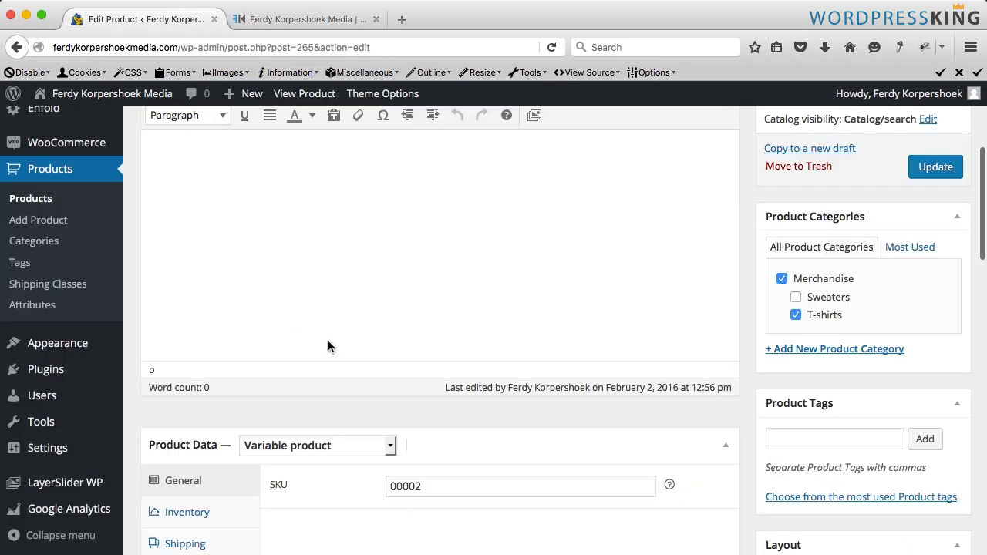
pyautogui.scroll(-5, 328, 347)
pyautogui.click(192, 284)
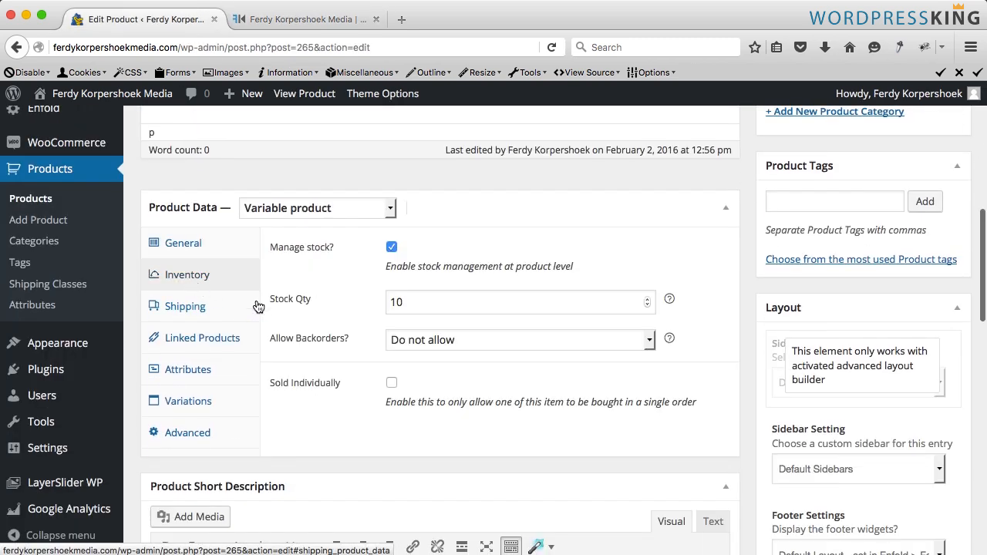
pyautogui.click(465, 306)
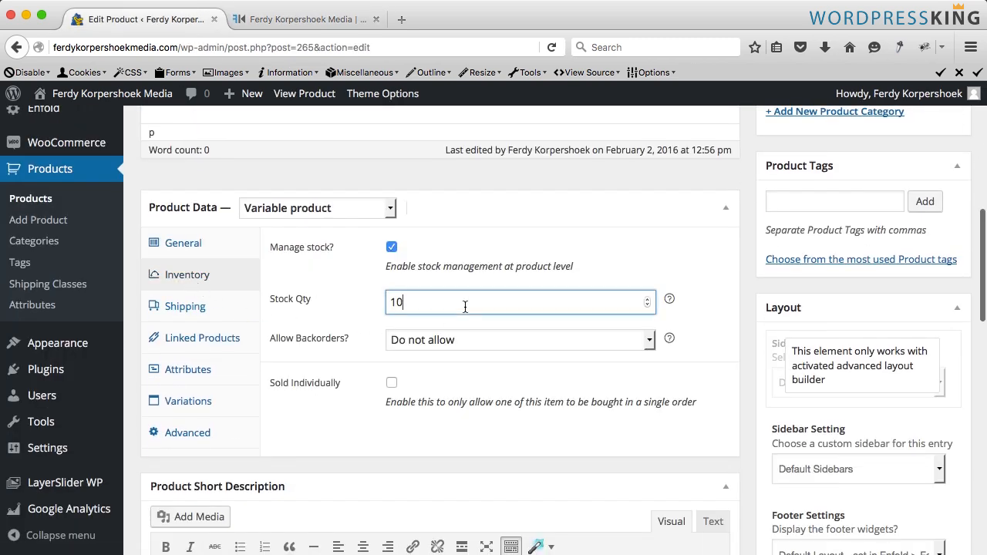
pyautogui.click(392, 248)
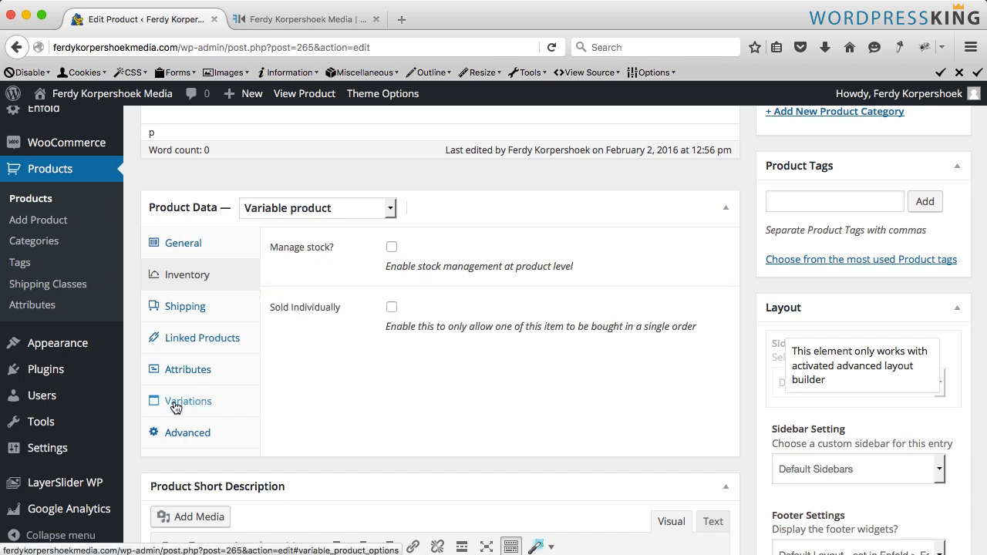
# - Toggle "Manage stock" on for all variations with the bulk variation action
pyautogui.click(202, 407)
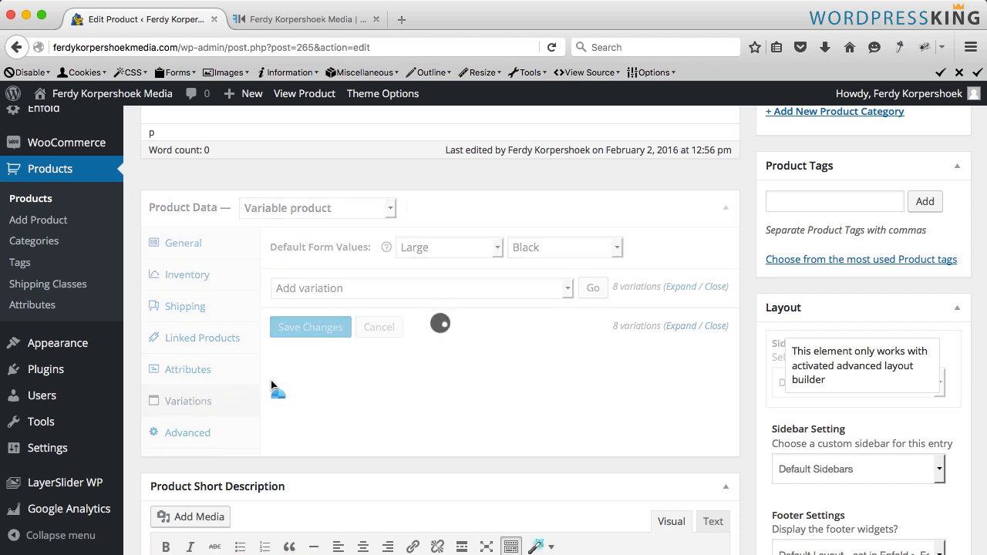
pyautogui.click(340, 287)
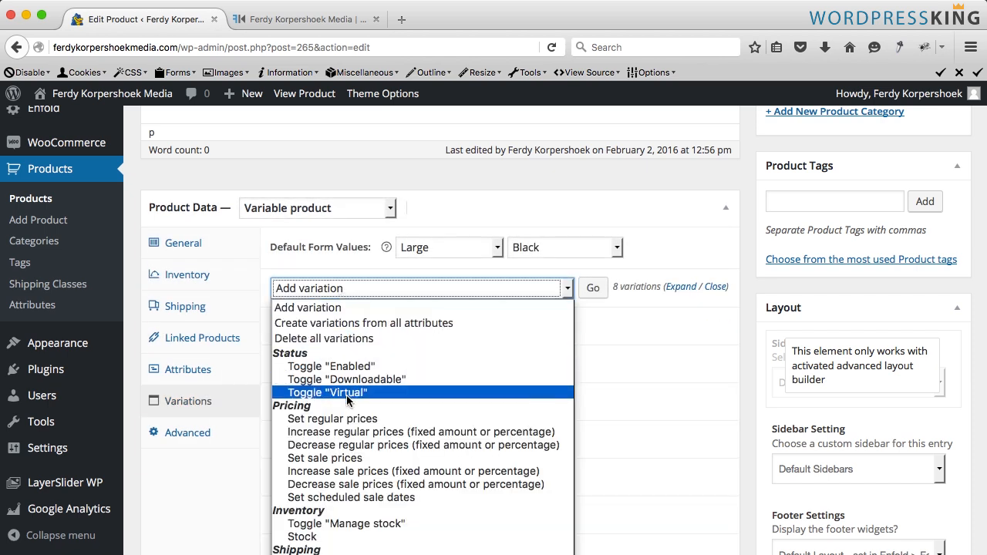
pyautogui.click(373, 524)
pyautogui.click(590, 290)
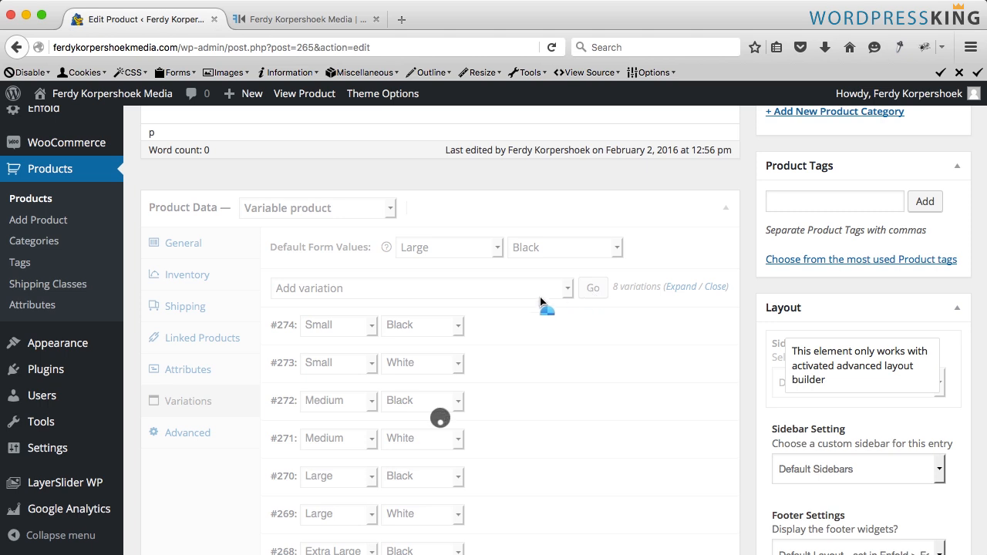
# - Set the stock of all variations to 5 with the bulk Stock action
pyautogui.scroll(-3, 497, 374)
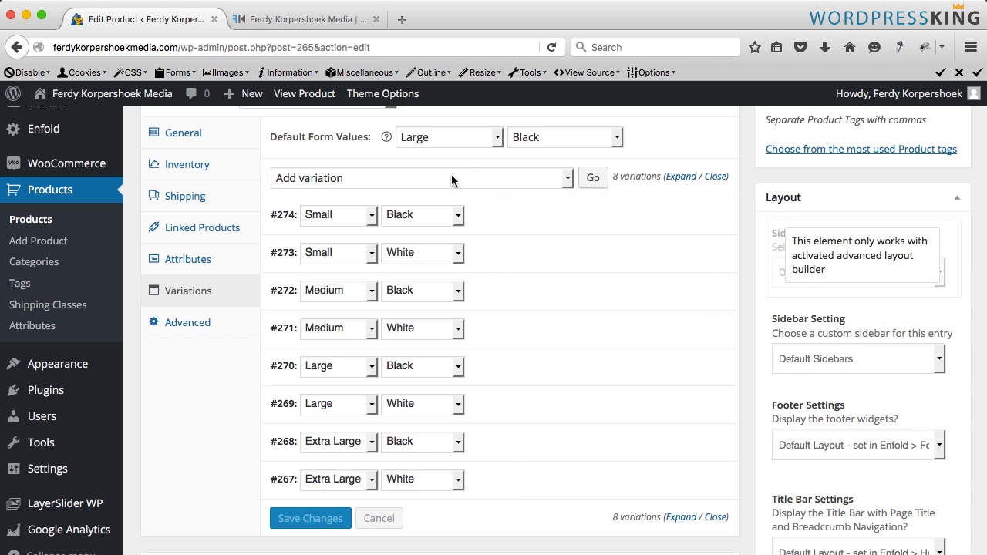
pyautogui.click(409, 178)
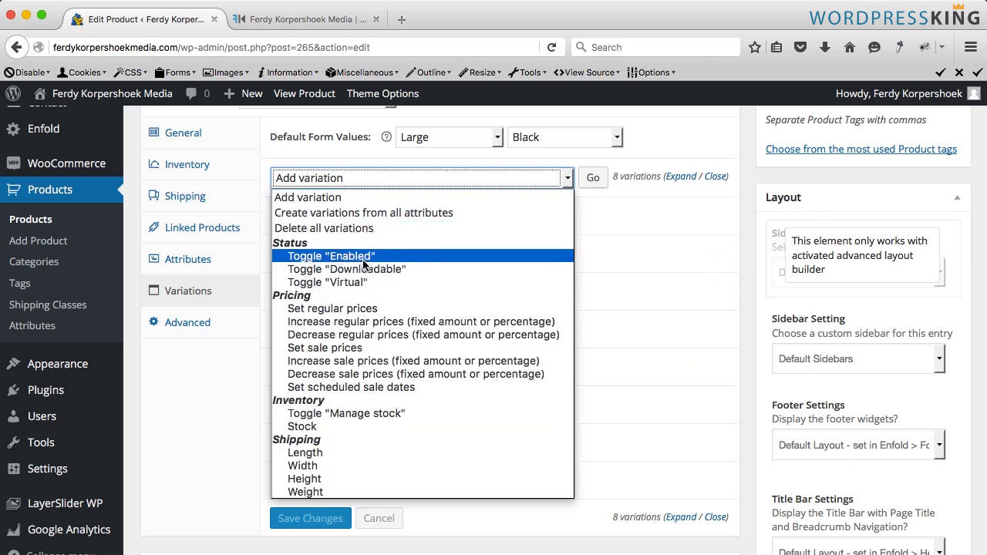
pyautogui.click(339, 426)
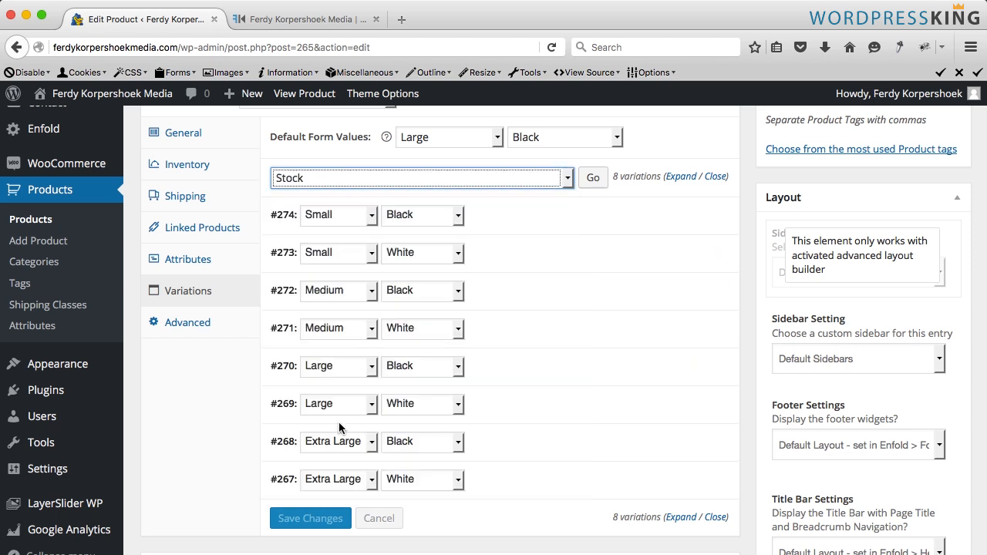
pyautogui.click(590, 178)
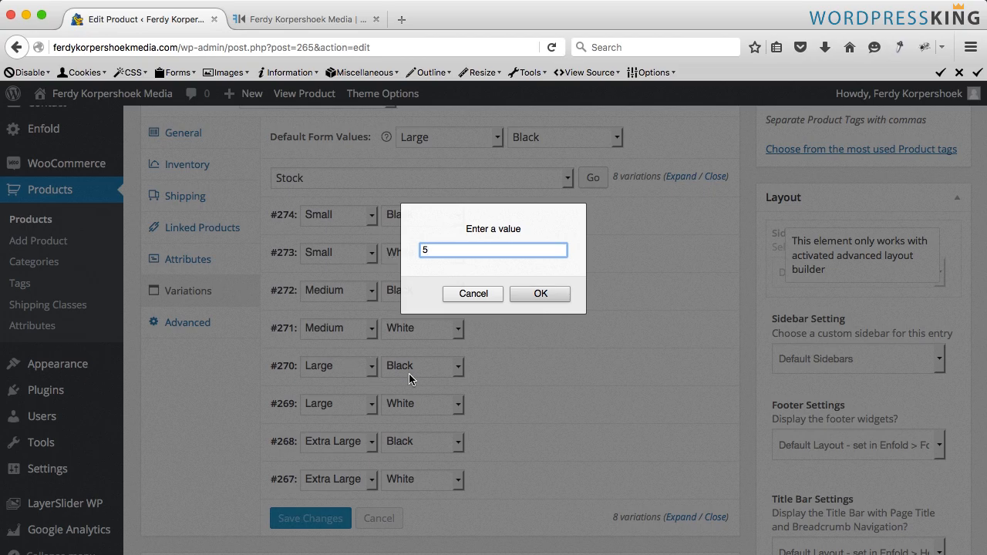
pyautogui.click(544, 300)
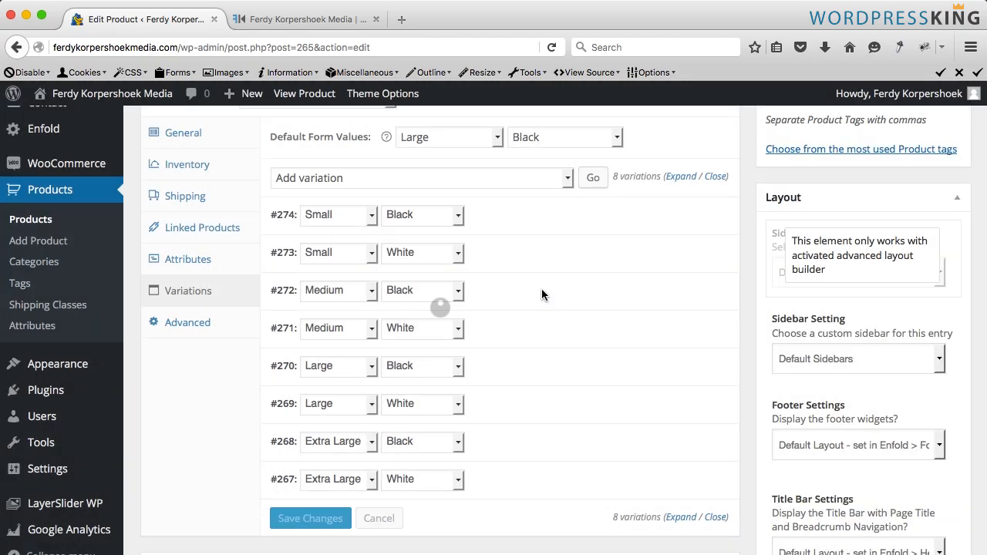
# - Expand all variations to review their stock quantities, then update the product
pyautogui.click(679, 177)
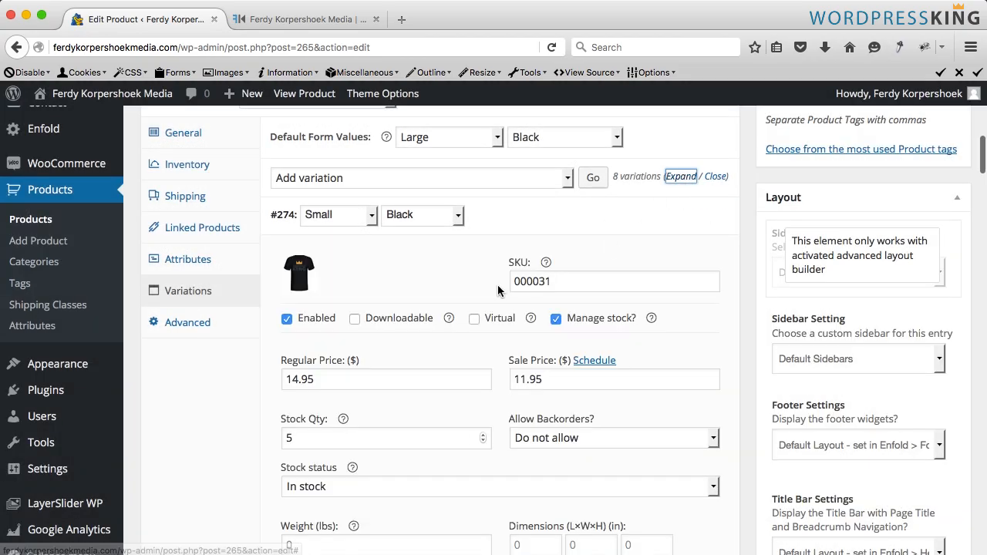
pyautogui.scroll(-5, 329, 333)
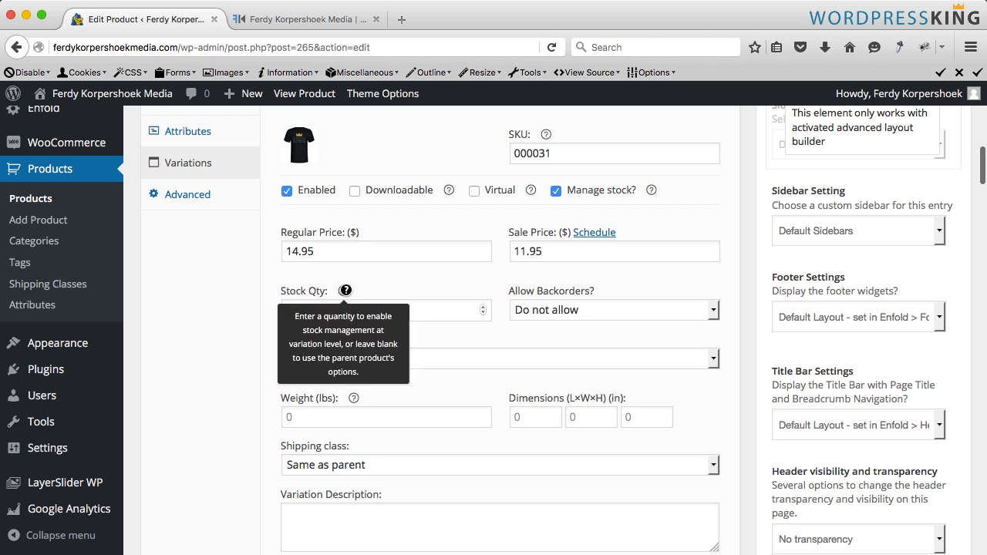
pyautogui.scroll(-10, 315, 348)
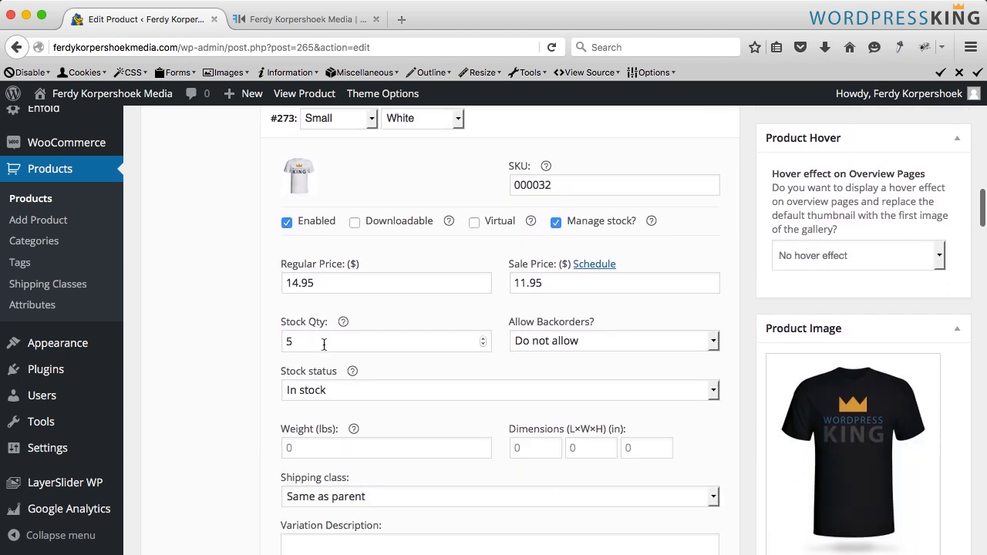
pyautogui.scroll(20, 861, 340)
pyautogui.scroll(10, 861, 340)
pyautogui.click(948, 416)
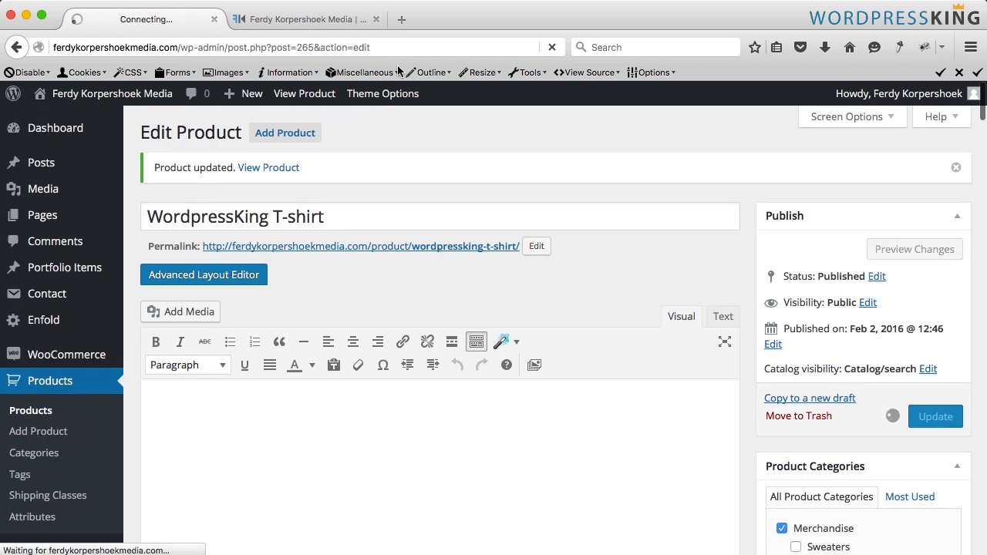
# - Reload the product page and check the stock shown for the Large Black and Medium Black variations
pyautogui.click(304, 23)
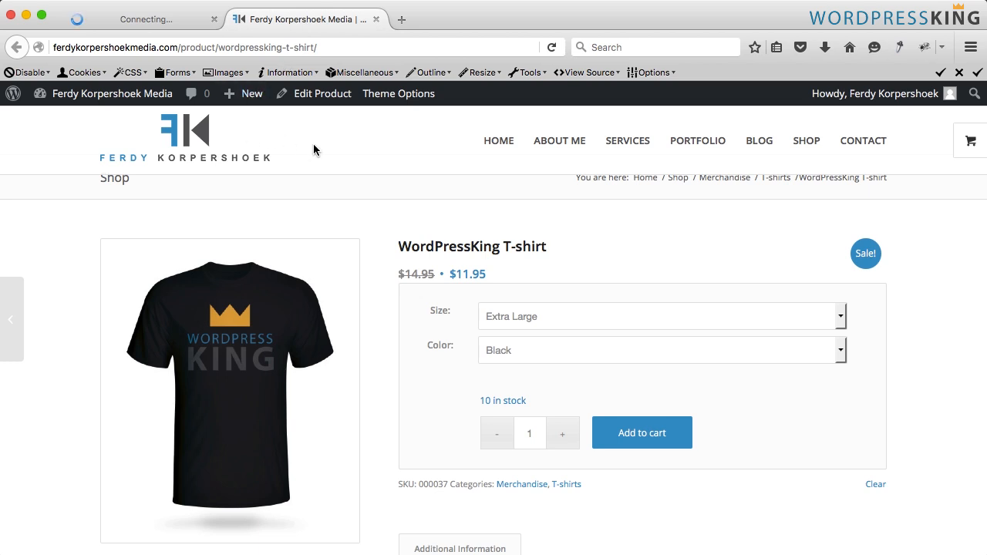
pyautogui.press('super+r')
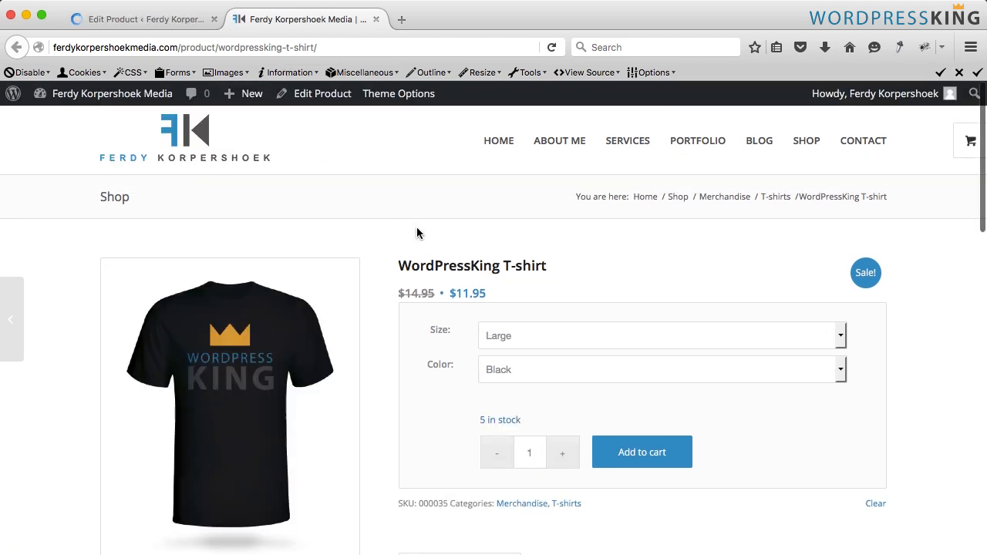
pyautogui.scroll(-2, 416, 226)
pyautogui.scroll(-1, 495, 310)
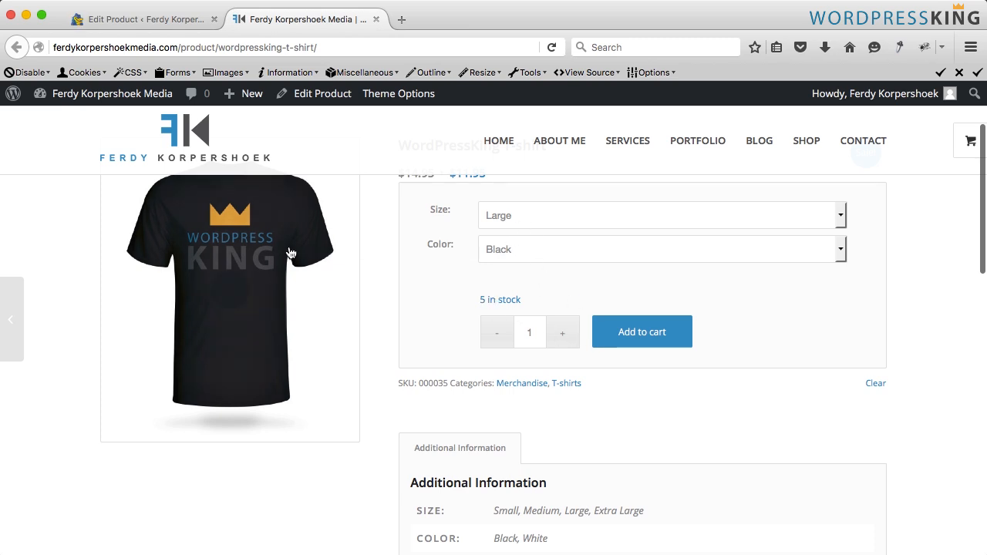
pyautogui.moveTo(539, 307); pyautogui.dragTo(480, 300)
pyautogui.click(462, 305)
pyautogui.click(524, 220)
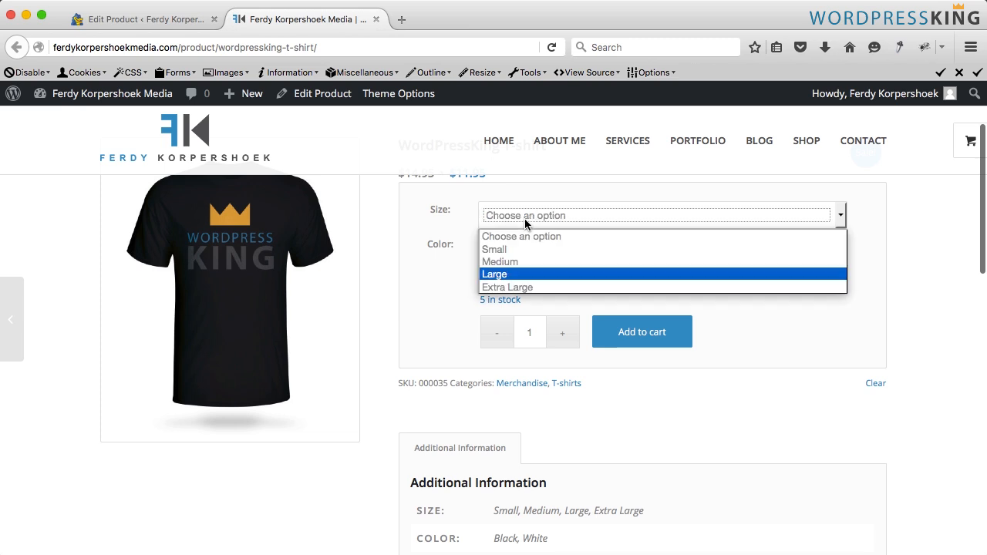
pyautogui.click(513, 262)
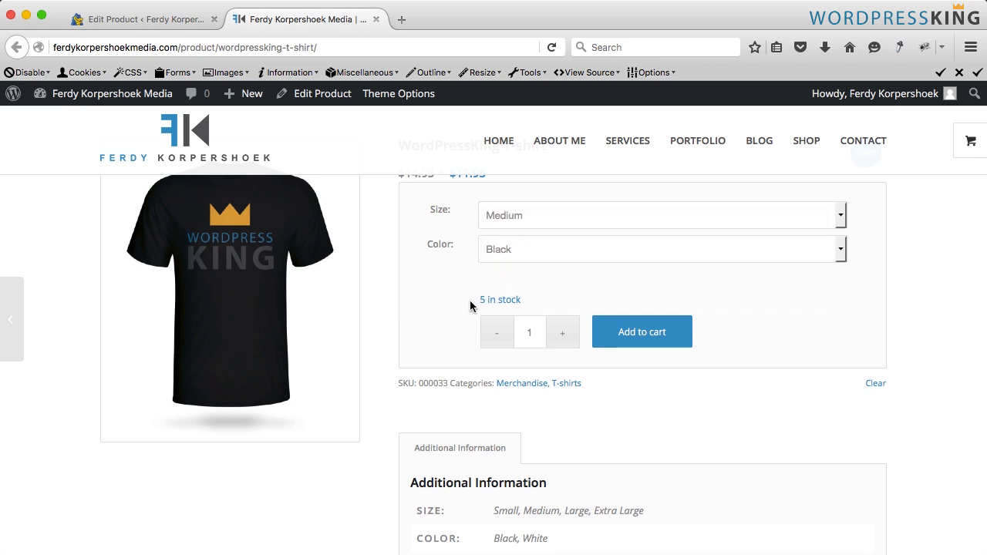
pyautogui.scroll(-6, 396, 327)
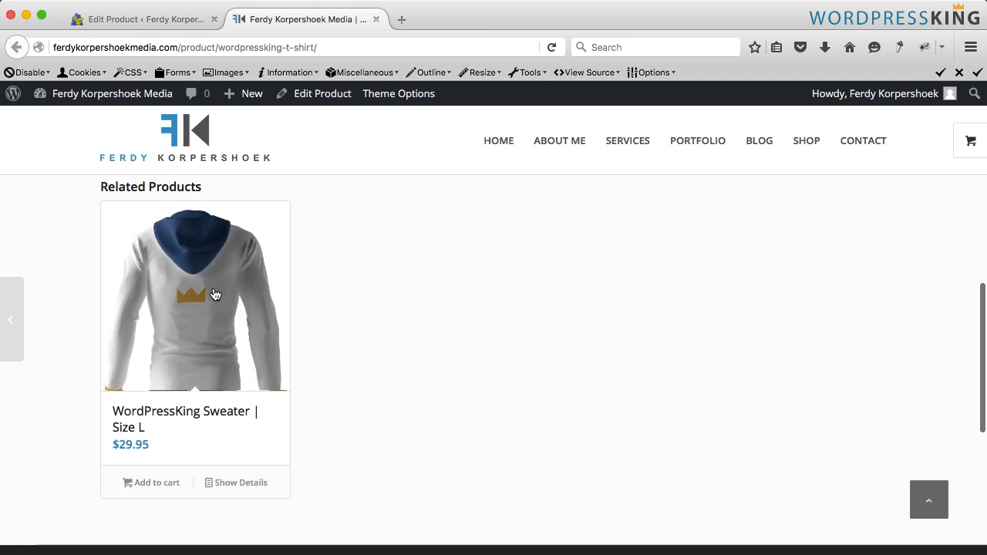
pyautogui.scroll(6, 418, 293)
pyautogui.scroll(2, 419, 291)
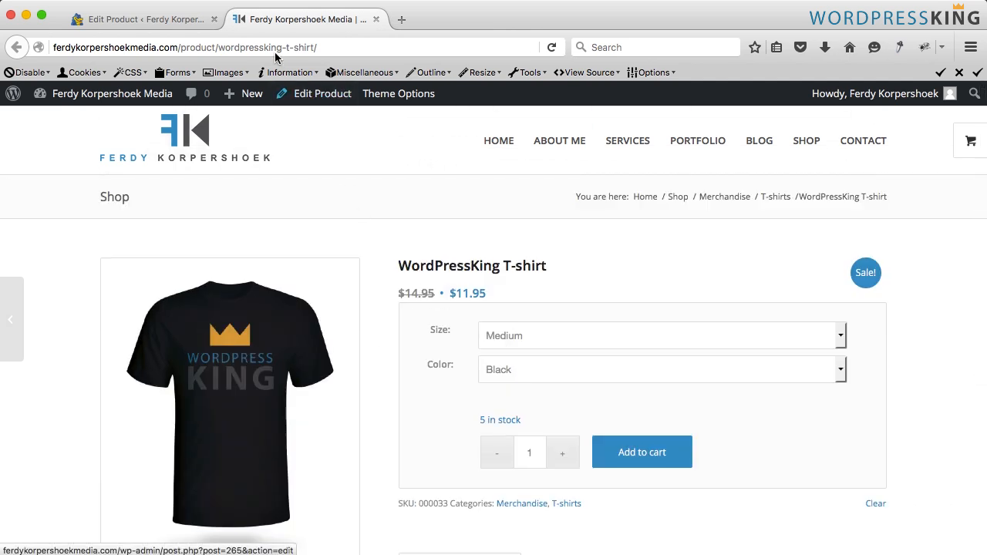
# - Set the product's hover effect on overview pages to show the first gallery image on hover
pyautogui.click(179, 21)
pyautogui.scroll(-10, 754, 366)
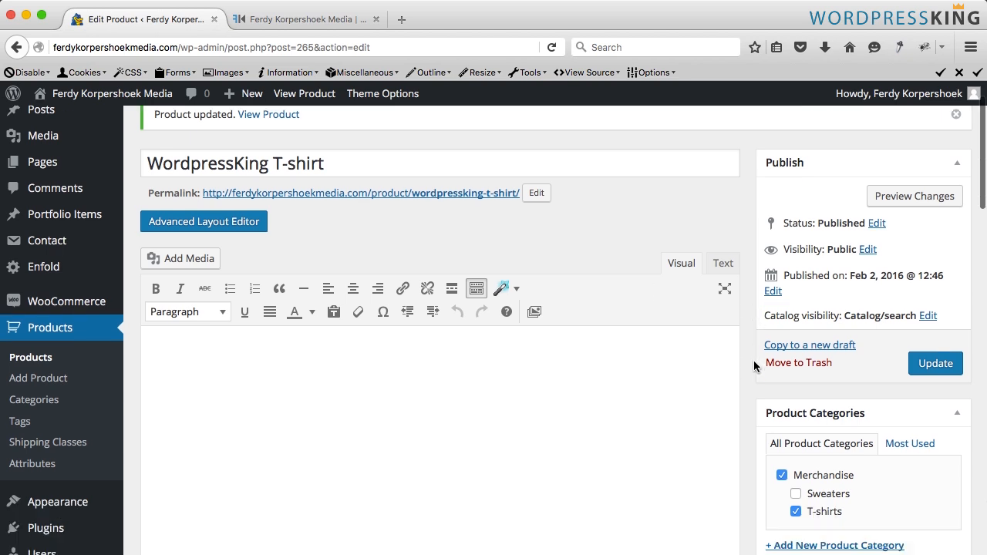
pyautogui.scroll(-8, 754, 365)
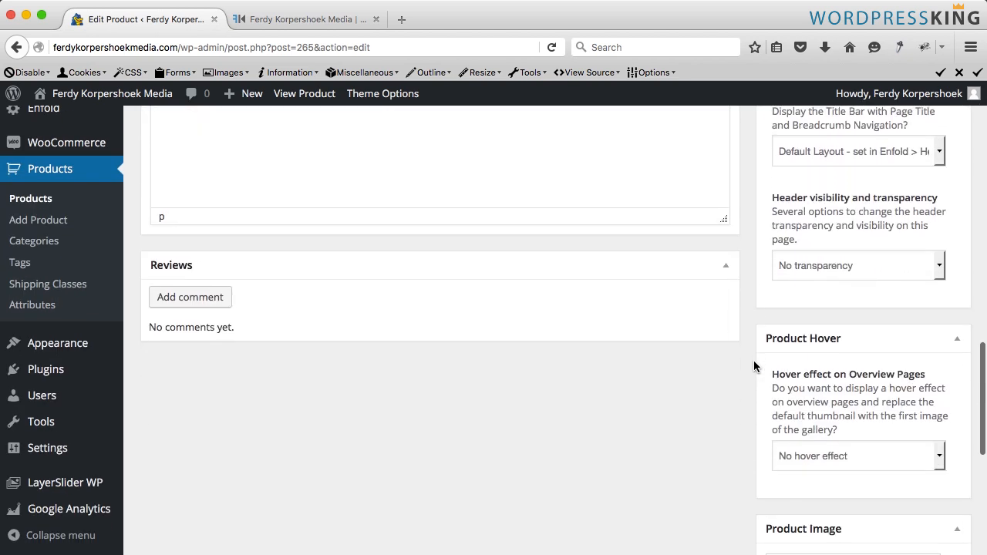
pyautogui.scroll(1, 802, 262)
pyautogui.scroll(-2, 805, 251)
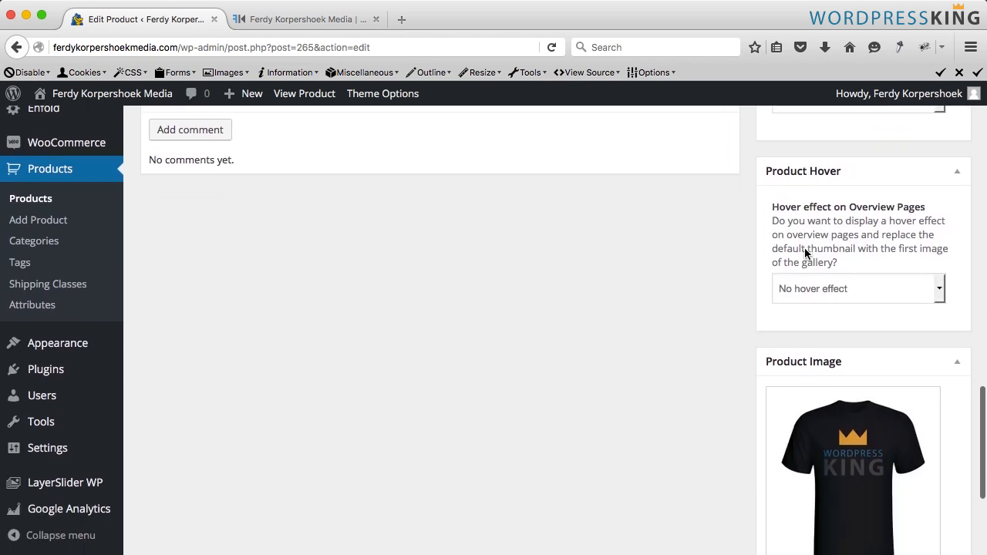
pyautogui.click(802, 289)
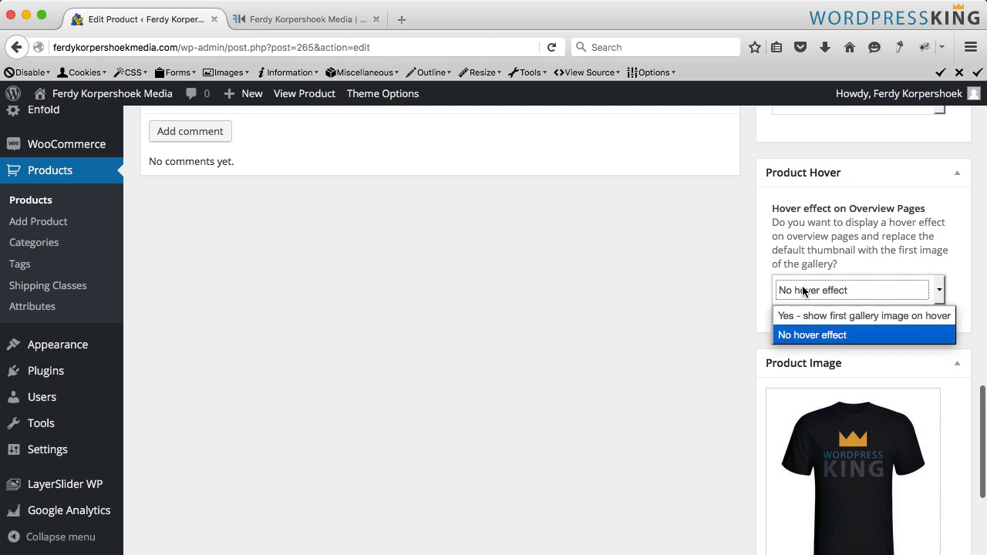
pyautogui.click(802, 316)
# - Add the black back T-shirt image to the product gallery
pyautogui.scroll(-5, 770, 322)
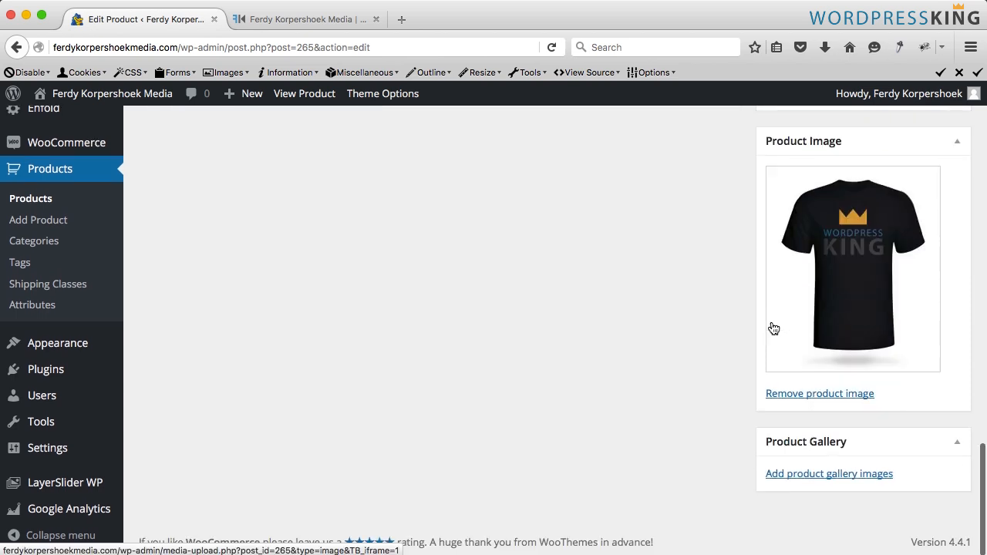
pyautogui.click(794, 474)
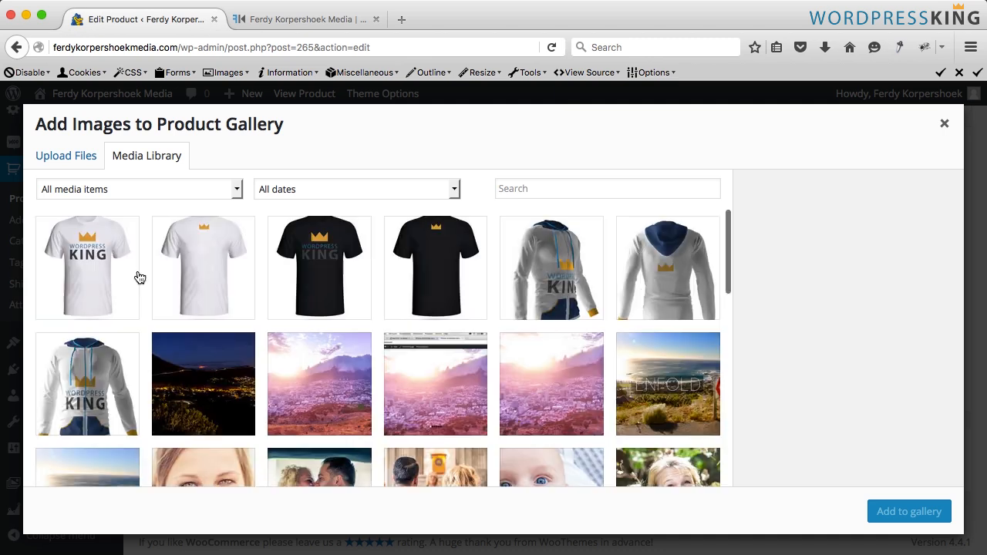
pyautogui.click(434, 272)
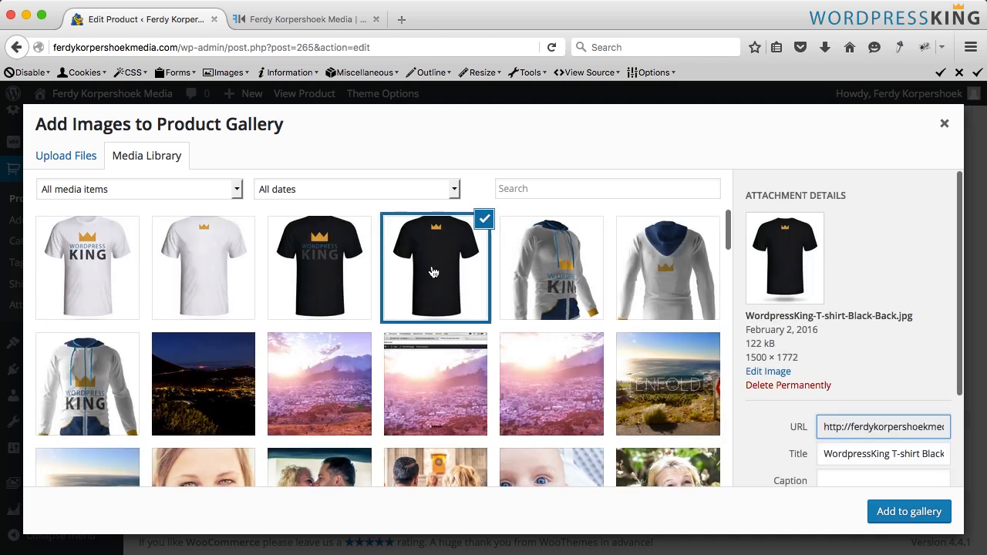
pyautogui.click(891, 511)
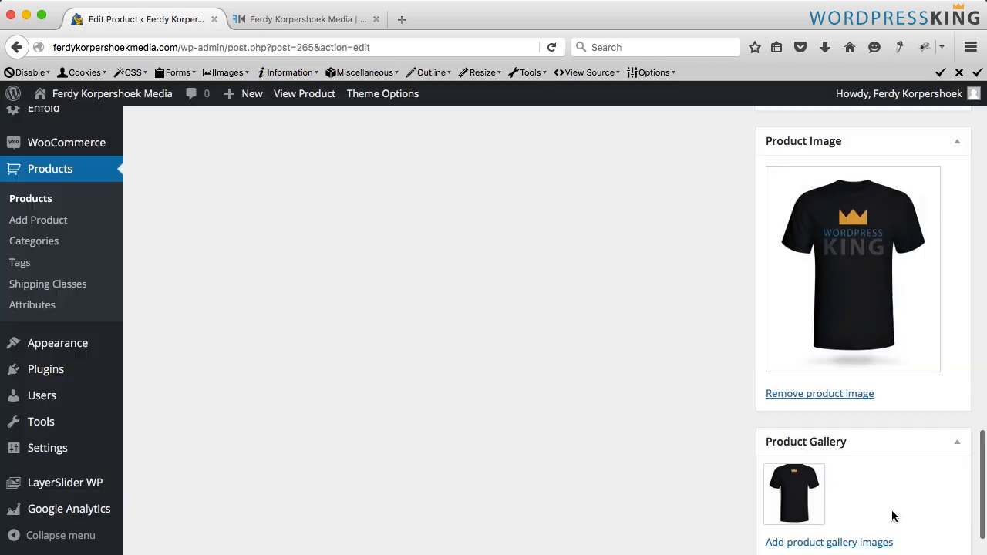
# - Add the white front and white back T-shirt images to the product gallery and update the product
pyautogui.scroll(-1, 890, 478)
pyautogui.click(865, 482)
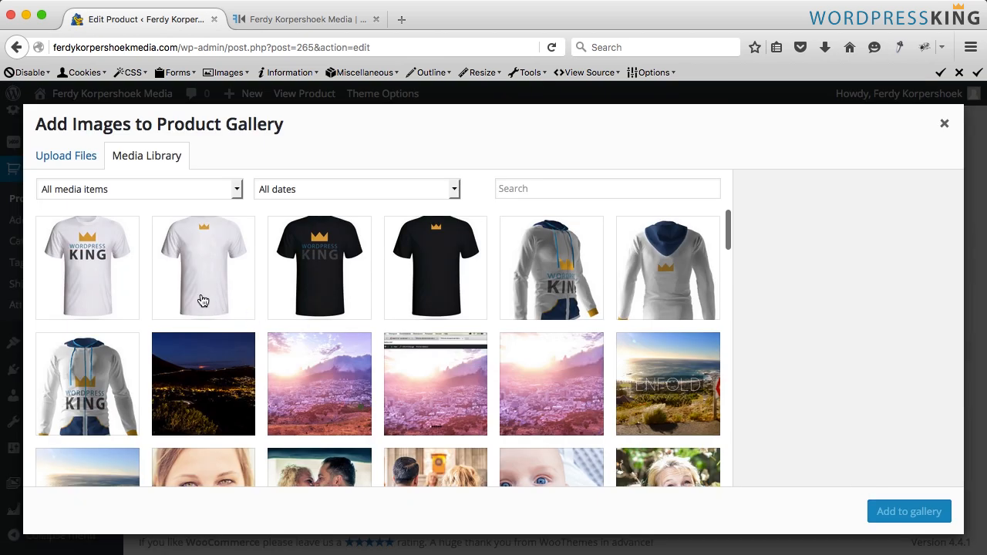
pyautogui.click(99, 276)
pyautogui.click(187, 274)
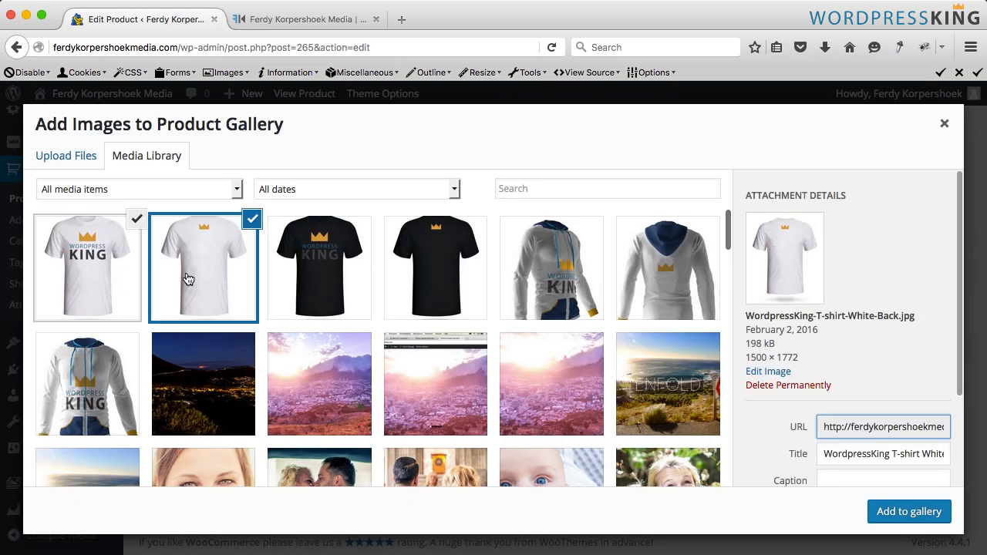
pyautogui.click(883, 511)
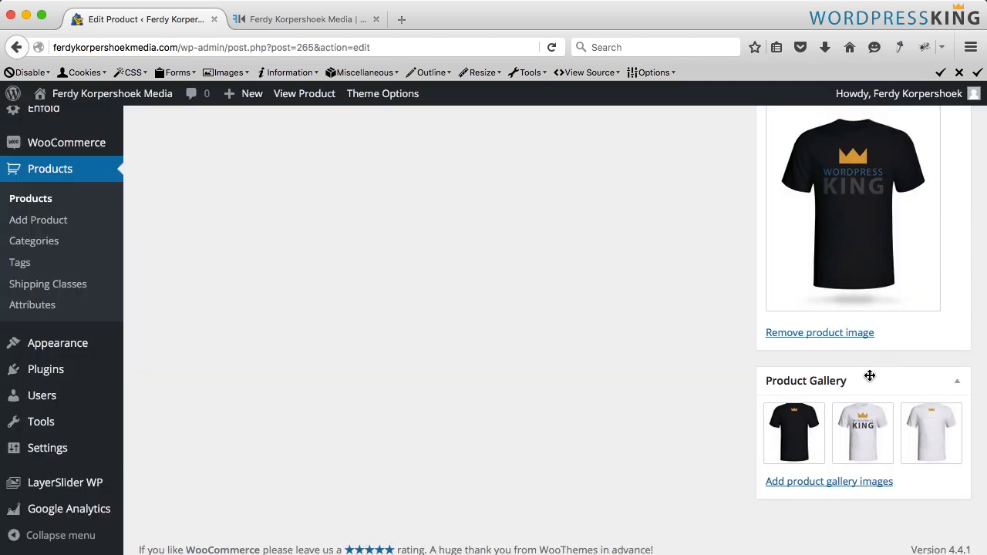
pyautogui.moveTo(866, 420)
pyautogui.scroll(20, 887, 416)
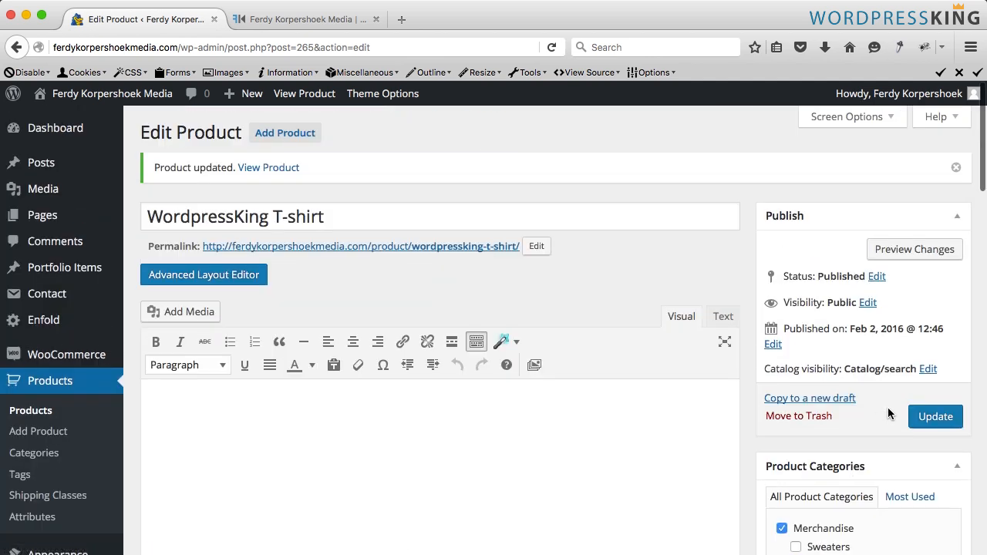
pyautogui.click(925, 416)
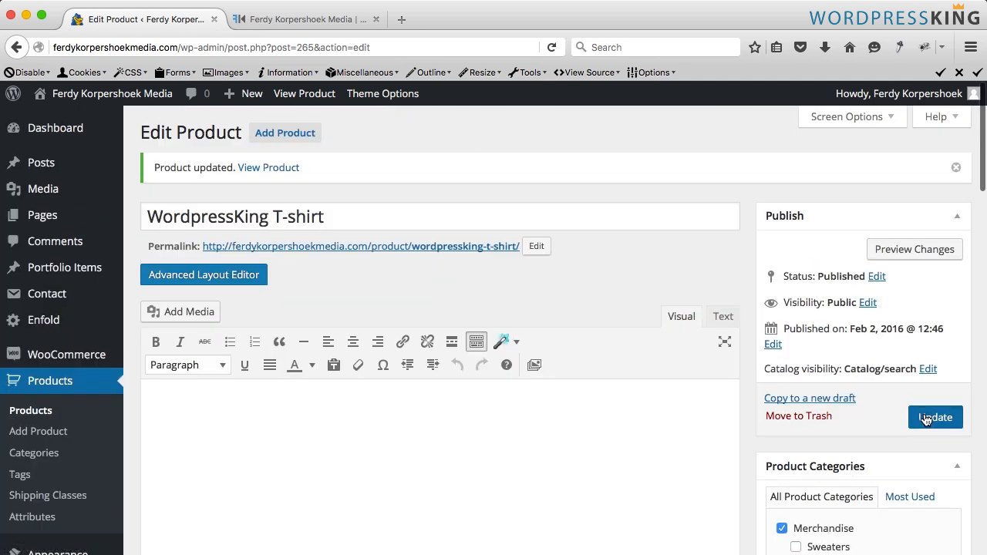
# - Reload the product page and browse the gallery images in the lightbox
pyautogui.click(308, 21)
pyautogui.press('super+r')
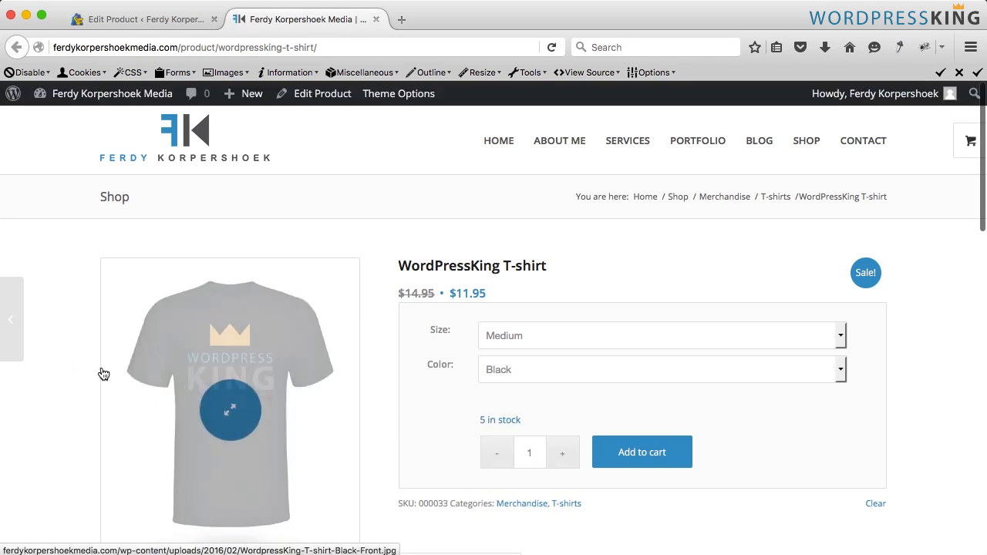
pyautogui.scroll(-5, 85, 362)
pyautogui.click(216, 414)
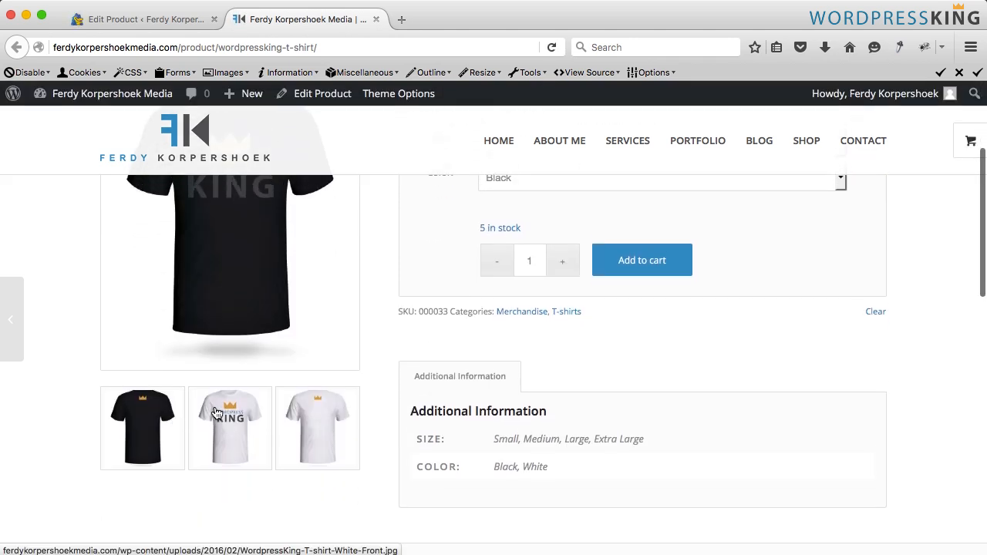
pyautogui.click(222, 422)
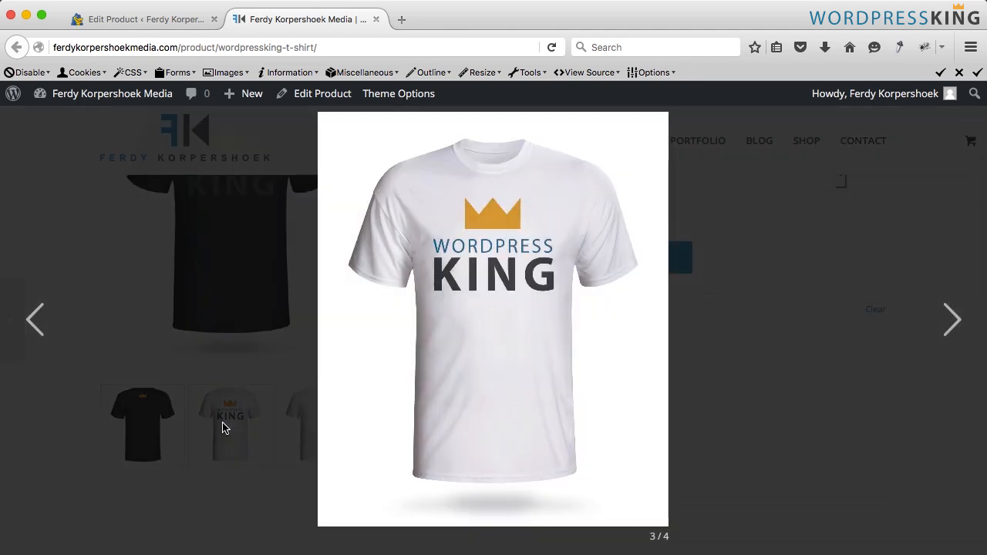
pyautogui.press('Right')
pyautogui.press('Left')
pyautogui.press('Left')
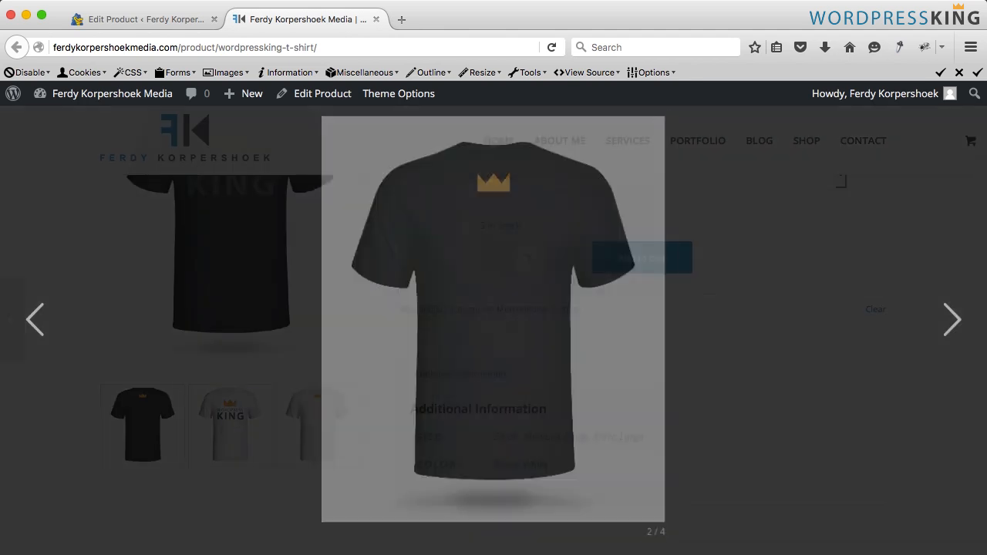
pyautogui.press('Escape')
pyautogui.scroll(5, 647, 231)
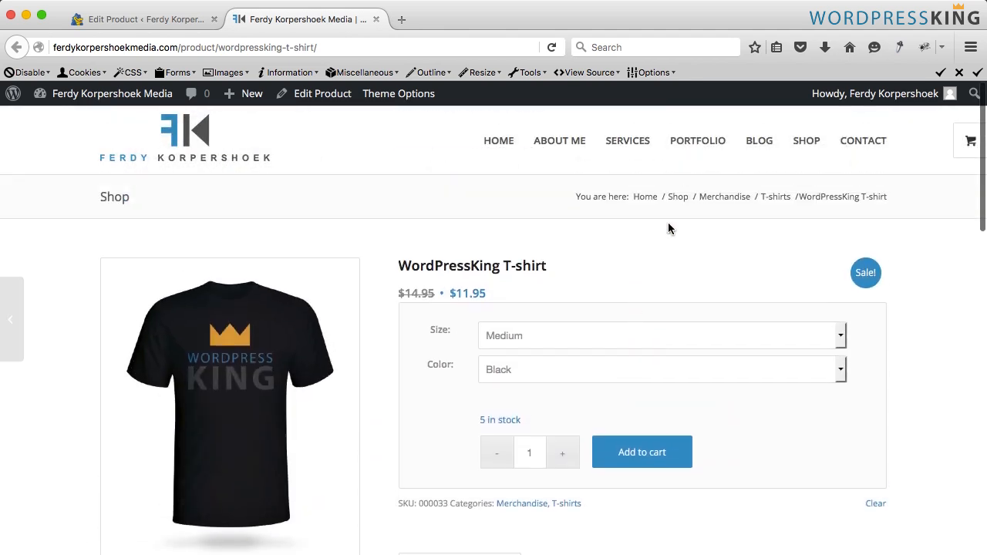
# - Open the shop page and view the T-shirt product from the product listing
pyautogui.click(815, 144)
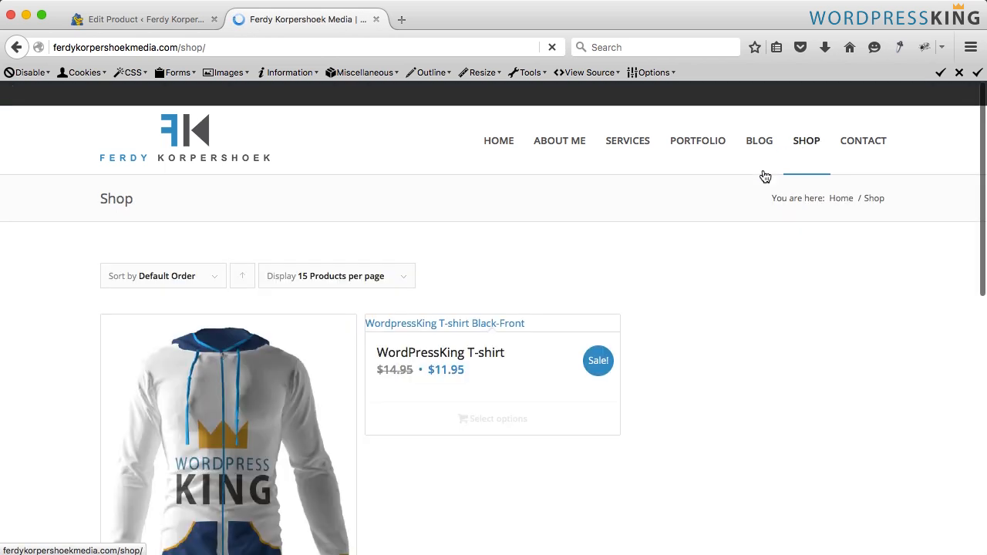
pyautogui.scroll(-3, 618, 242)
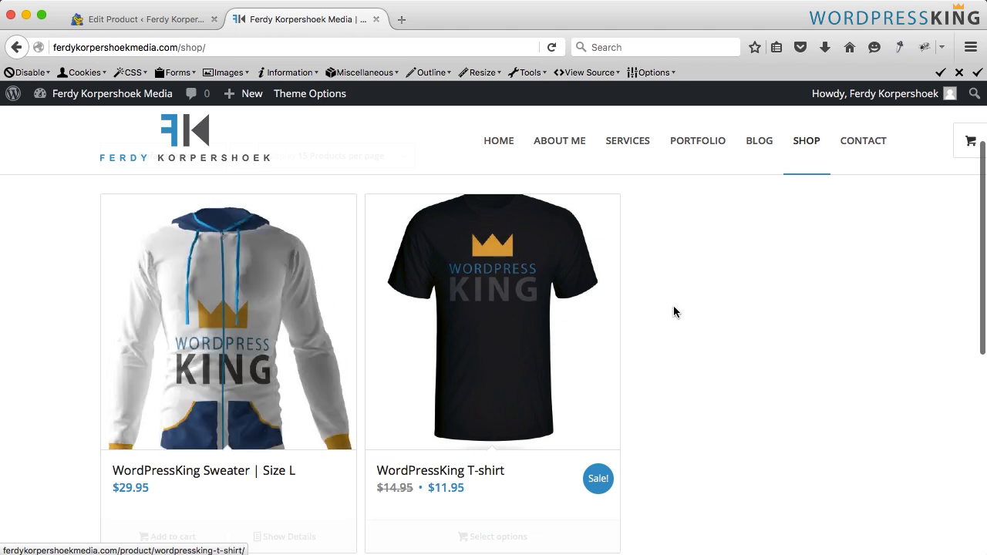
pyautogui.scroll(-3, 637, 434)
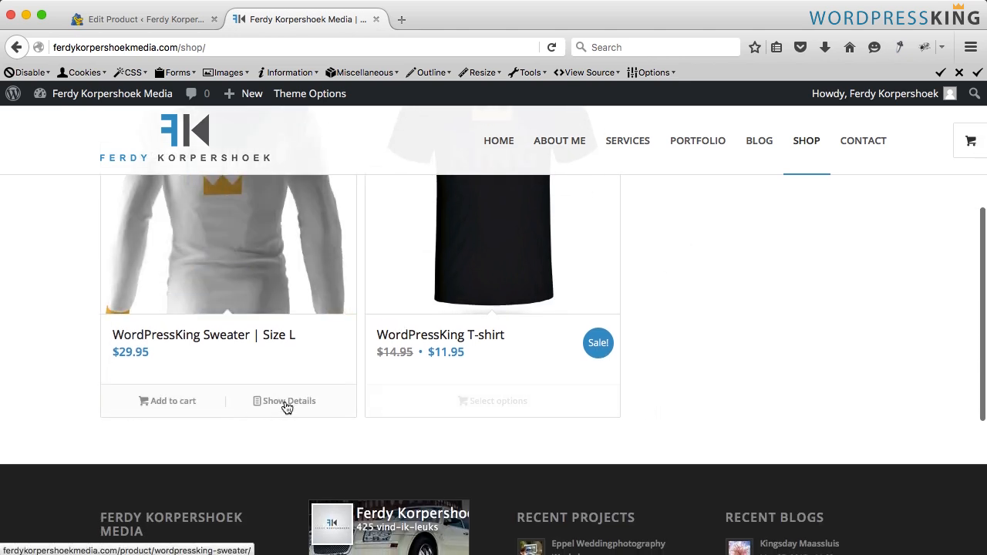
pyautogui.click(494, 409)
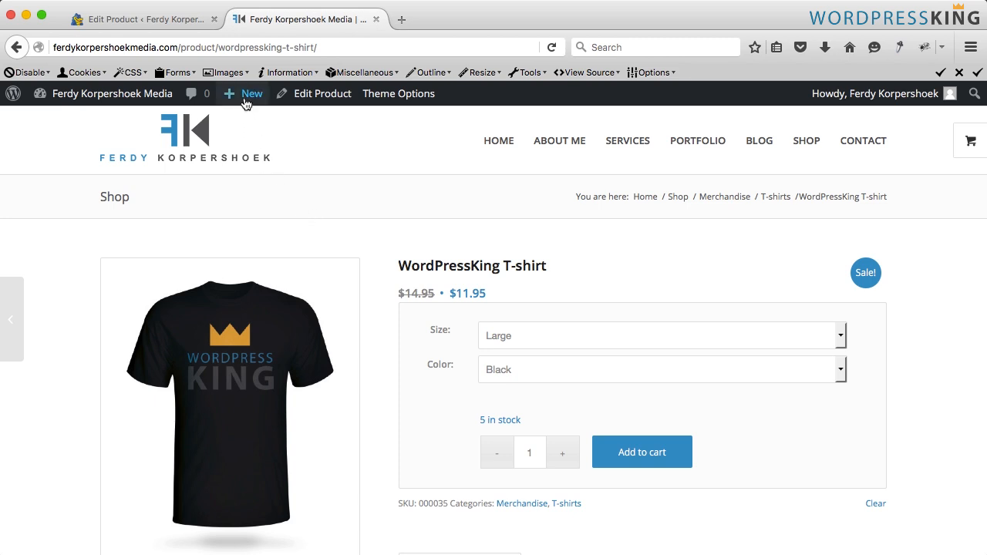
# - Start a new product and enter a title beginning with Skype Call
pyautogui.moveTo(244, 97)
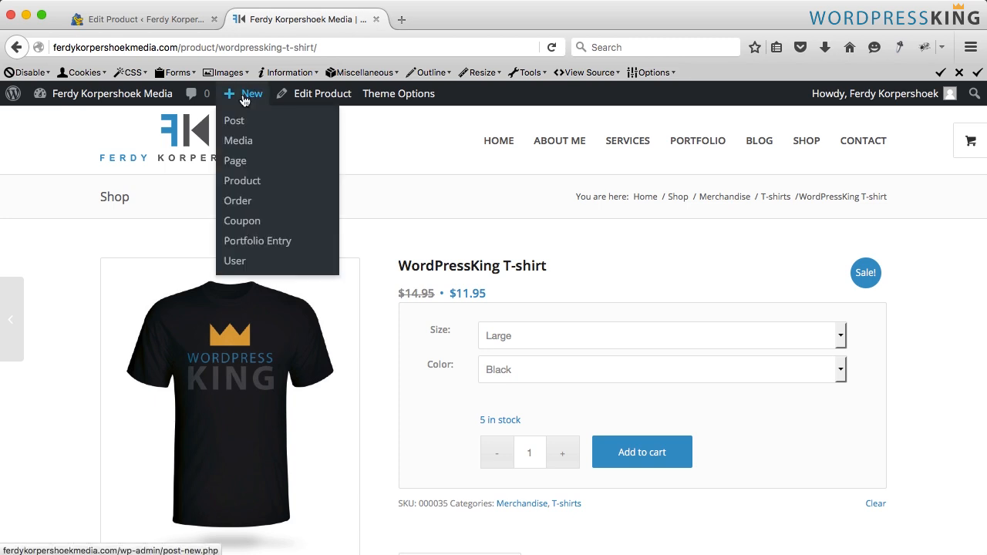
pyautogui.click(241, 184)
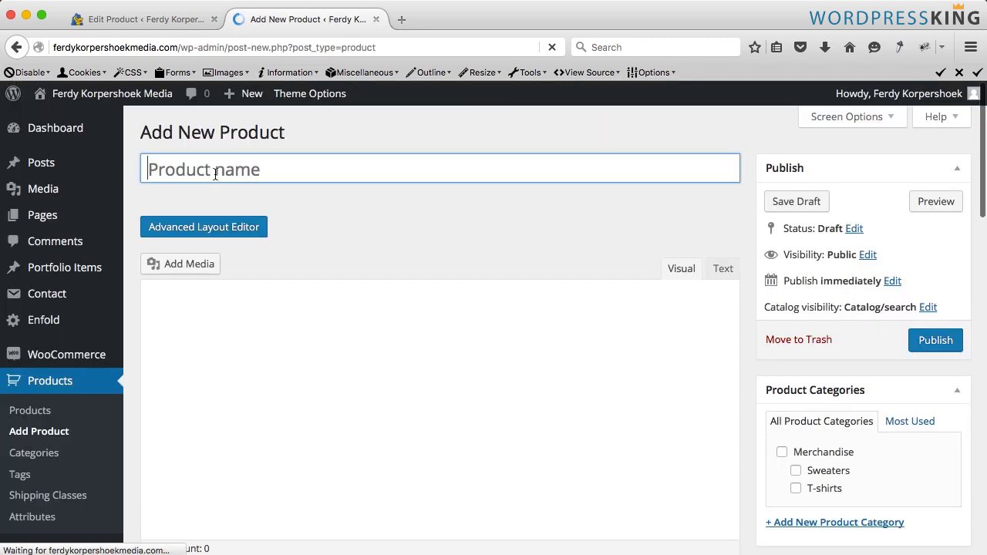
pyautogui.write('Skype Call')
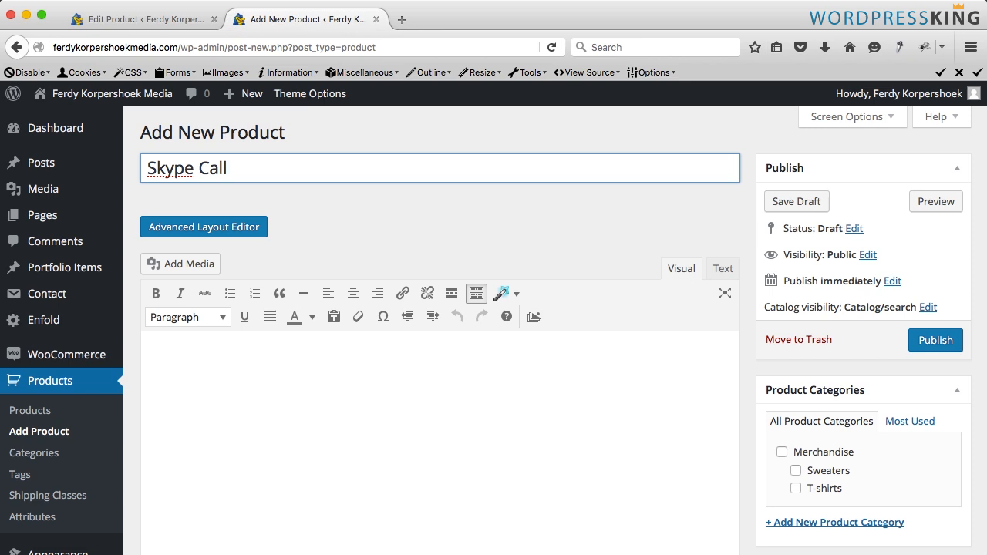
pyautogui.write('10')
pyautogui.write('hour')
# - Mark the new product as virtual and set its SKU to 00003
pyautogui.scroll(-10, 293, 253)
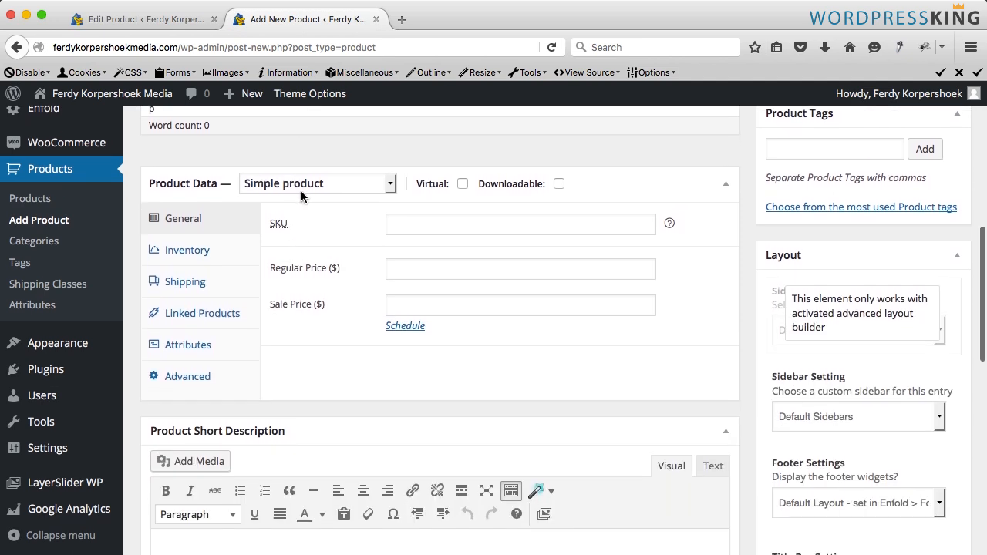
pyautogui.click(463, 185)
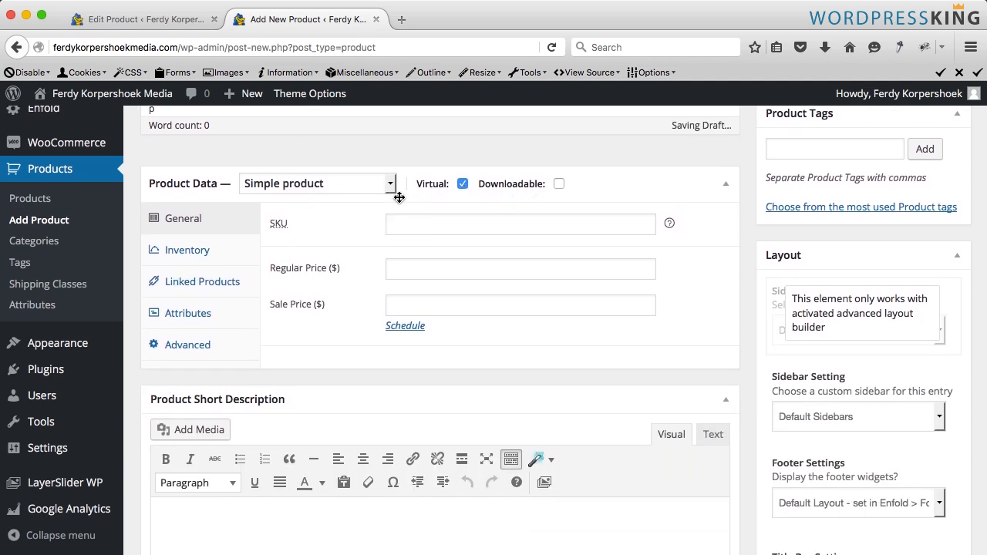
pyautogui.click(417, 222)
pyautogui.write('000')
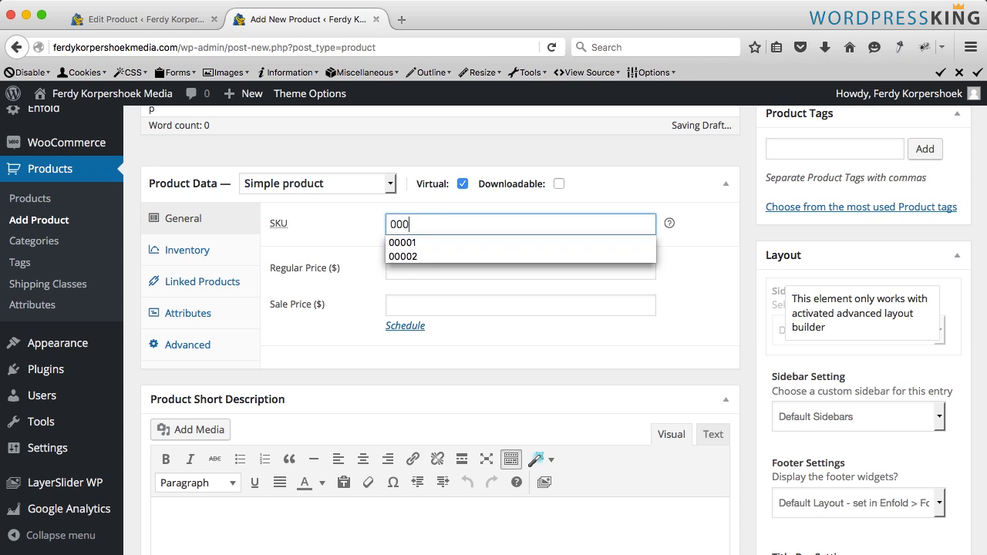
pyautogui.write('03')
pyautogui.press('Tab')
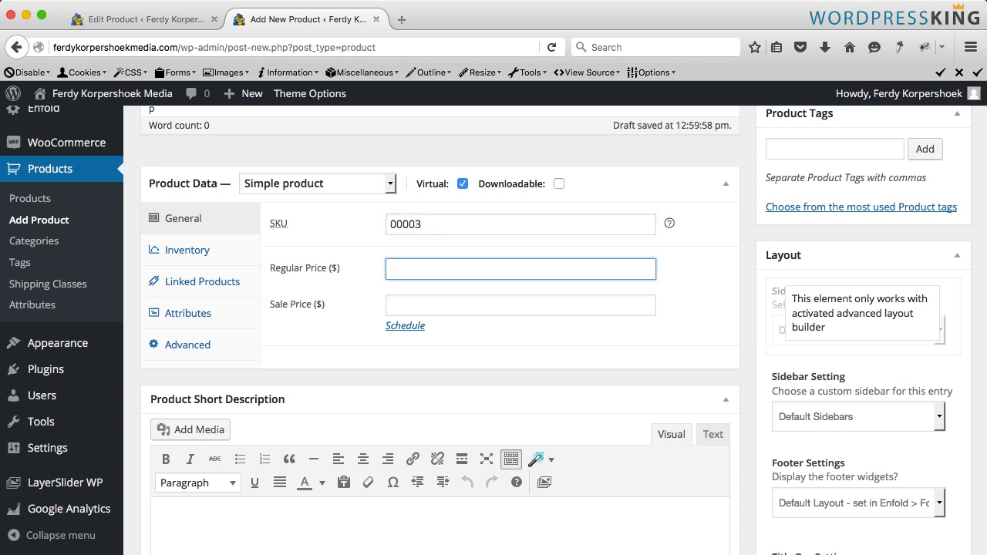
# - Set the regular price to 129.95 and a sale price of 79.95 scheduled from 2016-02-02 to 2016-02-29
pyautogui.write('129.95')
pyautogui.click(521, 305)
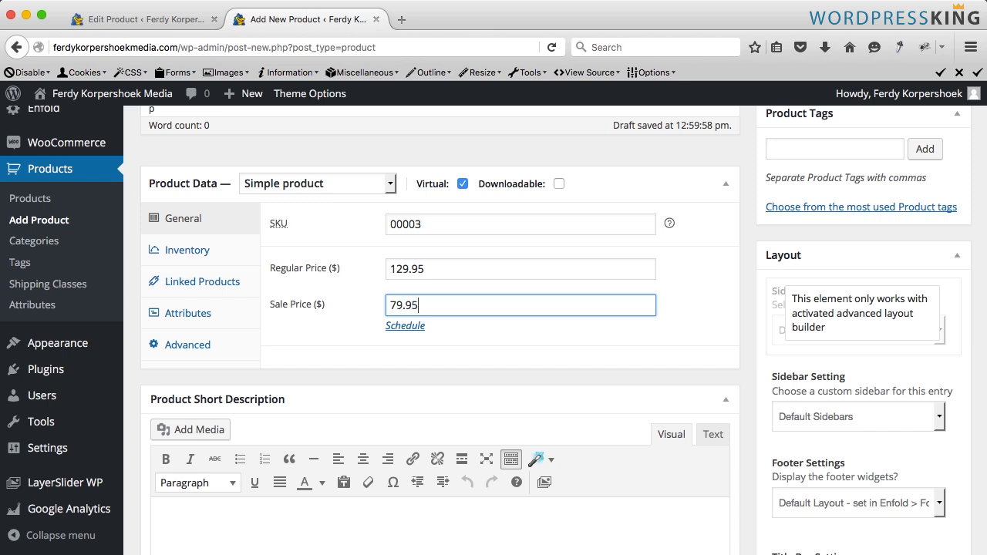
pyautogui.click(404, 326)
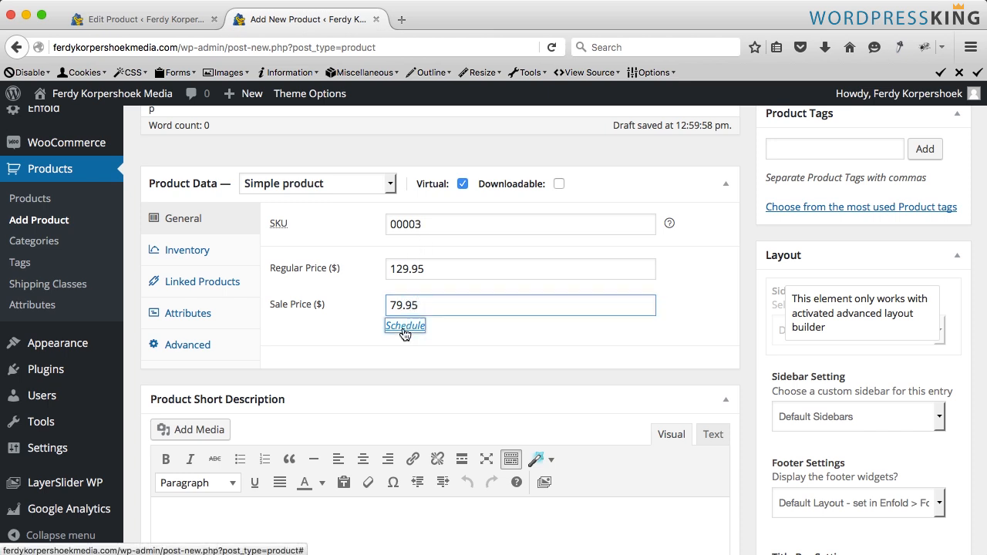
pyautogui.click(419, 341)
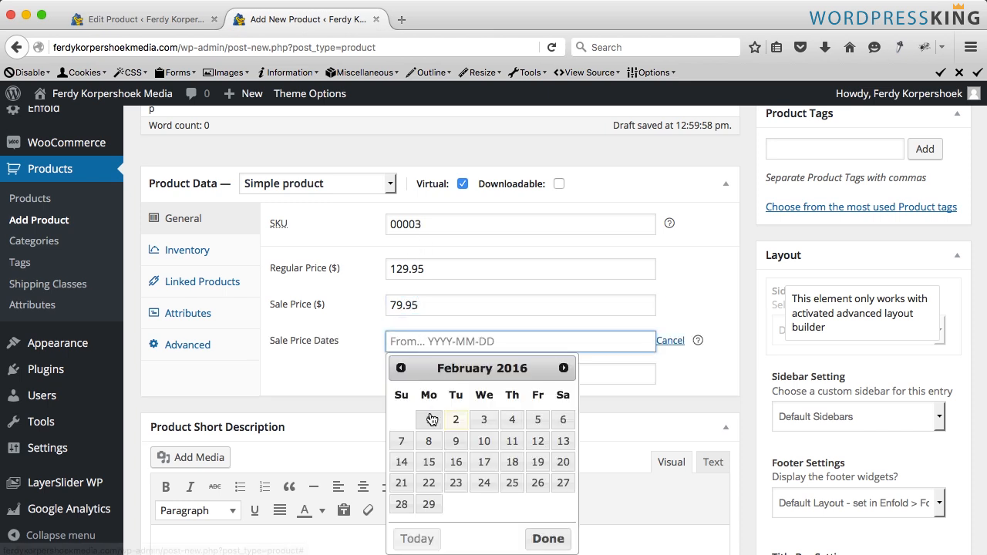
pyautogui.click(456, 419)
pyautogui.click(487, 373)
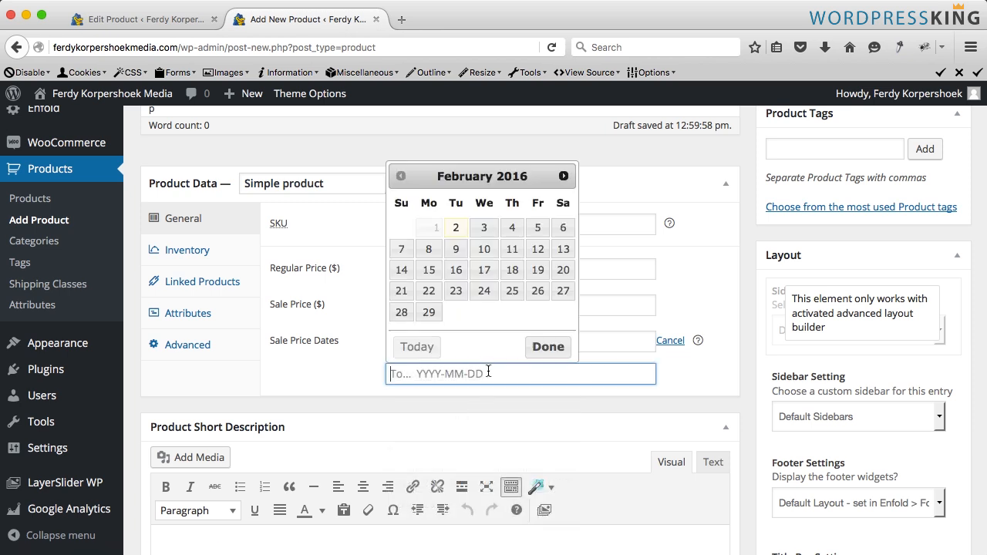
pyautogui.click(429, 312)
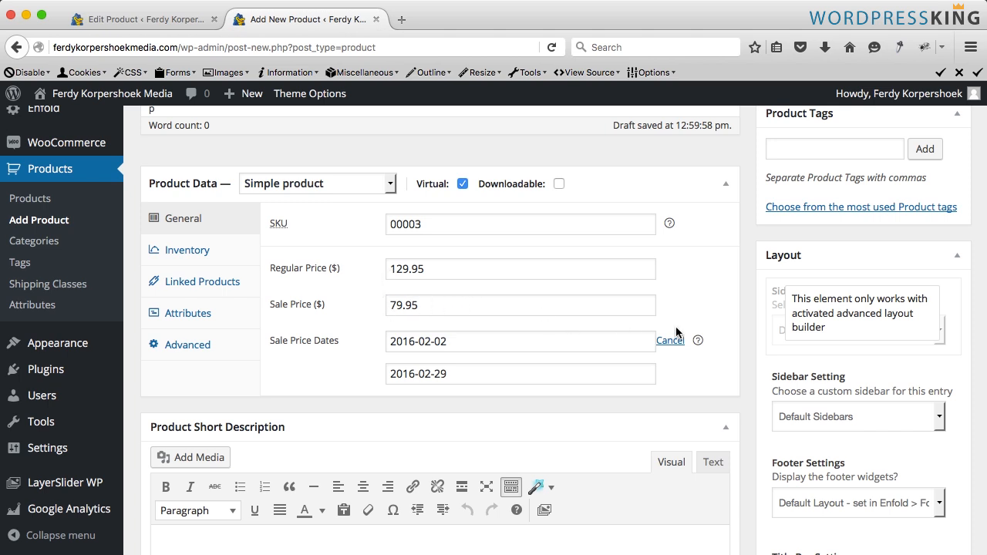
pyautogui.scroll(8, 725, 326)
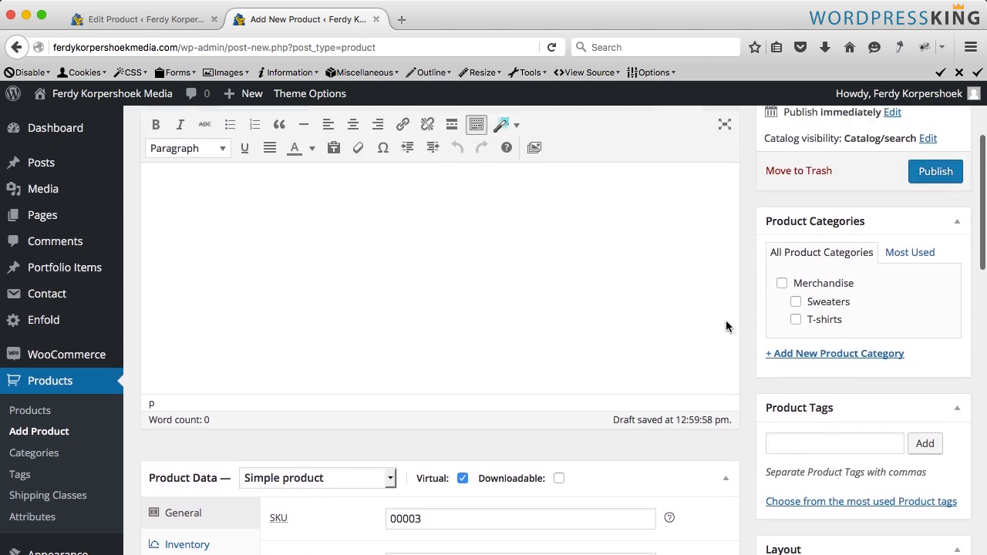
# - Create a new Services product category for the Skype Call product and publish the product
pyautogui.click(806, 362)
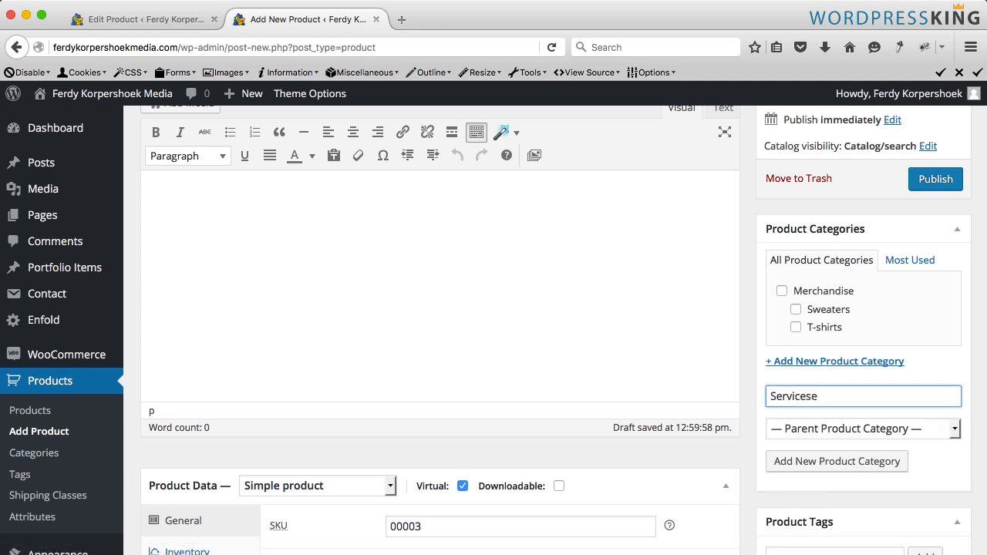
pyautogui.click(827, 463)
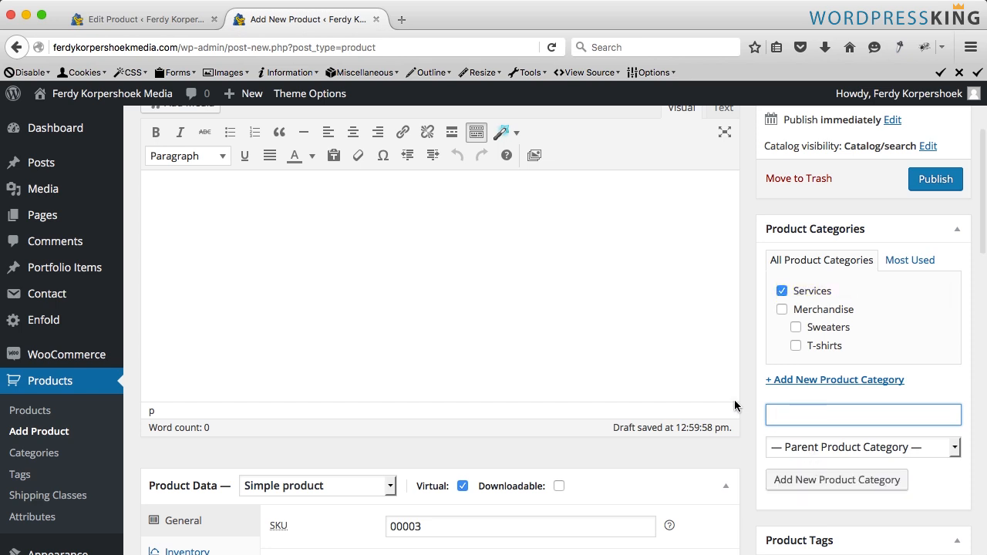
pyautogui.scroll(-5, 337, 331)
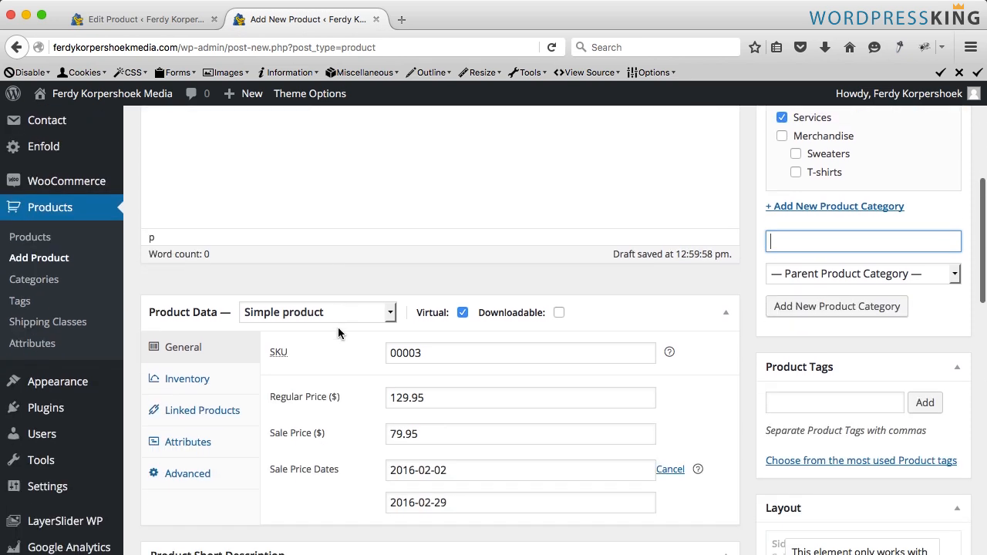
pyautogui.scroll(8, 819, 353)
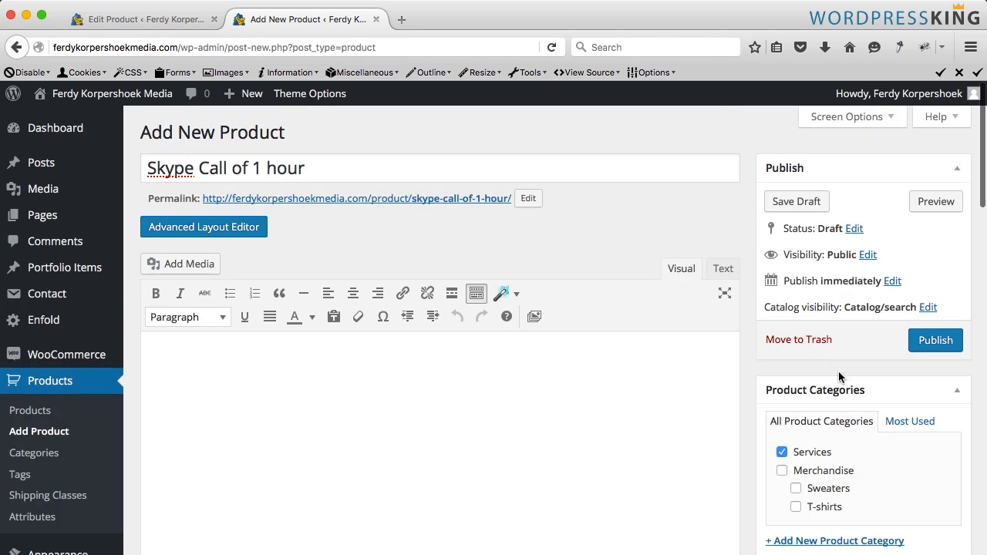
pyautogui.click(927, 342)
# - Open the published Skype Call product page in a new tab and inspect its quantity field
pyautogui.click(214, 20)
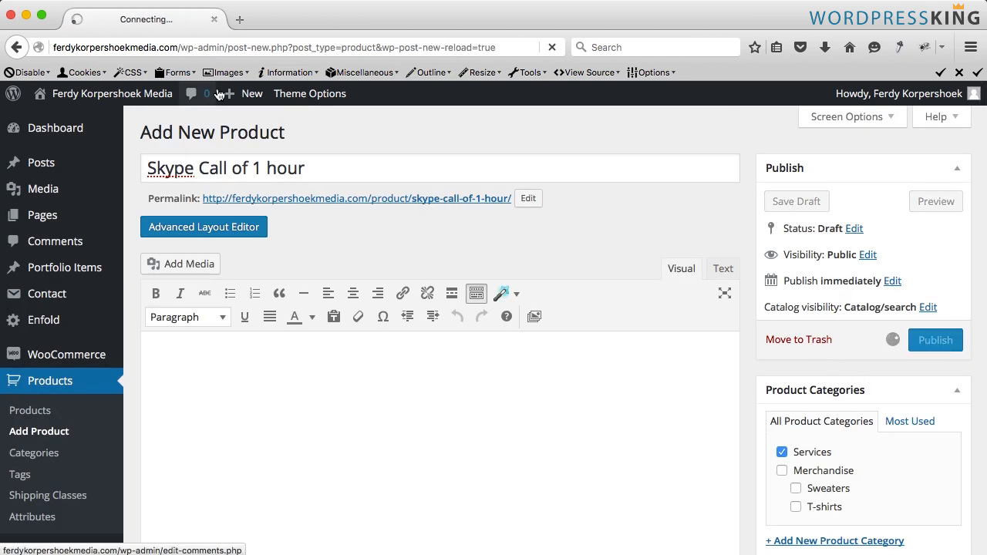
pyautogui.moveTo(252, 93)
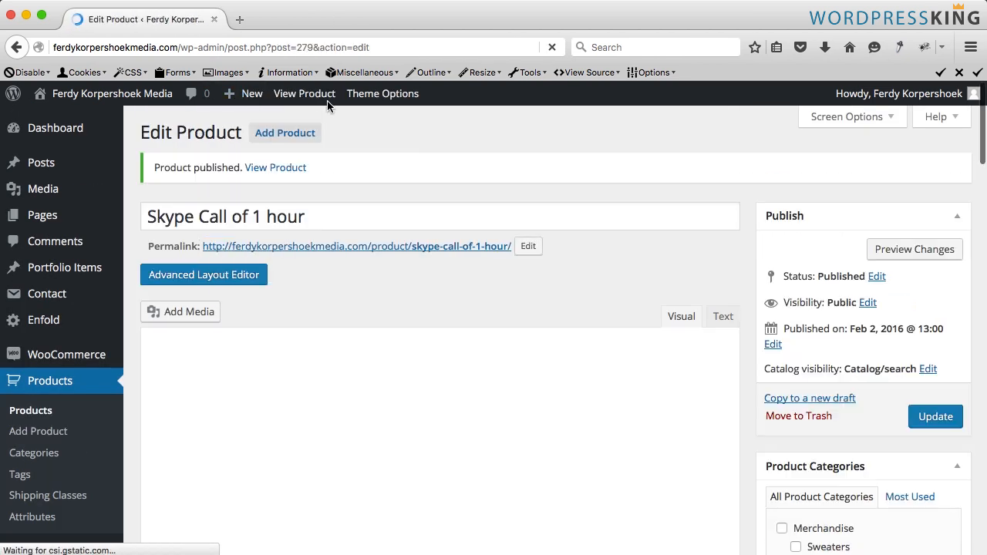
pyautogui.middleClick(304, 93)
pyautogui.click(292, 19)
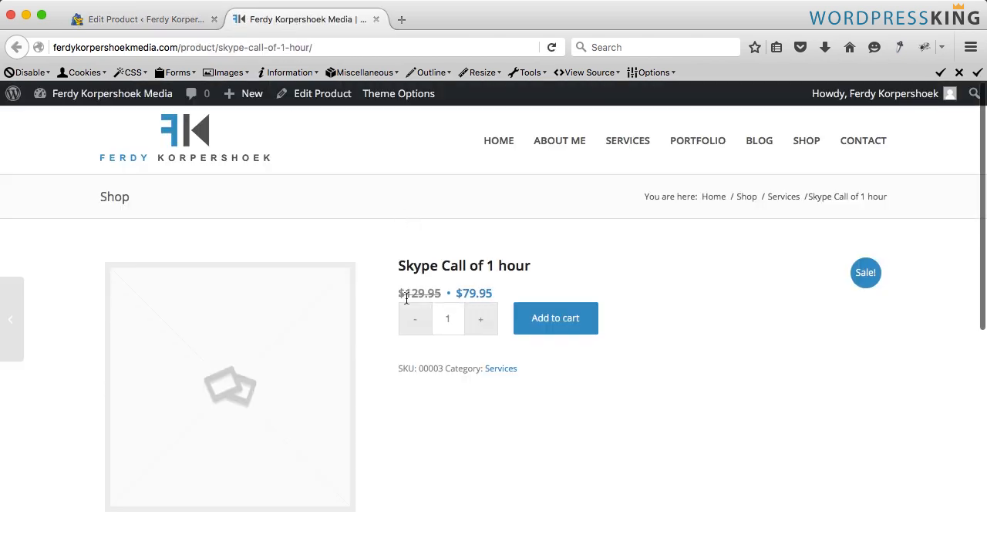
pyautogui.tripleClick(479, 331)
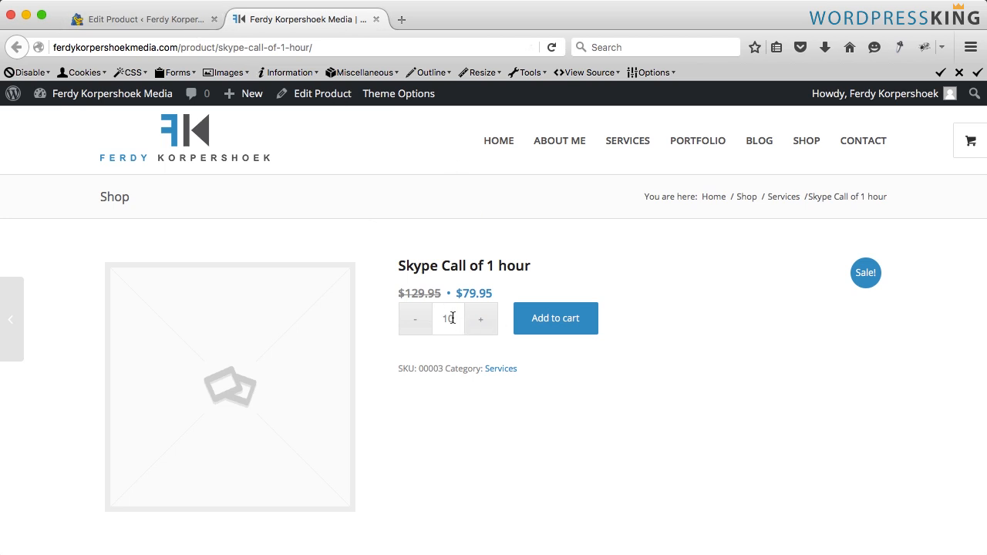
pyautogui.moveTo(453, 317); pyautogui.dragTo(434, 317)
# - Enable Sold Individually in the product's inventory settings, update the product, and view its page again
pyautogui.click(178, 21)
pyautogui.scroll(-10, 235, 311)
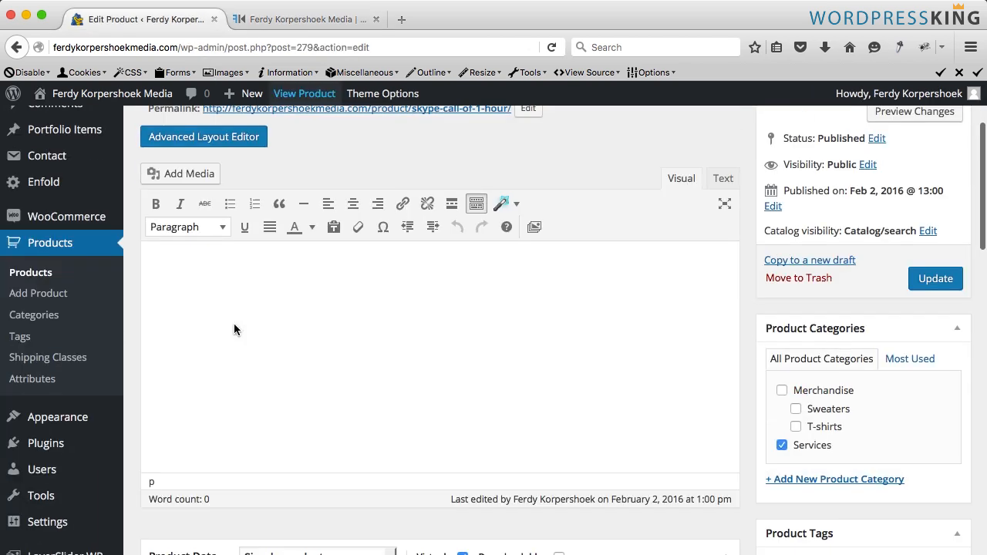
pyautogui.click(199, 334)
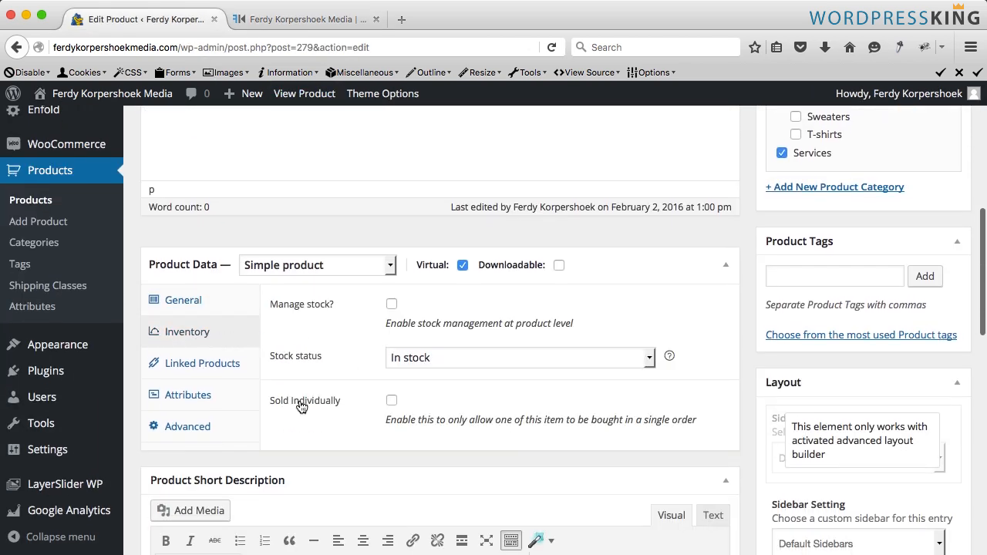
pyautogui.click(391, 402)
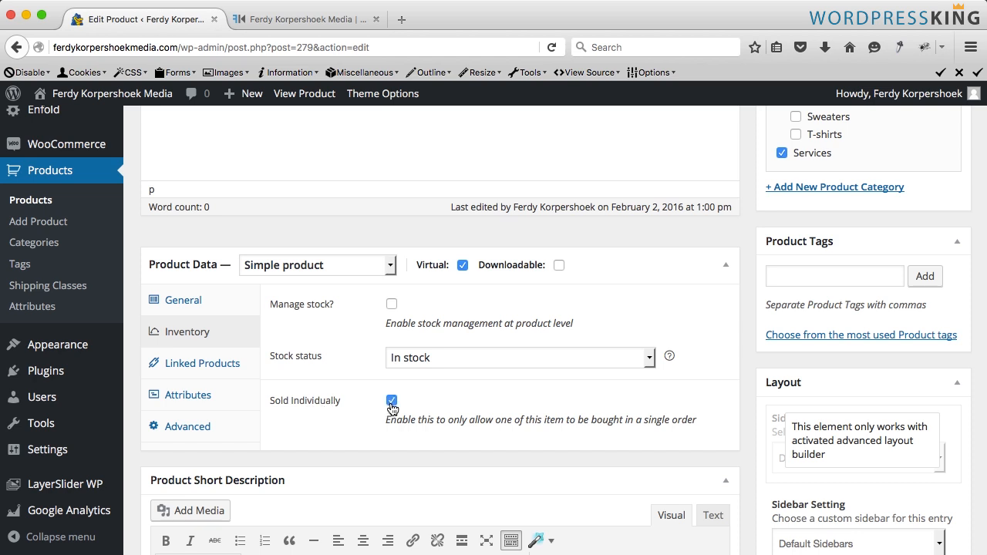
pyautogui.scroll(10, 778, 391)
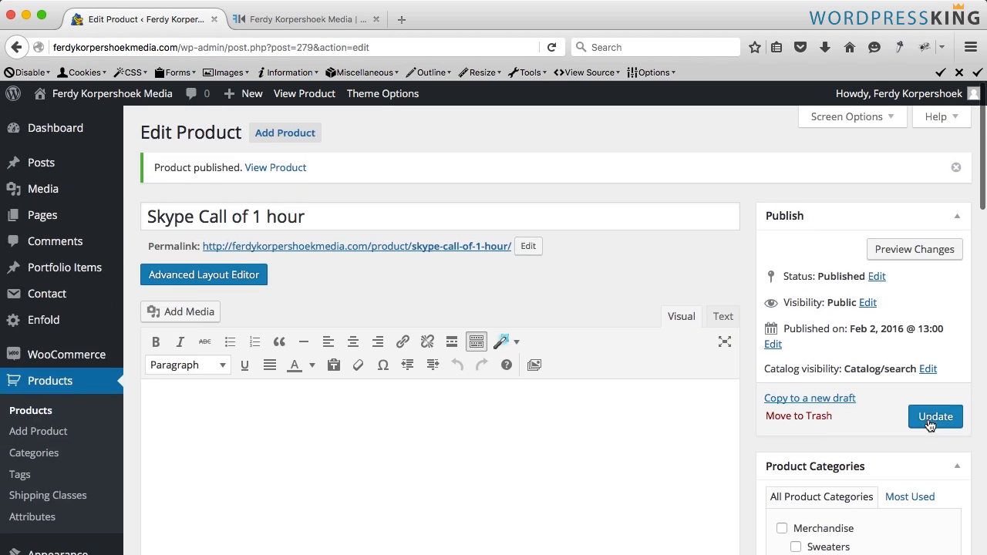
pyautogui.click(930, 423)
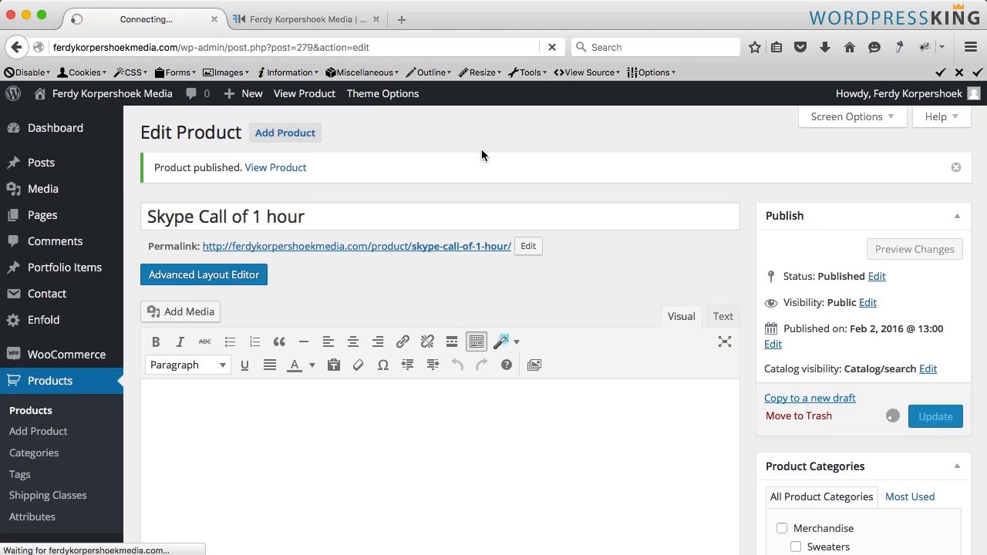
pyautogui.click(354, 19)
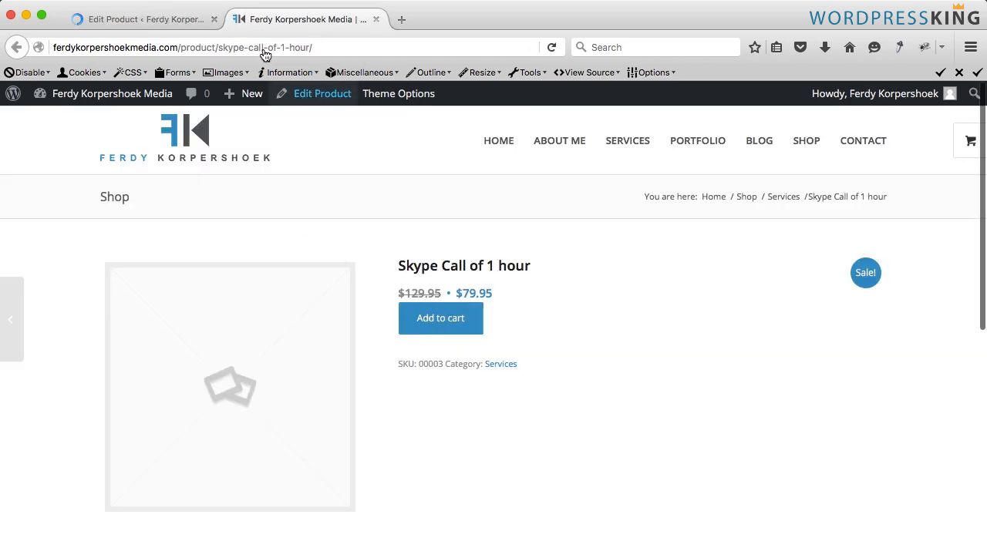
# - Upload Skype-Session-Service.jpg from the 3. Service folder as the product image
pyautogui.click(179, 20)
pyautogui.scroll(-10, 709, 360)
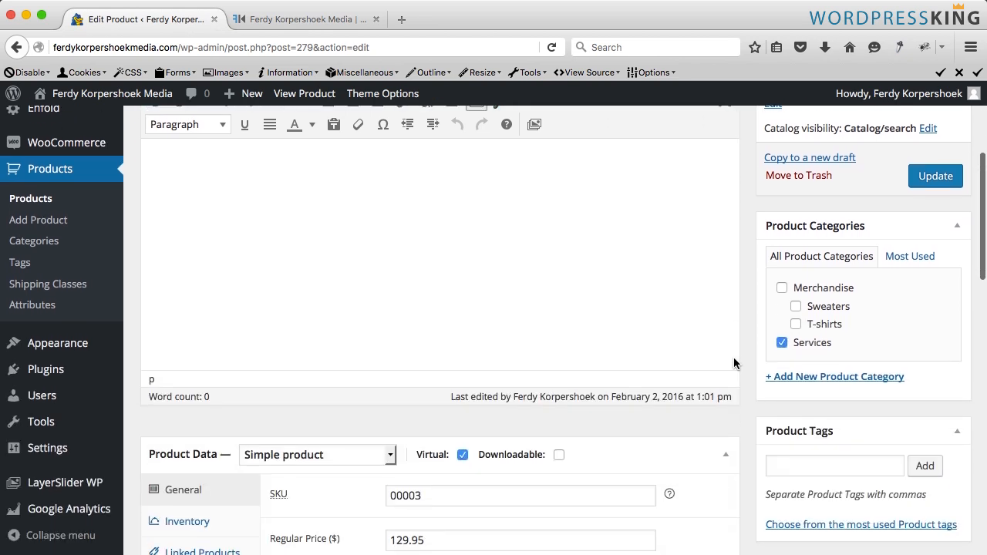
pyautogui.scroll(-6, 734, 363)
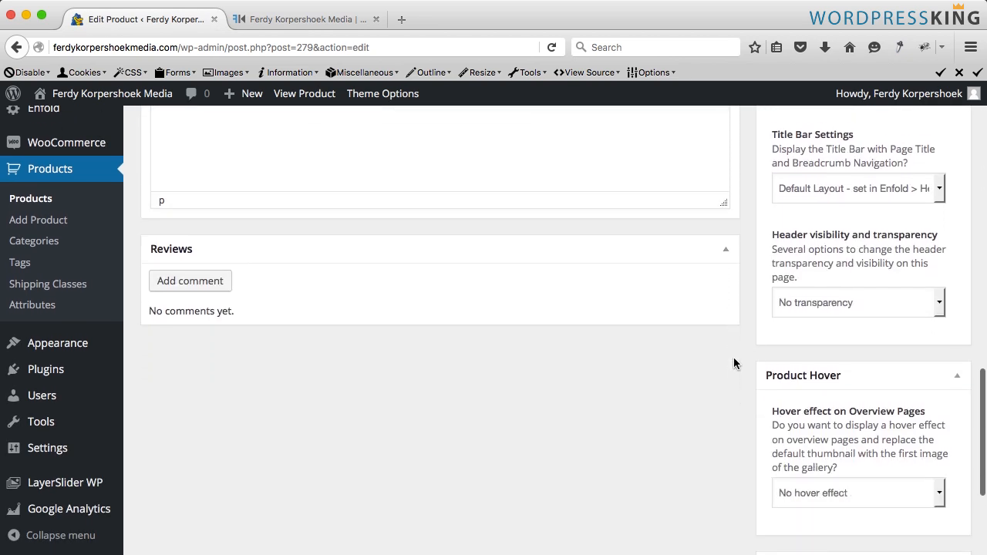
pyautogui.click(786, 406)
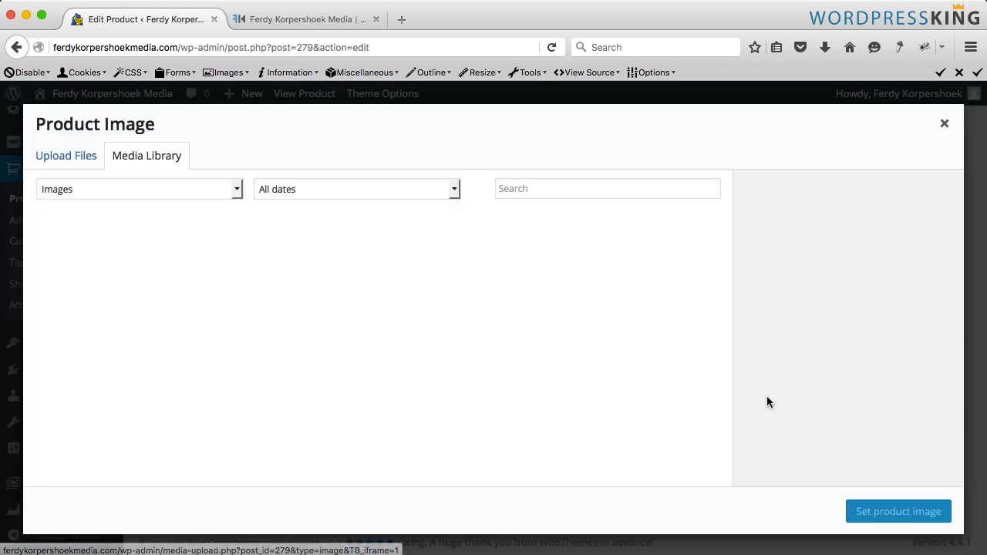
pyautogui.click(80, 163)
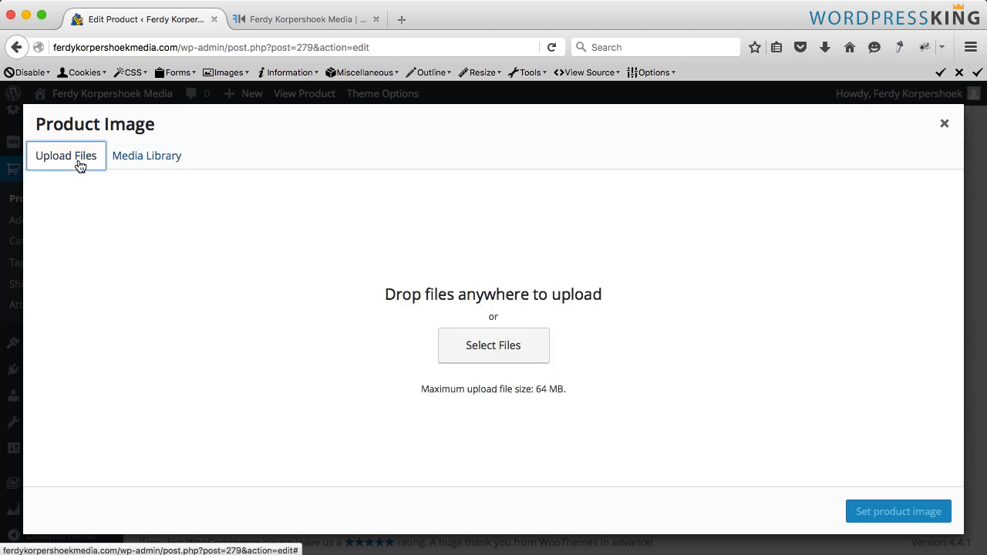
pyautogui.click(511, 348)
pyautogui.click(464, 77)
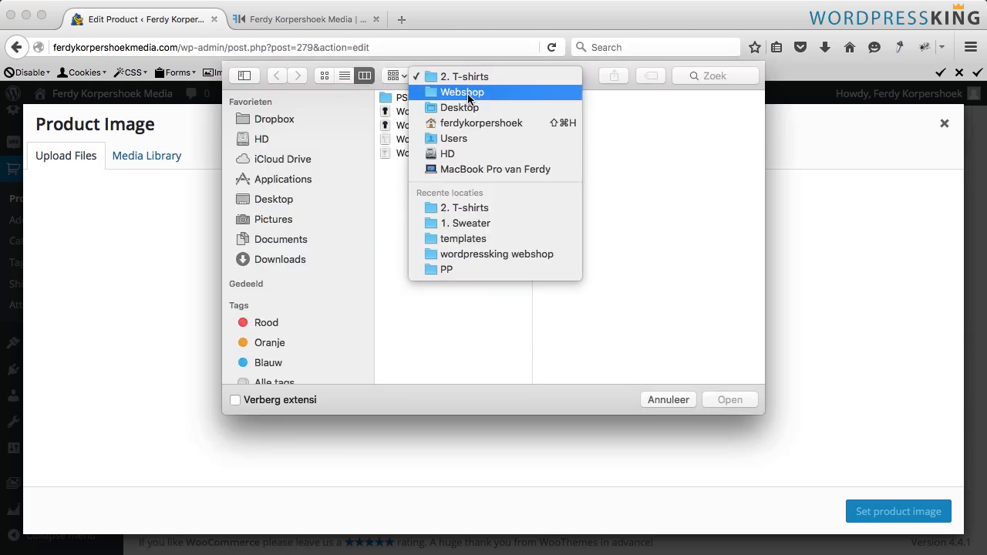
pyautogui.click(467, 91)
pyautogui.click(586, 126)
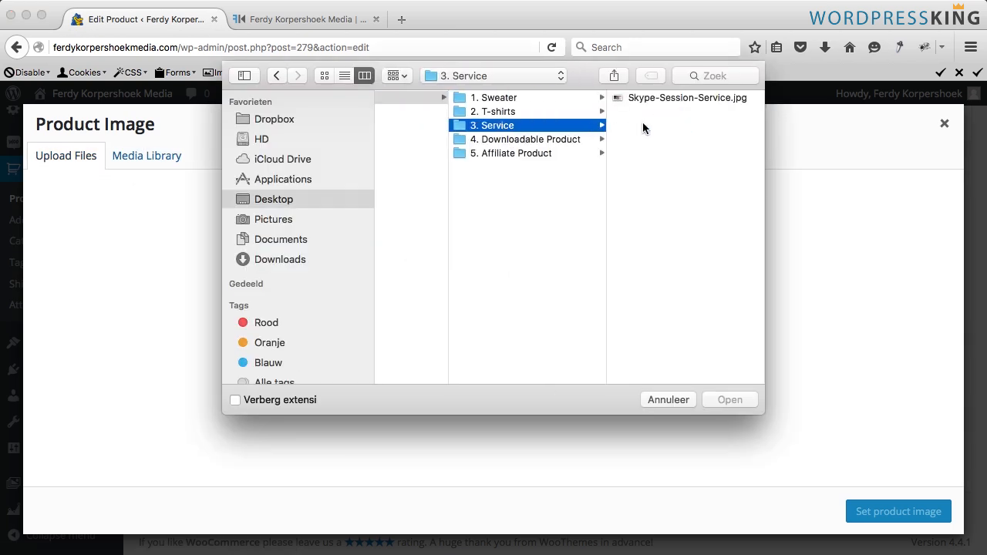
pyautogui.click(656, 98)
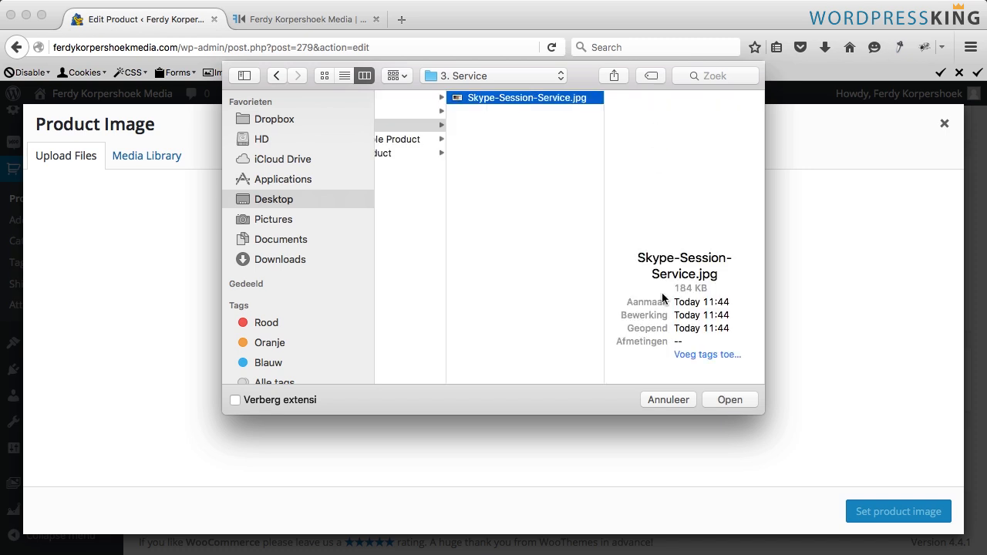
pyautogui.click(726, 398)
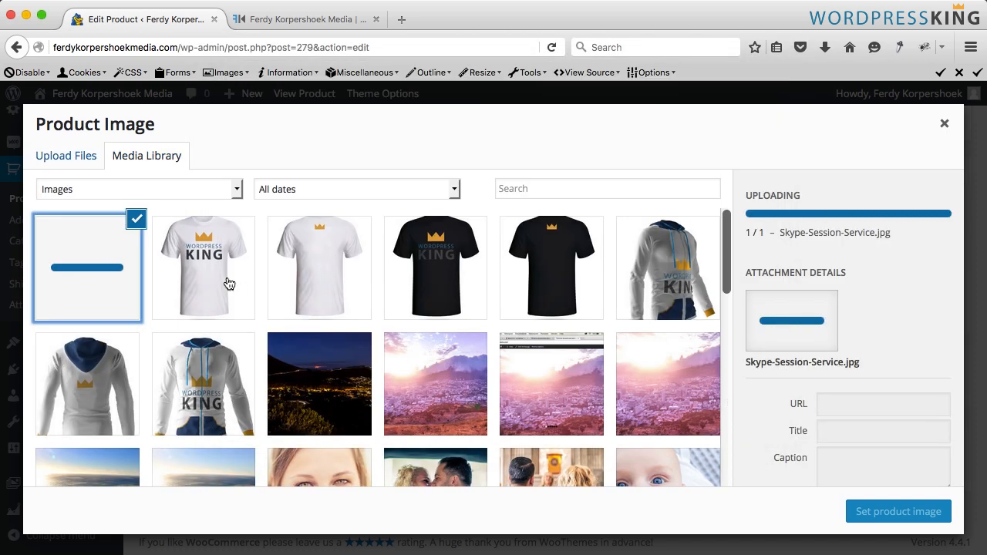
# - Set the image title and alt text to Skype Session Service, apply it as product image, and update the product
pyautogui.click(853, 415)
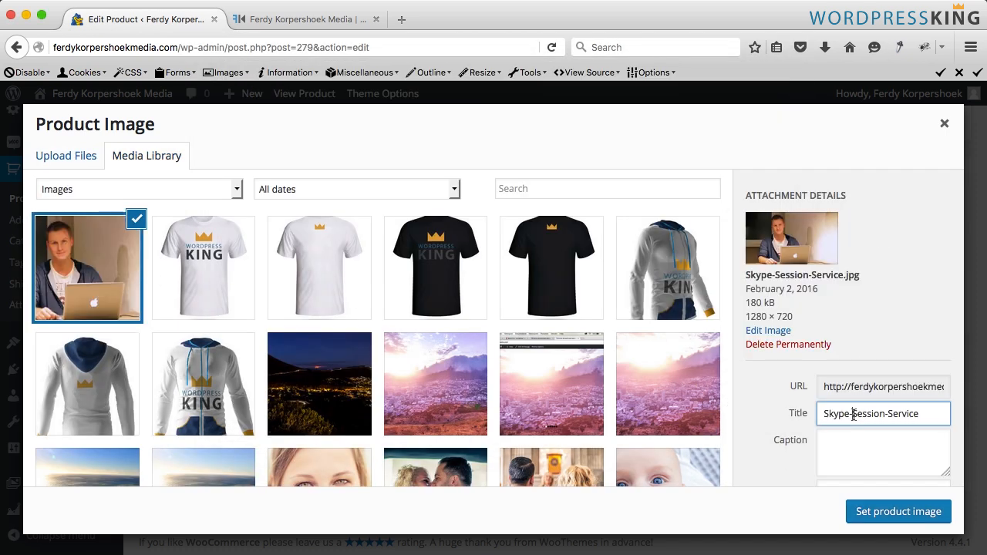
pyautogui.press('BackSpace')
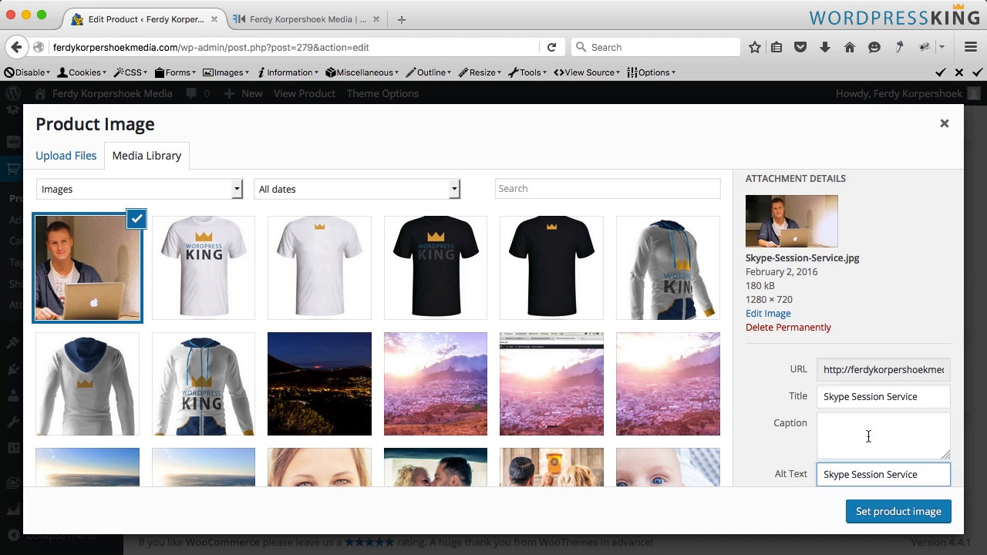
pyautogui.scroll(-2, 868, 436)
pyautogui.click(898, 512)
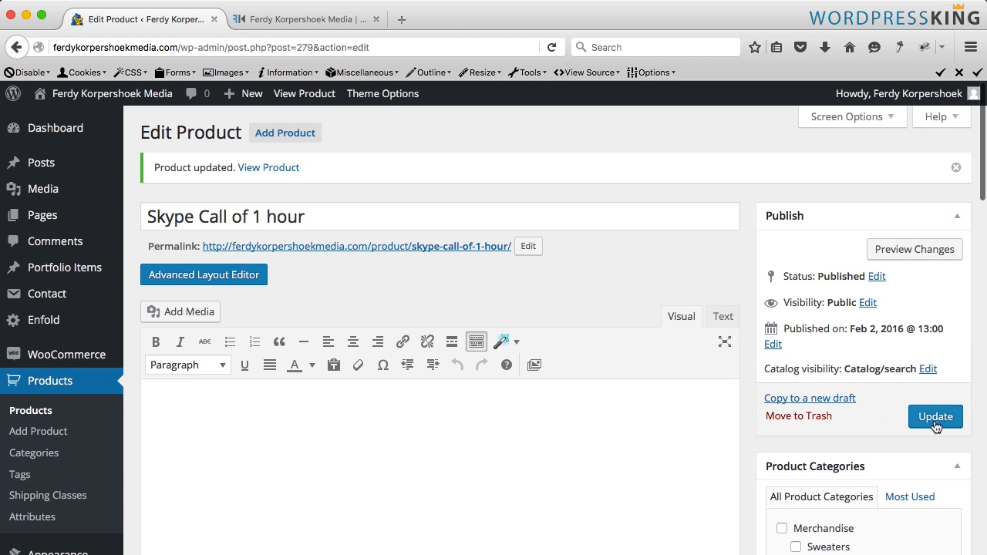
pyautogui.click(934, 421)
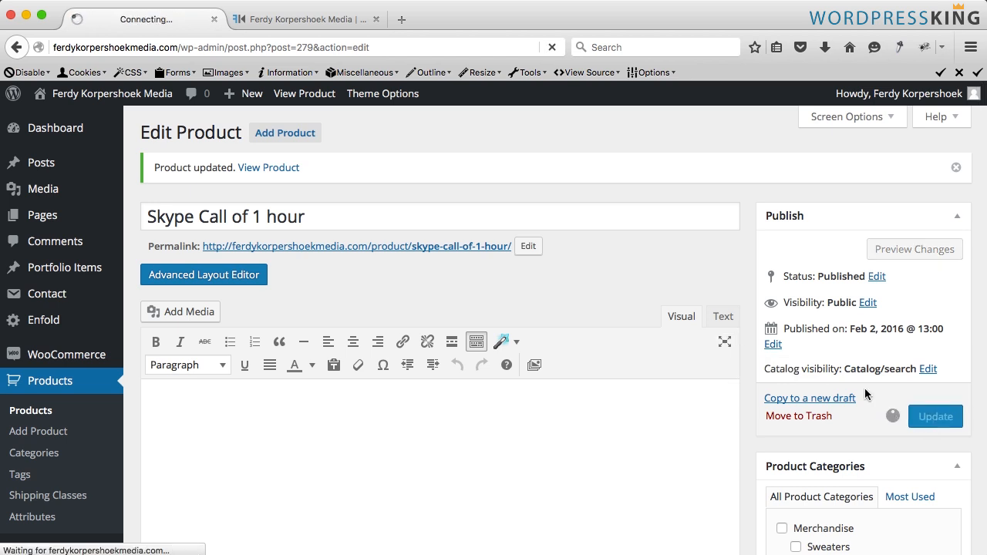
pyautogui.click(293, 24)
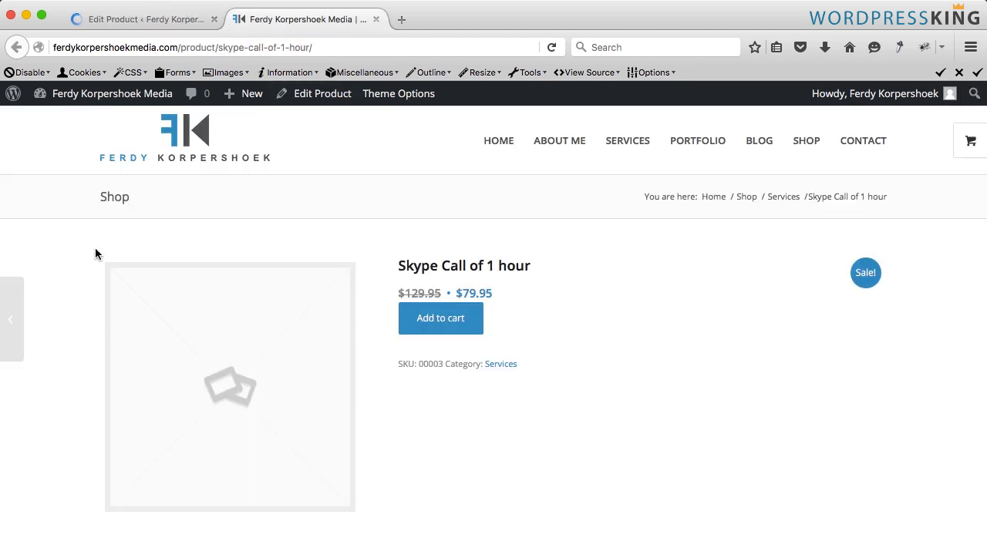
pyautogui.press('super+r')
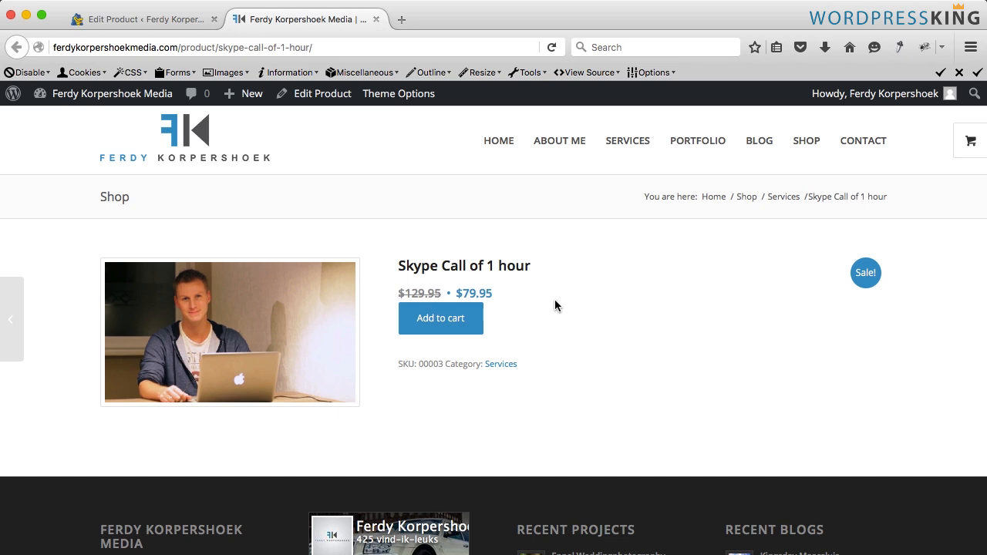
# - Start a new product titled E-book | How to make a website
pyautogui.moveTo(248, 93)
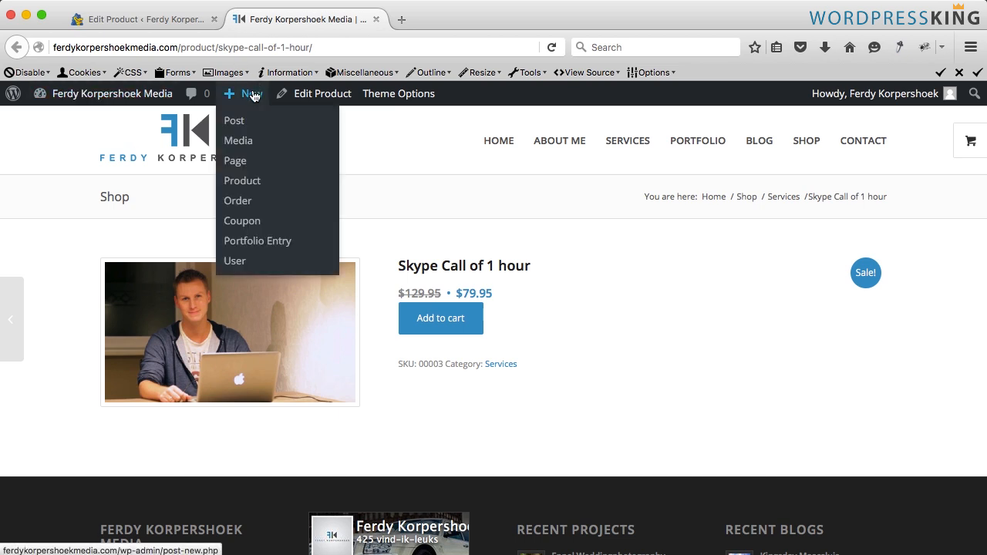
pyautogui.click(252, 181)
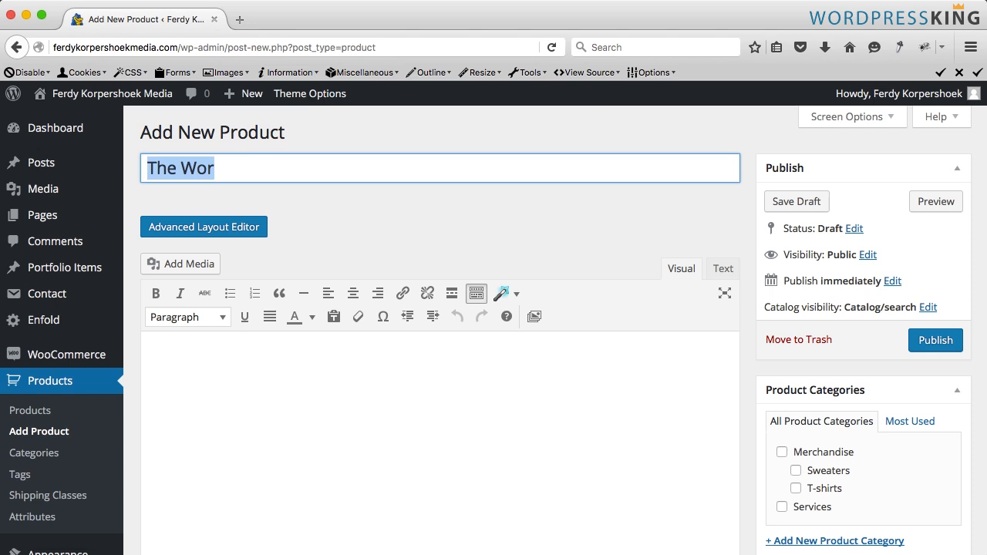
pyautogui.write('E-b')
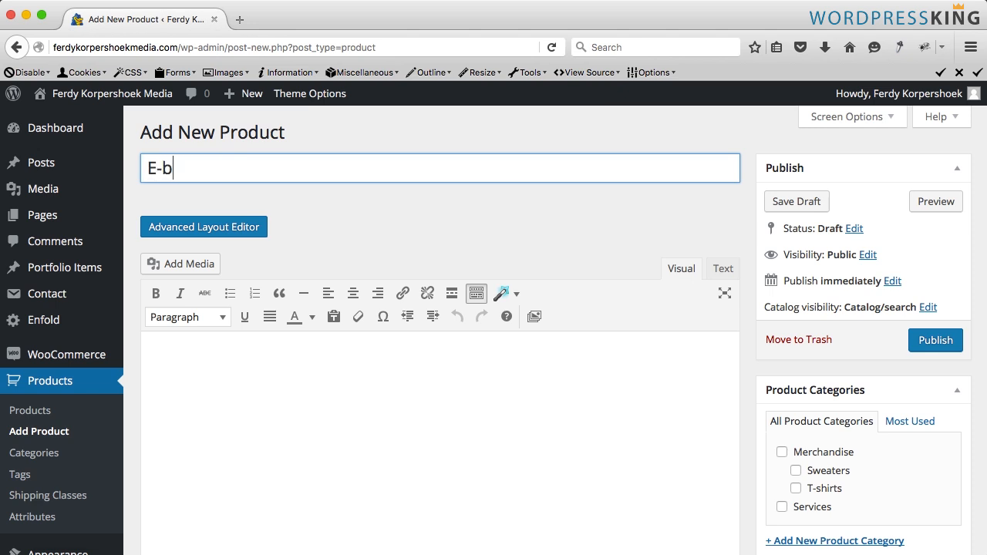
pyautogui.write('ook | How to maek')
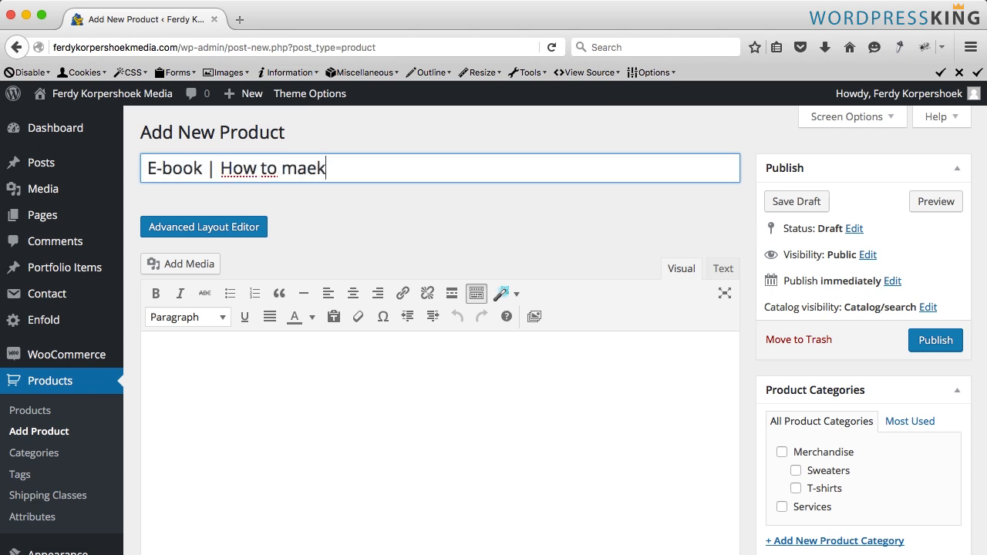
pyautogui.press('BackSpace')
pyautogui.press('BackSpace')
pyautogui.write('ke a website')
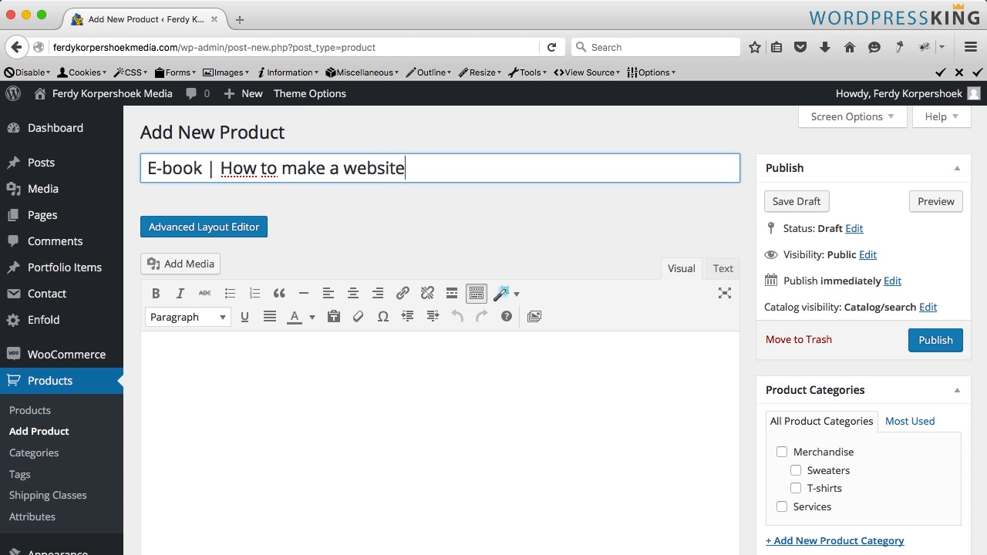
# - Add a new product category named E-books
pyautogui.scroll(-3, 745, 258)
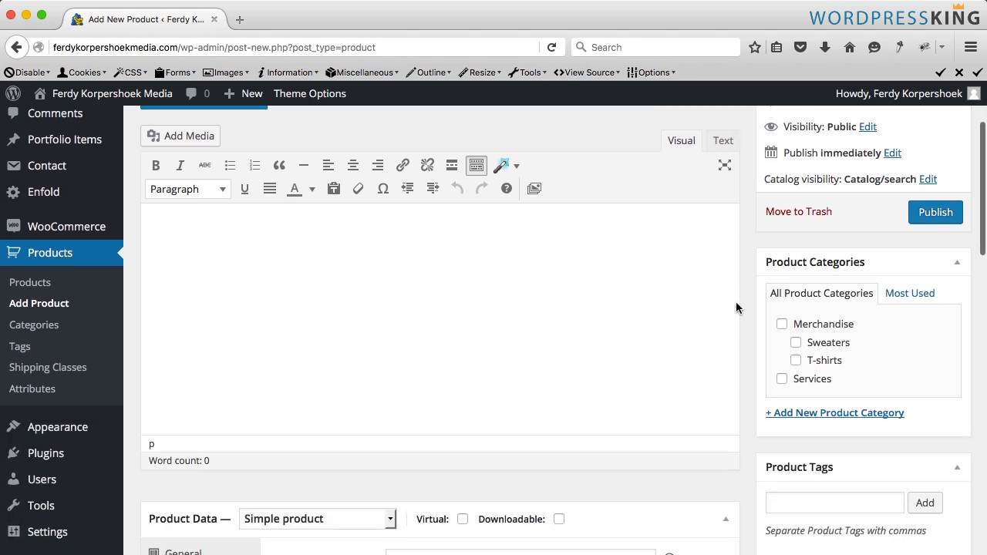
pyautogui.click(827, 419)
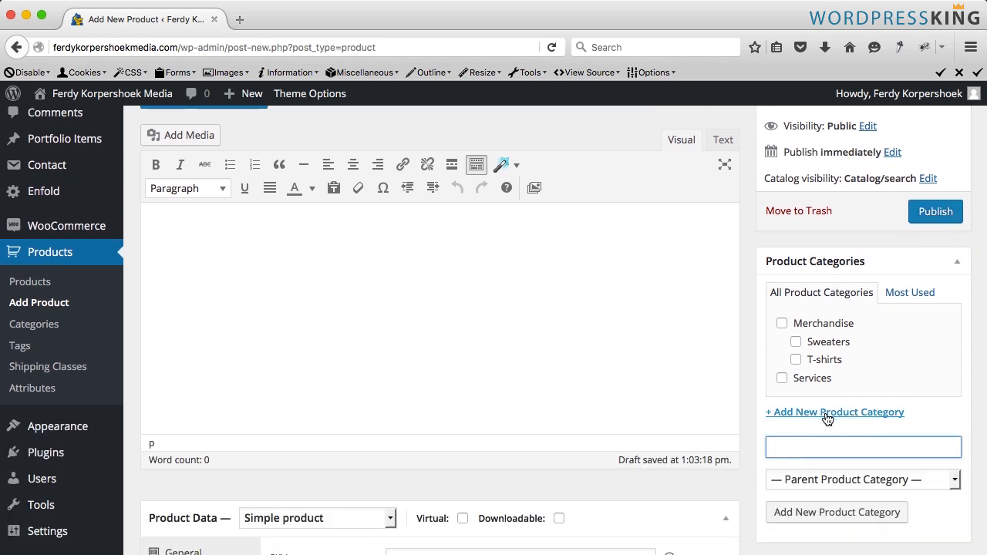
pyautogui.write('E-books')
pyautogui.click(839, 512)
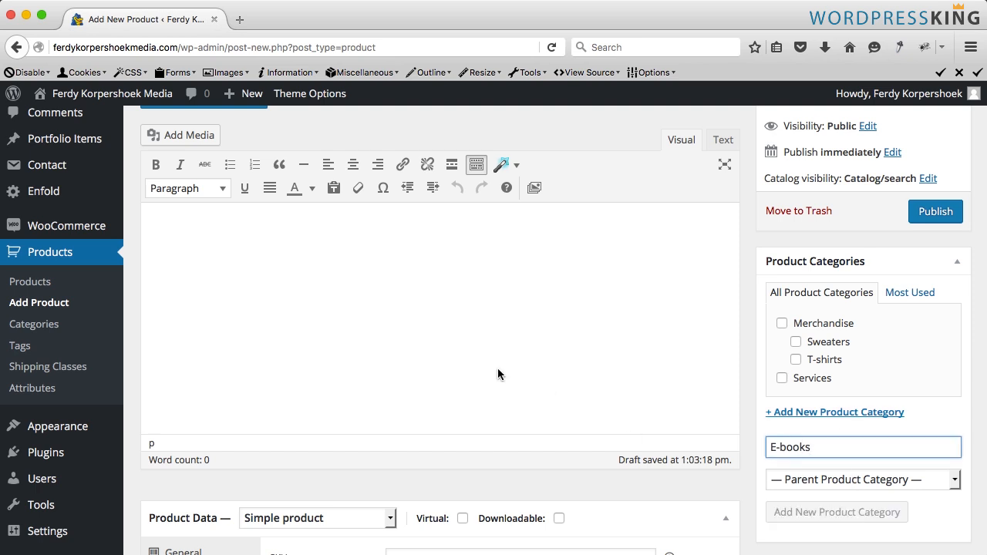
# - Write the product short description inviting readers to learn how to make a professional website in Wordpress within a week
pyautogui.scroll(3, 400, 348)
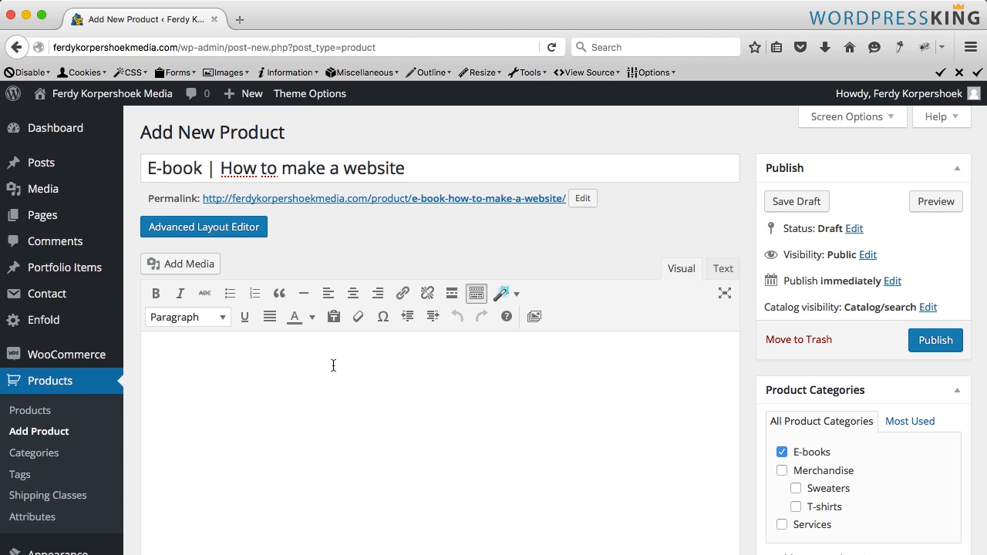
pyautogui.scroll(-10, 338, 366)
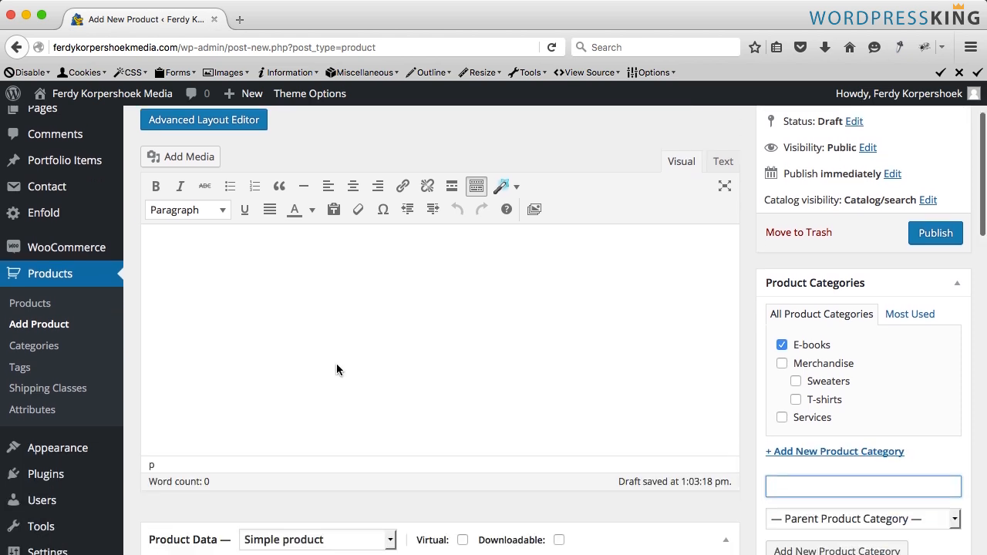
pyautogui.scroll(-4, 336, 364)
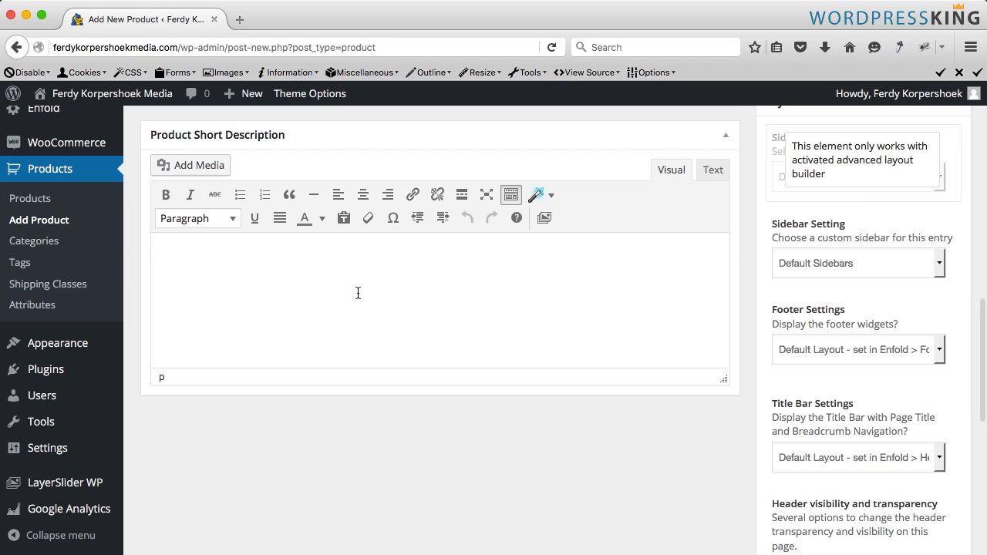
pyautogui.write('Would you like to know how to make a professional website in Wordpress? Th')
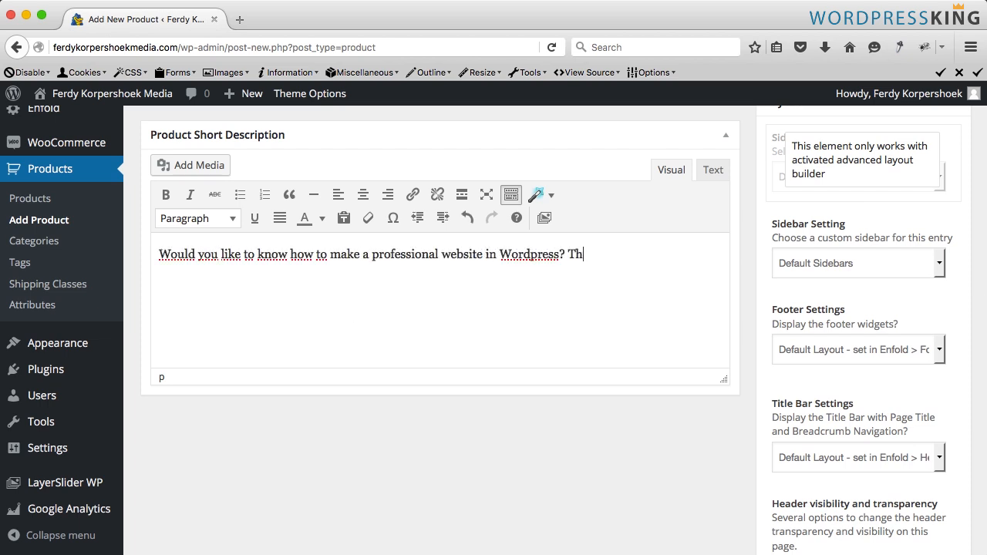
pyautogui.write('en this book is perfect for you! I teach you everything I know about making websites')
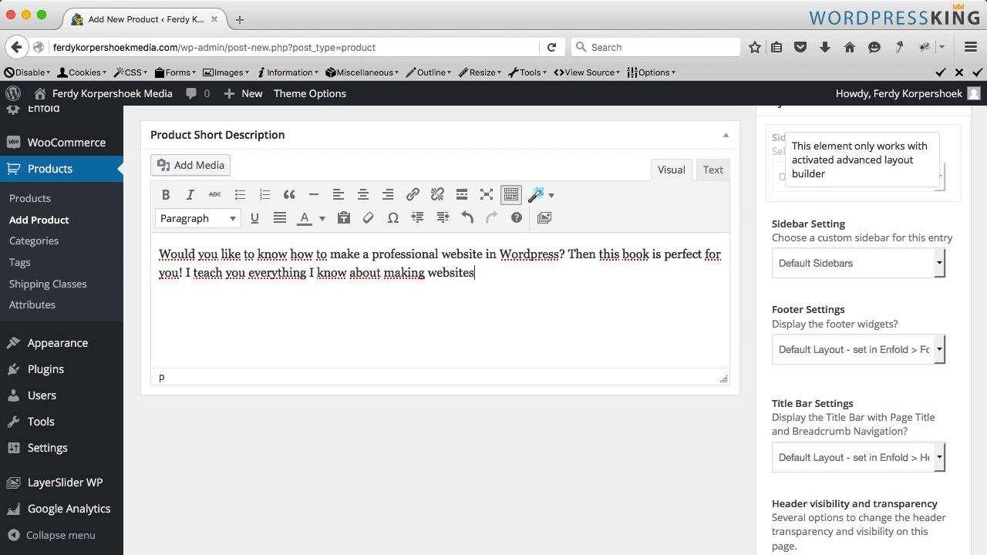
pyautogui.write("! Within a week you can have your first professional website! Also If you don't have any knowledge about making websites! Let me help you!")
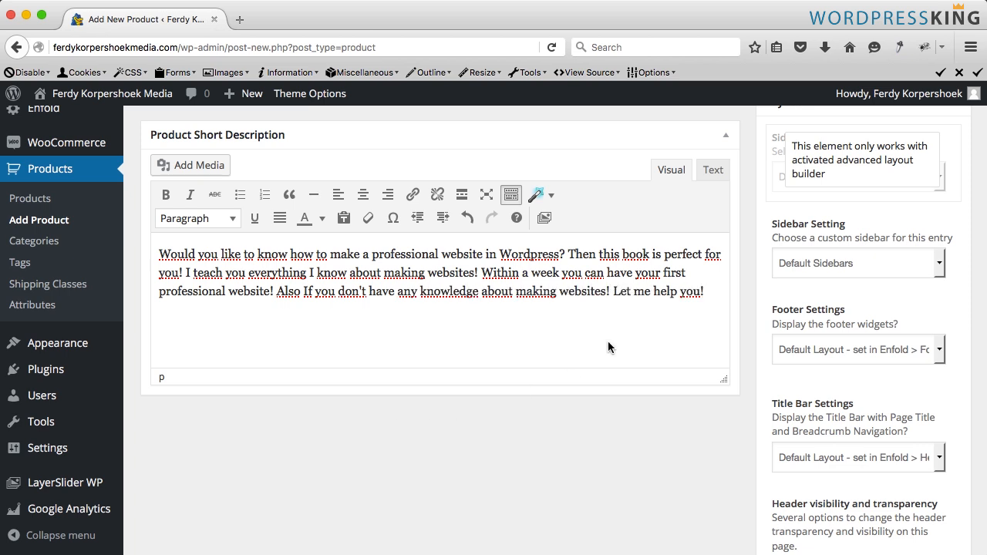
# - Set the product's SKU to 00005 and its regular price to 19.95
pyautogui.scroll(5, 607, 347)
pyautogui.scroll(5, 608, 347)
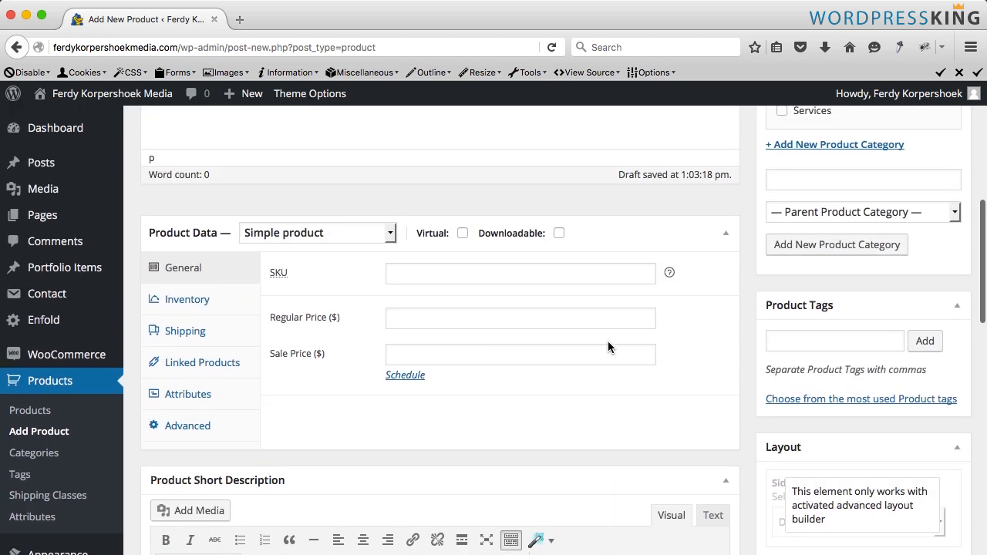
pyautogui.click(443, 329)
pyautogui.write('00')
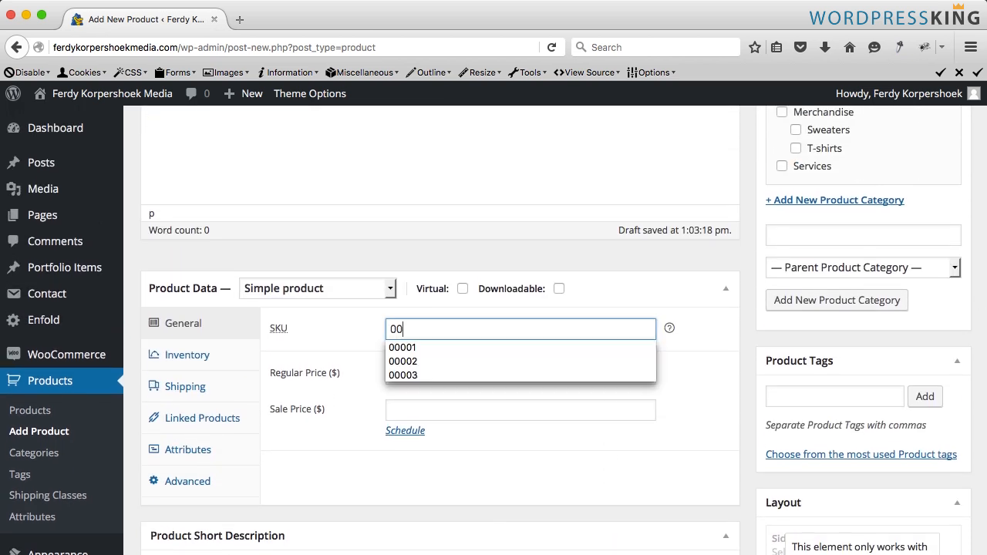
pyautogui.write('005')
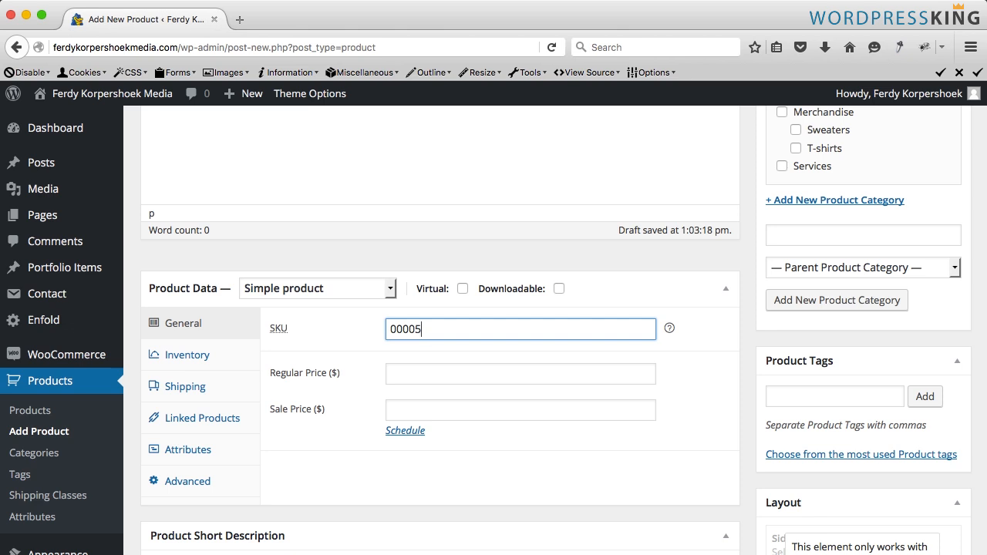
pyautogui.press('Tab')
pyautogui.write('19.95')
pyautogui.press('super+a')
pyautogui.press('BackSpace')
pyautogui.write('19')
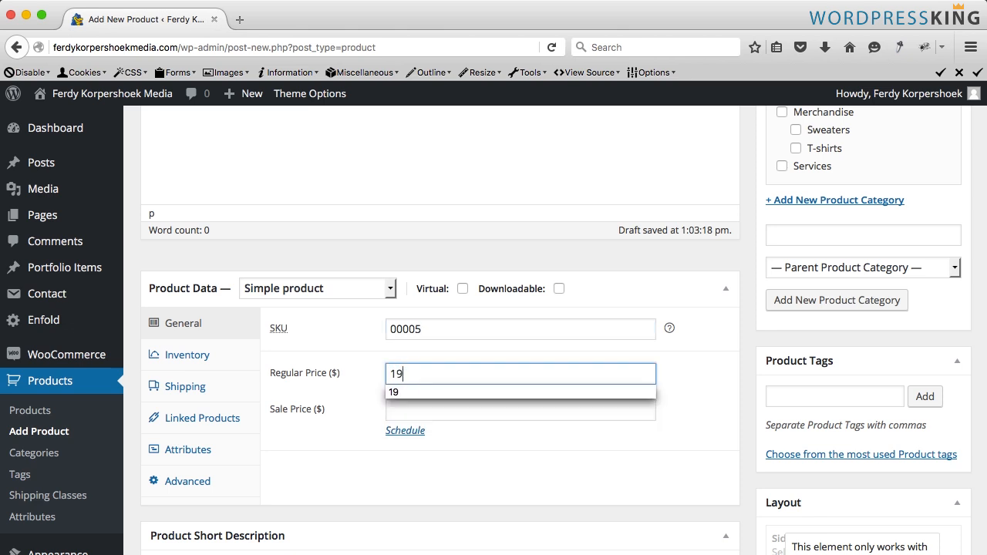
pyautogui.write('.95')
pyautogui.press('Tab')
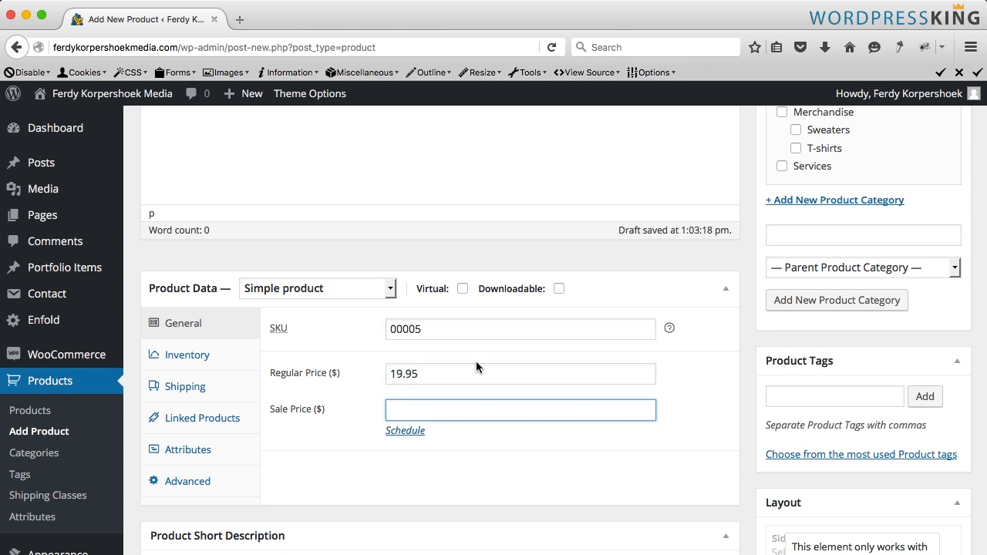
# - Mark the product as both virtual and downloadable
pyautogui.scroll(-1, 370, 355)
pyautogui.click(462, 276)
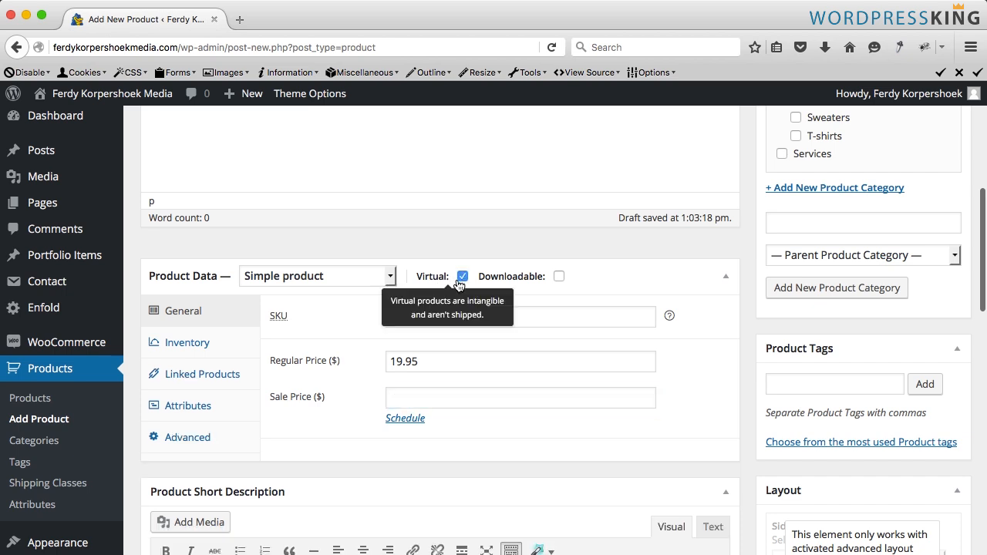
pyautogui.click(558, 276)
pyautogui.scroll(-5, 314, 365)
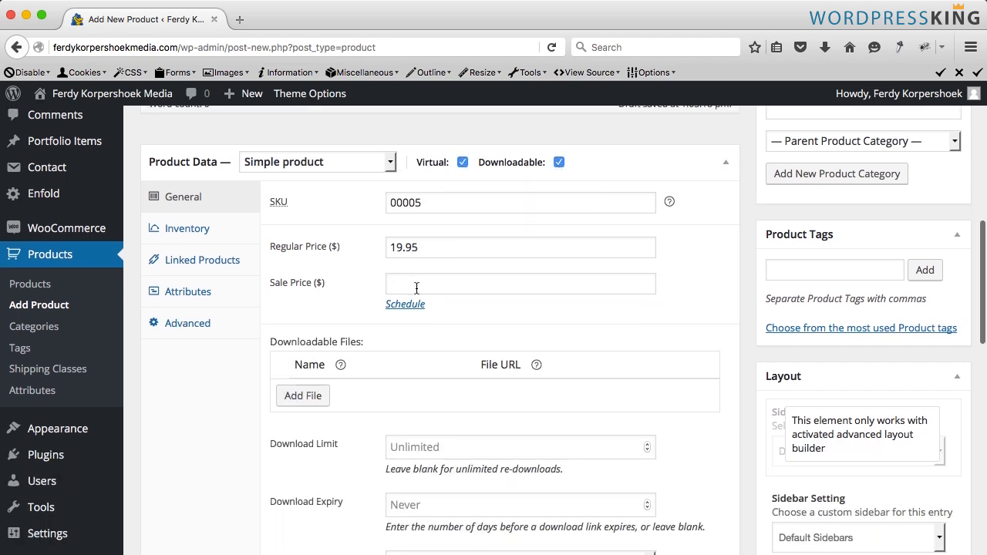
# - Add a downloadable file entry named E-book | How to make a website in Wordpress
pyautogui.click(302, 394)
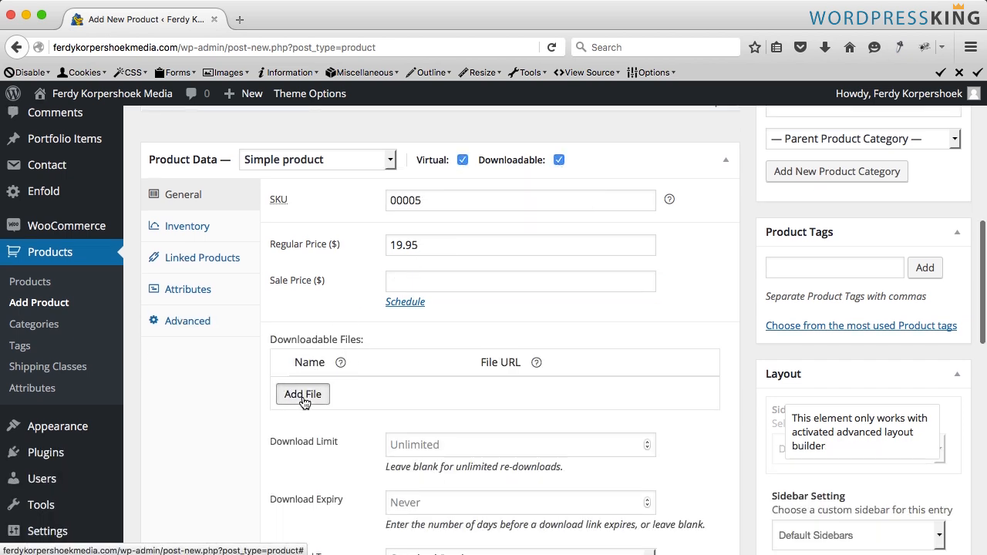
pyautogui.click(350, 391)
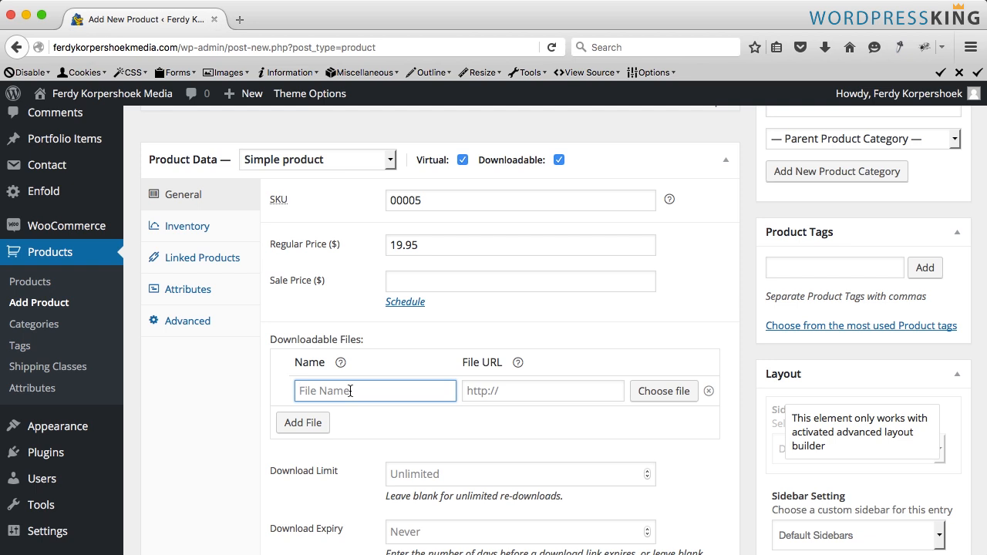
pyautogui.write('E-book | How to m')
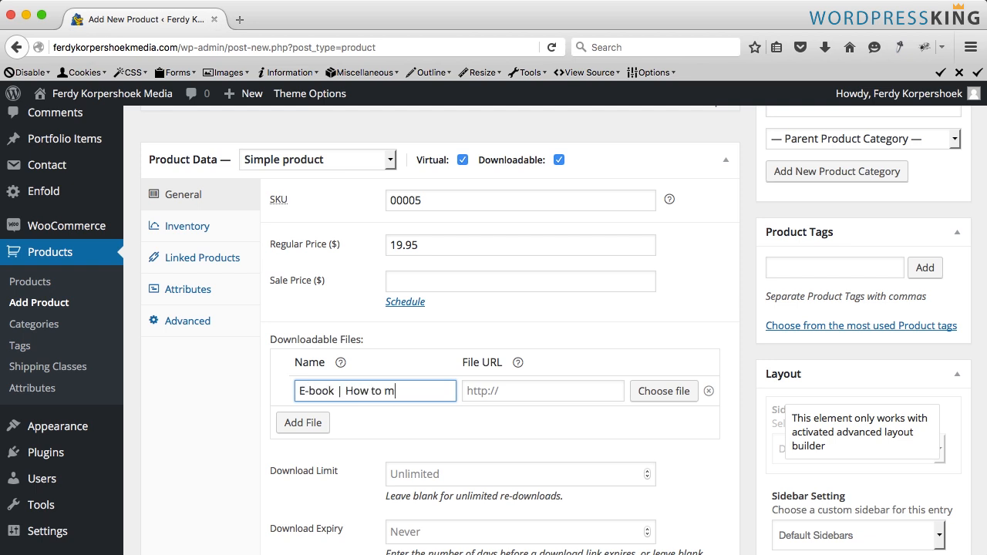
pyautogui.write('ake a website in')
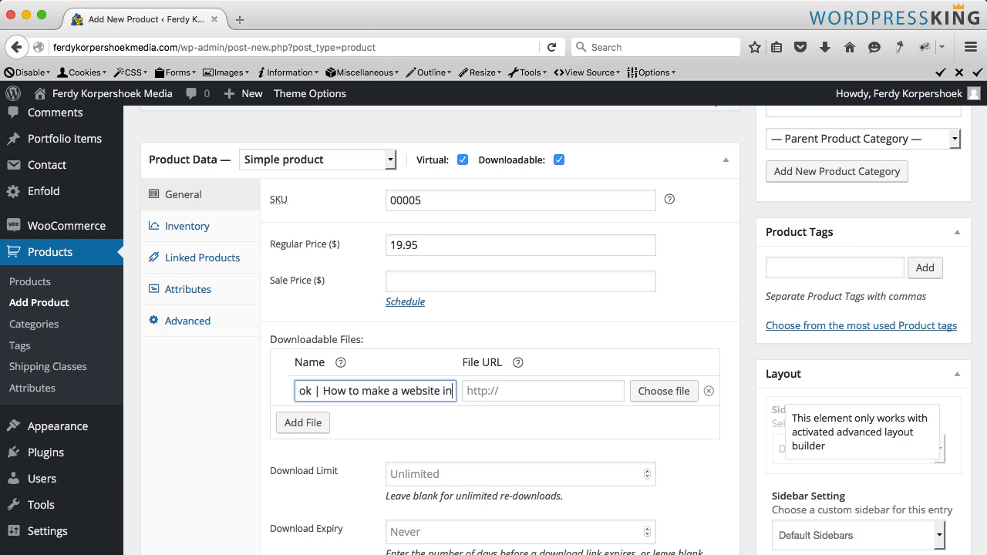
pyautogui.write(' Wordpresss')
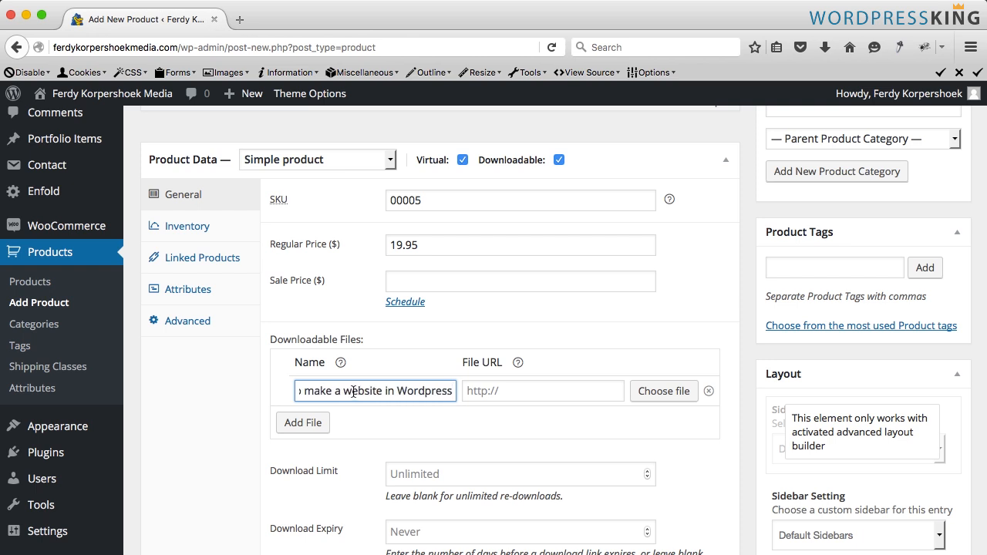
# - Upload E-book-How-to-Make-a-Website.pdf from the Webshop's 4. Downloadable Product folder as the downloadable file
pyautogui.click(509, 389)
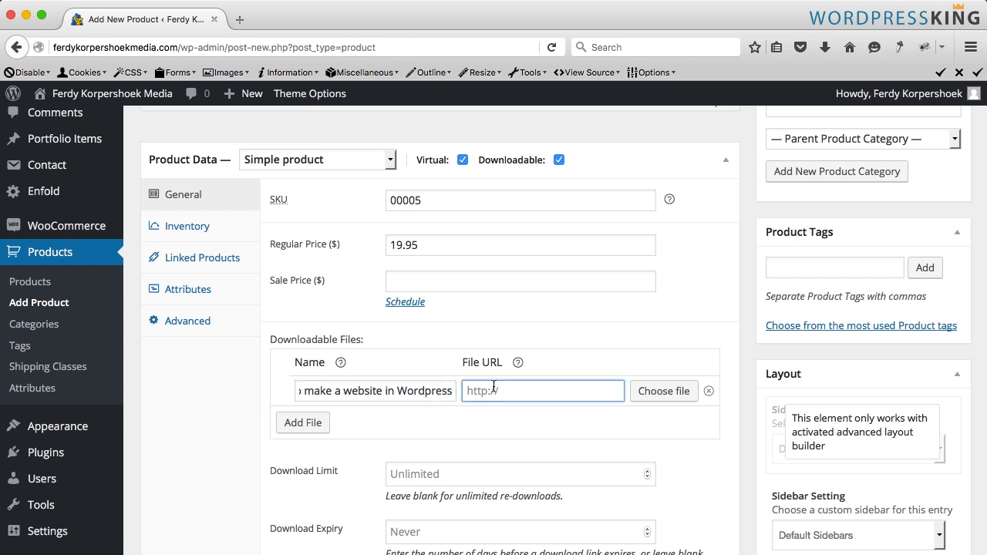
pyautogui.click(652, 397)
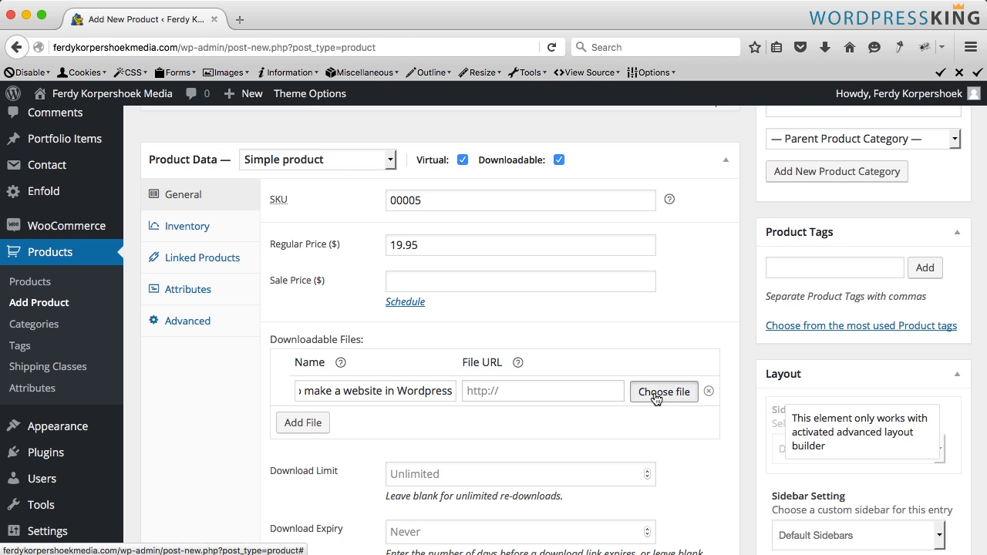
pyautogui.click(67, 155)
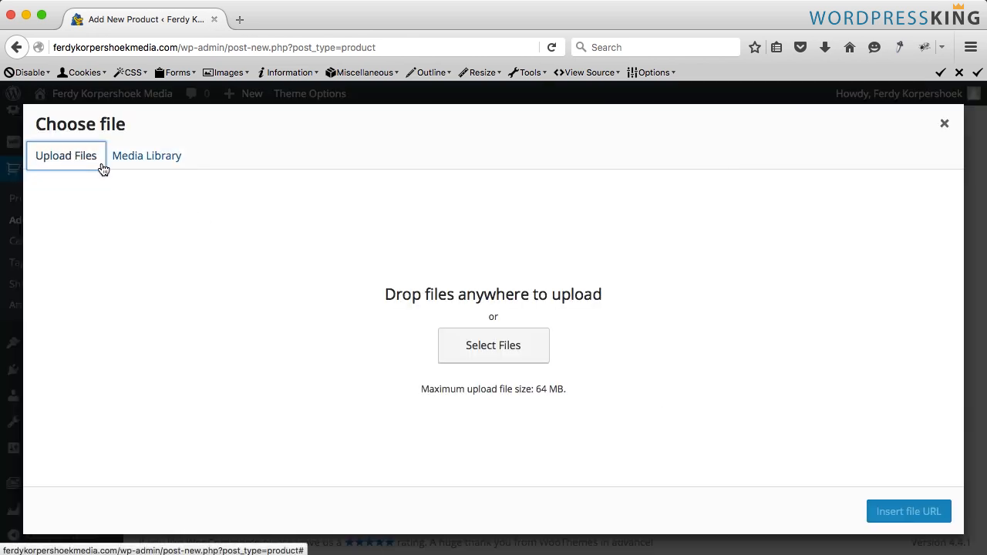
pyautogui.click(489, 347)
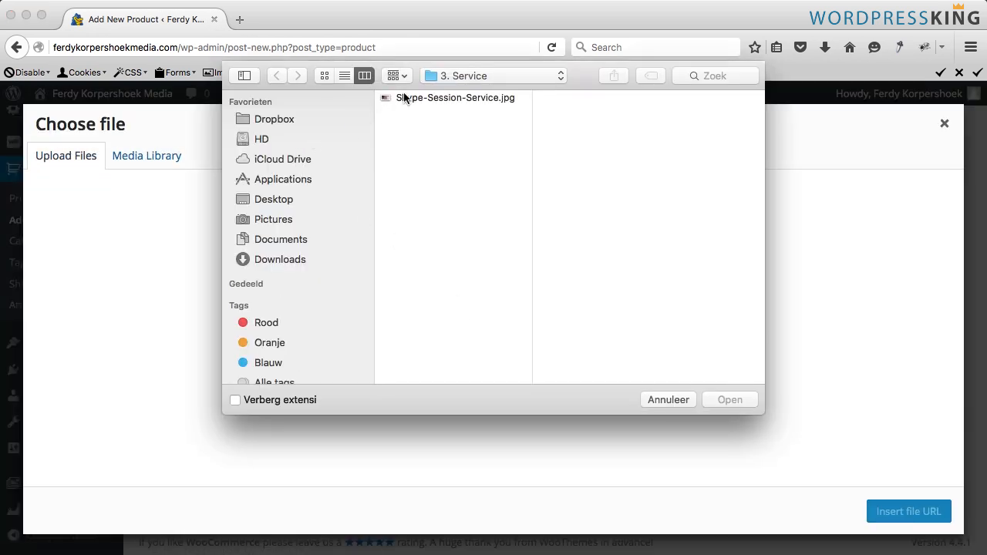
pyautogui.click(463, 75)
pyautogui.click(451, 91)
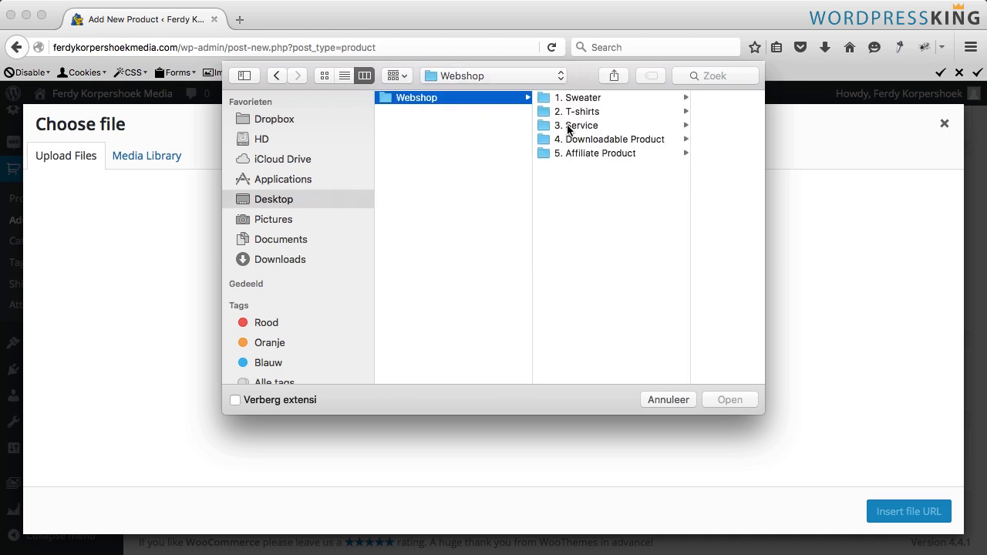
pyautogui.click(594, 138)
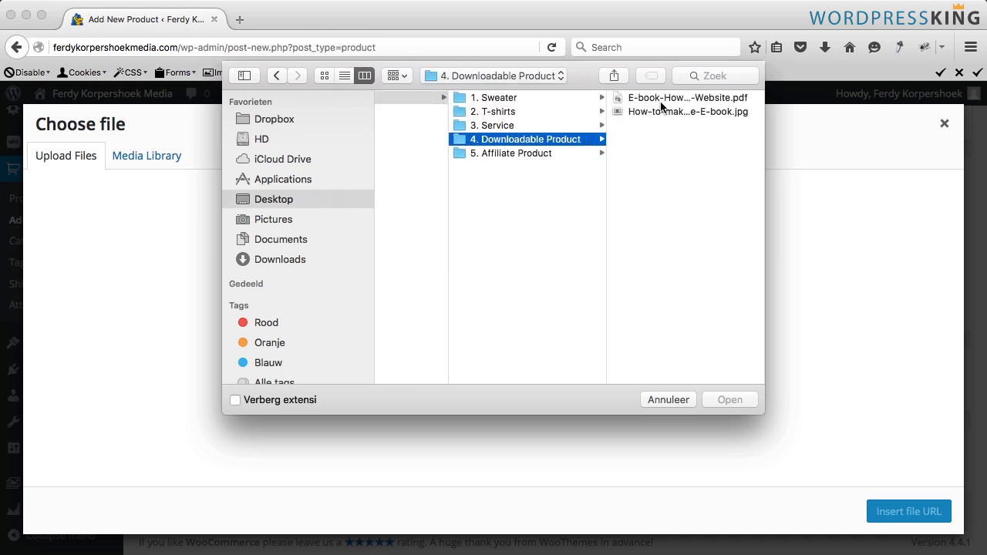
pyautogui.click(655, 111)
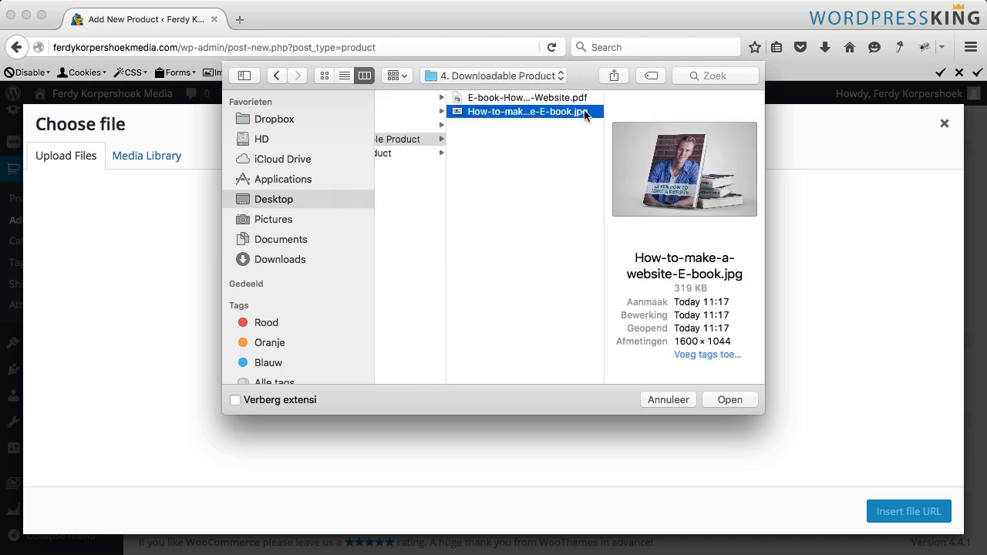
pyautogui.click(522, 98)
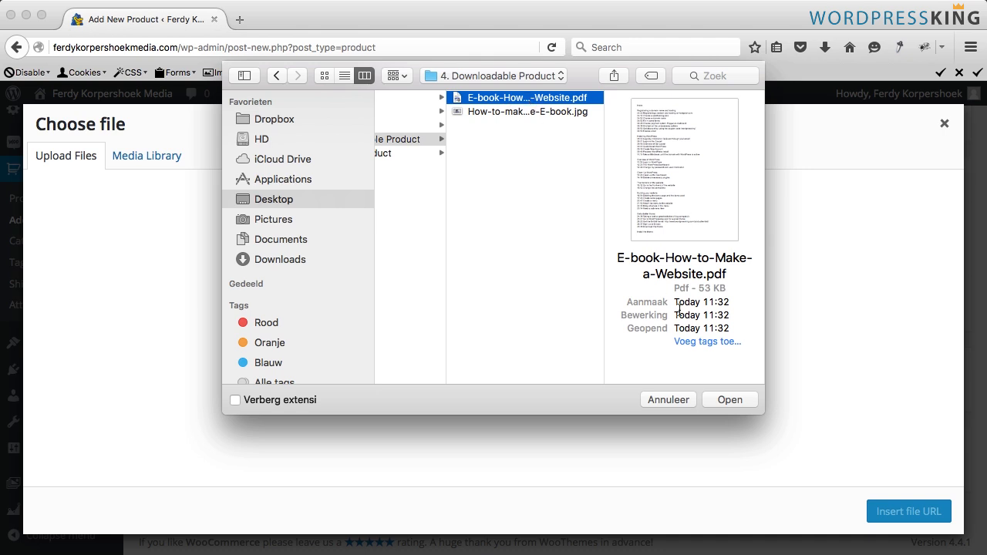
pyautogui.click(727, 399)
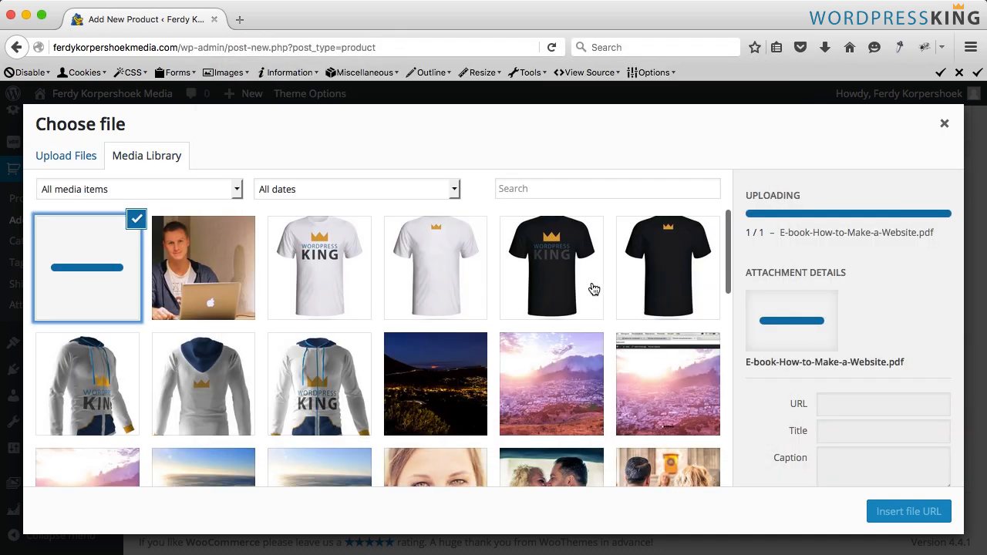
# - Set the uploaded file's title to E-book How to Make a Website, paste its description, and insert the file URL
pyautogui.click(855, 328)
pyautogui.press('BackSpace')
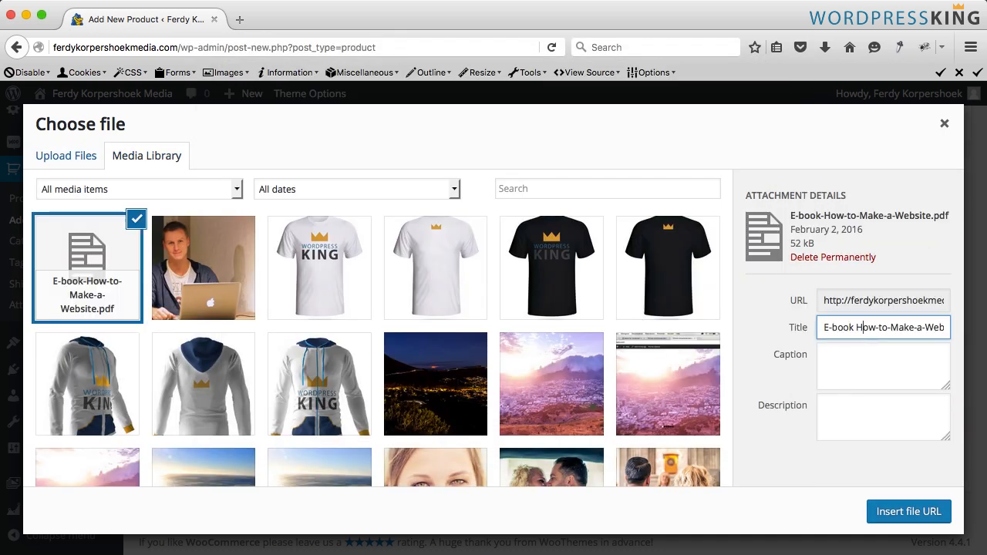
pyautogui.press('BackSpace')
pyautogui.press('Right')
pyautogui.press('Right')
pyautogui.press('Right')
pyautogui.press('BackSpace')
pyautogui.press('BackSpace')
pyautogui.press('Right')
pyautogui.press('BackSpace')
pyautogui.press('super+a')
pyautogui.press('super+c')
pyautogui.press('Right')
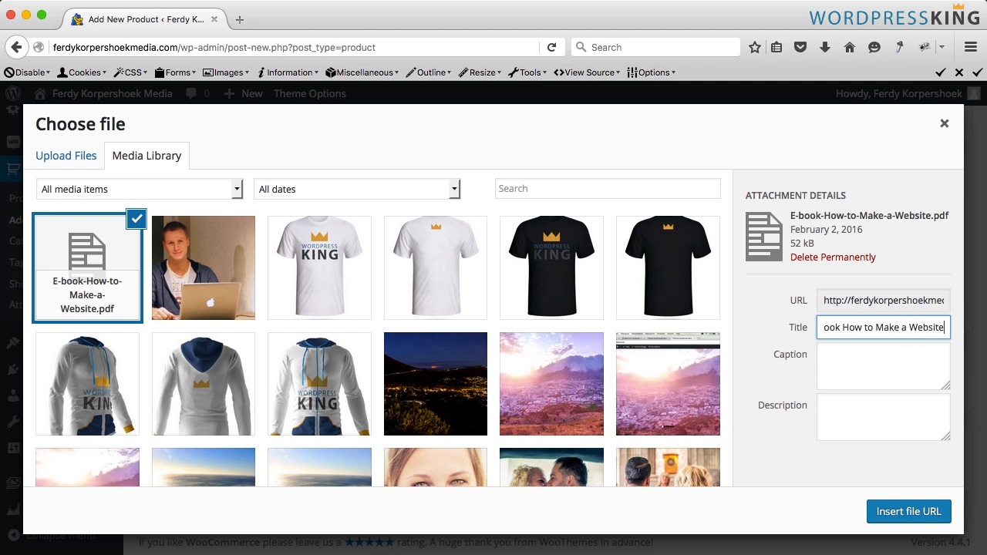
pyautogui.press('super+a')
pyautogui.press('Tab')
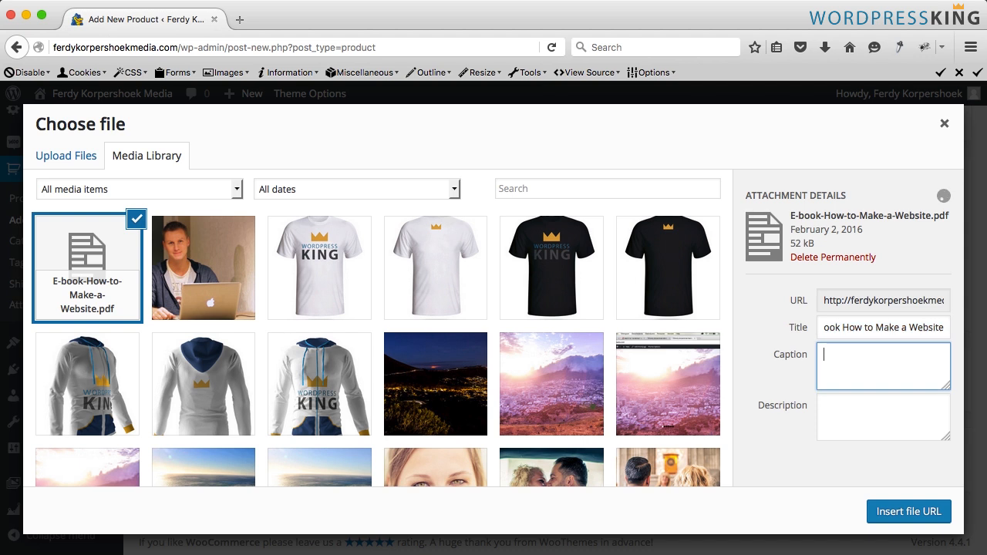
pyautogui.press('Tab')
pyautogui.press('super+v')
pyautogui.click(910, 516)
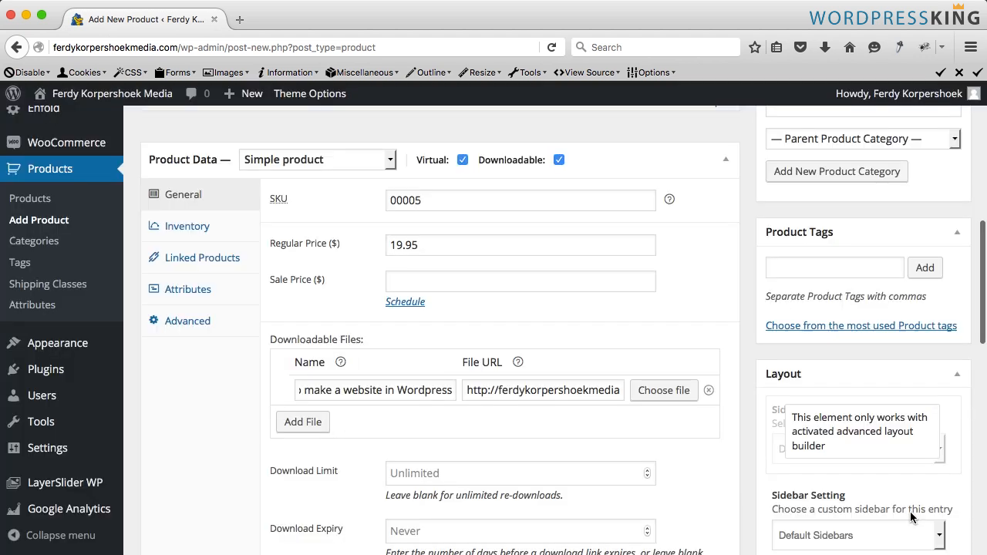
# - Shorten the downloadable file name to E-book | How to make a website and add a second file row
pyautogui.moveTo(387, 390); pyautogui.dragTo(453, 393)
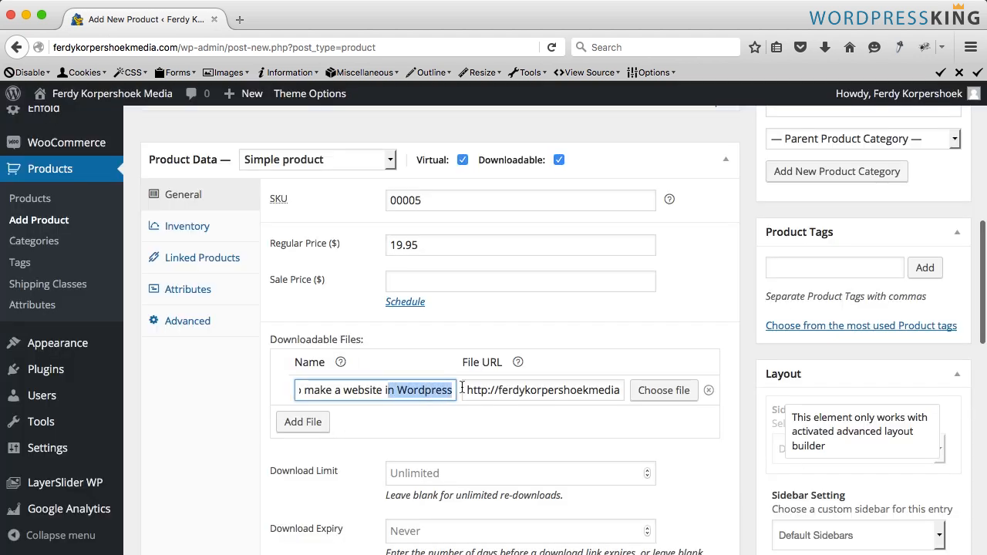
pyautogui.press('BackSpace')
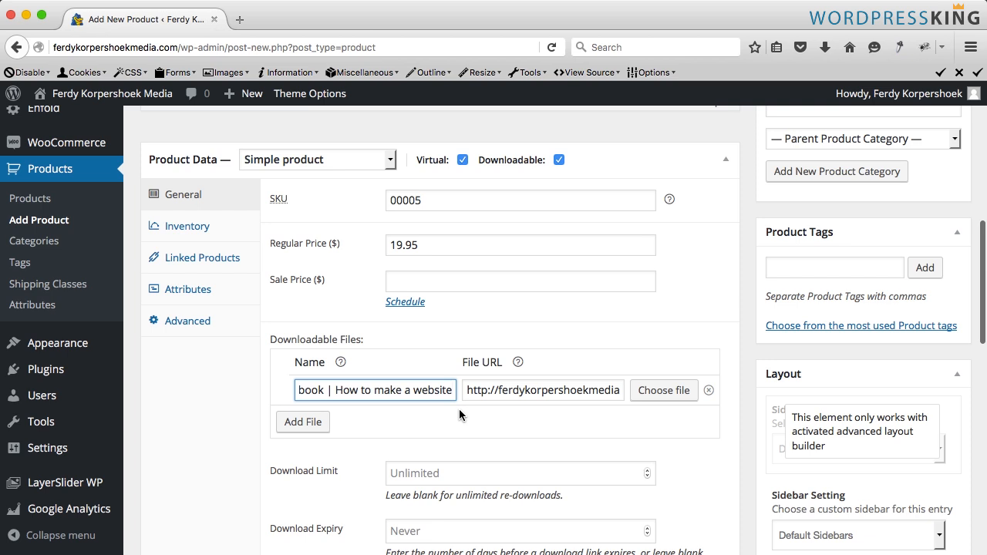
pyautogui.click(303, 422)
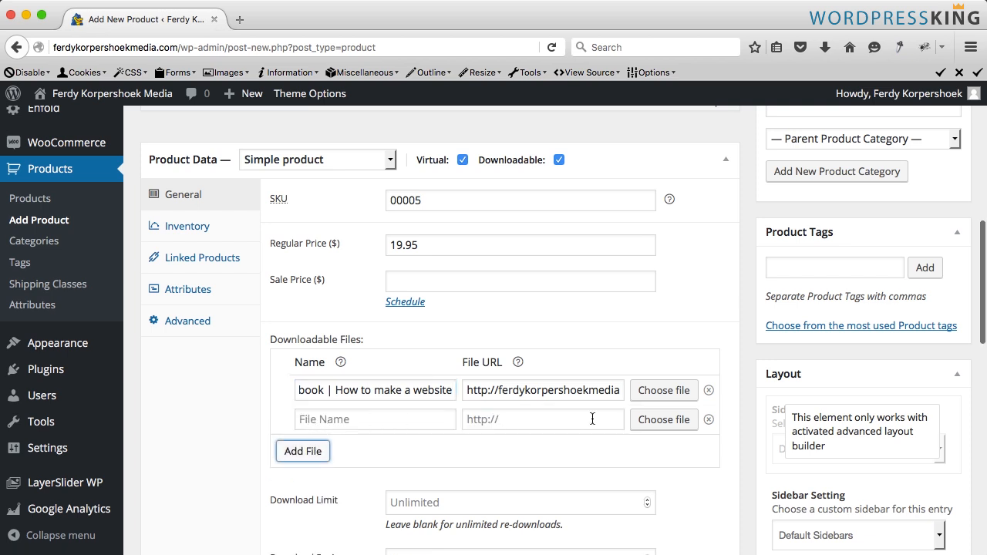
pyautogui.click(346, 422)
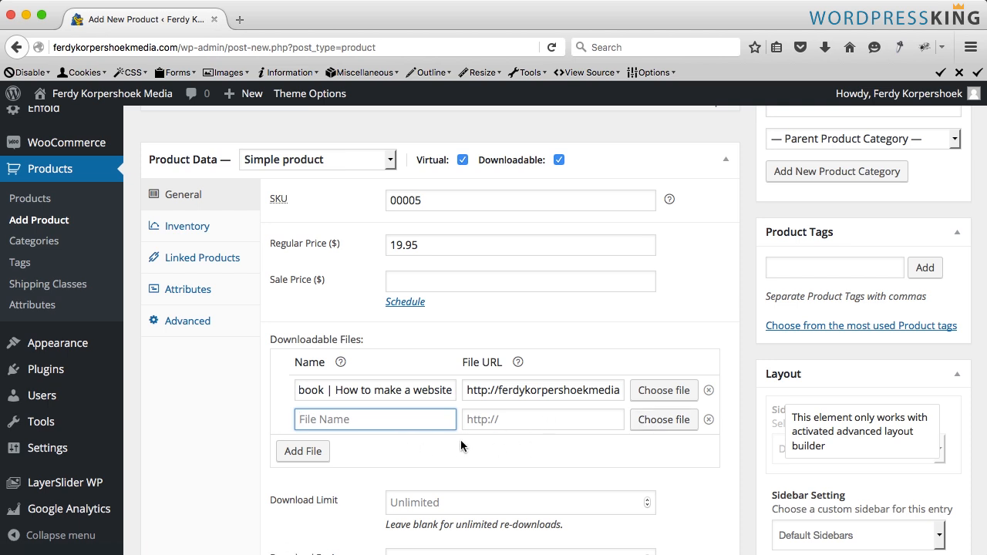
# - Open the download type options and keep Standard Product
pyautogui.scroll(-2, 467, 446)
pyautogui.scroll(-3, 467, 445)
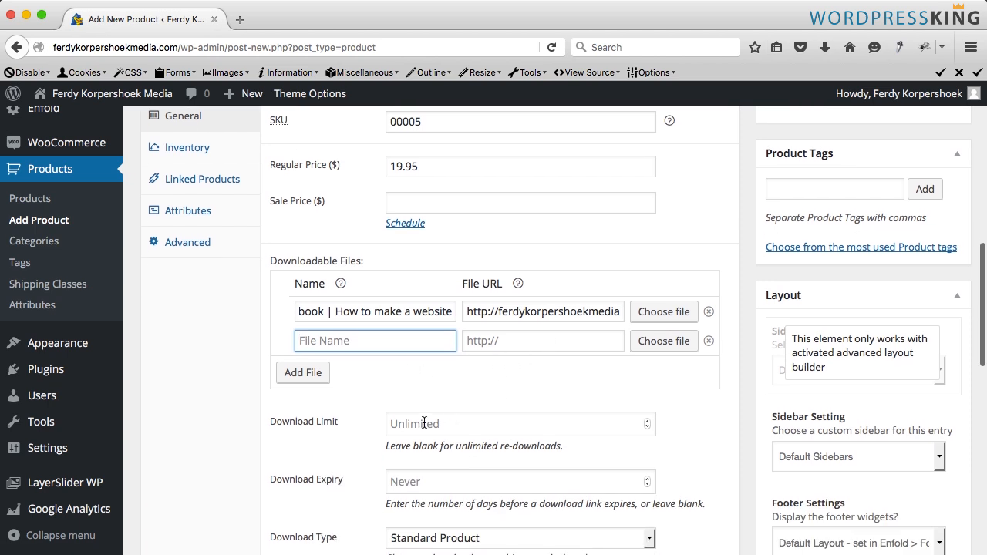
pyautogui.scroll(-2, 372, 435)
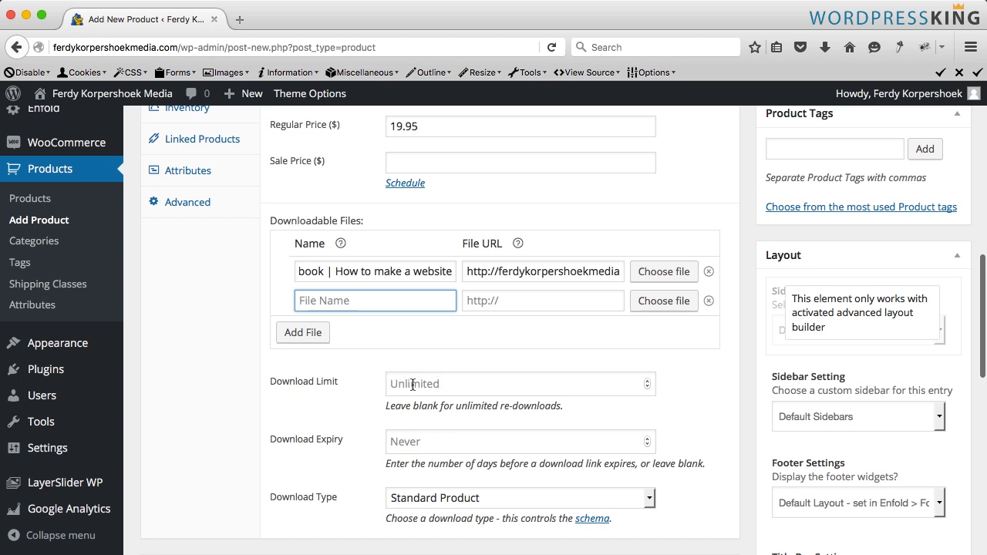
pyautogui.scroll(-5, 444, 383)
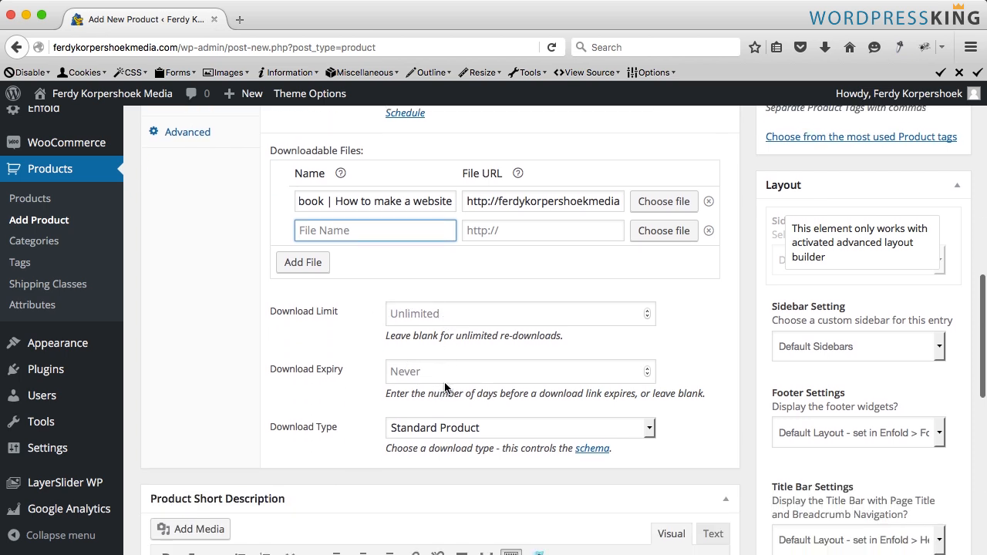
pyautogui.click(432, 390)
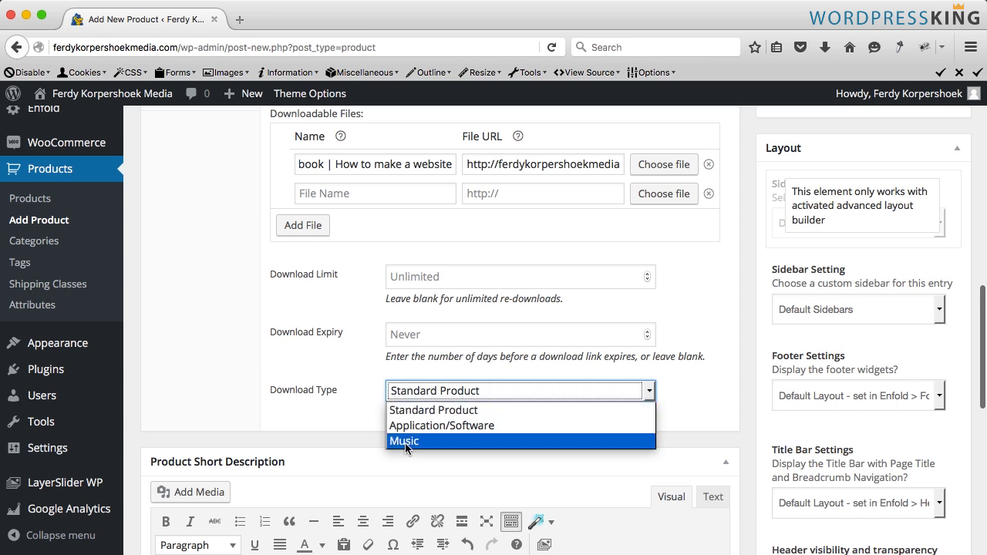
pyautogui.click(417, 410)
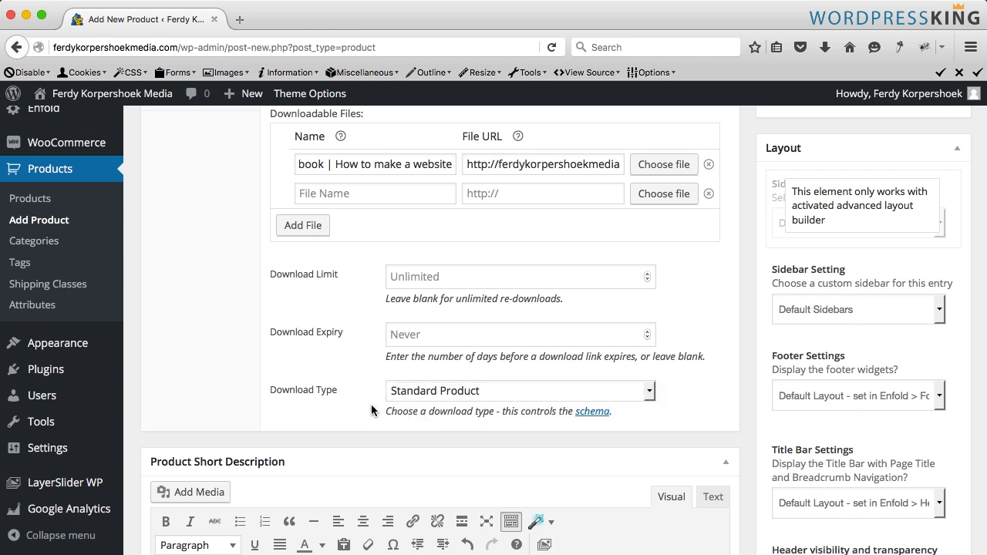
# - Upload How-to-make-a-website-E-book.jpg from the Webshop's 4. Downloadable Product folder as the product image
pyautogui.scroll(-8, 371, 404)
pyautogui.scroll(-14, 716, 227)
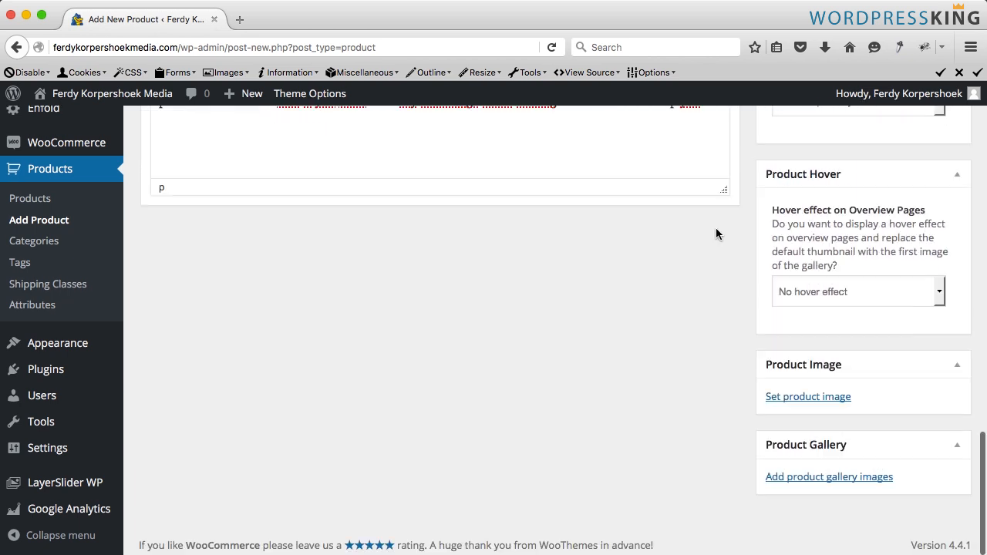
pyautogui.click(811, 399)
pyautogui.click(71, 157)
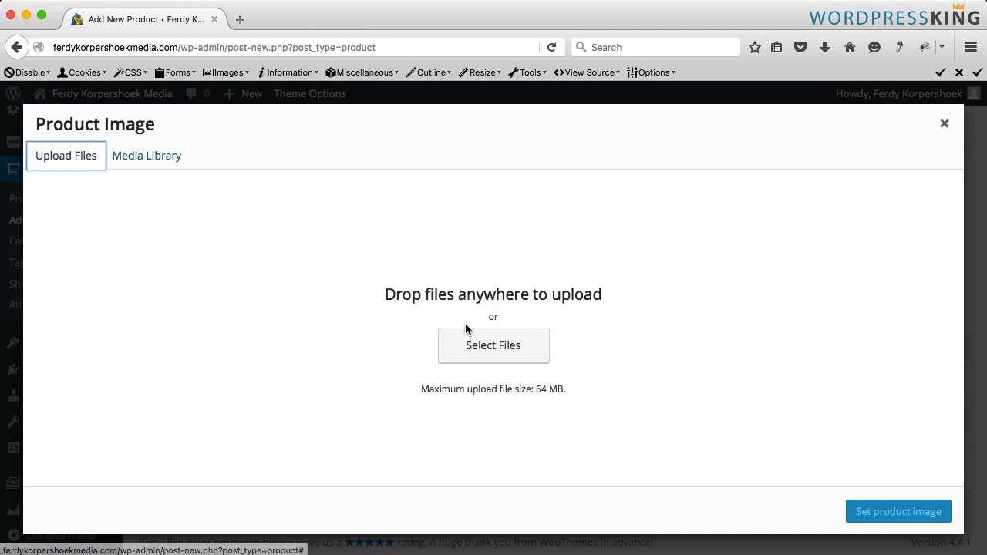
pyautogui.click(497, 345)
pyautogui.click(494, 76)
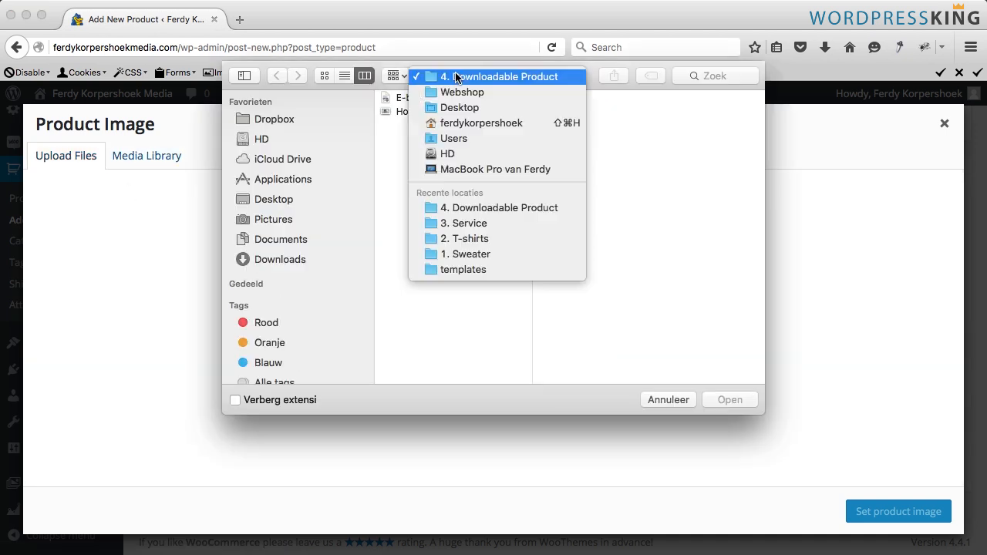
pyautogui.click(463, 90)
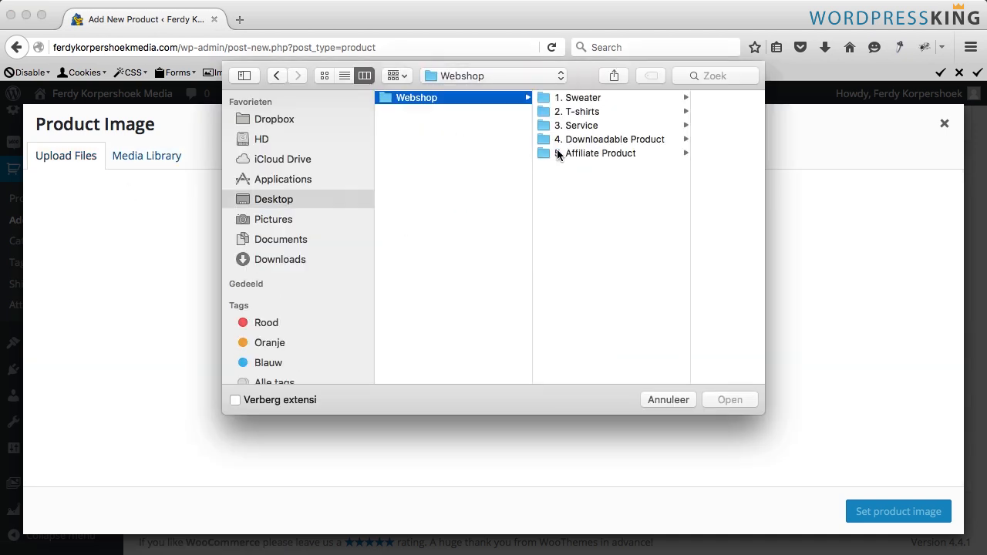
pyautogui.click(608, 140)
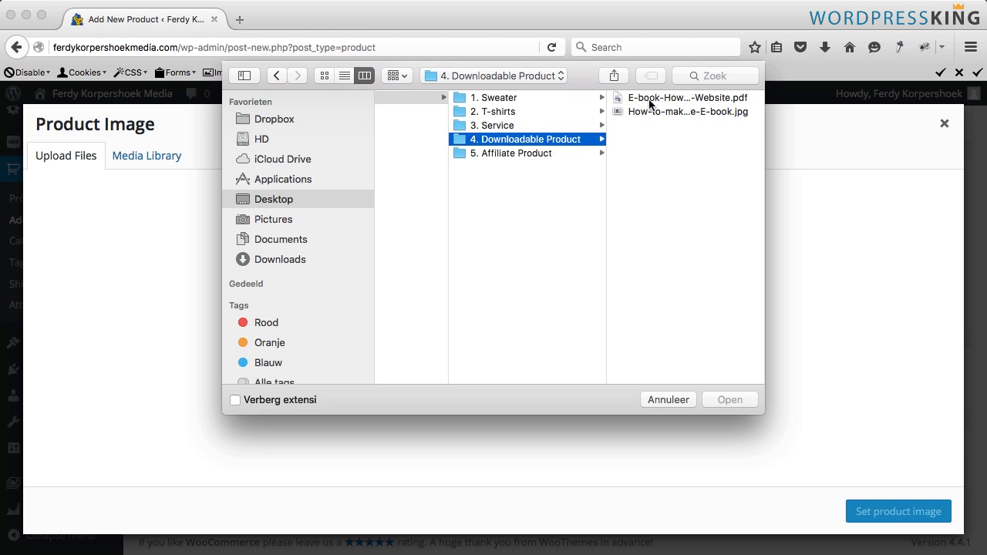
pyautogui.click(656, 111)
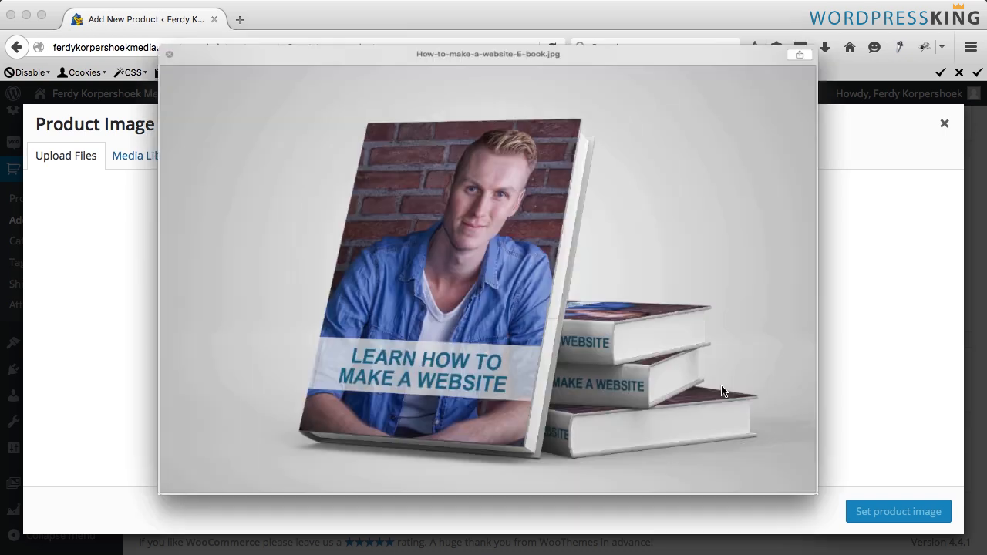
pyautogui.press('space')
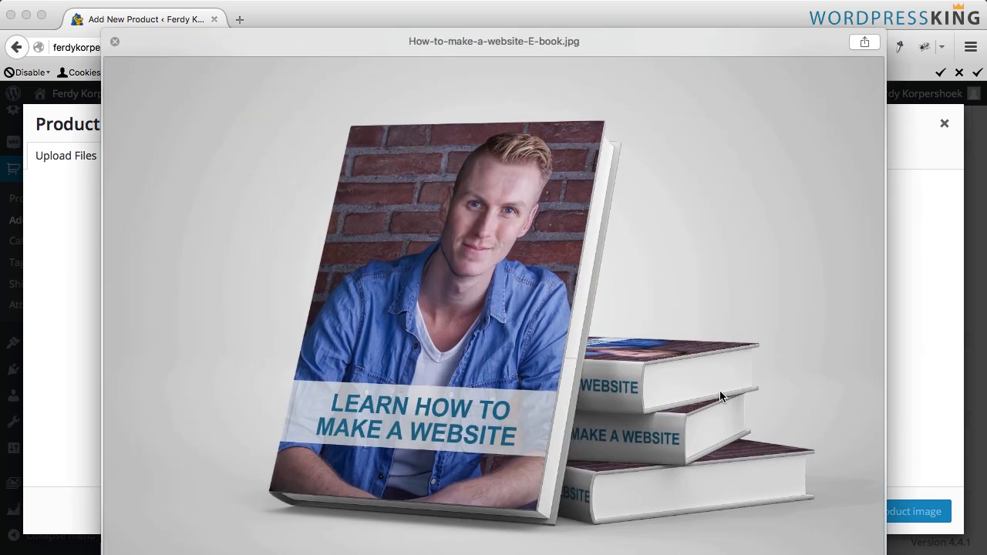
pyautogui.press('space')
pyautogui.click(728, 399)
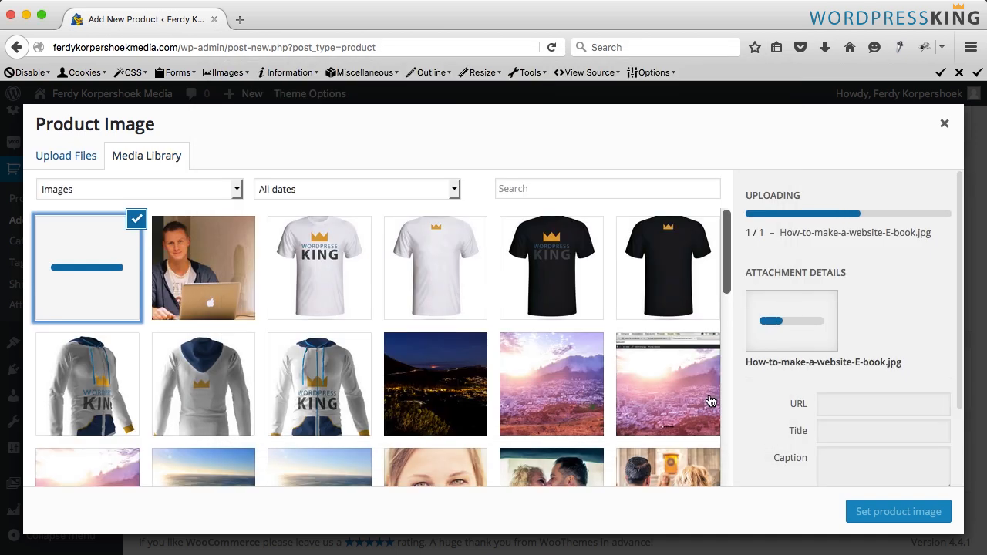
# - Set the image title to E-book How to Make a Website, paste the same text as alt text, and set the product image
pyautogui.click(845, 408)
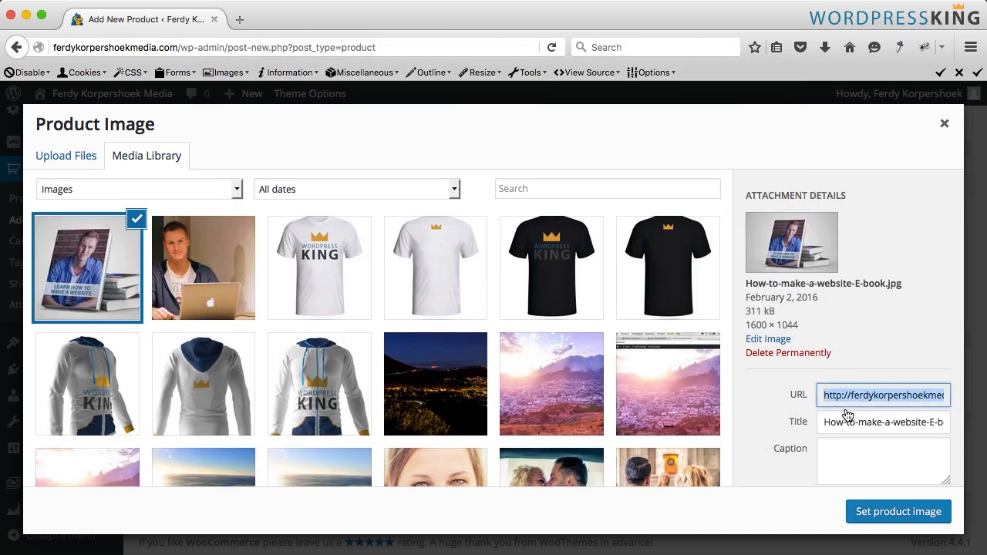
pyautogui.click(846, 412)
pyautogui.write('E-book How to Make a Website')
pyautogui.click(856, 449)
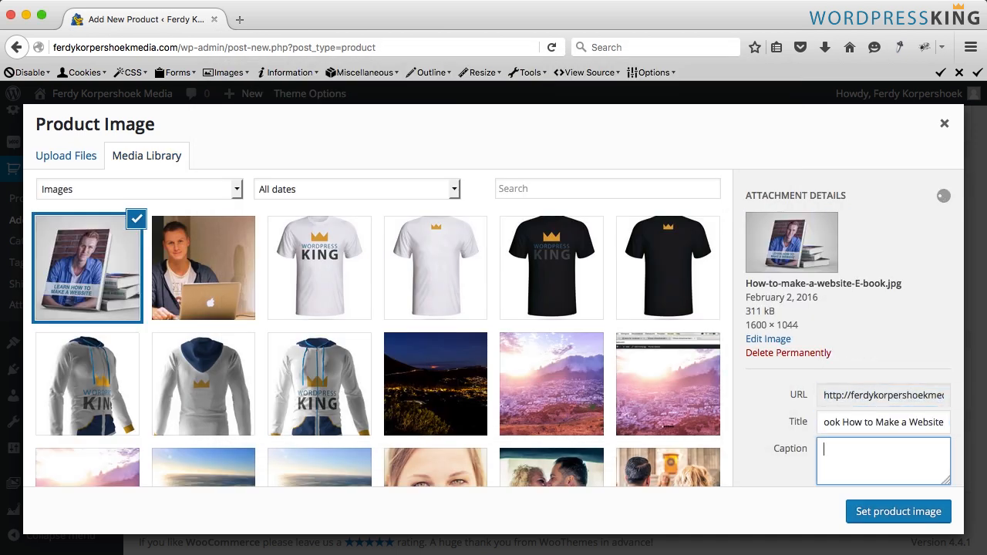
pyautogui.press('Tab')
pyautogui.write('E-book How to Make a Website')
pyautogui.click(874, 512)
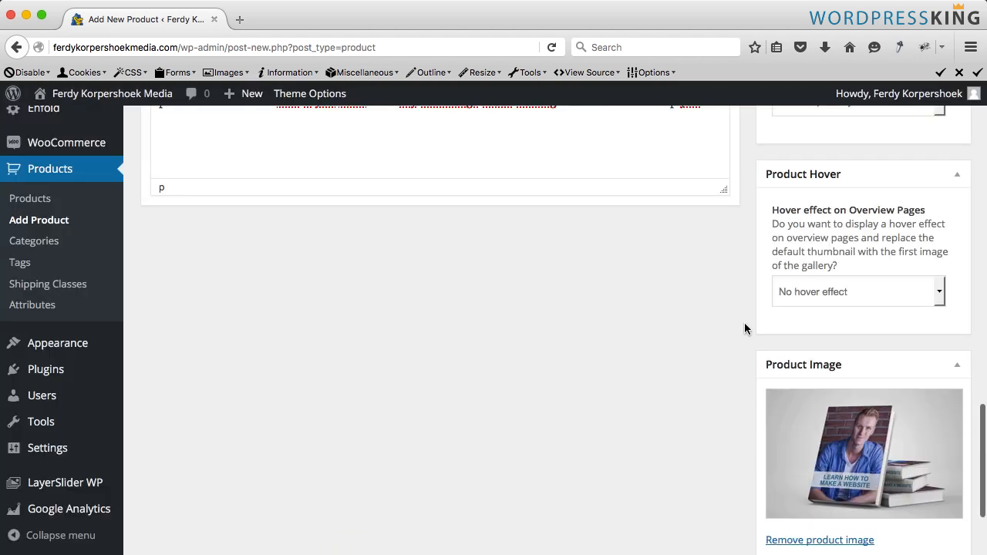
# - Publish the E-book product
pyautogui.scroll(10, 744, 328)
pyautogui.scroll(10, 744, 328)
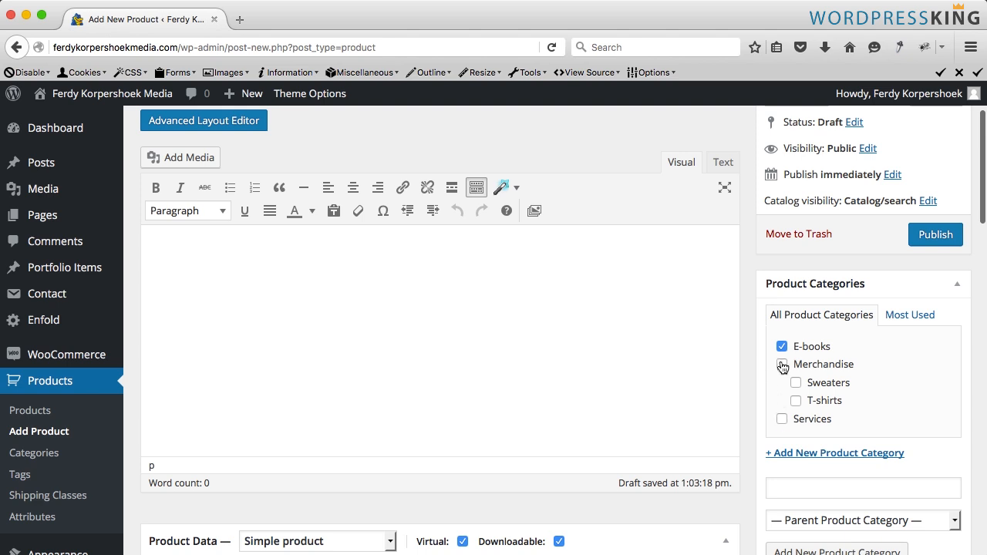
pyautogui.click(929, 240)
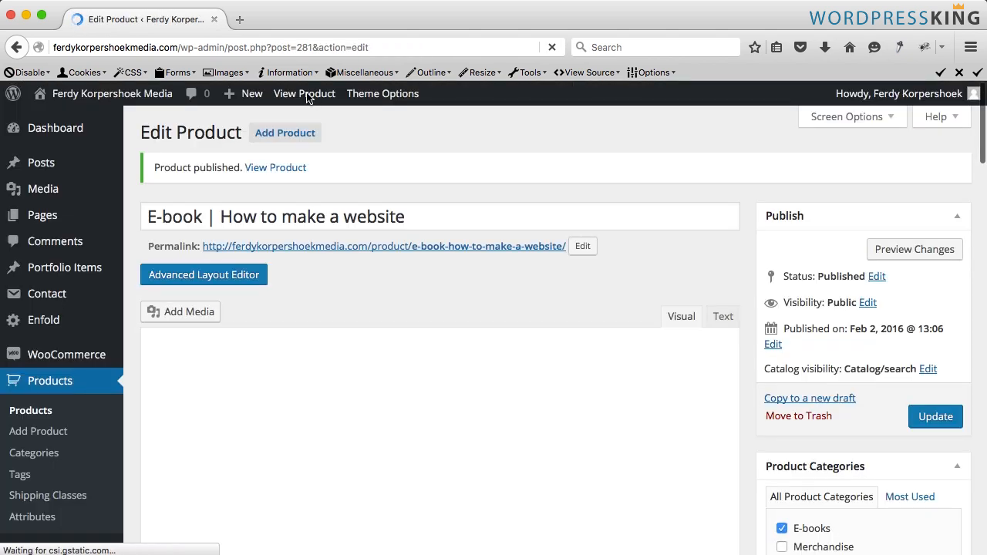
# - View the published E-book product page on the live site
pyautogui.keyDown('super'); pyautogui.click(306, 94); pyautogui.keyUp('super')
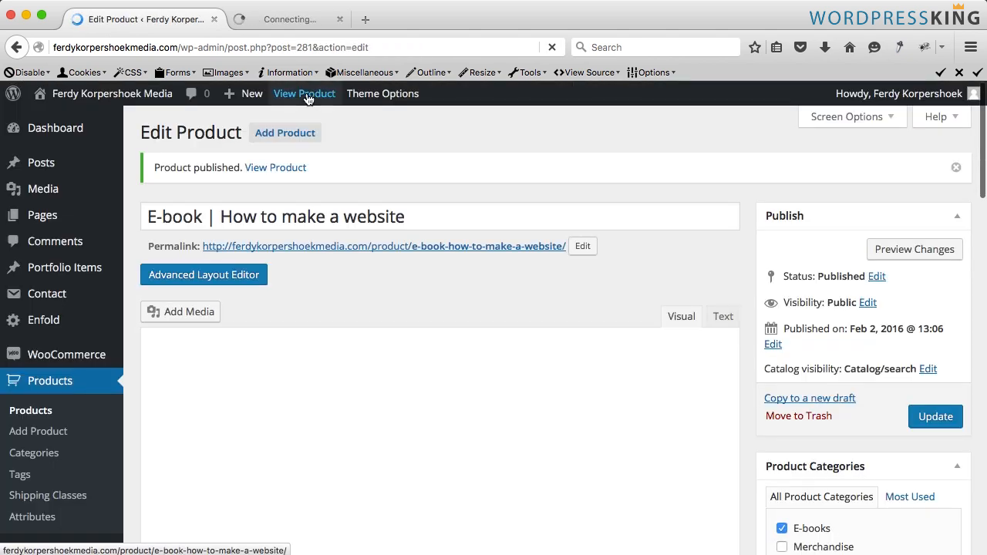
pyautogui.click(291, 19)
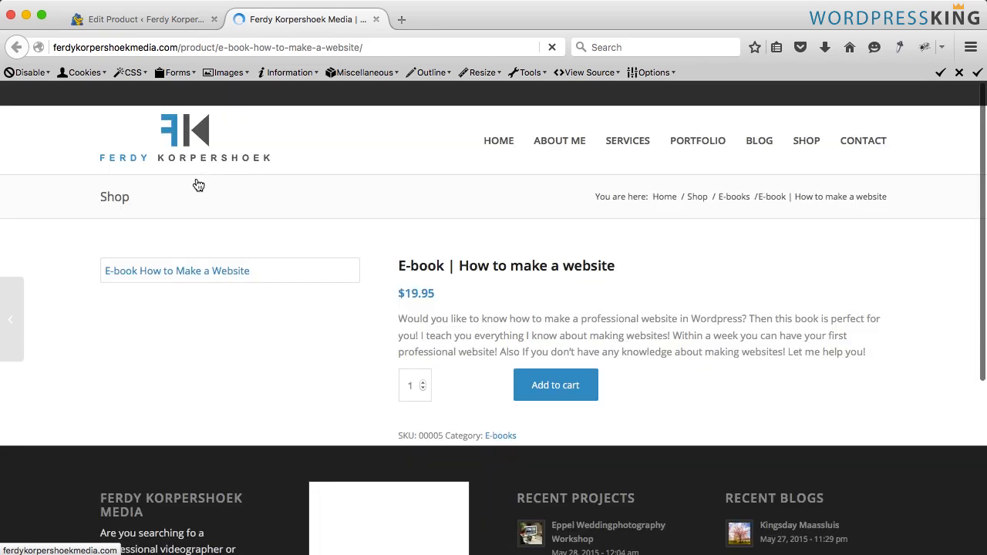
pyautogui.scroll(-2, 387, 219)
pyautogui.scroll(1, 390, 223)
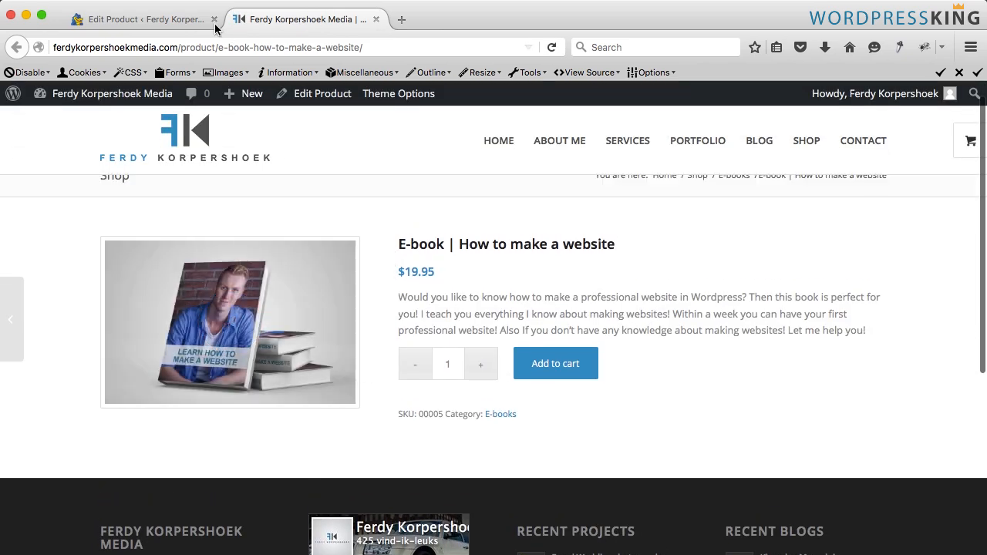
# - Enable Sold Individually in the product's inventory settings and update the product
pyautogui.click(178, 21)
pyautogui.scroll(-10, 205, 258)
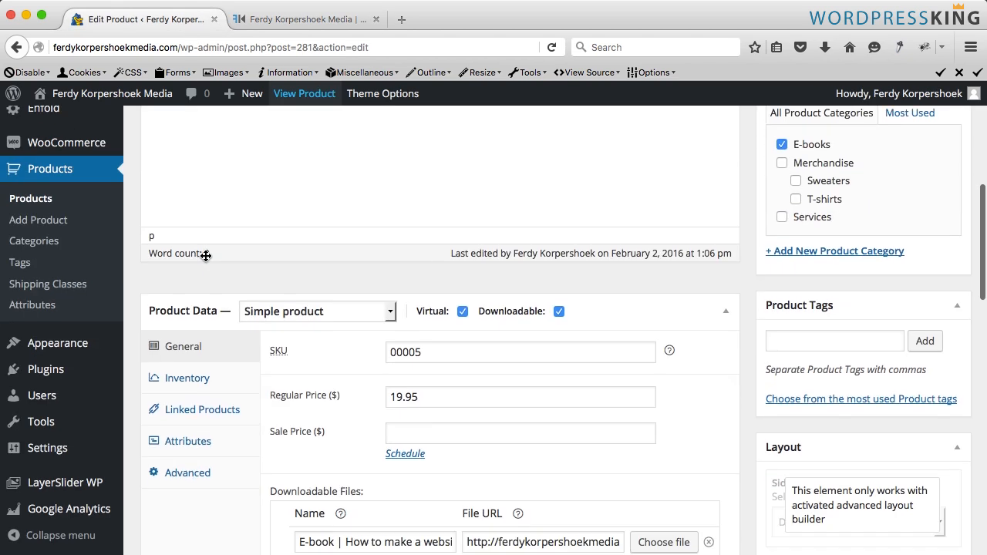
pyautogui.click(199, 252)
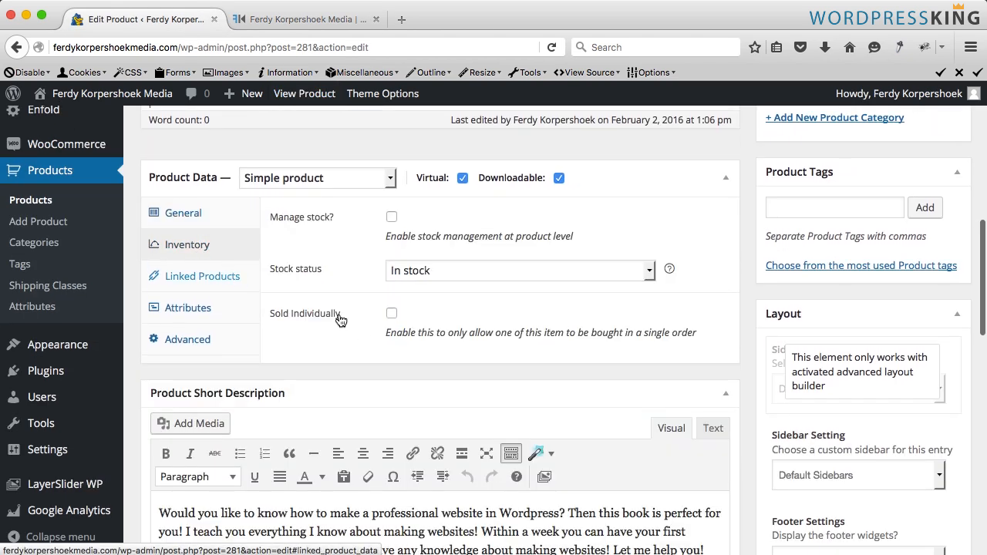
pyautogui.click(392, 316)
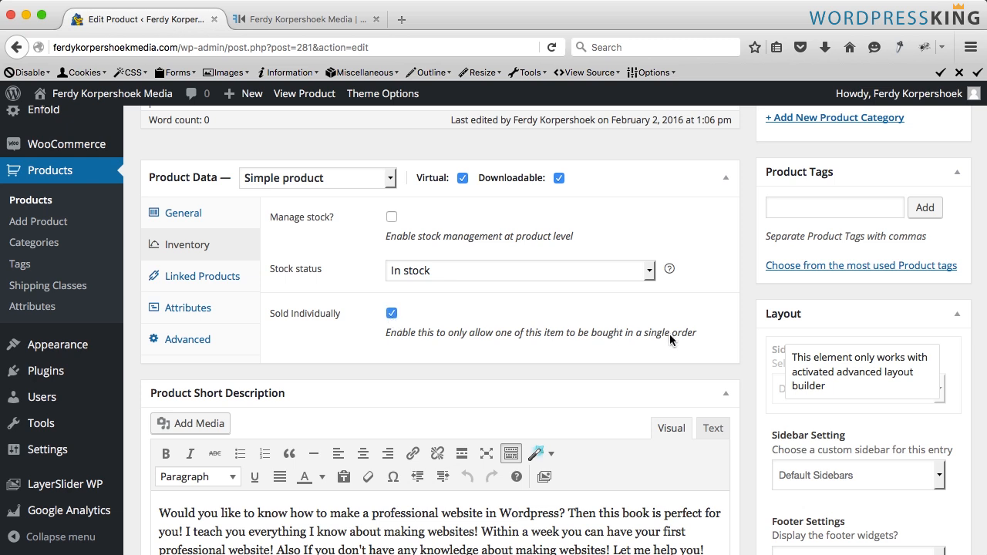
pyautogui.scroll(10, 698, 336)
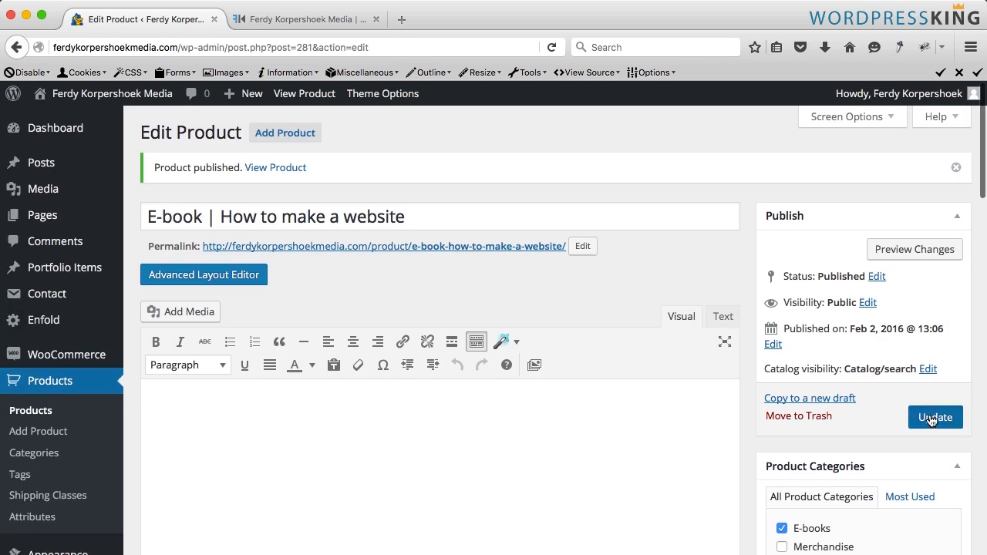
pyautogui.click(932, 417)
# - Reload the product page and inspect the enlarged product image
pyautogui.click(241, 21)
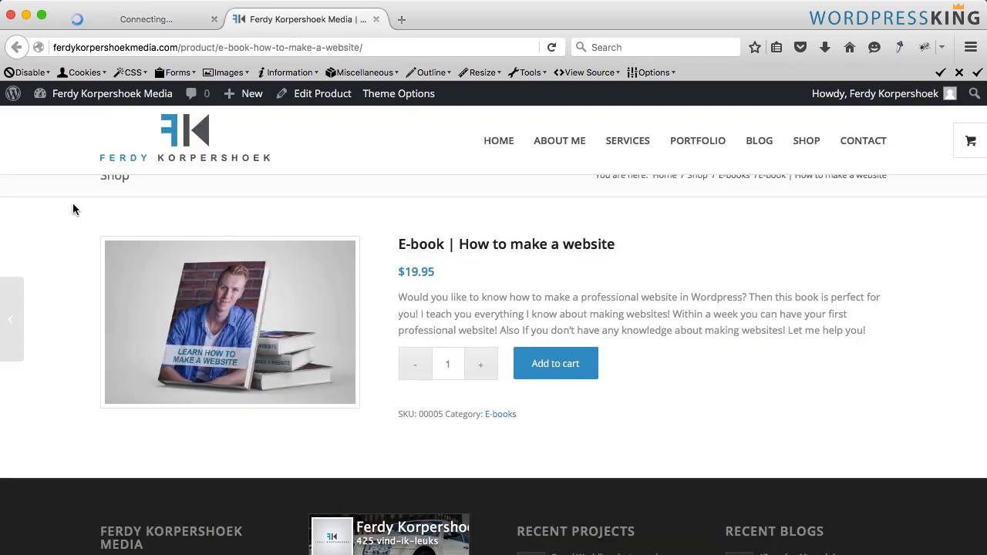
pyautogui.press('super+r')
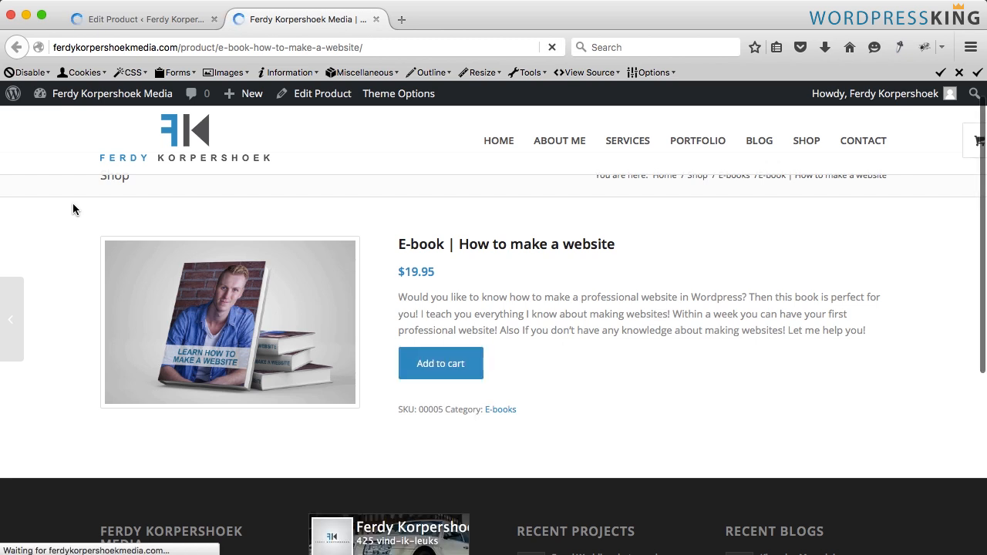
pyautogui.click(287, 313)
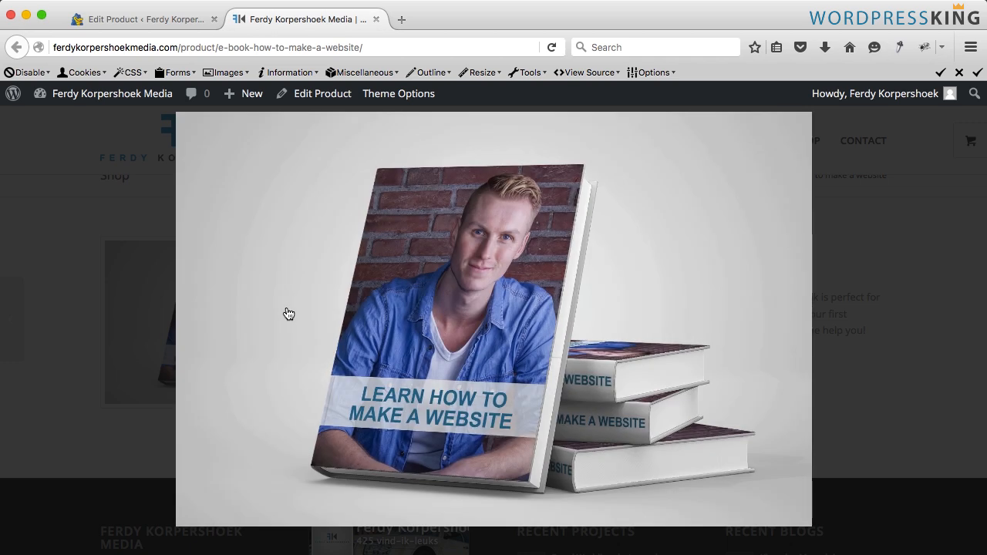
pyautogui.click(287, 313)
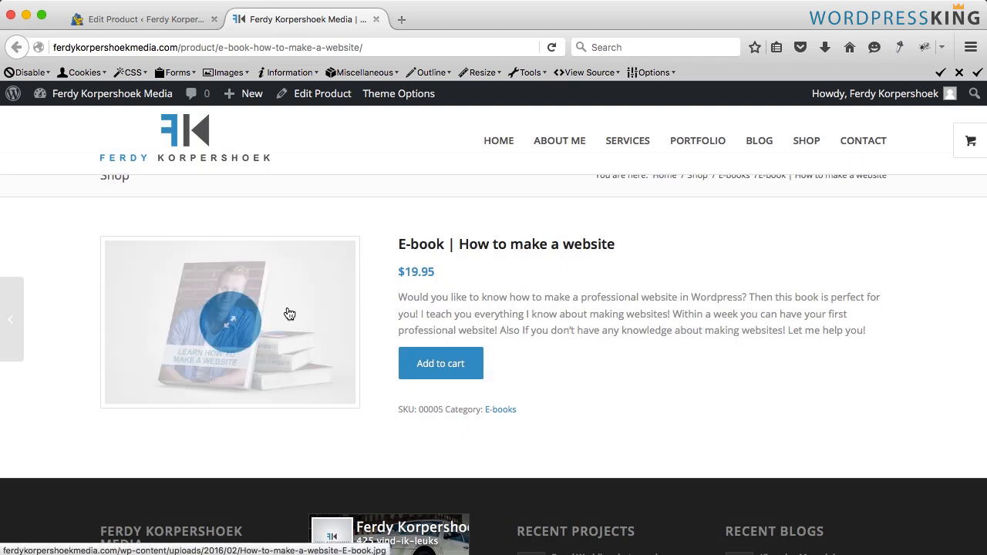
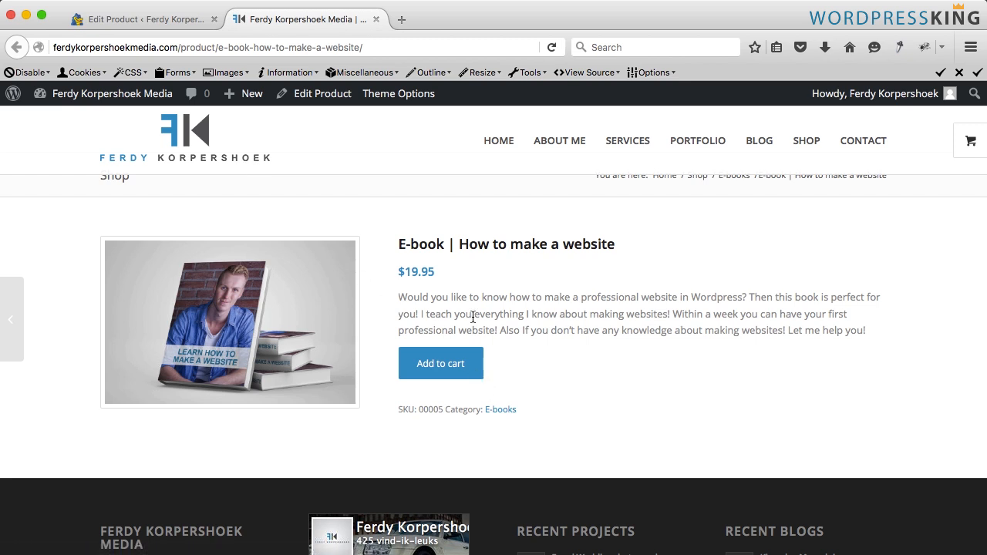
# - Close the product editor tab and start adding a new product from the site toolbar
pyautogui.click(214, 19)
pyautogui.moveTo(241, 96)
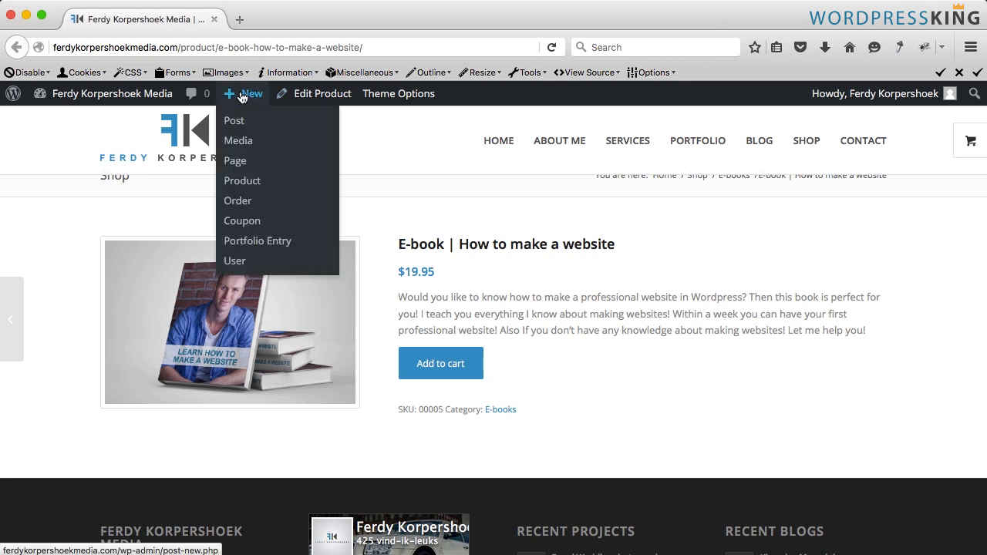
pyautogui.click(249, 184)
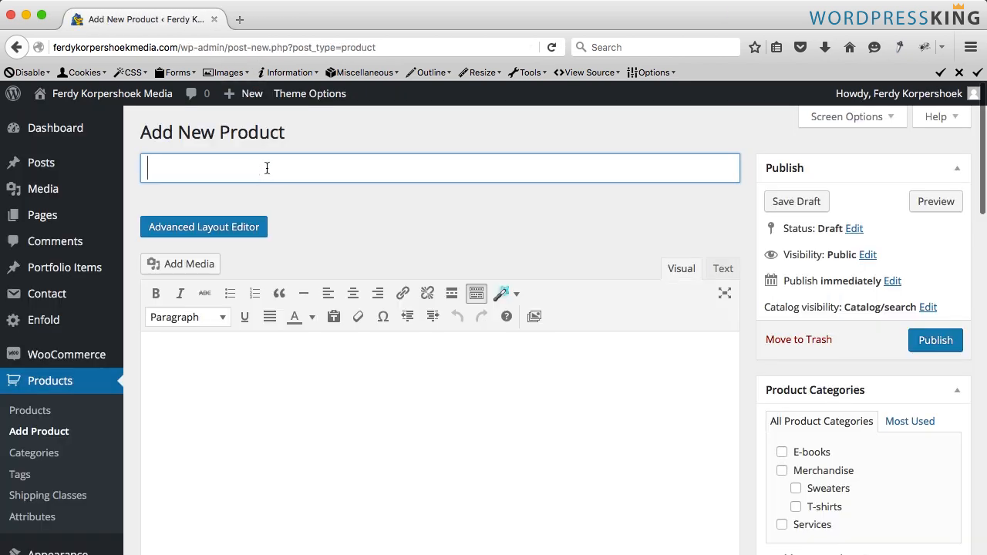
# - Enter the product title Insta Builder for Wordpress
pyautogui.click(210, 166)
pyautogui.write('Insta ')
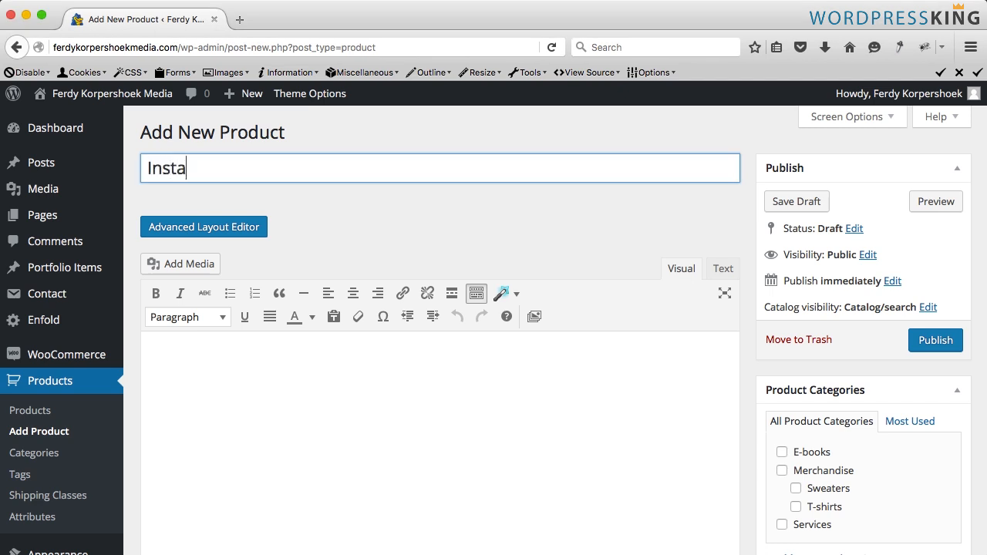
pyautogui.write('Builder')
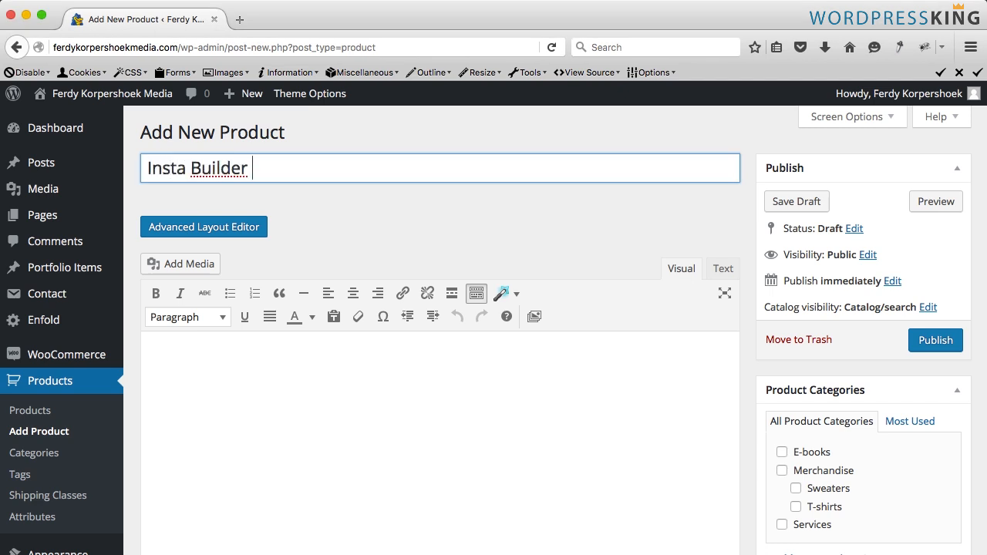
pyautogui.write(' for Wor')
pyautogui.press('BackSpace')
pyautogui.write('ordpress')
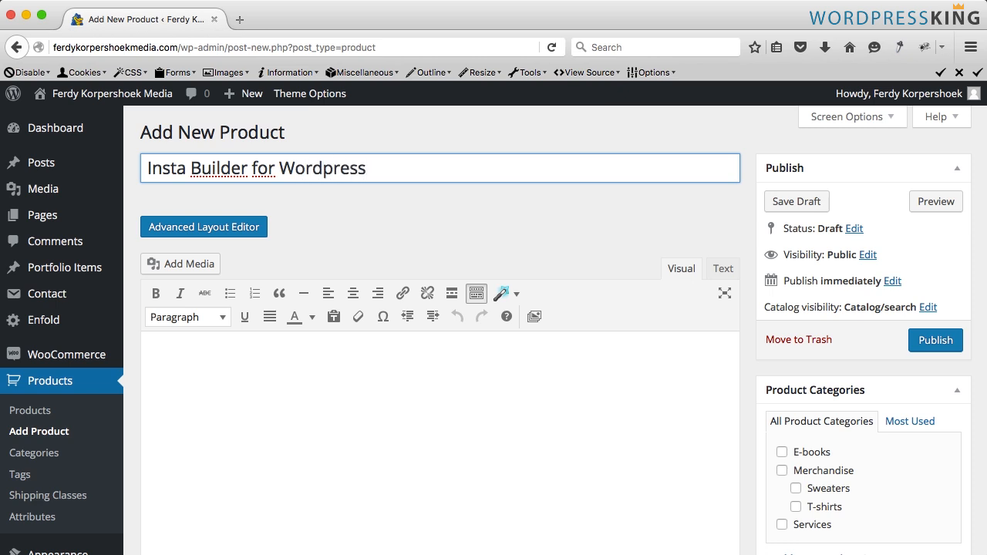
# - Set the product data type to External/Affiliate product
pyautogui.scroll(-5, 316, 212)
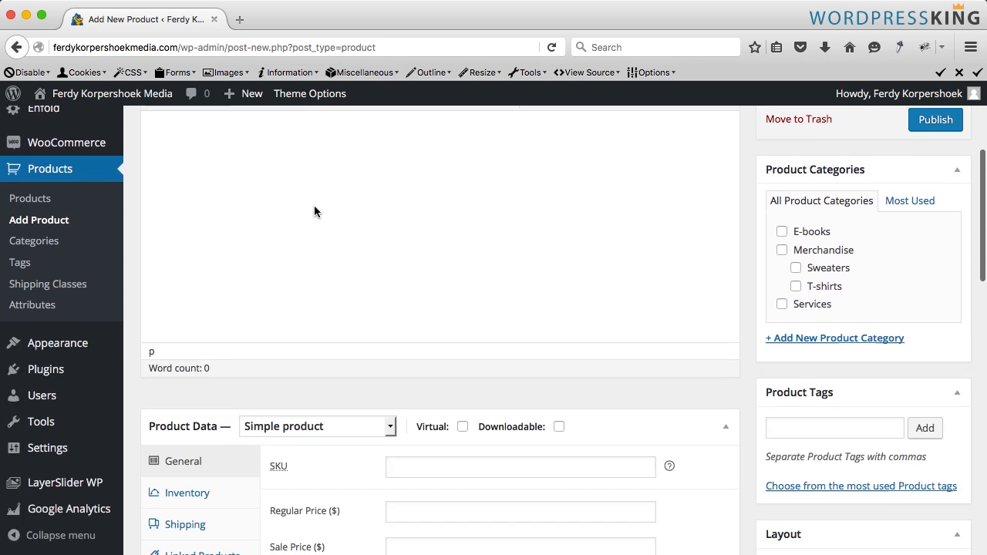
pyautogui.scroll(-1, 334, 308)
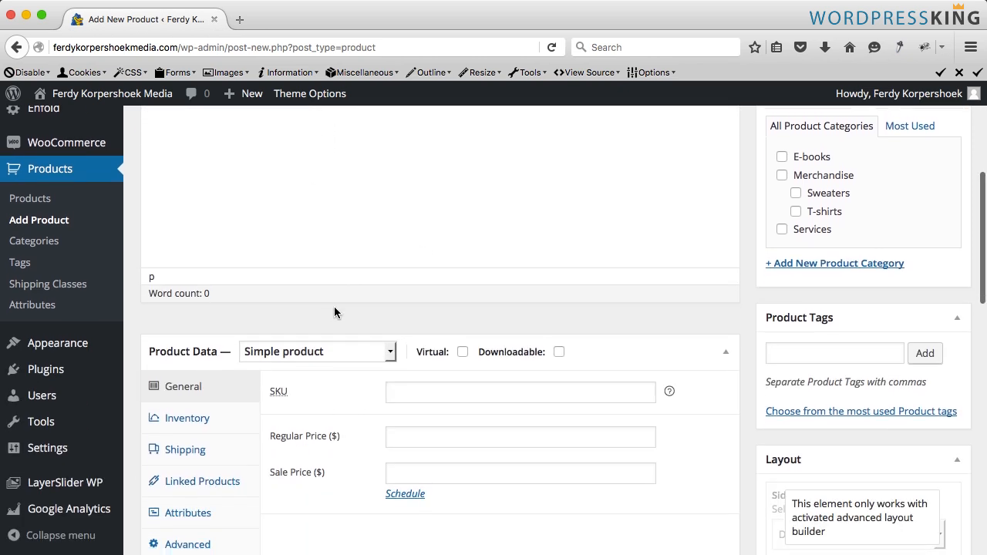
pyautogui.click(312, 322)
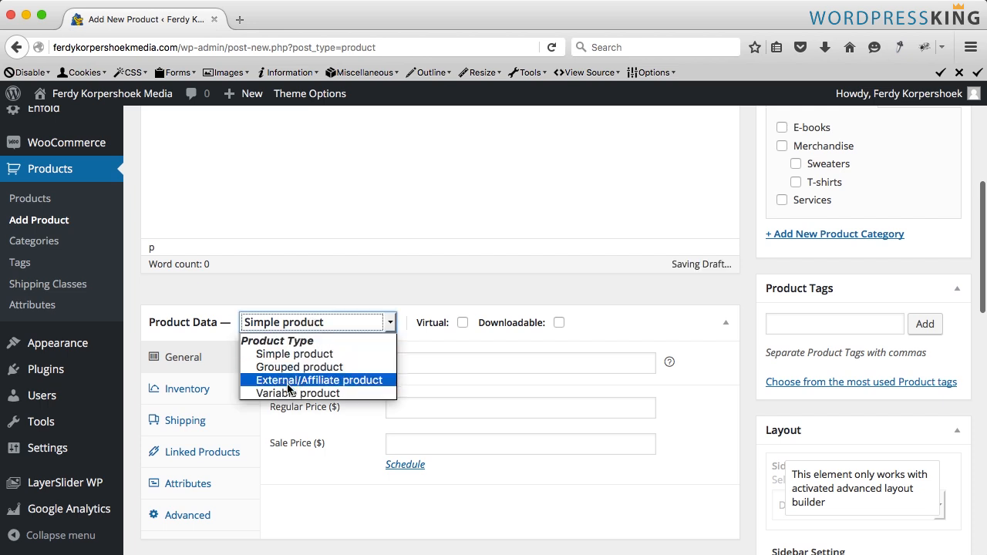
pyautogui.click(328, 382)
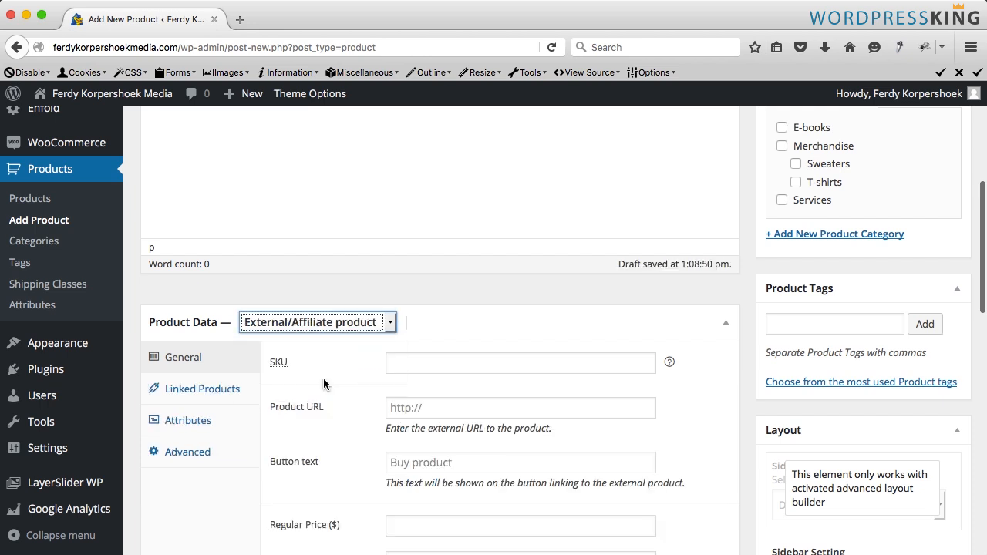
# - Set the product's SKU to 00006
pyautogui.click(413, 363)
pyautogui.write('000')
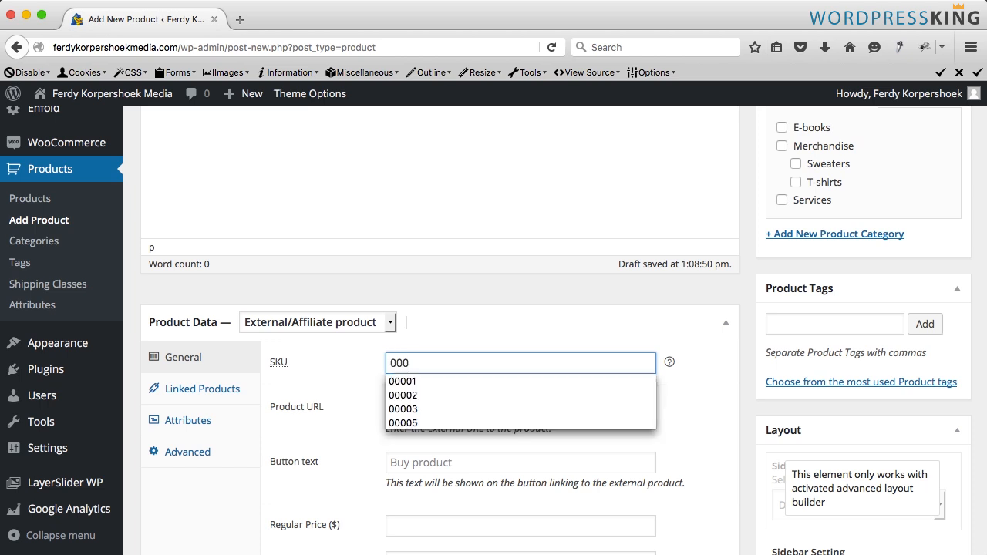
pyautogui.write('06')
pyautogui.press('Tab')
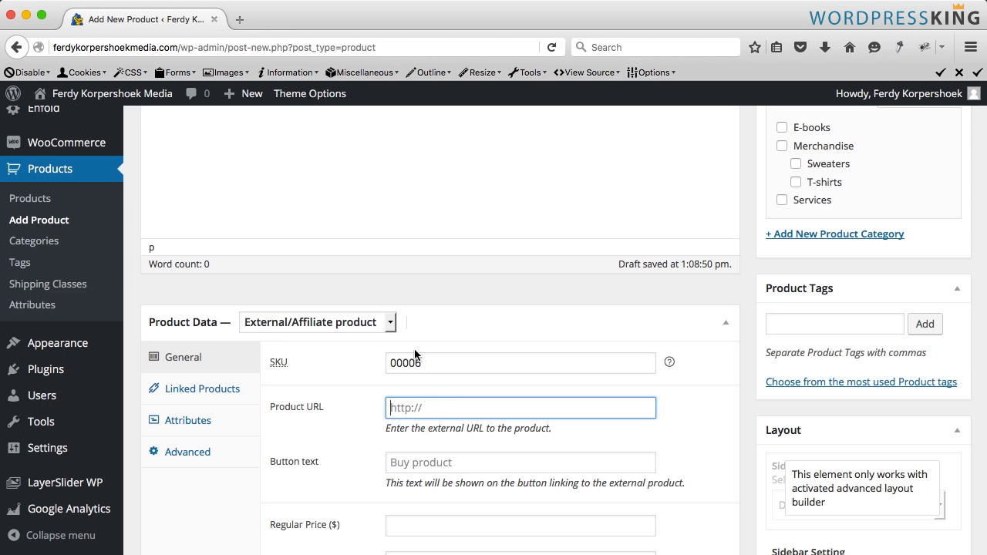
# - Copy the affiliate URL from the Link file in the Webshop folder's 5. Affiliate Product subfolder
pyautogui.click(418, 546)
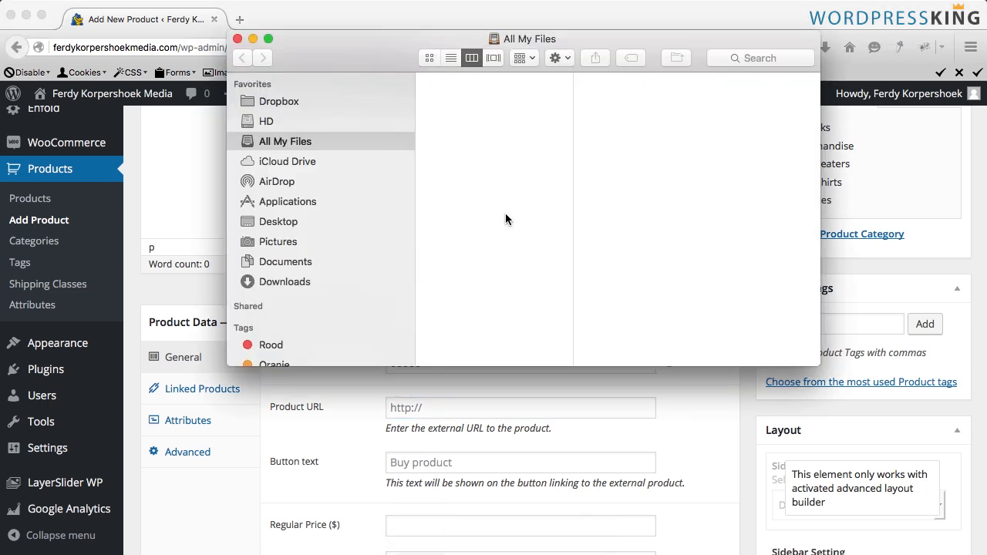
pyautogui.click(276, 221)
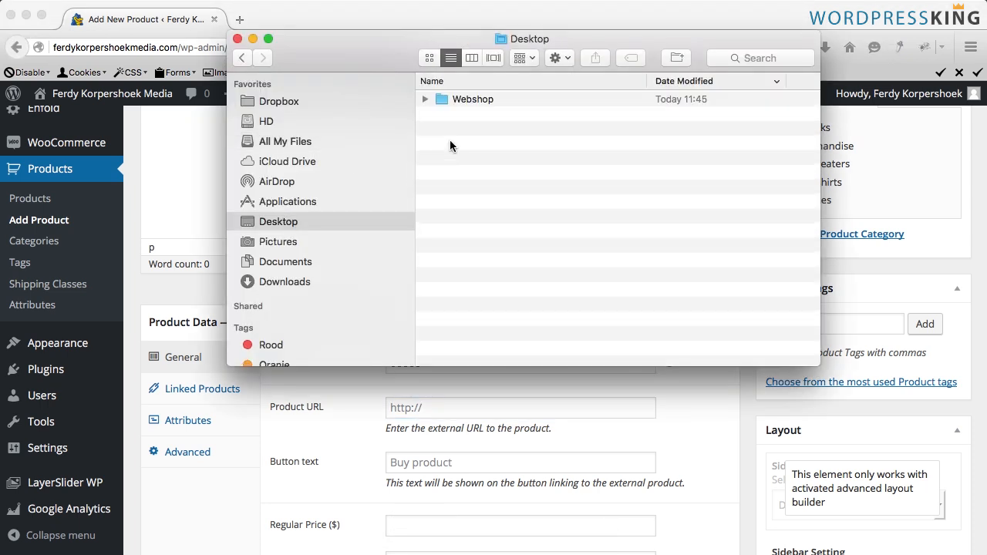
pyautogui.doubleClick(475, 99)
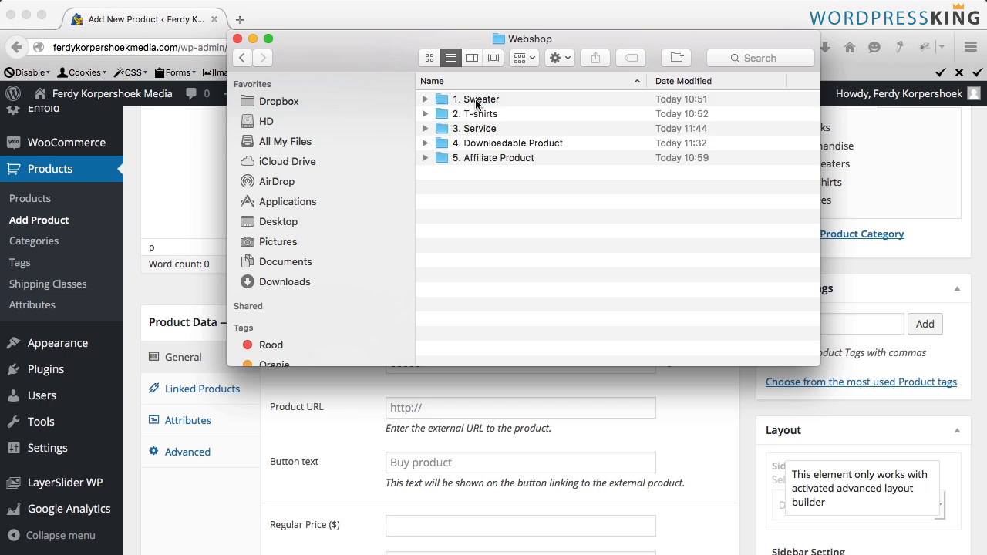
pyautogui.doubleClick(475, 157)
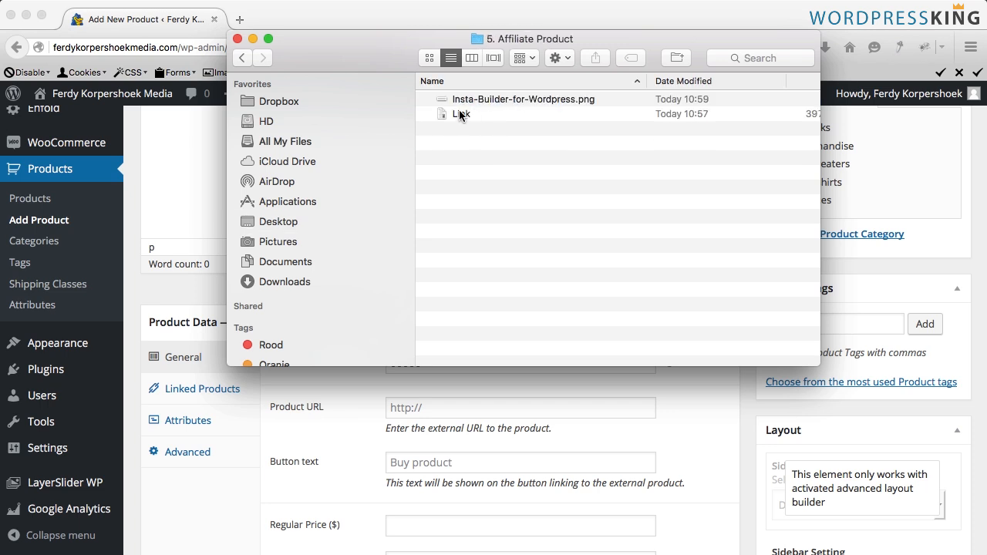
pyautogui.rightClick(460, 114)
pyautogui.click(448, 123)
pyautogui.press('super+a')
pyautogui.press('super+c')
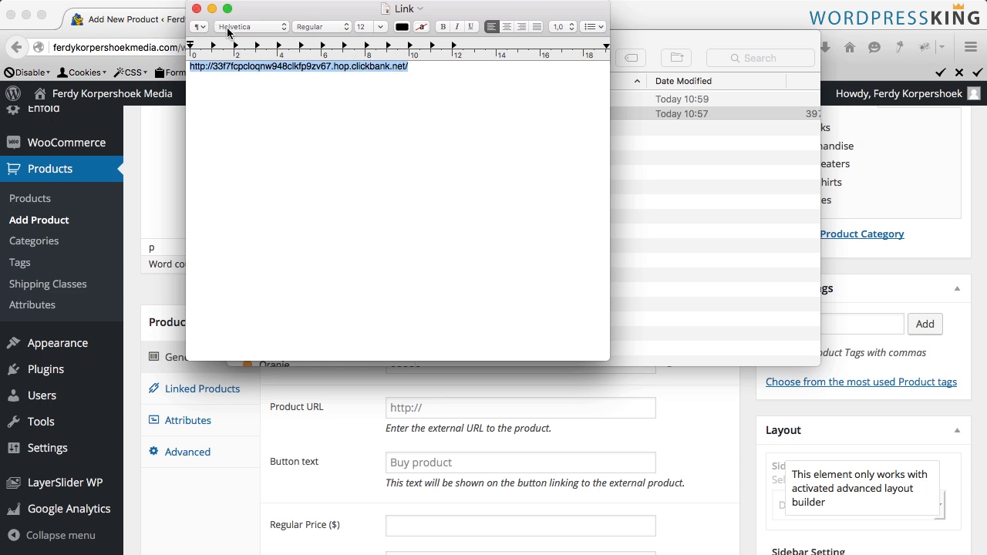
pyautogui.click(197, 8)
pyautogui.click(270, 23)
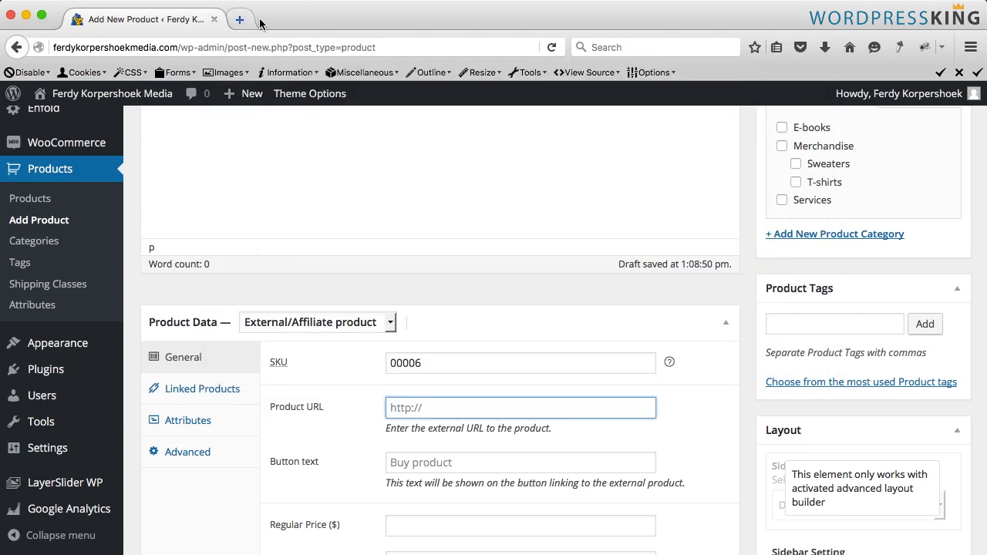
# - Open the copied affiliate link in a new browser tab and browse the sales page
pyautogui.click(239, 19)
pyautogui.press('super+v')
pyautogui.press('Return')
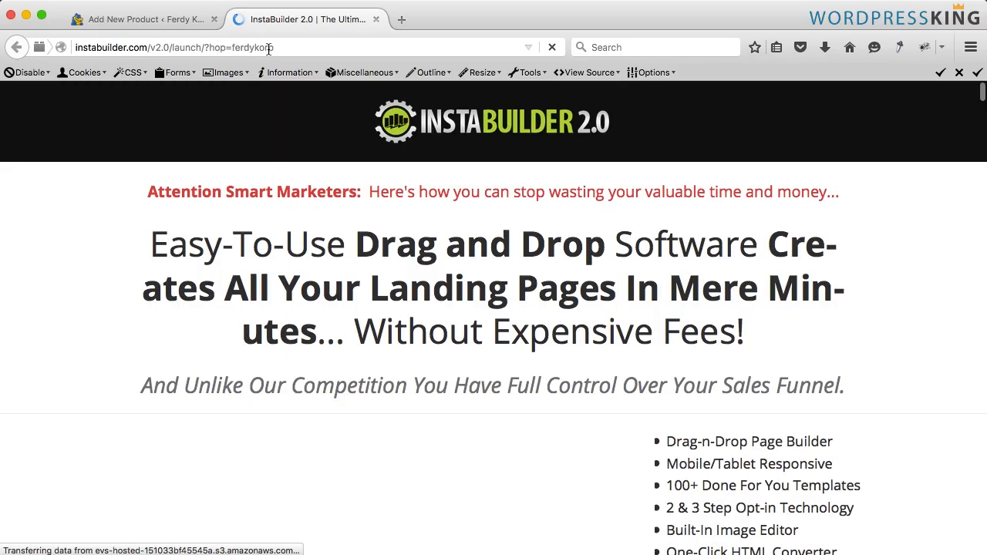
pyautogui.scroll(-20, 538, 227)
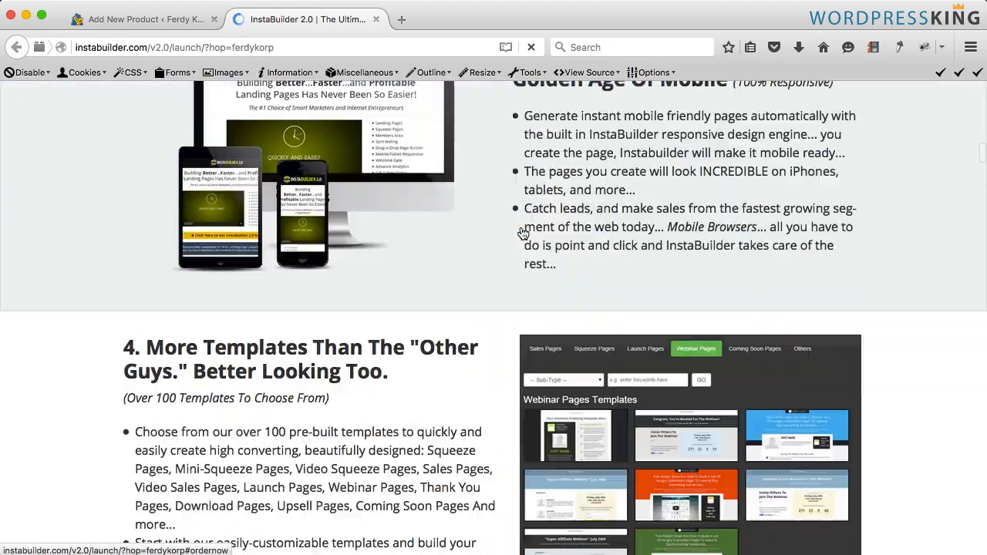
pyautogui.scroll(-20, 521, 232)
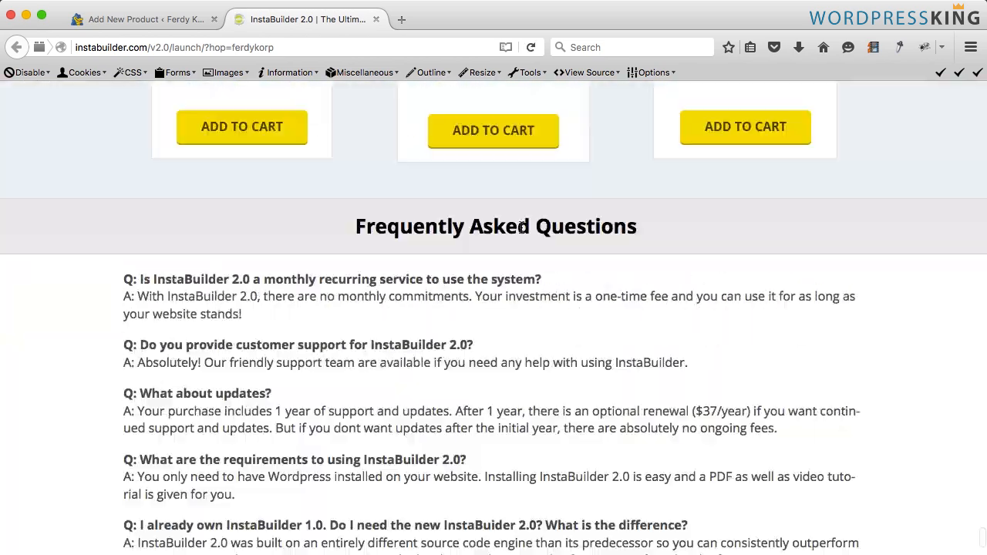
pyautogui.scroll(20, 520, 231)
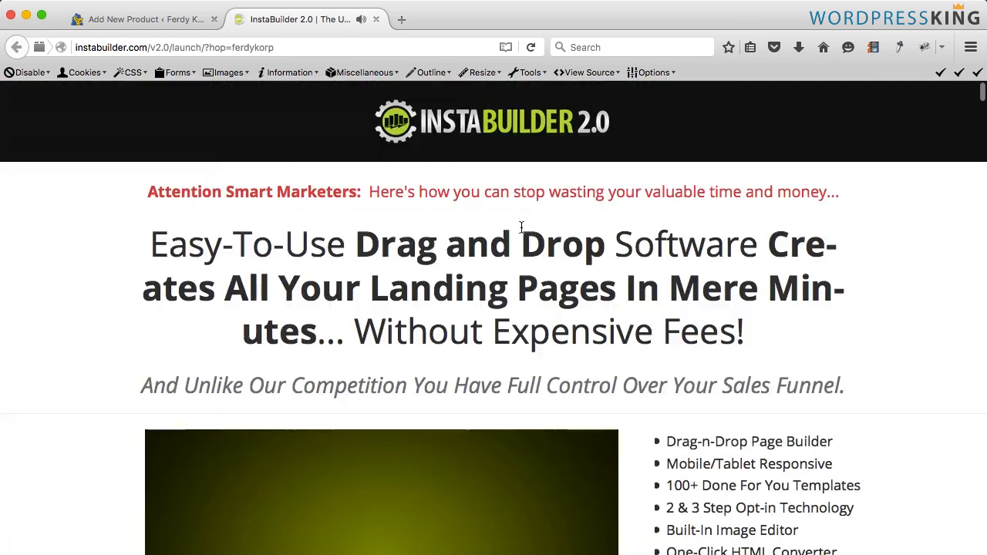
# - Paste the affiliate link into the product URL field
pyautogui.click(376, 19)
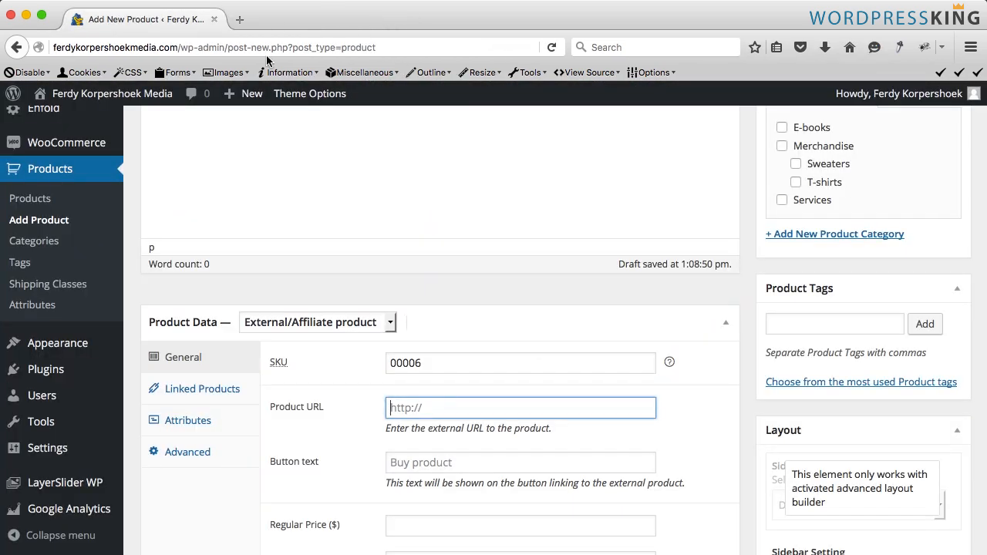
pyautogui.write('http://33f7fcpcloqnw948clkfp9zv67.hop.clickbank.net/')
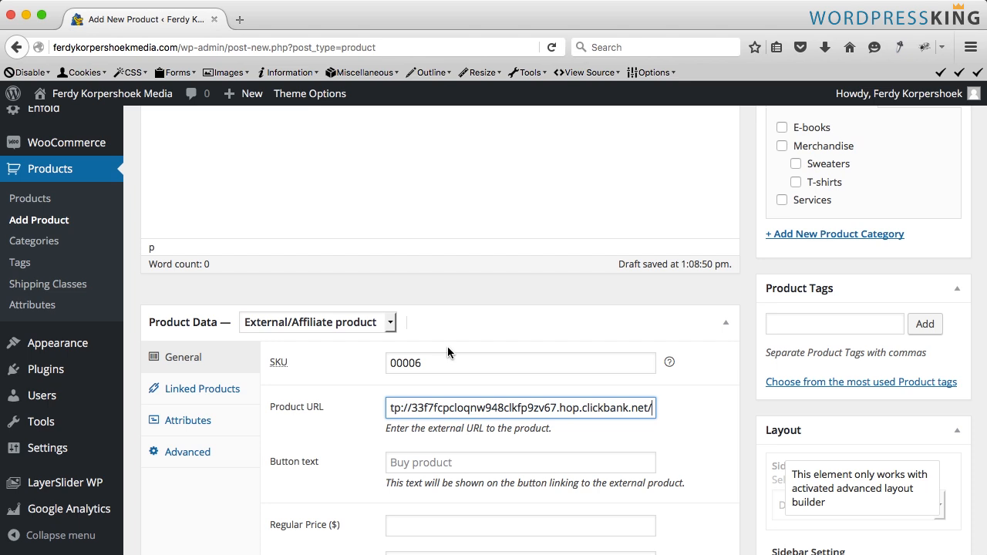
pyautogui.press('Tab')
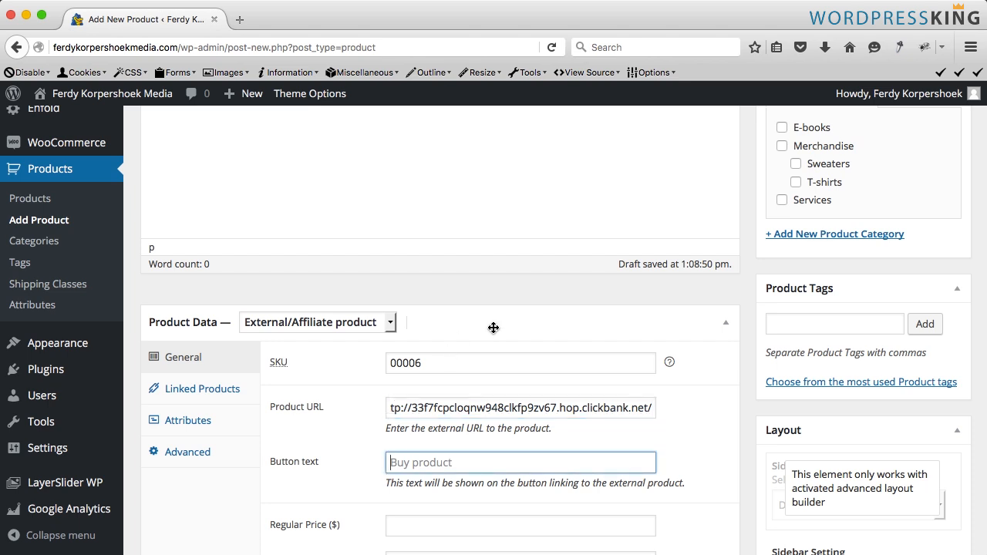
# - Set the button text to More Information and the regular price to 77
pyautogui.write('More Information')
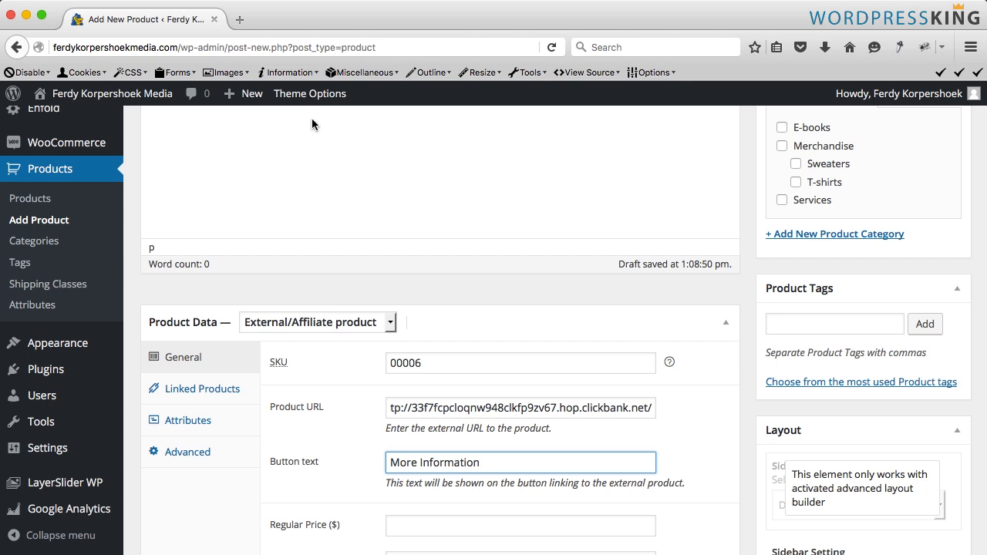
pyautogui.click(112, 93)
pyautogui.click(414, 520)
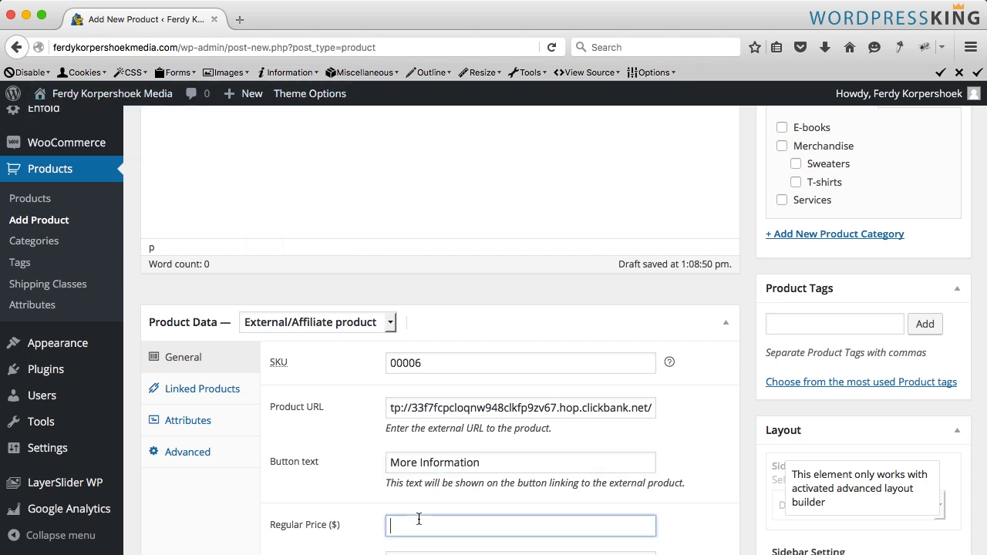
pyautogui.write('77')
pyautogui.press('Tab')
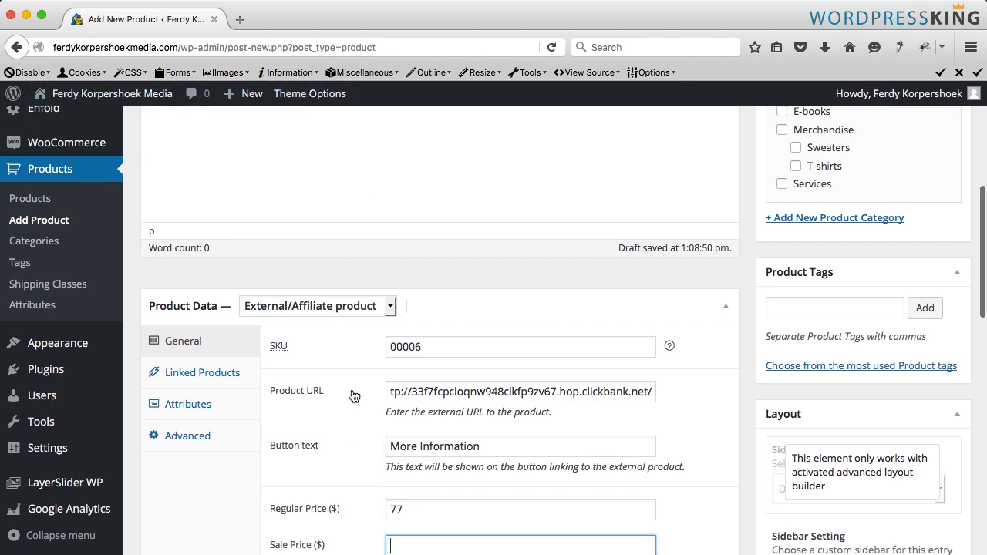
# - Upload Insta-Builder-for-Wordpress.png from the 5. Affiliate Product folder as the product image
pyautogui.scroll(-5, 352, 389)
pyautogui.scroll(-5, 352, 389)
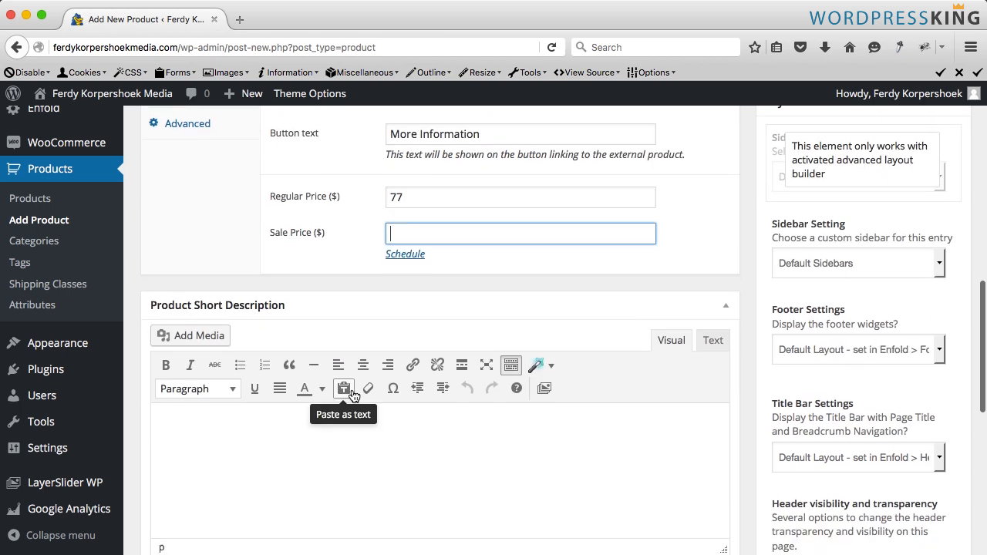
pyautogui.scroll(1, 352, 390)
pyautogui.scroll(-10, 351, 389)
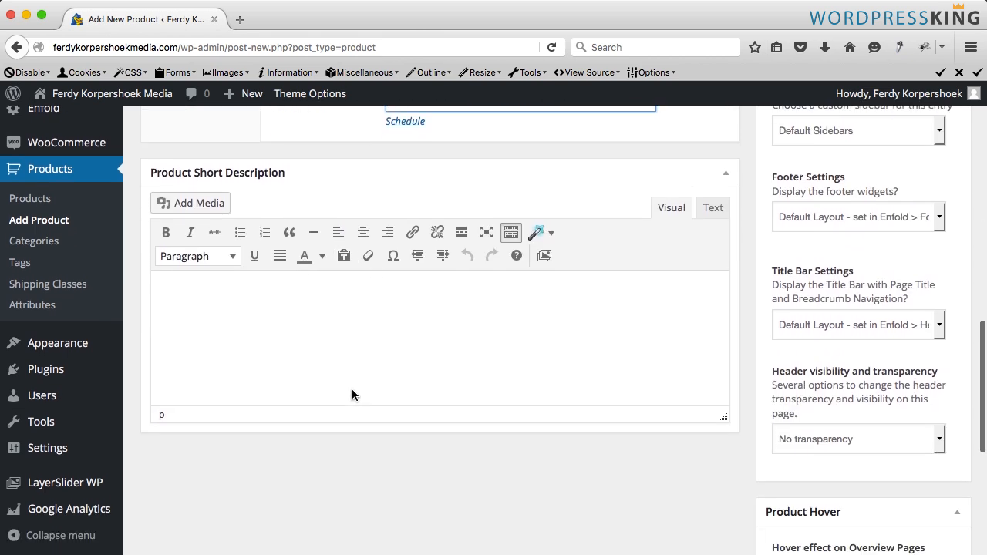
pyautogui.click(798, 414)
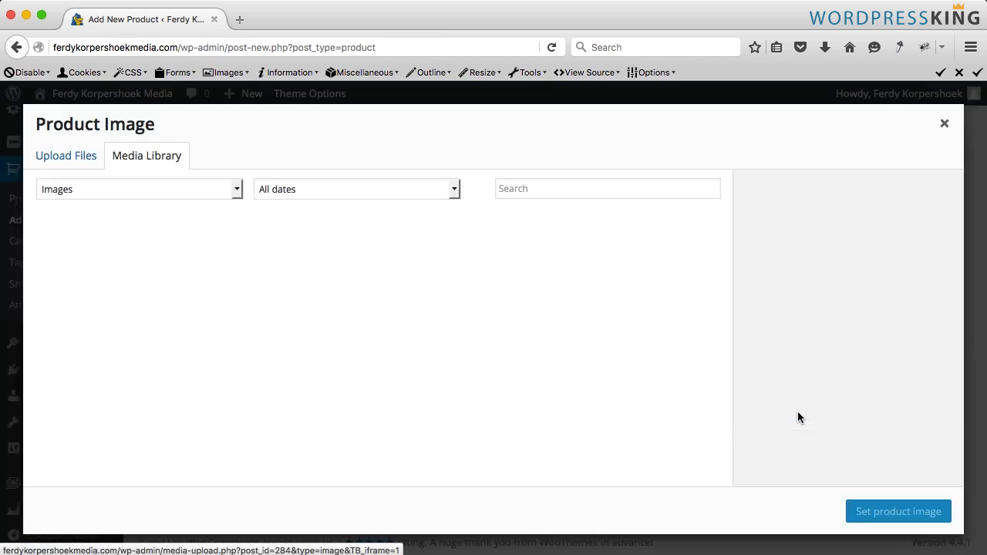
pyautogui.click(60, 157)
pyautogui.click(504, 352)
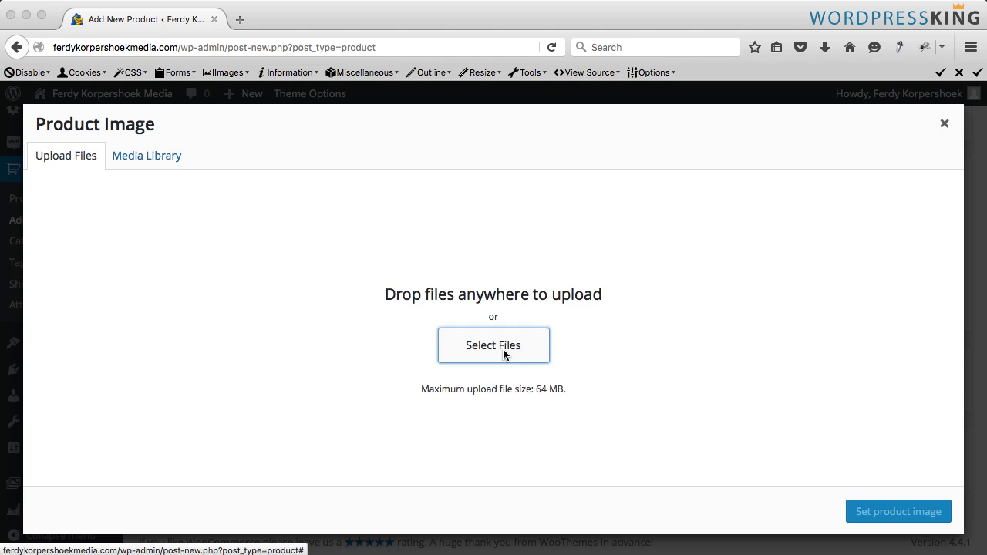
pyautogui.click(462, 76)
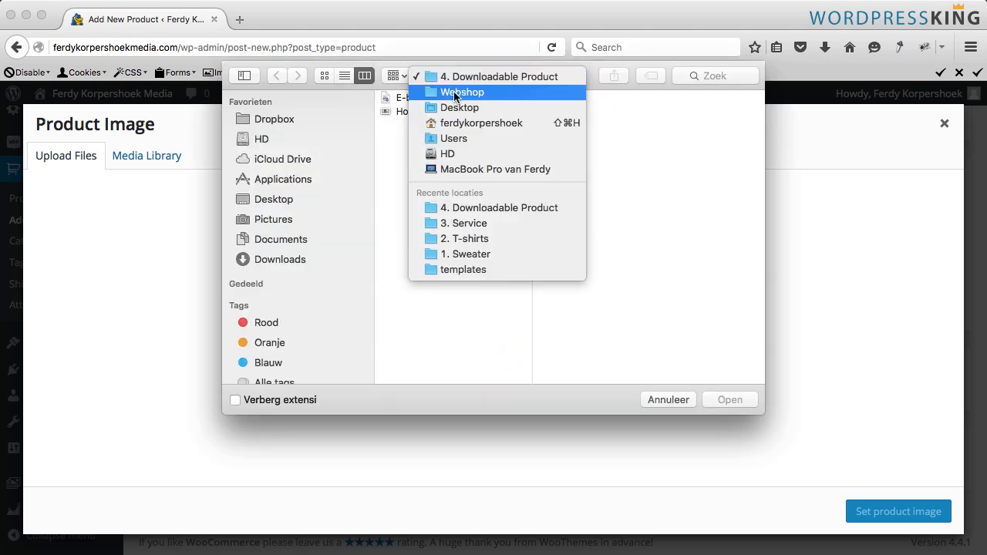
pyautogui.click(452, 104)
pyautogui.click(586, 153)
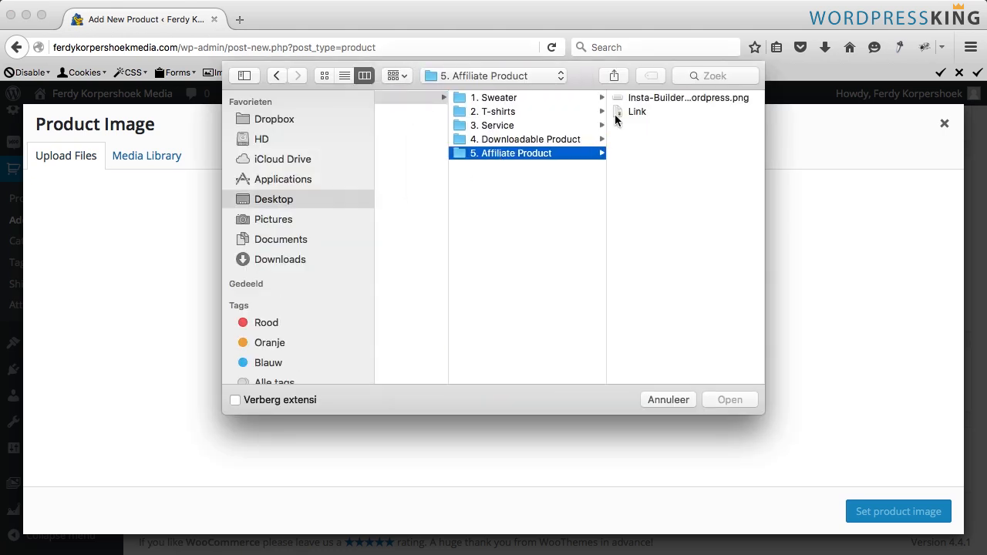
pyautogui.click(652, 97)
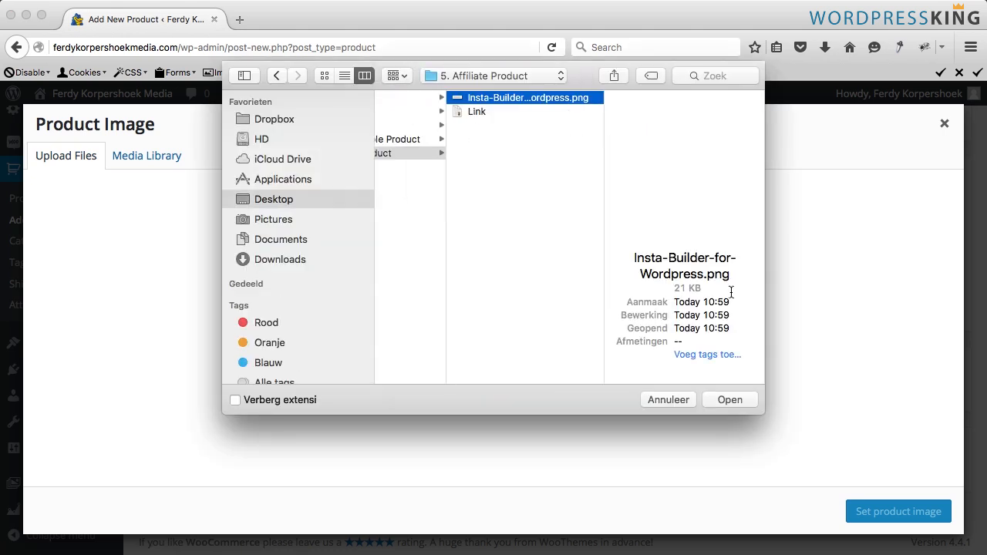
pyautogui.click(737, 396)
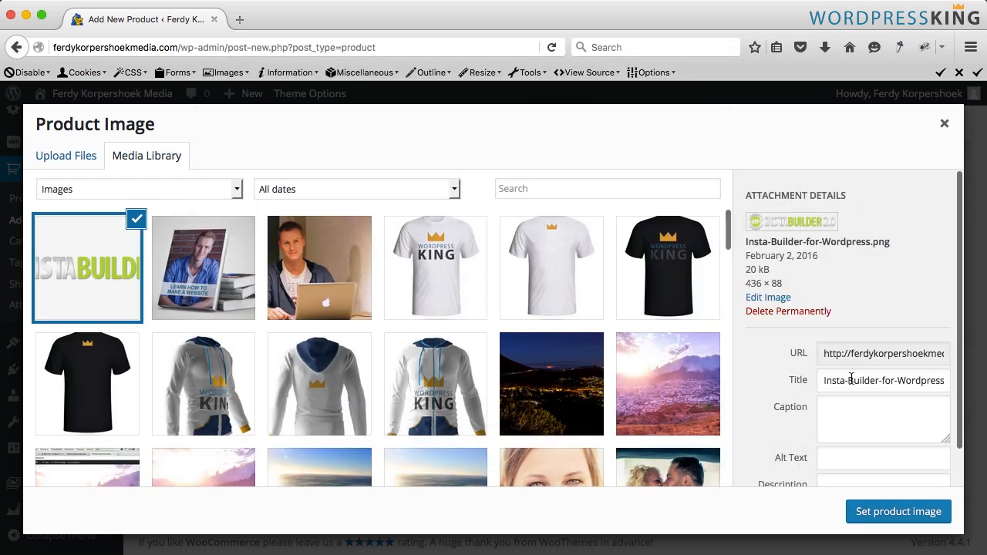
# - Retitle the image Insta Builder for Wordpress, use the same text as alt text, and set it as product image
pyautogui.click(848, 380)
pyautogui.press('BackSpace')
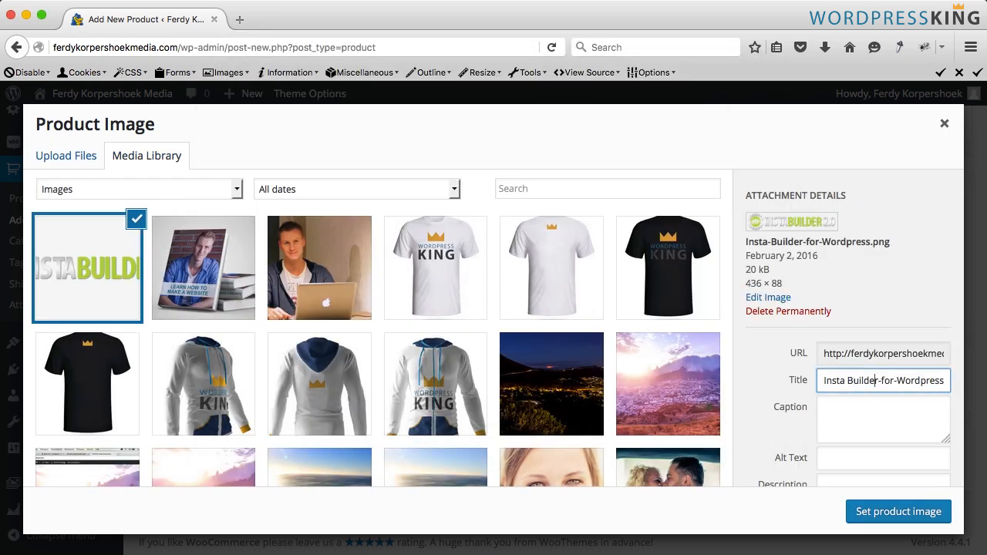
pyautogui.press('Delete')
pyautogui.press('Right')
pyautogui.press('Right')
pyautogui.press('Right')
pyautogui.press('Delete')
pyautogui.press('super+a')
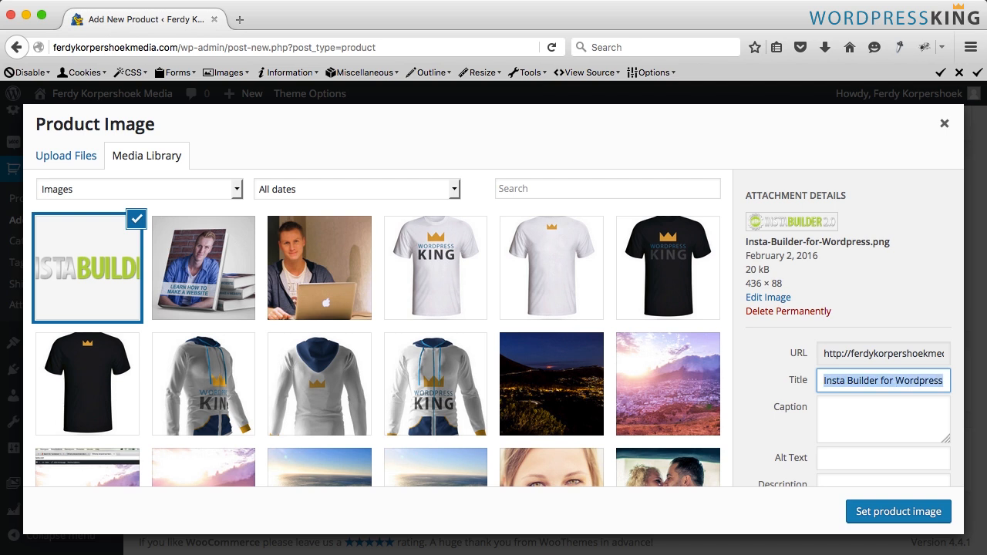
pyautogui.press('super+c')
pyautogui.click(878, 458)
pyautogui.press('super+v')
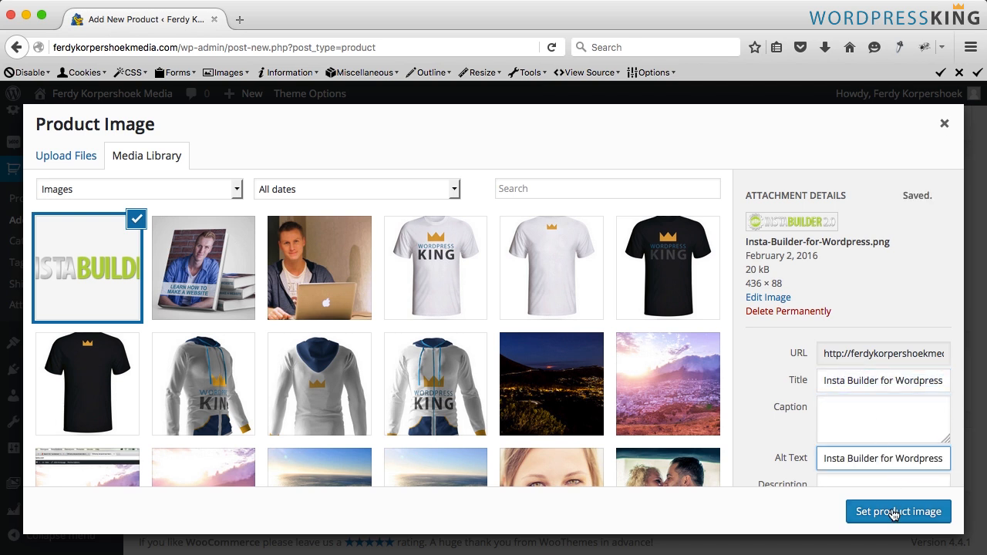
pyautogui.click(892, 514)
# - Write the short description "Do you want to make a beautiful website very easily? Then get this theme!"
pyautogui.scroll(10, 637, 370)
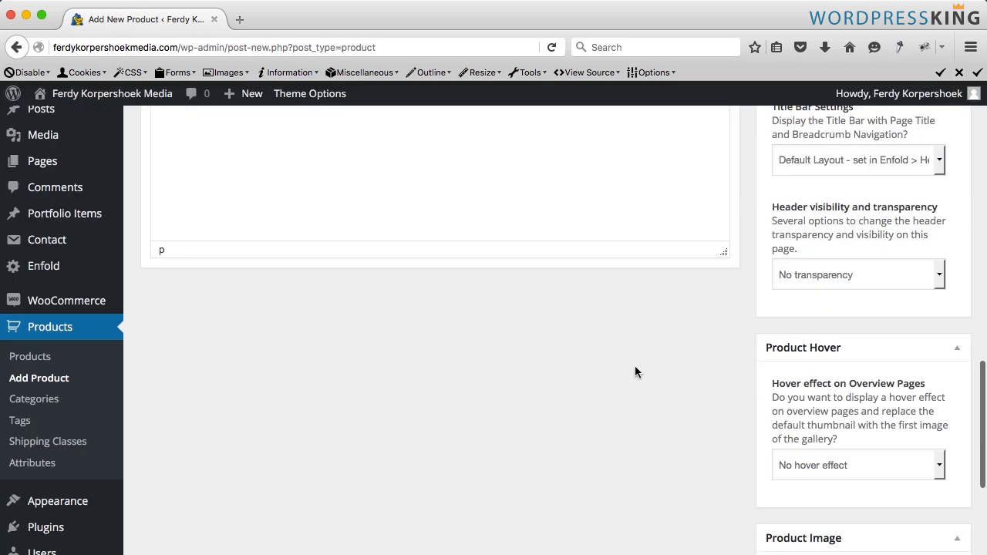
pyautogui.scroll(-4, 470, 384)
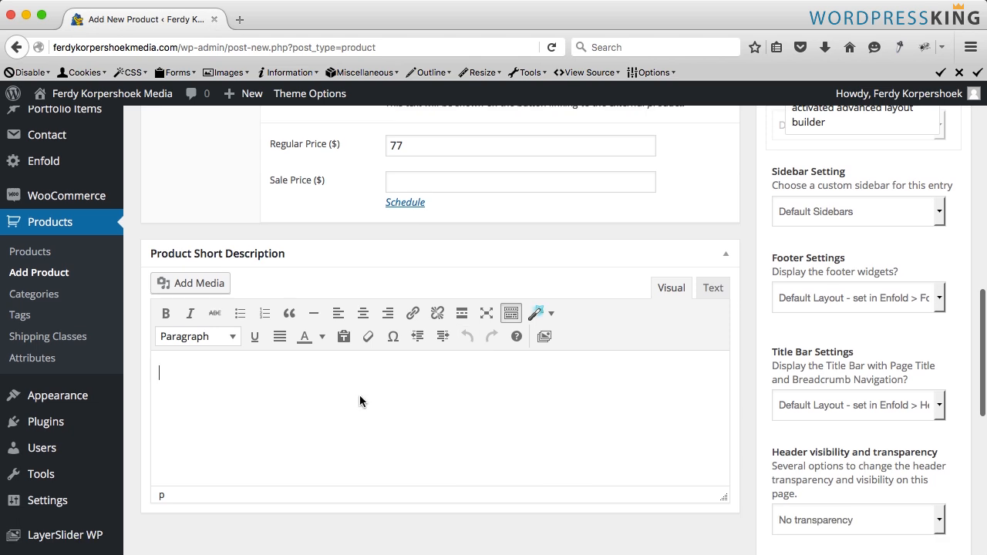
pyautogui.write('Do ')
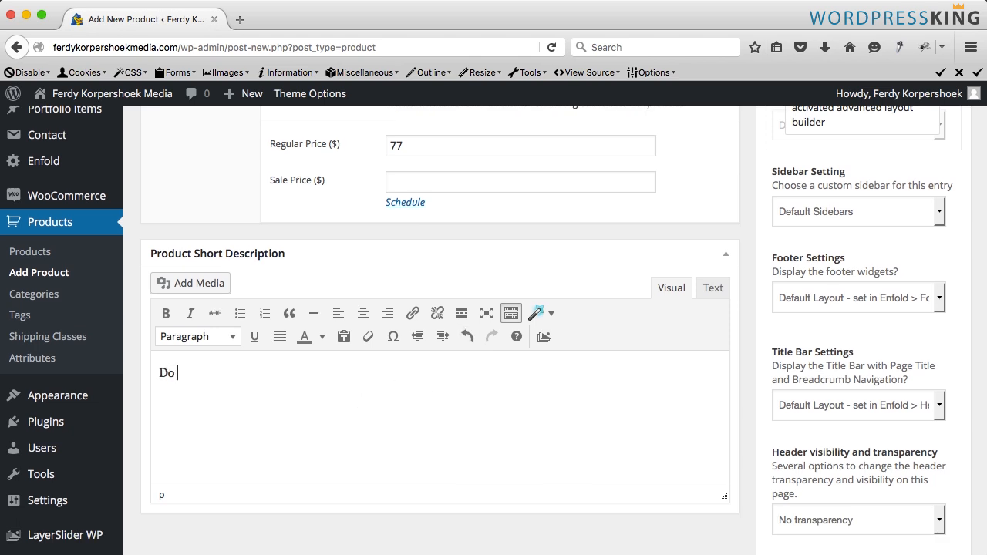
pyautogui.write('you want to make a beautiful website very easily? Then get this theme!')
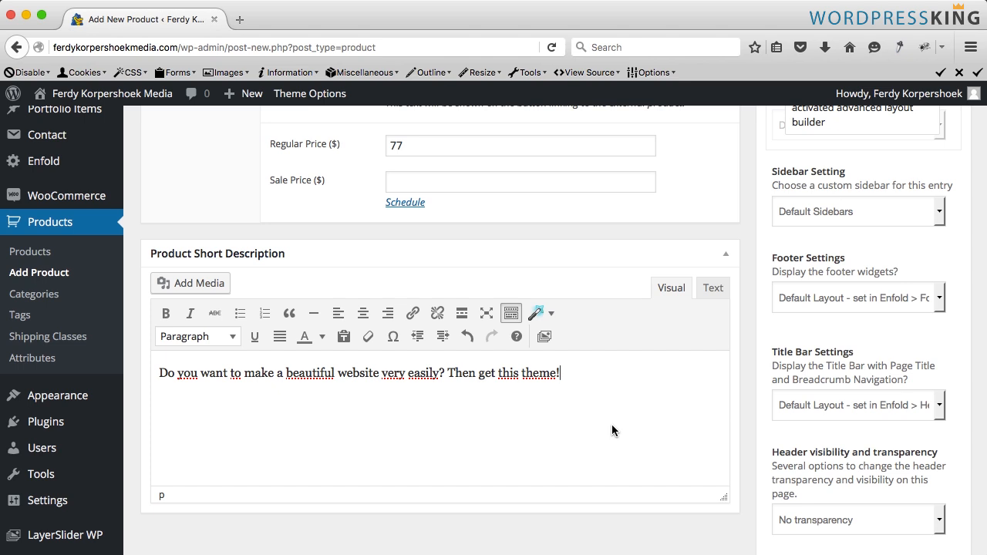
# - Add a new product category named Wordpress Themes
pyautogui.scroll(10, 632, 433)
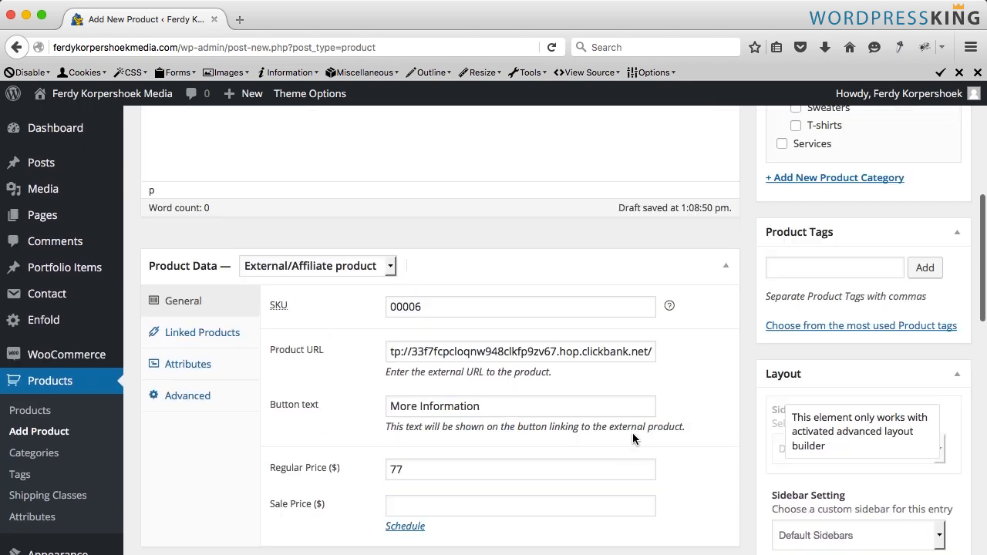
pyautogui.scroll(1, 632, 434)
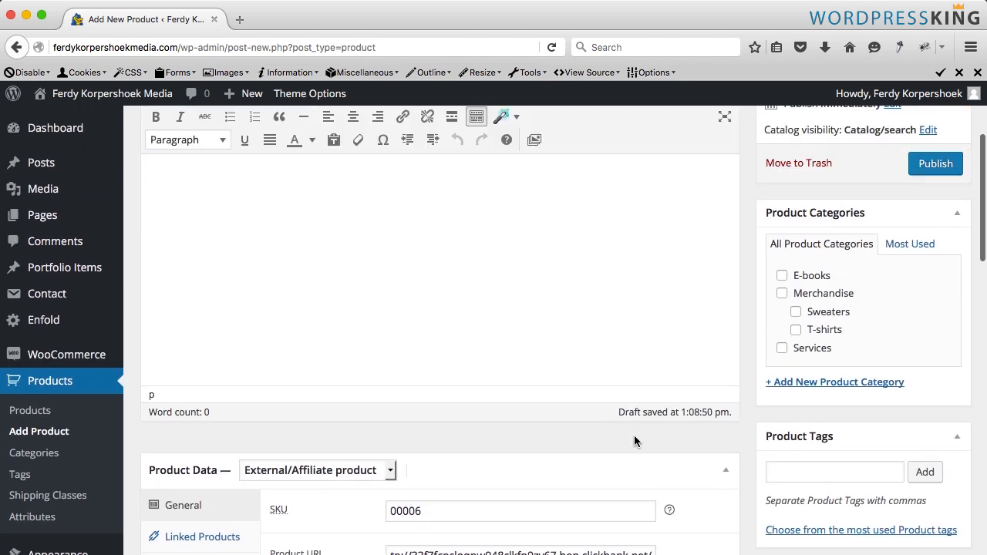
pyautogui.click(828, 383)
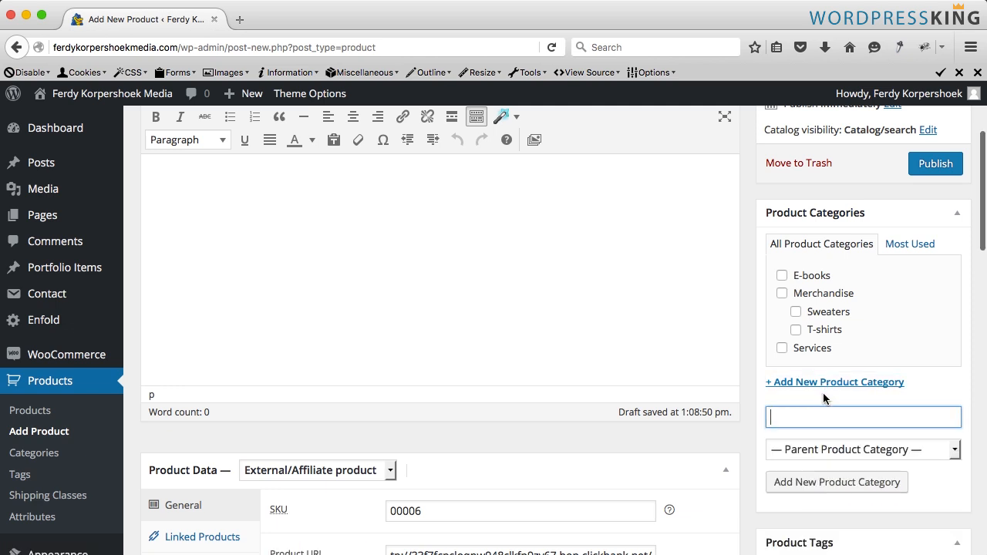
pyautogui.write('Themes')
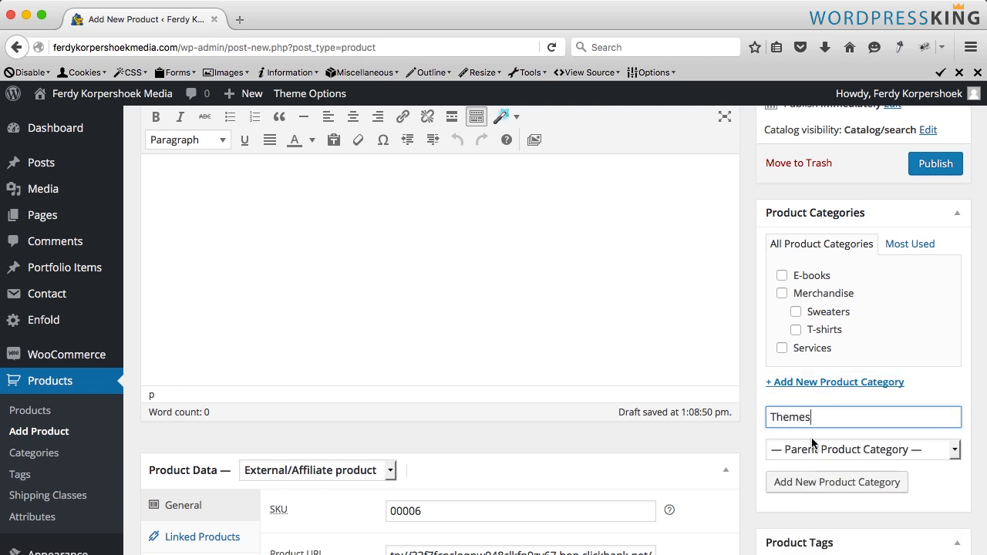
pyautogui.write('Wordp')
pyautogui.write('ress')
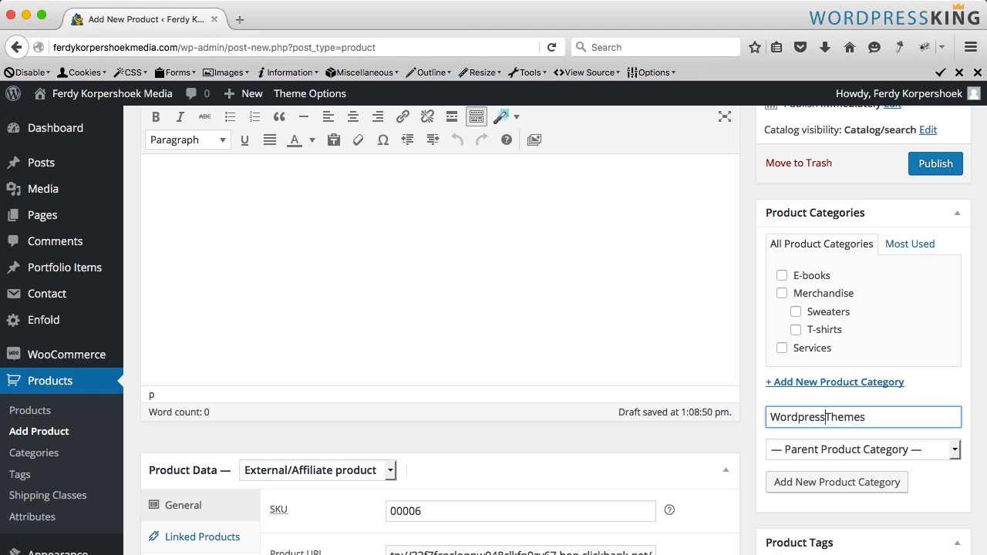
pyautogui.click(820, 480)
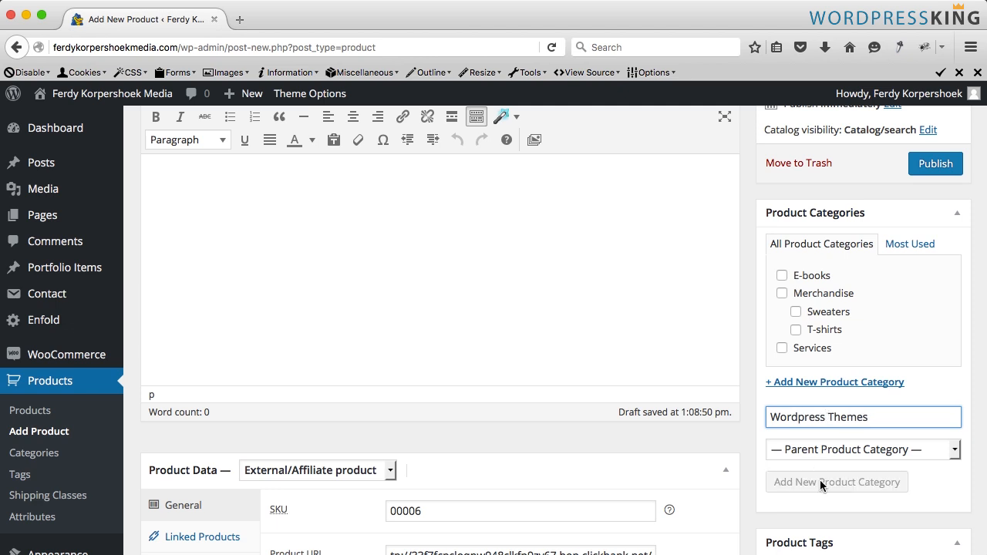
# - Publish the product and test its More Information button on the live product page
pyautogui.click(924, 167)
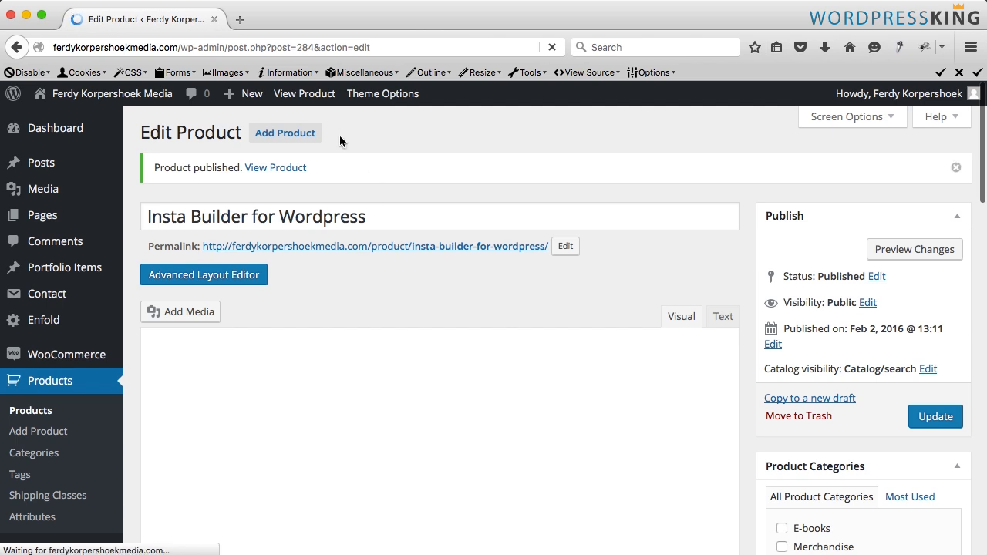
pyautogui.keyDown('super'); pyautogui.click(316, 94); pyautogui.keyUp('super')
pyautogui.click(303, 24)
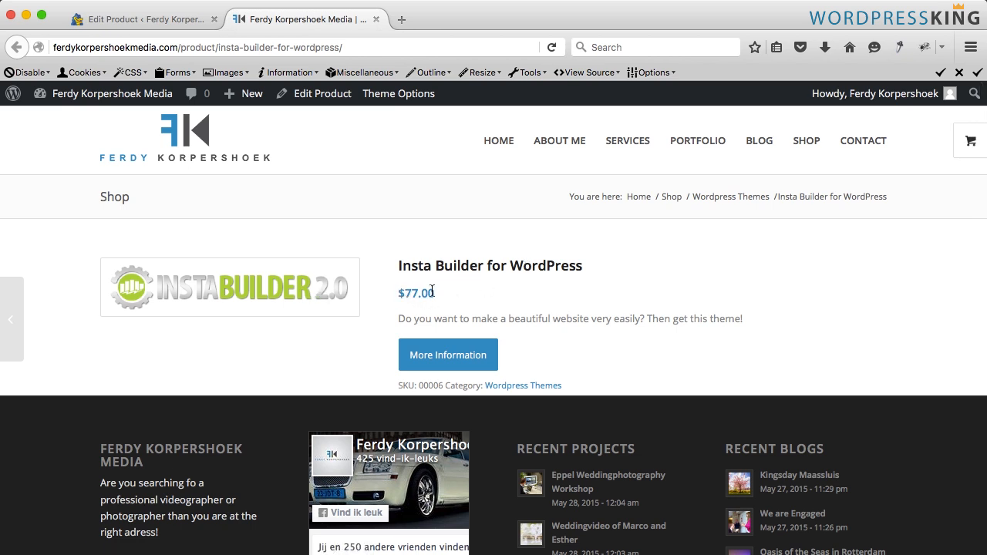
pyautogui.click(454, 358)
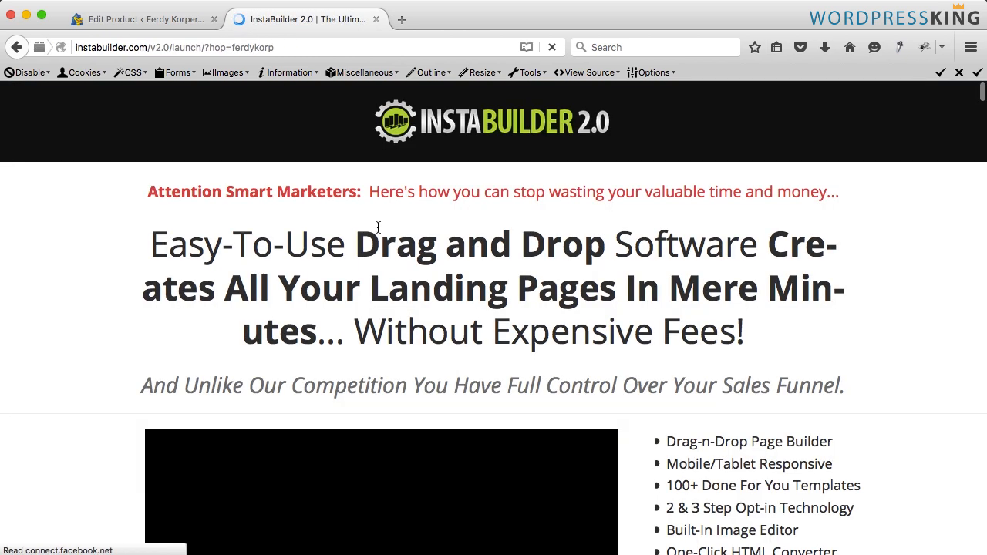
pyautogui.click(376, 19)
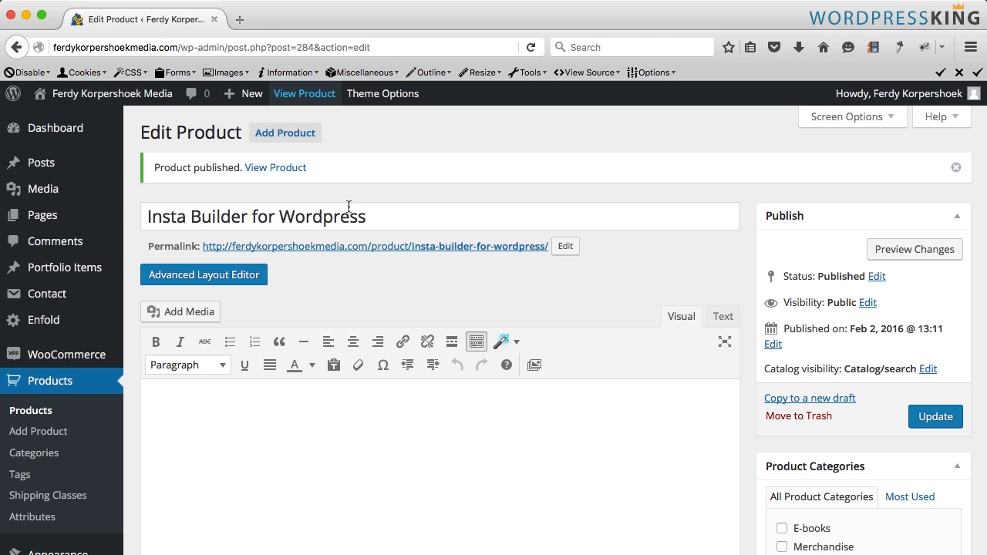
# - Update the product and open the shop page of the site
pyautogui.click(942, 416)
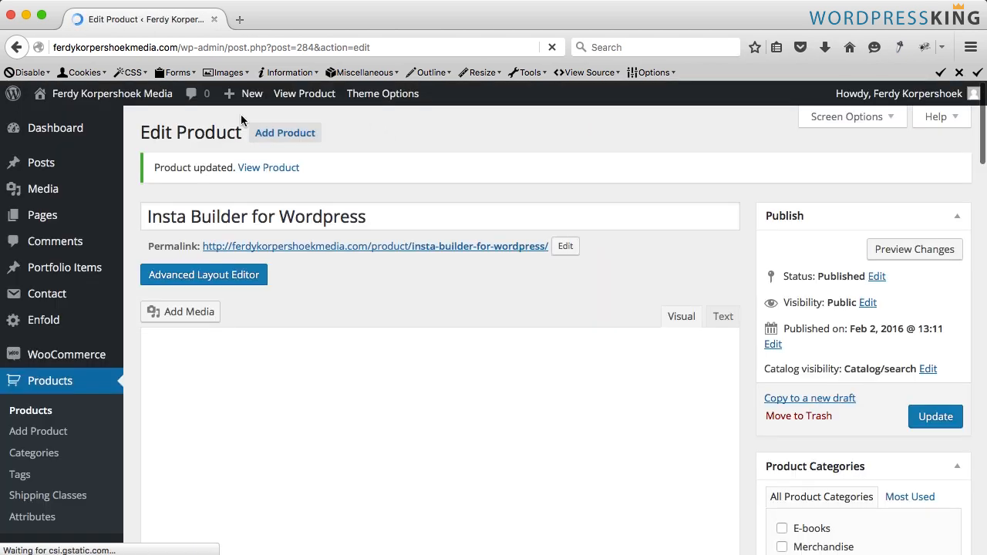
pyautogui.click(112, 97)
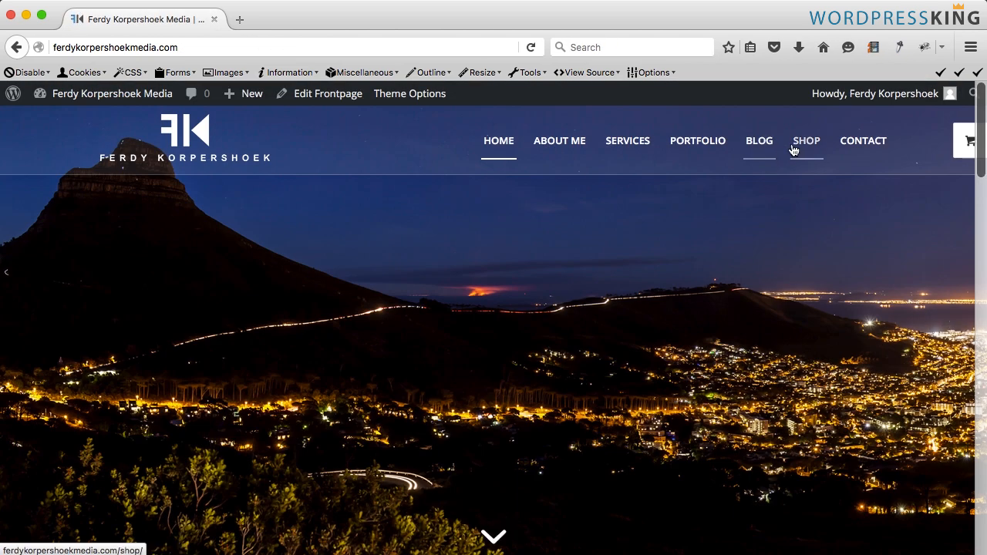
pyautogui.click(805, 142)
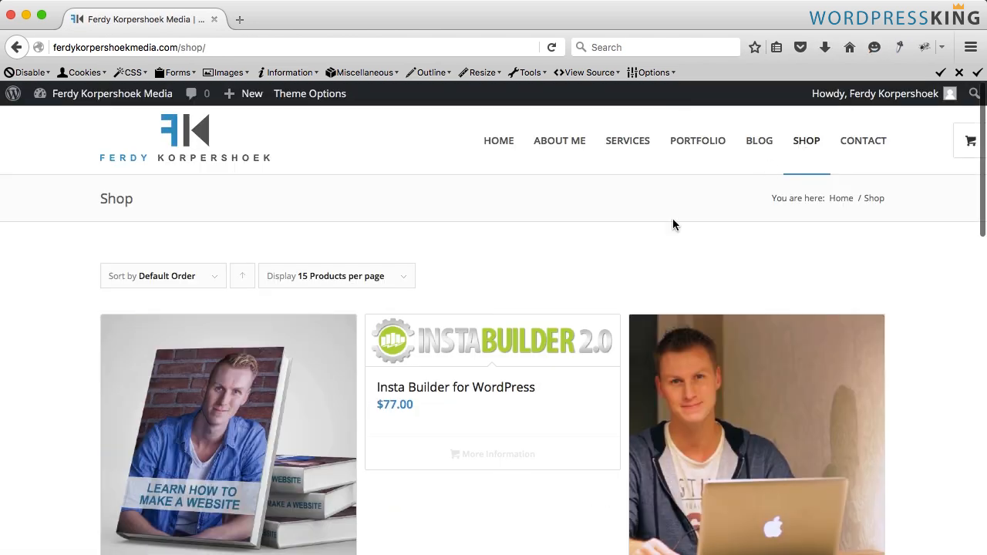
# - Browse the shop page to review the Insta Builder product among the listed products
pyautogui.scroll(-2, 673, 218)
pyautogui.scroll(2, 672, 223)
pyautogui.moveTo(969, 143)
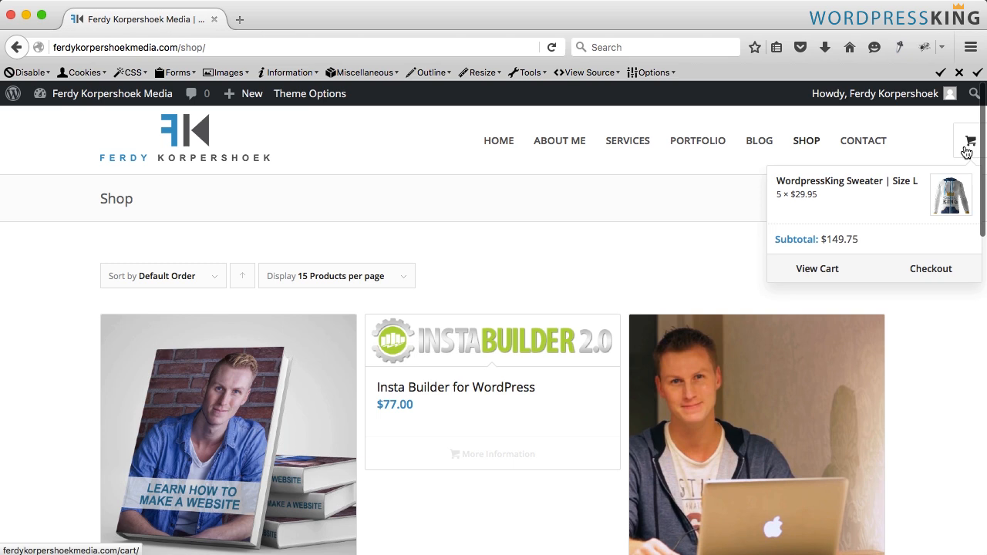
pyautogui.scroll(-4, 524, 232)
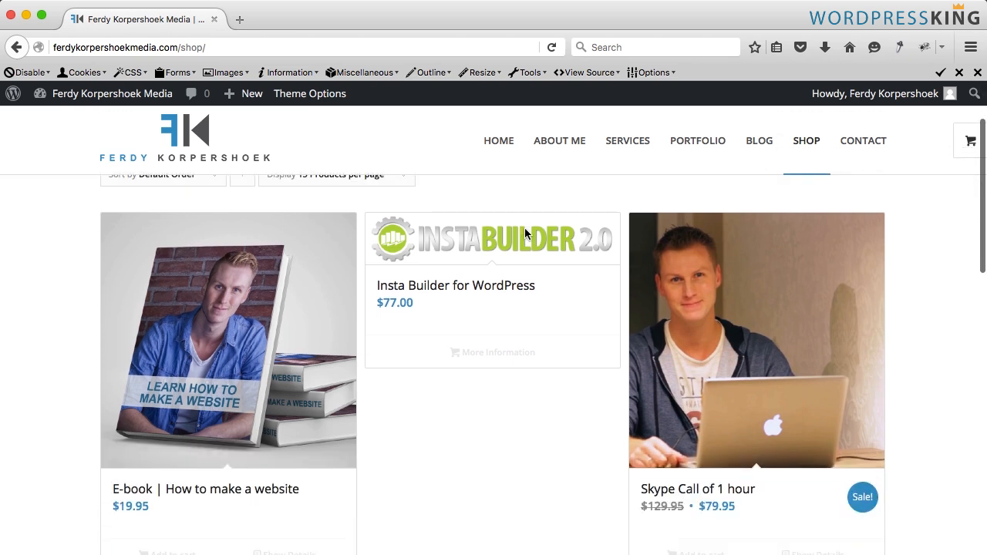
pyautogui.scroll(-3, 524, 235)
pyautogui.scroll(5, 524, 235)
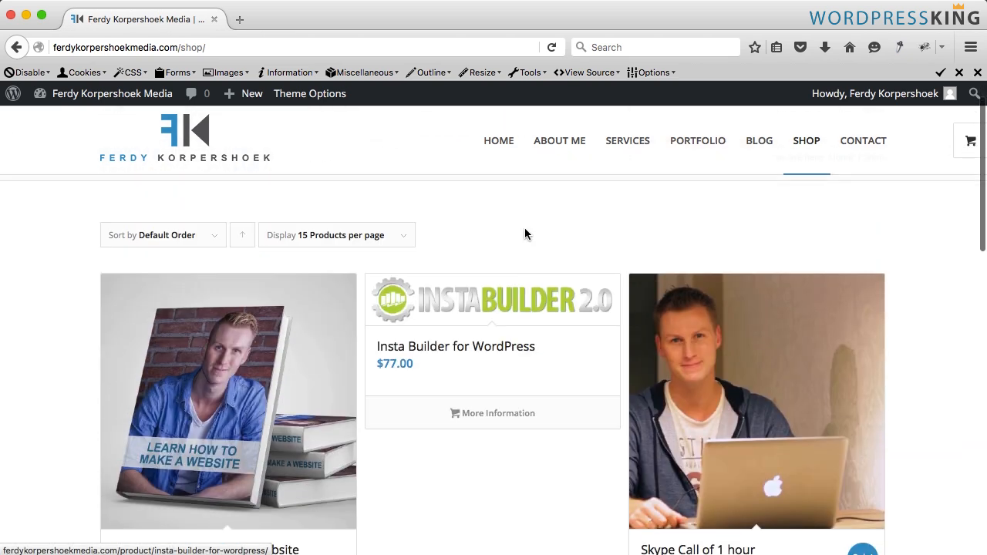
pyautogui.scroll(-3, 524, 234)
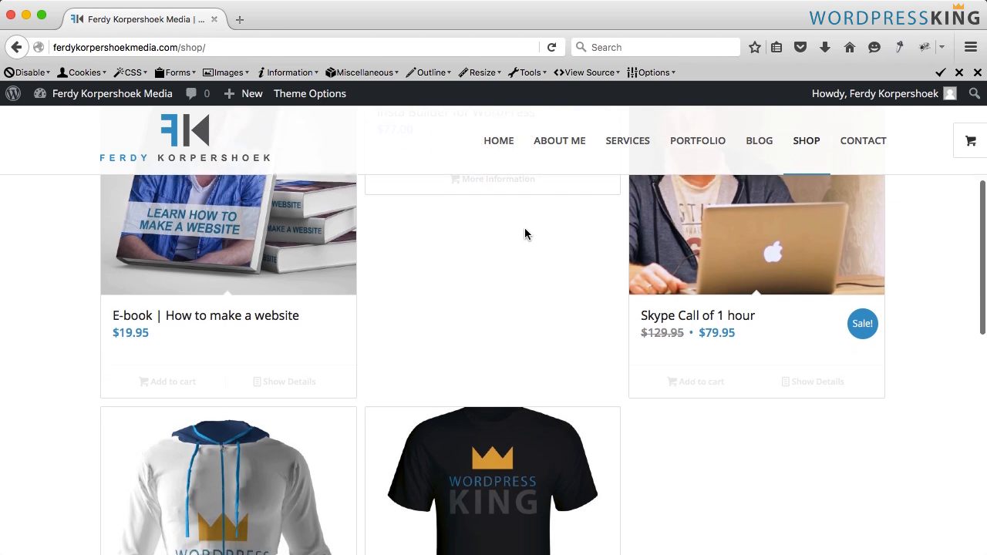
pyautogui.scroll(3, 524, 234)
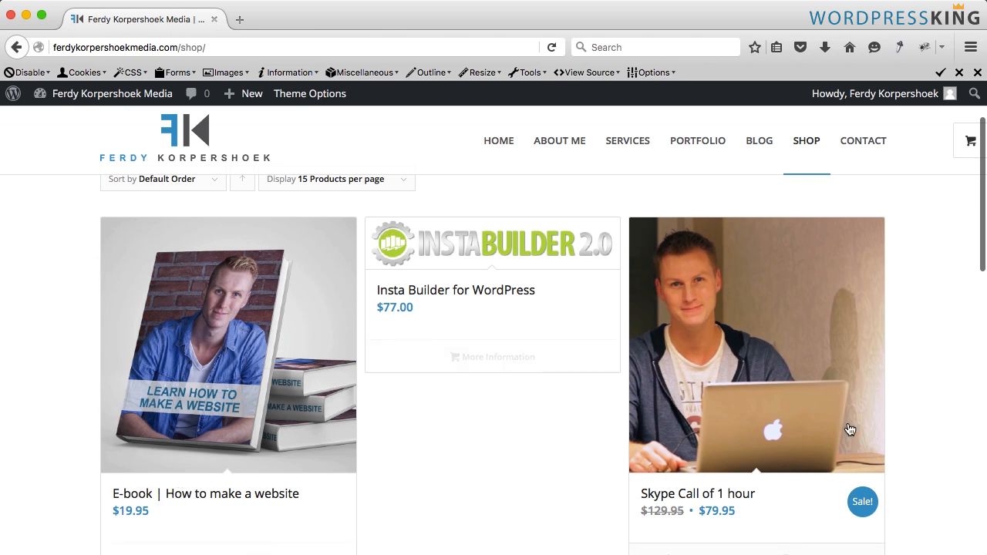
pyautogui.scroll(-5, 848, 429)
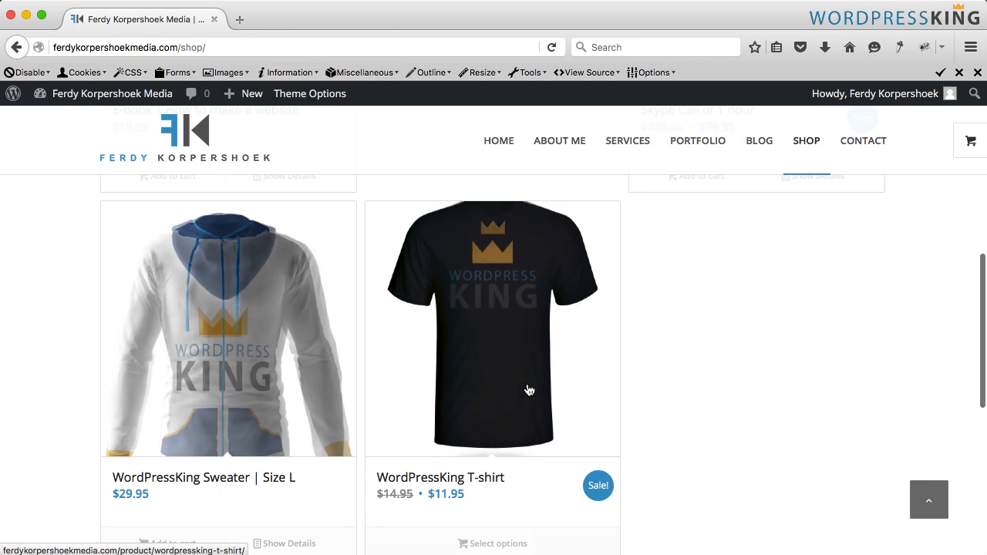
pyautogui.scroll(5, 594, 393)
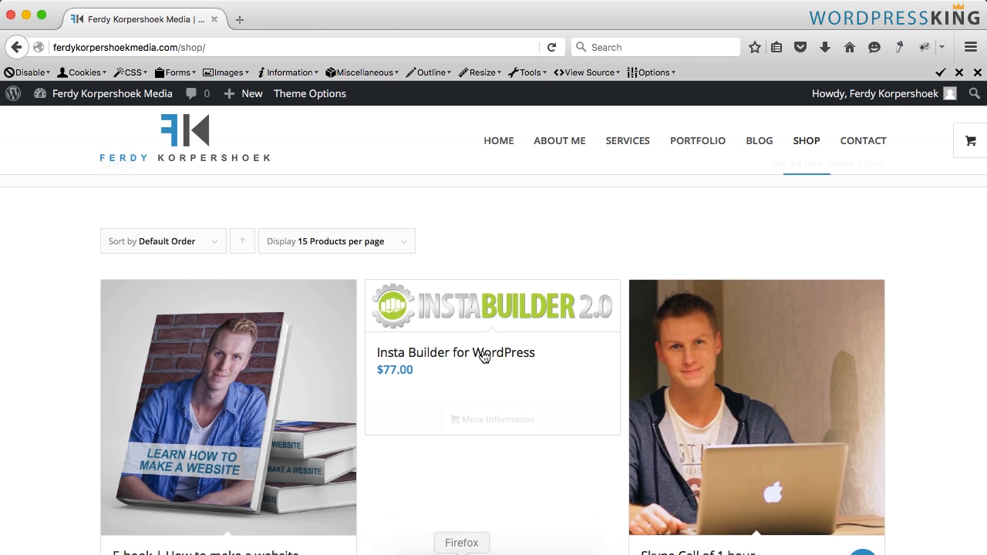
# - Open the Insta Builder product page, save its product image to the Desktop and open the downloaded file in Photoshop
pyautogui.click(470, 316)
pyautogui.click(216, 280)
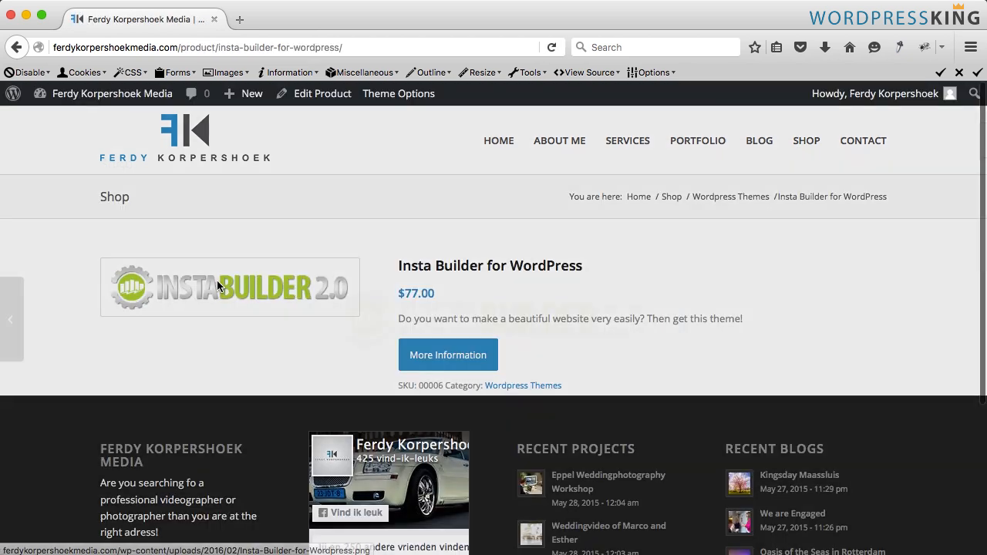
pyautogui.rightClick(432, 320)
pyautogui.click(485, 375)
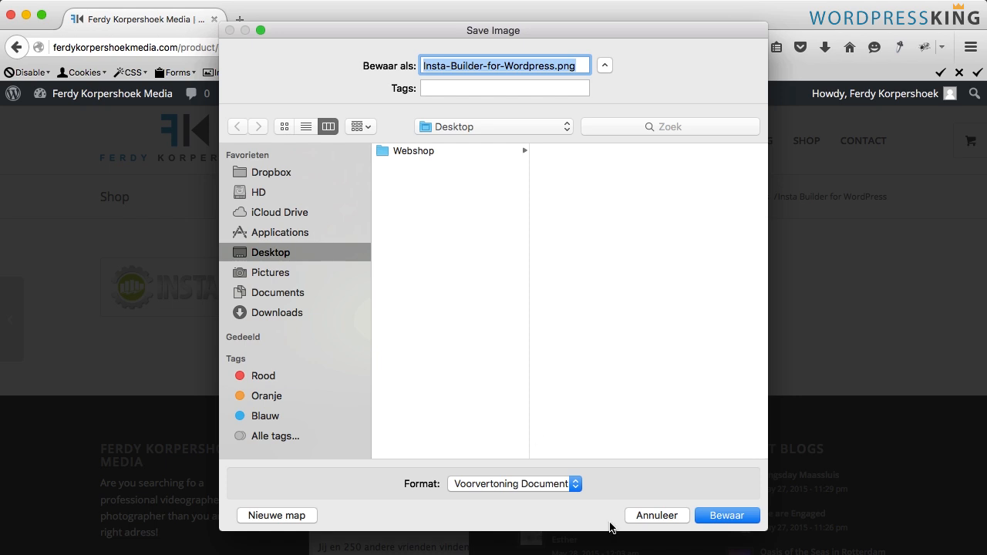
pyautogui.click(724, 515)
pyautogui.click(824, 47)
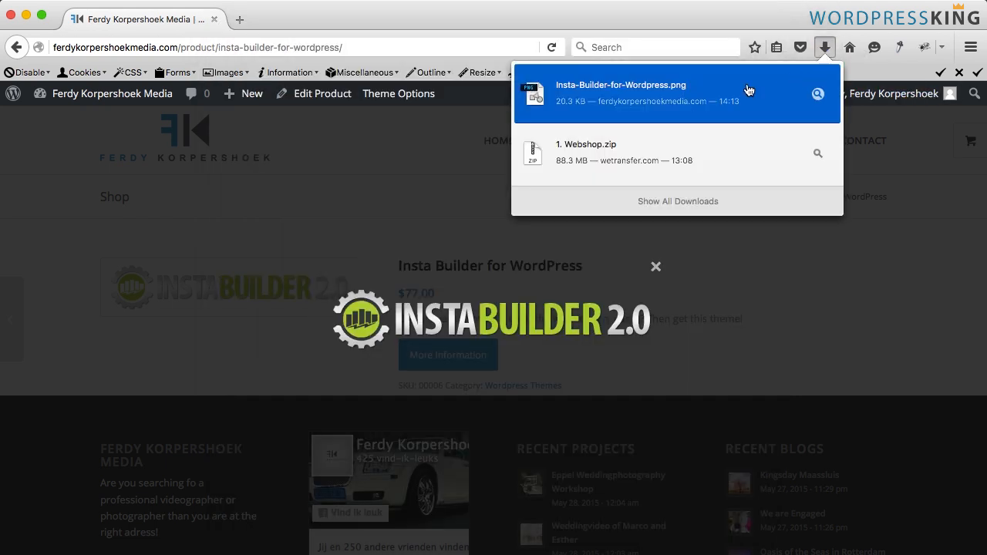
pyautogui.click(699, 98)
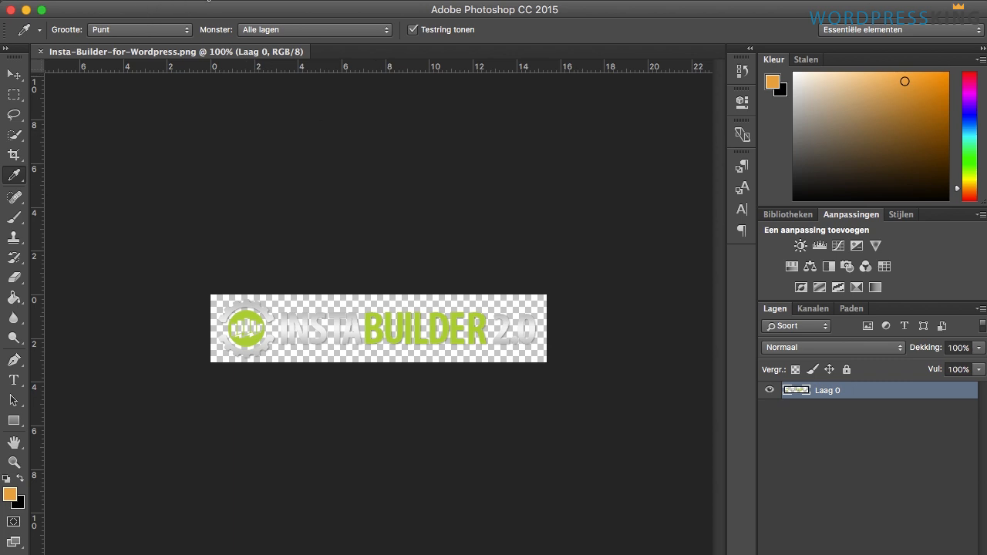
# - Change the image's canvas size to 436 × 436 pixels, keeping the logo centred
pyautogui.click(207, 0)
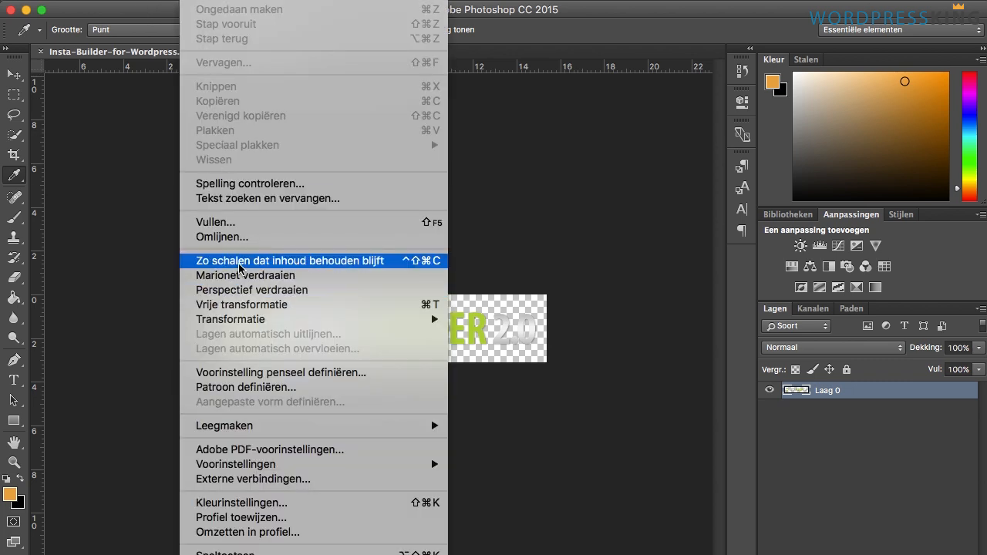
pyautogui.moveTo(263, 0)
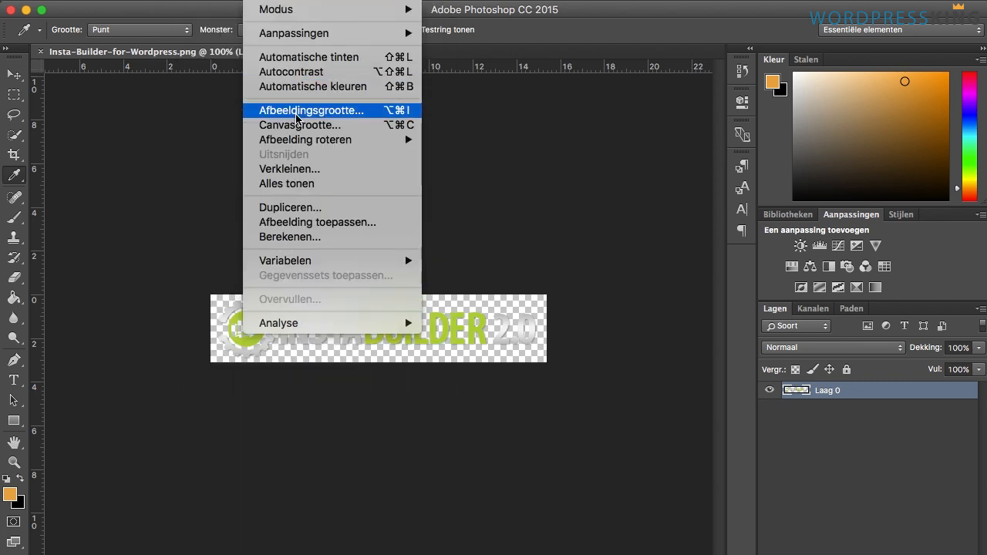
pyautogui.click(310, 127)
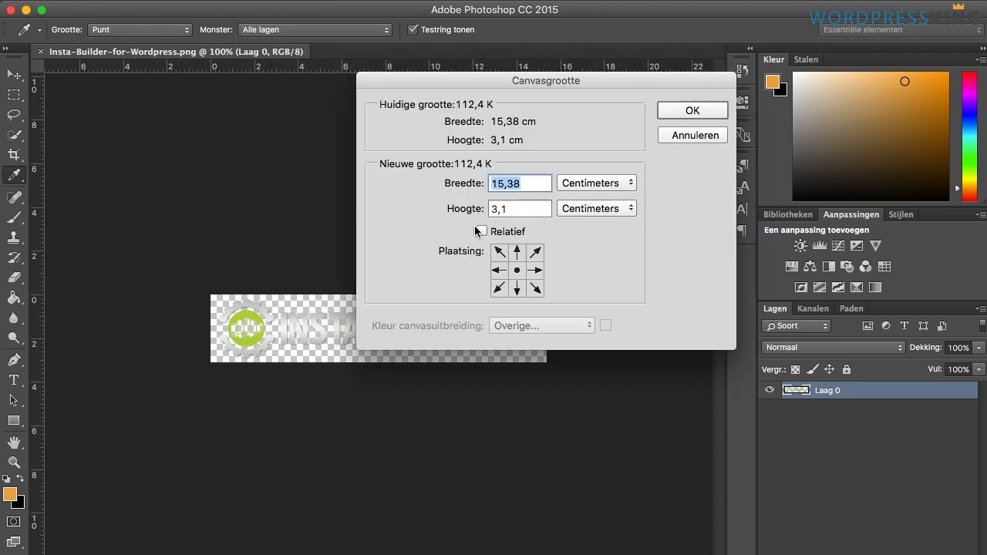
pyautogui.click(573, 191)
pyautogui.click(583, 153)
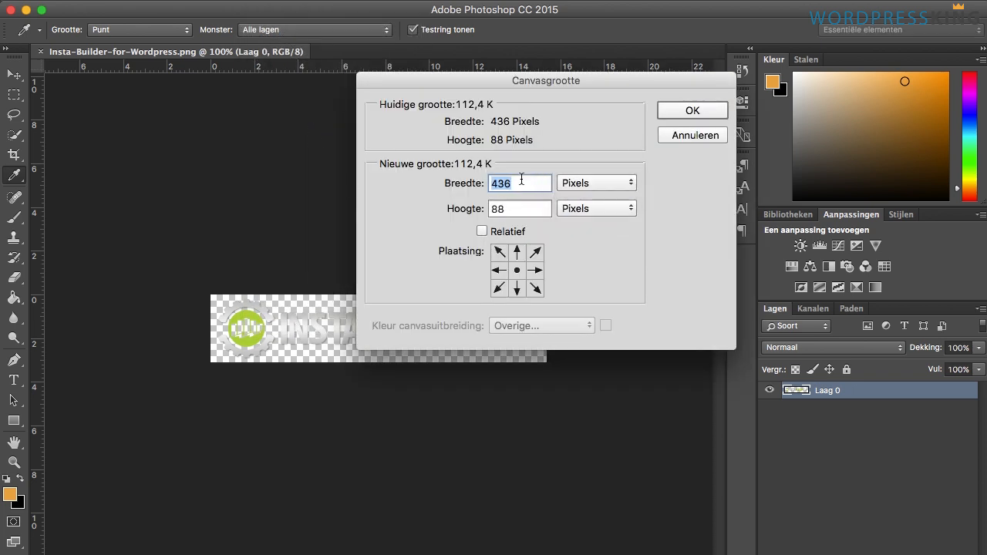
pyautogui.click(519, 208)
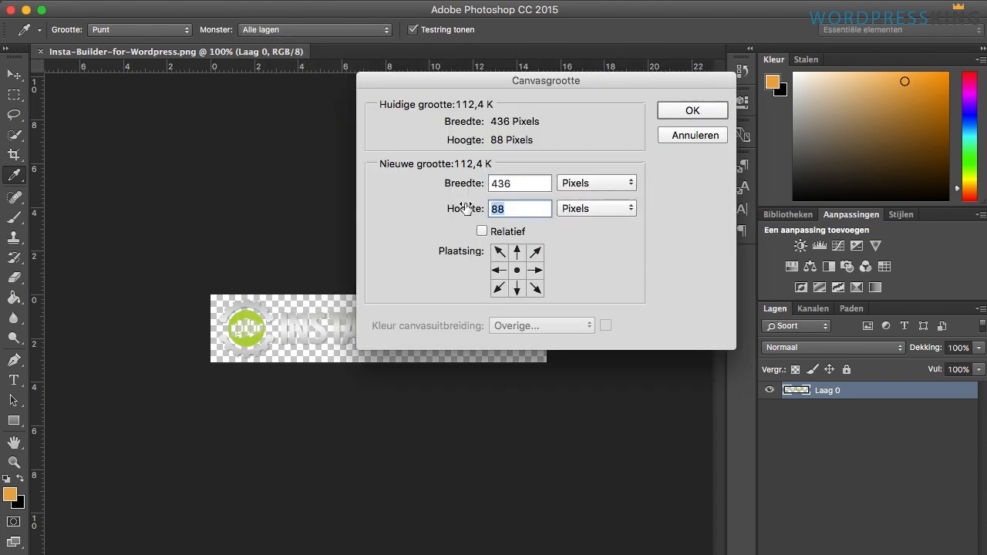
pyautogui.write('436')
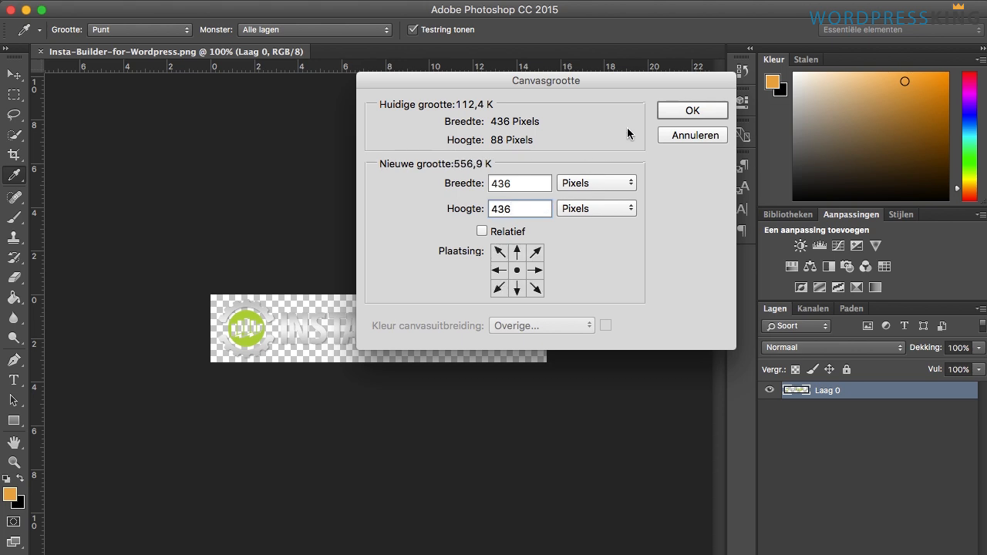
pyautogui.click(691, 111)
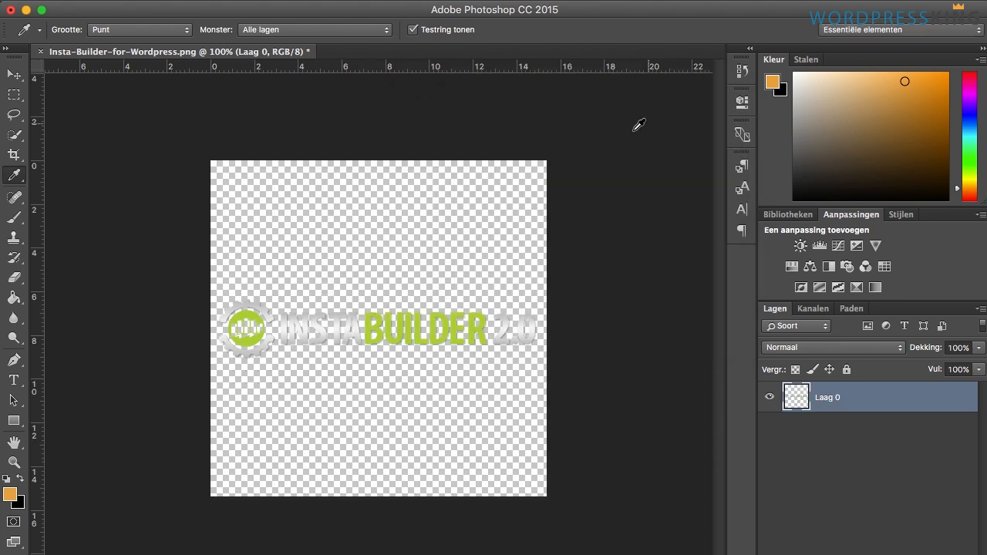
# - Save the image for web as PNG-24 named Insta-Builder-for-Wordpress.png on the Desktop
pyautogui.press('super+alt+shift+s')
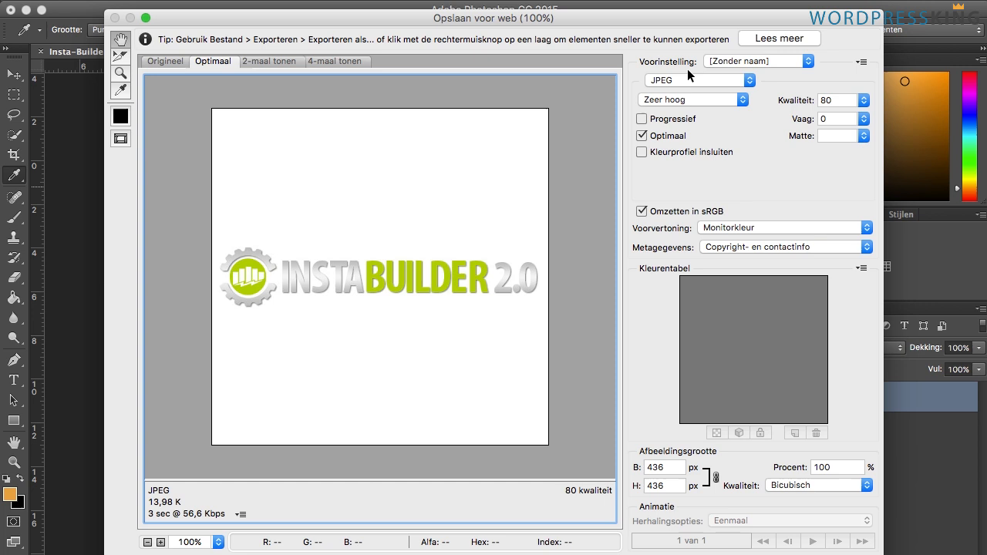
pyautogui.click(694, 80)
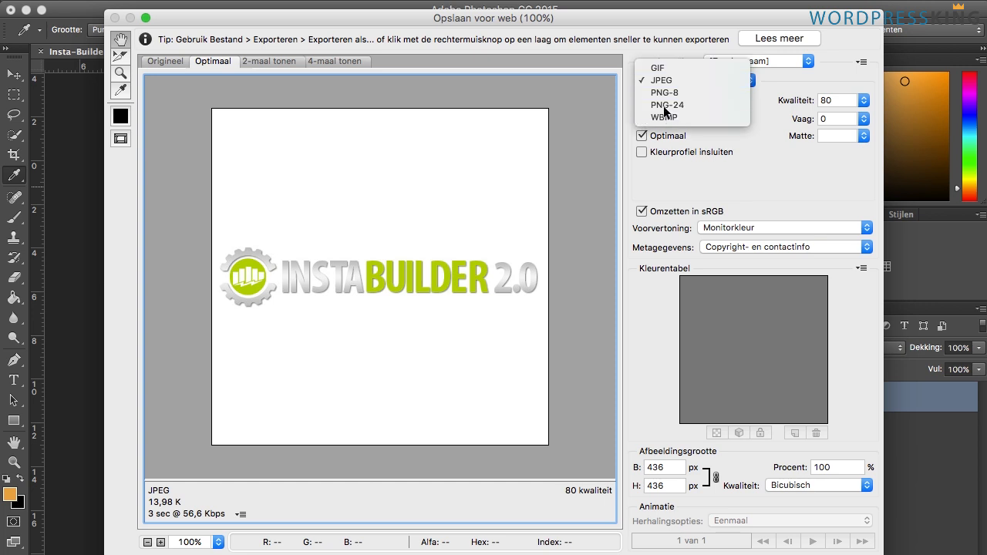
pyautogui.click(662, 102)
pyautogui.press('Return')
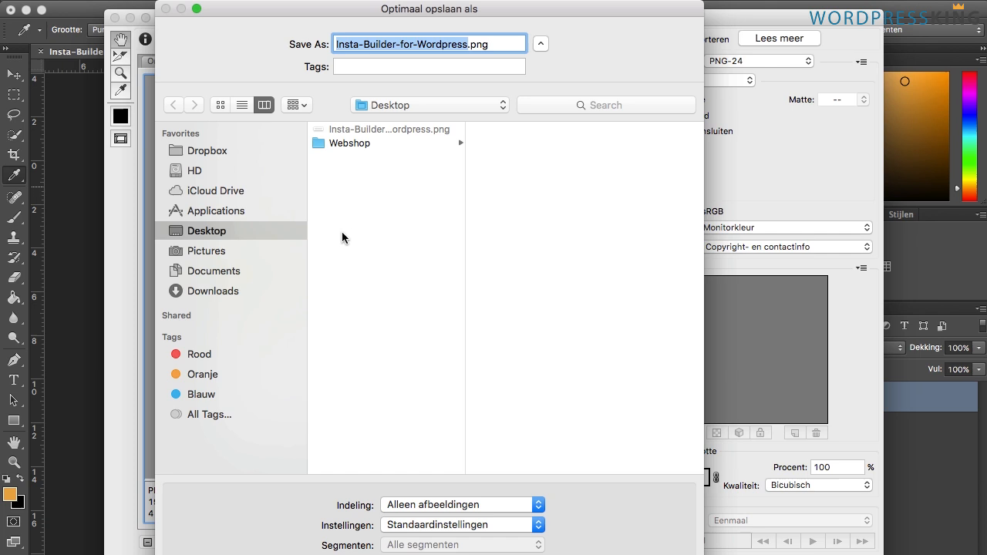
pyautogui.press('Return')
pyautogui.click(694, 340)
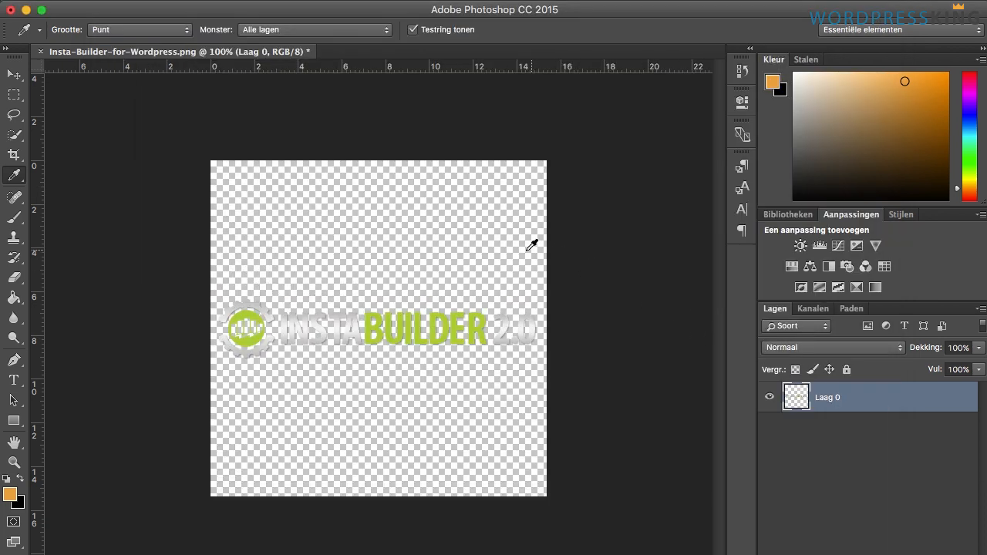
# - Return to the browser, close the image lightbox and open the product's edit screen
pyautogui.hotkey('ctrl', 'Up')
pyautogui.click(256, 284)
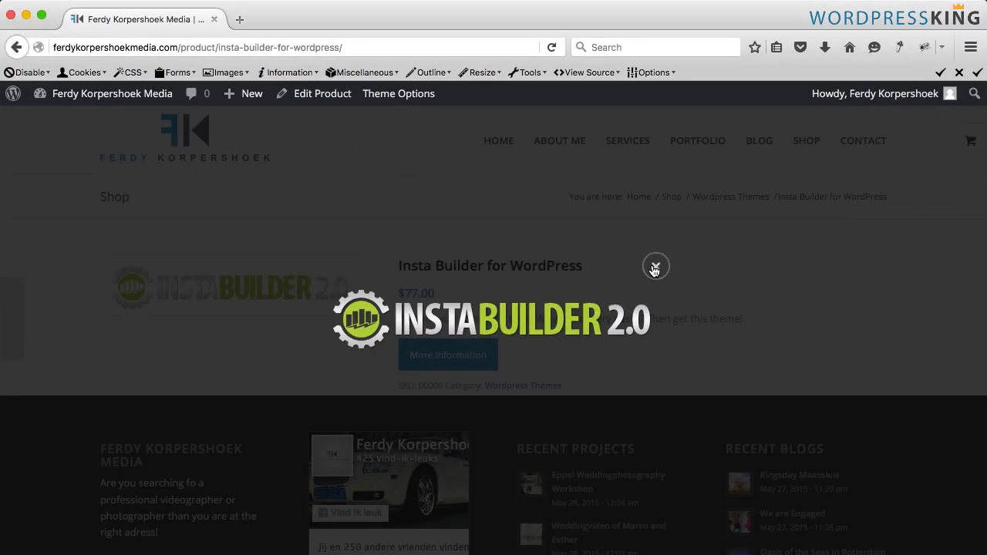
pyautogui.click(655, 268)
pyautogui.click(331, 102)
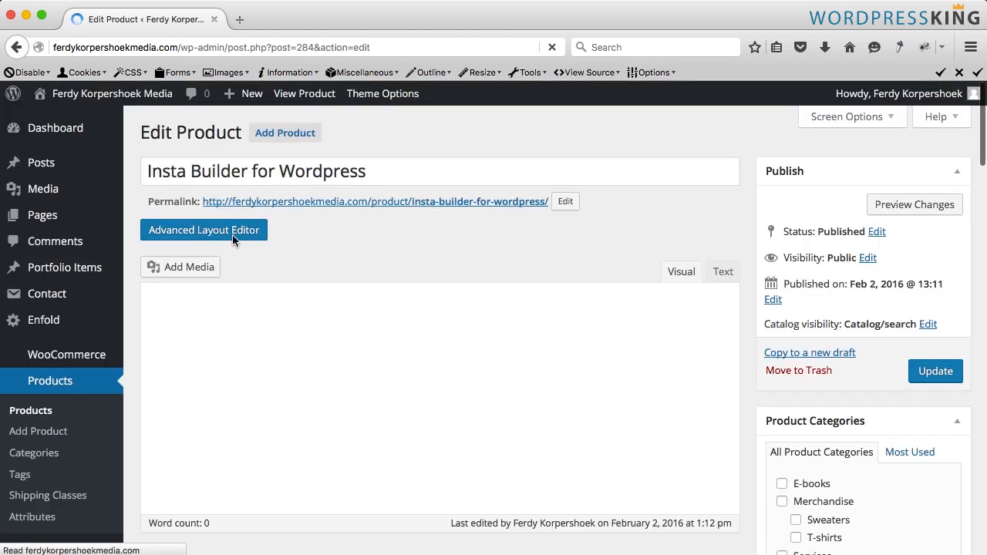
# - Remove the current product image and open the product image chooser
pyautogui.scroll(-15, 584, 282)
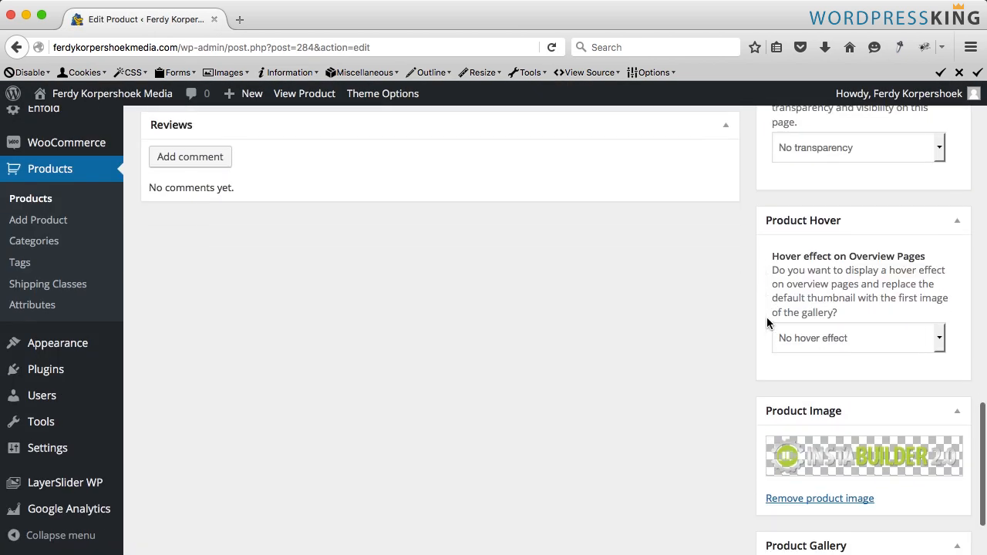
pyautogui.scroll(-3, 767, 323)
pyautogui.click(796, 396)
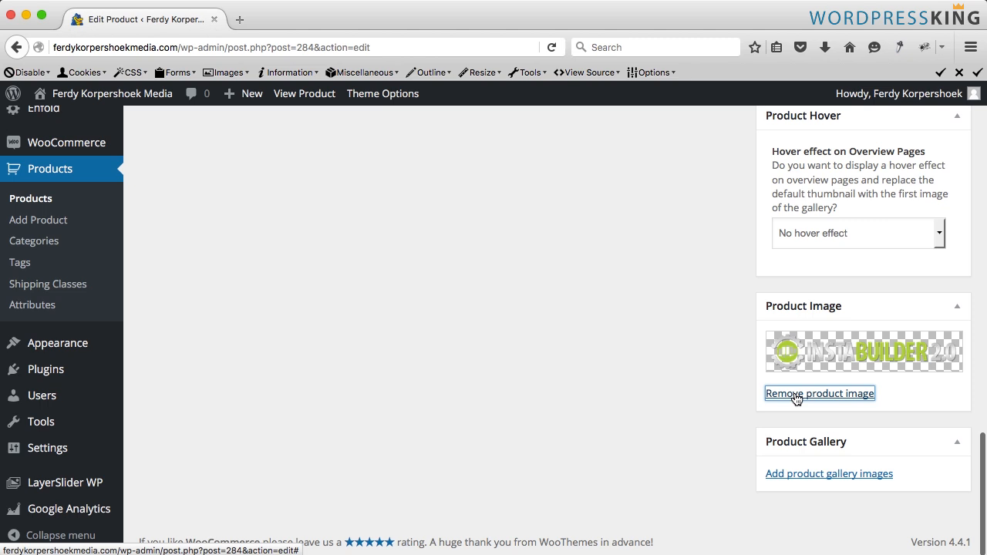
pyautogui.click(801, 395)
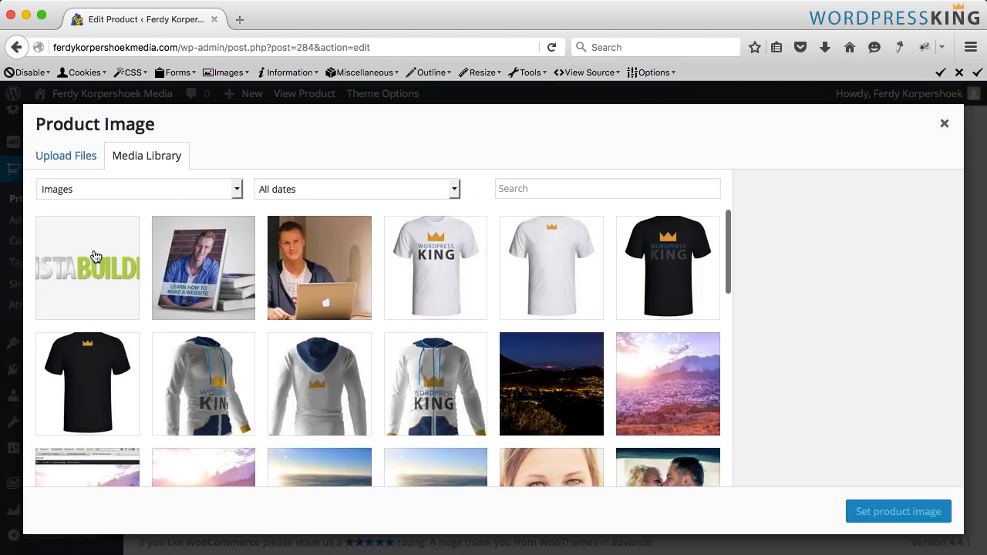
# - Copy the old Insta Builder image's title and permanently delete that image from the media library
pyautogui.click(89, 265)
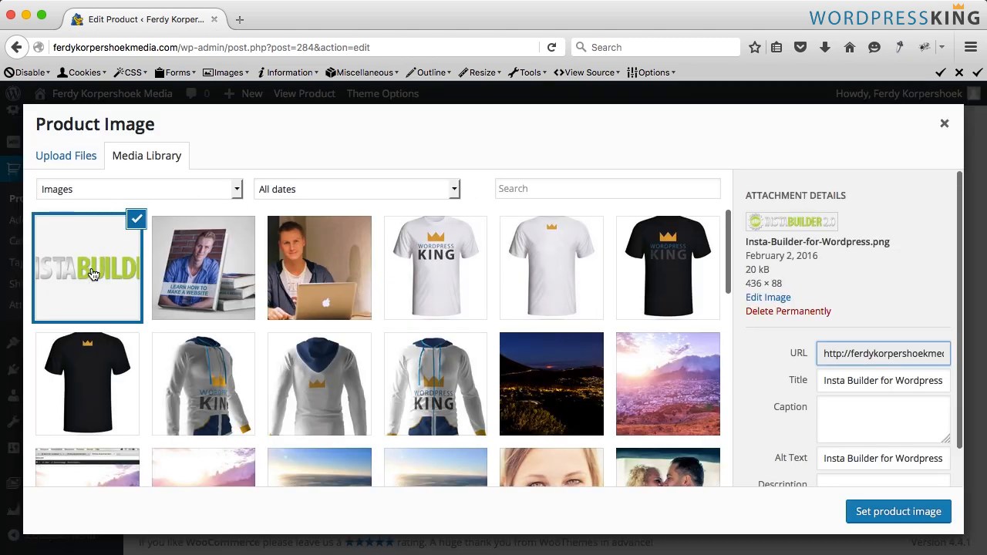
pyautogui.click(849, 382)
pyautogui.tripleClick(850, 382)
pyautogui.press('super+c')
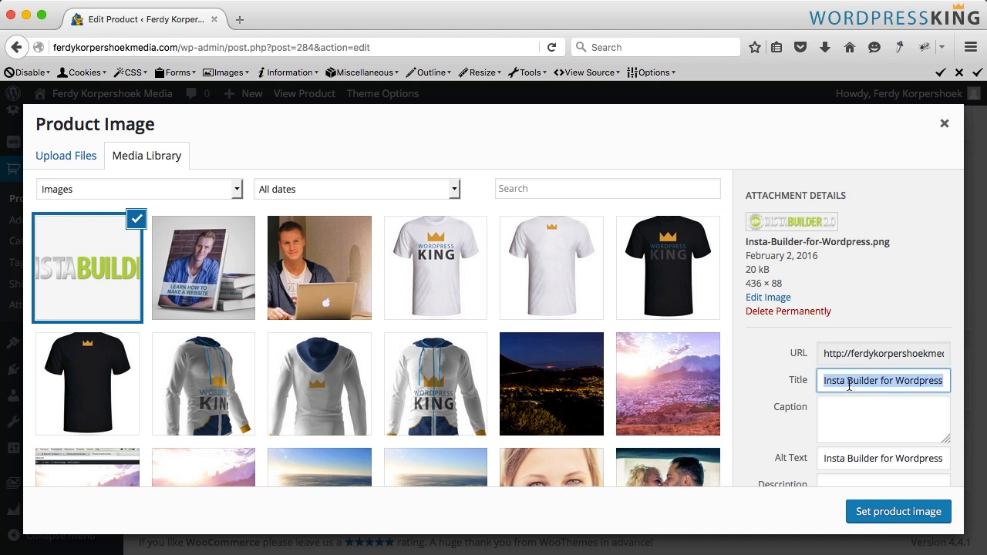
pyautogui.click(777, 313)
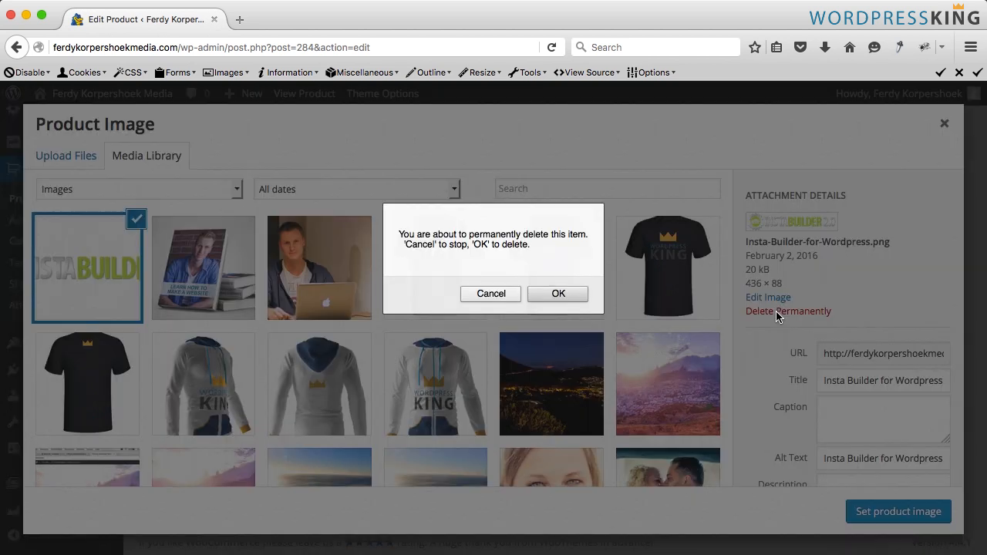
pyautogui.click(584, 296)
# - Upload the new Insta-Builder-for-Wordpress.png from the Desktop as a product image
pyautogui.click(60, 158)
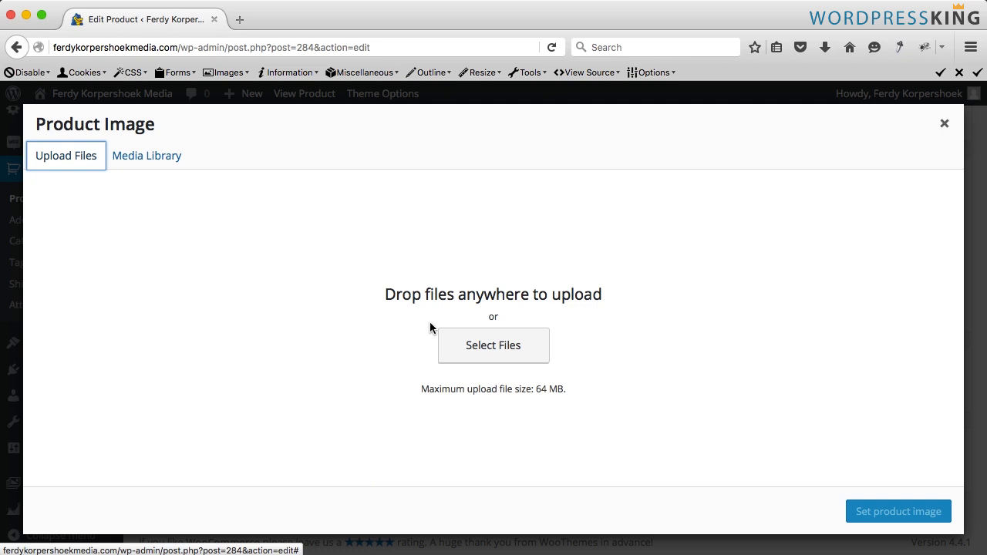
pyautogui.click(455, 341)
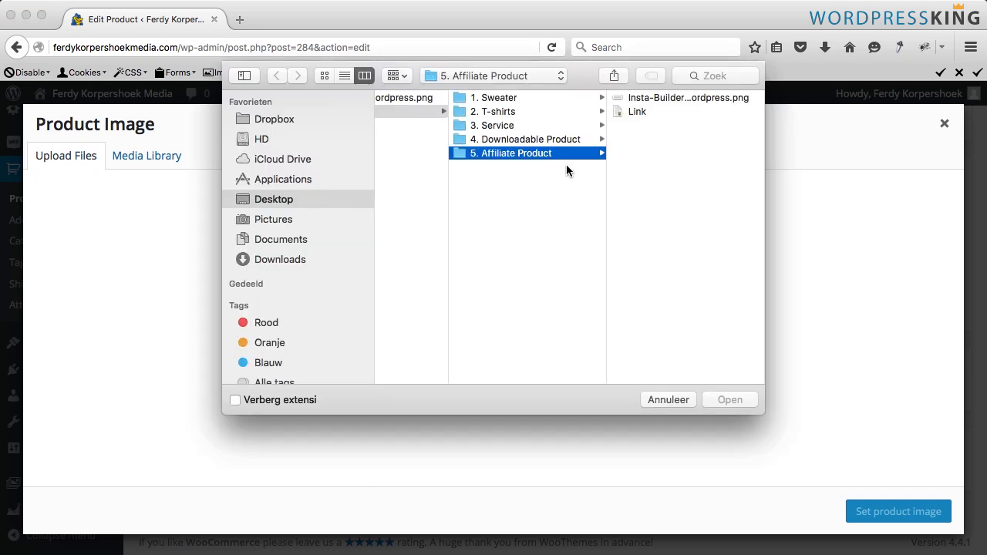
pyautogui.click(654, 97)
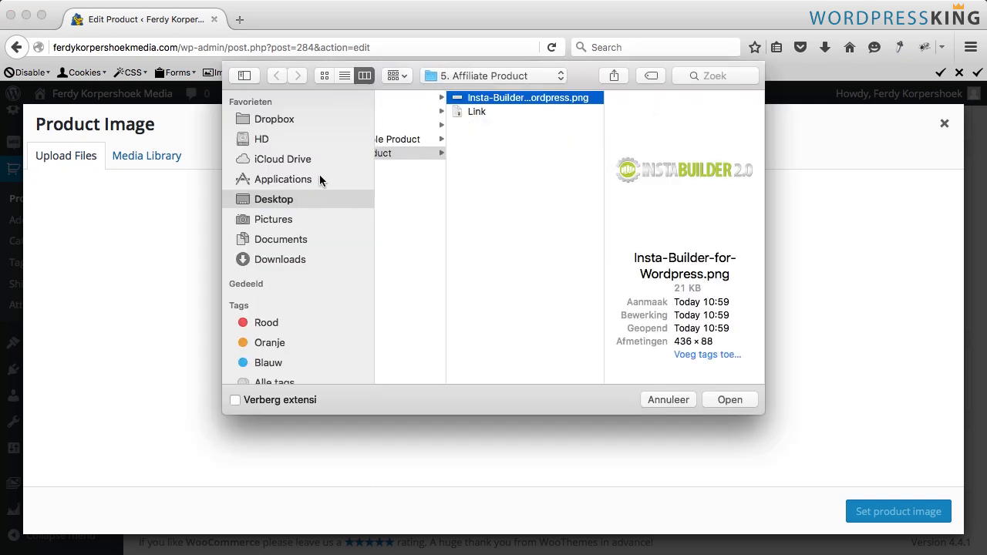
pyautogui.click(294, 199)
pyautogui.click(445, 98)
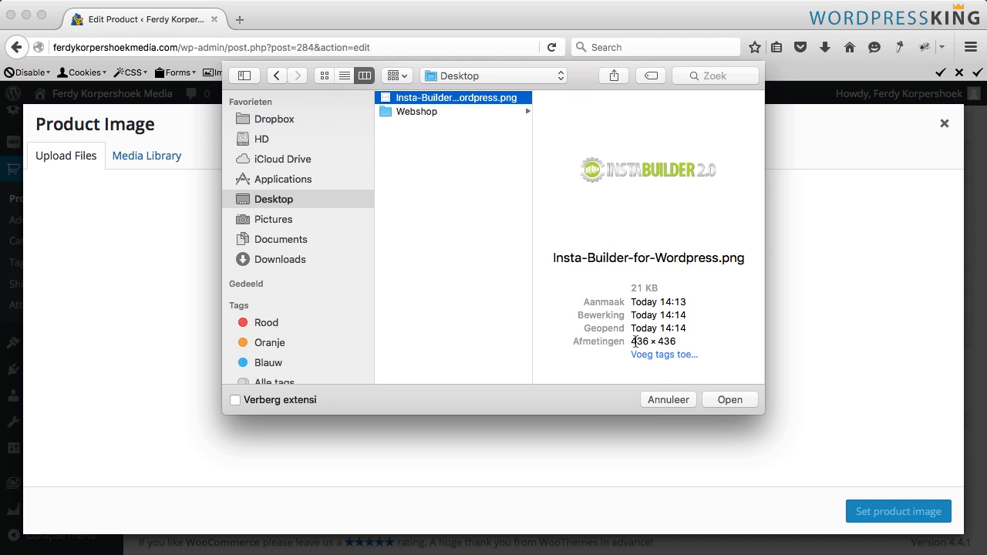
pyautogui.click(724, 400)
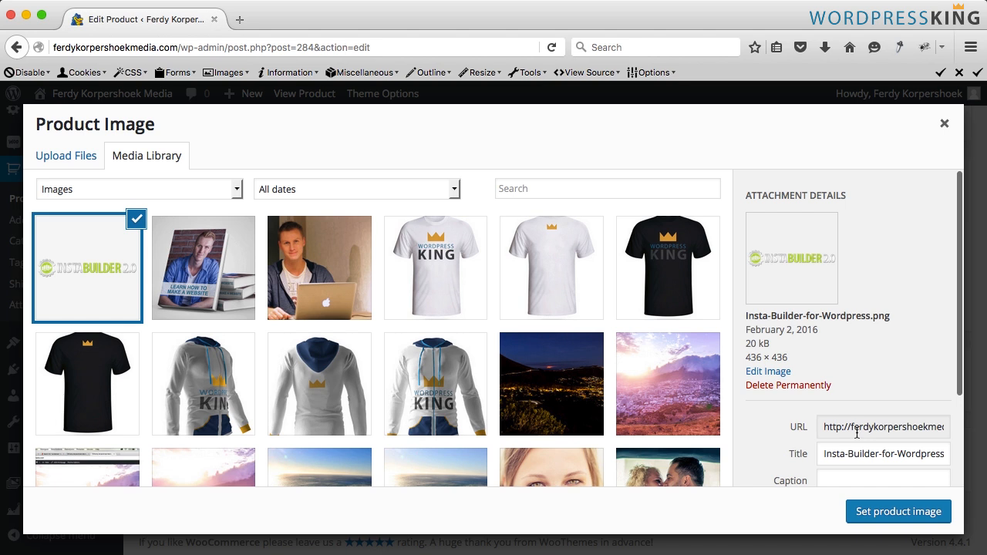
# - Set the image's title and alt text to Insta Builder for Wordpress and set it as the product image
pyautogui.click(854, 452)
pyautogui.press('super+a')
pyautogui.write('Insta Builder for Wordpress')
pyautogui.press('Tab')
pyautogui.press('Tab')
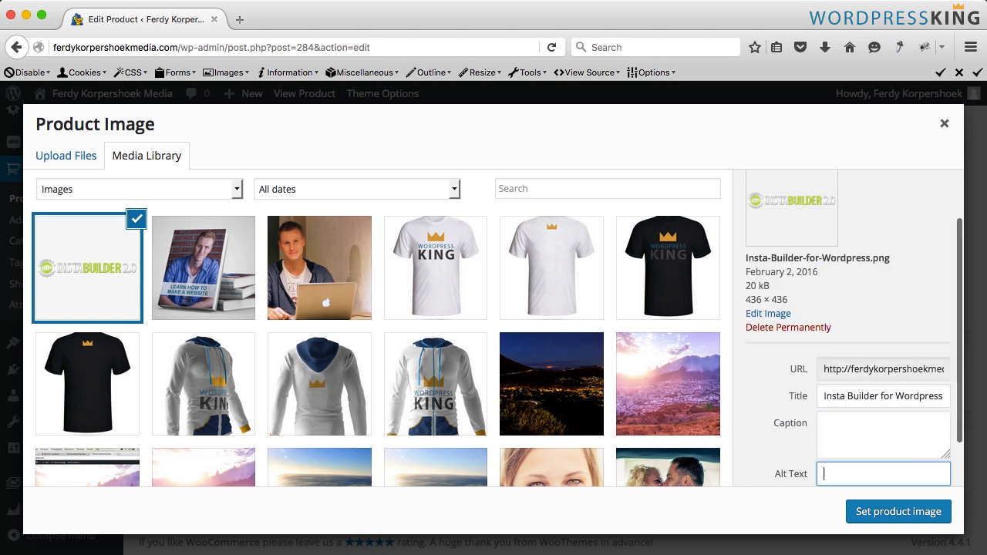
pyautogui.press('super+v')
pyautogui.click(879, 514)
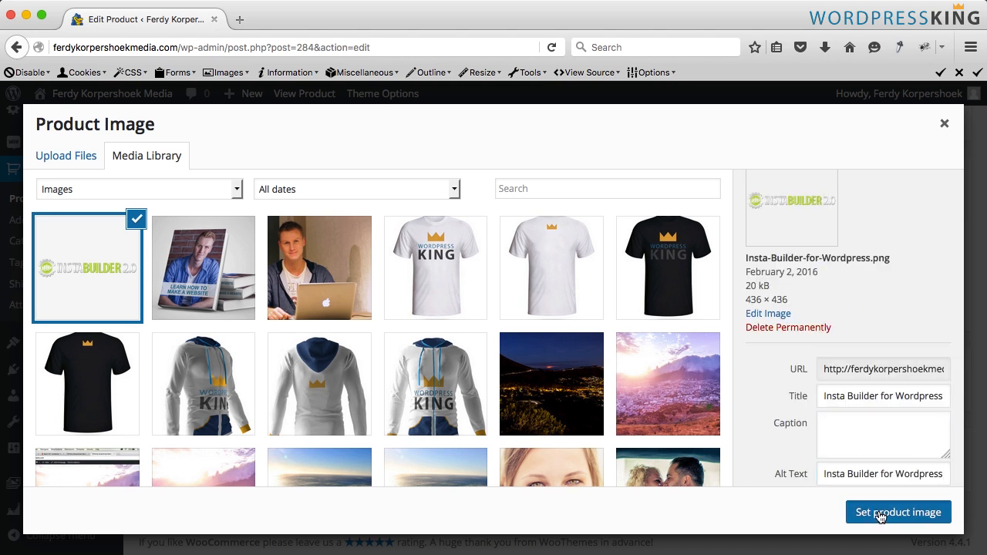
# - Update the Insta Builder product
pyautogui.scroll(5, 882, 332)
pyautogui.scroll(4, 883, 333)
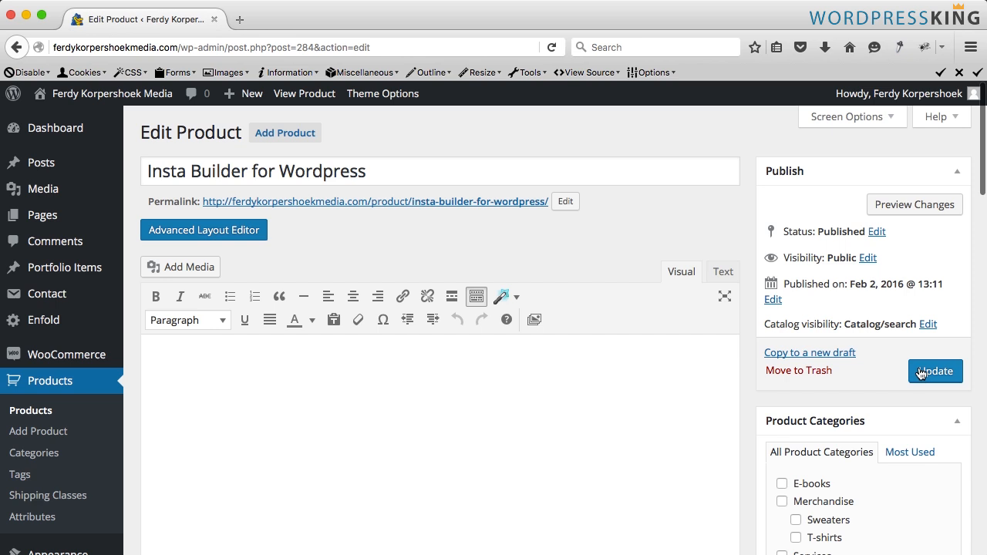
pyautogui.click(925, 371)
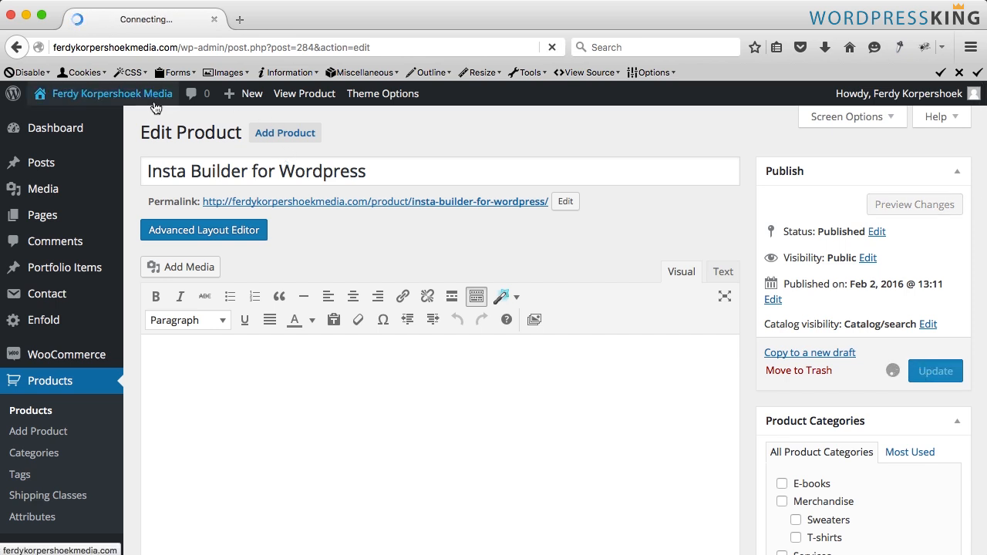
# - Open the site's shop page in a new tab and browse the listed products
pyautogui.keyDown('super'); pyautogui.click(111, 93); pyautogui.keyUp('super')
pyautogui.click(292, 21)
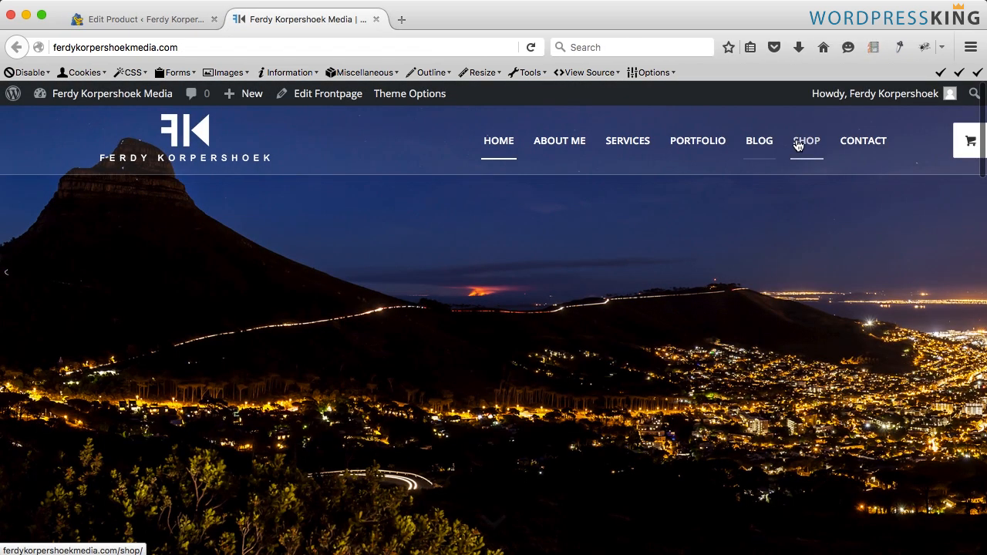
pyautogui.click(798, 145)
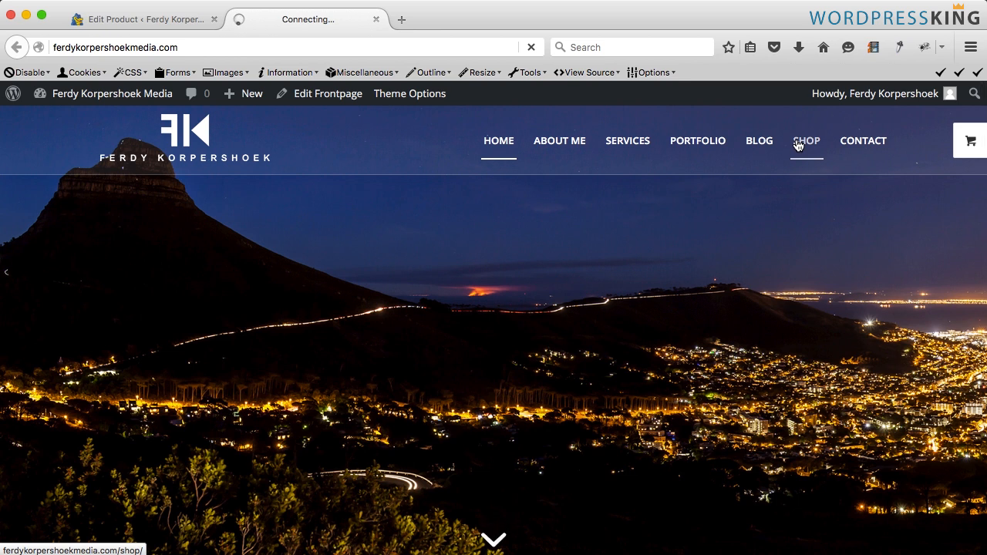
pyautogui.scroll(-3, 674, 205)
pyautogui.scroll(-10, 935, 239)
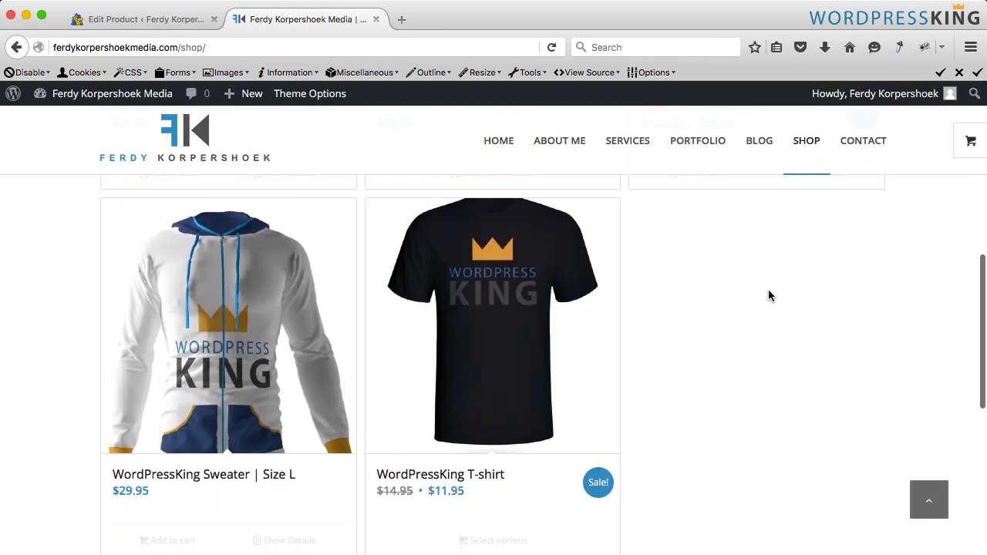
pyautogui.scroll(5, 634, 290)
pyautogui.scroll(3, 625, 294)
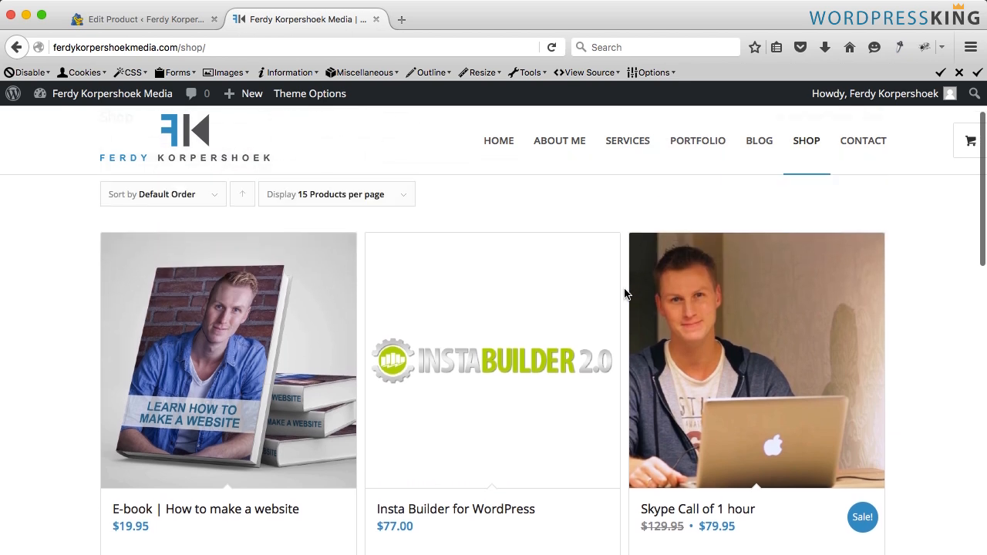
pyautogui.click(376, 20)
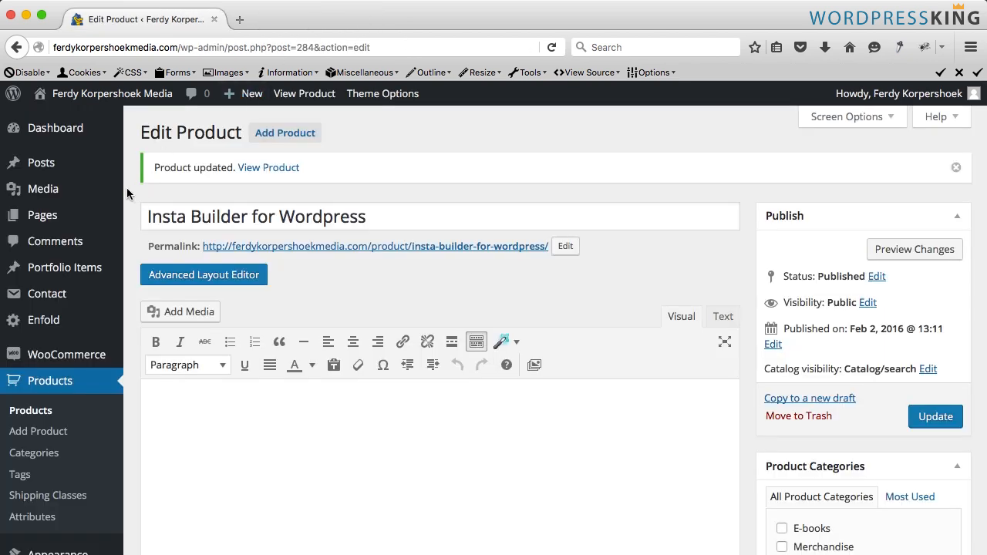
# - Install and activate the Regenerate Thumbnails plugin by searching the plugin directory for Regenerate thumbnails
pyautogui.scroll(-5, 34, 285)
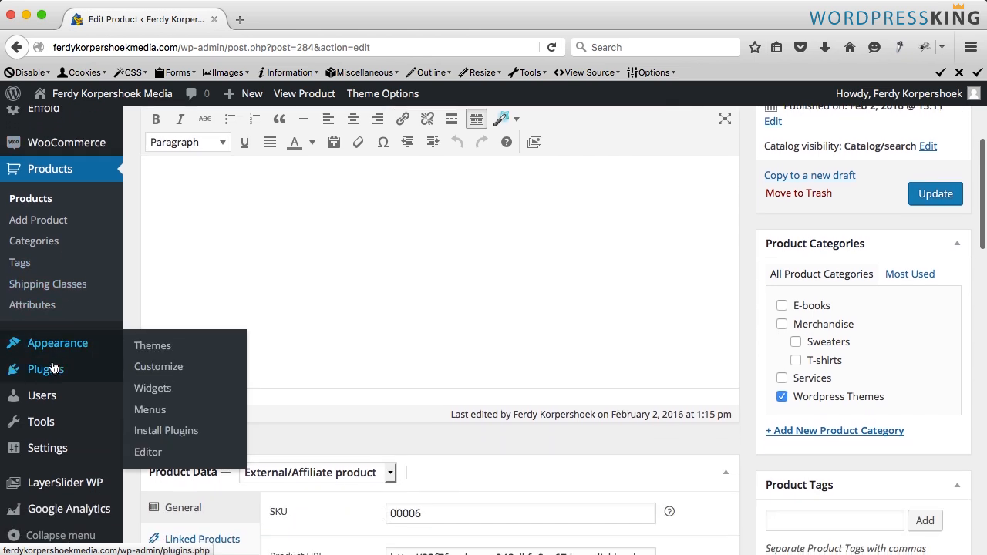
pyautogui.click(47, 372)
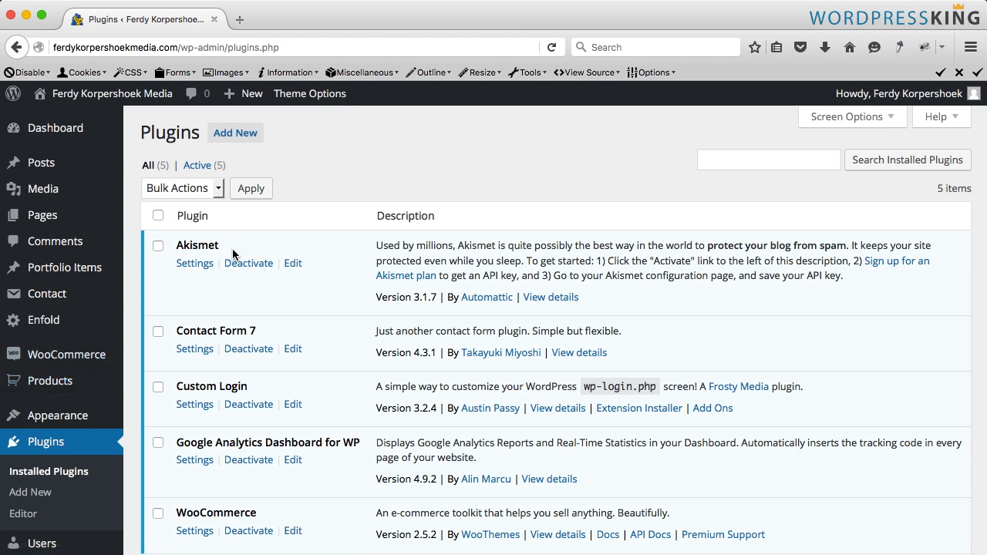
pyautogui.click(234, 133)
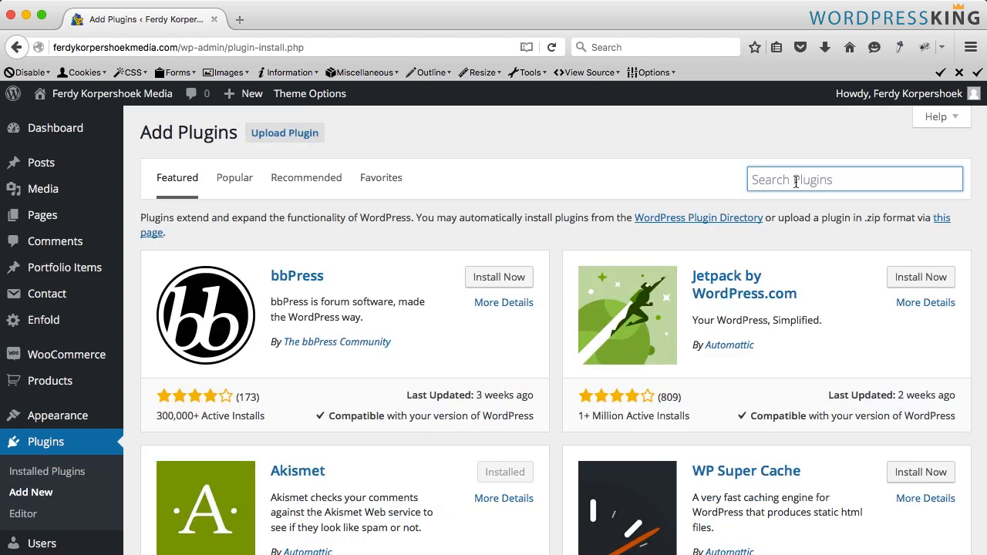
pyautogui.write('Regenerate')
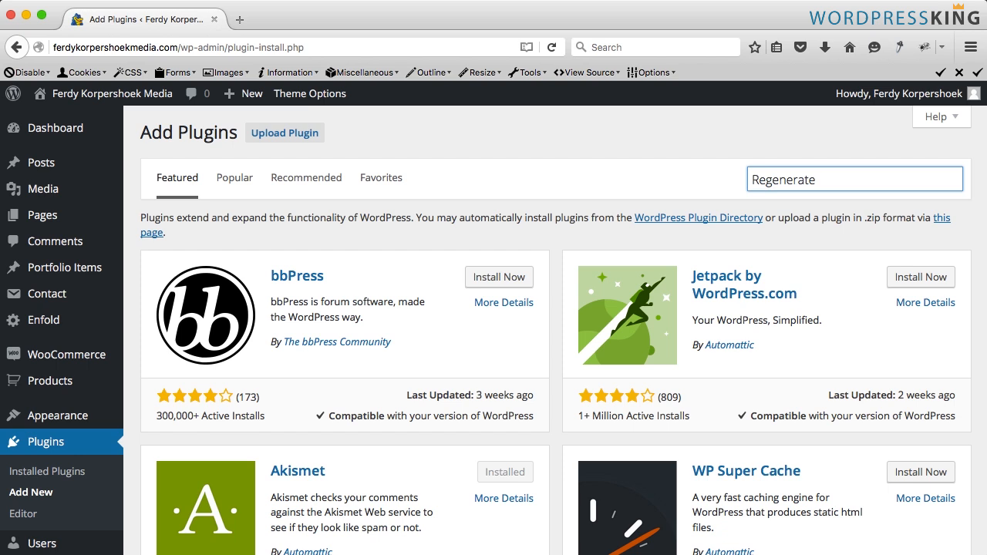
pyautogui.write(' thumbnails')
pyautogui.press('Return')
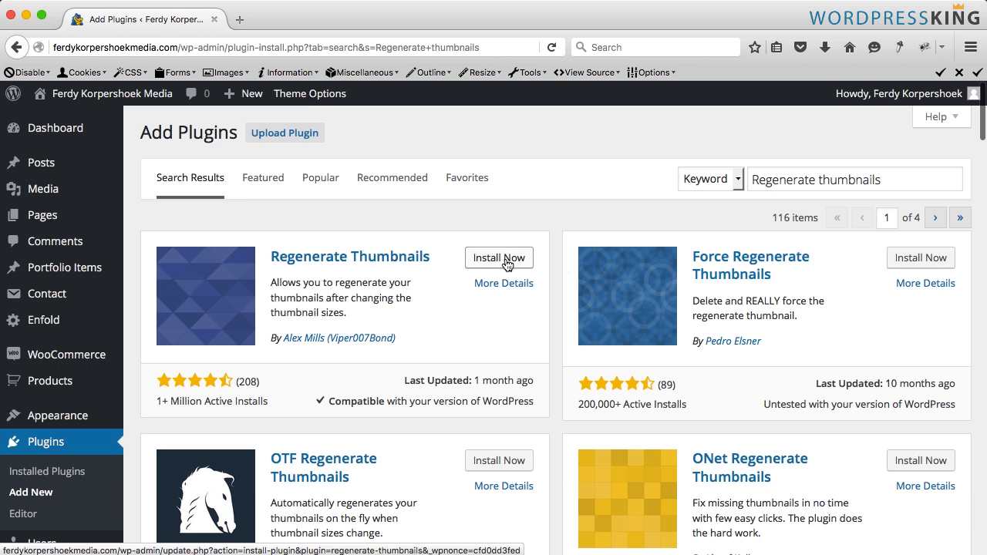
pyautogui.click(529, 263)
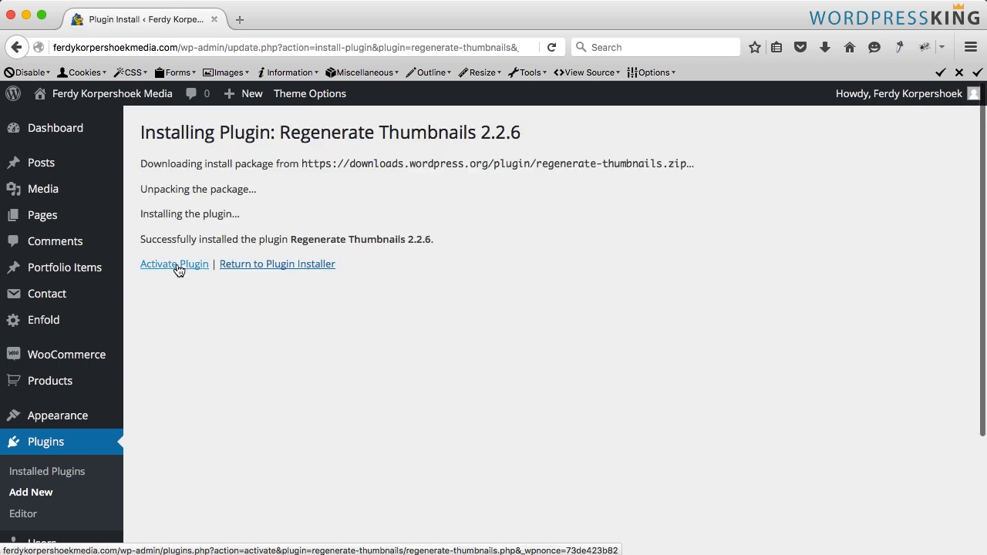
pyautogui.click(175, 264)
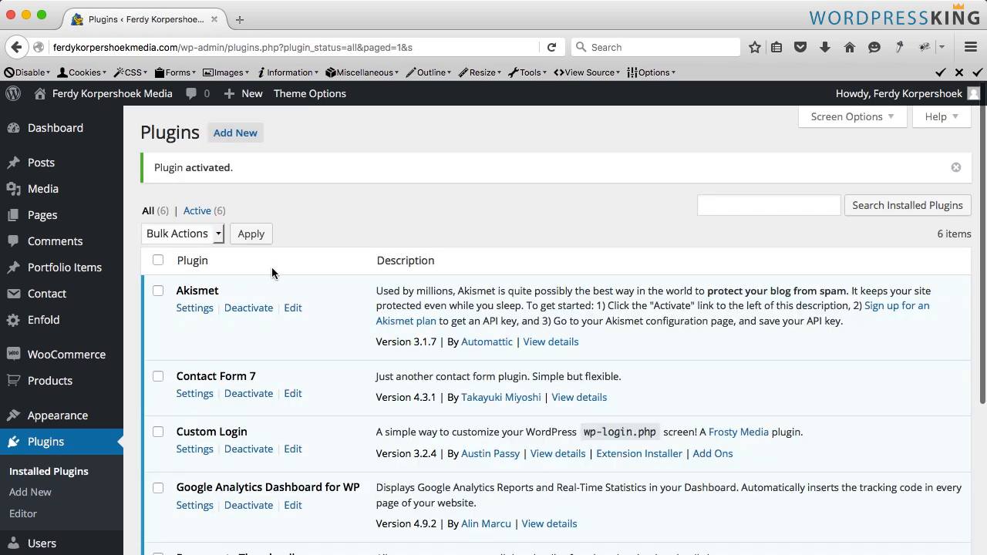
# - Open the Regenerate Thumbnails tool and, from it, the media settings page in a new tab
pyautogui.scroll(-5, 306, 238)
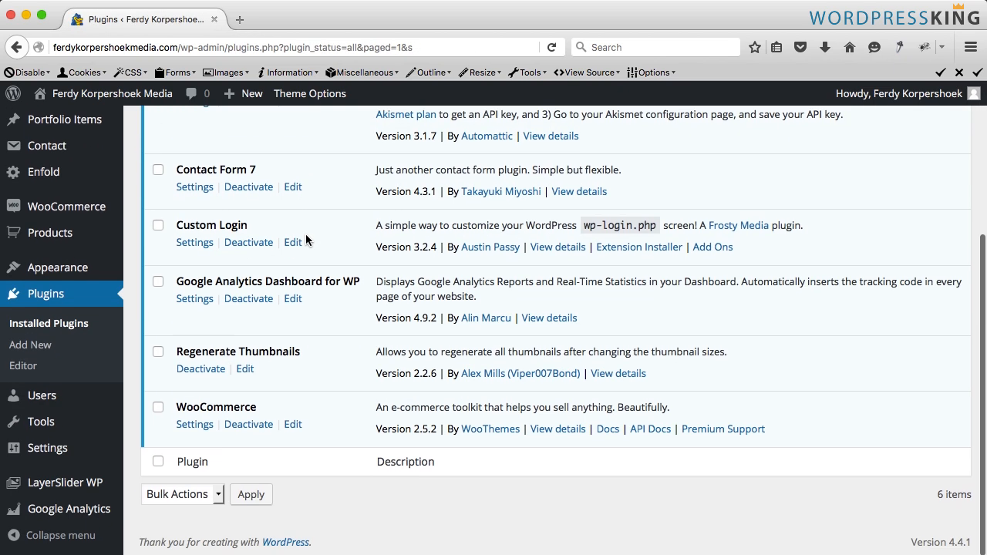
pyautogui.moveTo(70, 421)
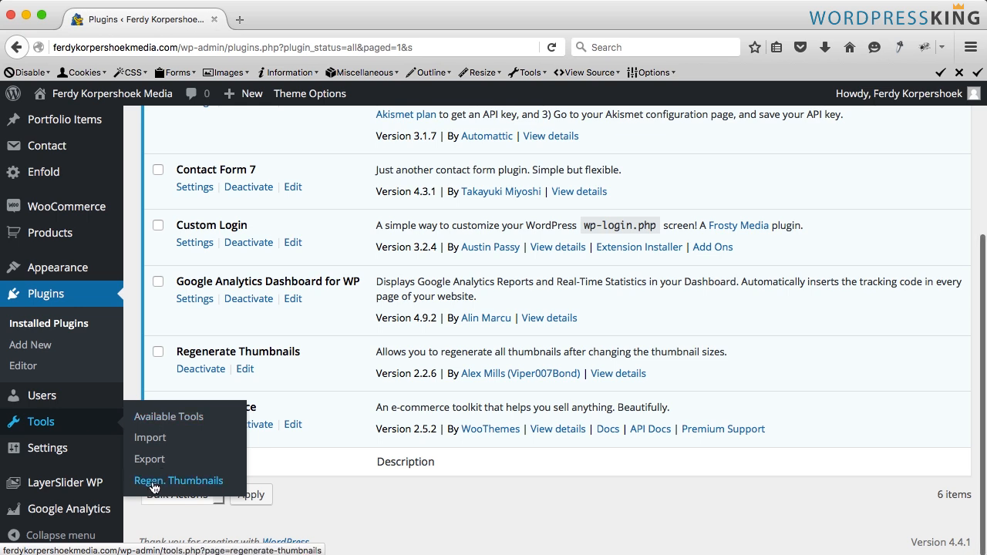
pyautogui.click(189, 481)
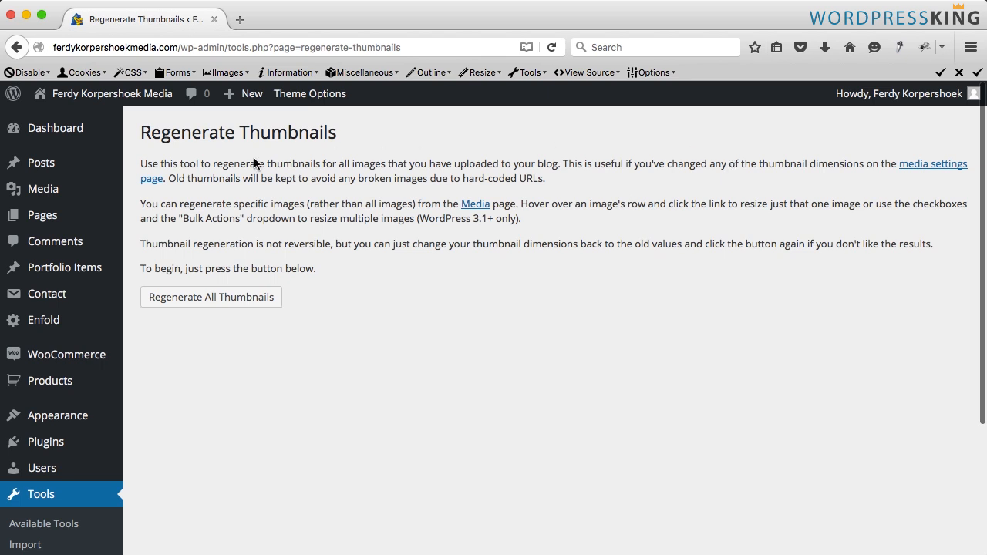
pyautogui.keyDown('super'); pyautogui.click(932, 168); pyautogui.keyUp('super')
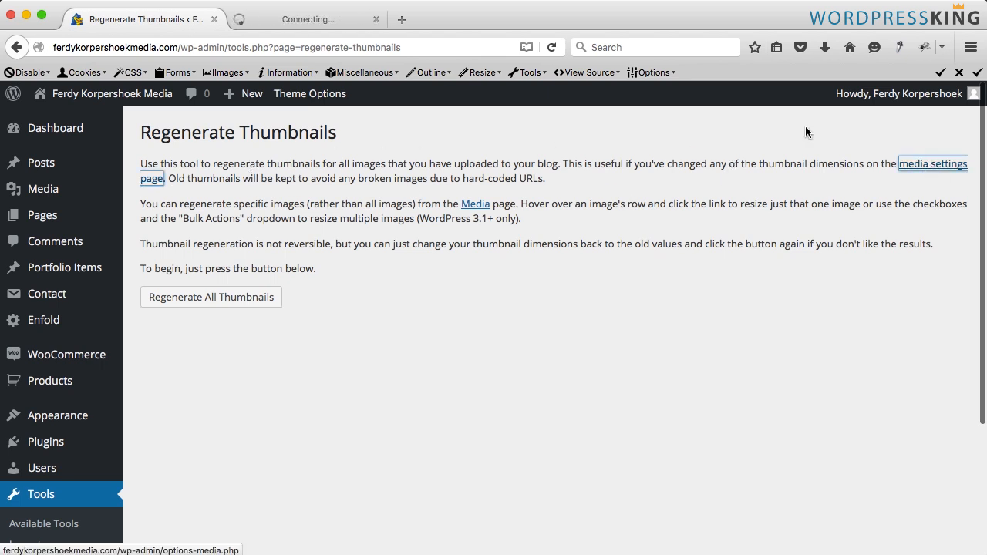
pyautogui.click(335, 22)
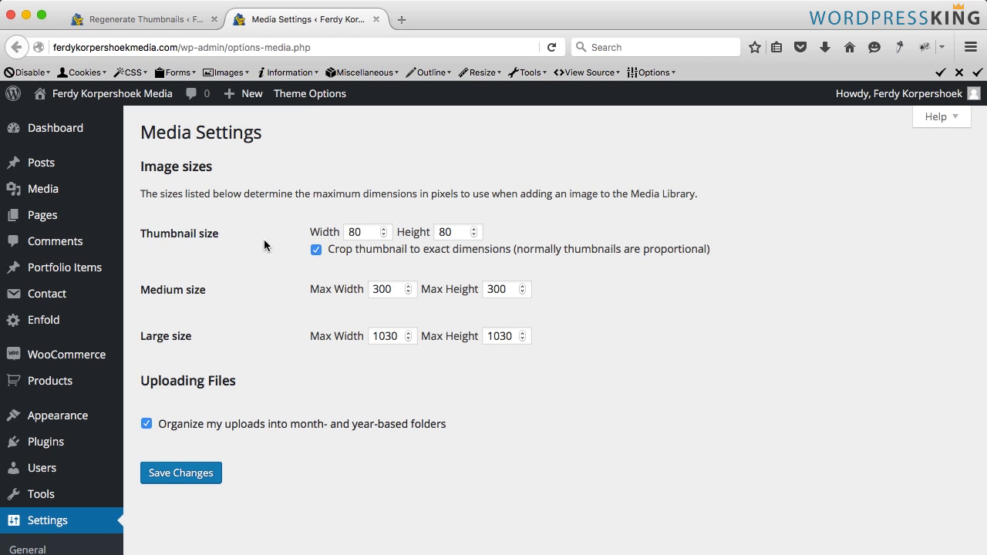
# - Save media image sizes of 150×150 for thumbnails, 500×500 for medium and 1200×1200 pixels for large
pyautogui.click(338, 230)
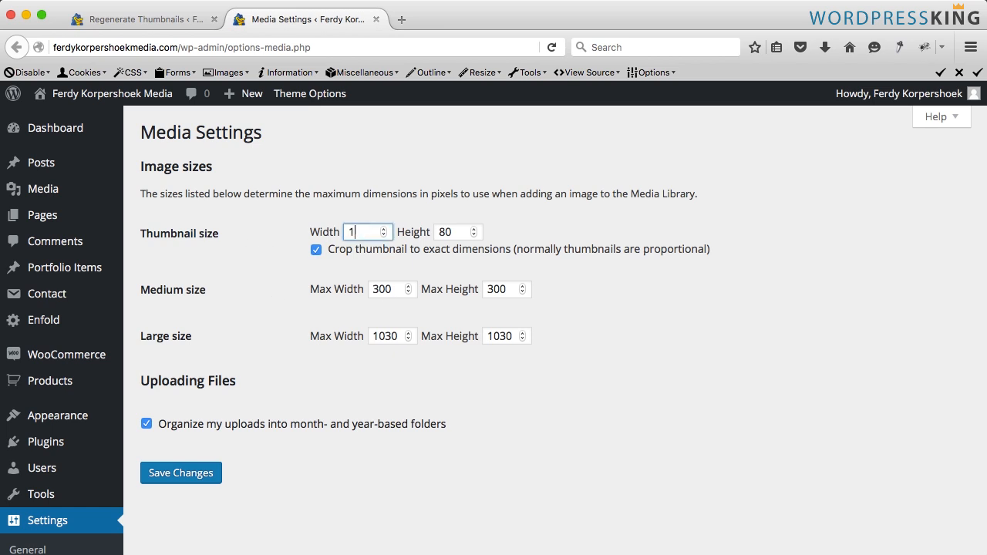
pyautogui.press('Tab')
pyautogui.write('1')
pyautogui.press('Tab')
pyautogui.press('Tab')
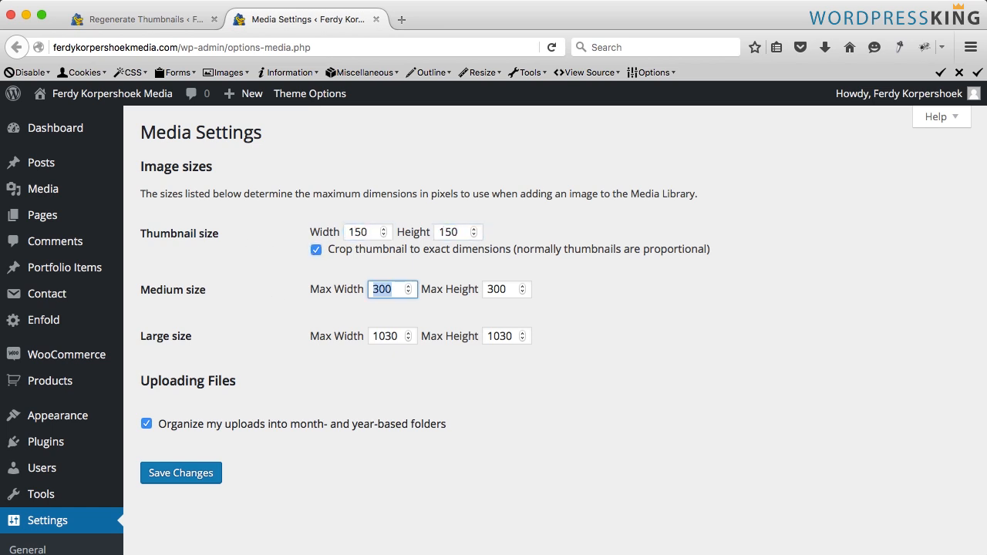
pyautogui.write('500')
pyautogui.press('Tab')
pyautogui.write('500')
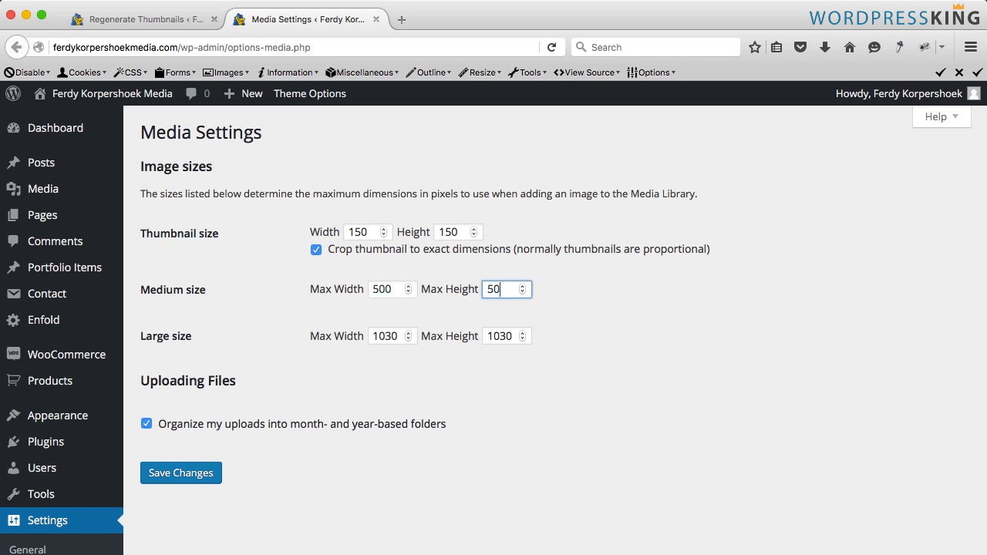
pyautogui.press('Tab')
pyautogui.press('Tab')
pyautogui.hotkey('shift', 'Tab')
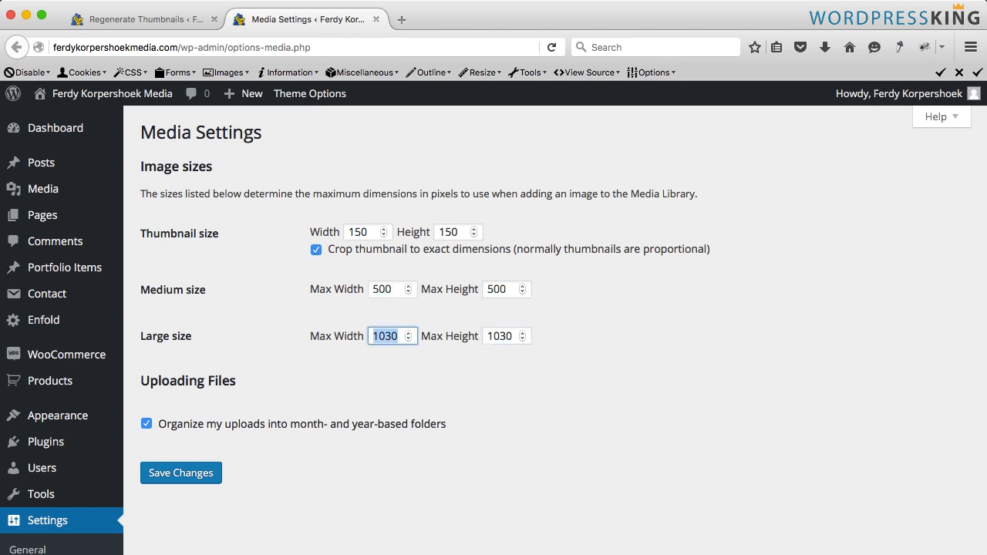
pyautogui.press('Tab')
pyautogui.write('1200')
pyautogui.press('Tab')
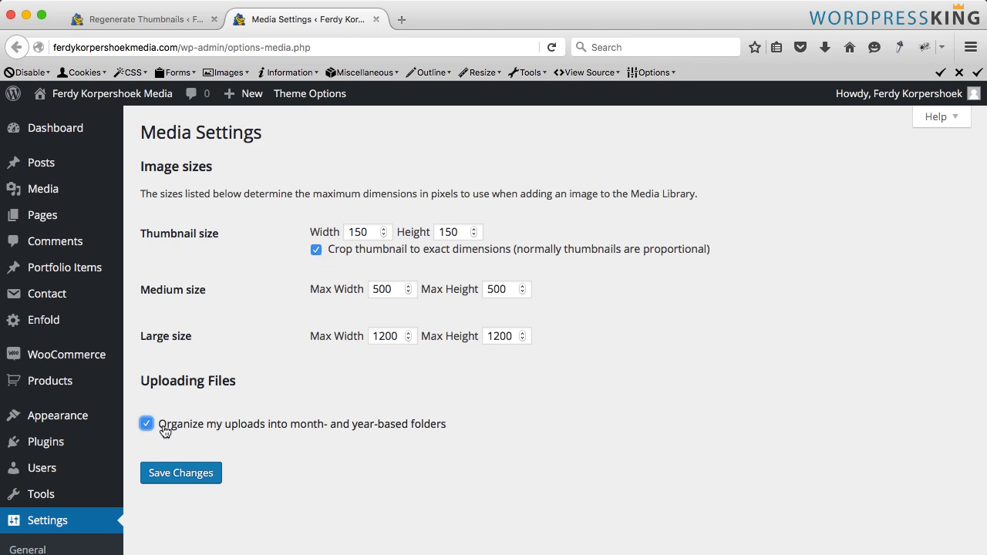
pyautogui.click(178, 473)
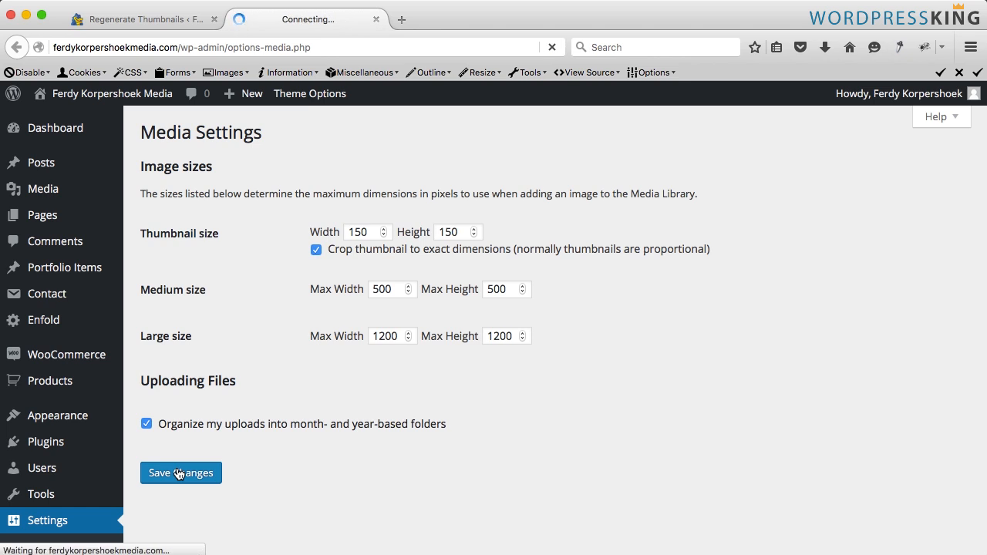
# - Regenerate all thumbnails with the Regenerate Thumbnails tool
pyautogui.click(375, 19)
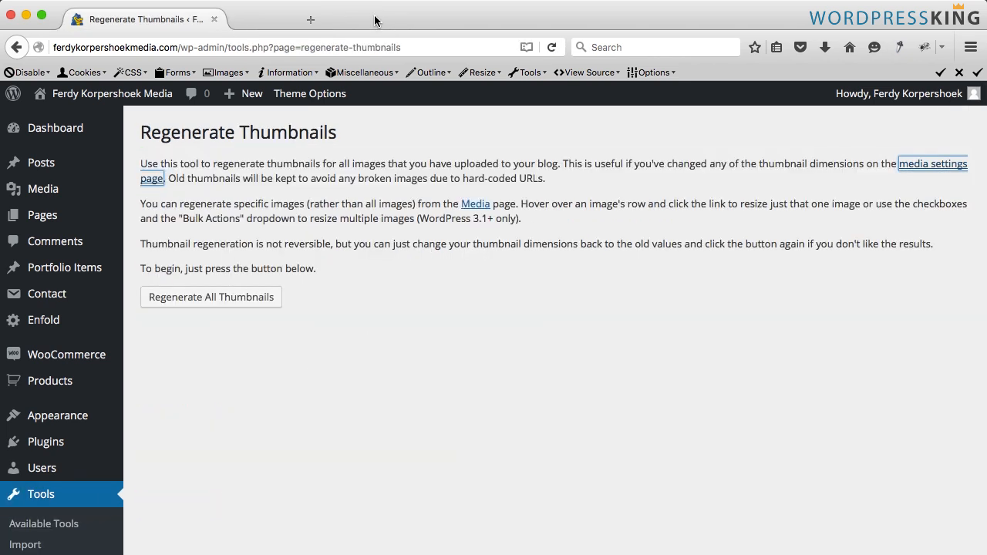
pyautogui.click(200, 304)
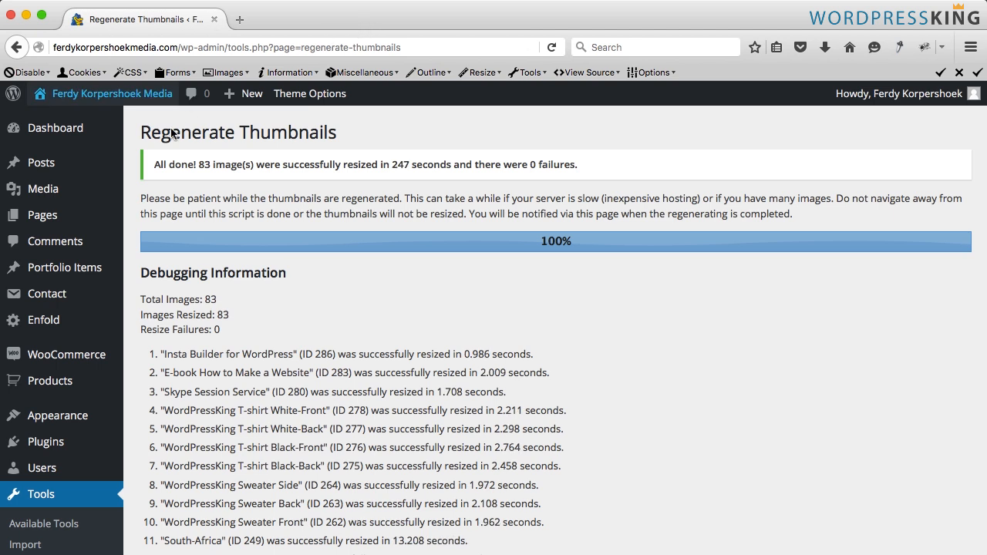
# - Set the WooCommerce shop page display to Show categories & subcategories and save the product display settings
pyautogui.moveTo(71, 359)
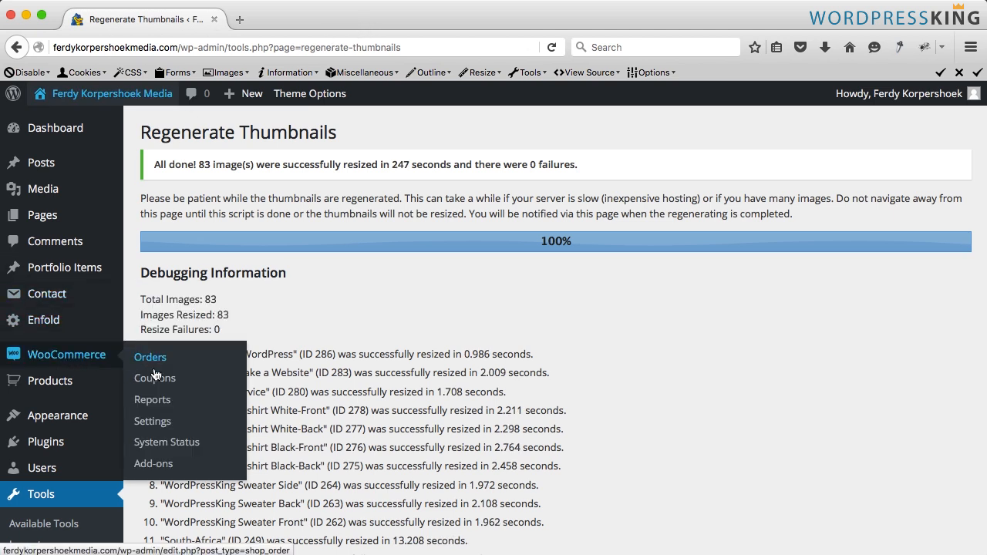
pyautogui.click(159, 422)
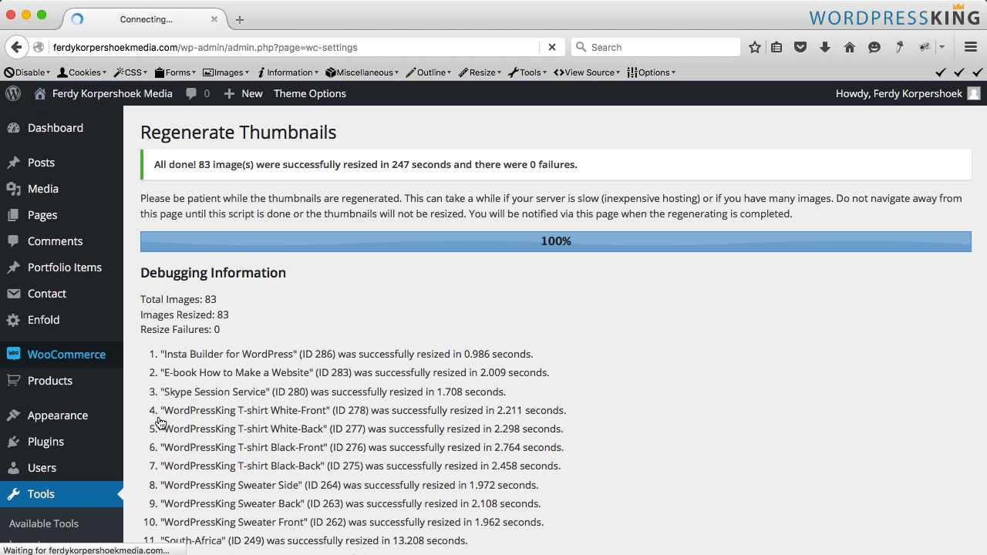
pyautogui.click(240, 135)
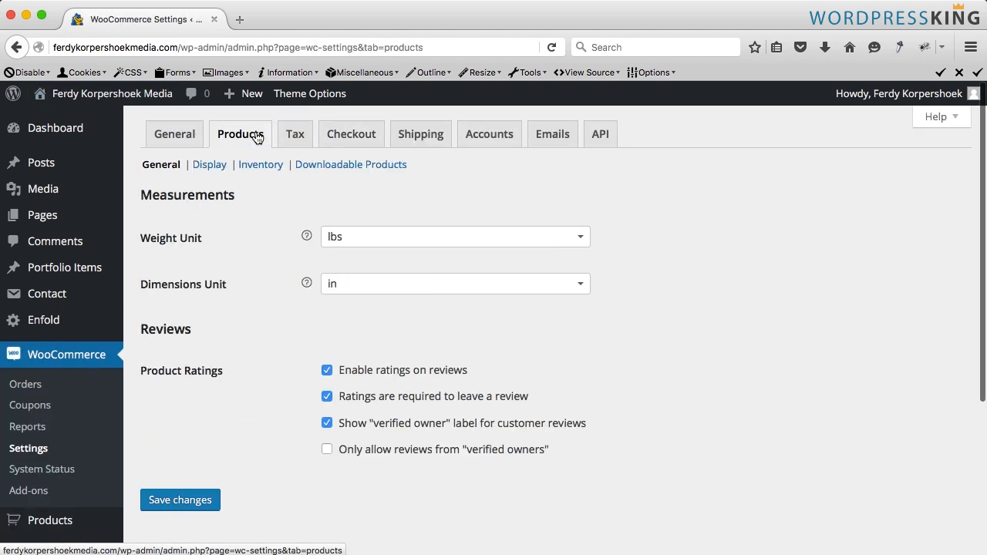
pyautogui.click(210, 166)
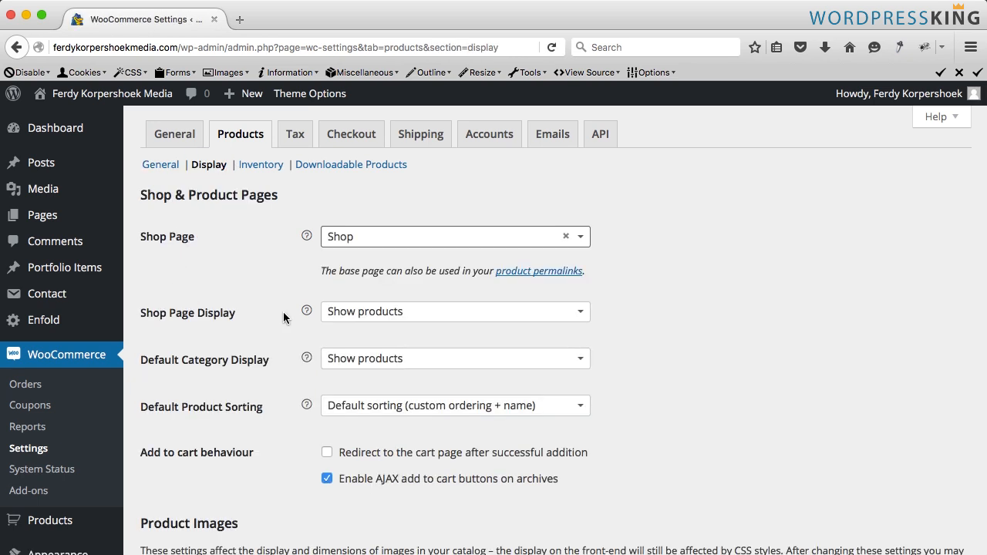
pyautogui.click(392, 313)
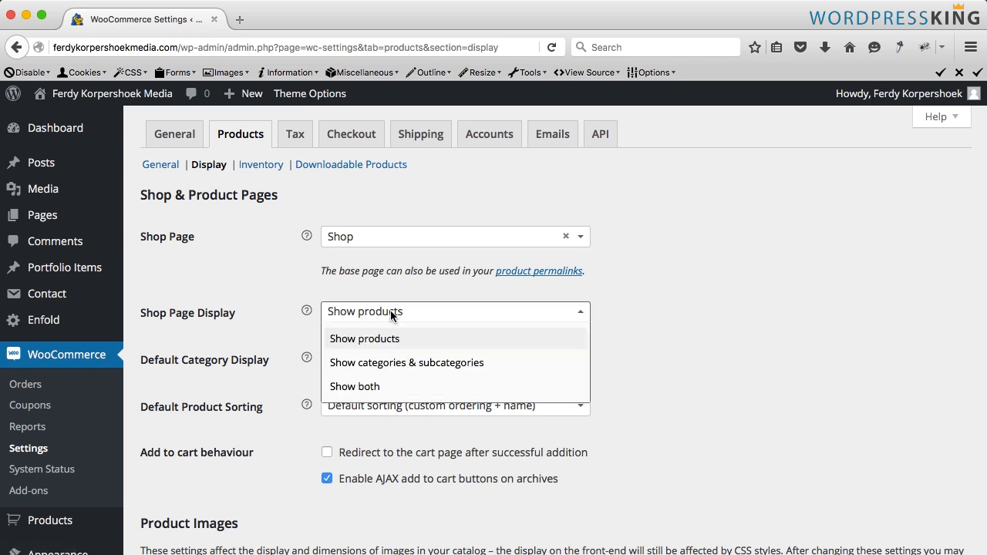
pyautogui.click(386, 369)
pyautogui.scroll(-10, 261, 326)
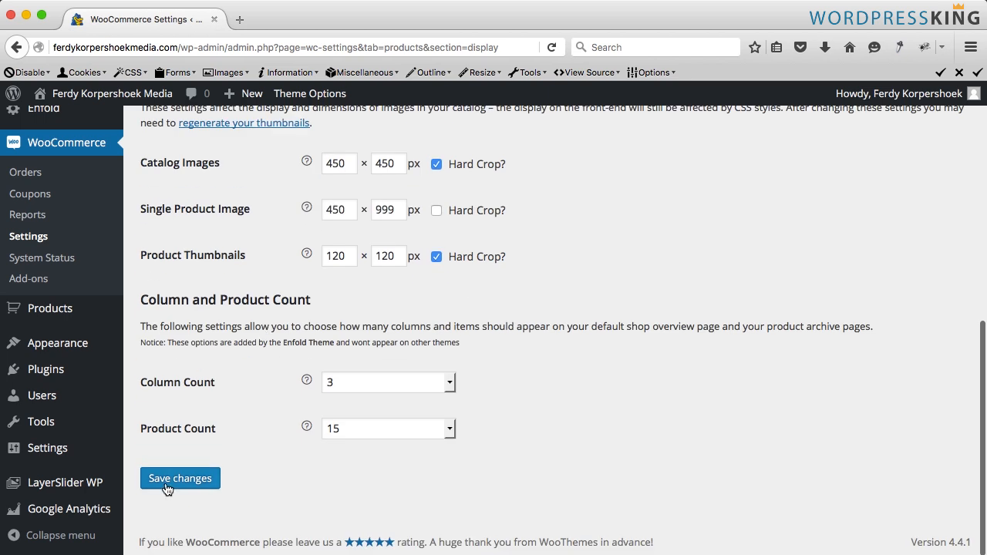
pyautogui.click(170, 479)
# - Visit the store and scroll through the shop page's category listing
pyautogui.click(100, 94)
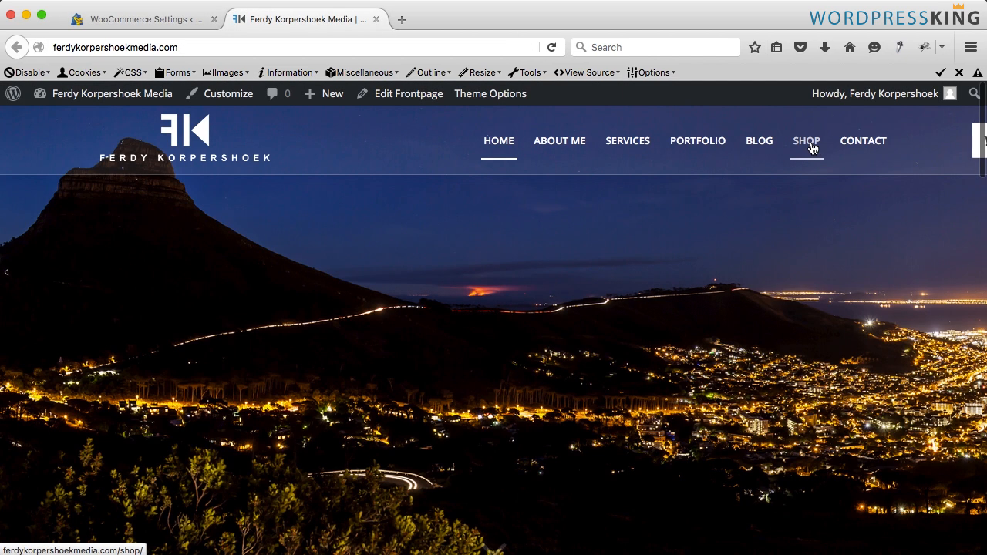
pyautogui.click(808, 150)
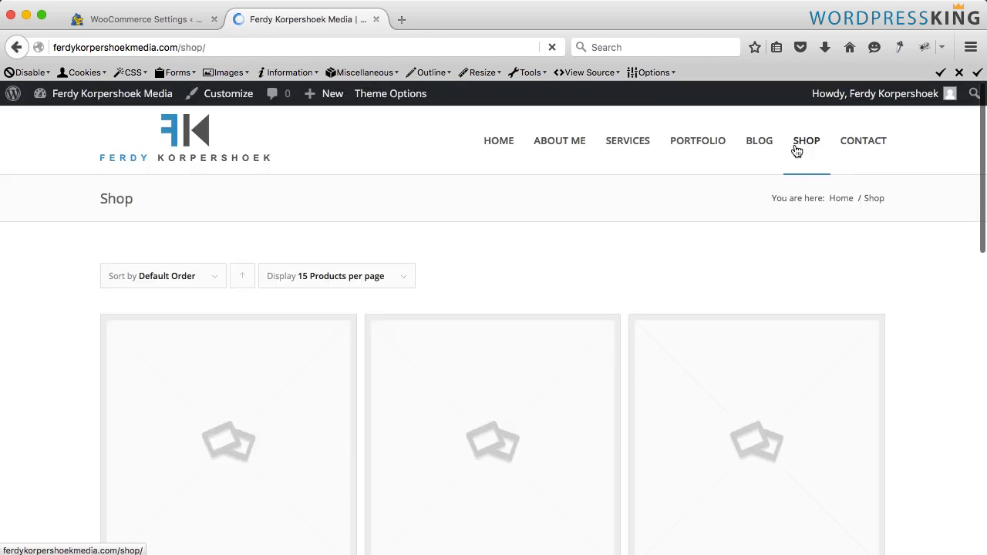
pyautogui.scroll(-2, 494, 220)
pyautogui.scroll(-4, 494, 223)
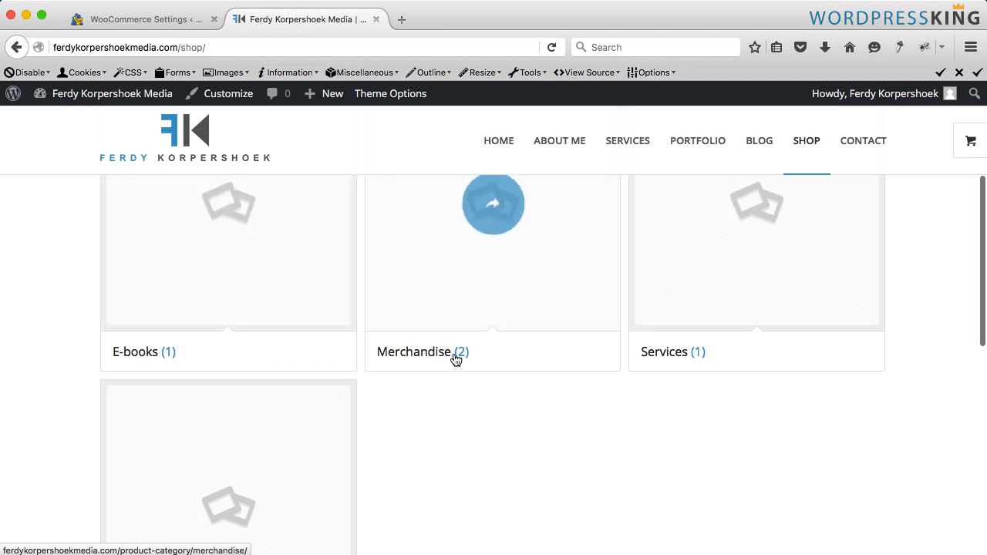
# - Open the Merchandise category and browse its product images
pyautogui.click(465, 311)
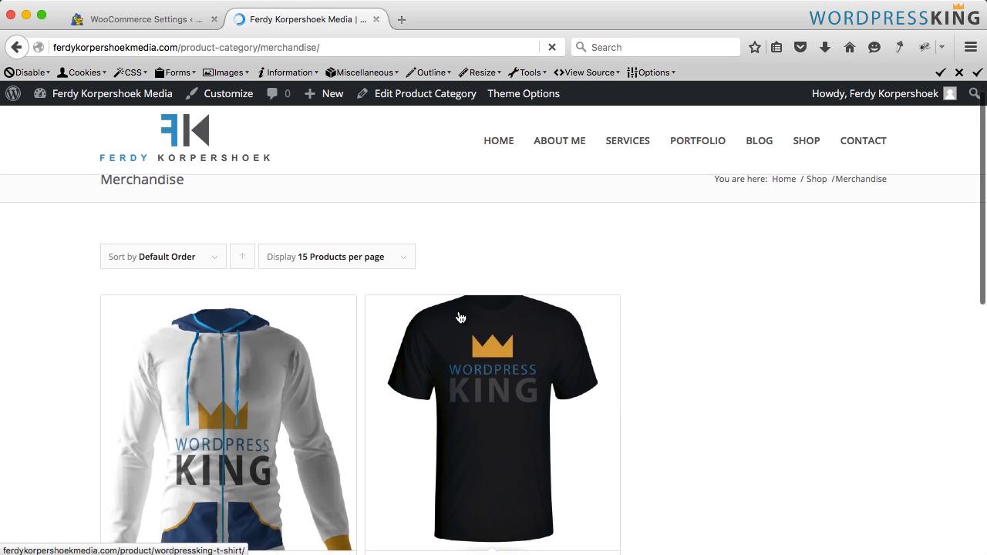
pyautogui.scroll(-2, 458, 316)
pyautogui.scroll(-2, 150, 360)
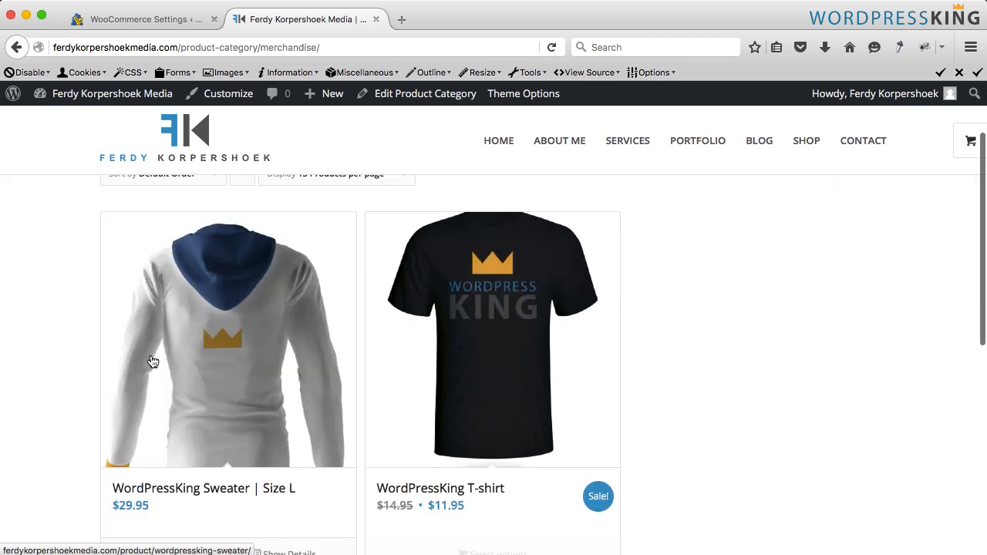
pyautogui.scroll(4, 152, 361)
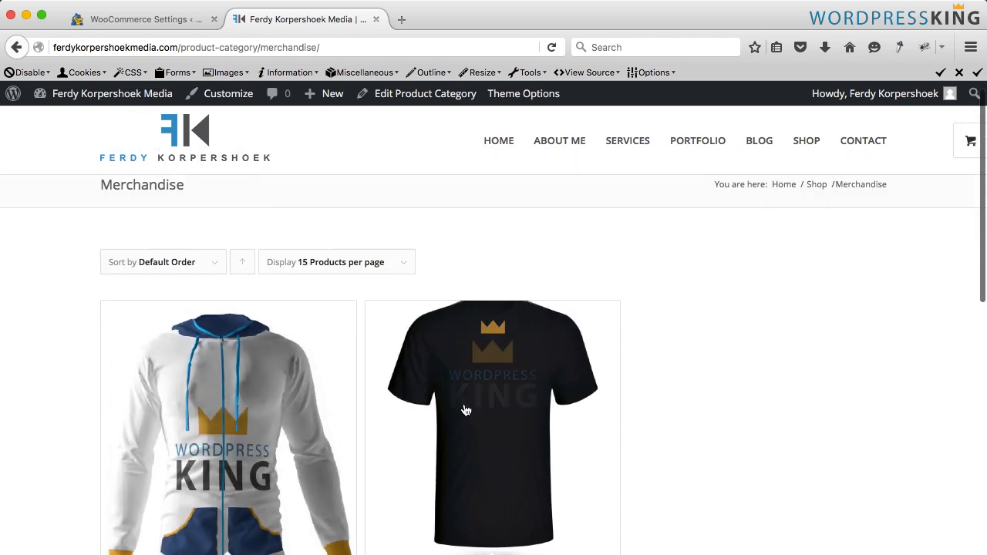
pyautogui.scroll(1, 352, 382)
pyautogui.scroll(-1, 352, 381)
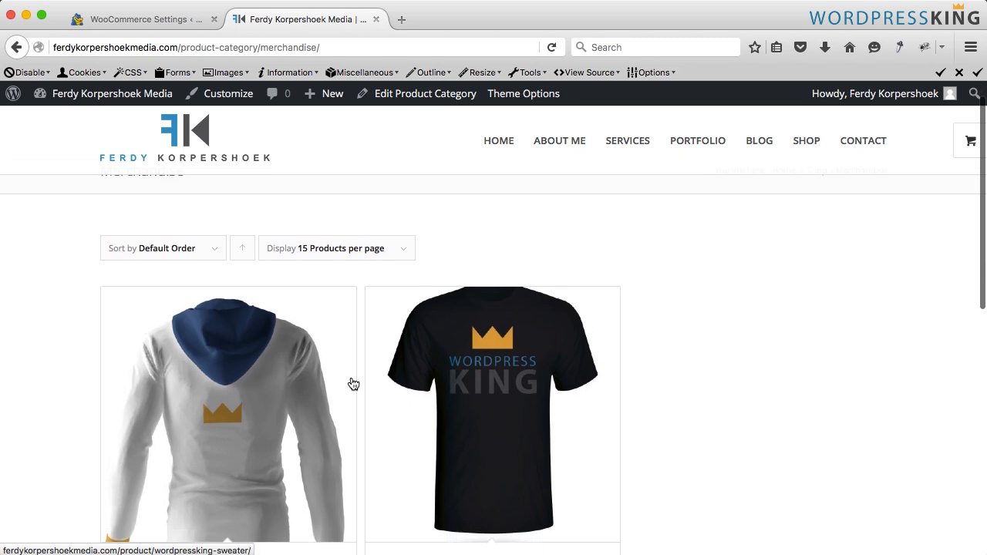
# - Return to the shop page, switch back to the admin tab and open the product categories list
pyautogui.scroll(1, 353, 381)
pyautogui.click(16, 47)
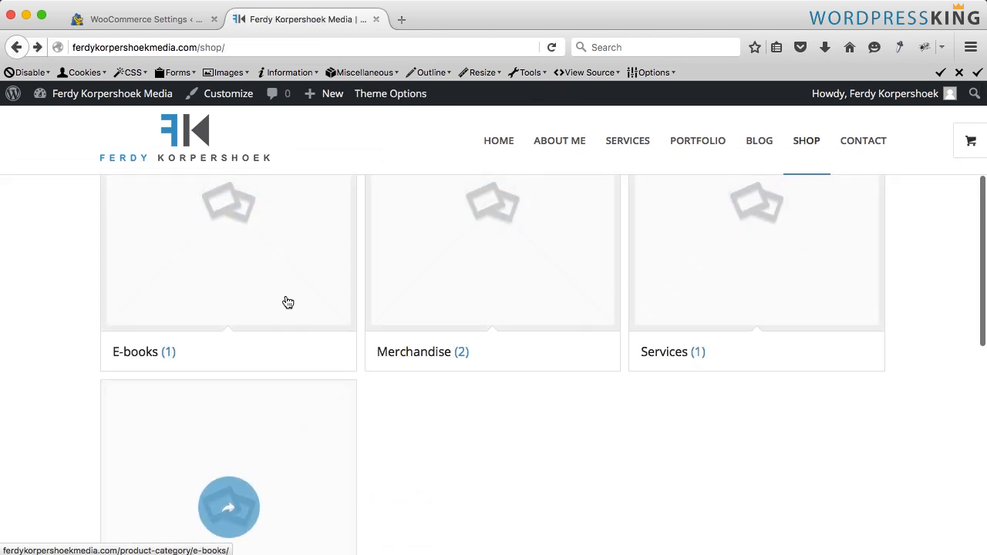
pyautogui.click(177, 21)
pyautogui.scroll(-3, 46, 309)
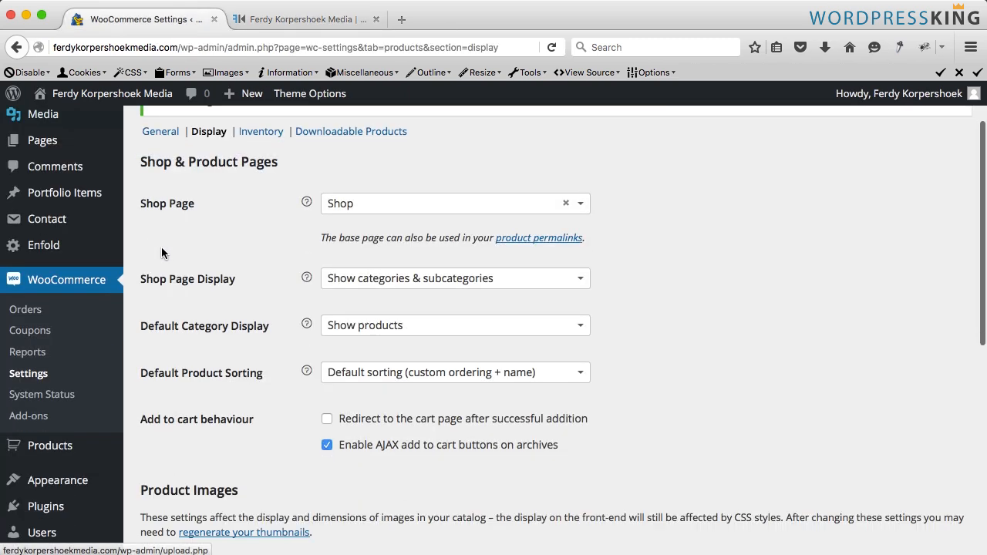
pyautogui.moveTo(65, 396)
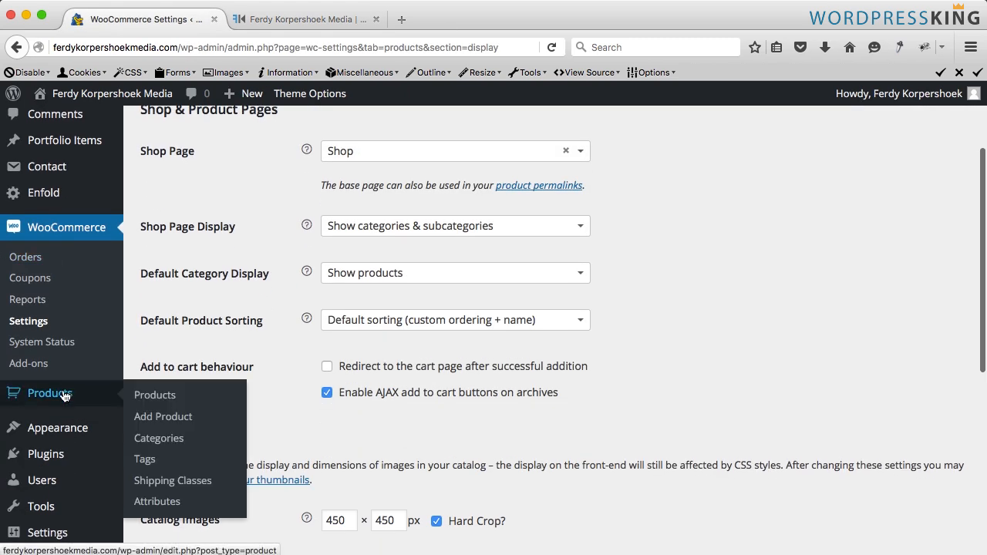
pyautogui.click(159, 440)
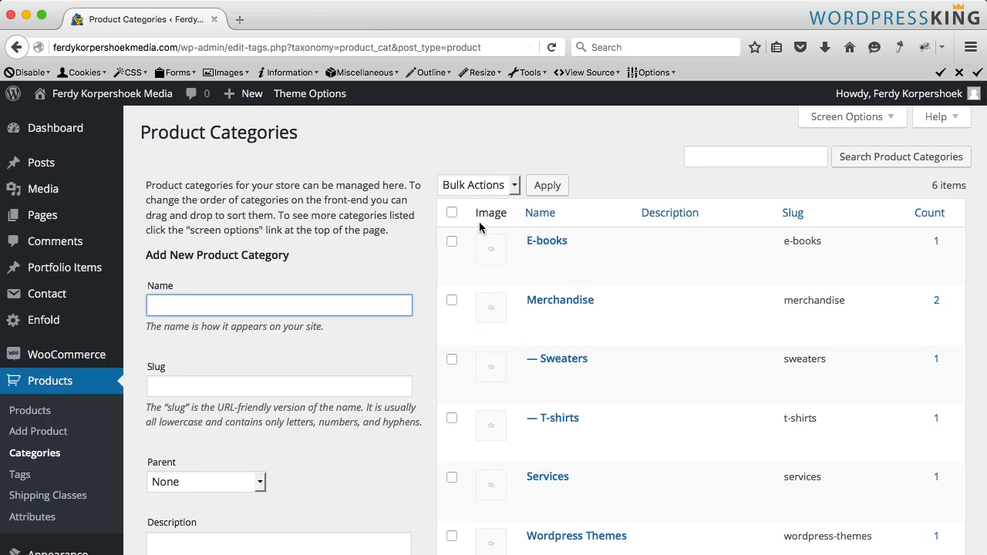
# - Open the E-books, Merchandise, Sweaters, T-shirts and Wordpress Themes category edit pages in separate tabs
pyautogui.scroll(-2, 479, 227)
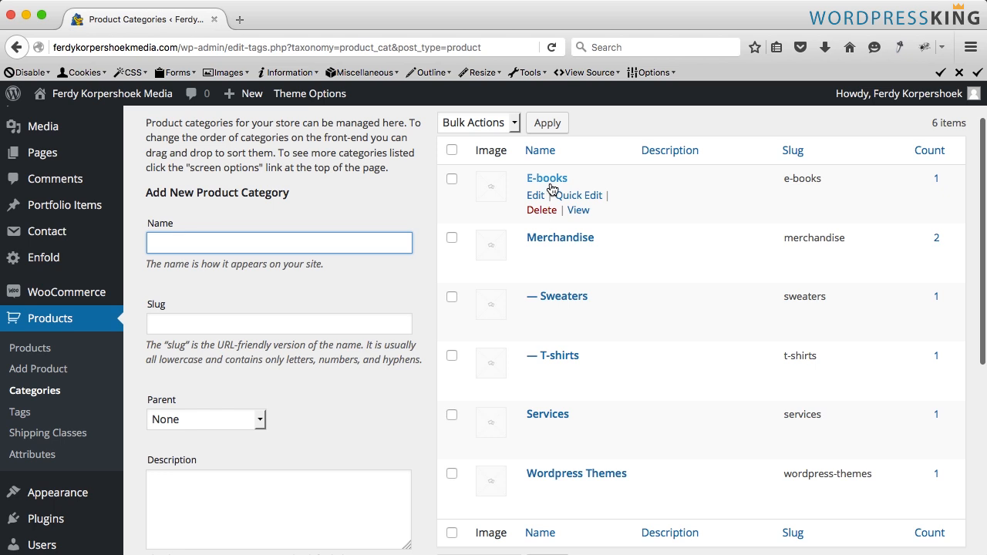
pyautogui.middleClick(549, 182)
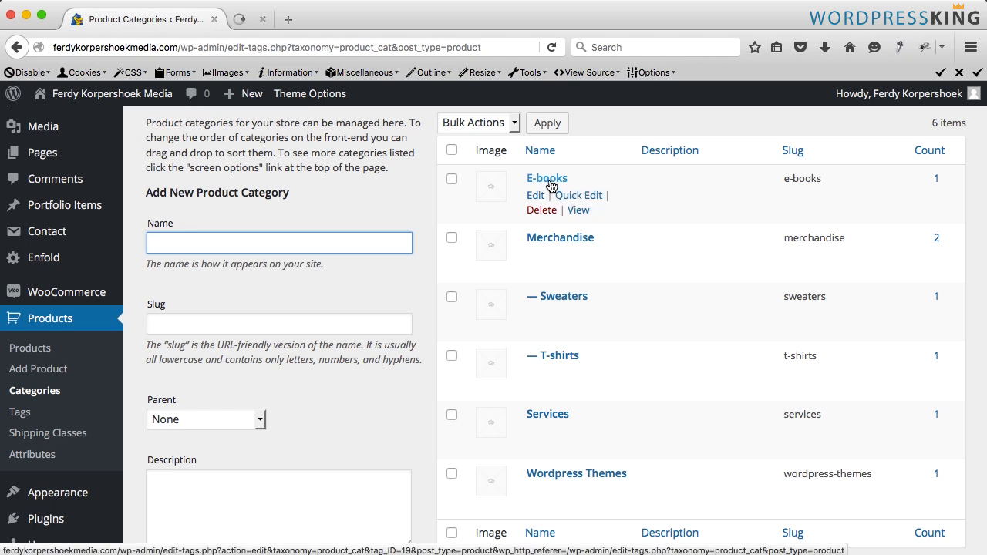
pyautogui.middleClick(552, 237)
pyautogui.middleClick(557, 299)
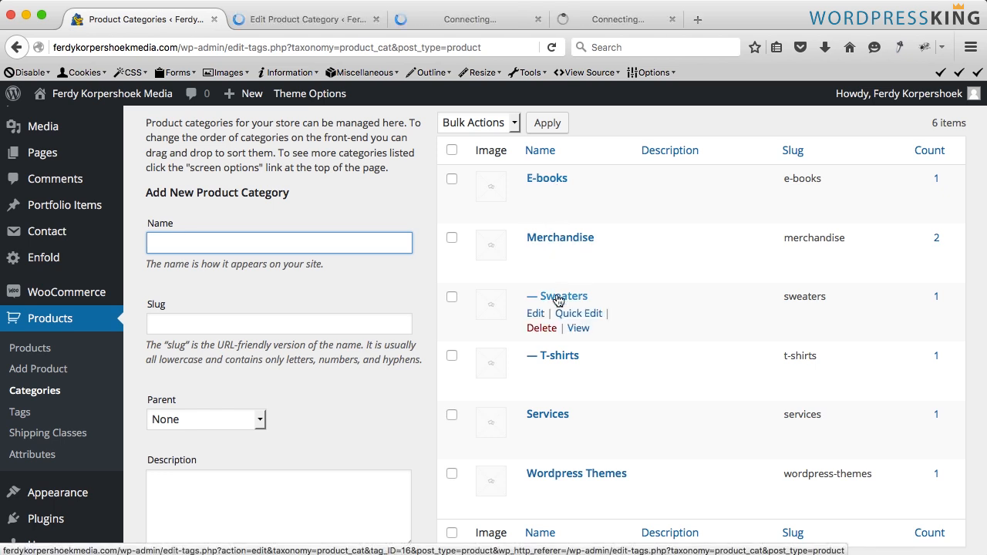
pyautogui.middleClick(561, 359)
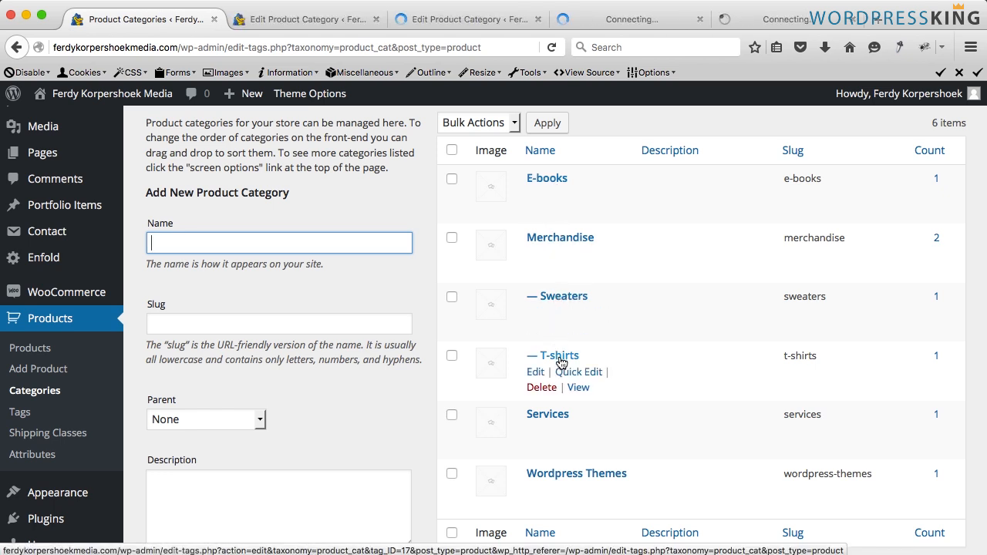
pyautogui.middleClick(555, 475)
pyautogui.hotkey('ctrl', 'Tab')
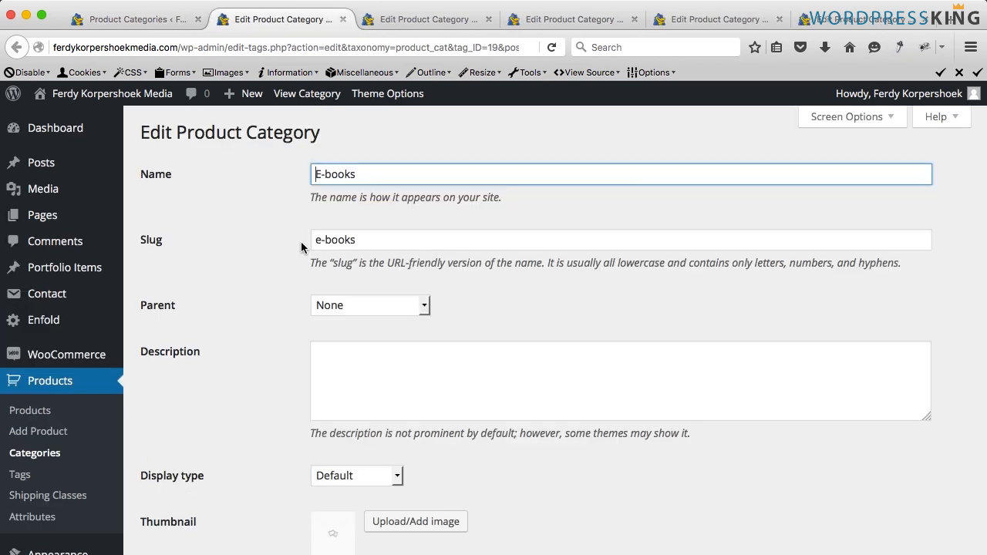
# - Set the E-books category thumbnail to the How-to-make-a-website-E-book cover image from the media library
pyautogui.scroll(-5, 293, 243)
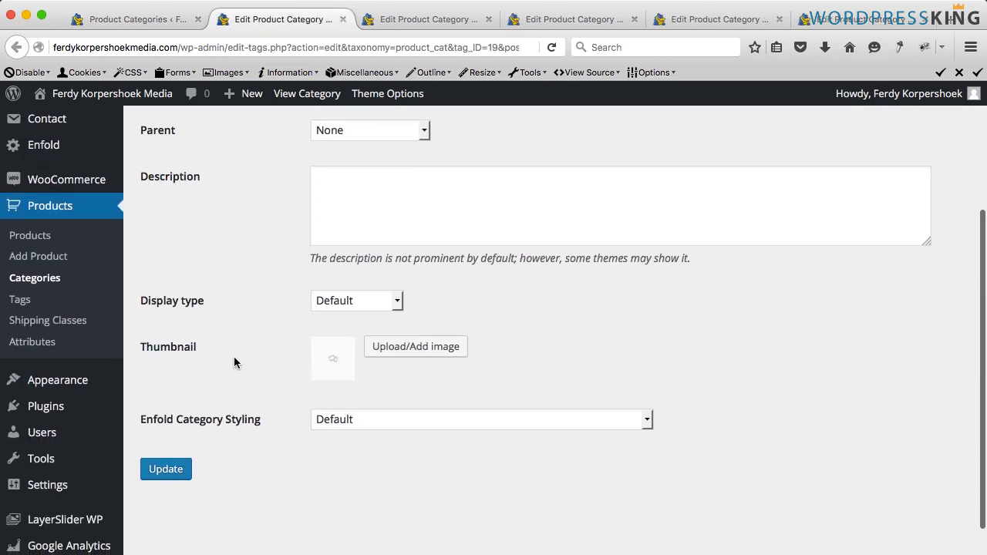
pyautogui.click(414, 348)
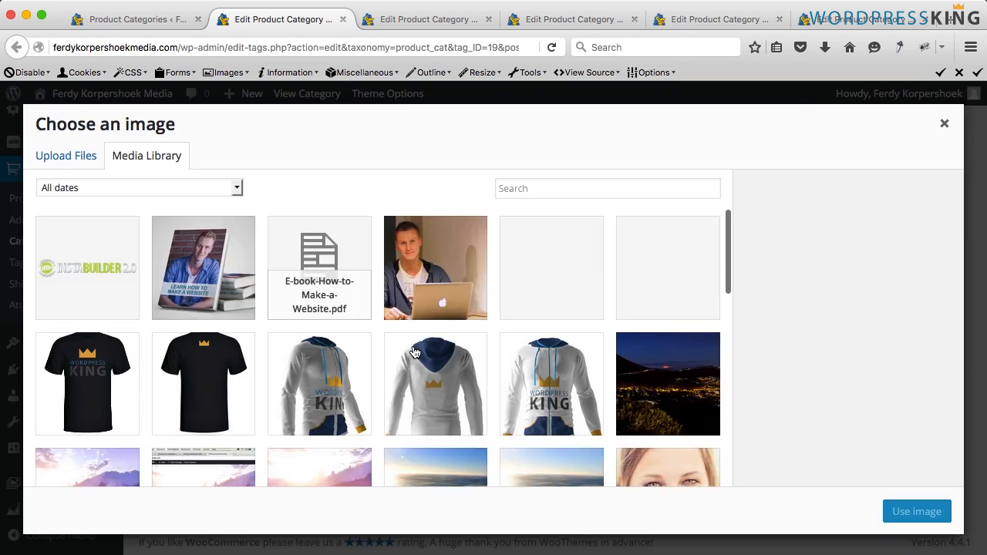
pyautogui.click(211, 265)
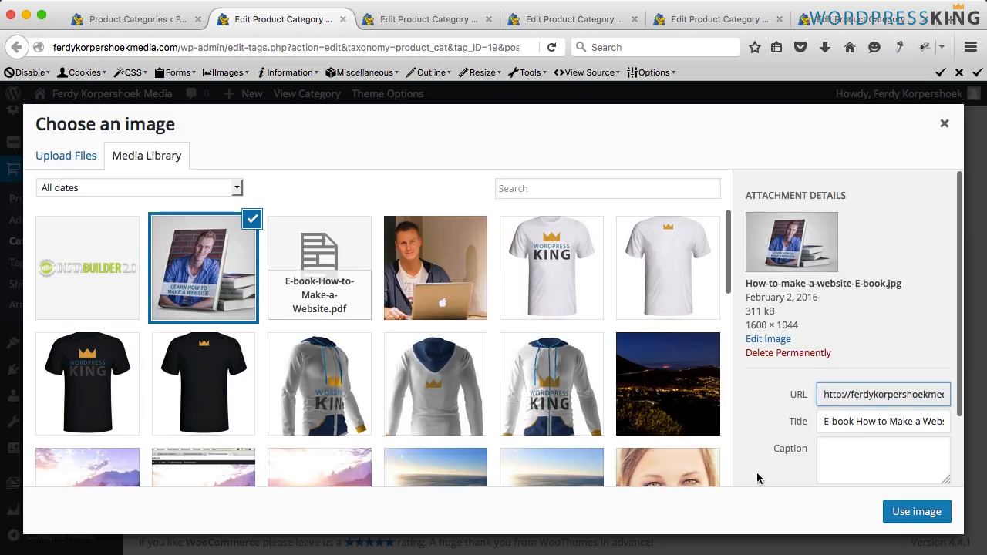
pyautogui.click(916, 511)
pyautogui.scroll(1, 462, 331)
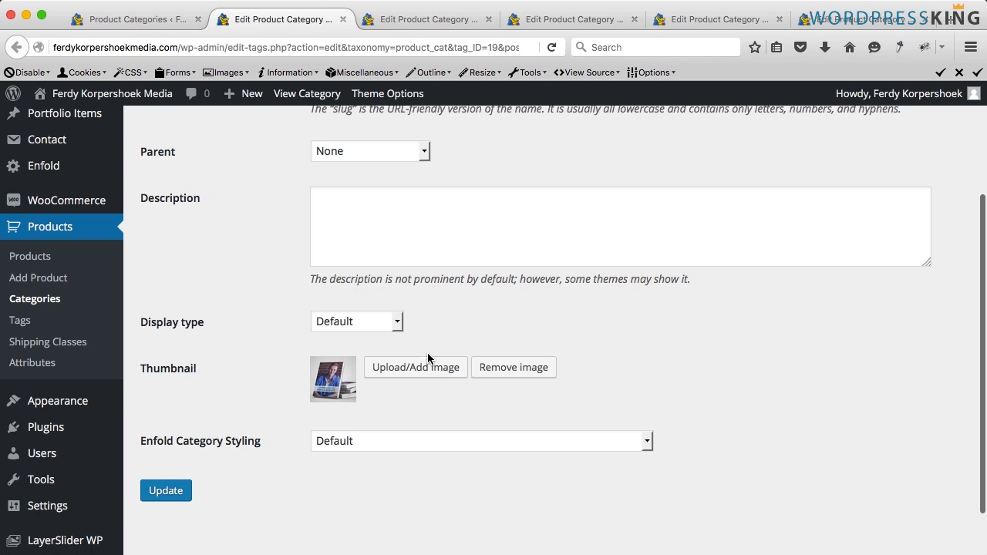
pyautogui.moveTo(388, 97)
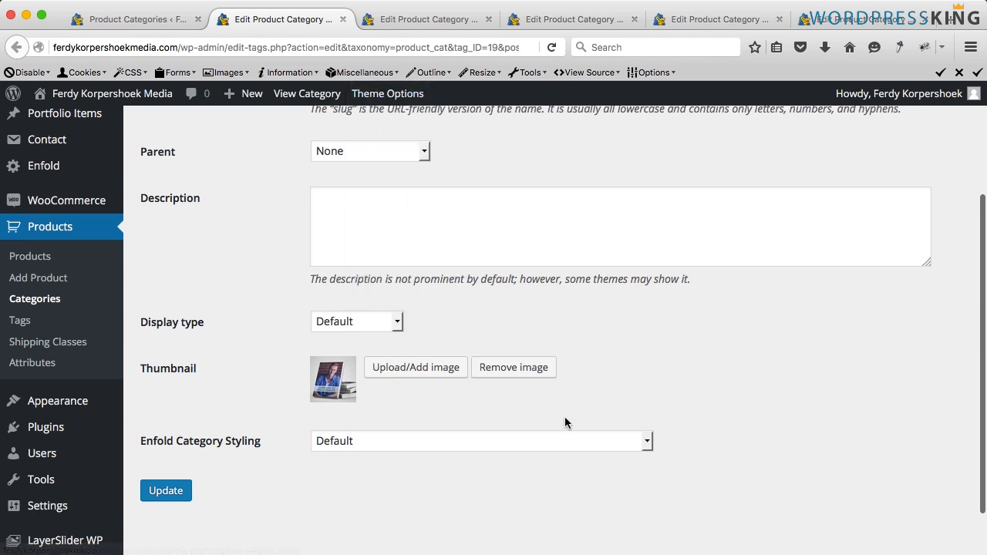
# - Set the Merchandise category thumbnail to the white WordPress King T-shirt image
pyautogui.hotkey('ctrl', 'Tab')
pyautogui.scroll(-5, 359, 374)
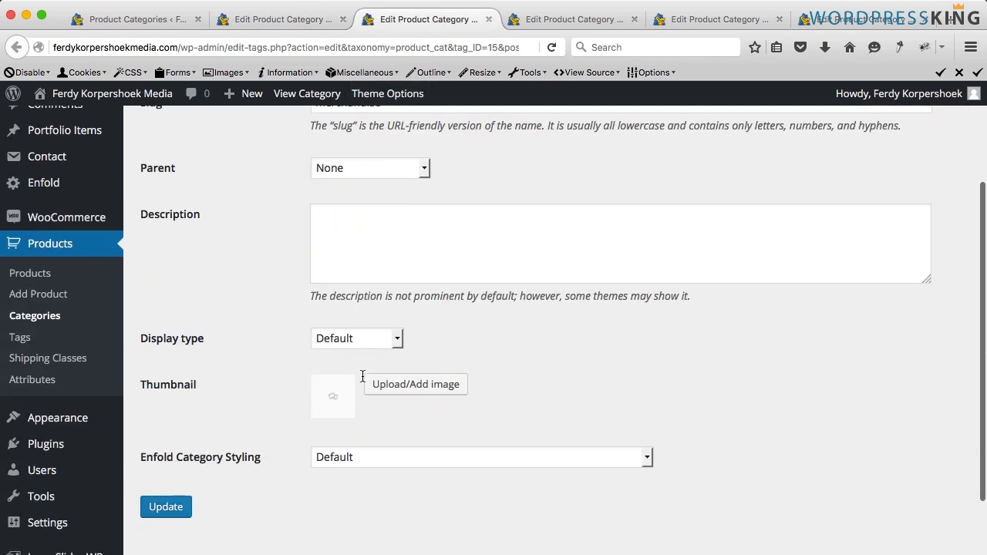
pyautogui.scroll(3, 402, 365)
pyautogui.scroll(-2, 403, 368)
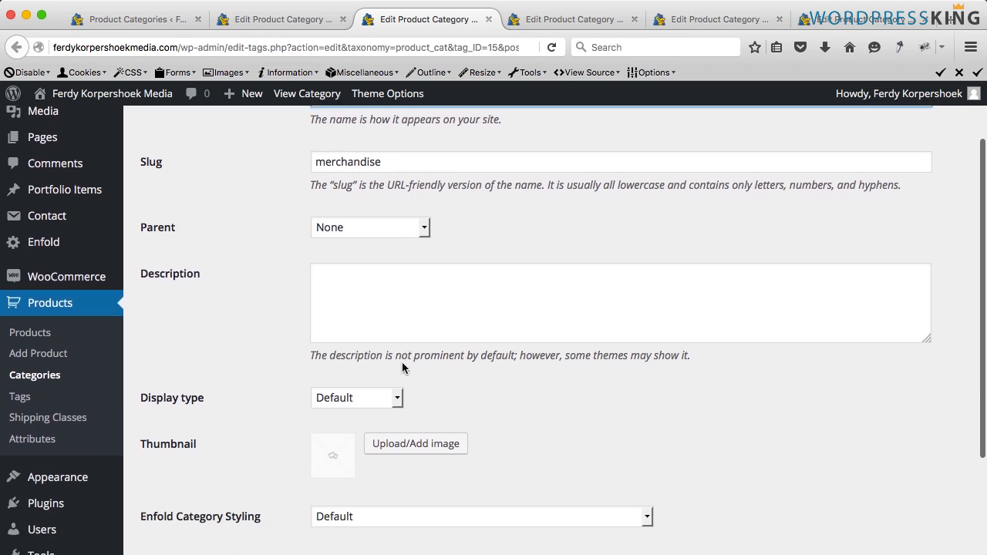
pyautogui.click(412, 444)
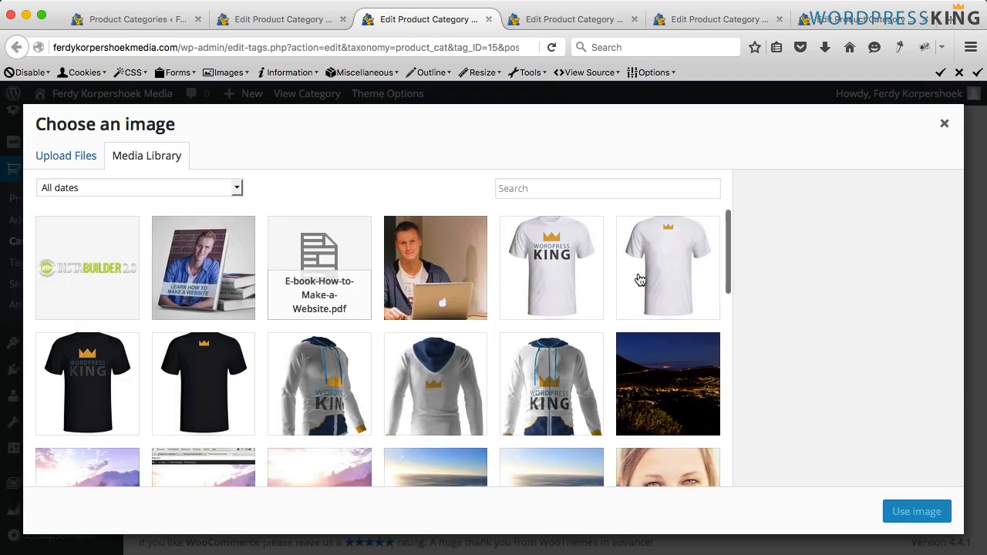
pyautogui.click(584, 282)
pyautogui.click(906, 517)
# - Set the Sweaters category thumbnail to the white WordPress King hoodie image
pyautogui.hotkey('ctrl', 'Tab')
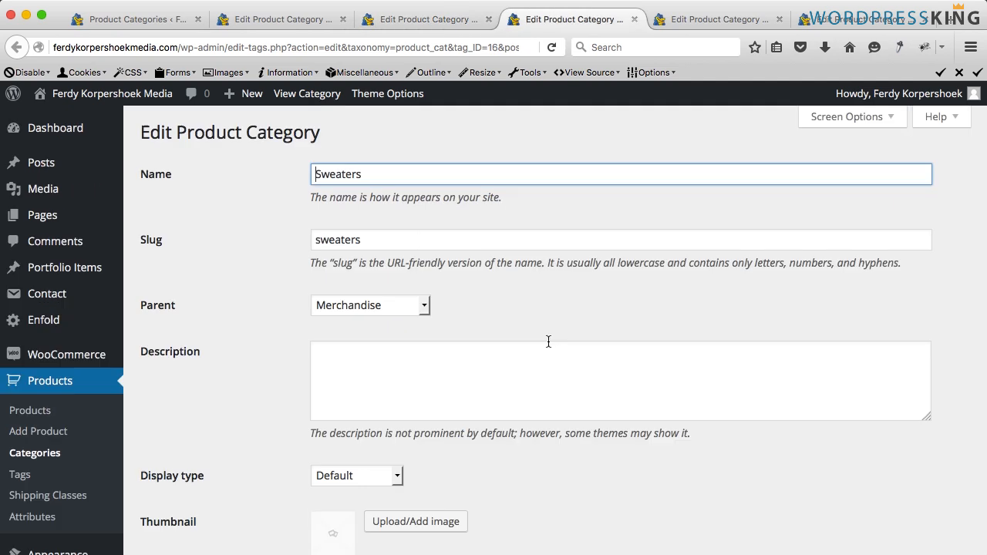
pyautogui.scroll(-5, 392, 302)
pyautogui.click(397, 350)
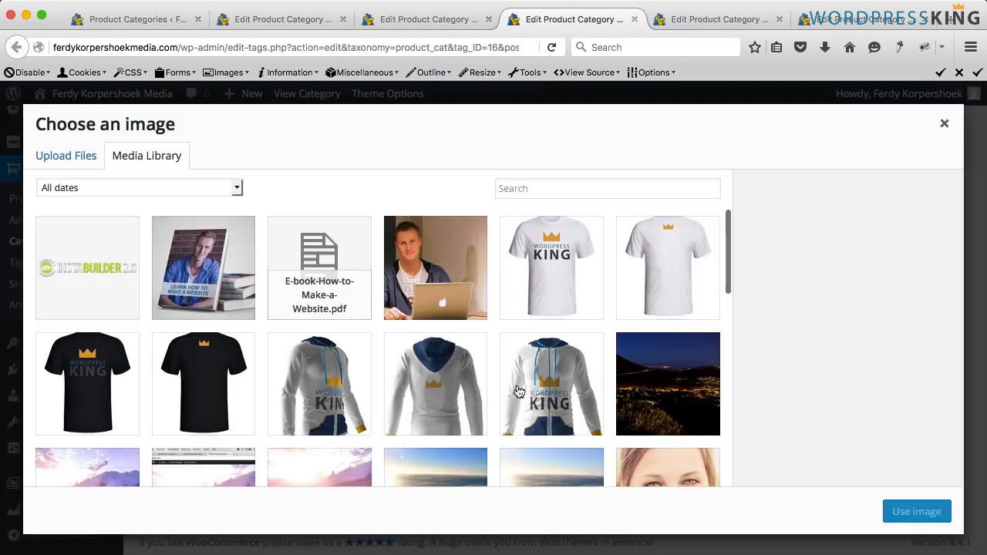
pyautogui.click(543, 391)
pyautogui.click(916, 511)
# - Set the T-shirts category thumbnail to the black WordPress King T-shirt image
pyautogui.hotkey('ctrl', 'Tab')
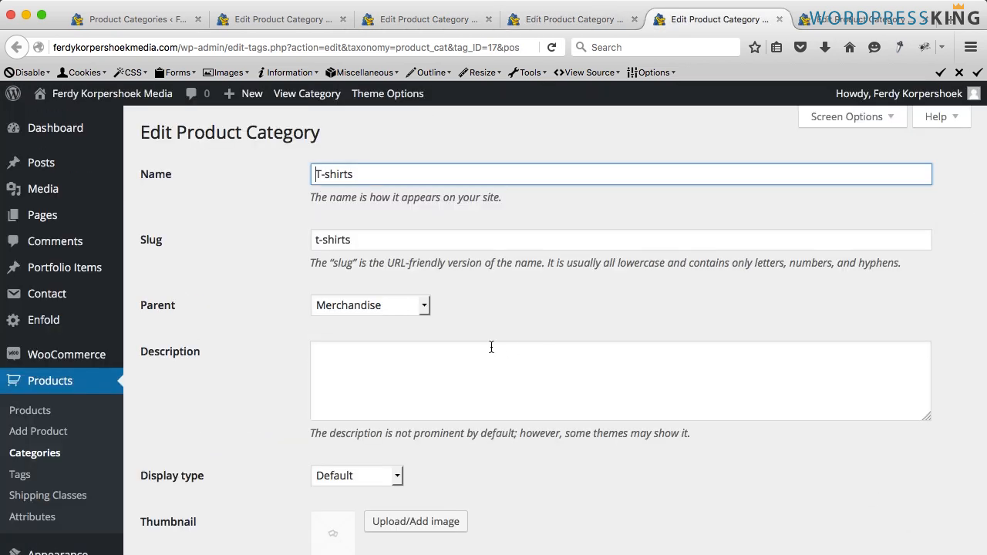
pyautogui.scroll(-5, 415, 316)
pyautogui.click(404, 321)
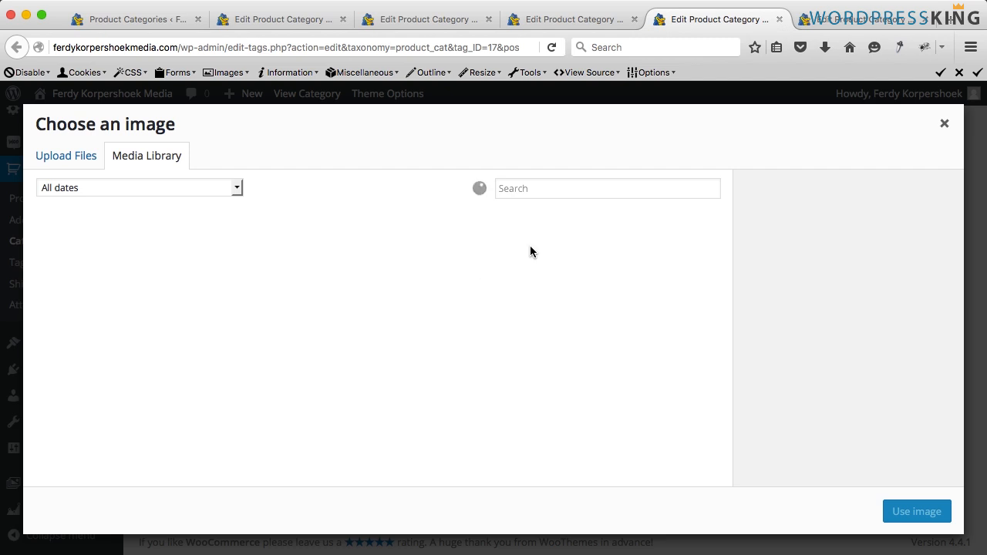
pyautogui.click(88, 380)
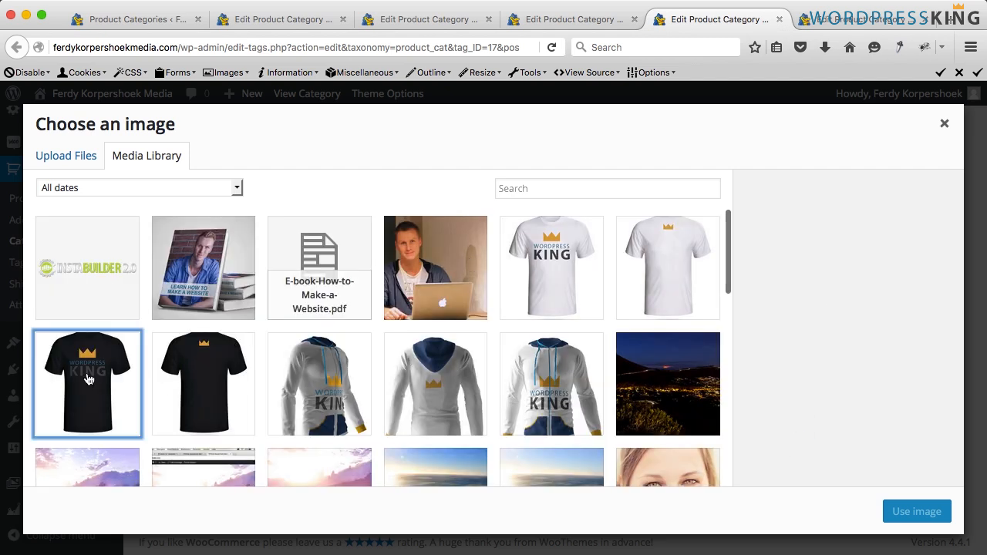
pyautogui.click(921, 516)
# - Set the Wordpress Themes category thumbnail to the Insta-Builder-for-Wordpress image and update the category
pyautogui.hotkey('ctrl', 'Tab')
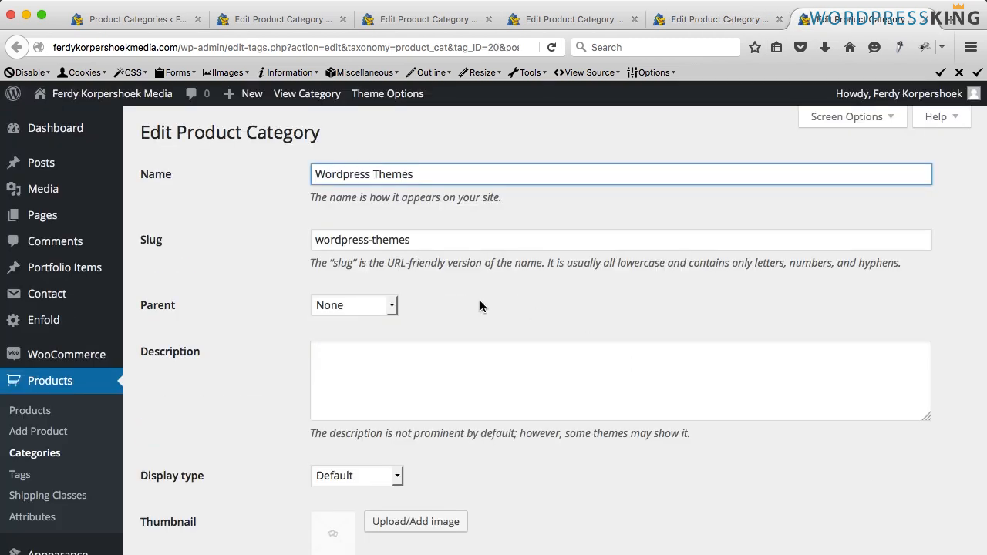
pyautogui.scroll(-5, 398, 328)
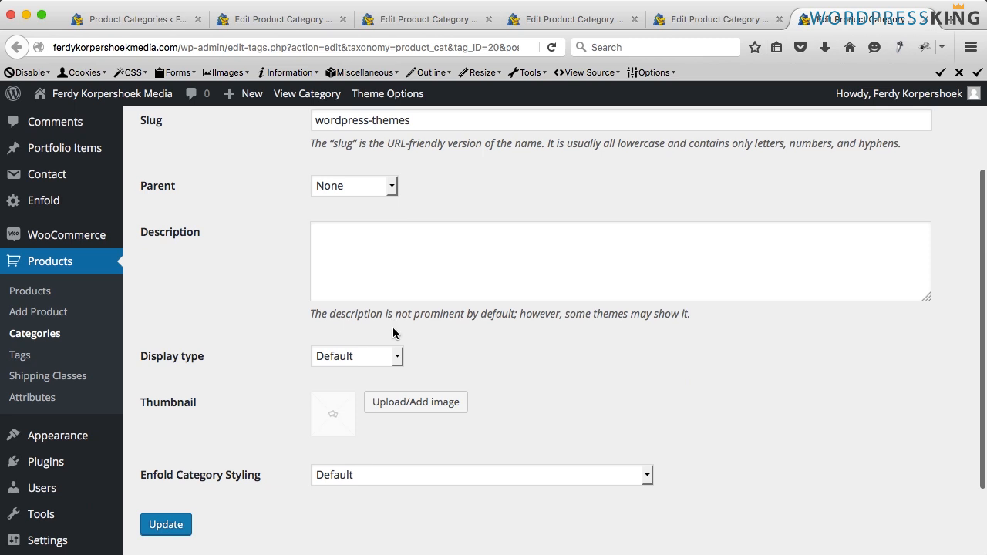
pyautogui.click(409, 368)
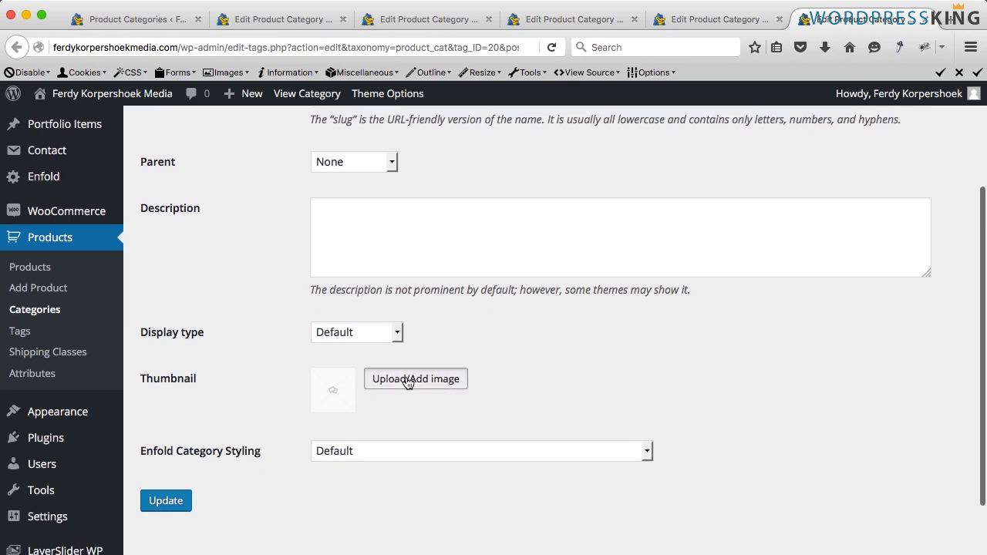
pyautogui.click(105, 269)
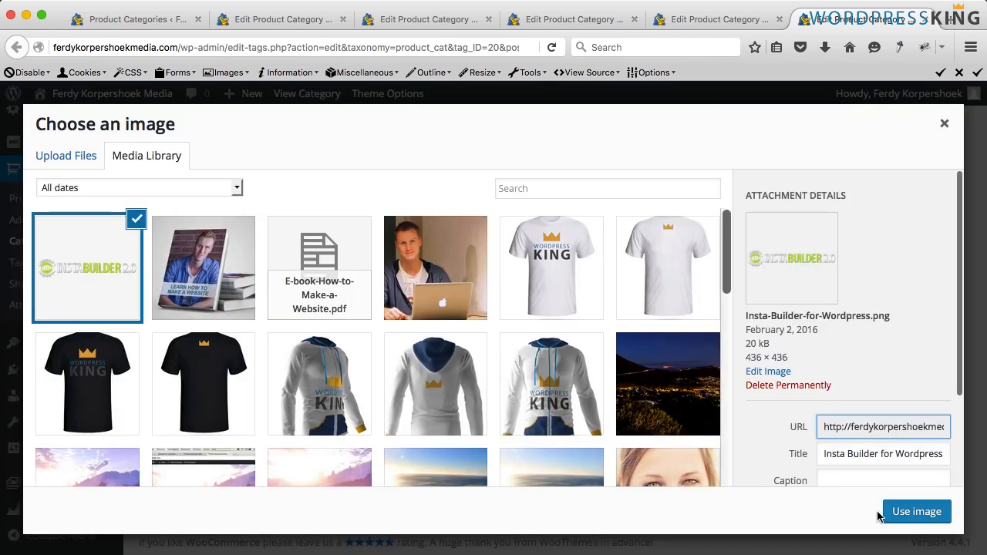
pyautogui.click(904, 512)
pyautogui.click(168, 502)
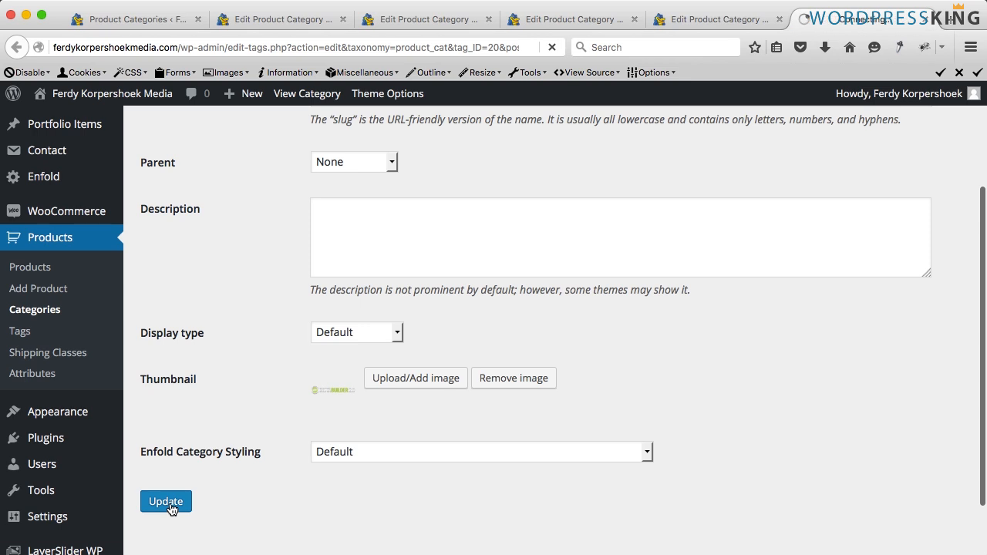
# - Update the E-books, Merchandise, Sweaters and T-shirts categories to save their new thumbnails
pyautogui.hotkey('ctrl', 'Tab')
pyautogui.hotkey('ctrl', 'Tab')
pyautogui.click(168, 501)
pyautogui.hotkey('ctrl', 'Tab')
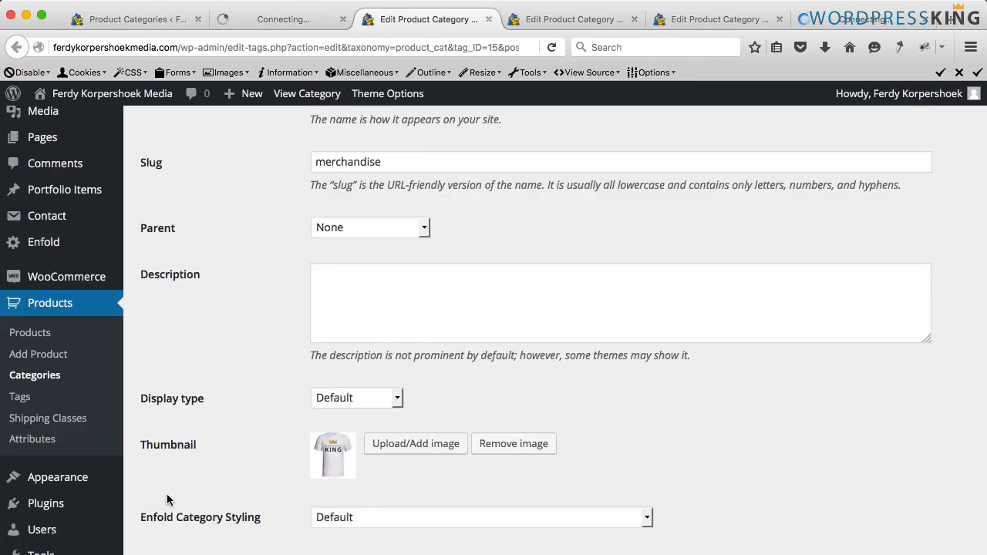
pyautogui.scroll(-4, 170, 505)
pyautogui.click(166, 442)
pyautogui.hotkey('ctrl', 'Tab')
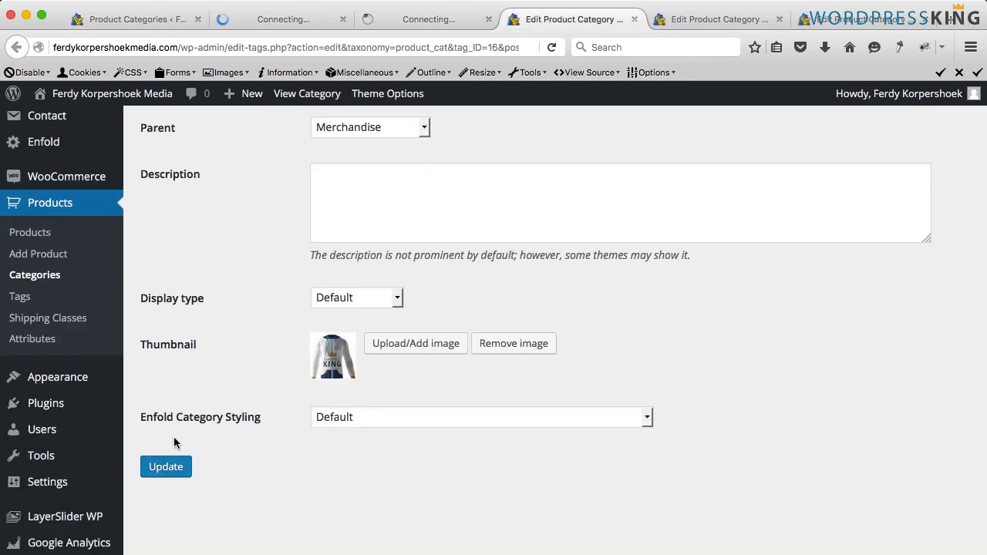
pyautogui.scroll(-2, 171, 439)
pyautogui.click(167, 441)
pyautogui.hotkey('ctrl', 'Tab')
pyautogui.click(163, 442)
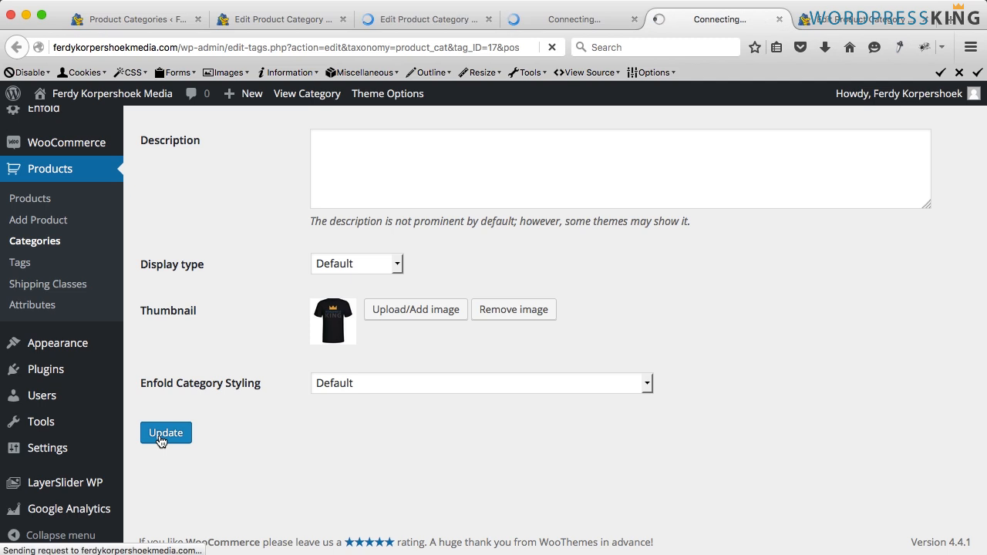
pyautogui.hotkey('ctrl', 'Tab')
pyautogui.scroll(-3, 165, 439)
pyautogui.click(166, 477)
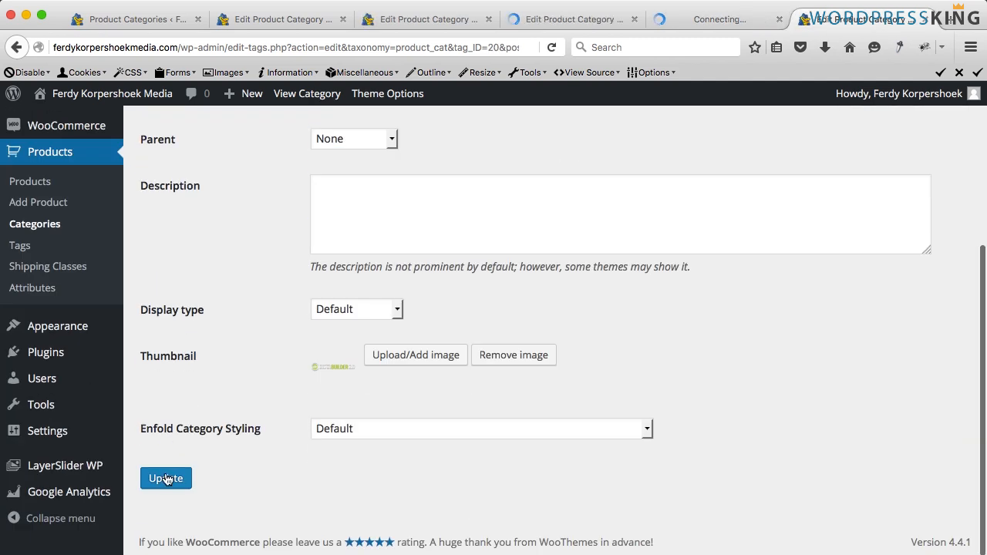
# - Visit the site's shop page to check the category thumbnails, then return to the categories list
pyautogui.click(137, 20)
pyautogui.moveTo(112, 94)
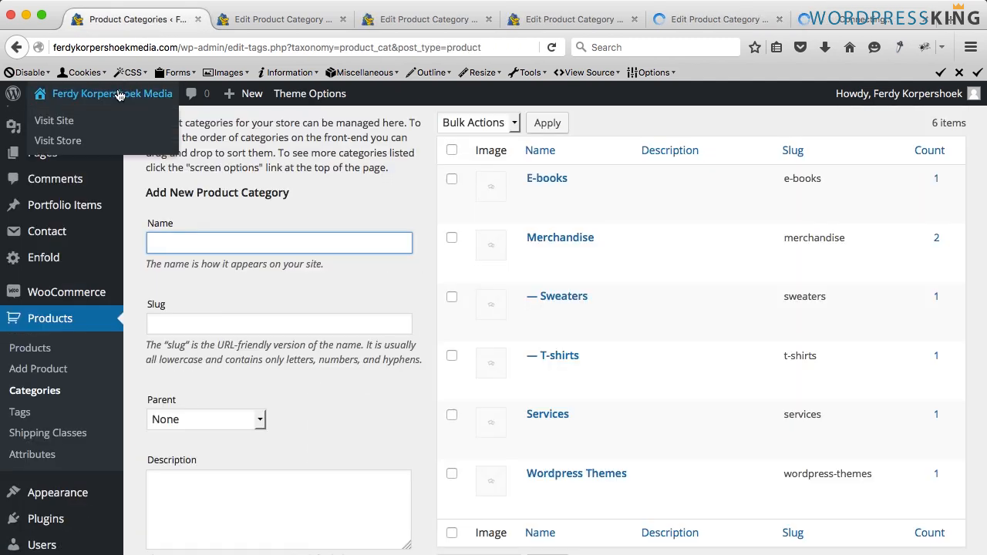
pyautogui.click(55, 123)
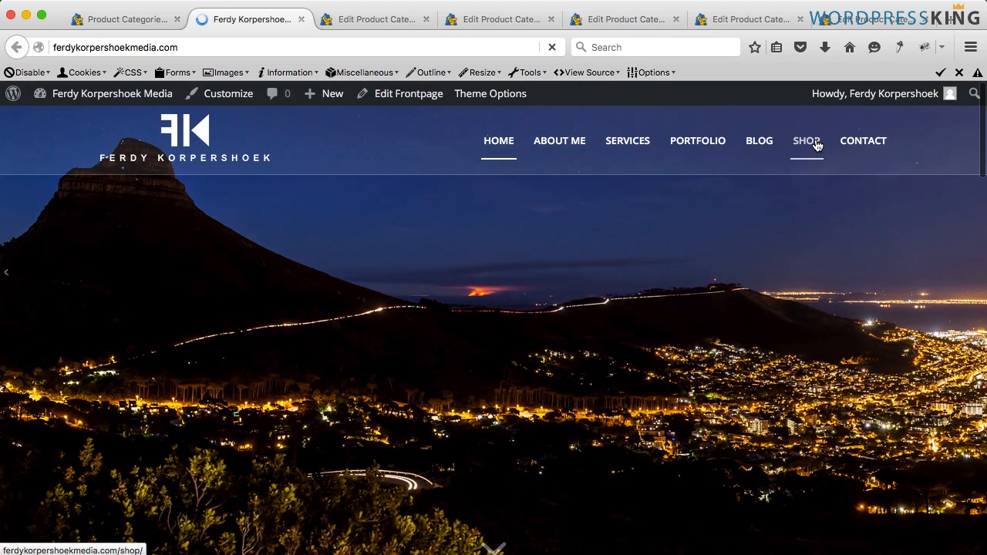
pyautogui.click(816, 146)
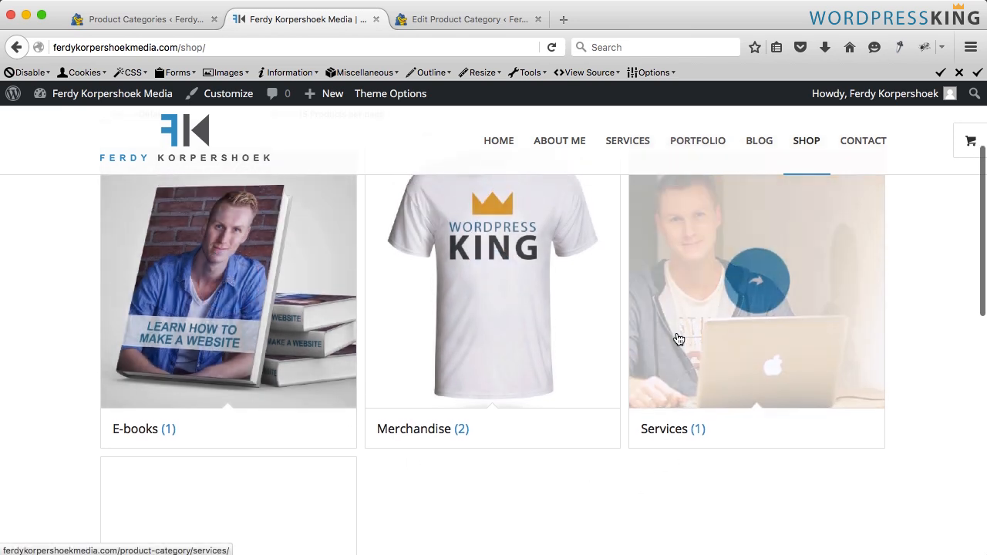
pyautogui.scroll(3, 678, 337)
pyautogui.click(154, 22)
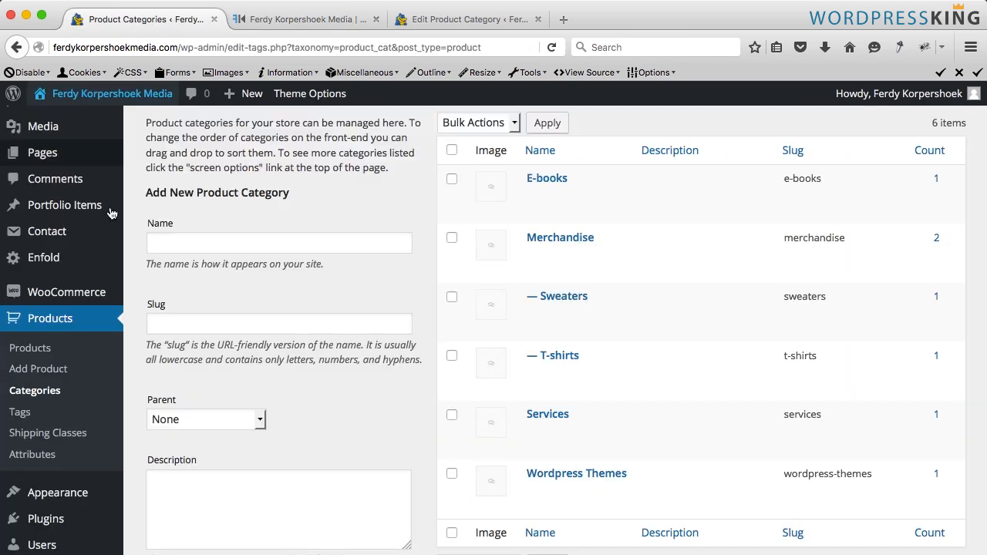
# - Set the WooCommerce shop page display to Show products and save the product display settings
pyautogui.moveTo(61, 292)
pyautogui.click(145, 360)
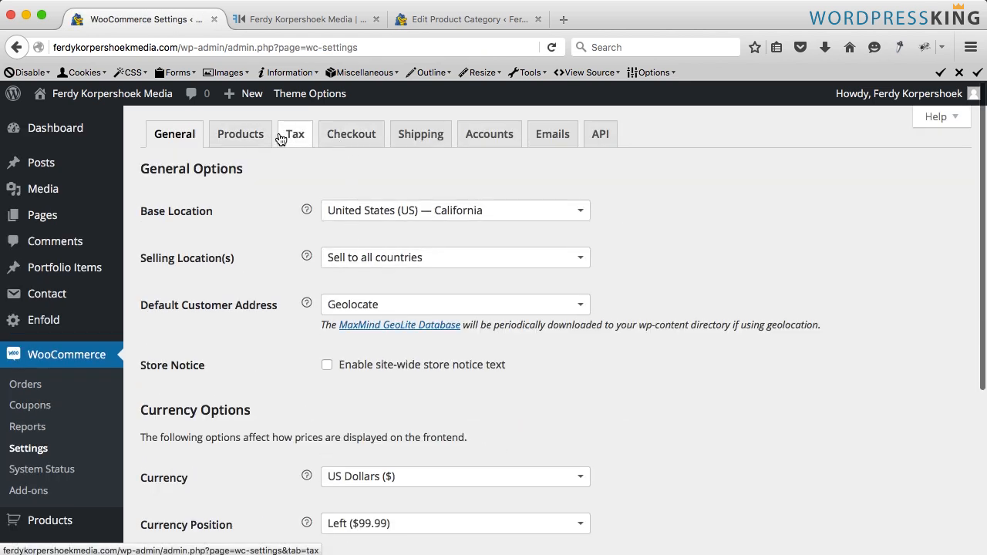
pyautogui.click(239, 138)
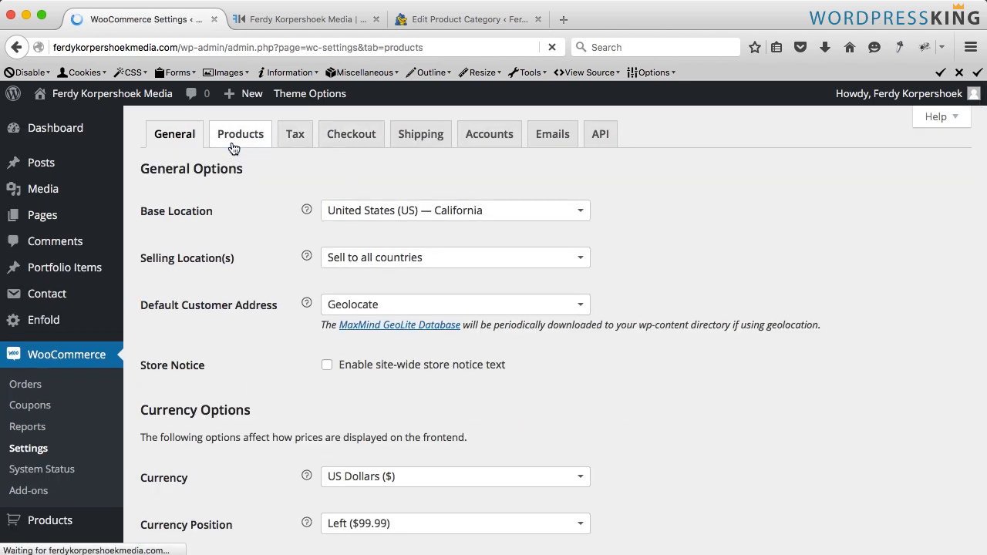
pyautogui.click(206, 164)
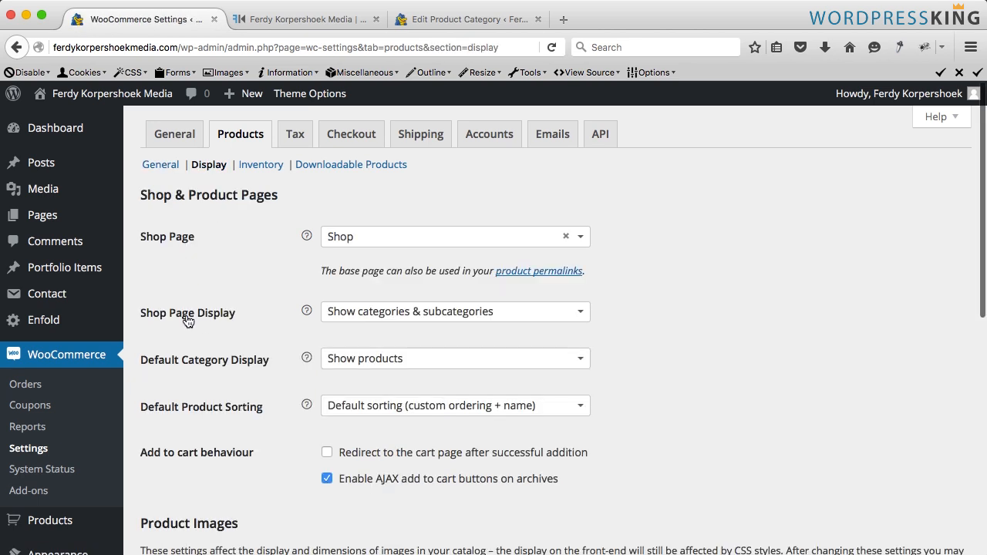
pyautogui.click(356, 316)
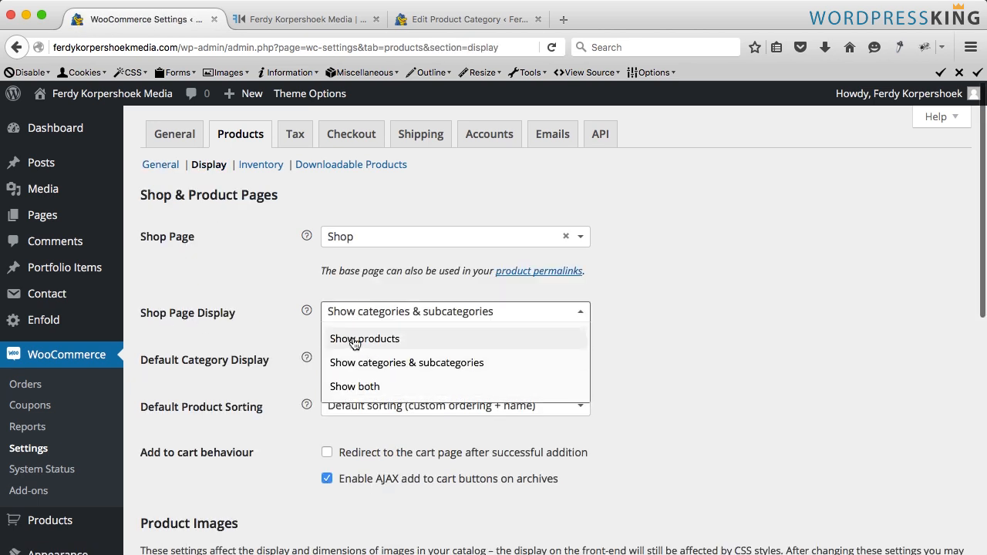
pyautogui.click(354, 339)
pyautogui.scroll(-10, 240, 300)
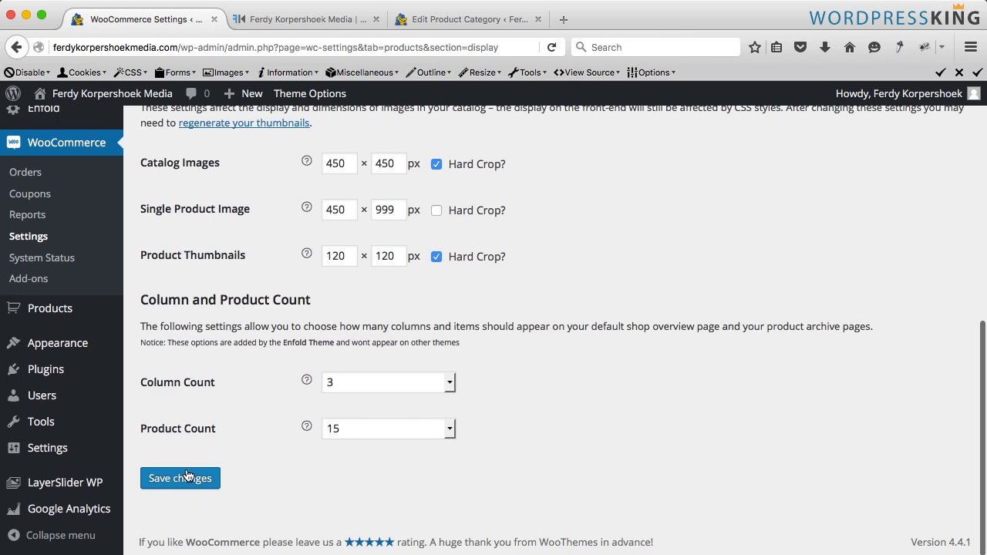
pyautogui.click(185, 477)
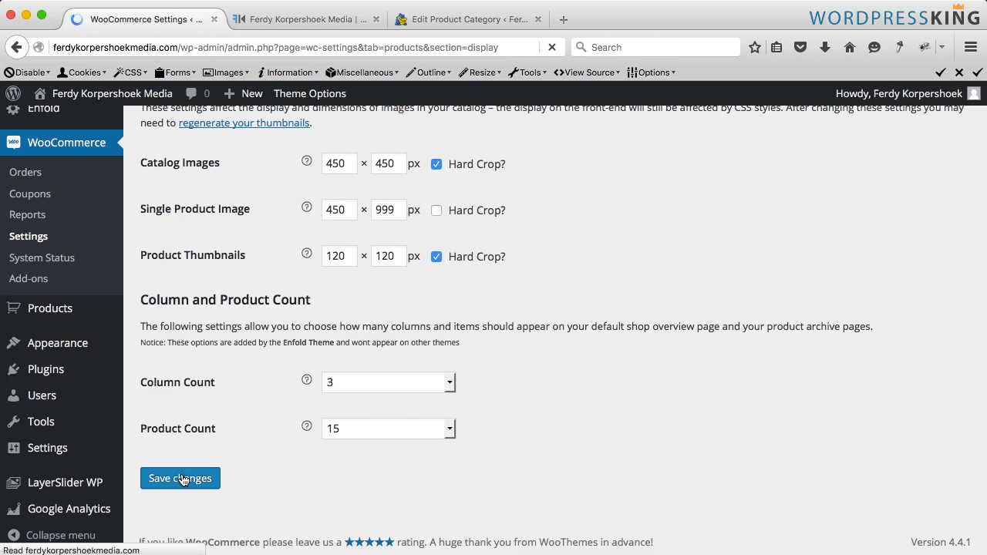
# - Close the category editing tab, reload the shop page and scroll through its product listing
pyautogui.click(293, 19)
pyautogui.press('super+r')
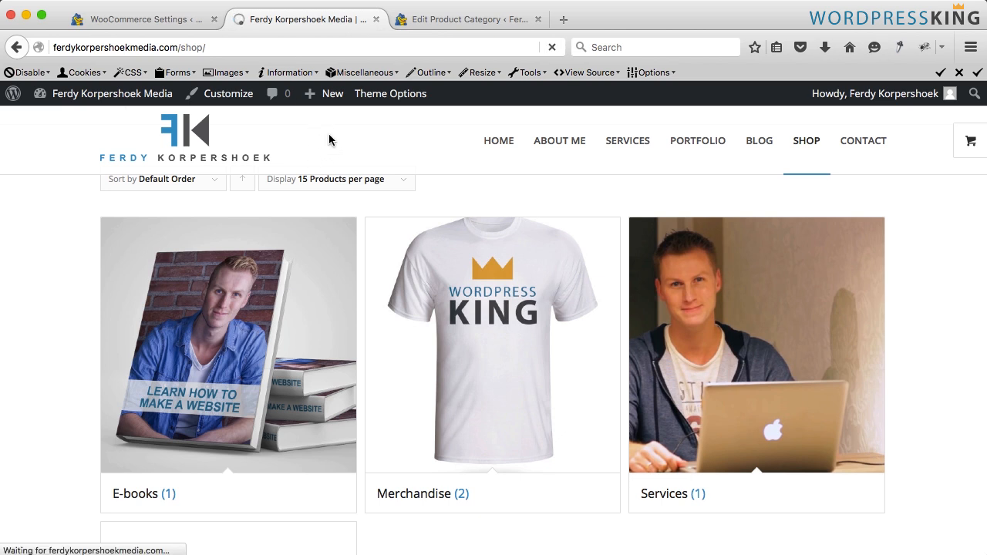
pyautogui.click(538, 20)
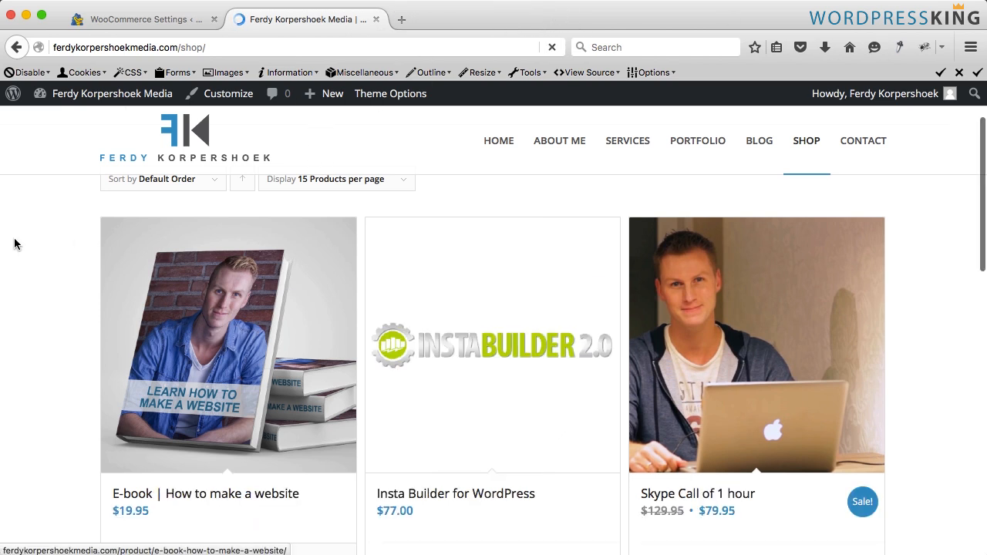
pyautogui.scroll(-2, 31, 241)
pyautogui.scroll(-2, 31, 241)
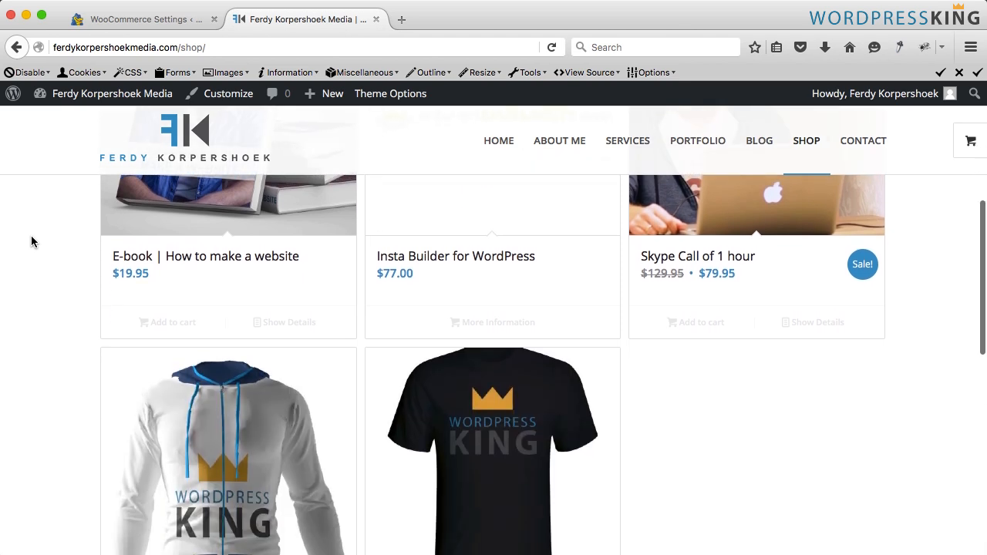
pyautogui.scroll(4, 31, 241)
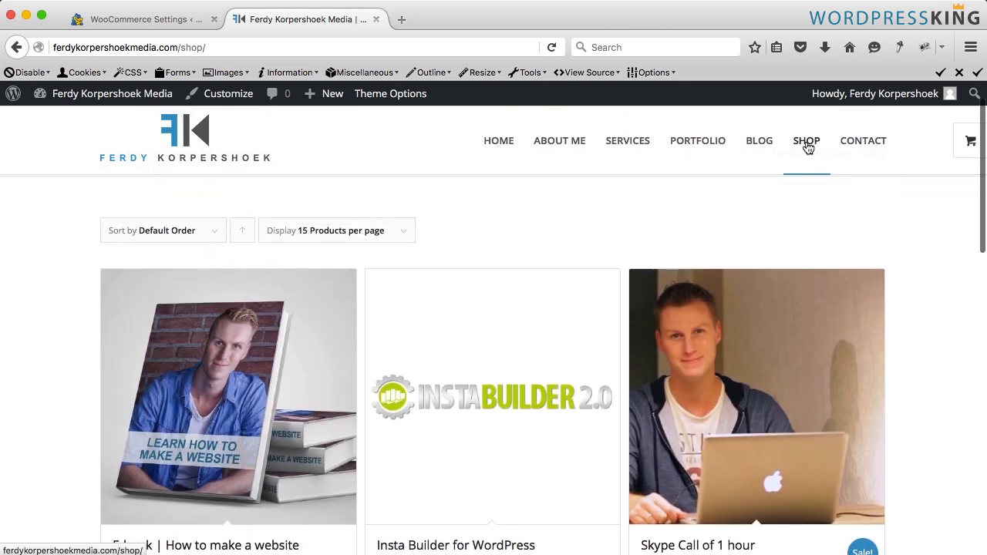
pyautogui.click(135, 21)
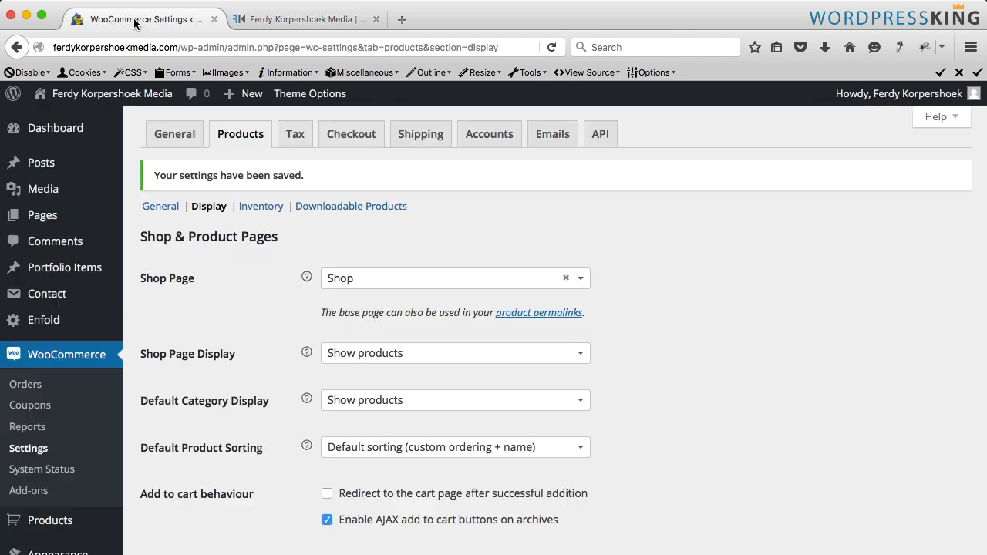
# - Add all product categories to the main menu
pyautogui.scroll(-5, 47, 251)
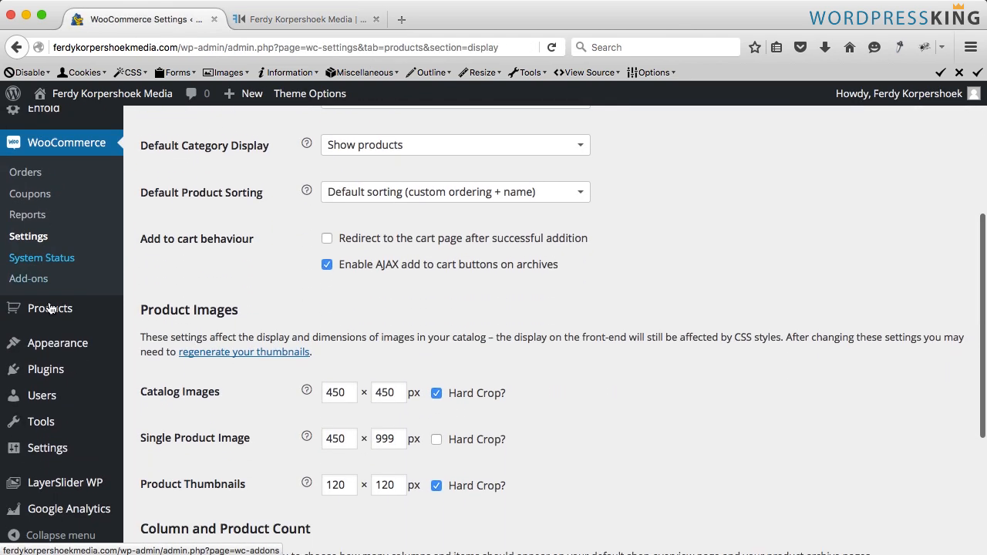
pyautogui.moveTo(63, 343)
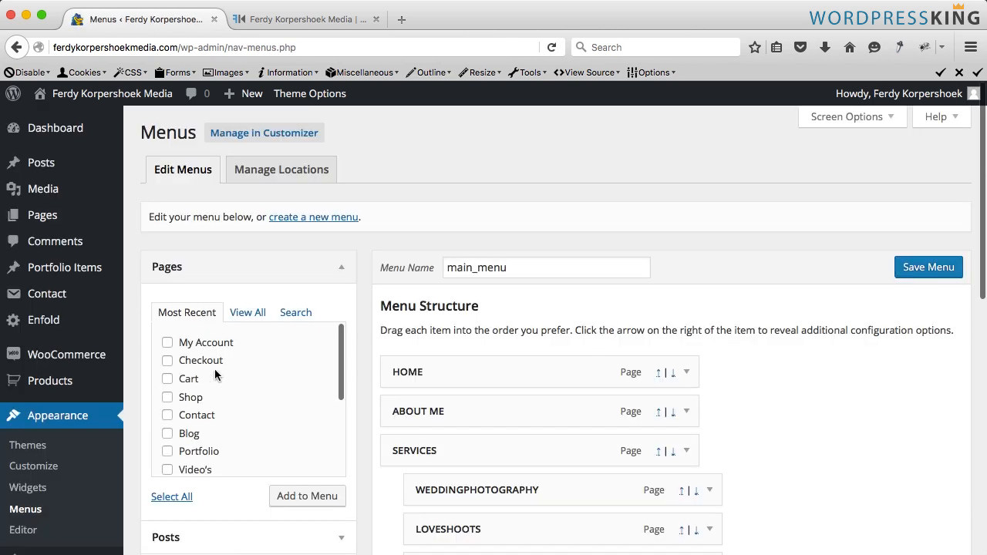
pyautogui.scroll(-10, 231, 355)
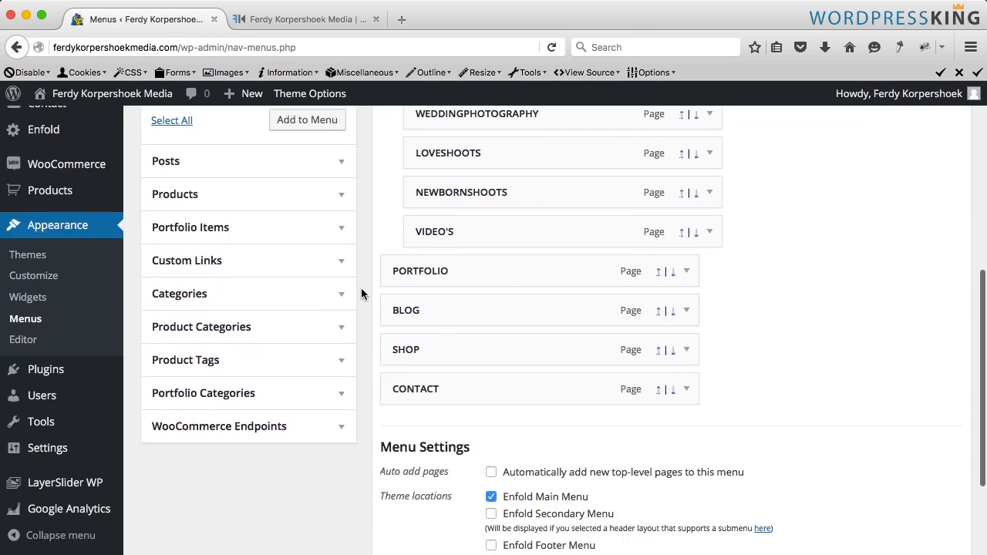
pyautogui.click(282, 335)
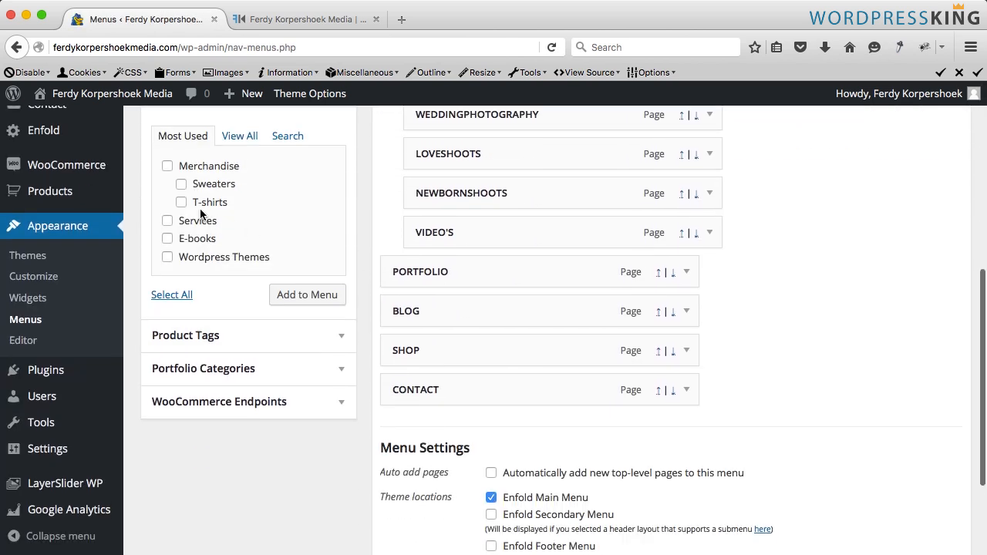
pyautogui.click(159, 298)
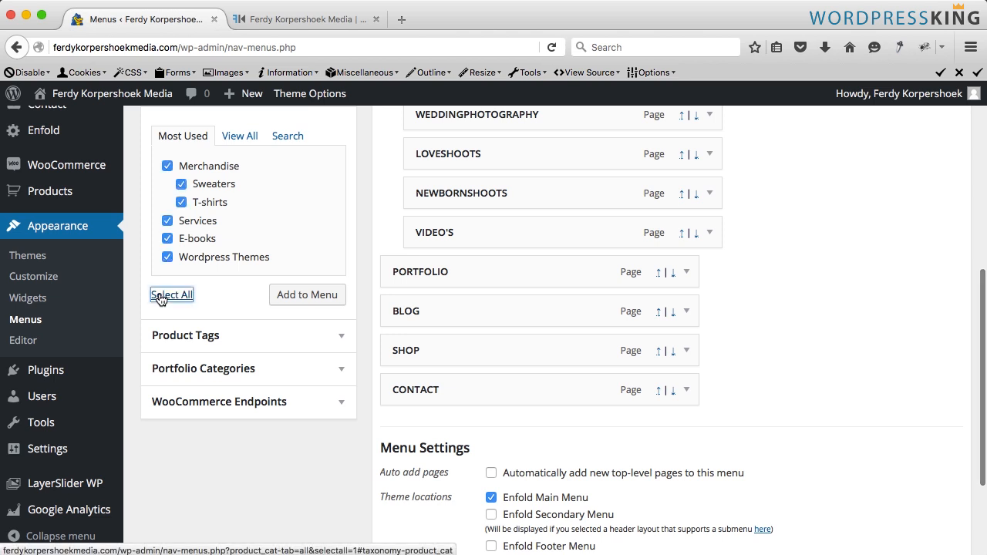
pyautogui.click(305, 299)
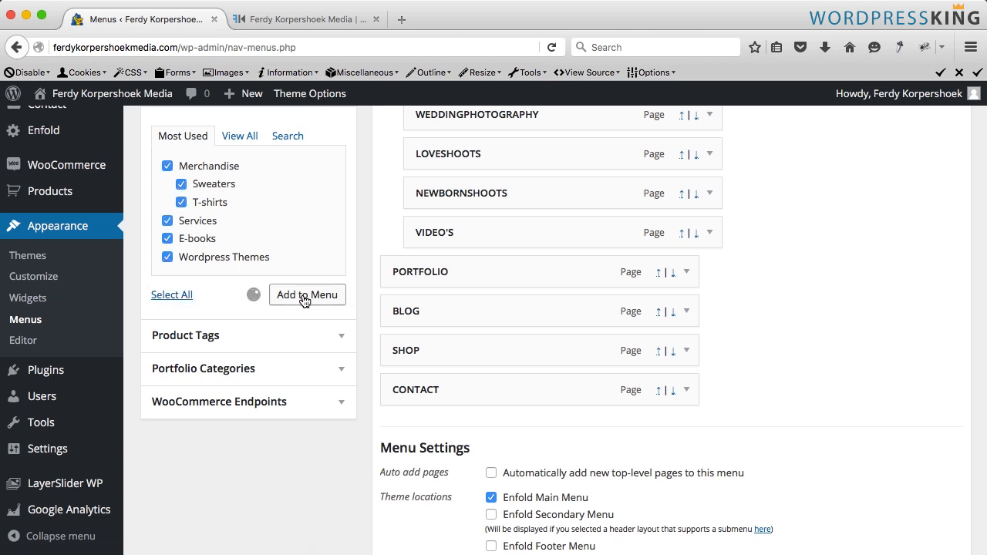
# - Nest Merchandise, Services, E-books and Wordpress Themes under SHOP, with Sweaters and T-shirts under Merchandise
pyautogui.scroll(-1, 531, 418)
pyautogui.scroll(-1, 531, 417)
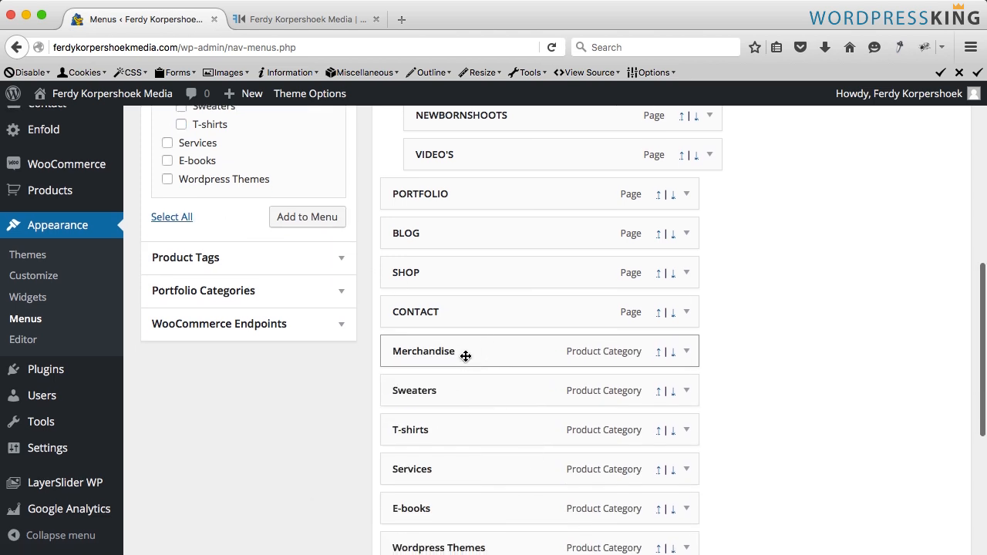
pyautogui.moveTo(466, 352); pyautogui.dragTo(469, 314)
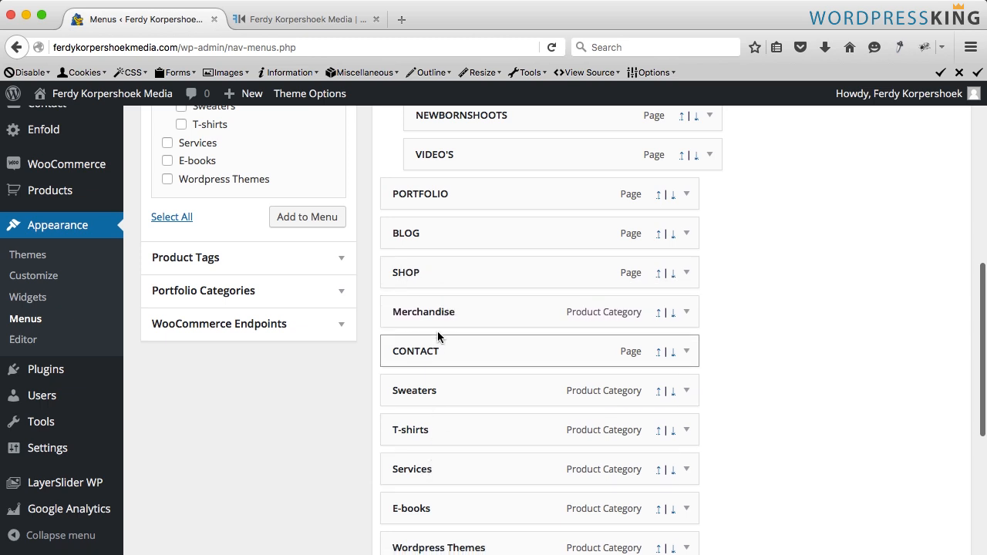
pyautogui.moveTo(400, 317); pyautogui.dragTo(432, 321)
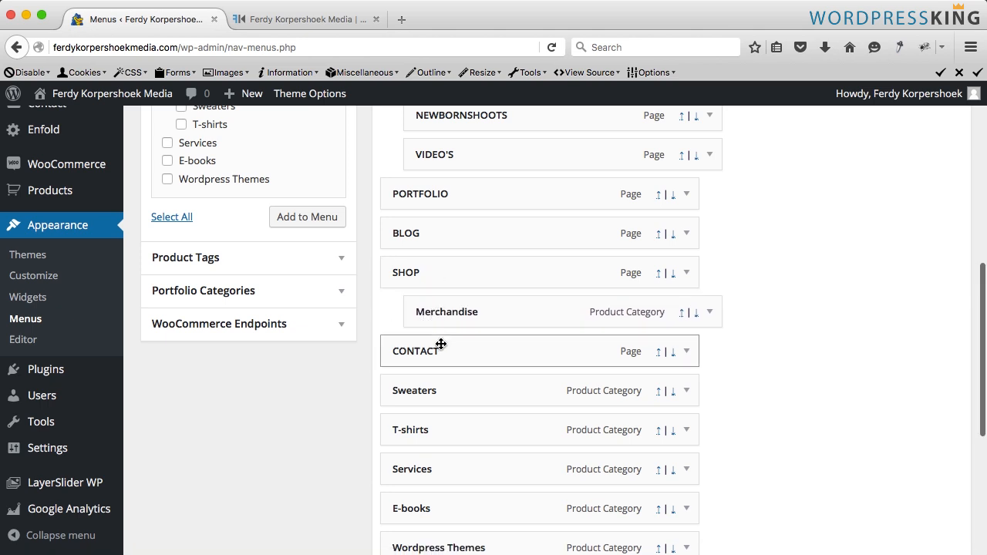
pyautogui.moveTo(433, 389); pyautogui.dragTo(481, 347)
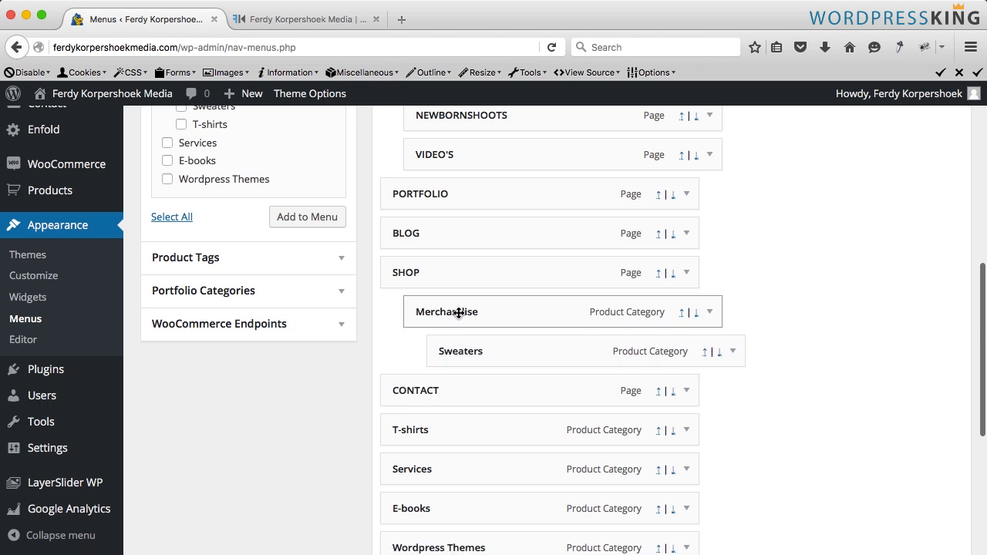
pyautogui.scroll(-3, 451, 353)
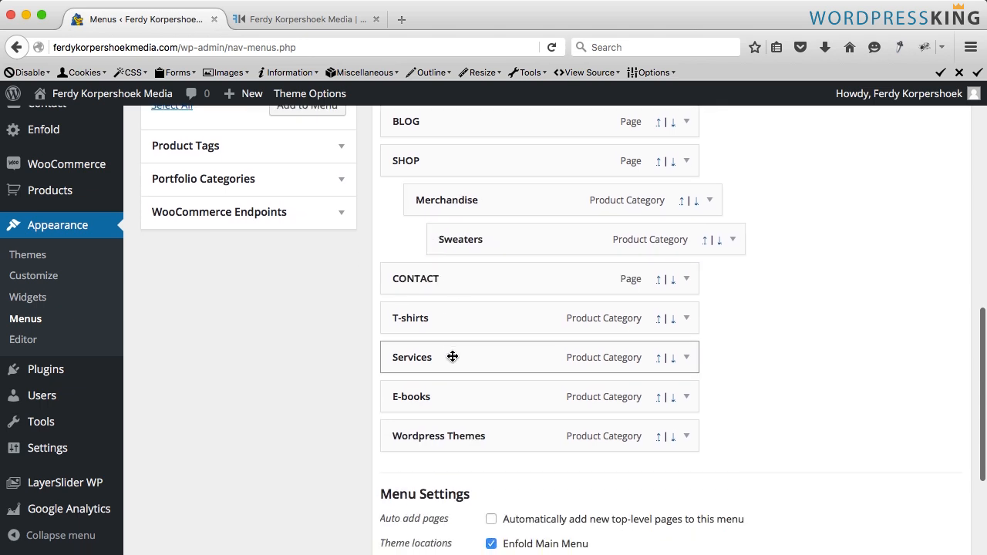
pyautogui.moveTo(443, 325); pyautogui.dragTo(494, 285)
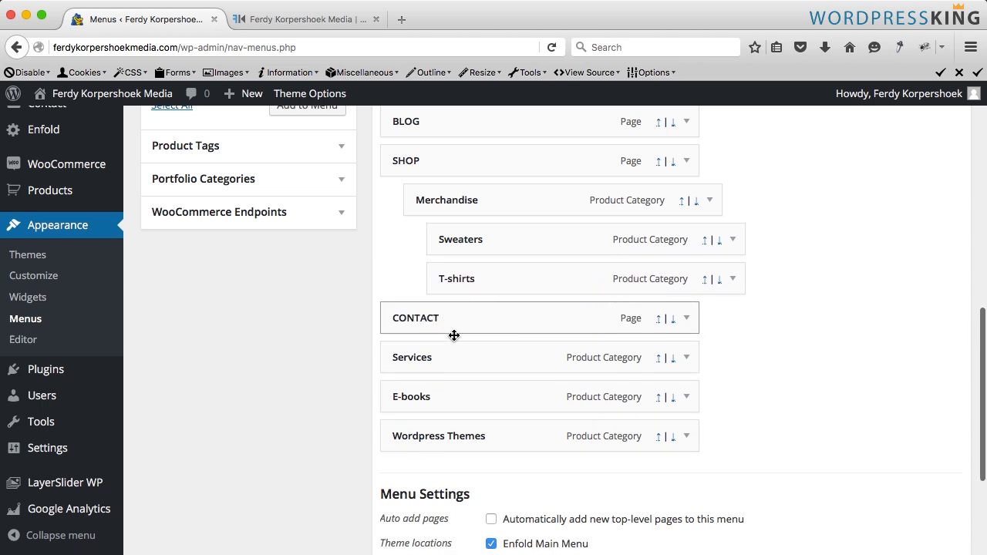
pyautogui.moveTo(445, 353); pyautogui.dragTo(469, 319)
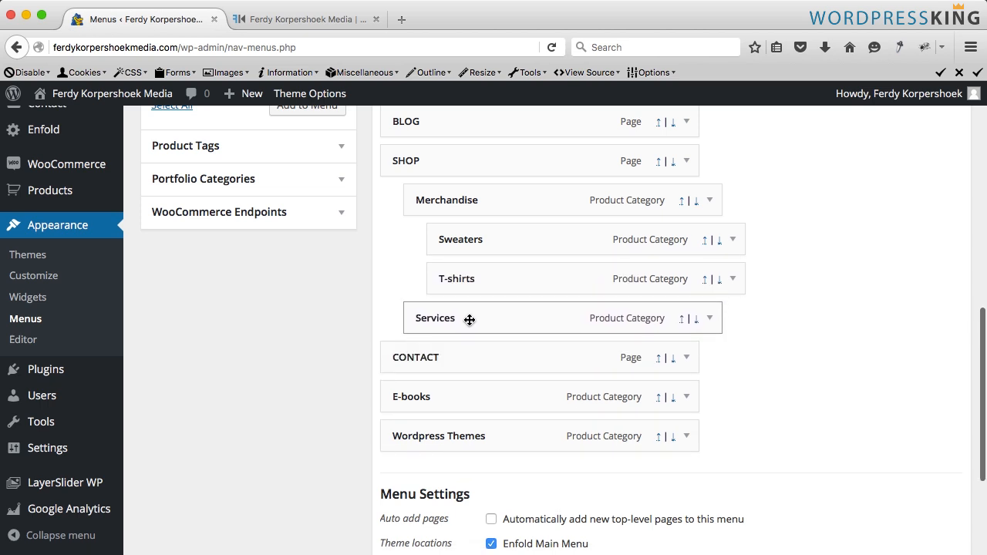
pyautogui.moveTo(420, 400); pyautogui.dragTo(441, 359)
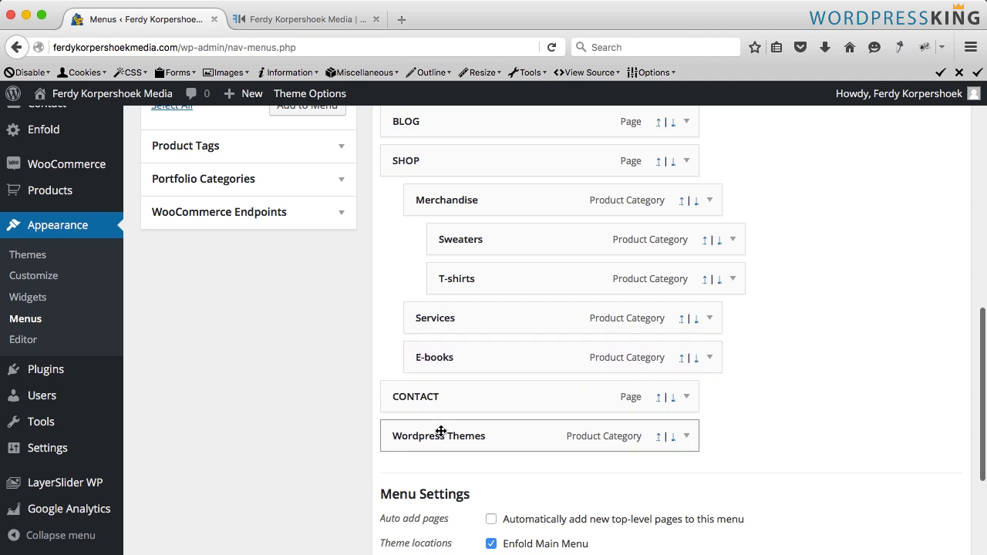
pyautogui.moveTo(440, 437); pyautogui.dragTo(471, 396)
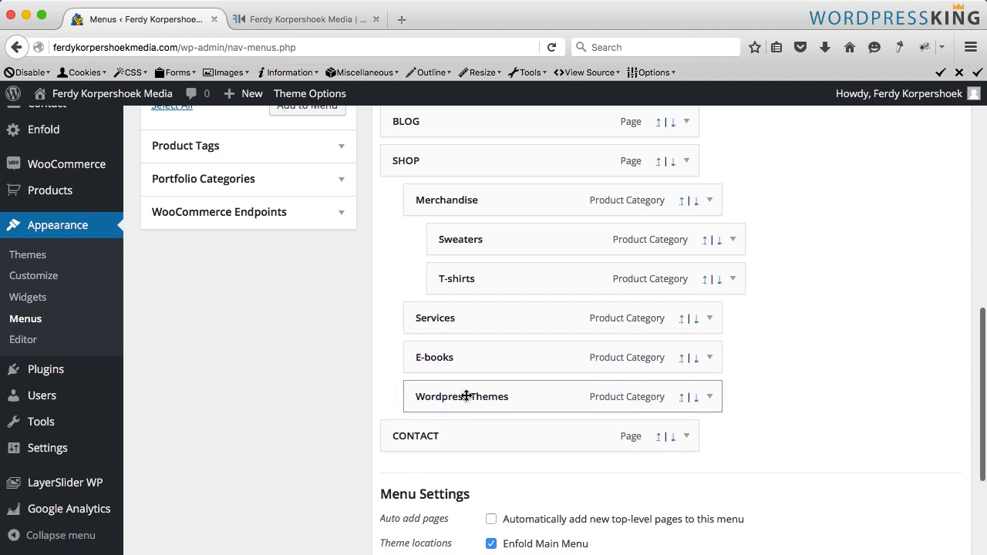
# - Set the Sweaters menu item's navigation label to SWEATERS
pyautogui.click(709, 200)
pyautogui.click(456, 251)
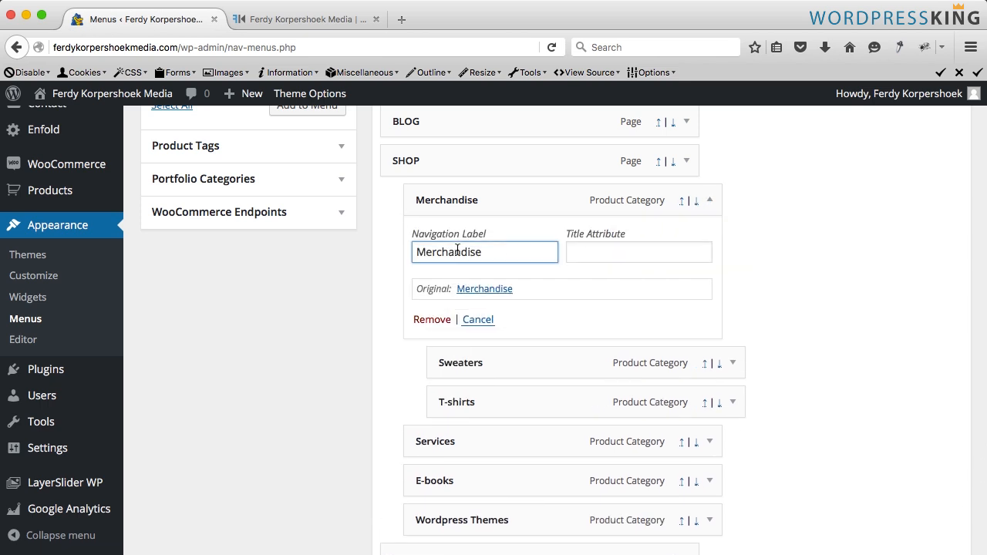
pyautogui.click(710, 200)
pyautogui.click(732, 239)
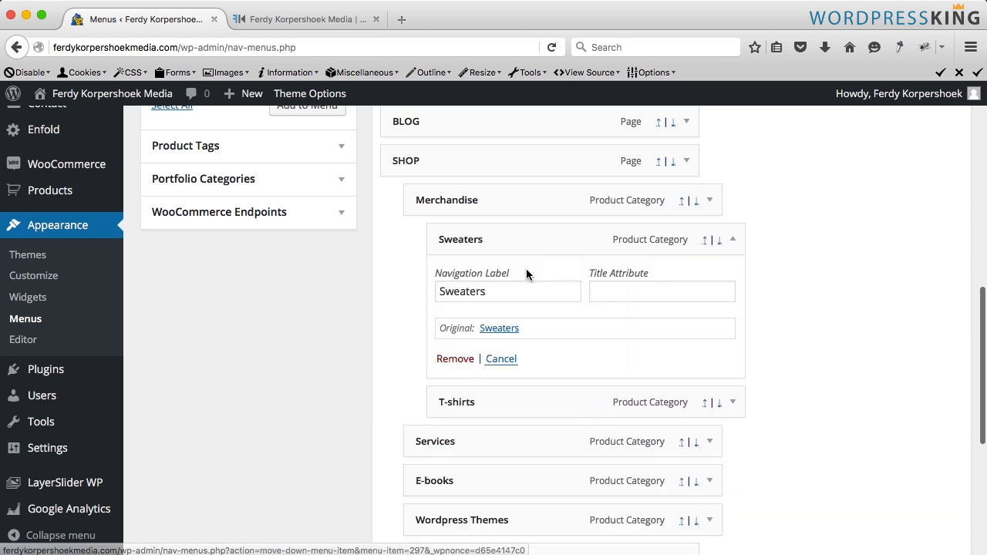
pyautogui.doubleClick(496, 293)
pyautogui.write('SWEATERS')
# - Set the T-shirts and Services menu items' navigation labels to T-SHIRTS and SERVICES
pyautogui.click(732, 402)
pyautogui.tripleClick(494, 454)
pyautogui.write('T-SHIRTS')
pyautogui.click(709, 403)
pyautogui.write('SERVICES')
# - Relabel the E-books and Wordpress Themes menu items as E-BOOKS and WORDPRESS THEMES and save the menu
pyautogui.click(709, 398)
pyautogui.tripleClick(481, 450)
pyautogui.write('E-BOOKS')
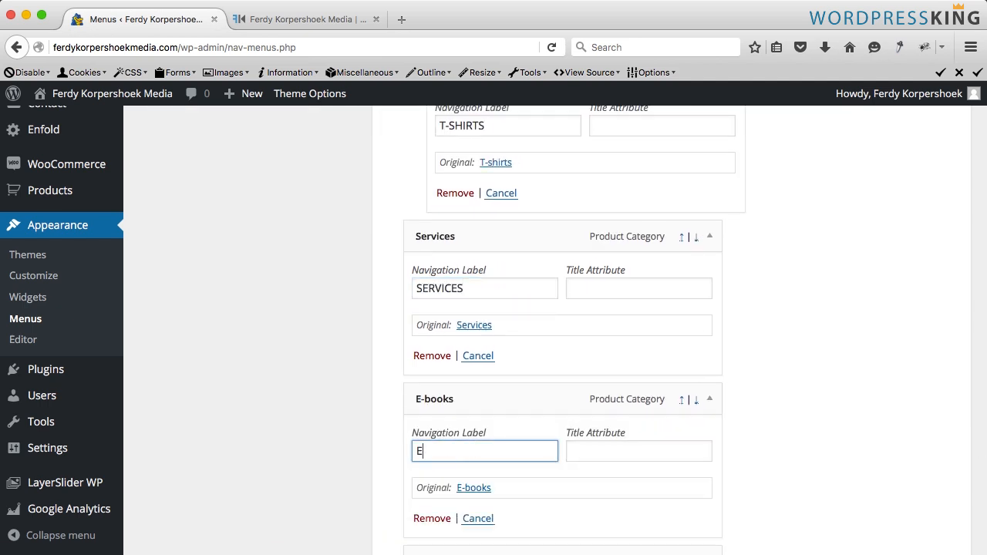
pyautogui.click(709, 342)
pyautogui.tripleClick(480, 395)
pyautogui.write('WORDPRESS THEMES')
pyautogui.scroll(-7, 480, 377)
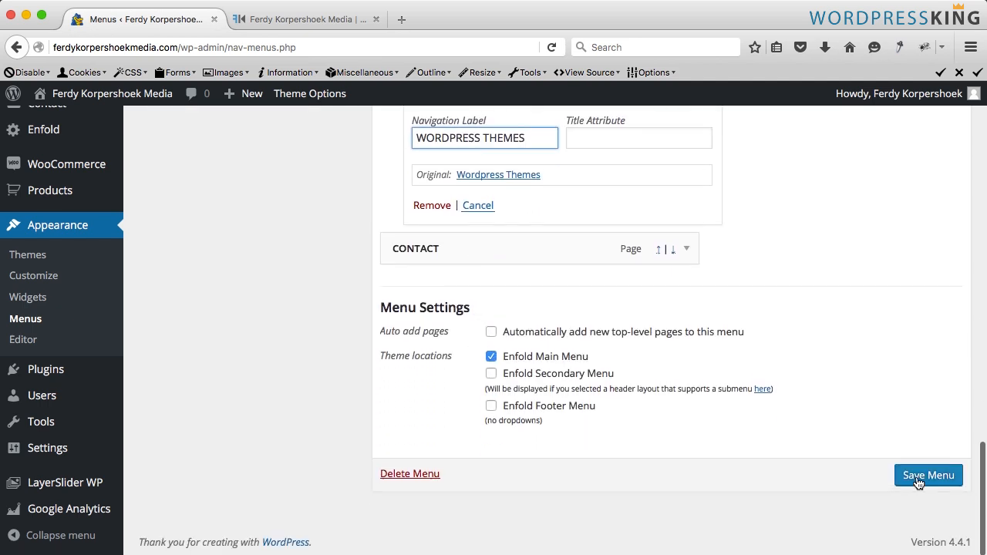
pyautogui.click(917, 481)
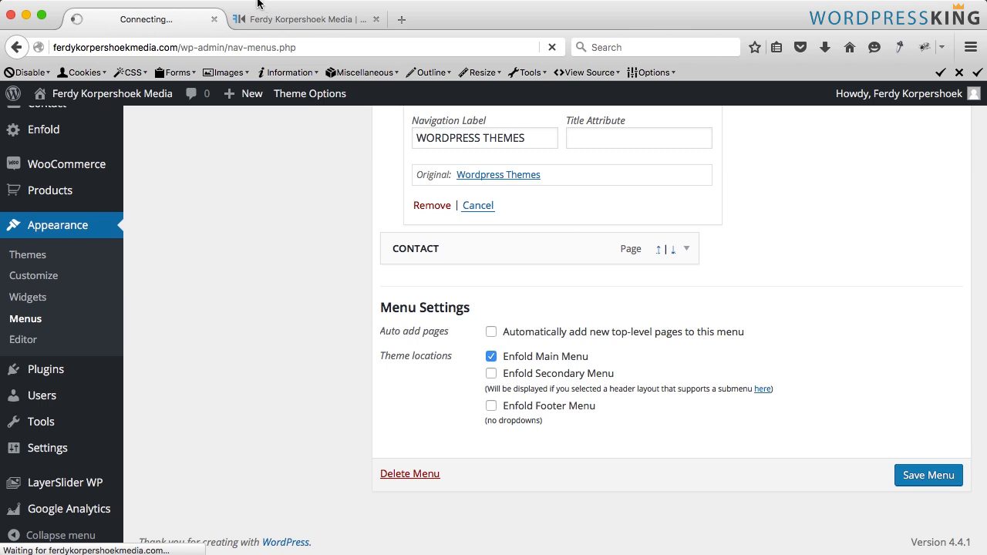
# - Open the site's homepage, browse the SHOP dropdown and view the Sweaters category page
pyautogui.click(279, 20)
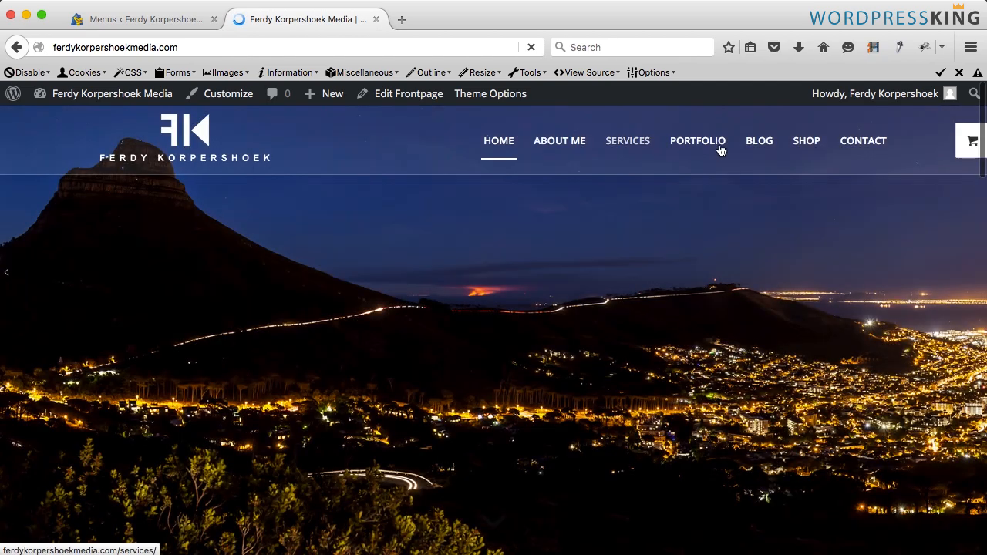
pyautogui.moveTo(805, 146)
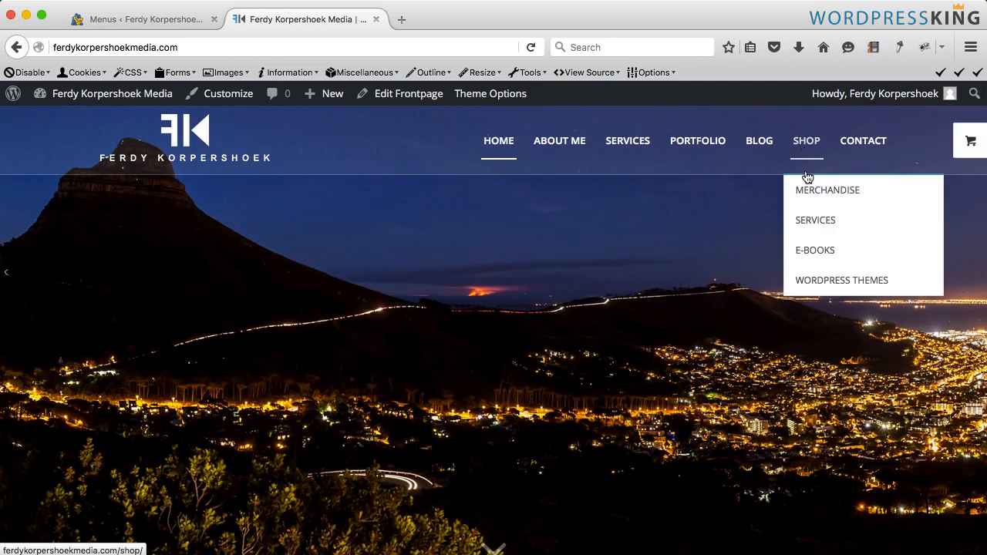
pyautogui.moveTo(810, 195)
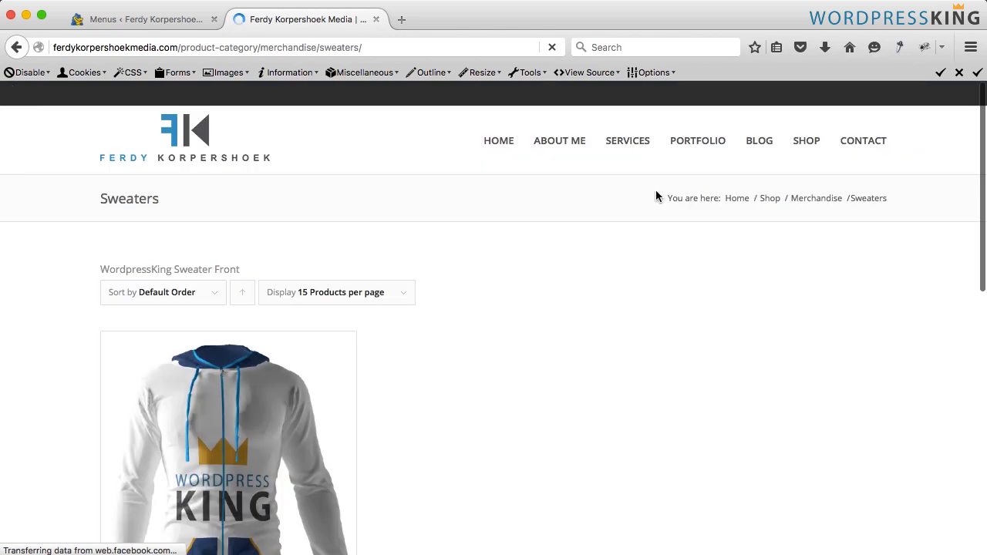
pyautogui.scroll(-1, 417, 202)
pyautogui.scroll(-1, 502, 269)
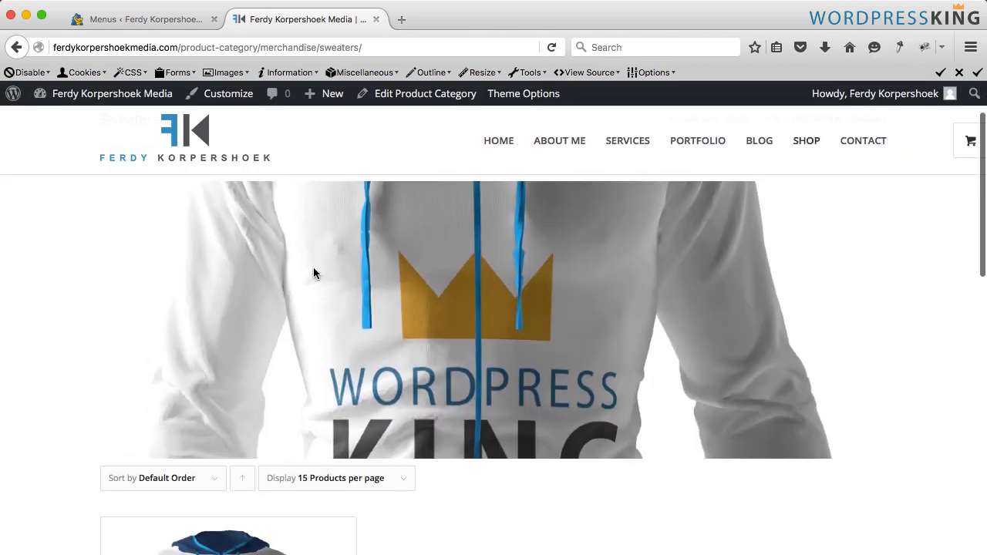
# - Browse the Sweaters category page and the main Shop page on the live site
pyautogui.scroll(-5, 312, 268)
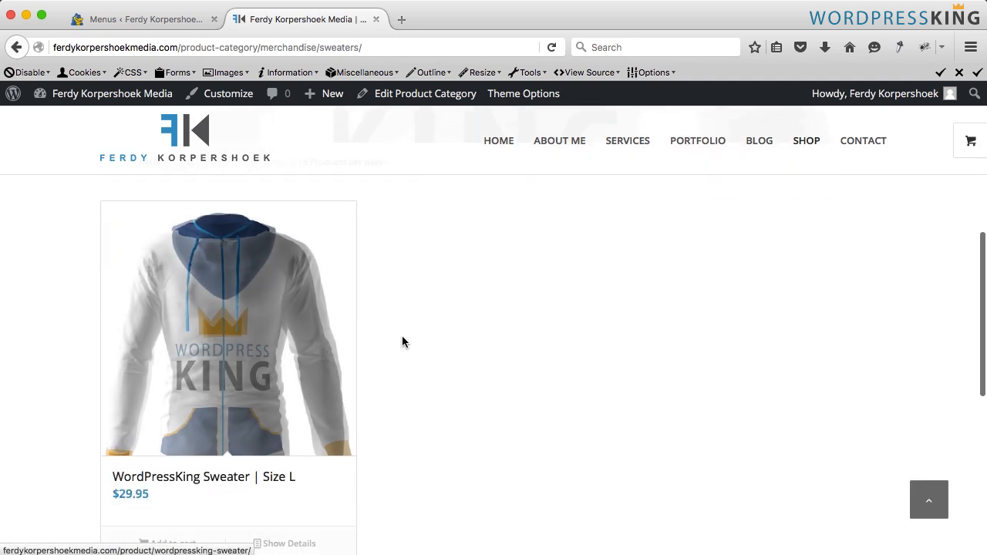
pyautogui.scroll(6, 436, 294)
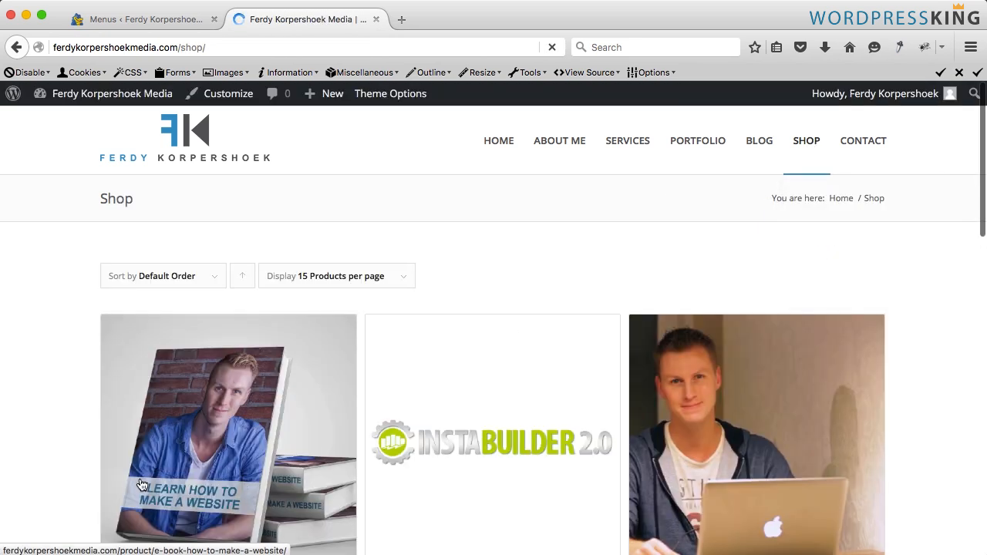
pyautogui.scroll(-3, 532, 403)
pyautogui.scroll(3, 540, 402)
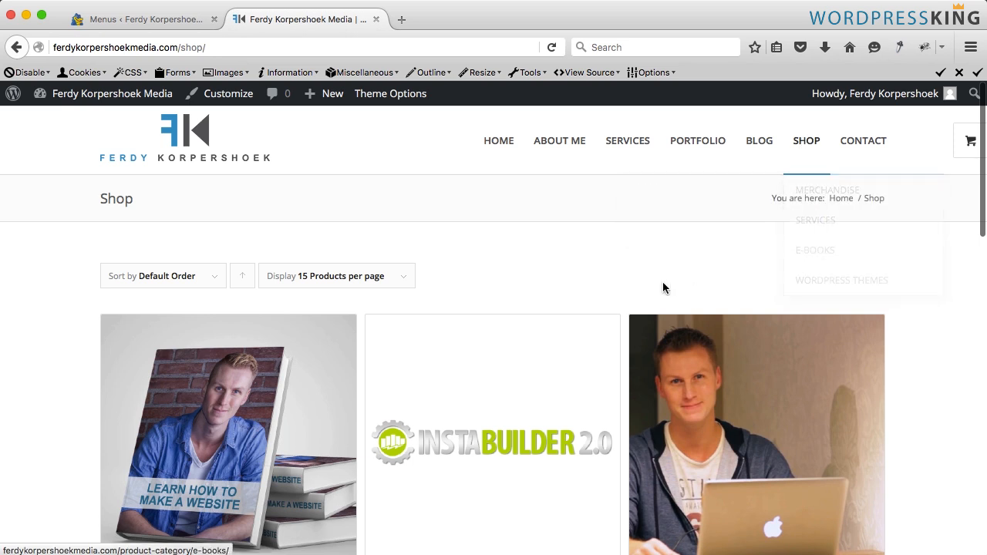
pyautogui.scroll(-3, 520, 264)
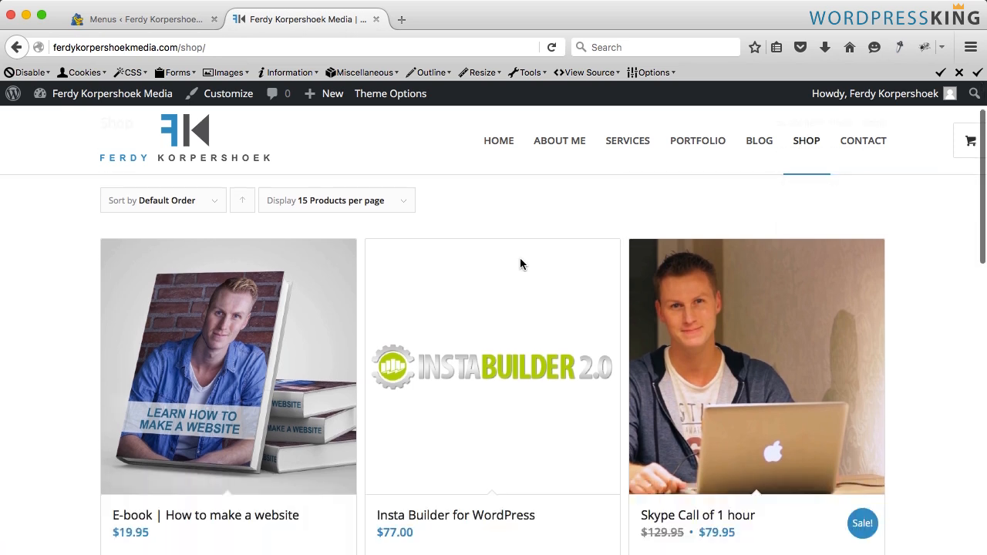
pyautogui.scroll(3, 519, 264)
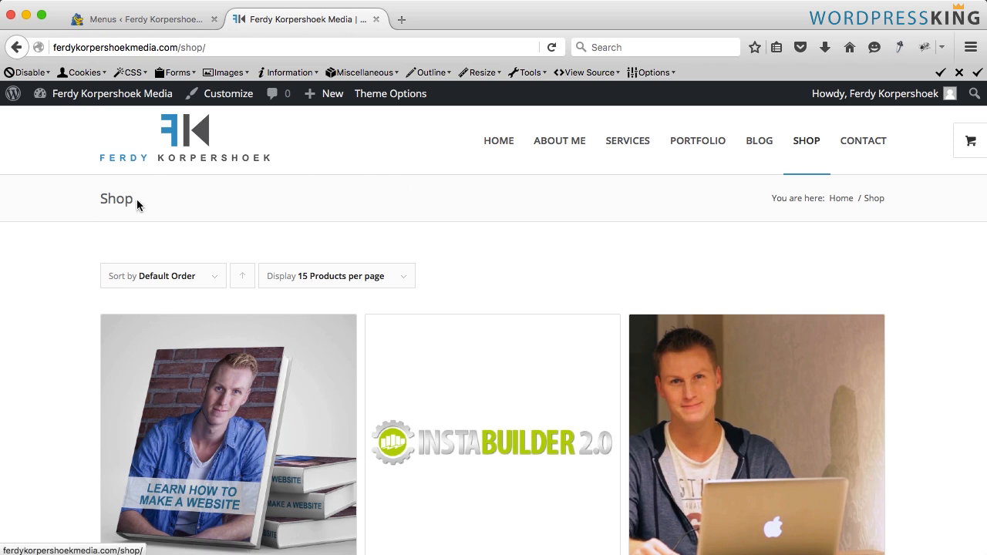
pyautogui.moveTo(136, 200); pyautogui.dragTo(76, 203)
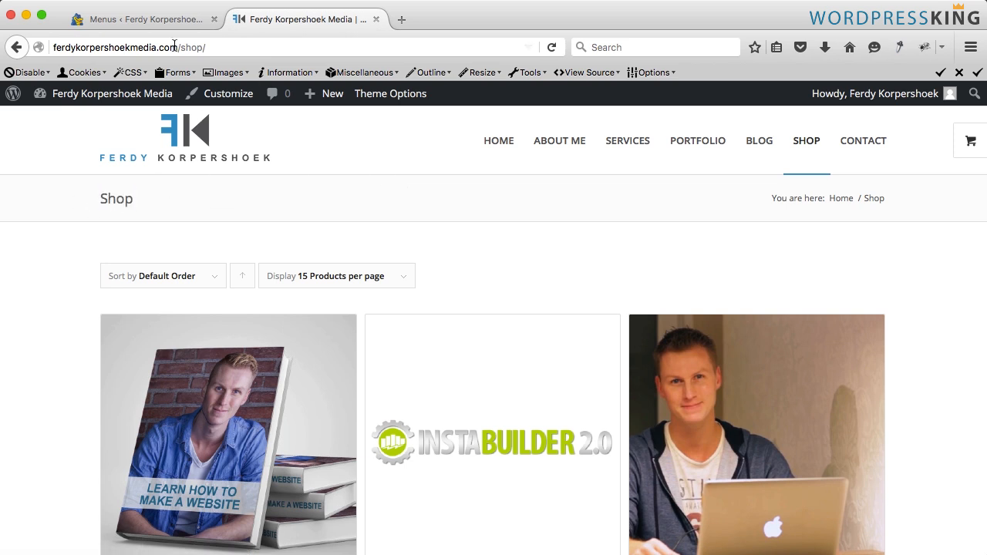
# - Open the Shop page for editing and set its sidebar layout to Right Sidebar
pyautogui.click(151, 20)
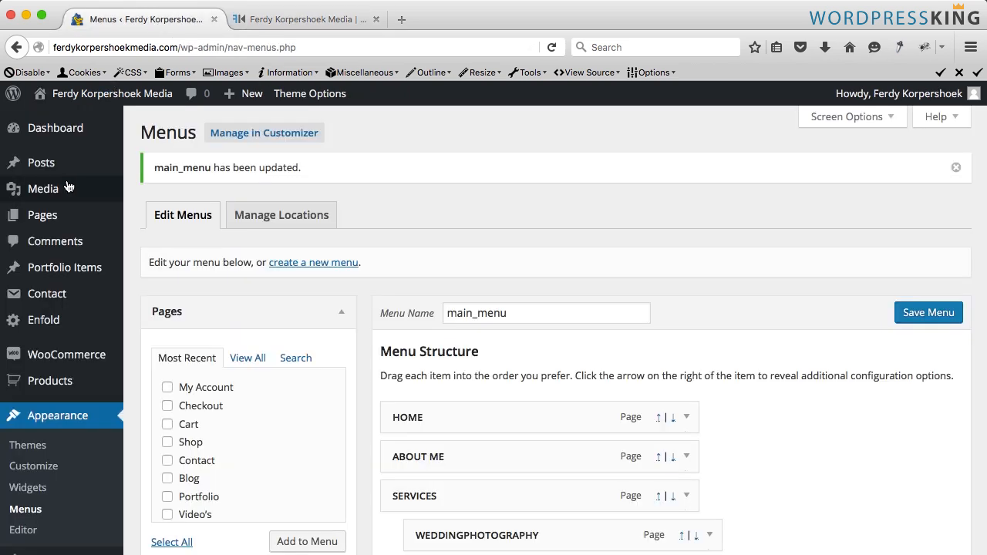
pyautogui.click(43, 220)
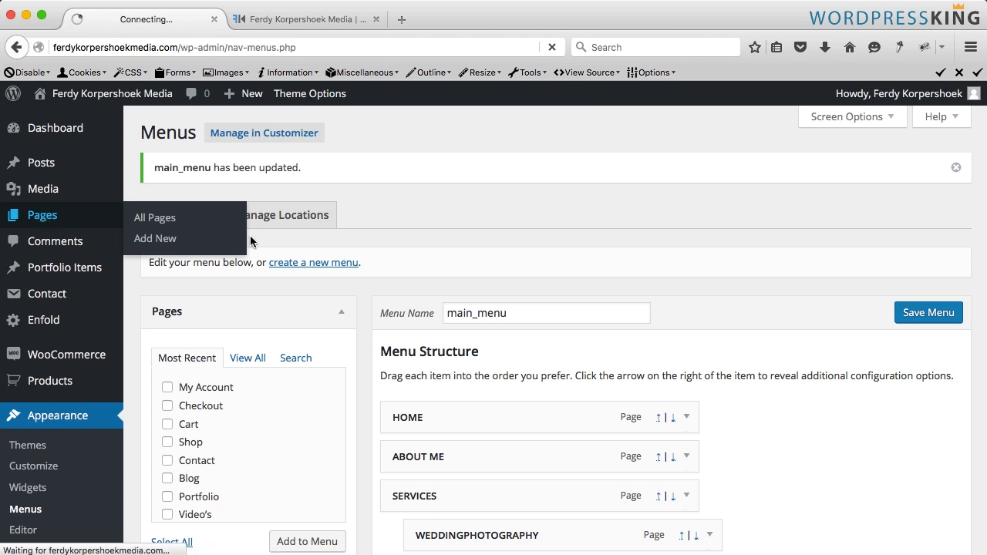
pyautogui.scroll(-2, 239, 358)
pyautogui.scroll(-5, 239, 360)
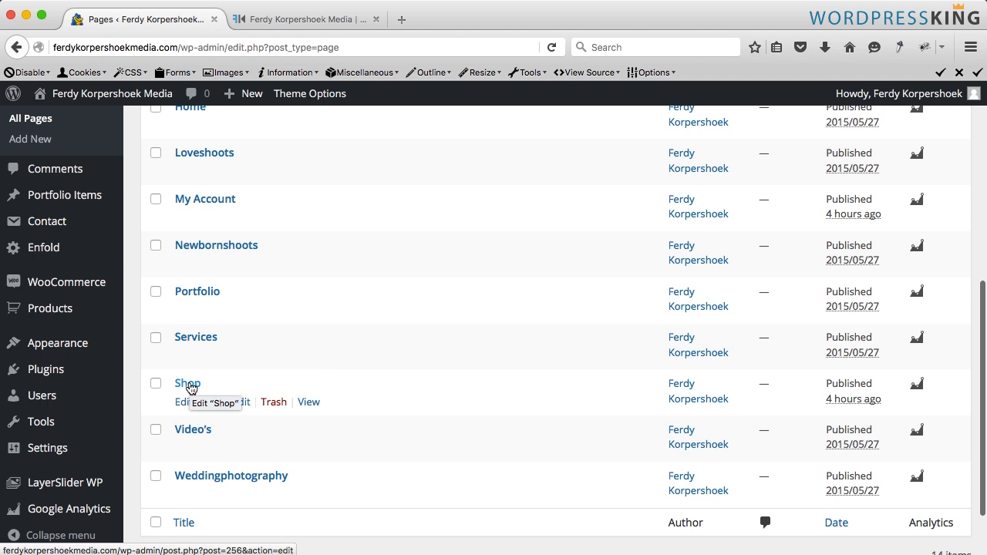
pyautogui.click(189, 384)
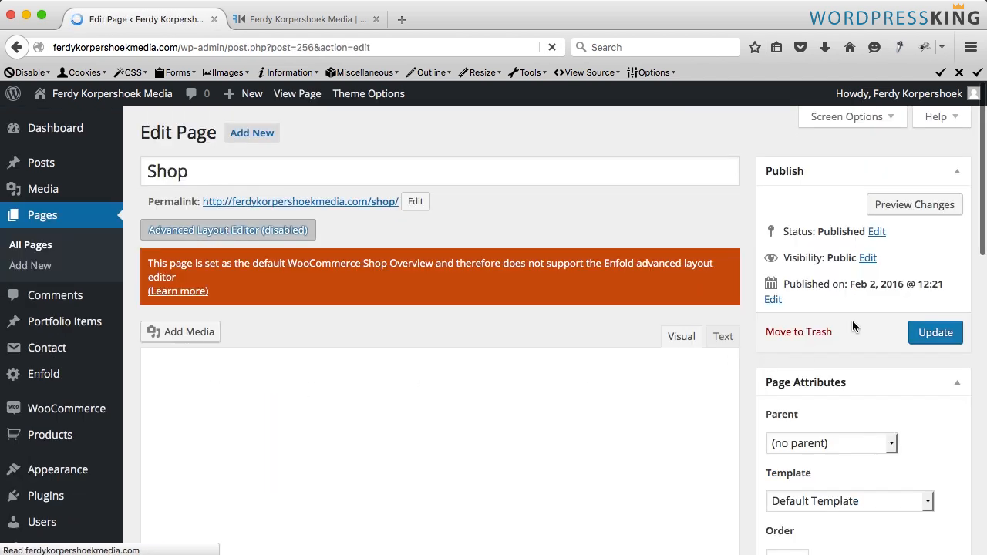
pyautogui.scroll(-10, 851, 326)
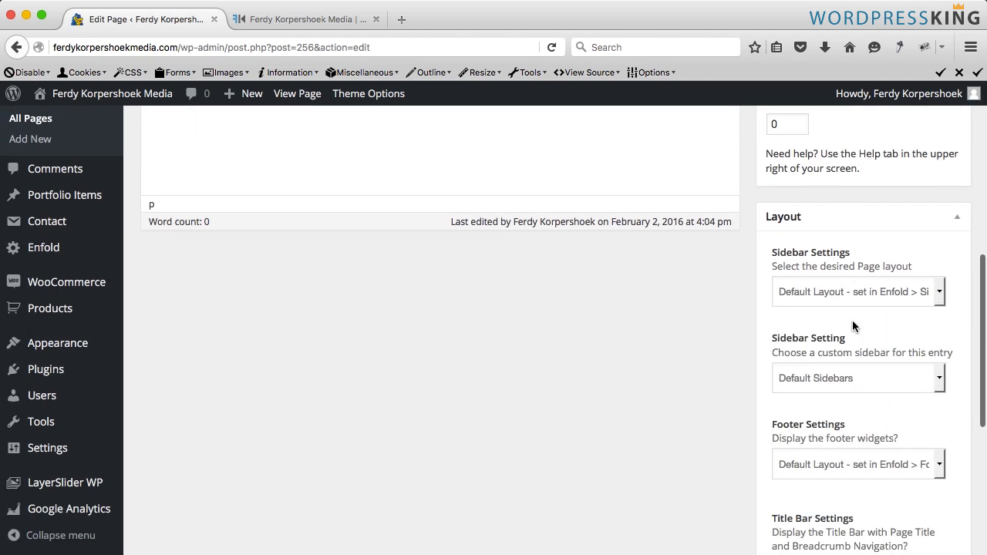
pyautogui.scroll(-1, 851, 326)
pyautogui.click(802, 263)
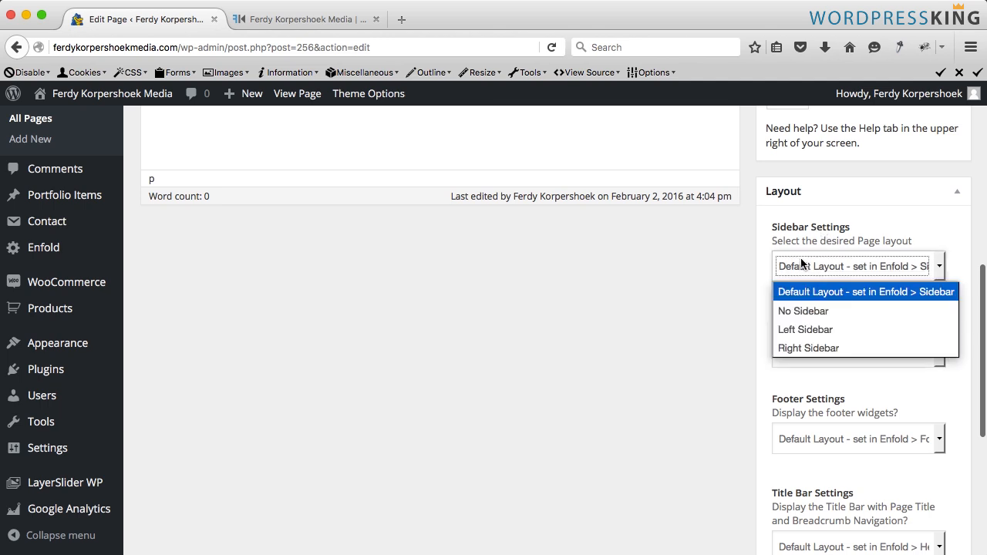
pyautogui.click(820, 348)
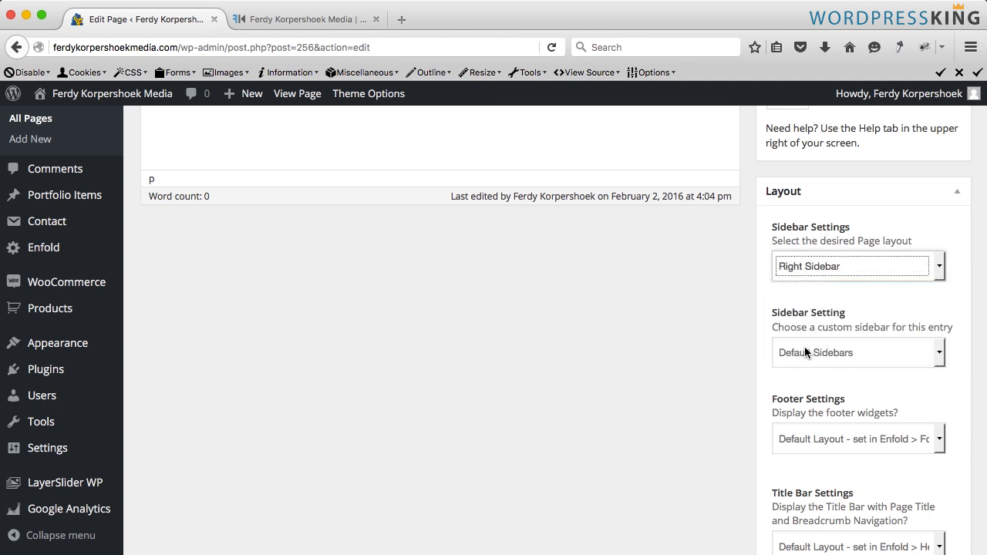
# - Choose the Shop Overview Page custom sidebar for the Shop page and update the page
pyautogui.click(805, 352)
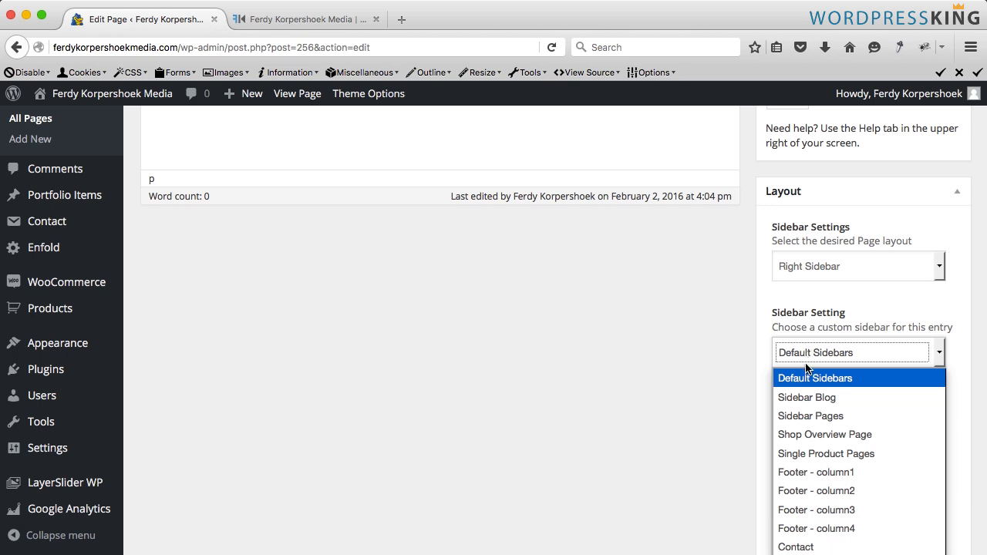
pyautogui.scroll(-3, 806, 369)
pyautogui.click(810, 300)
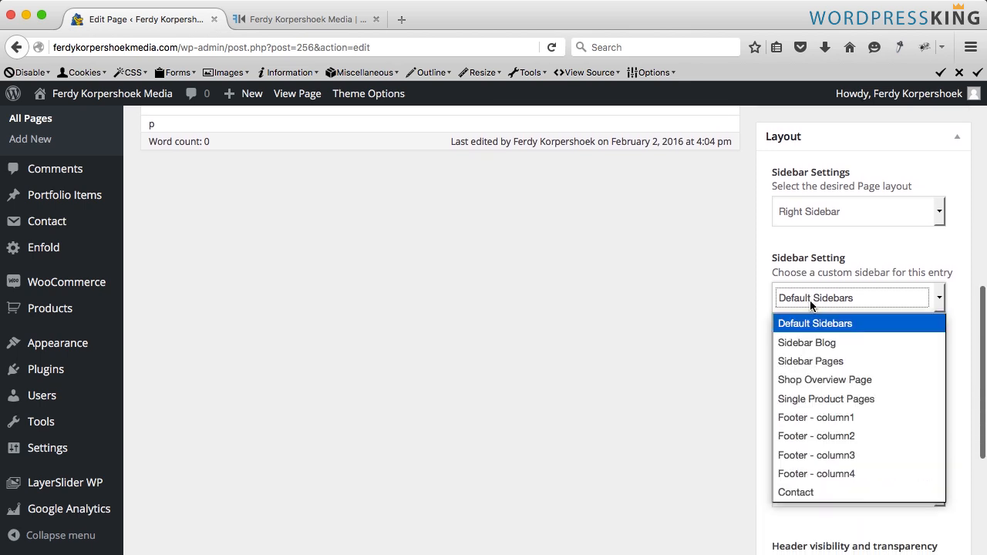
pyautogui.click(830, 381)
pyautogui.scroll(10, 820, 324)
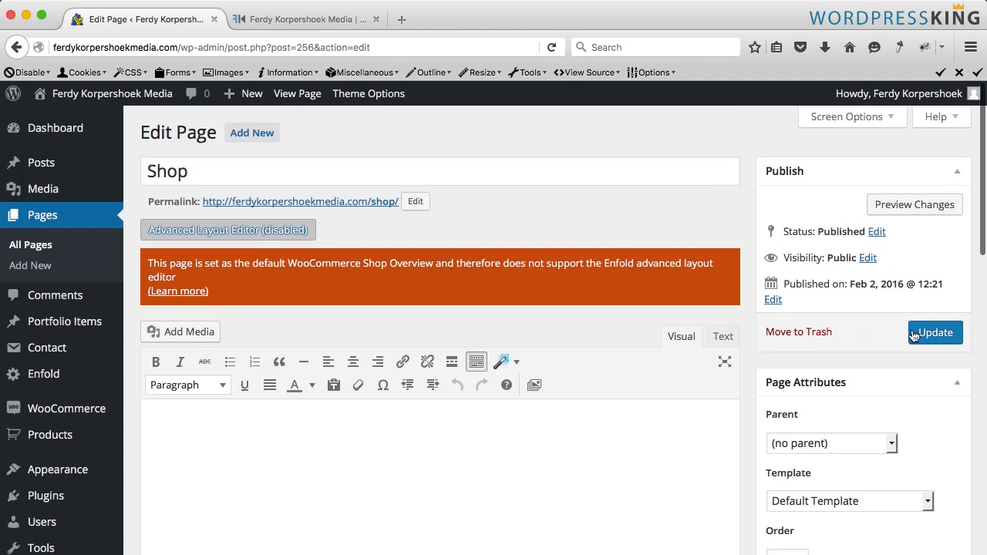
pyautogui.click(922, 333)
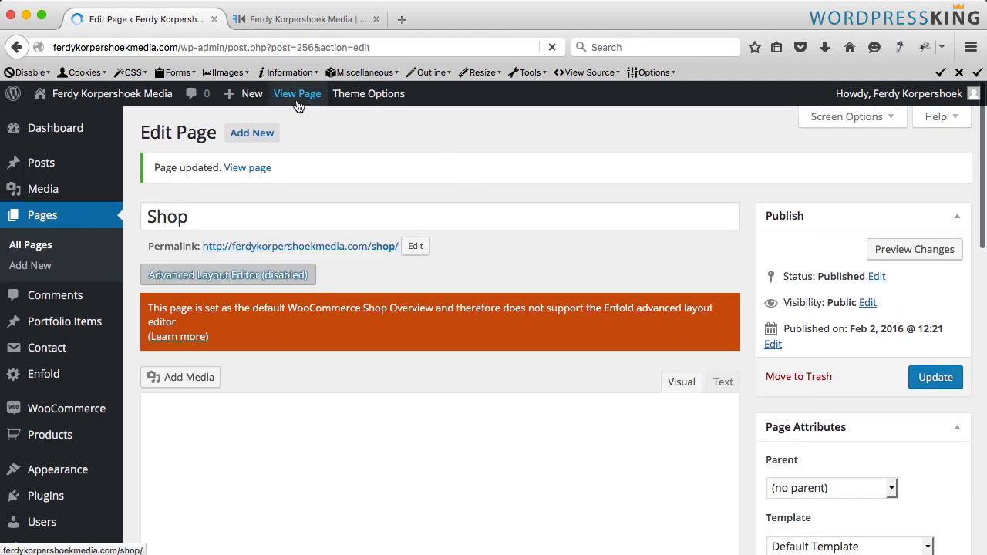
# - Reload the Shop page on the live site and review its new sidebar layout
pyautogui.click(306, 19)
pyautogui.press('super+r')
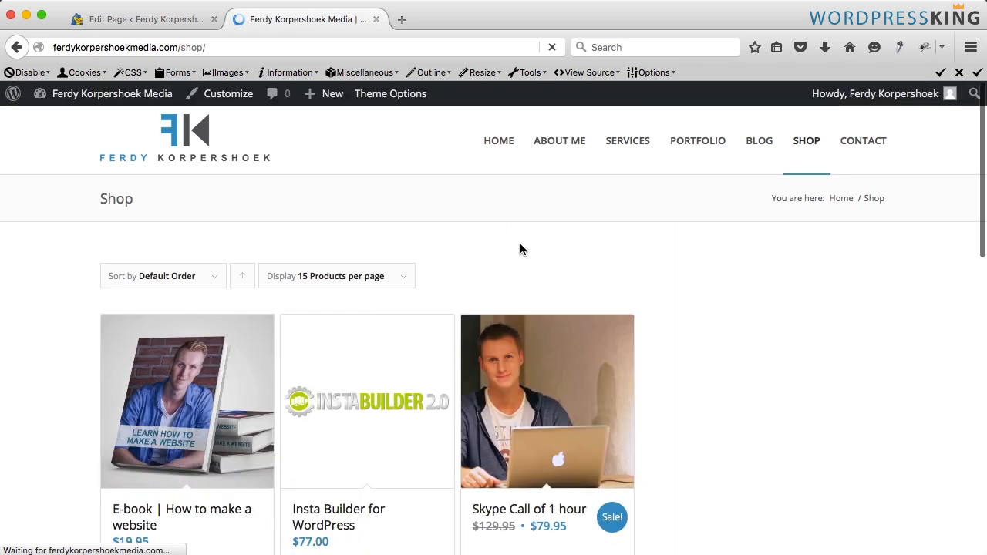
pyautogui.scroll(-1, 748, 262)
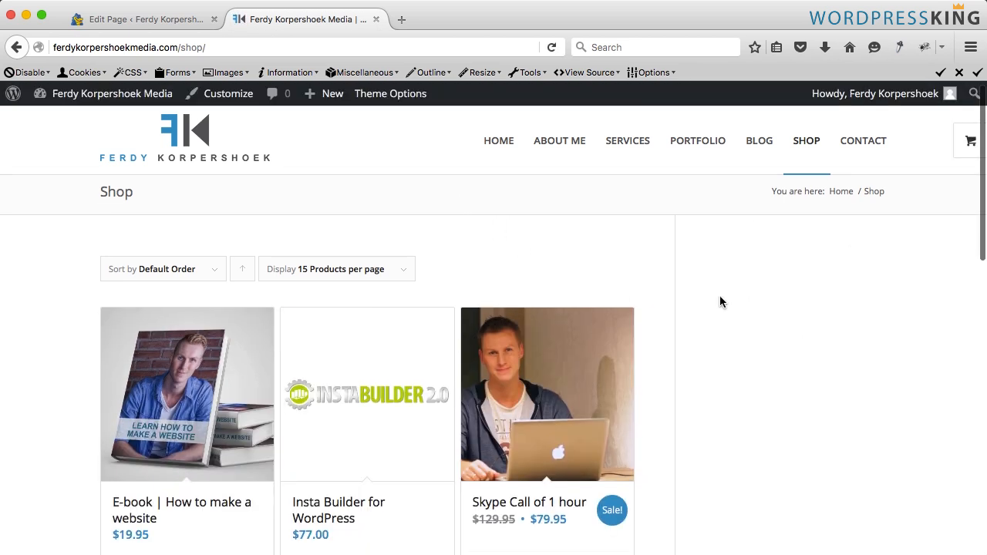
pyautogui.scroll(-1, 725, 305)
pyautogui.scroll(1, 726, 305)
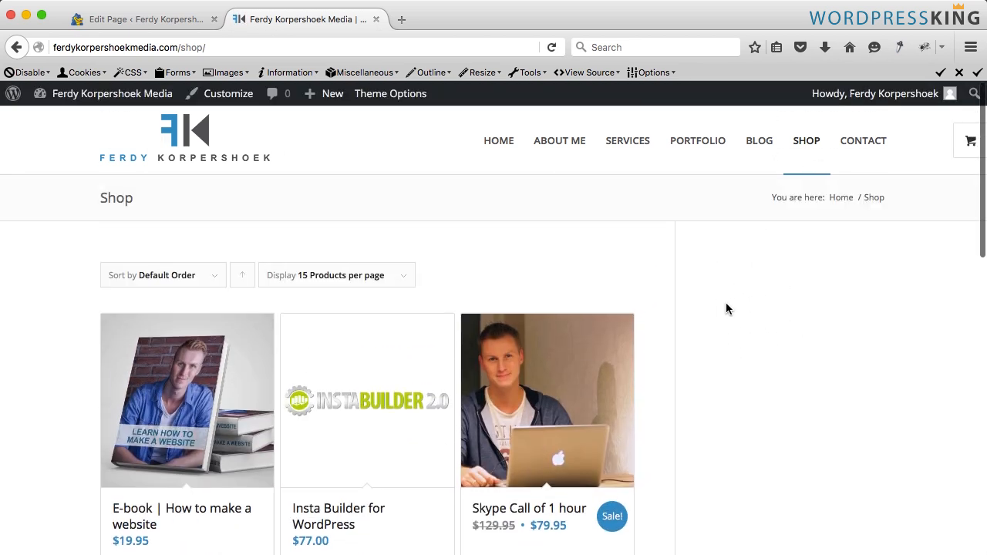
# - Add the WooCommerce Price Filter widget to the Shop Overview Page sidebar
pyautogui.click(128, 23)
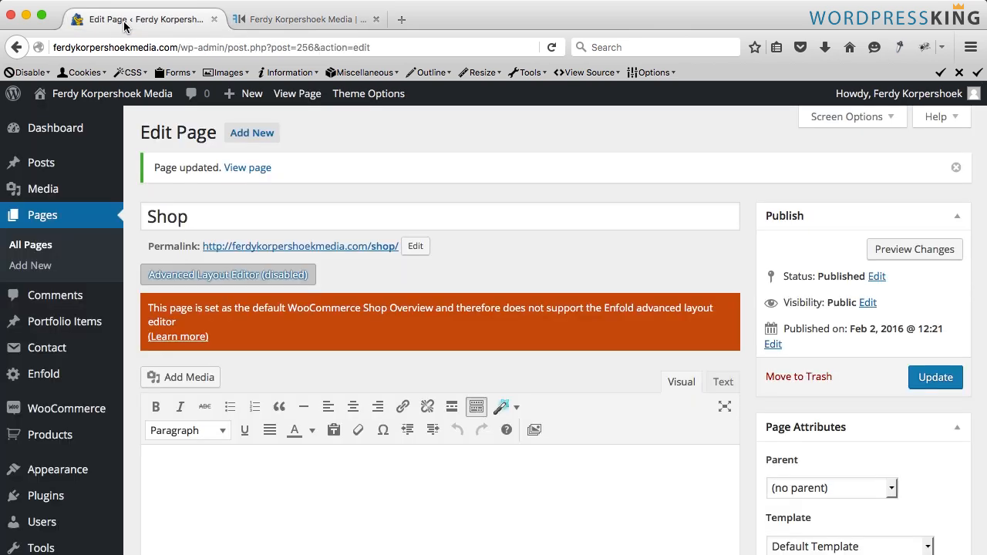
pyautogui.moveTo(81, 476)
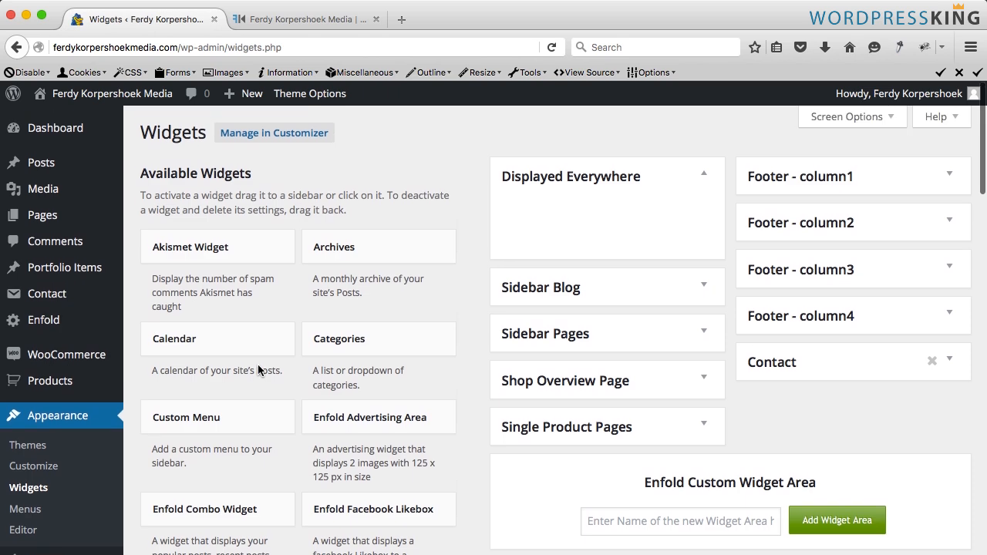
pyautogui.scroll(-5, 257, 366)
pyautogui.scroll(-8, 258, 368)
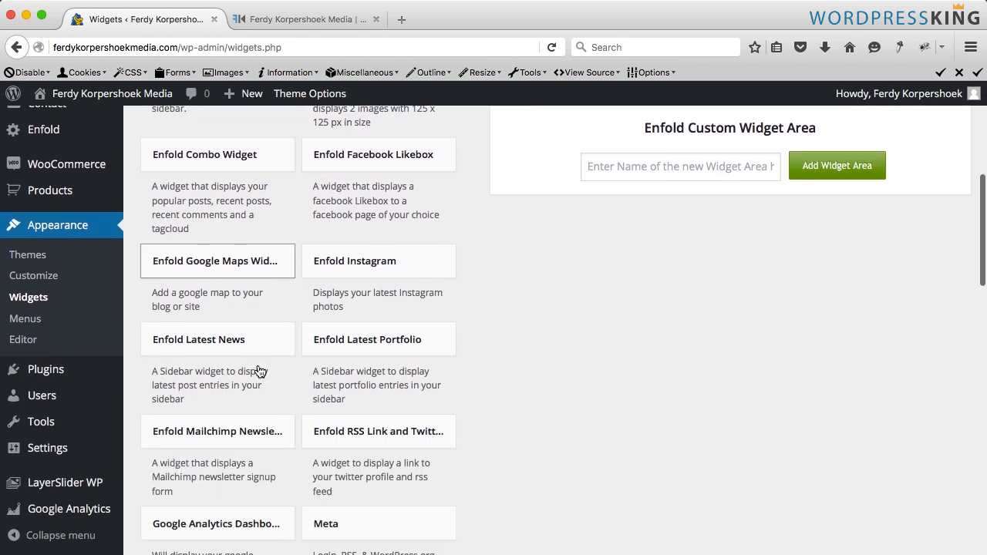
pyautogui.scroll(-10, 259, 372)
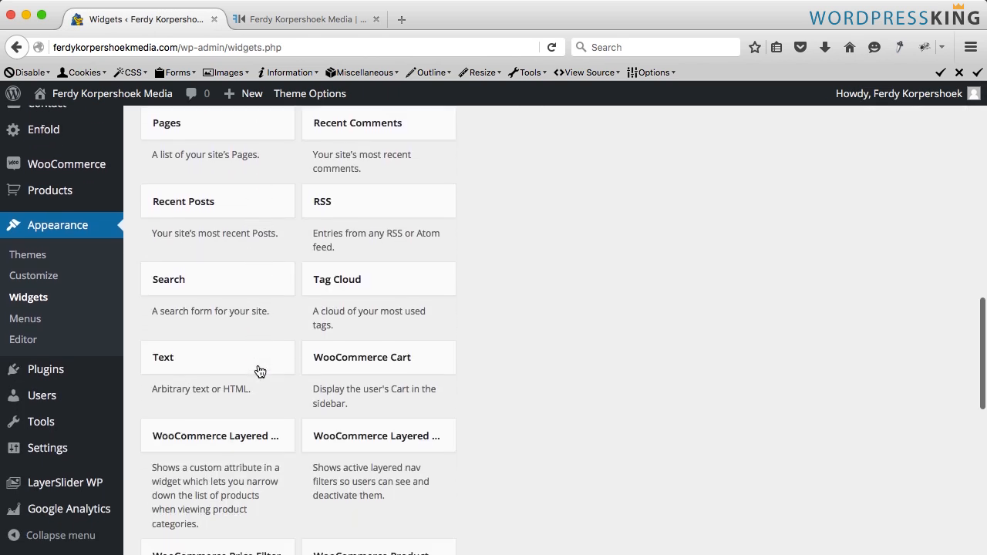
pyautogui.scroll(-4, 258, 368)
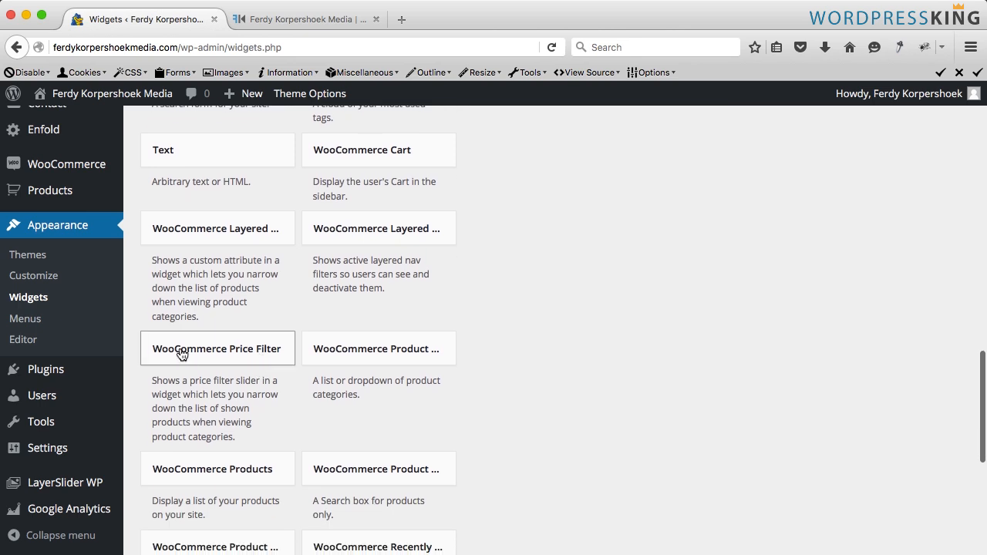
pyautogui.scroll(-4, 209, 353)
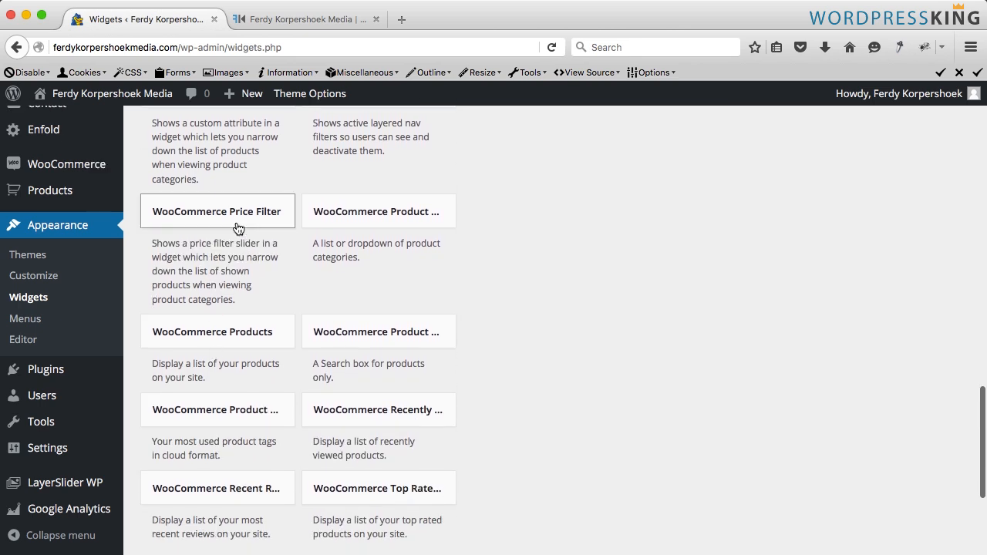
pyautogui.click(230, 219)
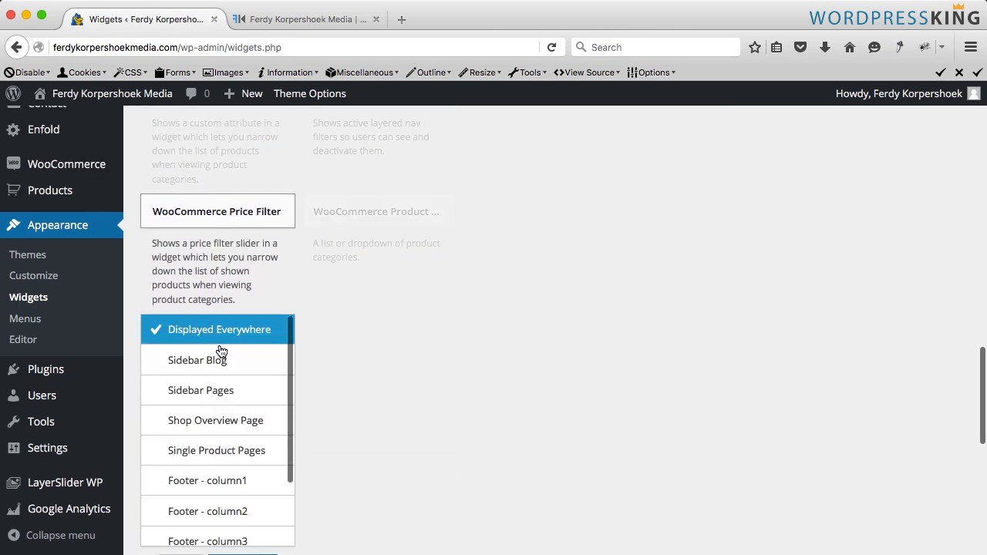
pyautogui.scroll(-2, 221, 351)
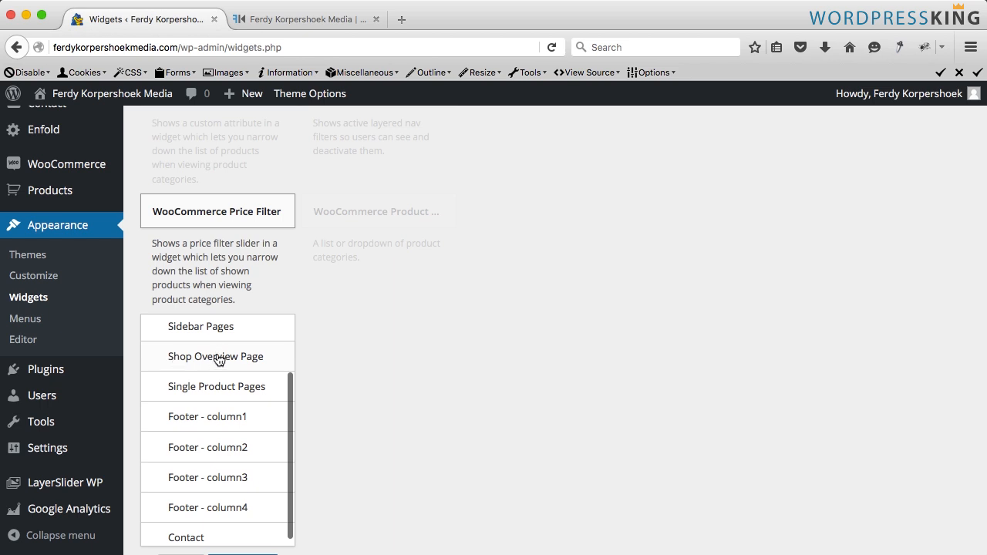
pyautogui.click(219, 360)
pyautogui.scroll(-3, 402, 434)
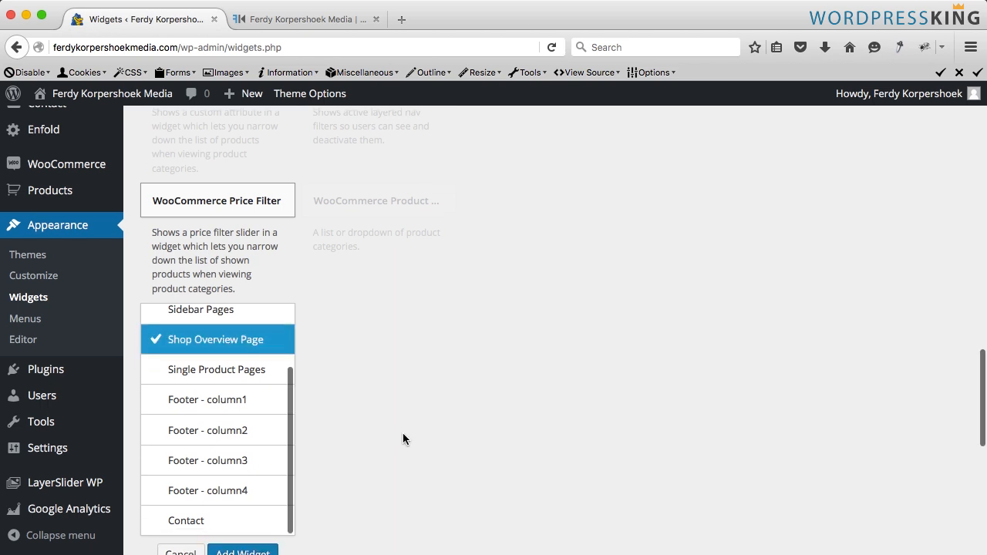
pyautogui.click(247, 460)
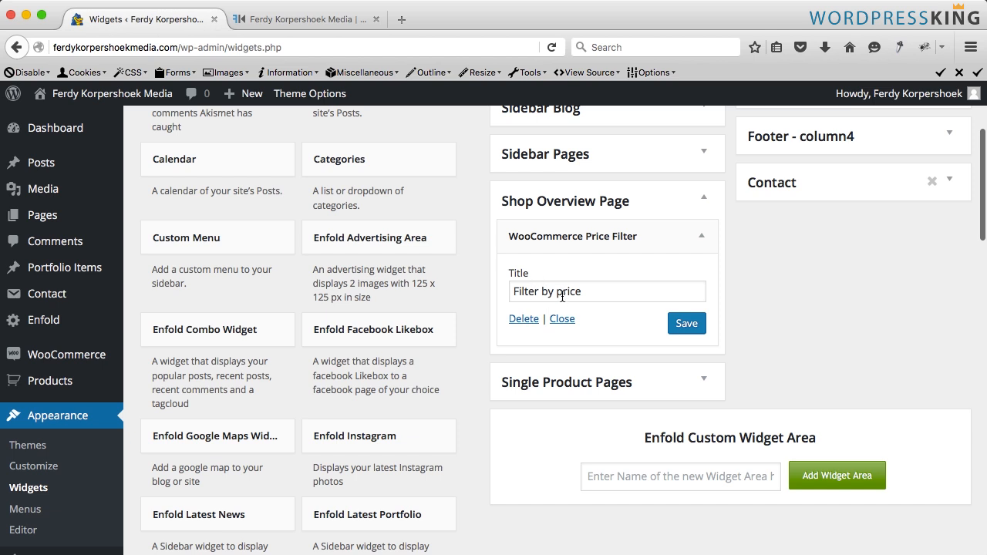
# - Add the WooCommerce Cart widget to the Shop Overview Page sidebar
pyautogui.scroll(-5, 302, 316)
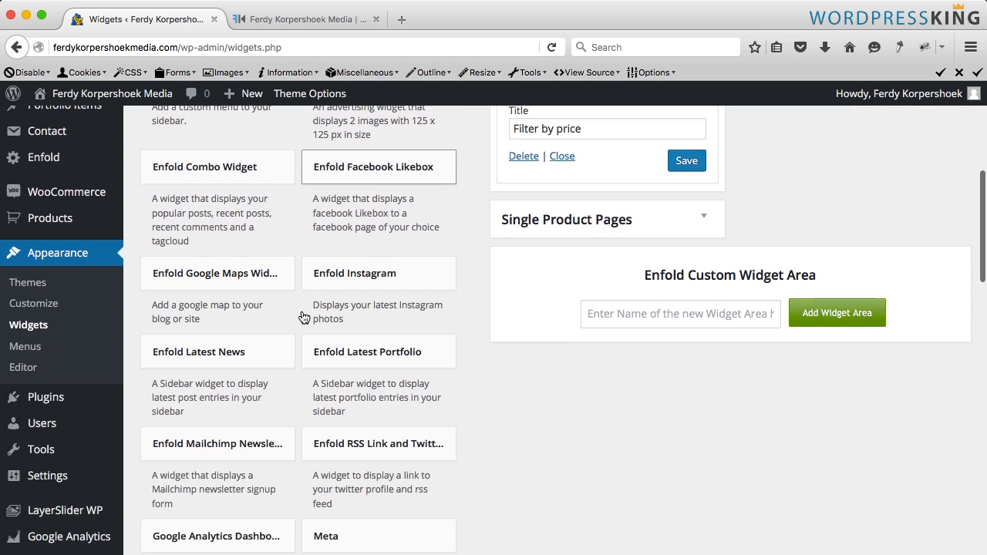
pyautogui.scroll(-10, 303, 317)
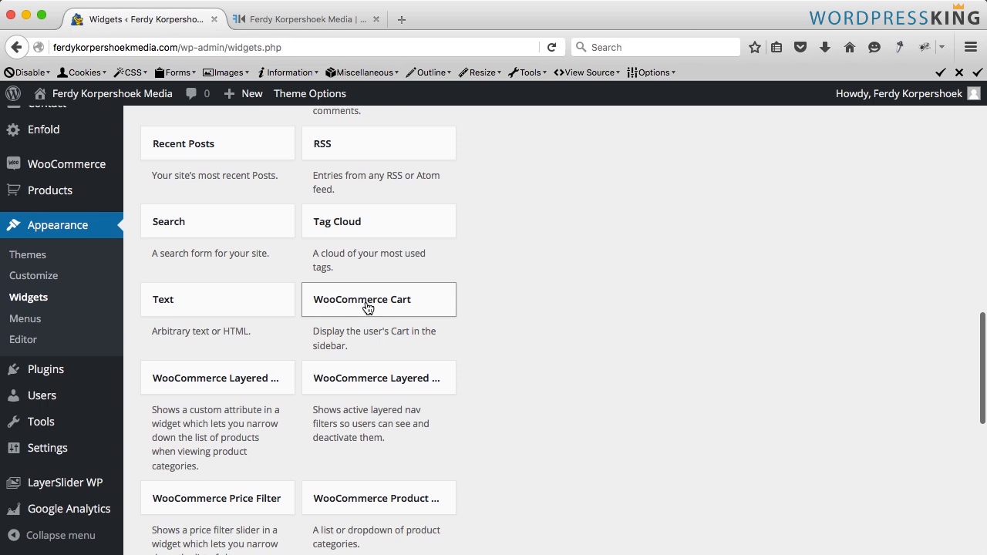
pyautogui.click(367, 307)
pyautogui.scroll(-5, 367, 447)
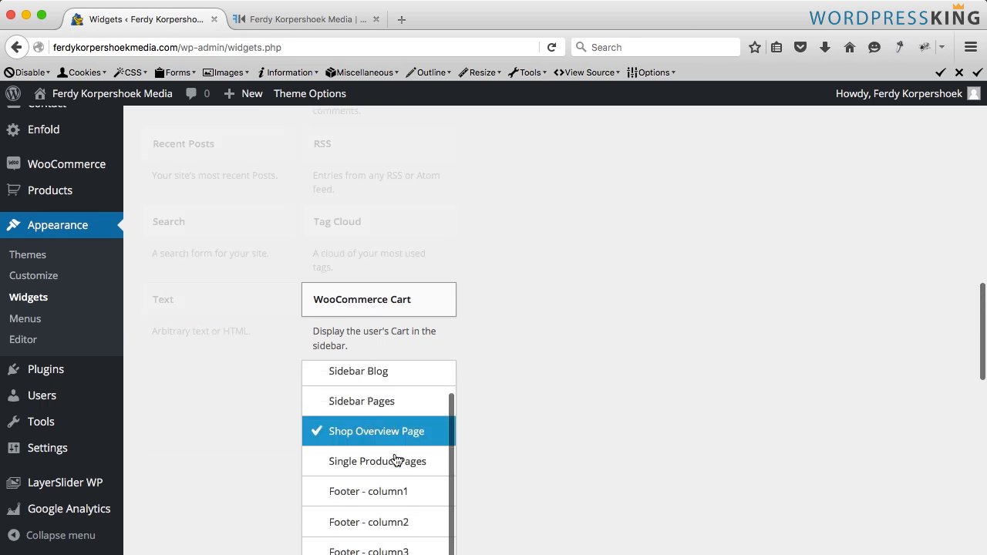
pyautogui.click(402, 473)
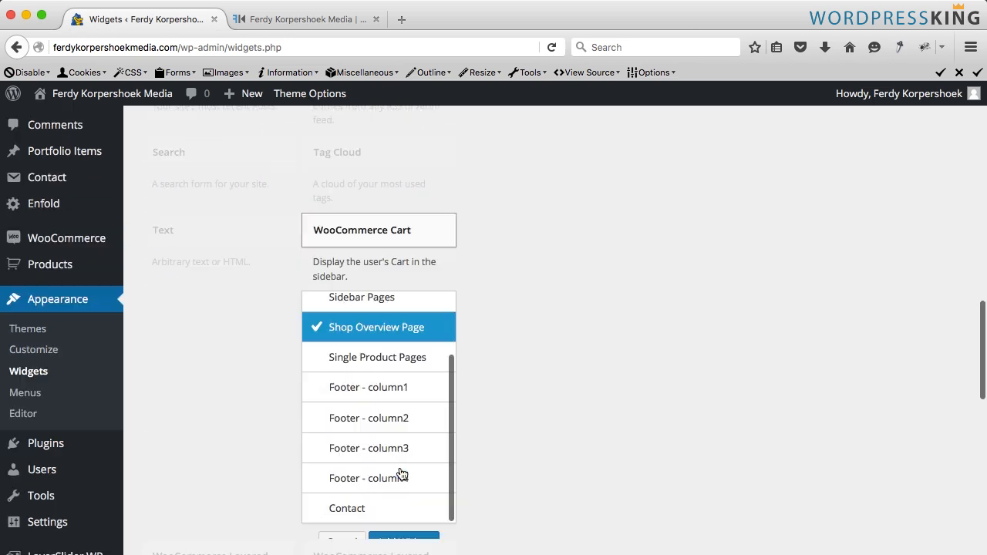
pyautogui.scroll(-10, 339, 414)
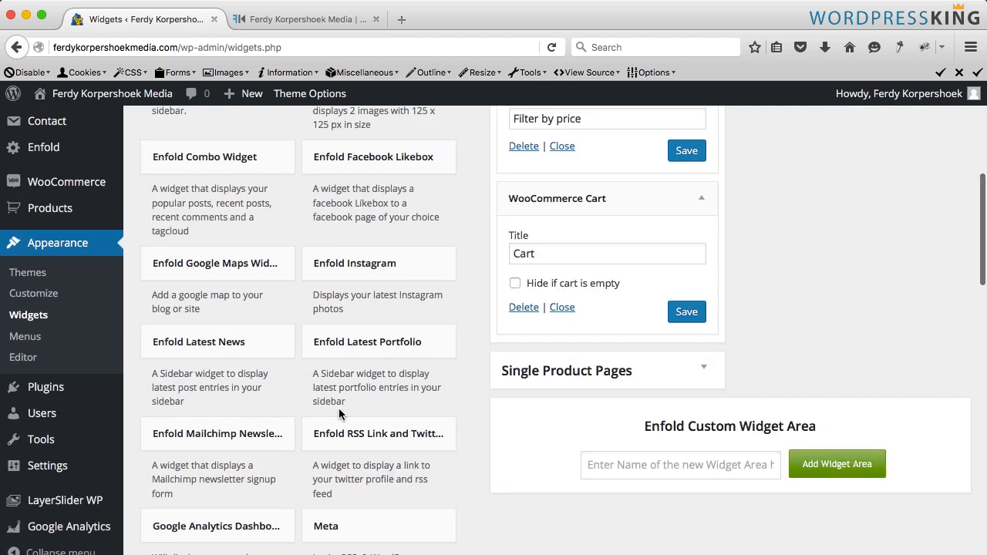
# - Add the WooCommerce Product Categories widget to the Shop Overview Page sidebar
pyautogui.scroll(-4, 299, 415)
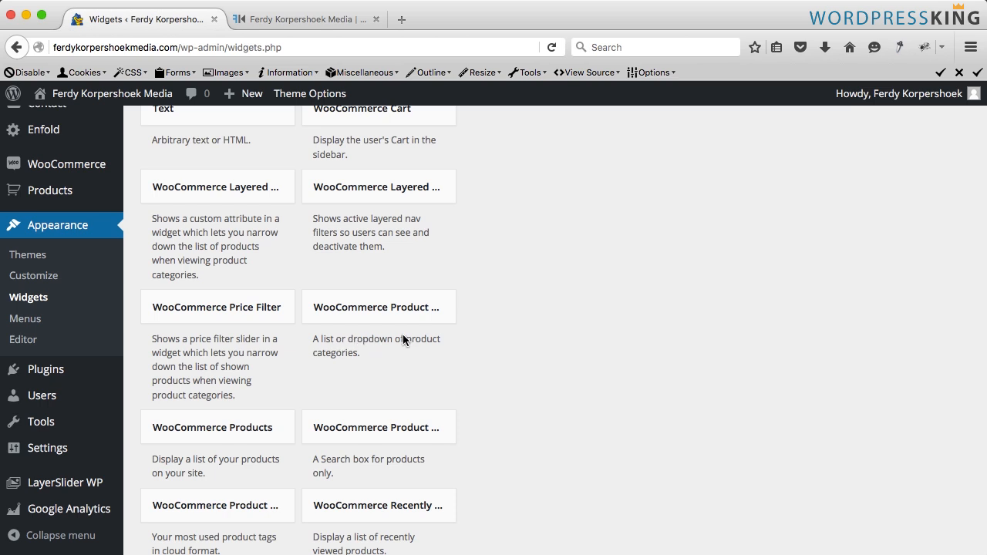
pyautogui.click(375, 308)
pyautogui.scroll(-2, 377, 447)
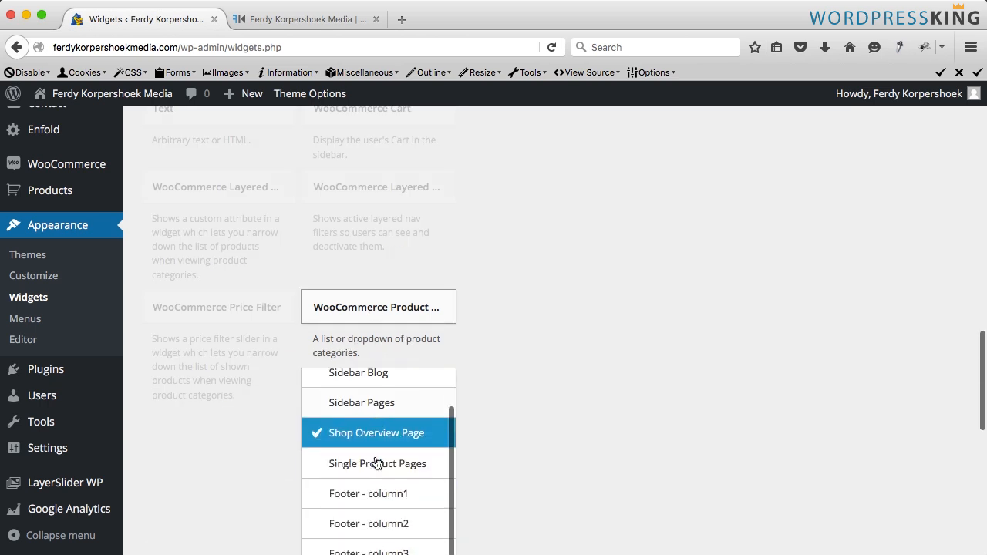
pyautogui.scroll(-4, 416, 462)
pyautogui.click(413, 401)
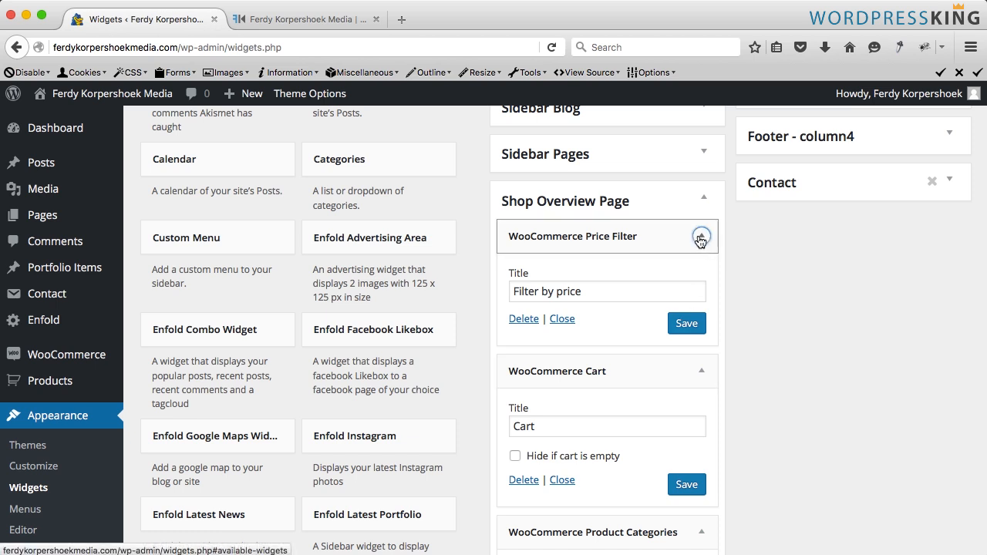
# - Collapse the Price Filter widget and enable 'Hide if cart is empty' in the Cart widget, saving it
pyautogui.click(700, 238)
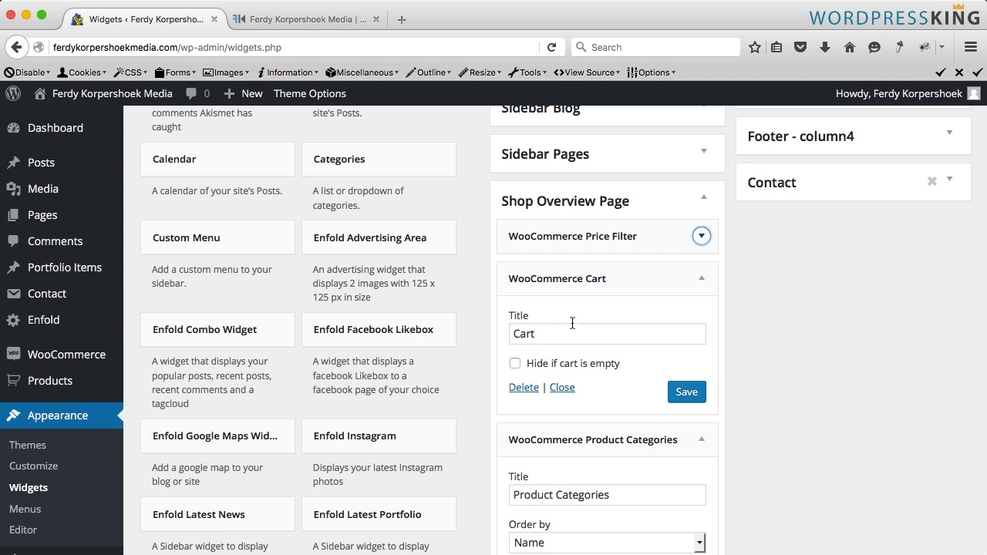
pyautogui.click(517, 365)
pyautogui.scroll(-5, 620, 315)
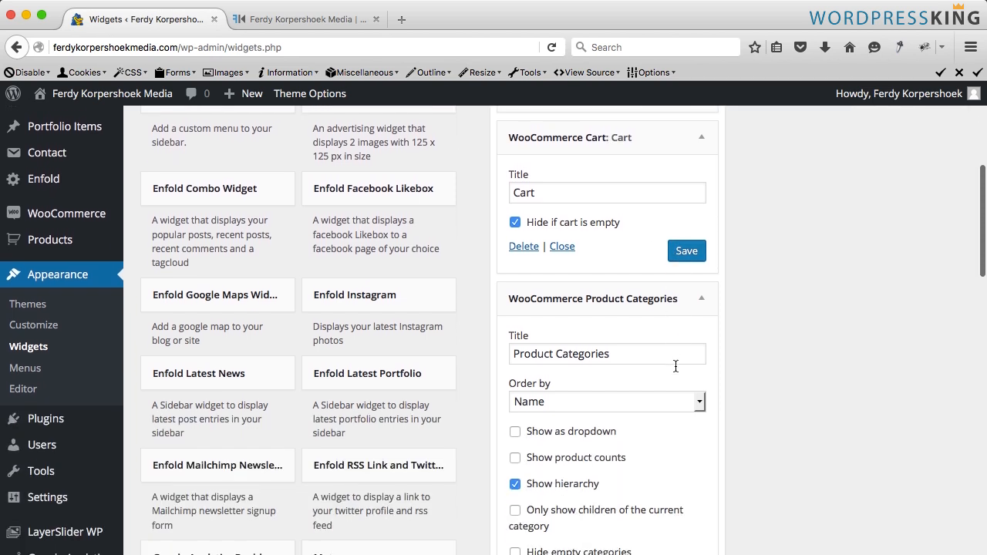
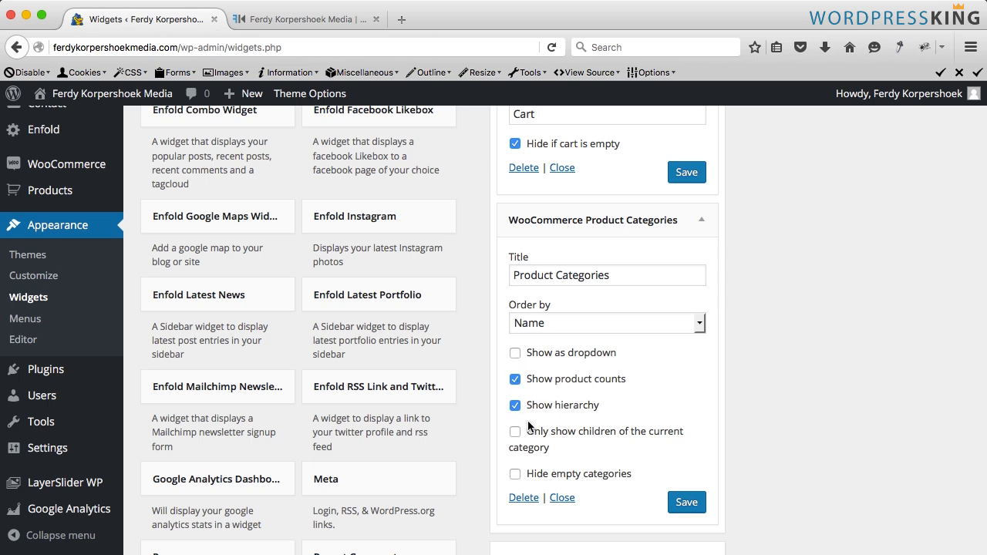
# - Save the Product Categories widget settings
pyautogui.click(681, 505)
pyautogui.click(675, 505)
pyautogui.scroll(-1, 675, 505)
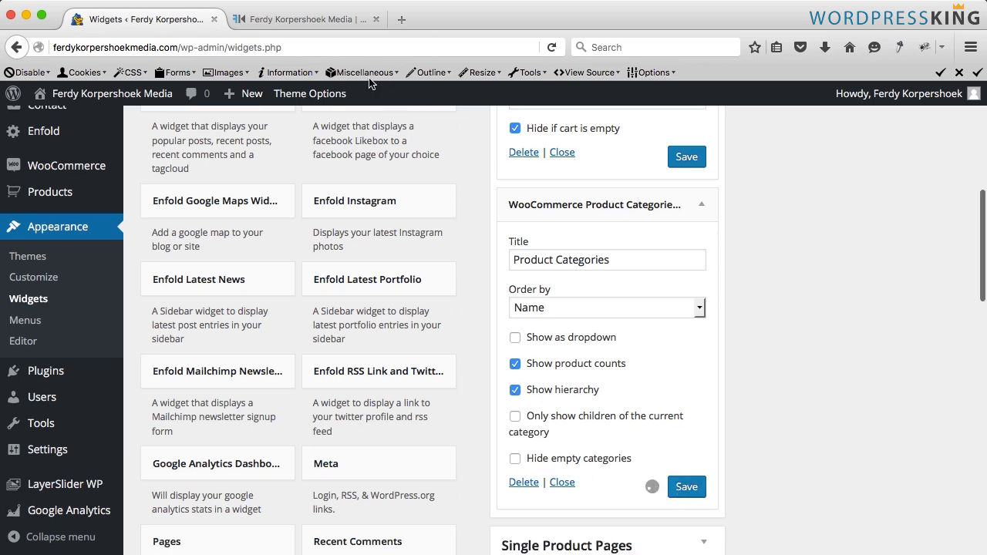
# - Reload the Shop page in the other tab and review the new sidebar widgets
pyautogui.click(312, 23)
pyautogui.press('super+r')
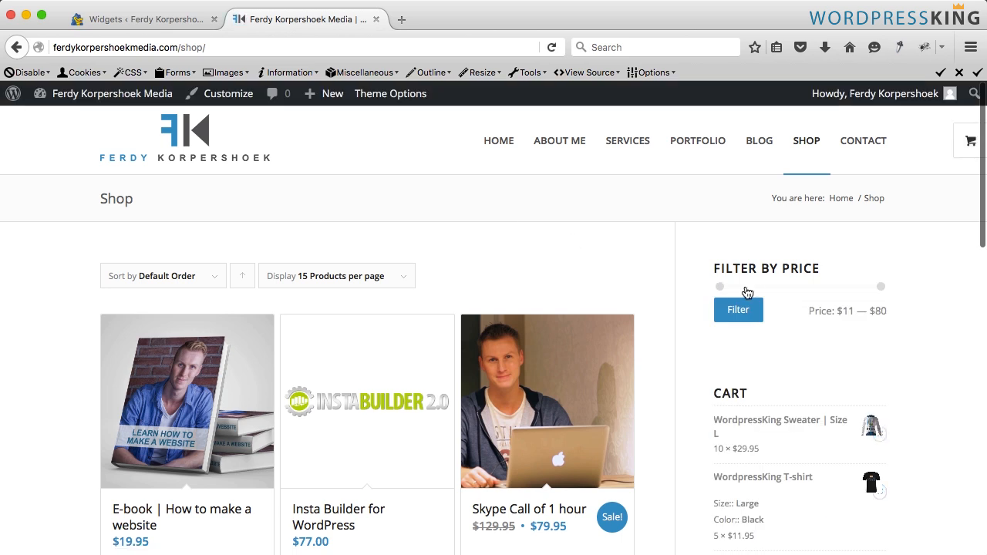
pyautogui.scroll(-4, 760, 280)
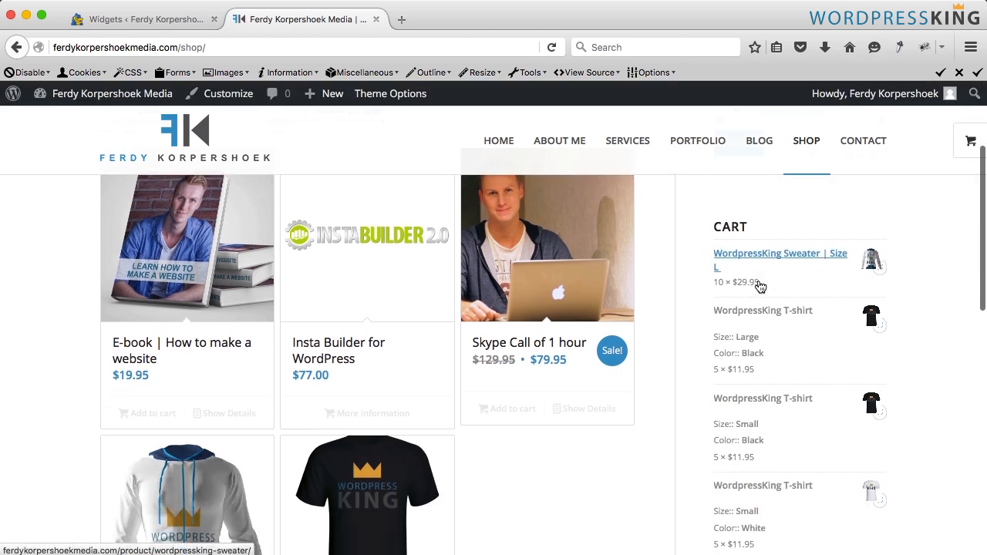
pyautogui.scroll(-5, 759, 284)
pyautogui.scroll(-1, 759, 283)
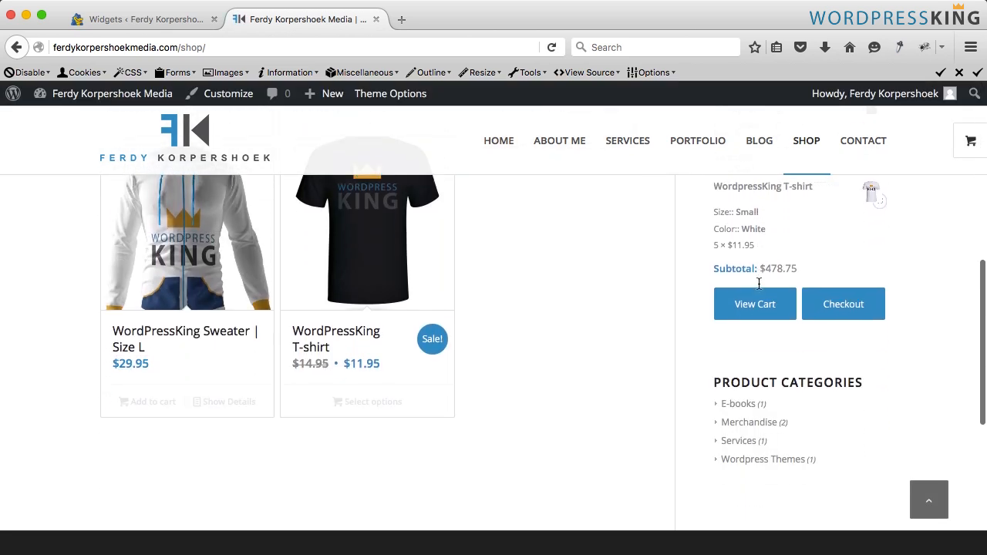
pyautogui.scroll(7, 805, 362)
pyautogui.scroll(-7, 803, 360)
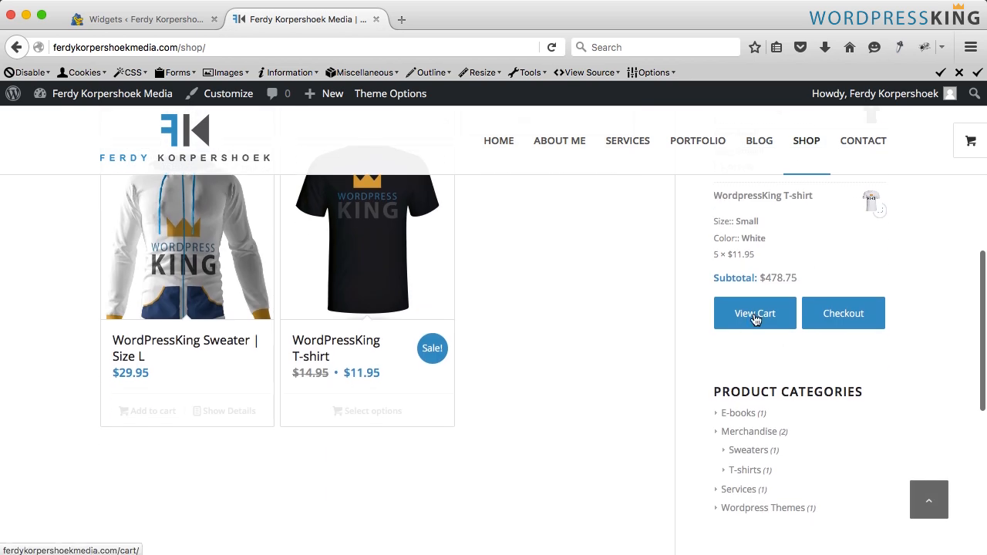
# - Open the cart and remove all four items from it
pyautogui.click(755, 318)
pyautogui.click(118, 310)
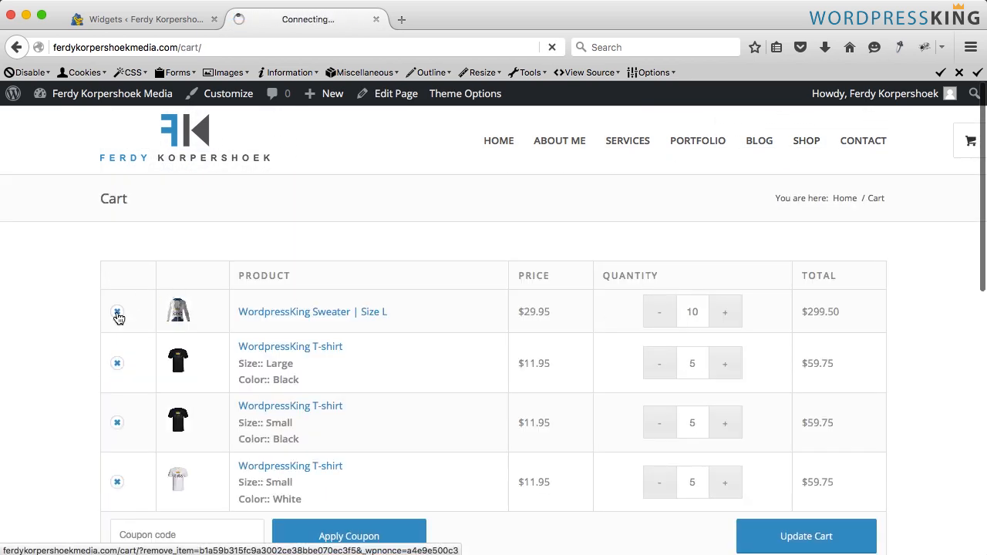
pyautogui.click(118, 429)
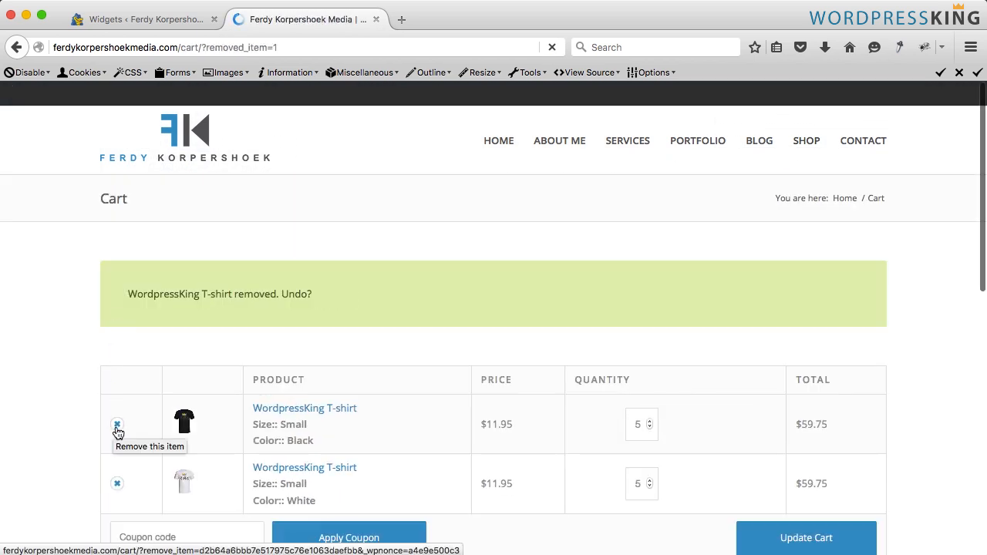
pyautogui.click(118, 428)
pyautogui.click(117, 428)
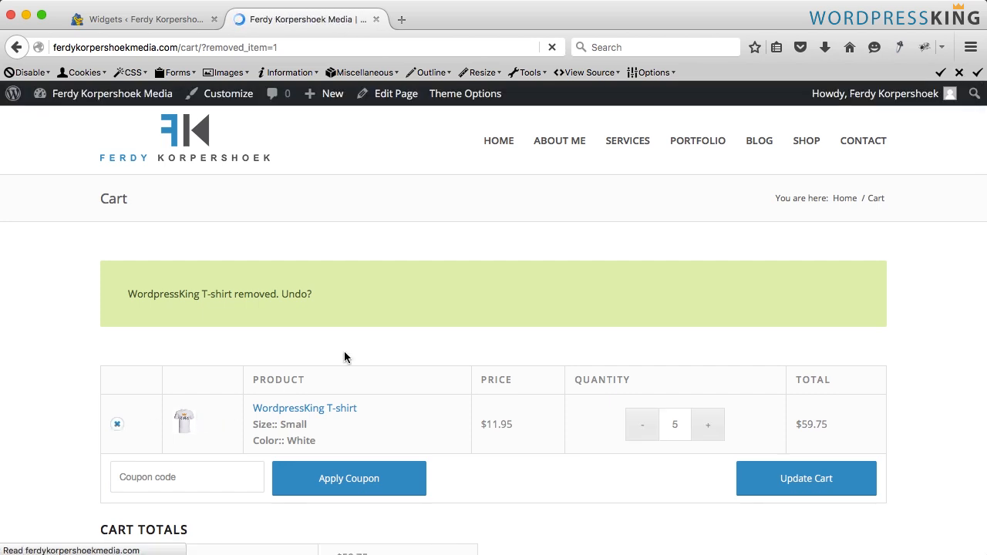
# - Return to the Shop page and add the E-book | How to make a website to the cart
pyautogui.click(811, 147)
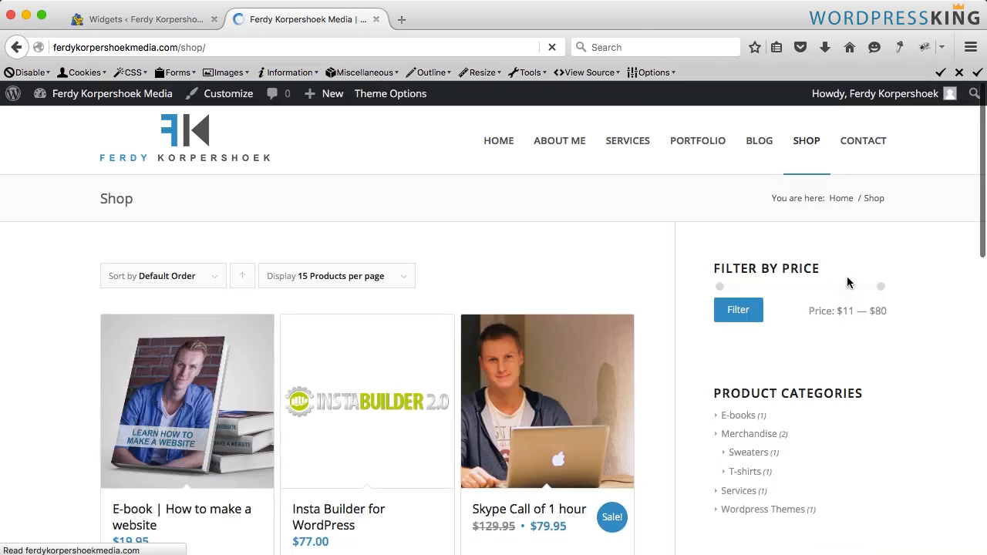
pyautogui.scroll(-2, 848, 281)
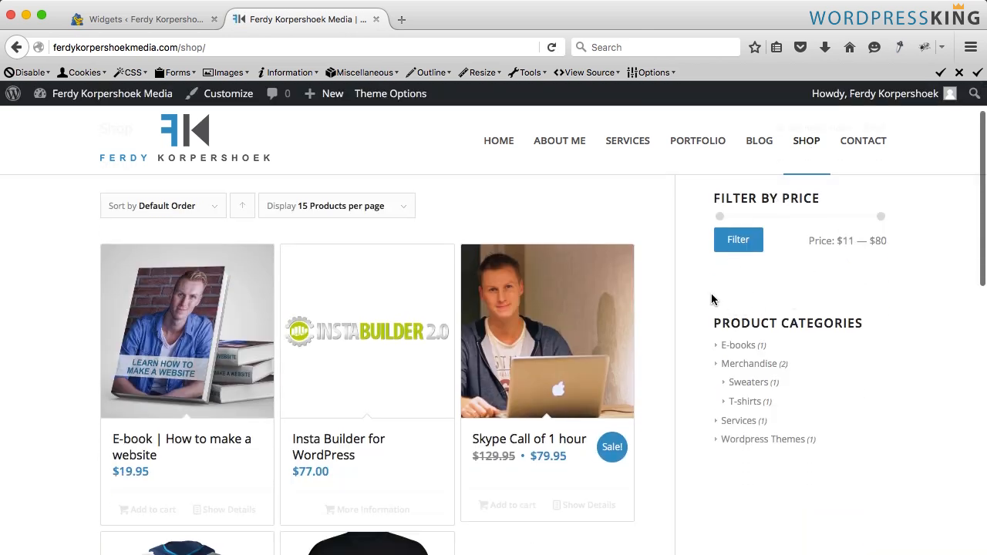
pyautogui.click(136, 511)
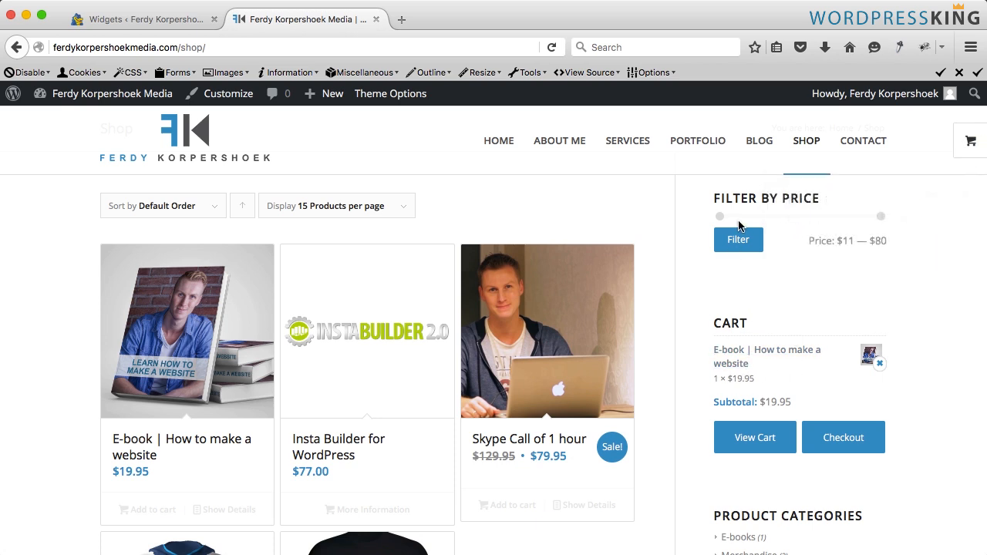
pyautogui.scroll(2, 769, 212)
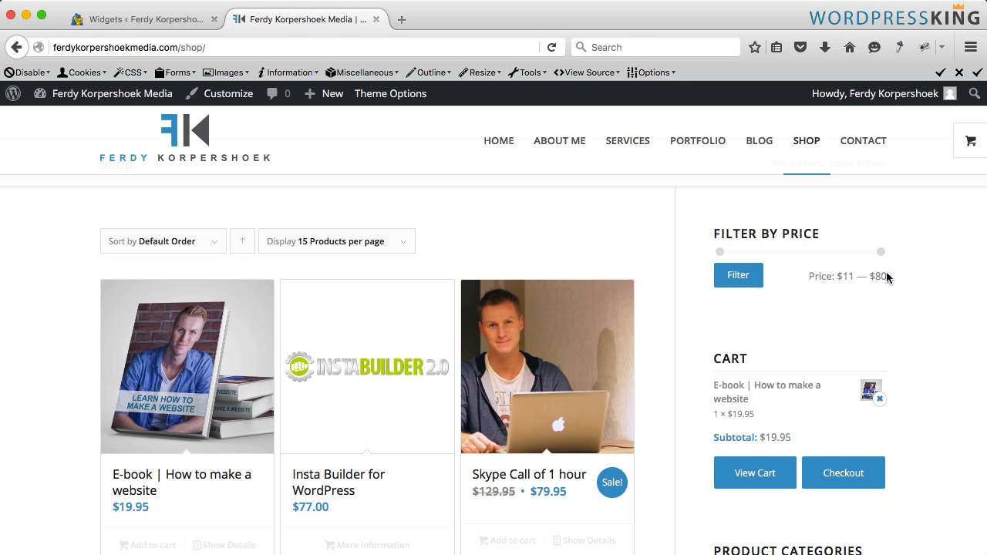
# - Filter the shop products by price from $11 to $30
pyautogui.moveTo(887, 276); pyautogui.dragTo(874, 275)
pyautogui.moveTo(875, 253); pyautogui.dragTo(814, 251)
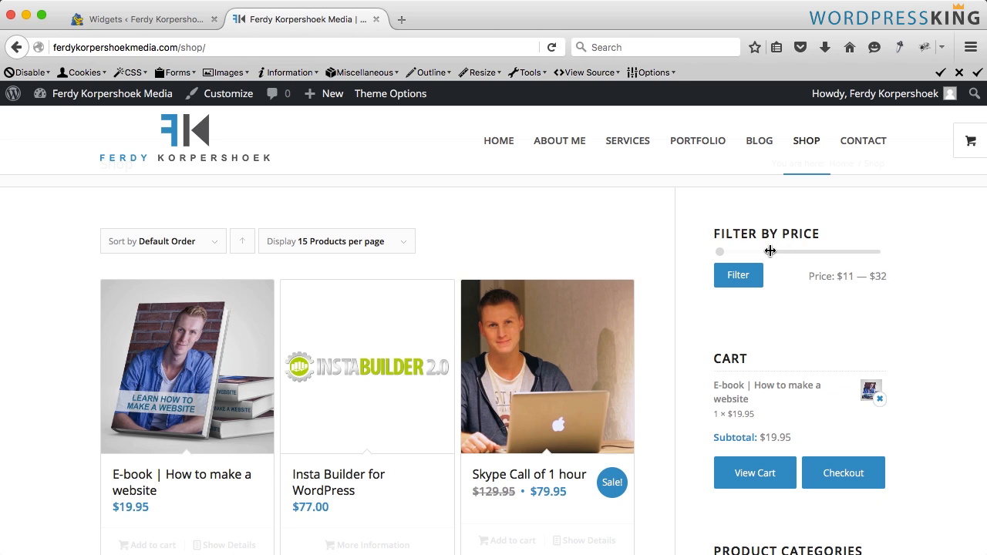
pyautogui.click(740, 278)
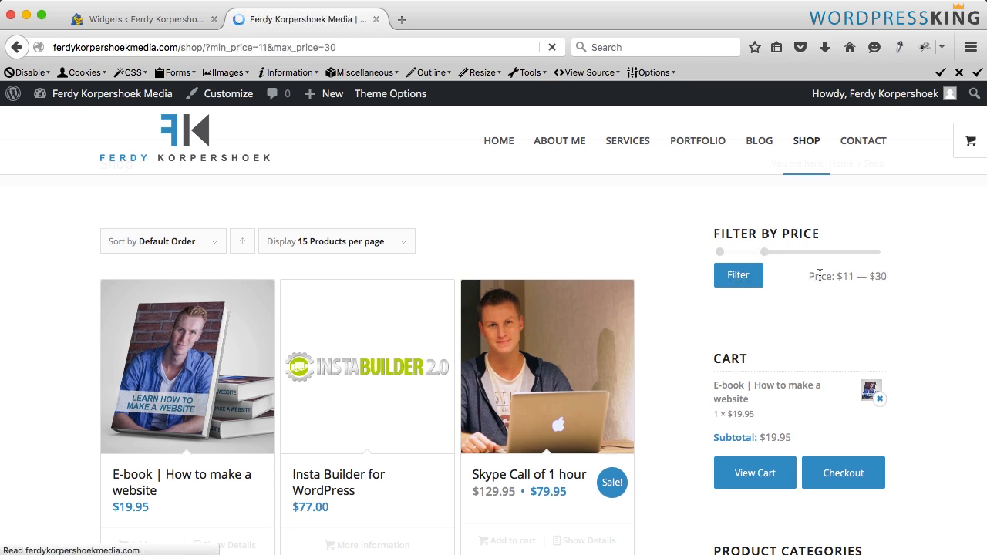
# - Narrow the price filter to $20 – $30 and apply it
pyautogui.scroll(-3, 667, 340)
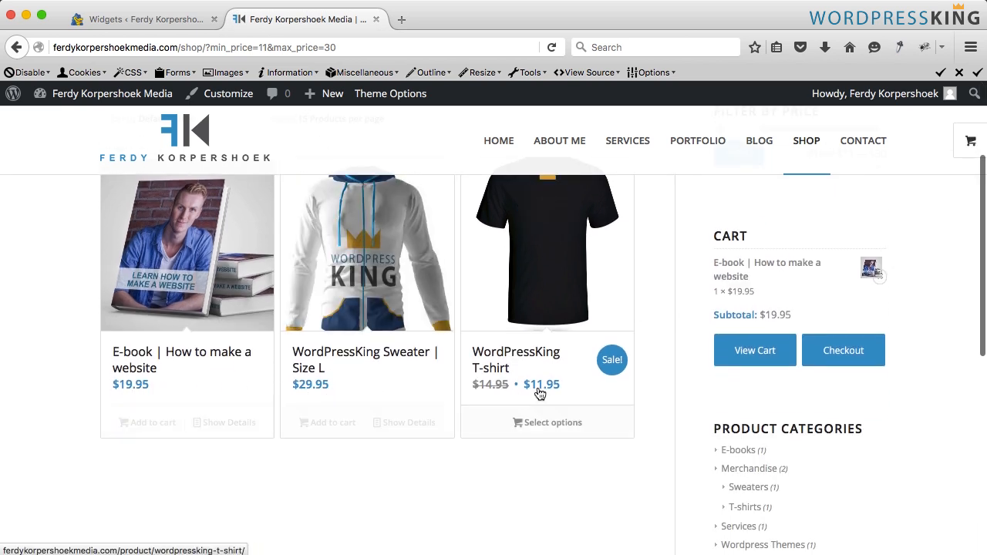
pyautogui.scroll(3, 670, 386)
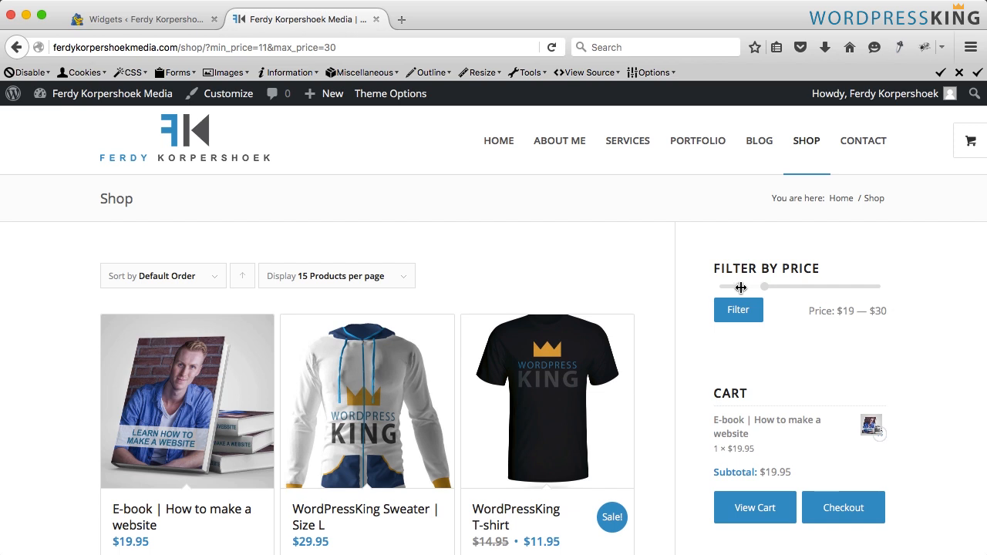
pyautogui.click(740, 312)
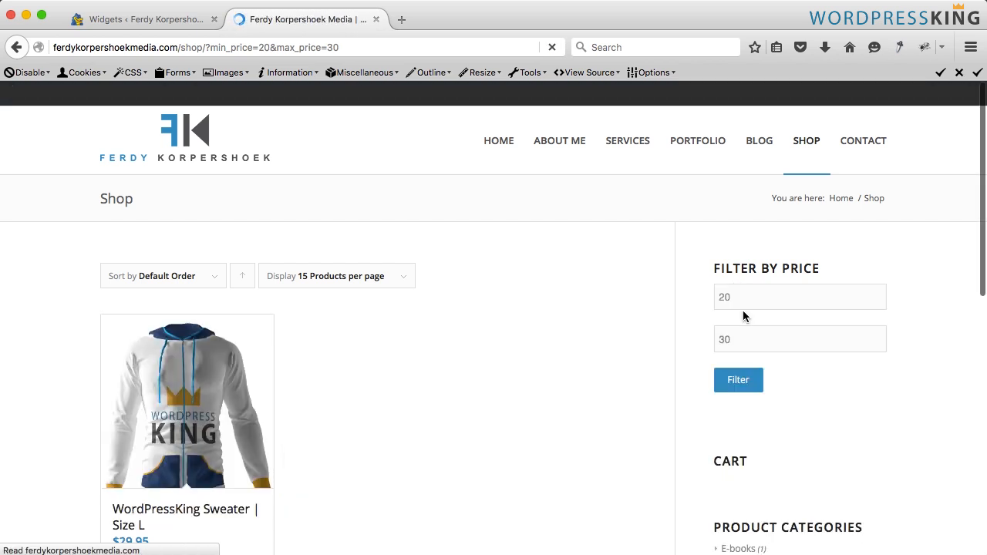
pyautogui.scroll(-2, 247, 347)
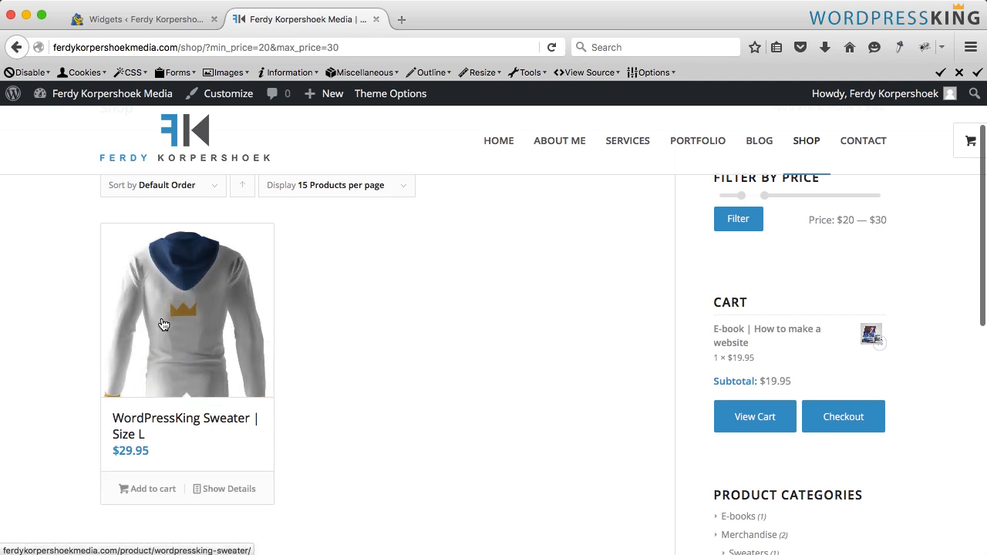
pyautogui.scroll(1, 713, 260)
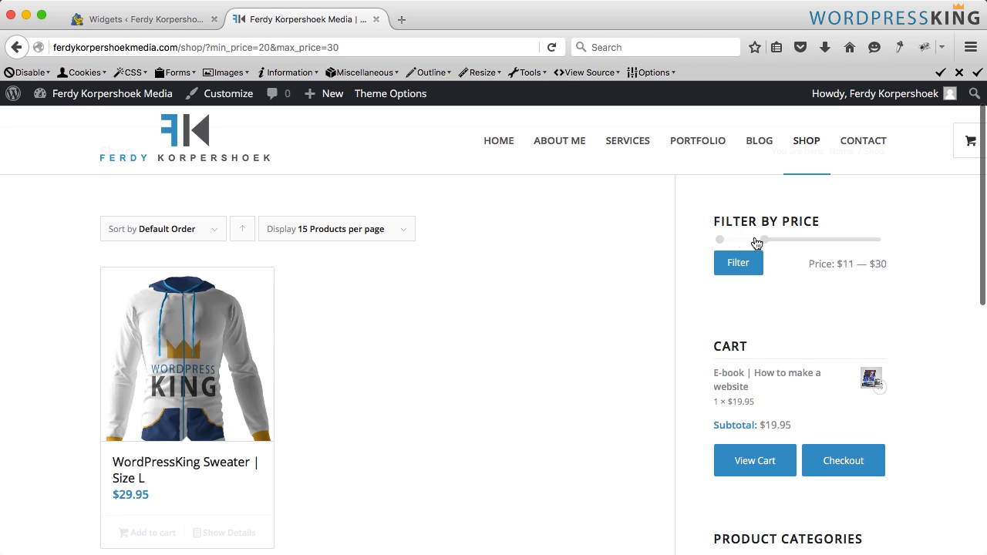
# - Reset the price filter to the full $11 – $80 range and apply it
pyautogui.moveTo(762, 237); pyautogui.dragTo(876, 248)
pyautogui.click(737, 263)
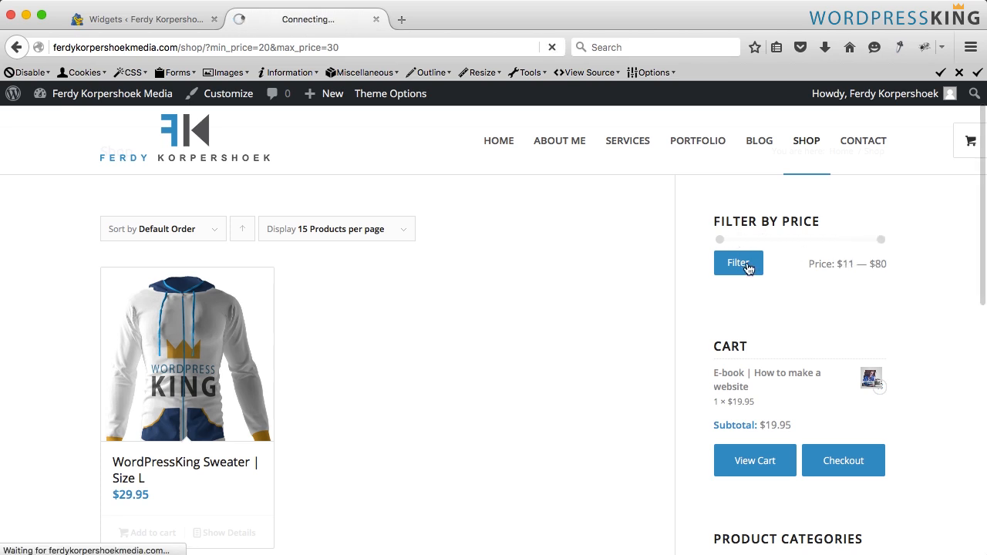
# - Sort the shop products by Name, then by Price
pyautogui.moveTo(158, 275)
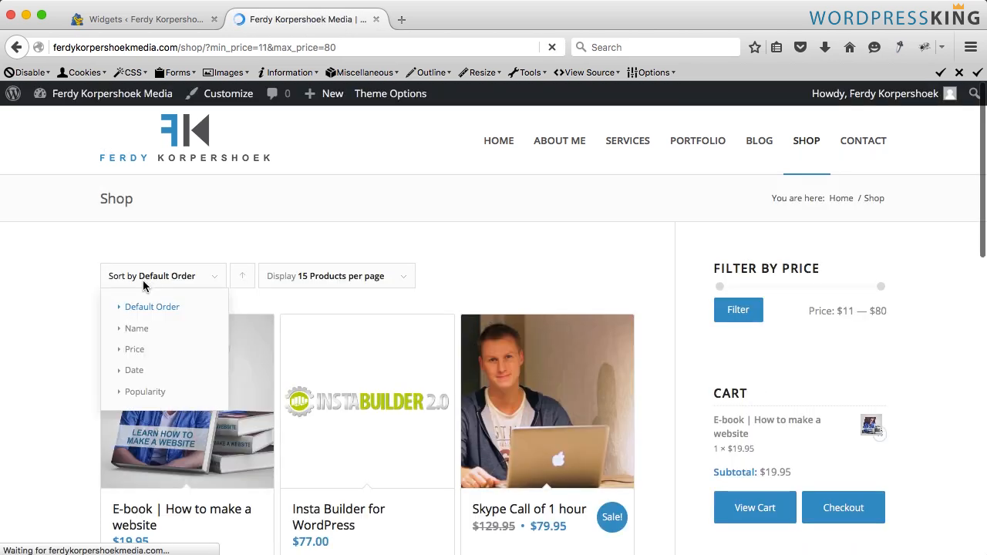
pyautogui.scroll(-2, 123, 278)
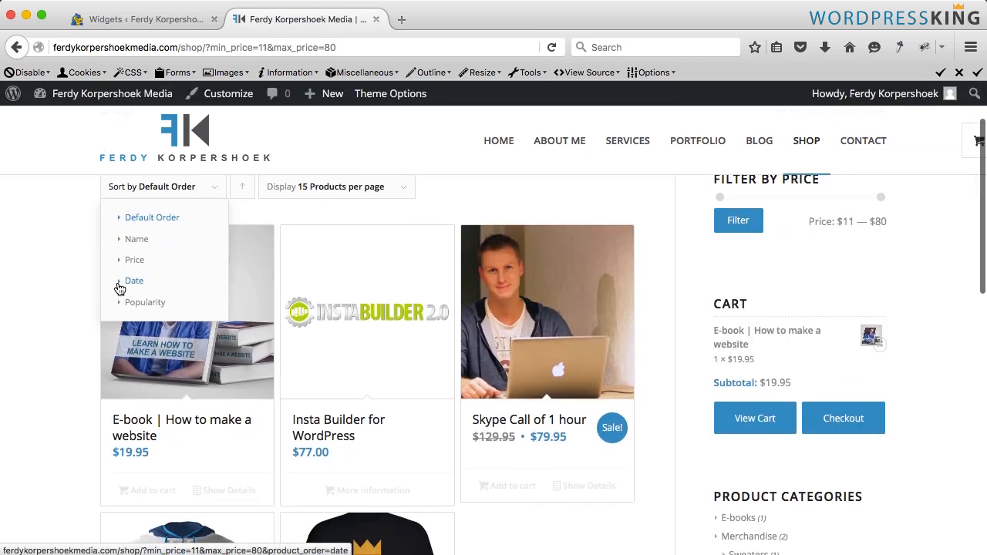
pyautogui.click(137, 240)
pyautogui.moveTo(186, 279)
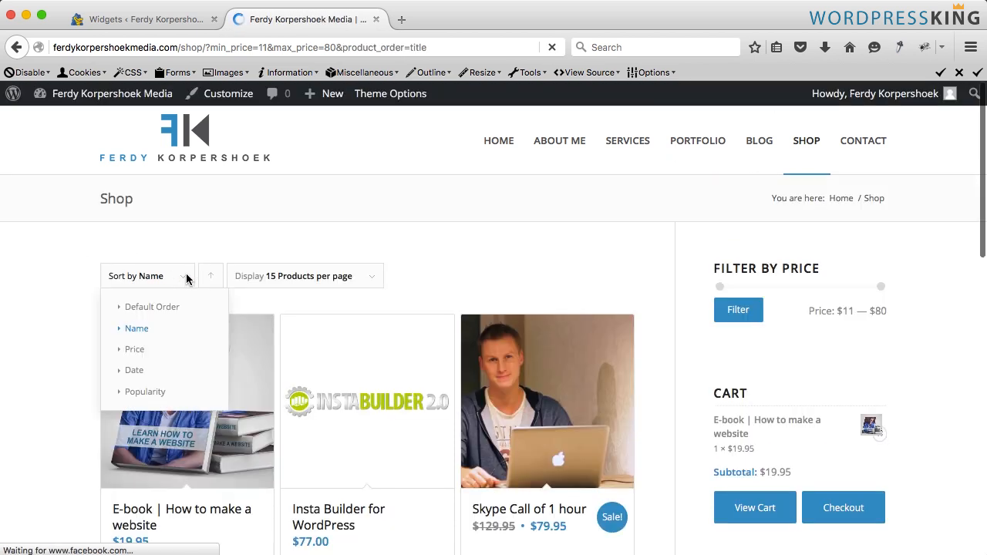
pyautogui.click(138, 349)
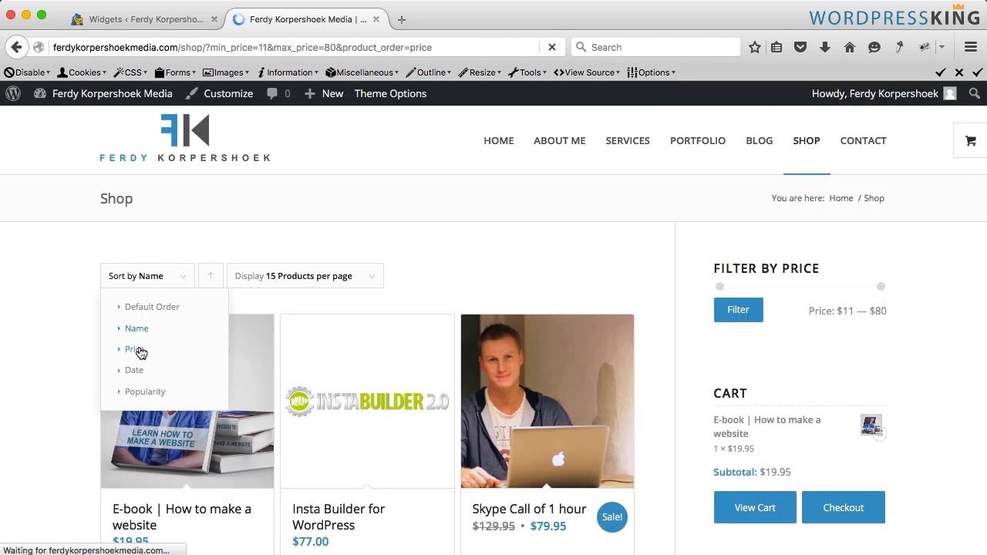
# - Examine the products-per-page options and the price-sorted product list
pyautogui.moveTo(357, 277)
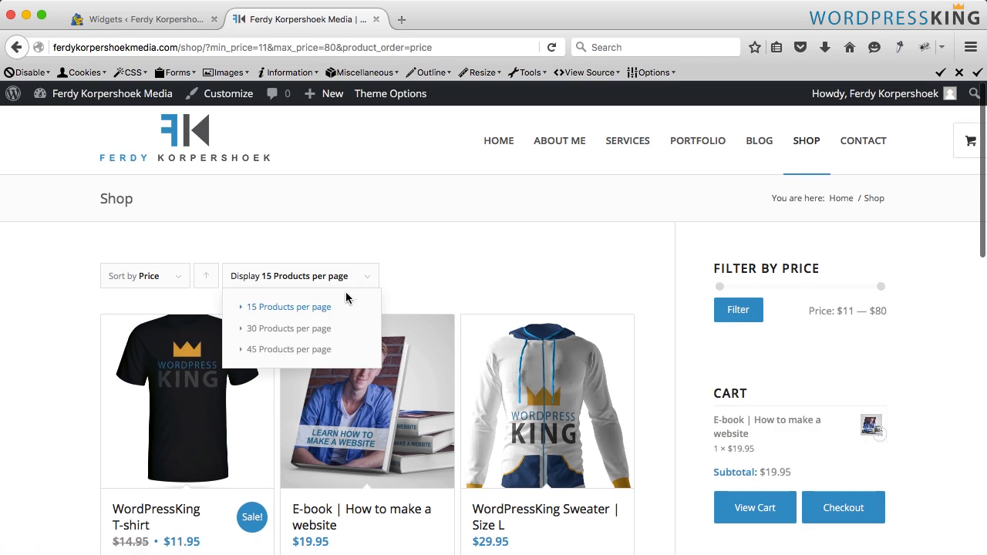
pyautogui.scroll(-3, 406, 284)
pyautogui.scroll(2, 407, 287)
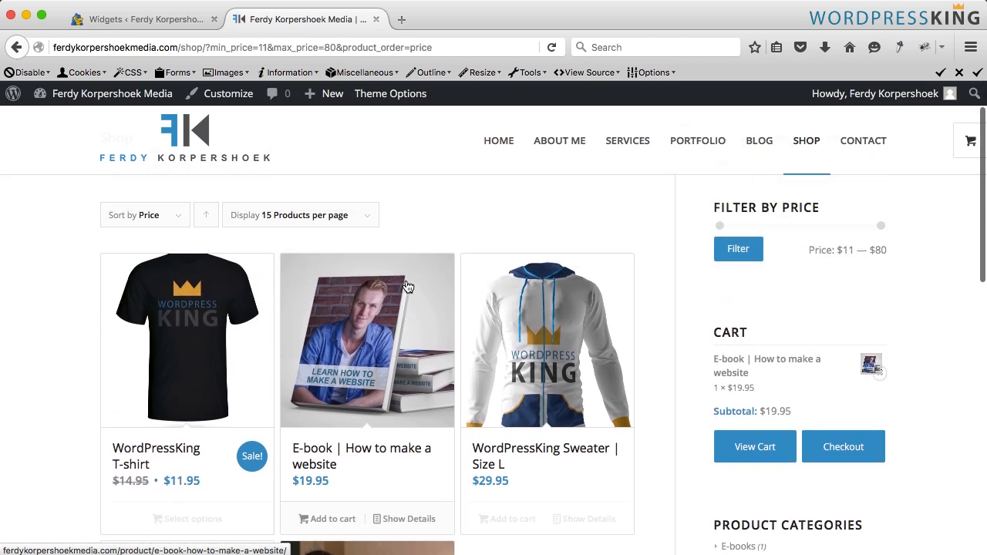
pyautogui.scroll(1, 407, 287)
pyautogui.moveTo(283, 256)
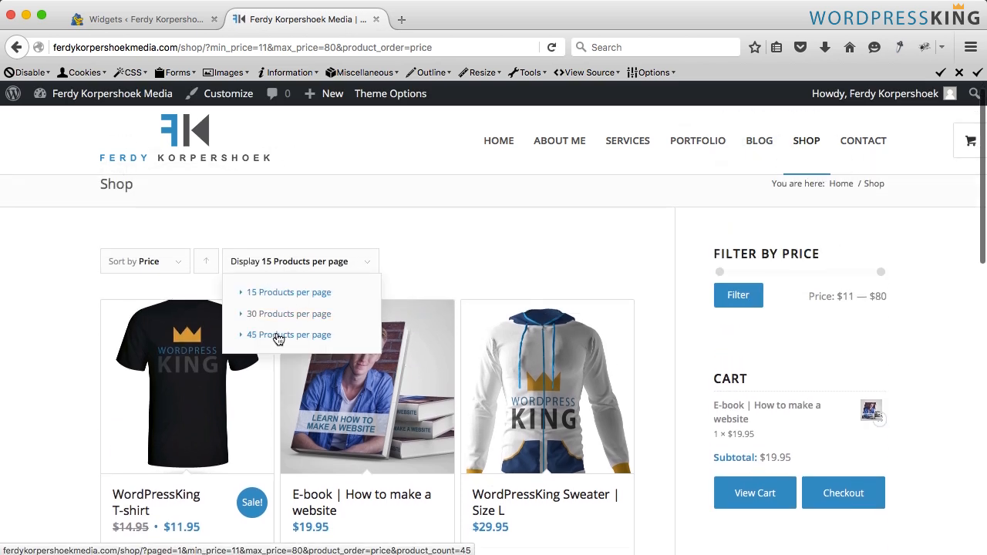
pyautogui.scroll(-5, 468, 264)
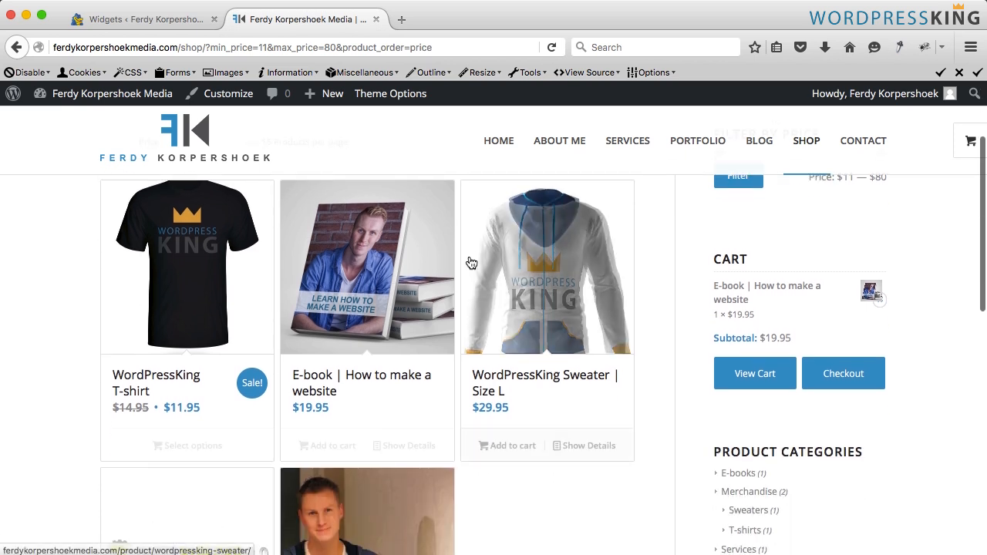
pyautogui.scroll(5, 471, 263)
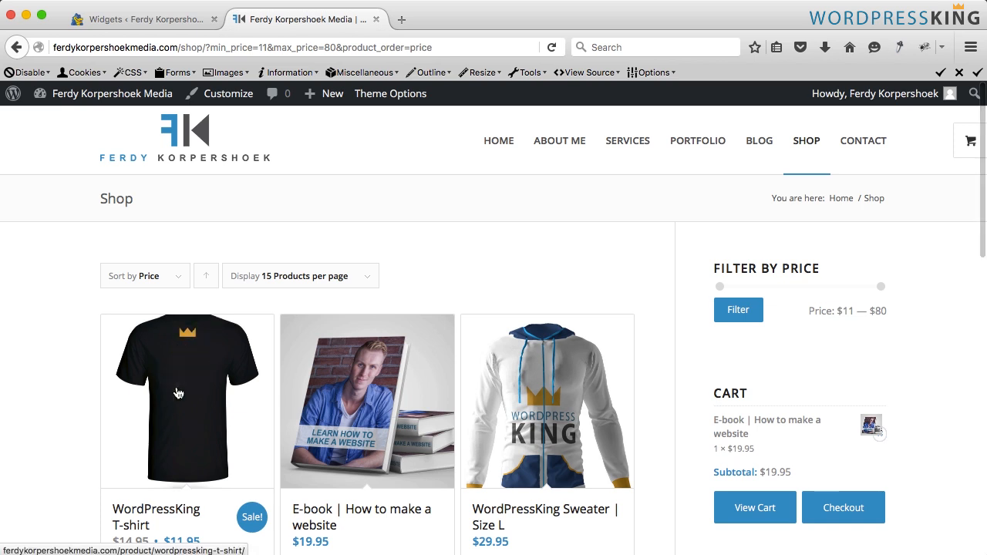
pyautogui.scroll(-3, 390, 396)
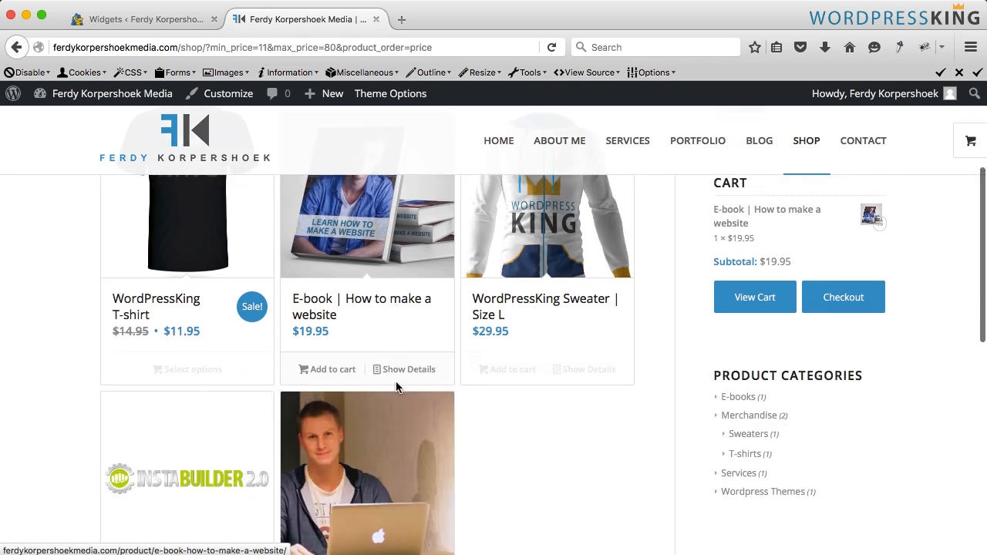
# - Open the WordPressKing Sweater product page, return to Shop via the breadcrumb, and review the sidebar categories
pyautogui.click(582, 233)
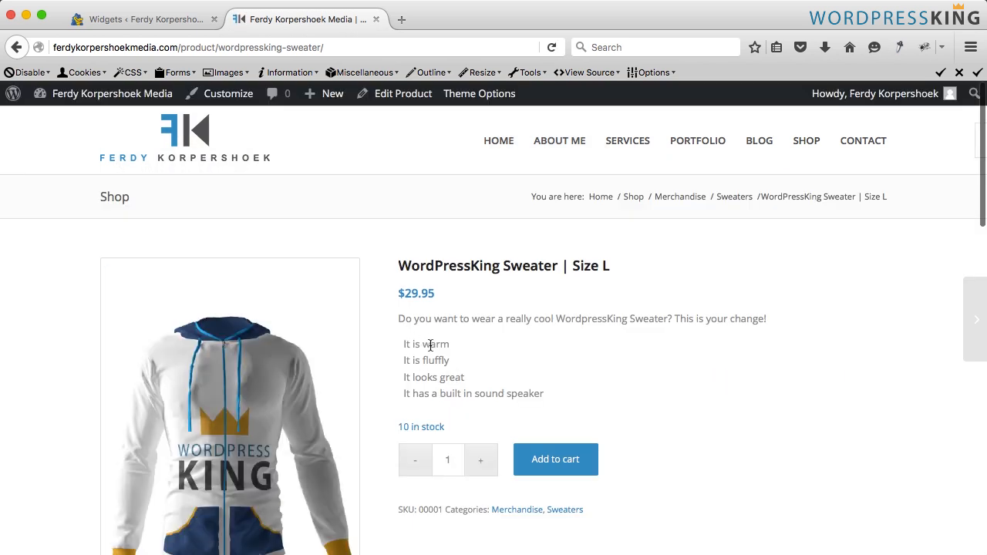
pyautogui.scroll(-3, 437, 370)
pyautogui.scroll(3, 435, 353)
pyautogui.moveTo(795, 150)
pyautogui.moveTo(775, 193)
pyautogui.click(634, 199)
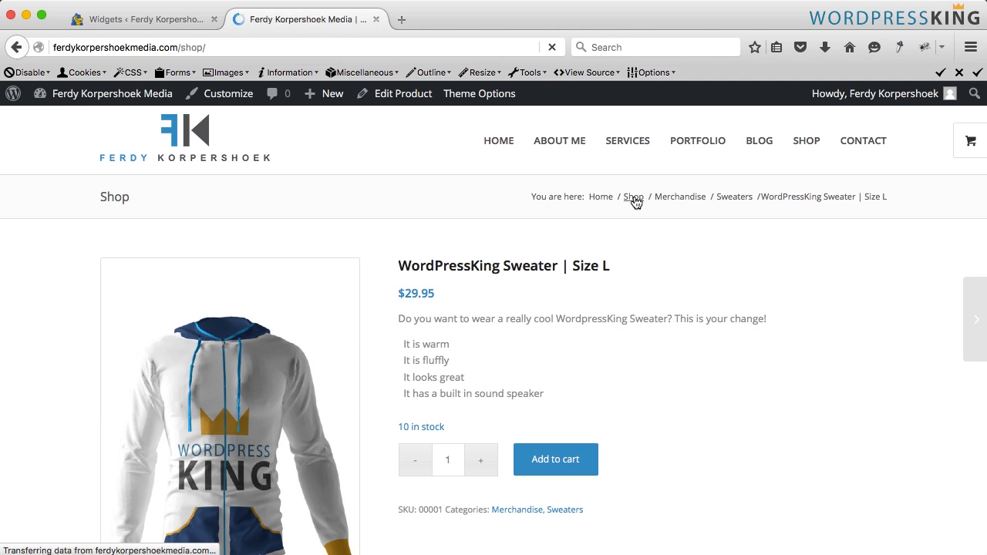
pyautogui.scroll(-2, 625, 350)
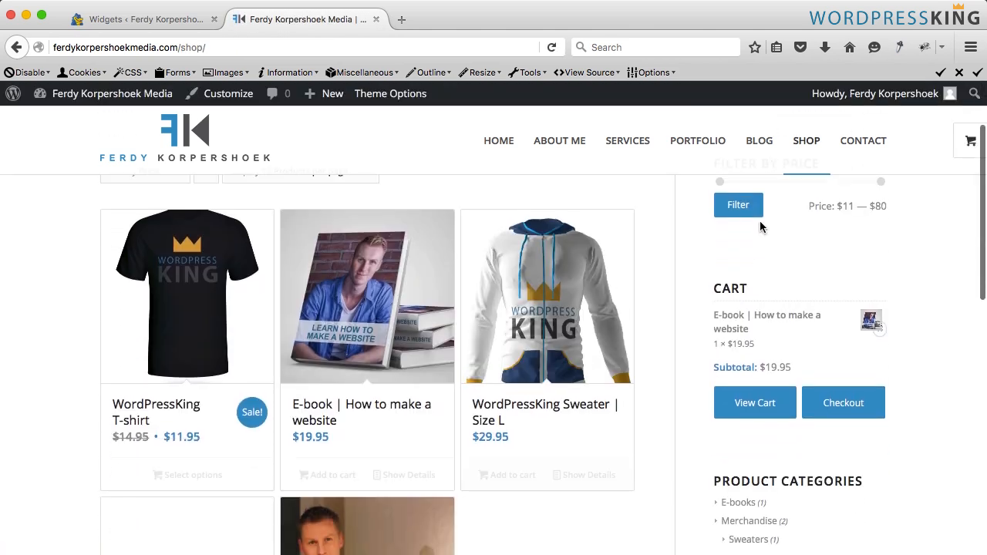
pyautogui.scroll(-1, 763, 269)
pyautogui.scroll(-1, 728, 370)
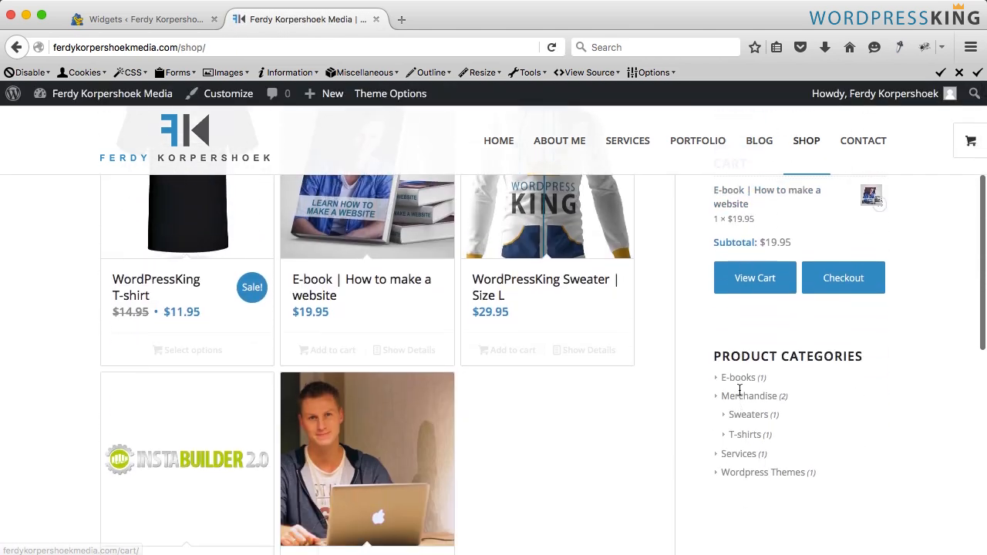
pyautogui.scroll(-3, 713, 412)
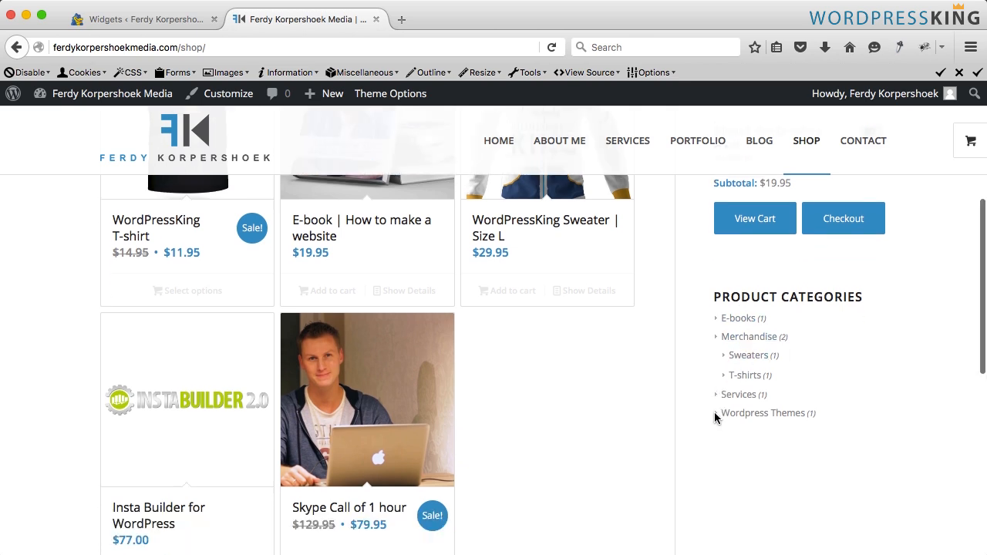
# - Set the shop's column count to 5 in the WooCommerce product display settings, save, and reload the Shop page
pyautogui.scroll(6, 709, 389)
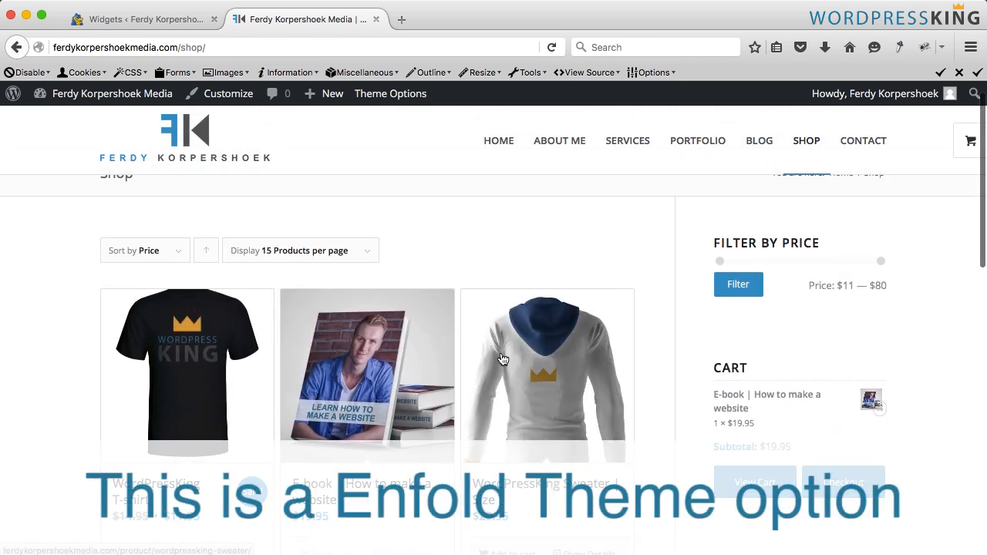
pyautogui.click(138, 25)
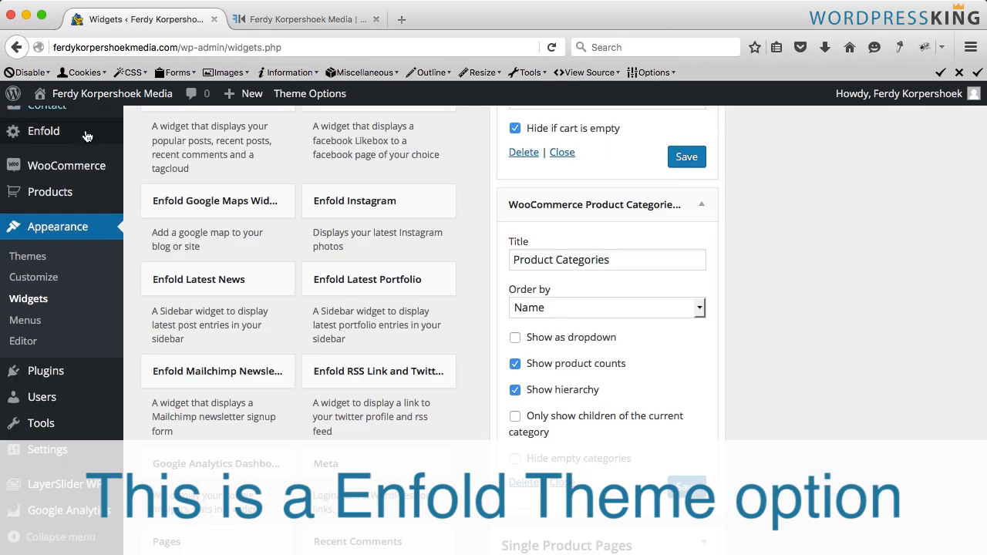
pyautogui.moveTo(77, 172)
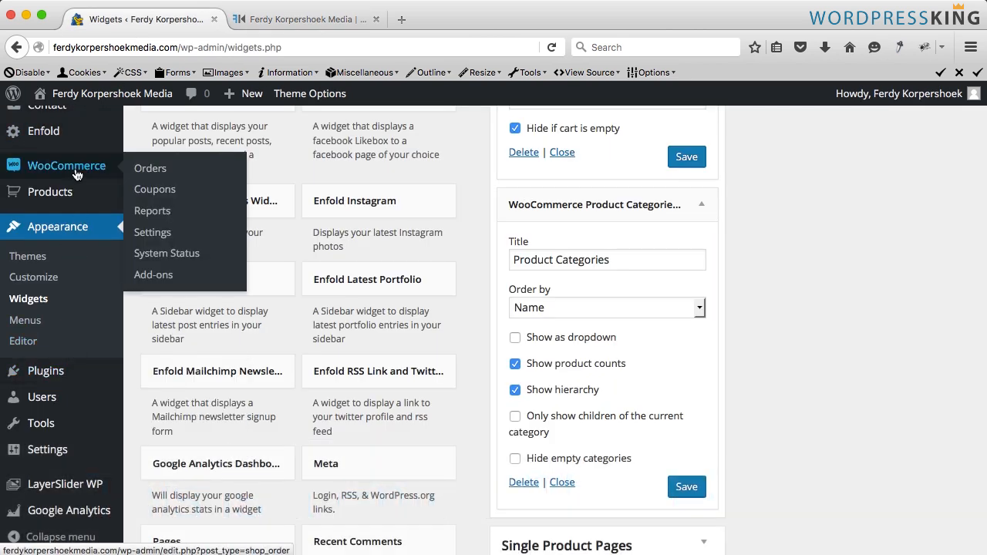
pyautogui.click(154, 233)
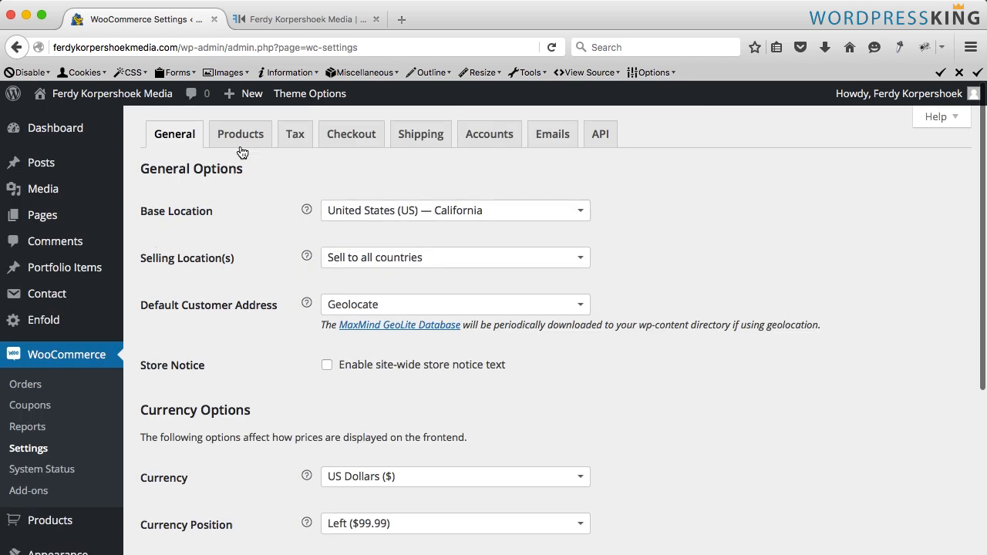
pyautogui.click(240, 145)
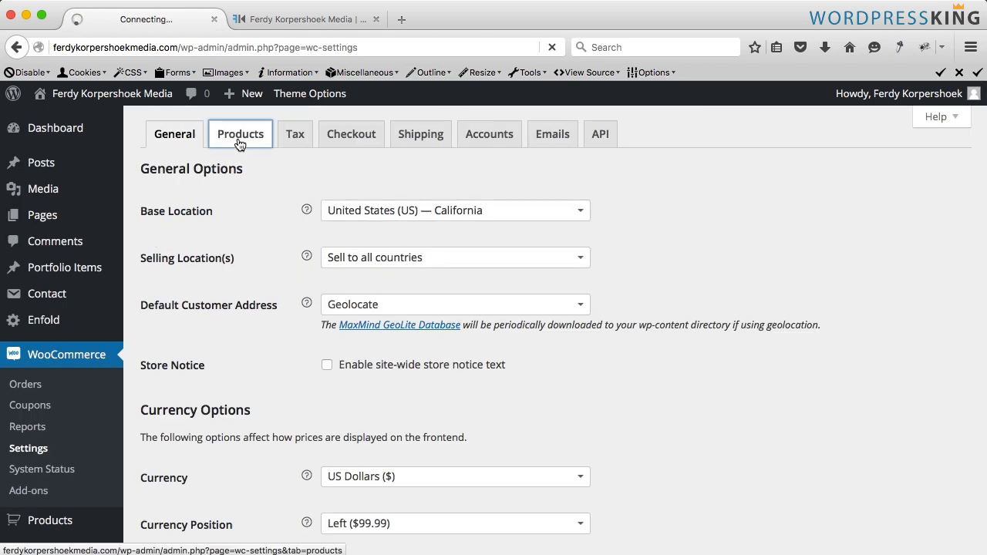
pyautogui.click(210, 169)
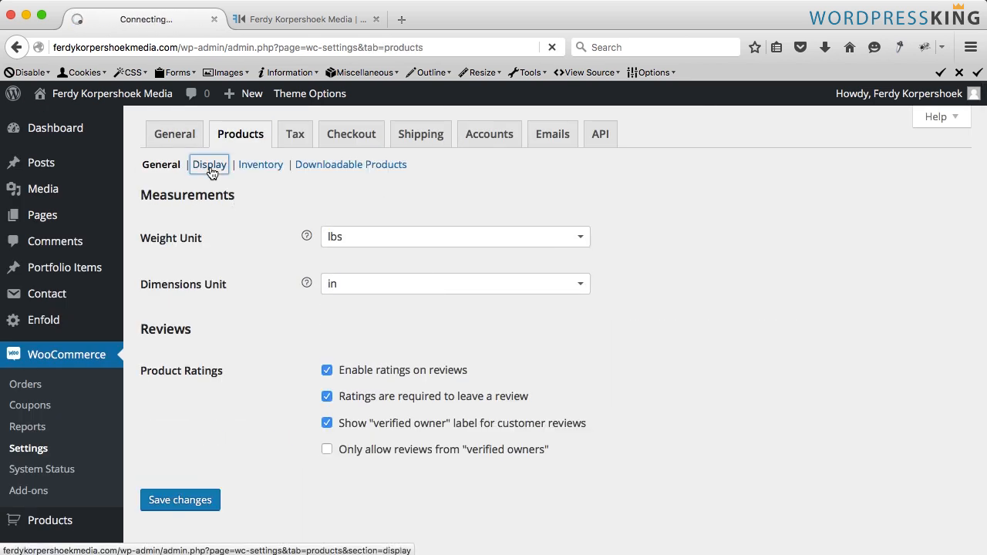
pyautogui.scroll(-10, 263, 285)
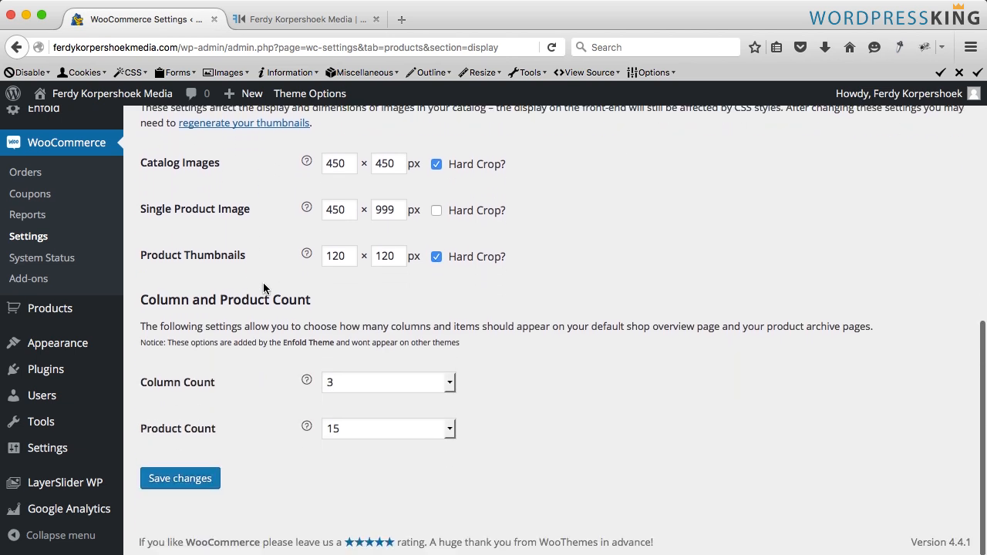
pyautogui.click(356, 433)
pyautogui.scroll(-20, 371, 400)
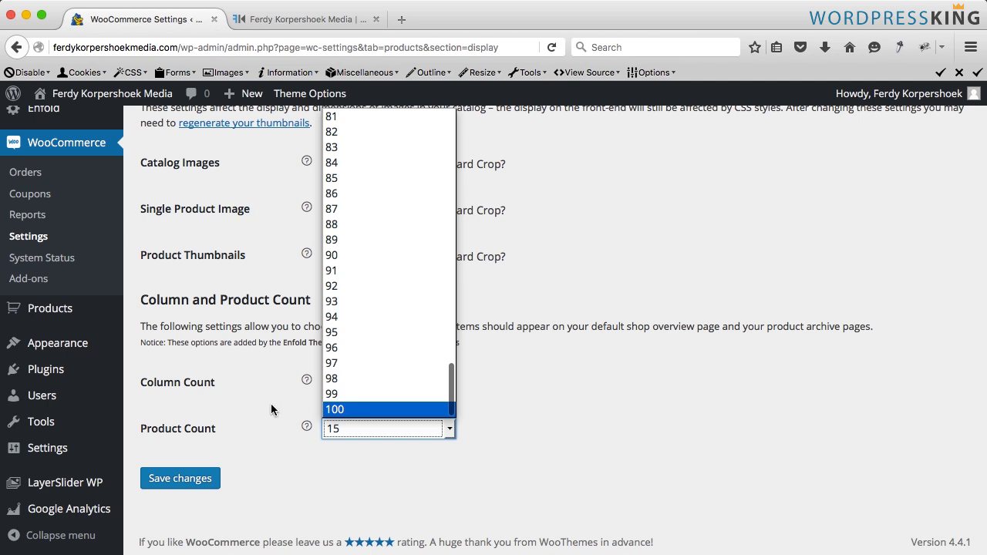
pyautogui.click(271, 404)
pyautogui.click(348, 388)
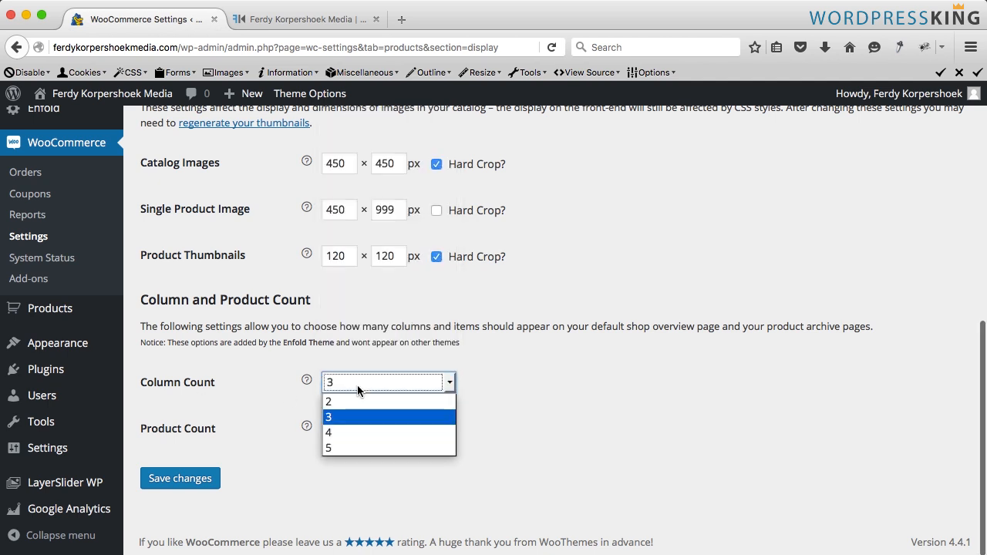
pyautogui.click(344, 447)
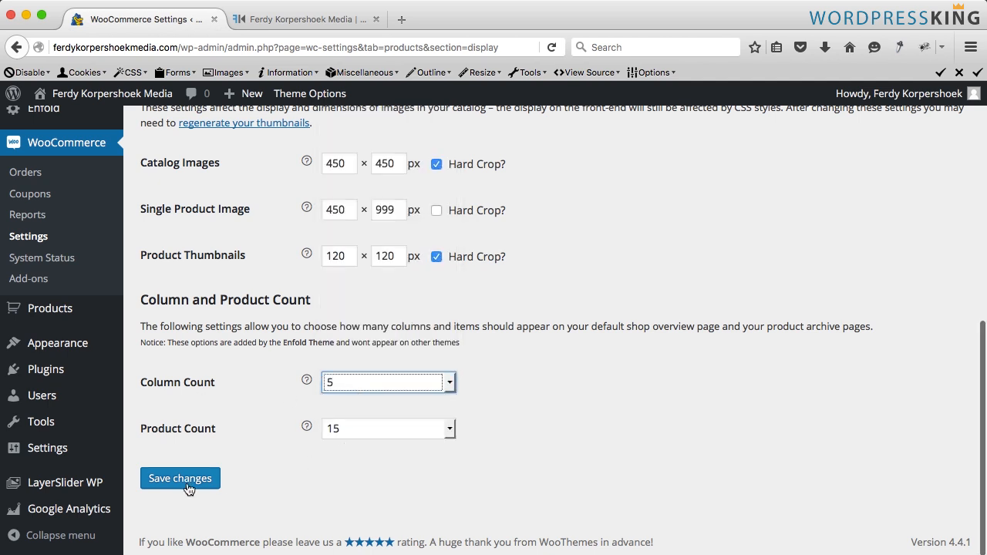
pyautogui.click(183, 481)
pyautogui.click(294, 17)
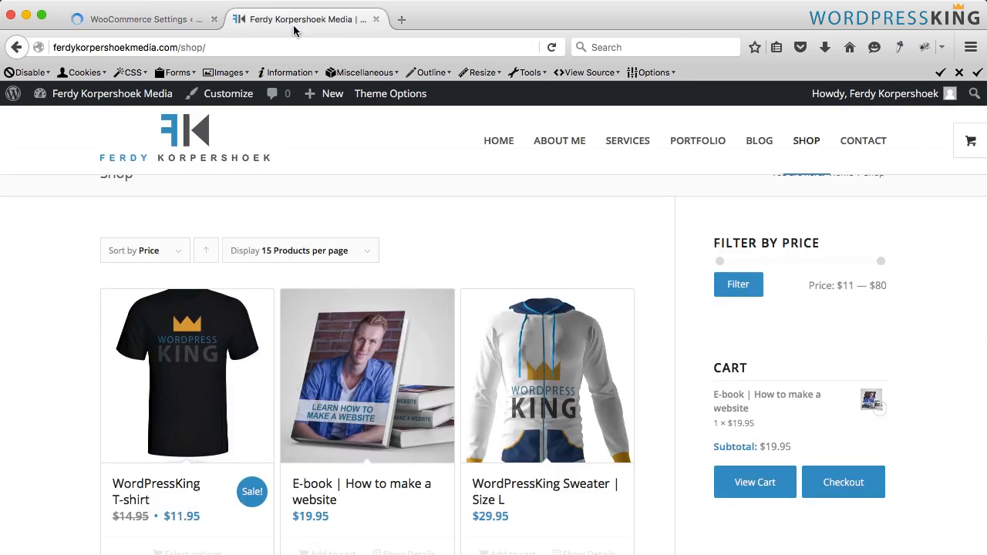
pyautogui.press('super+r')
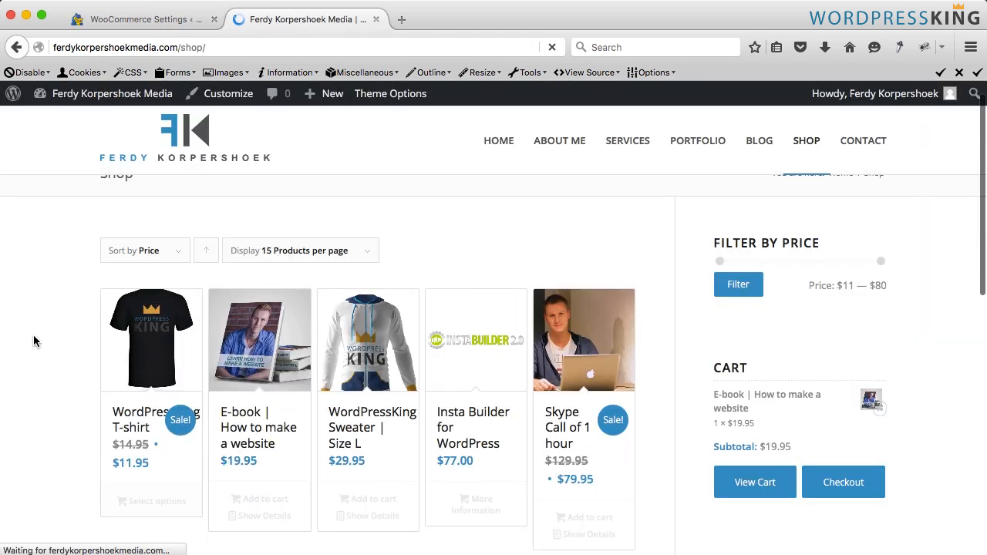
# - Set the shop's column count back to 3, save, and reload the Shop page
pyautogui.click(164, 22)
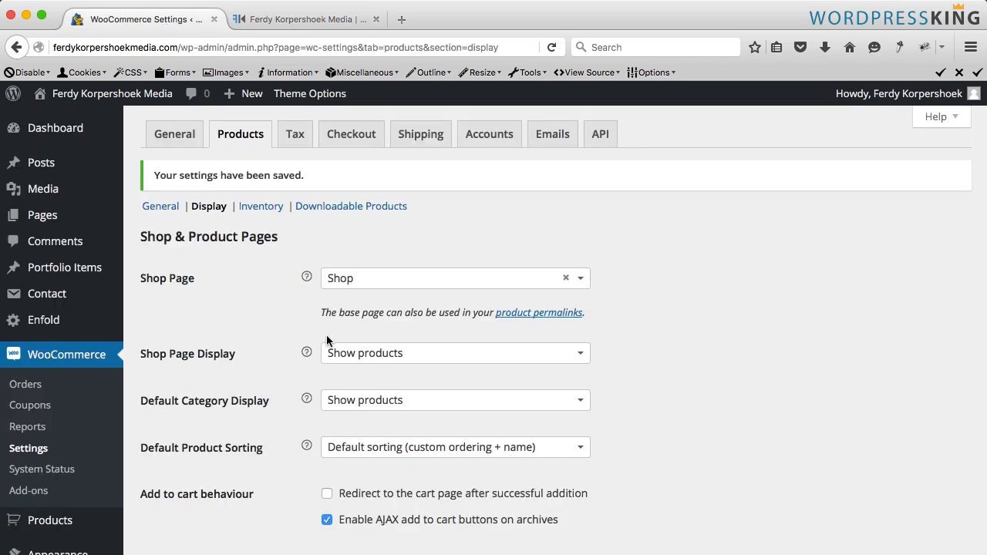
pyautogui.scroll(-5, 306, 405)
pyautogui.click(339, 414)
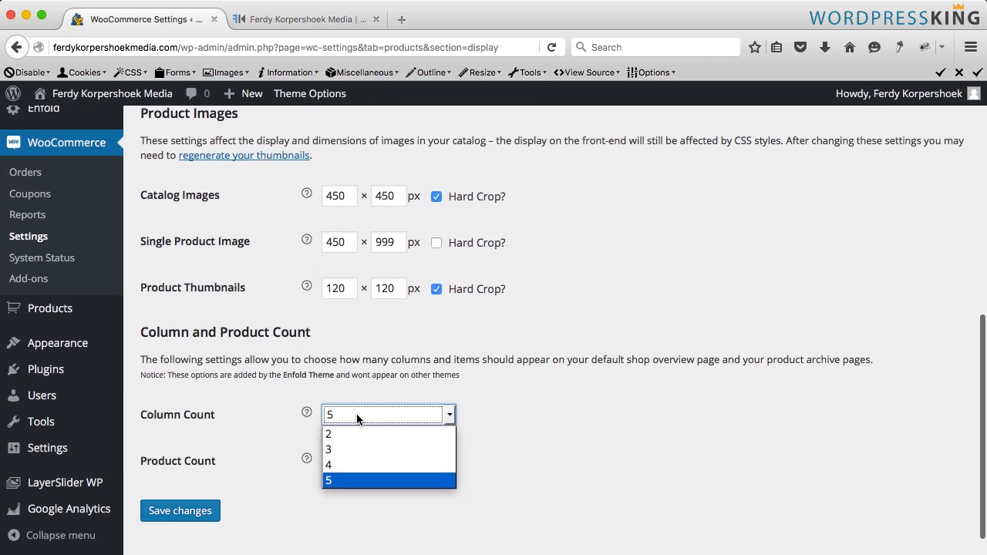
pyautogui.click(347, 451)
pyautogui.click(199, 510)
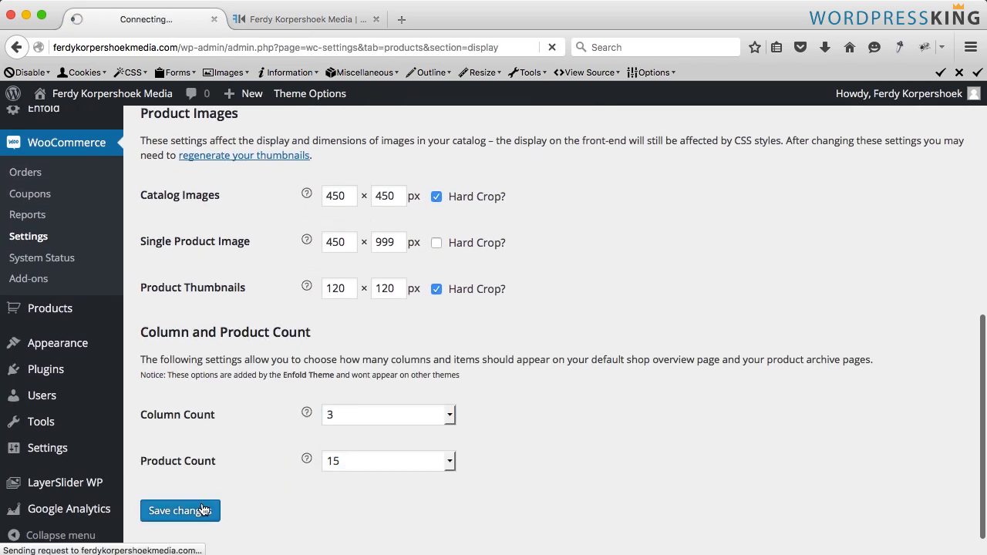
pyautogui.click(308, 19)
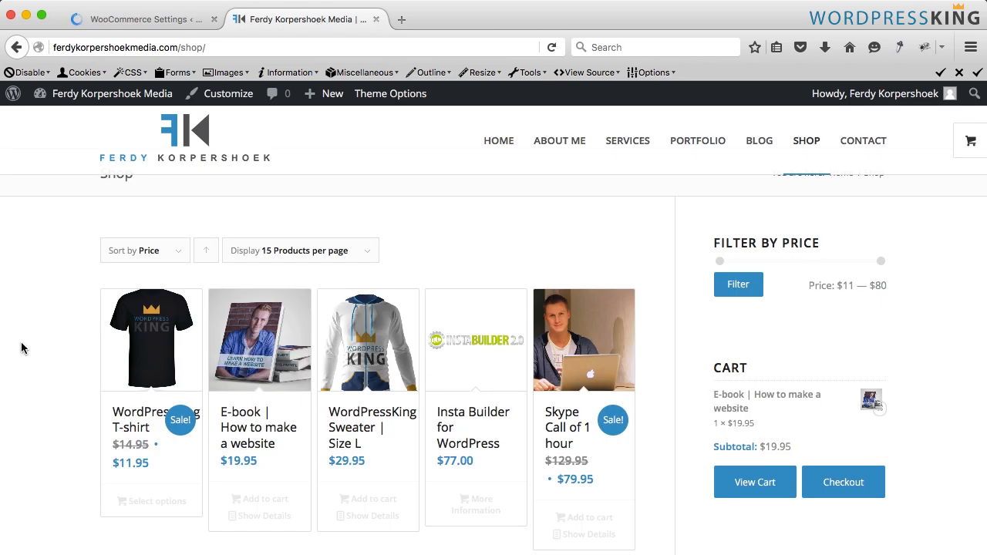
pyautogui.press('super+r')
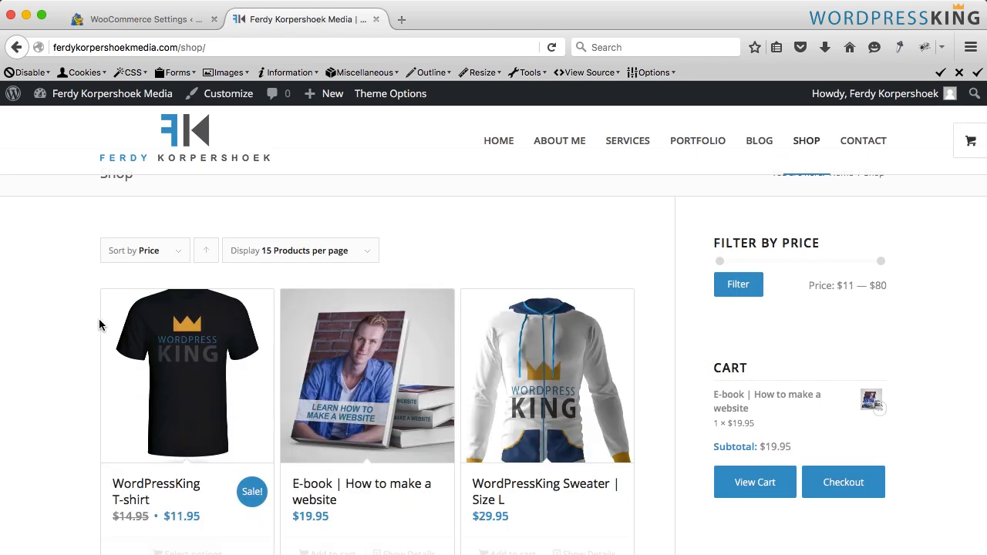
# - Add the WordPressKing Sweater | Size L to the cart three times from the Shop page
pyautogui.scroll(-2, 186, 307)
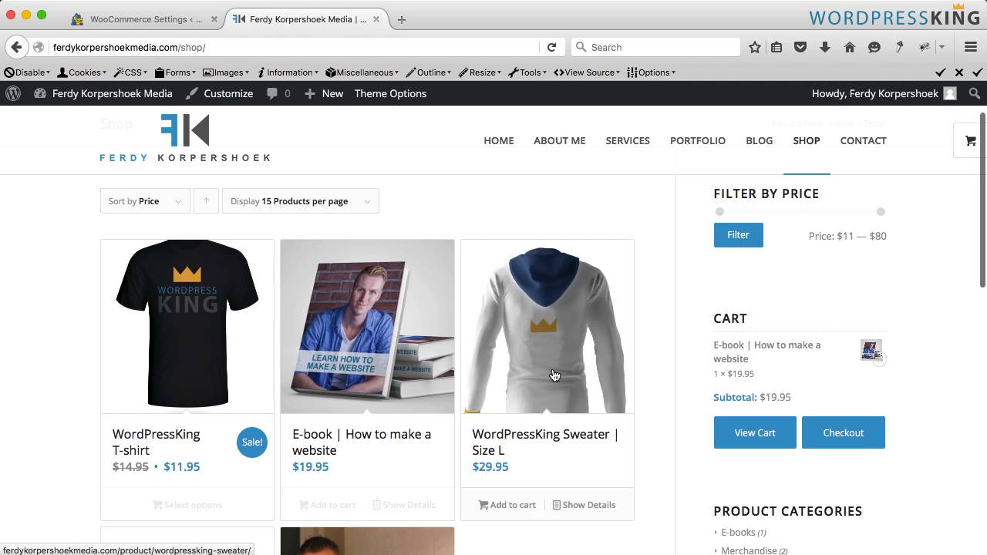
pyautogui.click(500, 508)
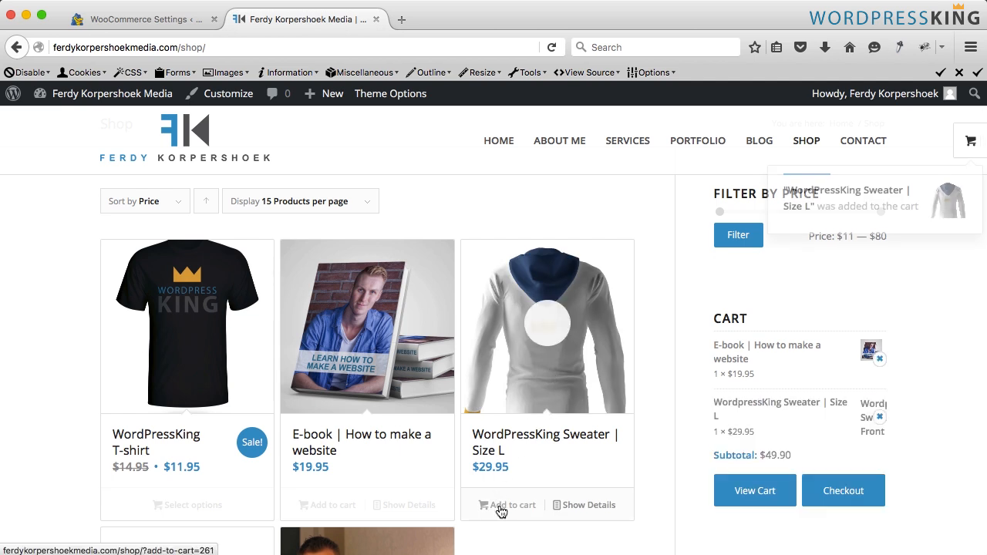
pyautogui.click(499, 506)
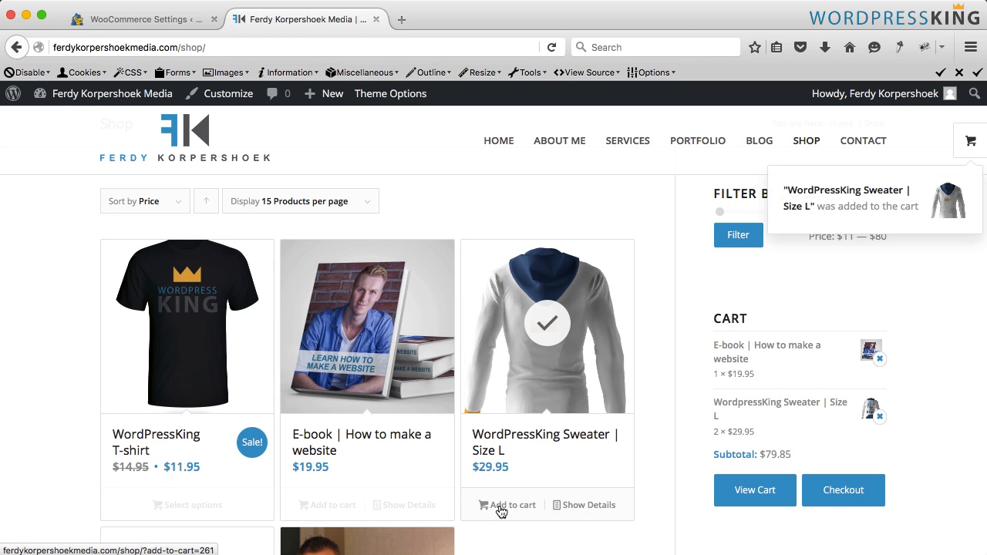
pyautogui.click(499, 507)
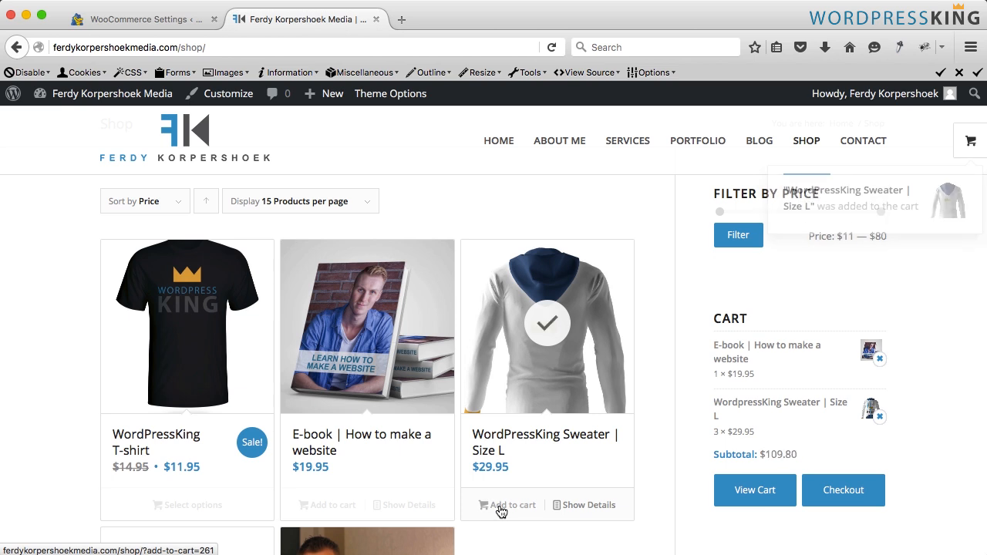
# - Open the checkout page and review the billing details, order summary and payment options
pyautogui.click(854, 499)
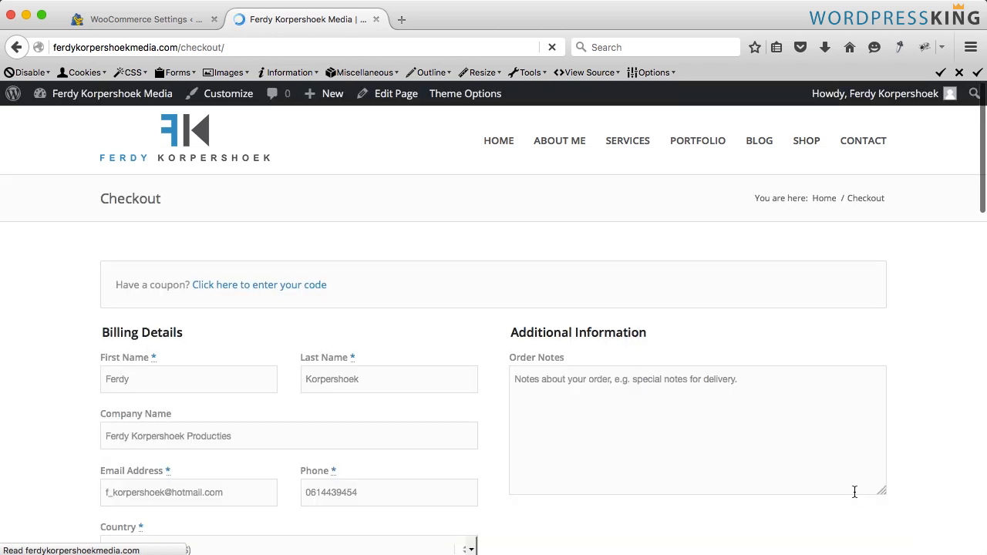
pyautogui.scroll(-3, 494, 351)
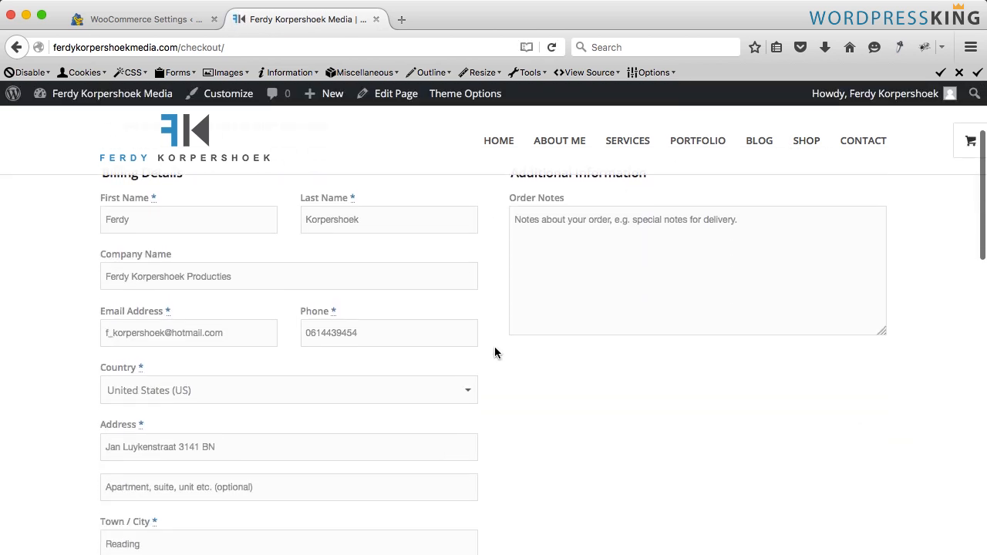
pyautogui.scroll(-8, 495, 352)
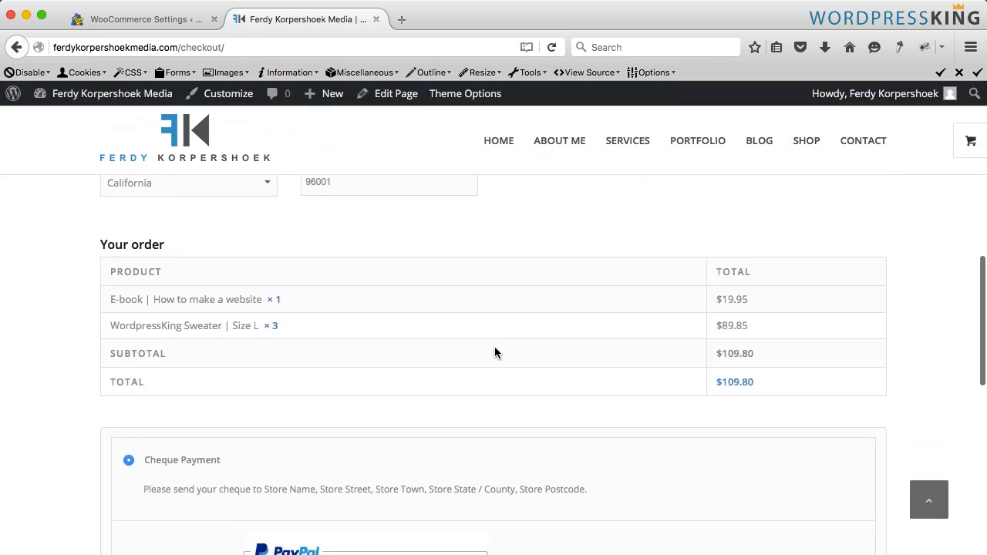
pyautogui.scroll(-1, 494, 353)
pyautogui.scroll(-1, 494, 347)
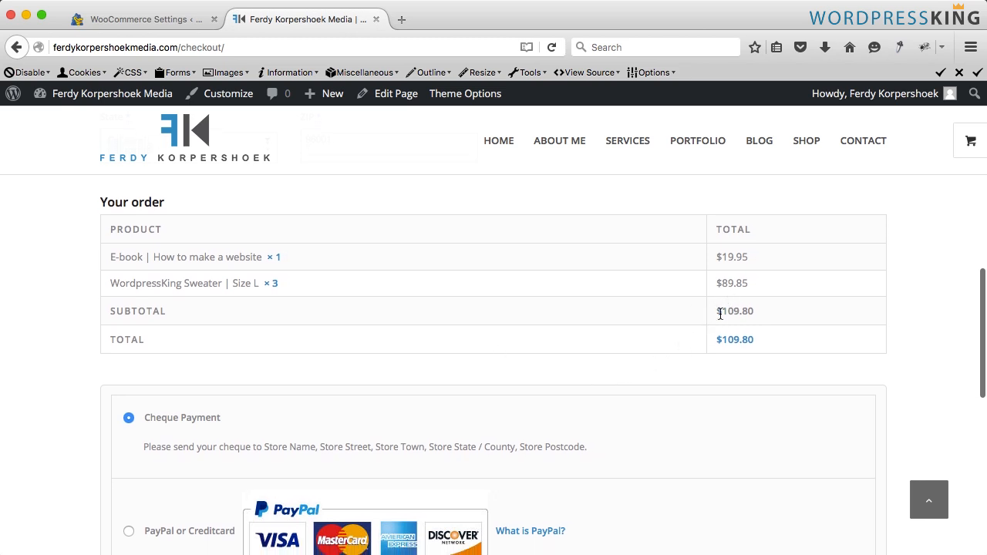
pyautogui.moveTo(720, 313); pyautogui.dragTo(741, 309)
pyautogui.click(491, 312)
pyautogui.scroll(-5, 474, 309)
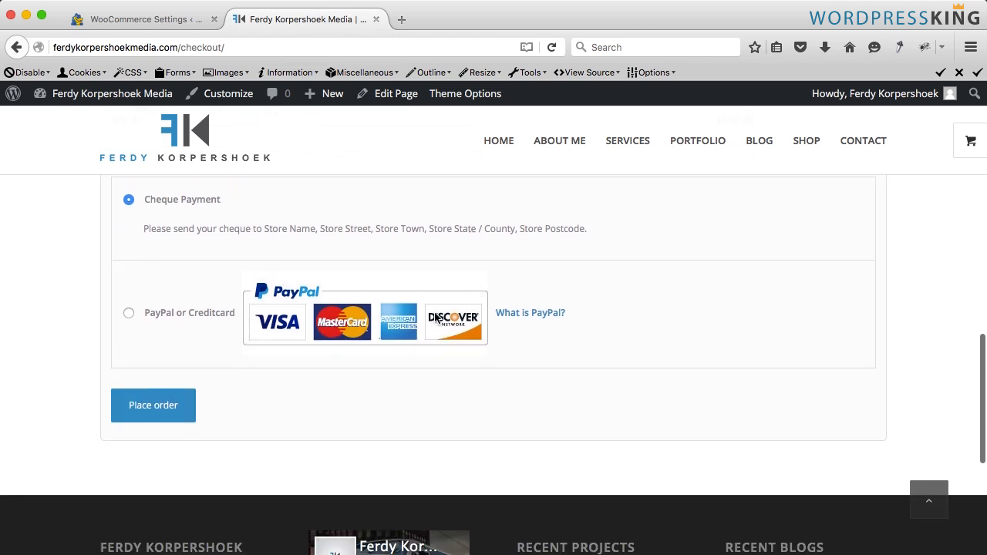
pyautogui.scroll(2, 147, 309)
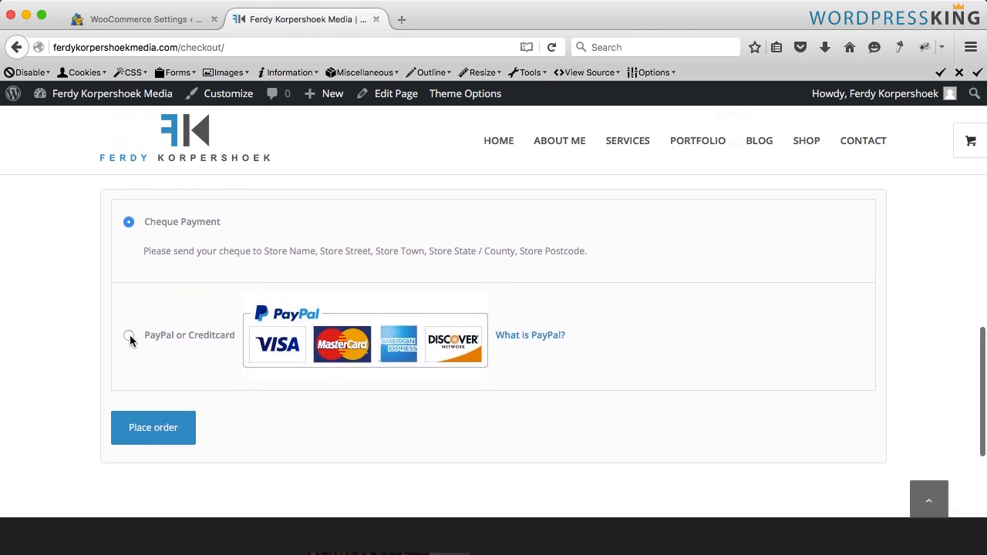
pyautogui.scroll(4, 226, 349)
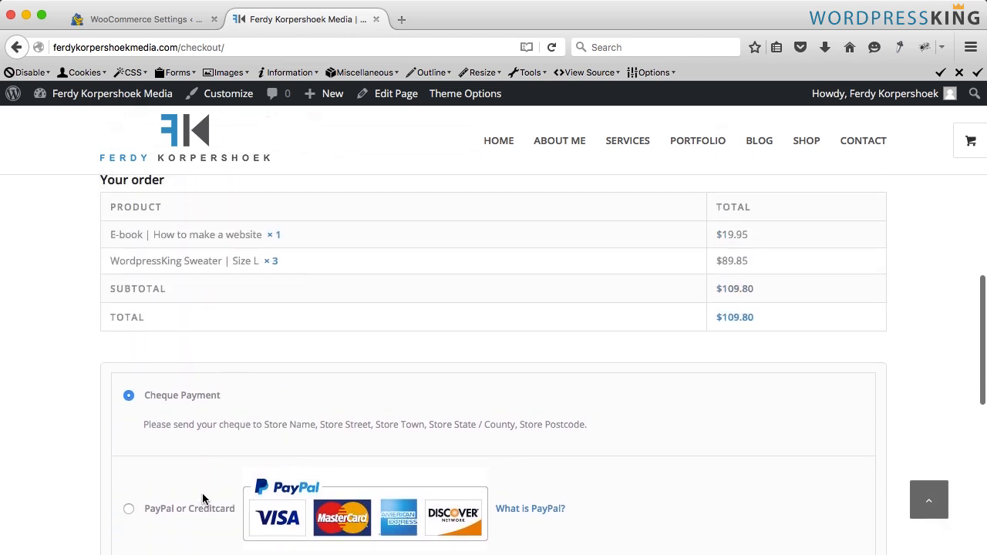
pyautogui.scroll(2, 226, 365)
pyautogui.scroll(1, 307, 339)
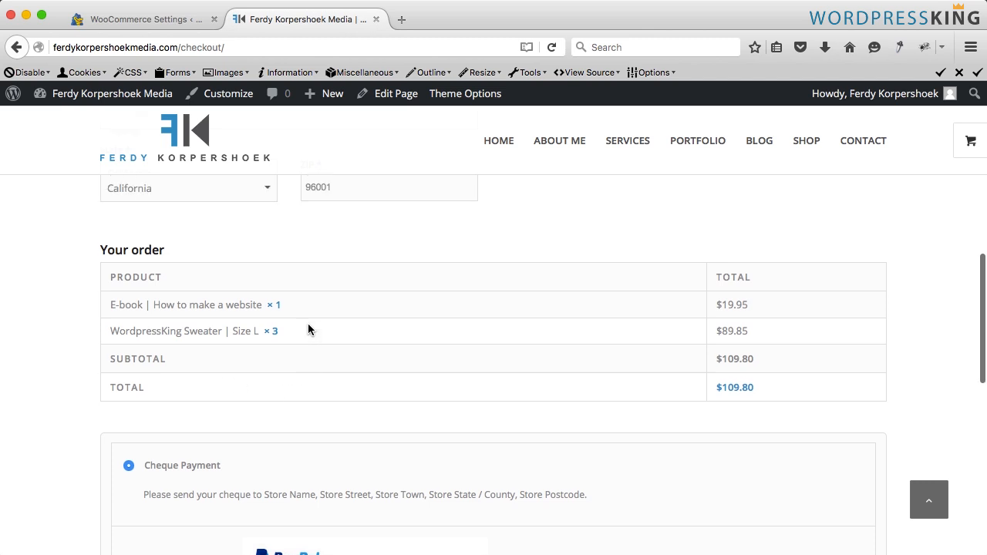
pyautogui.scroll(10, 307, 330)
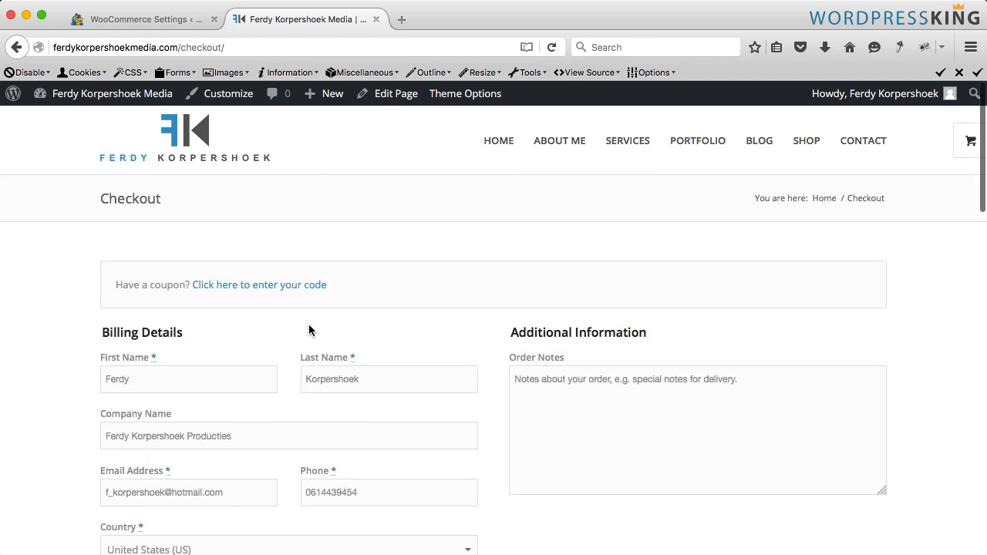
# - Search the plugin directory for "table rates", then install and activate WooCommerce Table Rate Shipping by Mangohour
pyautogui.click(124, 19)
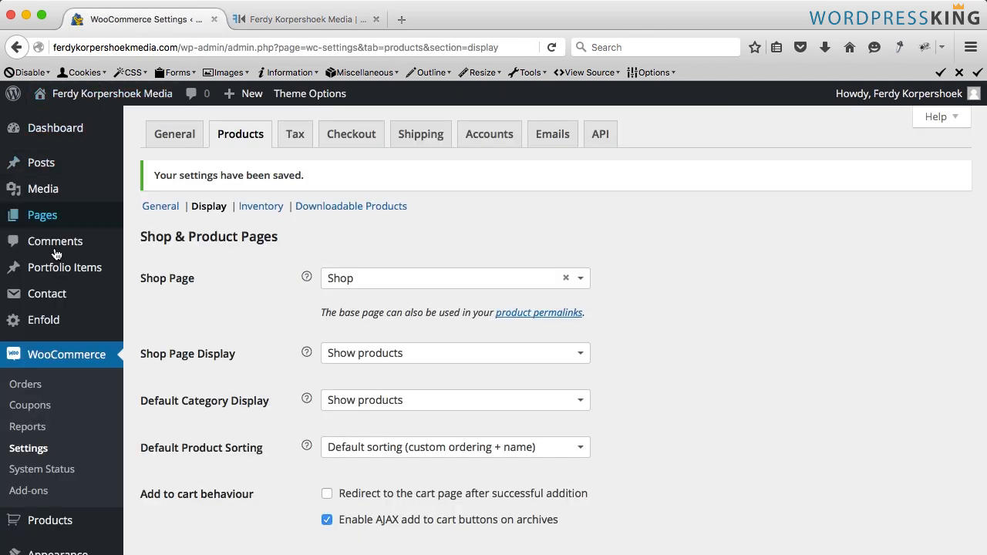
pyautogui.scroll(-5, 54, 254)
pyautogui.moveTo(61, 390)
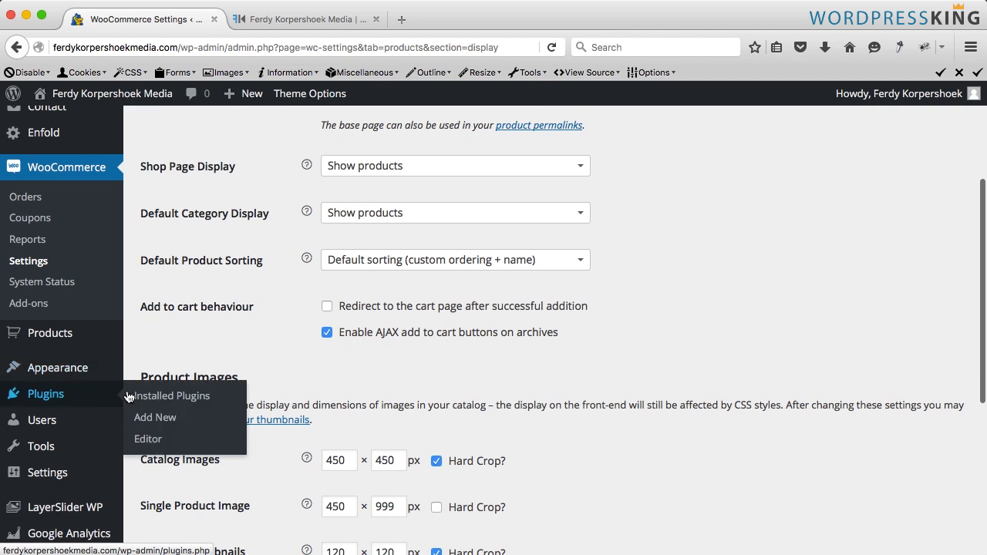
pyautogui.click(143, 417)
pyautogui.scroll(-5, 162, 466)
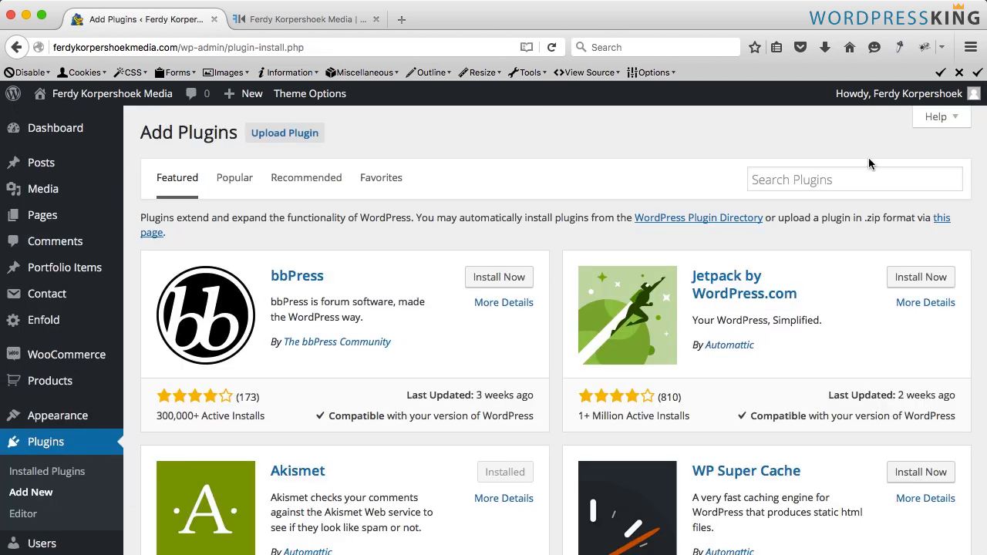
pyautogui.click(848, 176)
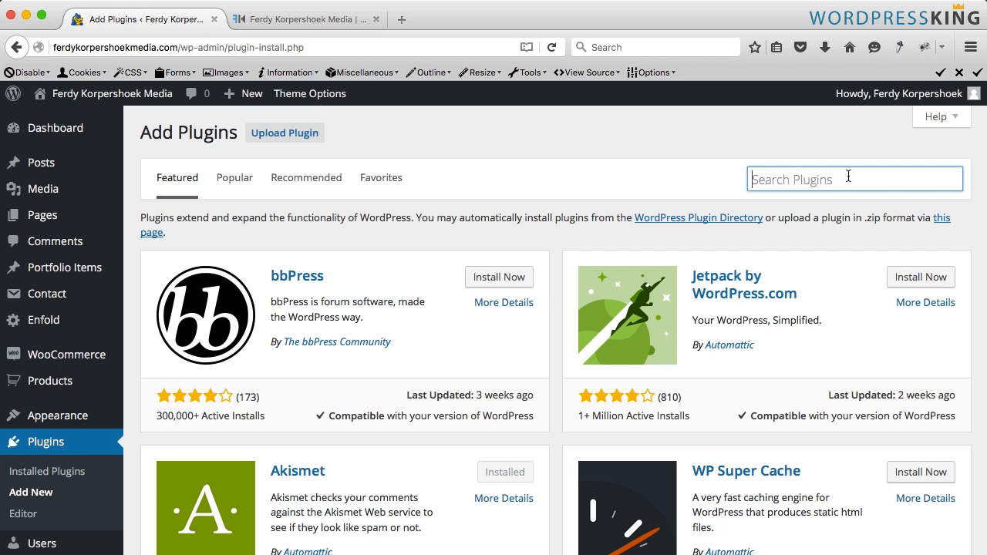
pyautogui.write('table r')
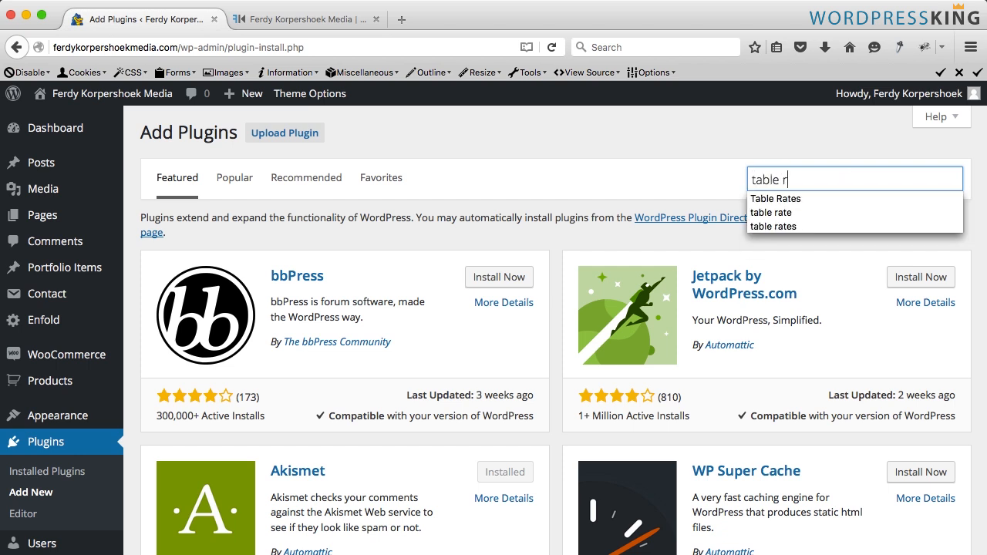
pyautogui.write('ates')
pyautogui.press('Return')
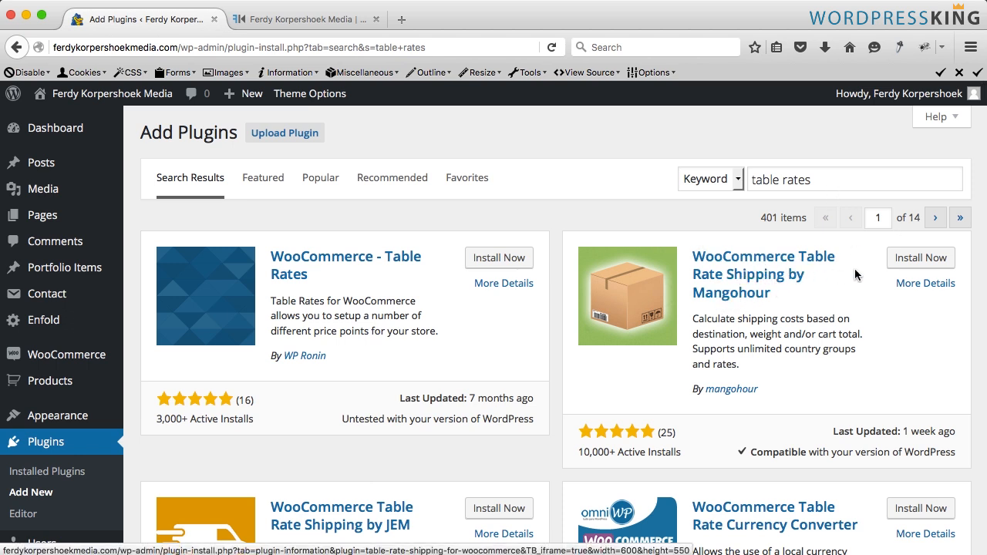
pyautogui.click(922, 261)
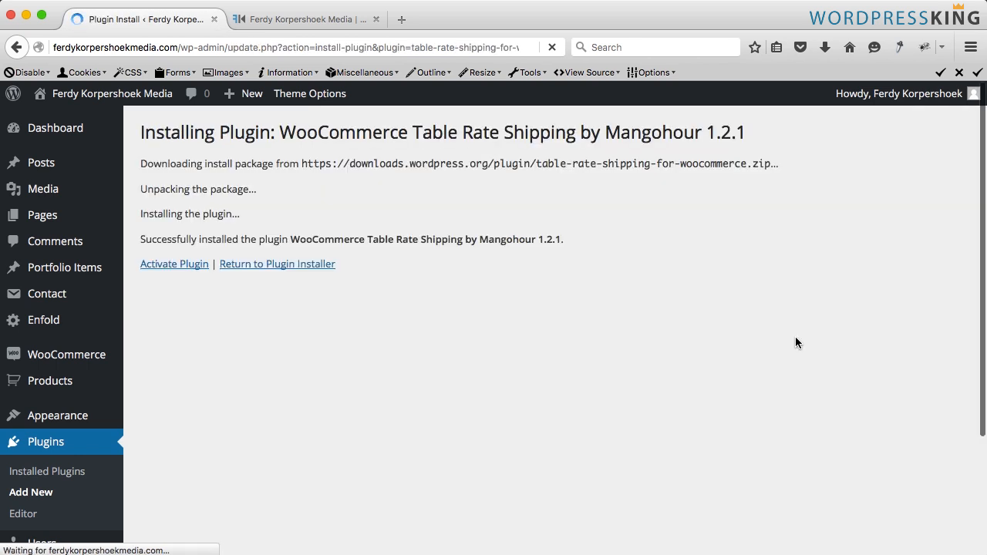
pyautogui.click(170, 266)
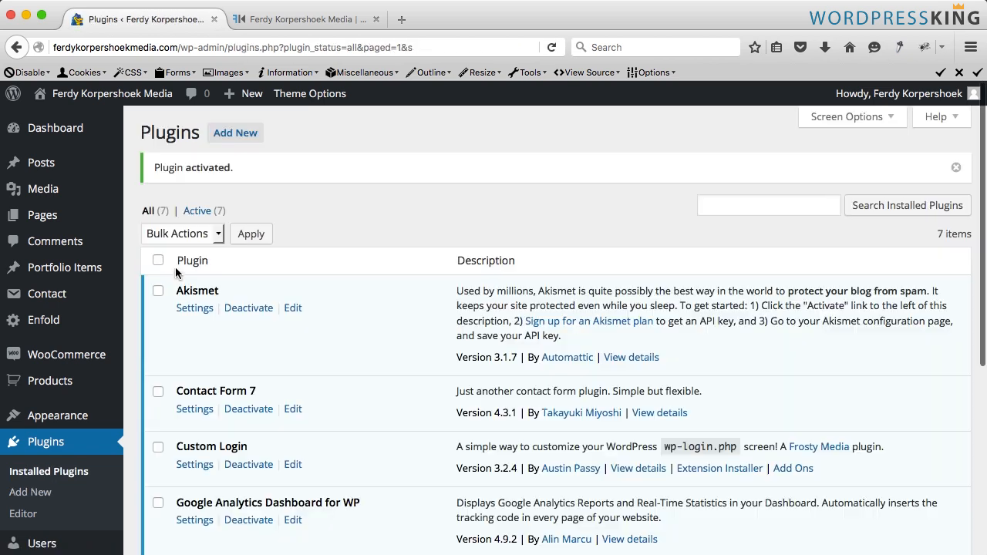
# - Enable shipping in the WooCommerce shipping options and save the changes
pyautogui.moveTo(69, 355)
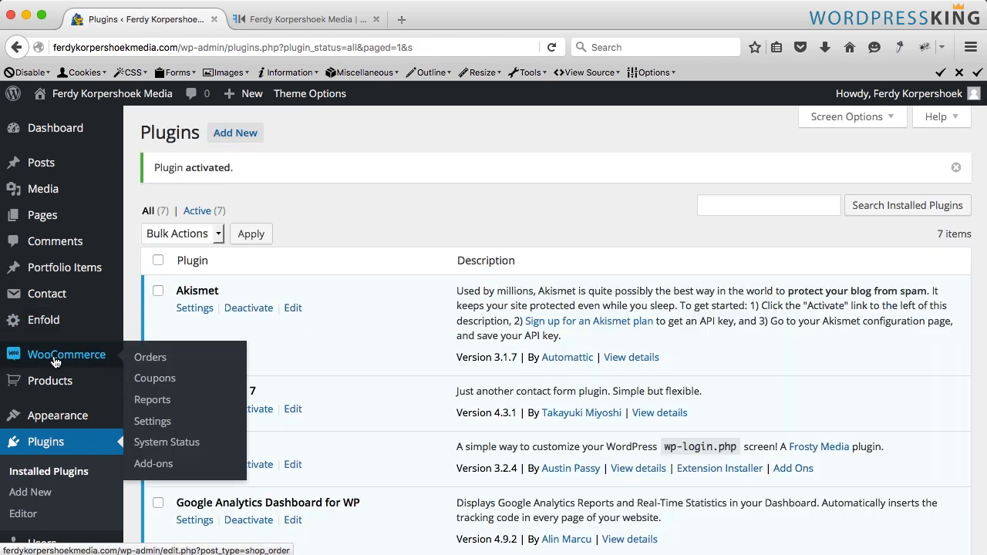
pyautogui.click(162, 421)
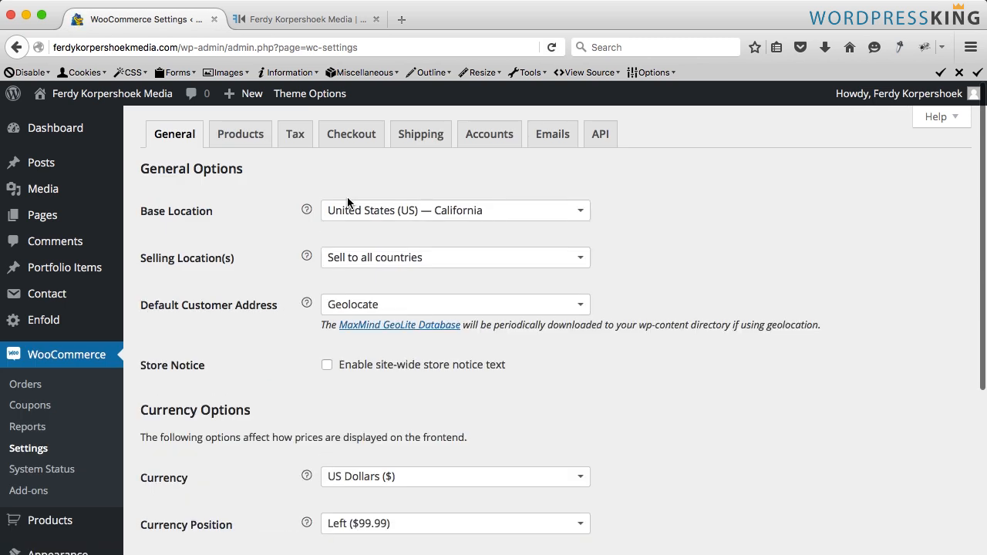
pyautogui.click(413, 138)
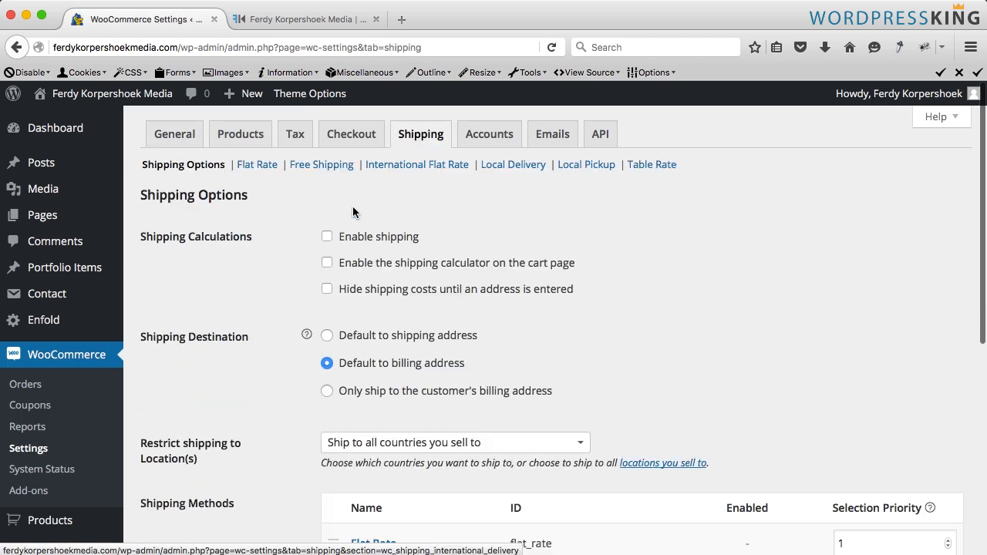
pyautogui.click(327, 236)
pyautogui.scroll(-5, 278, 254)
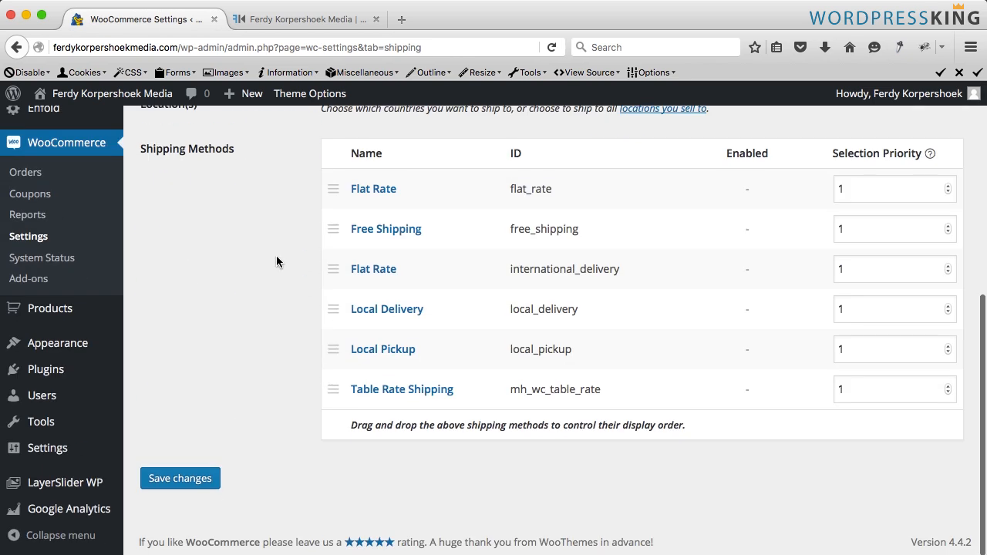
pyautogui.click(169, 487)
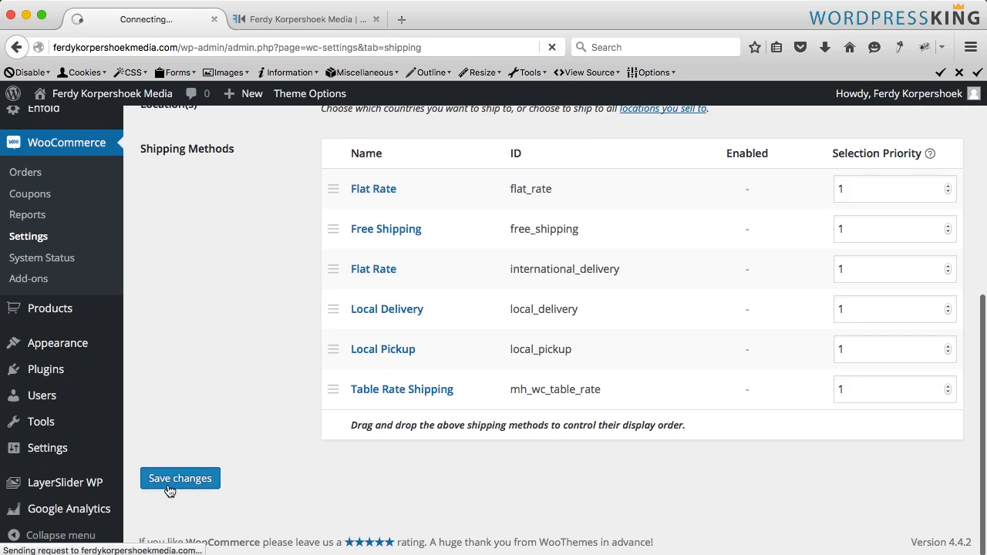
# - Reload the checkout page and examine the shipping row of the order summary
pyautogui.click(316, 21)
pyautogui.press('super+r')
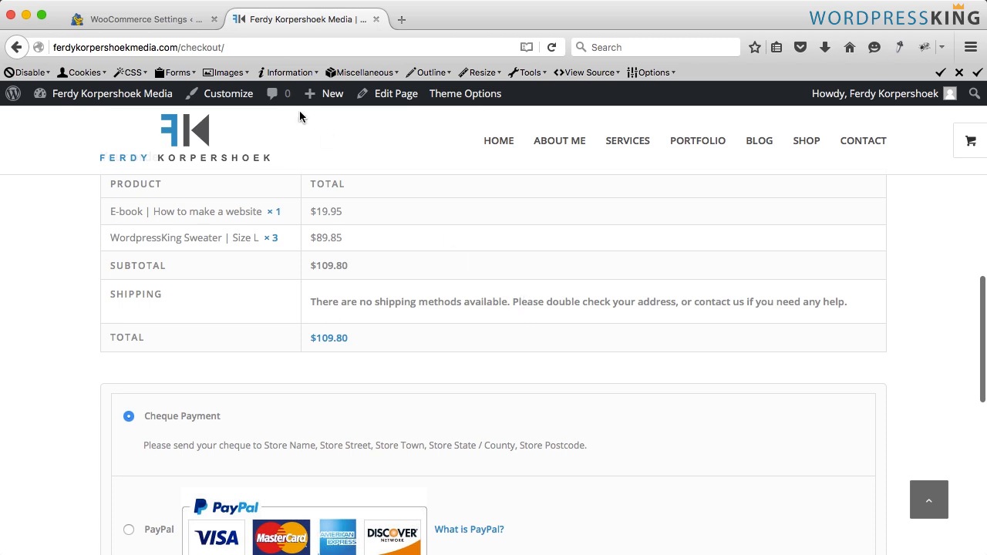
pyautogui.moveTo(176, 290); pyautogui.dragTo(108, 292)
pyautogui.click(235, 300)
pyautogui.moveTo(352, 301); pyautogui.dragTo(450, 302)
pyautogui.click(451, 302)
pyautogui.click(152, 21)
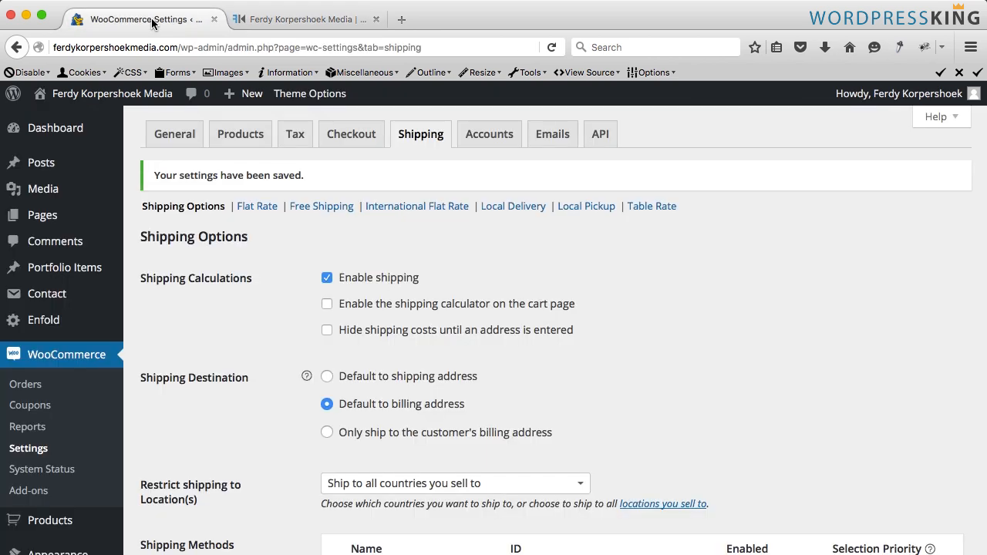
# - Open the Table Rate shipping settings and enable this shipping method
pyautogui.scroll(-10, 260, 255)
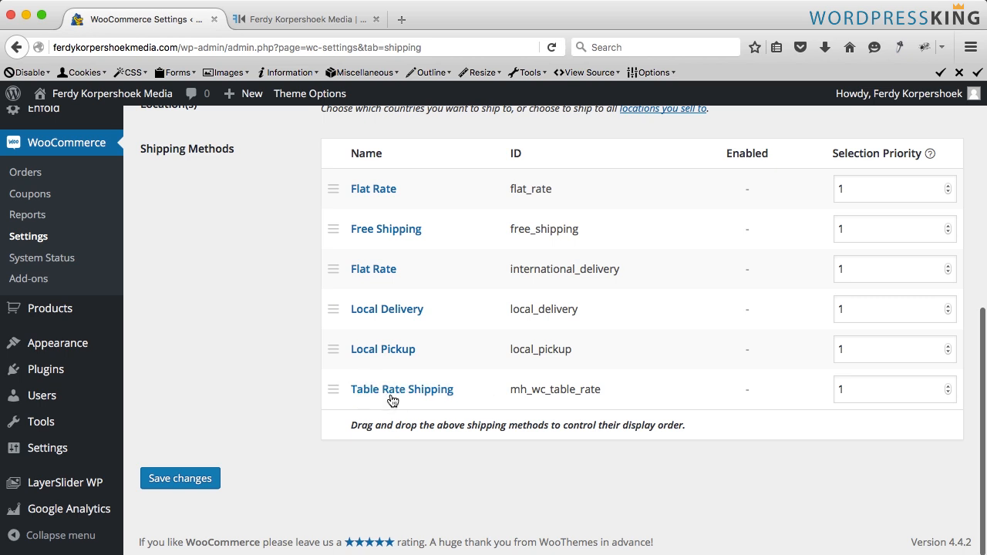
pyautogui.scroll(10, 371, 389)
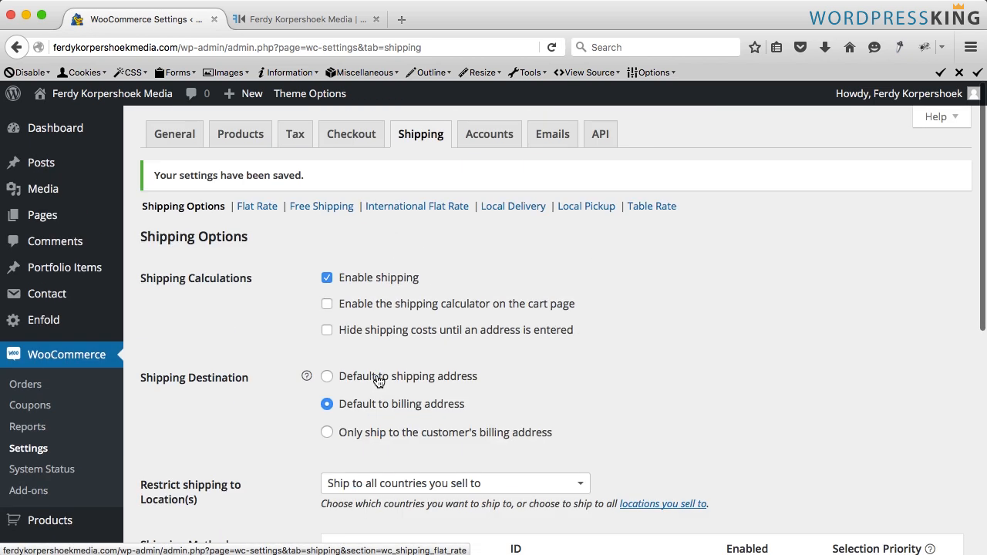
pyautogui.click(648, 206)
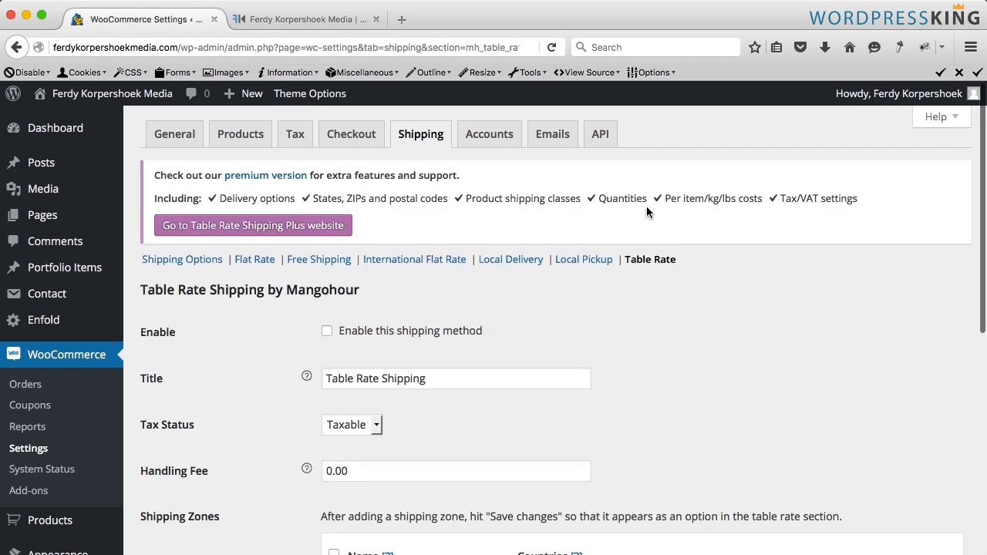
pyautogui.click(327, 332)
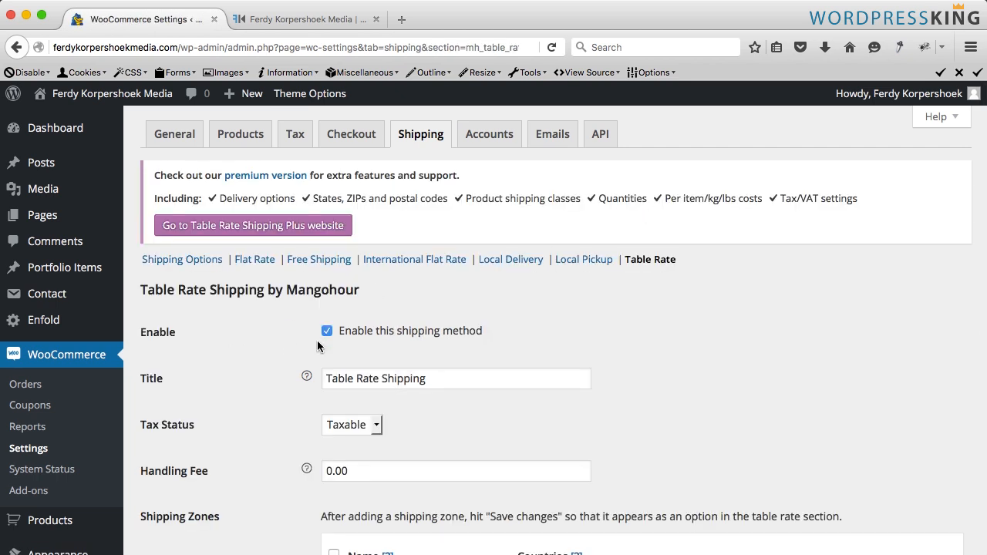
pyautogui.scroll(-2, 305, 342)
pyautogui.moveTo(307, 322)
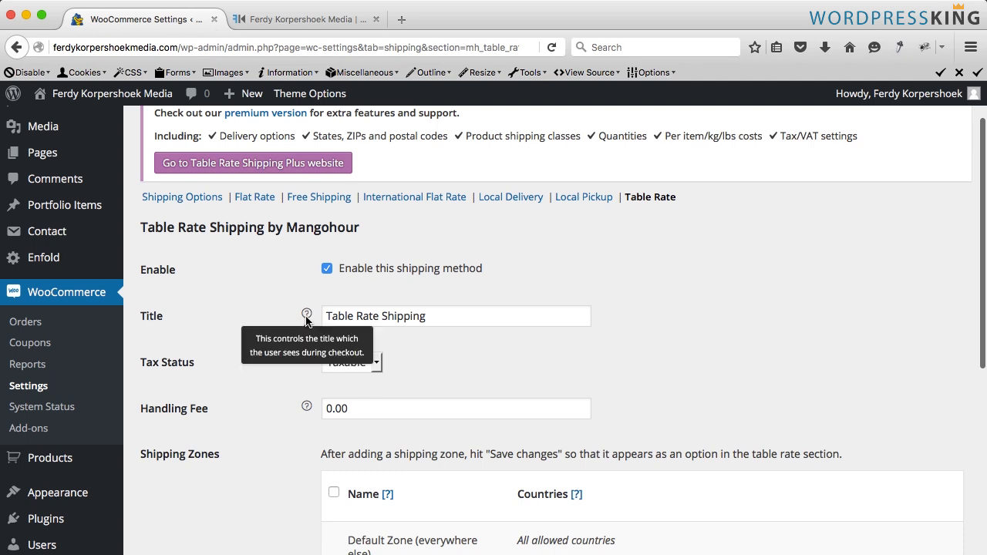
pyautogui.click(291, 19)
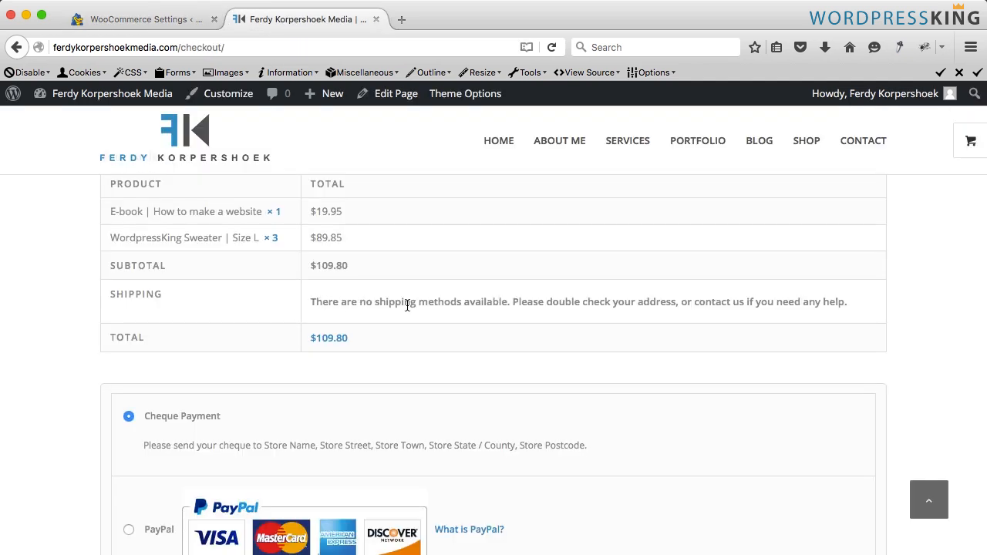
pyautogui.click(160, 20)
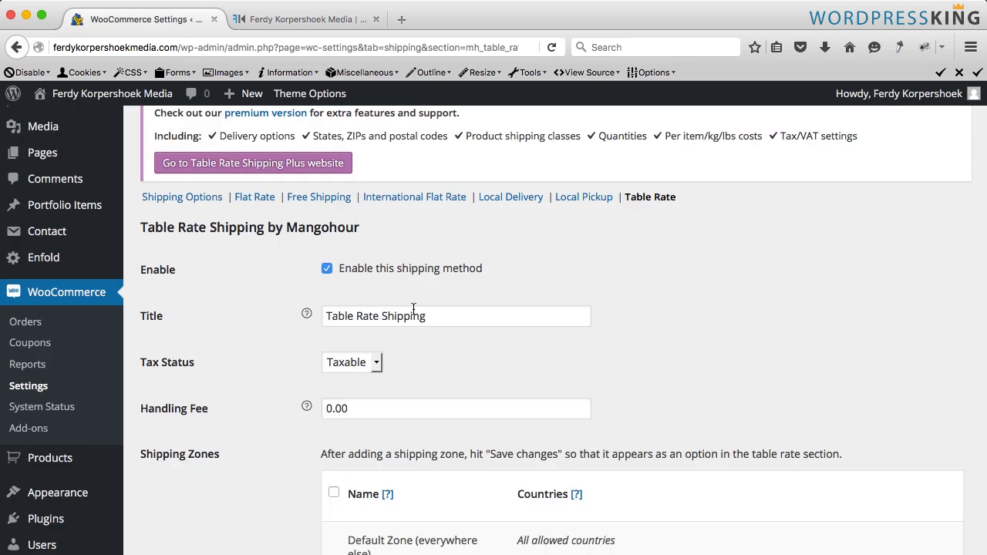
# - Set the table rate shipping method's title to UPS
pyautogui.tripleClick(414, 309)
pyautogui.write('UPS')
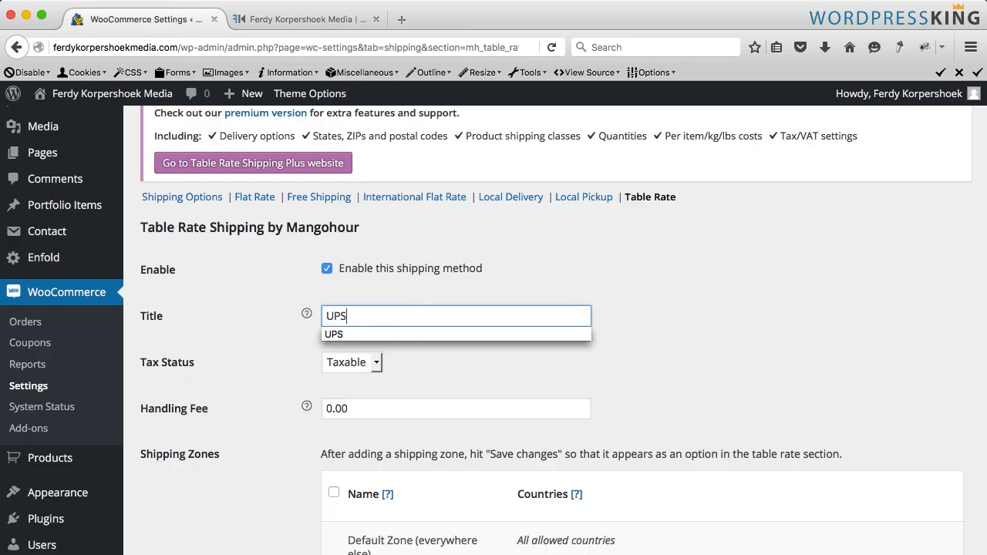
pyautogui.press('Tab')
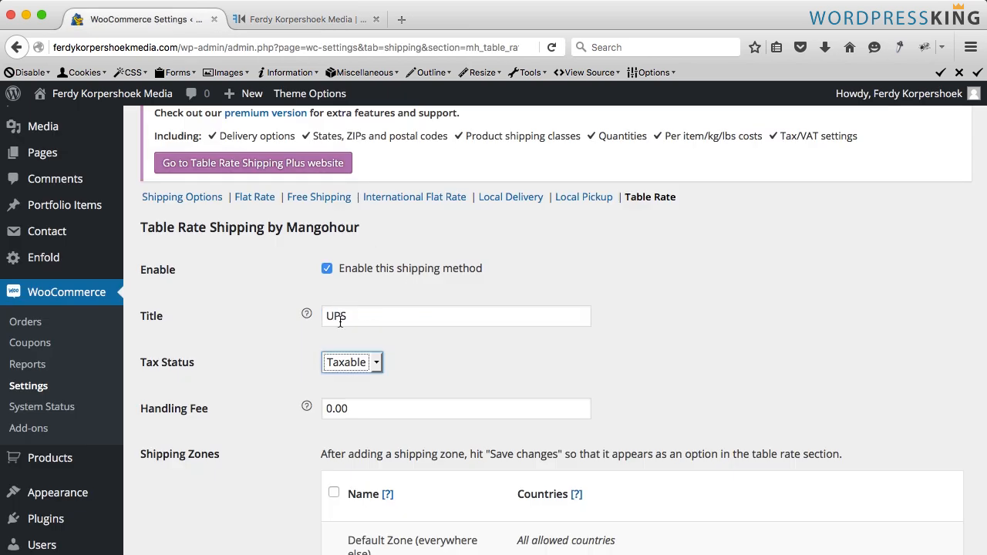
# - Examine the Tax Status, Handling Fee, Shipping Zones and Shipping Rates settings of the table rate method
pyautogui.click(375, 334)
pyautogui.scroll(-2, 379, 333)
pyautogui.click(340, 313)
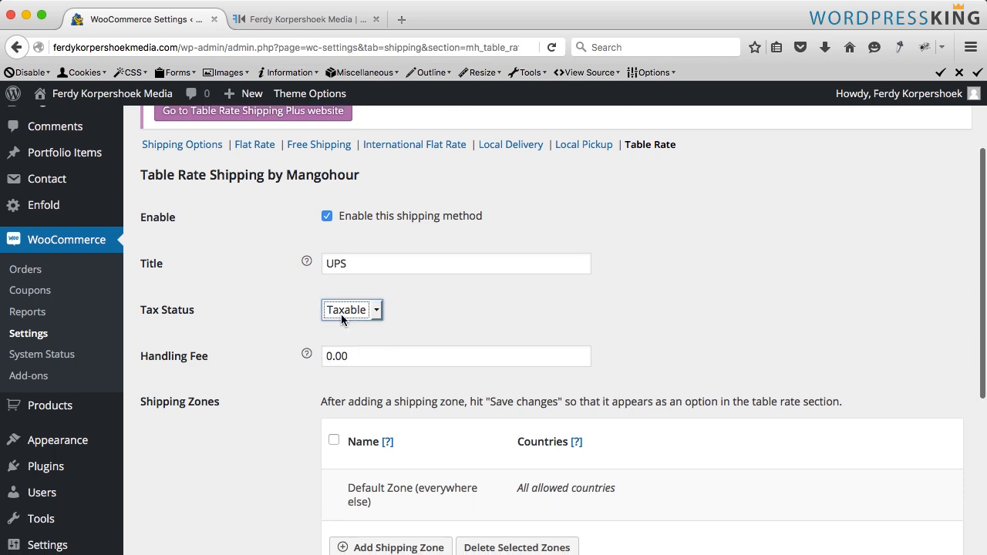
pyautogui.scroll(-2, 333, 337)
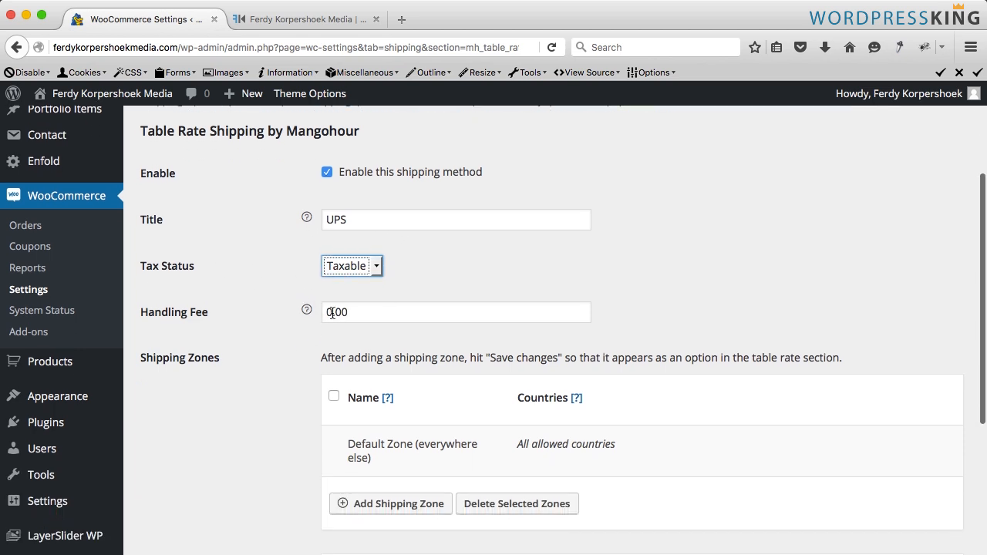
pyautogui.click(332, 312)
pyautogui.scroll(1, 312, 327)
pyautogui.click(305, 337)
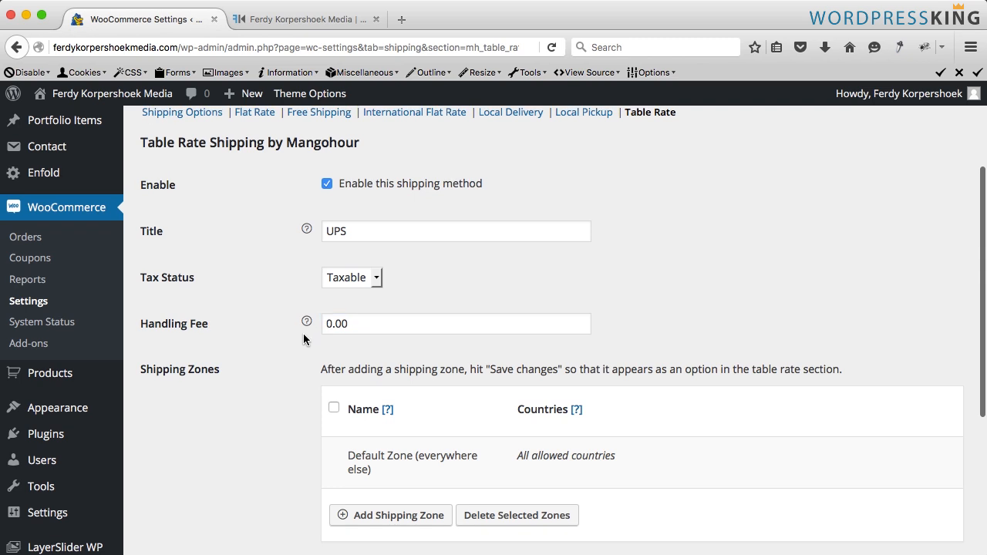
pyautogui.scroll(-2, 304, 335)
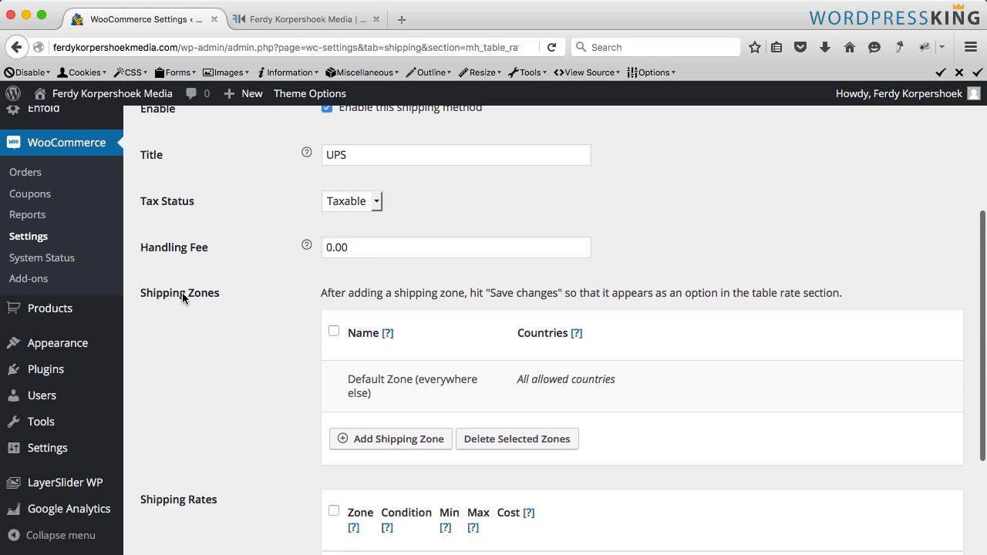
pyautogui.scroll(-2, 348, 367)
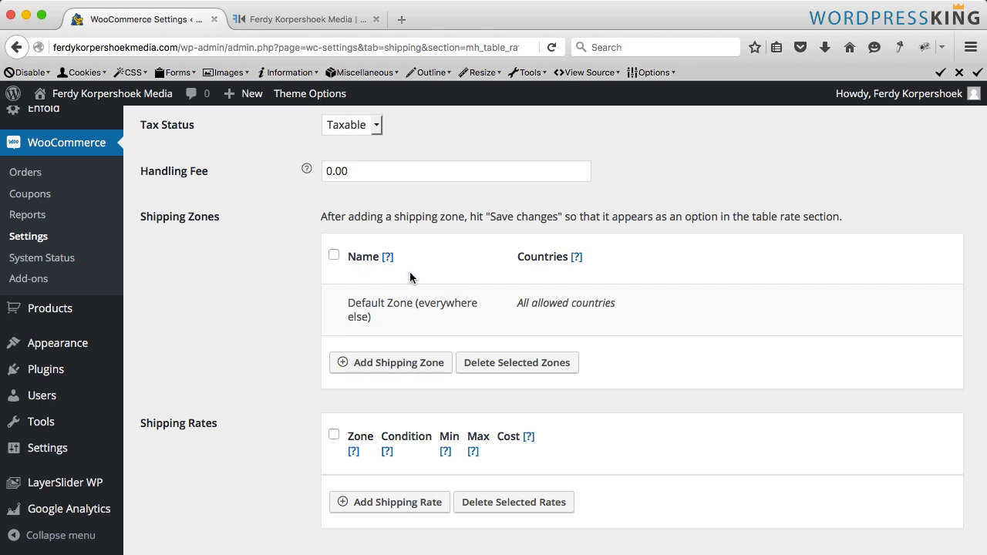
pyautogui.scroll(-2, 333, 289)
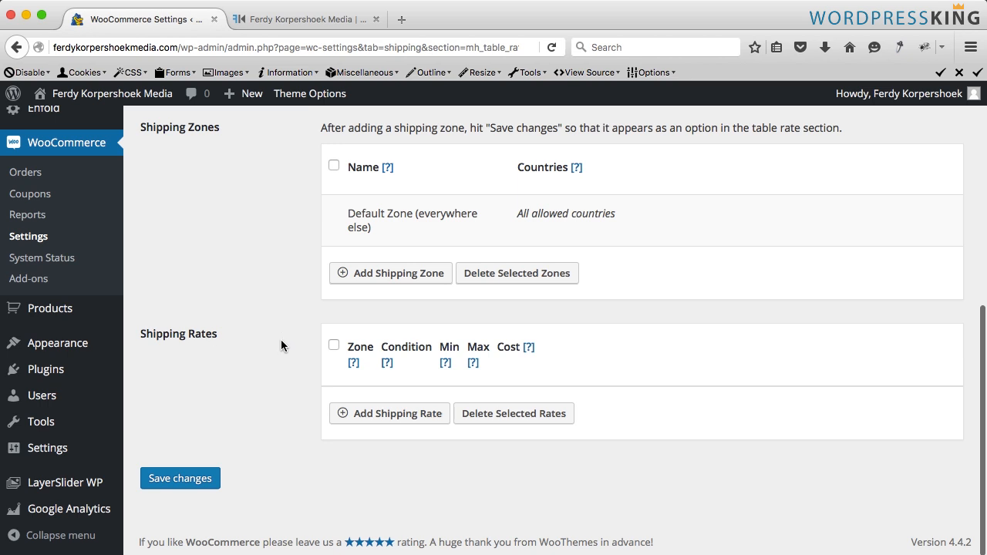
# - Add a shipping rate row for Everywhere Else using the Weight (lbs) condition
pyautogui.click(378, 420)
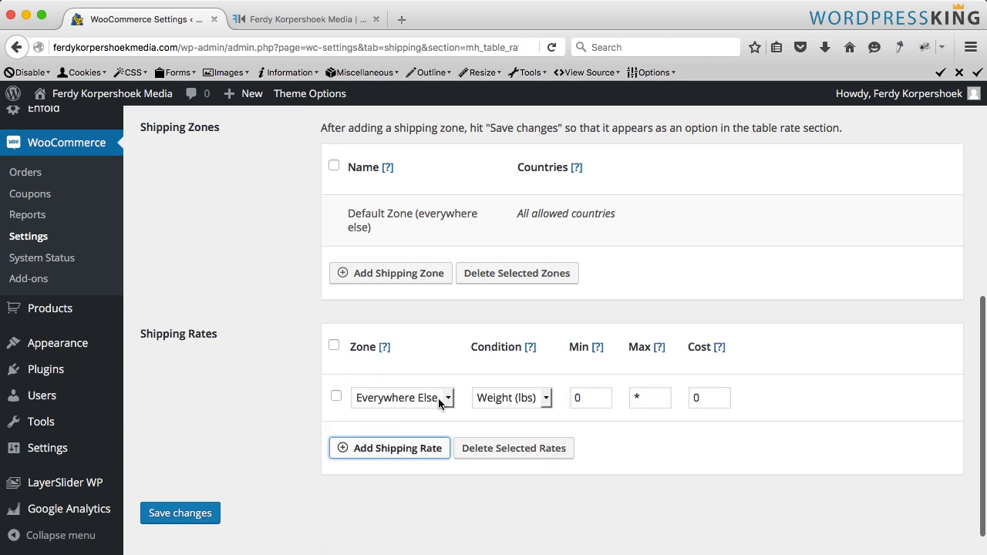
pyautogui.click(516, 398)
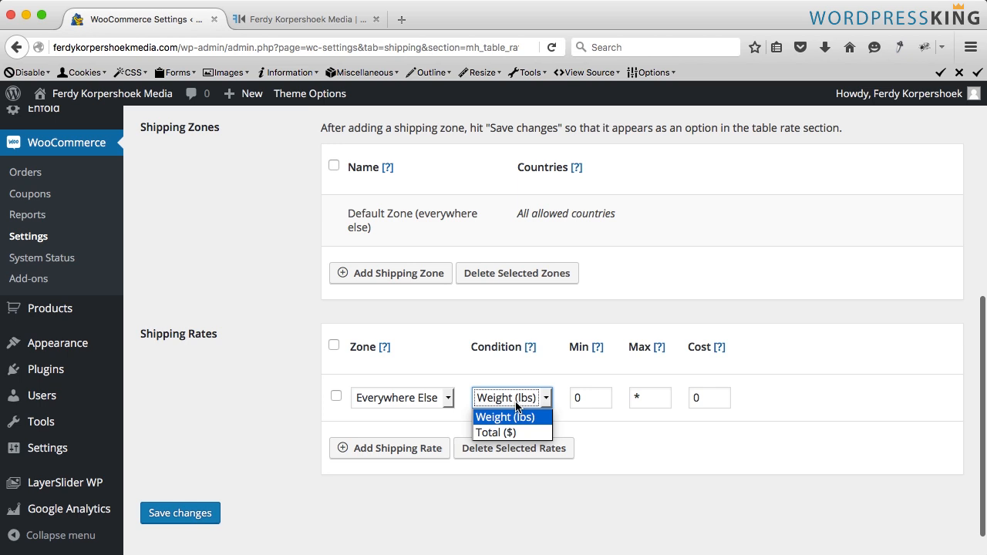
pyautogui.click(500, 418)
pyautogui.click(507, 399)
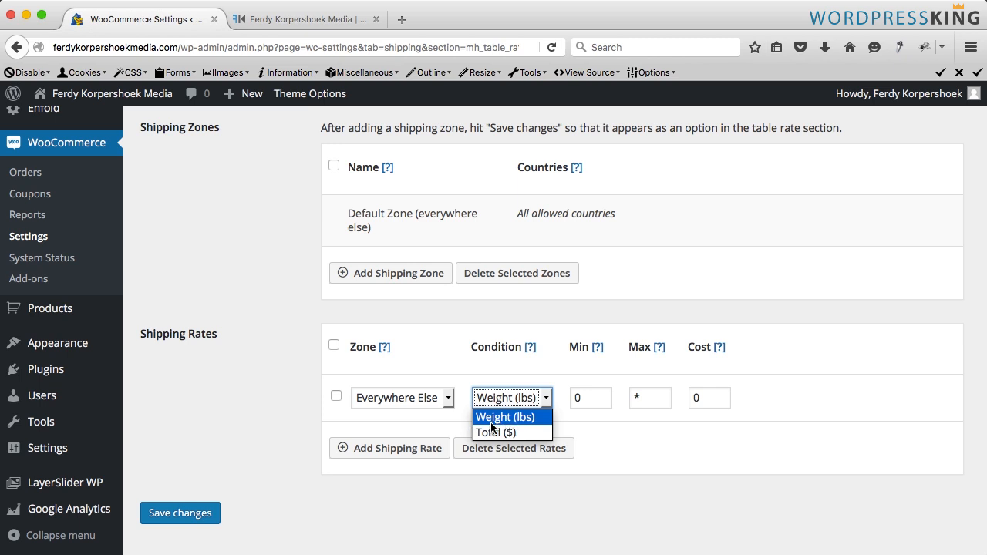
pyautogui.click(507, 421)
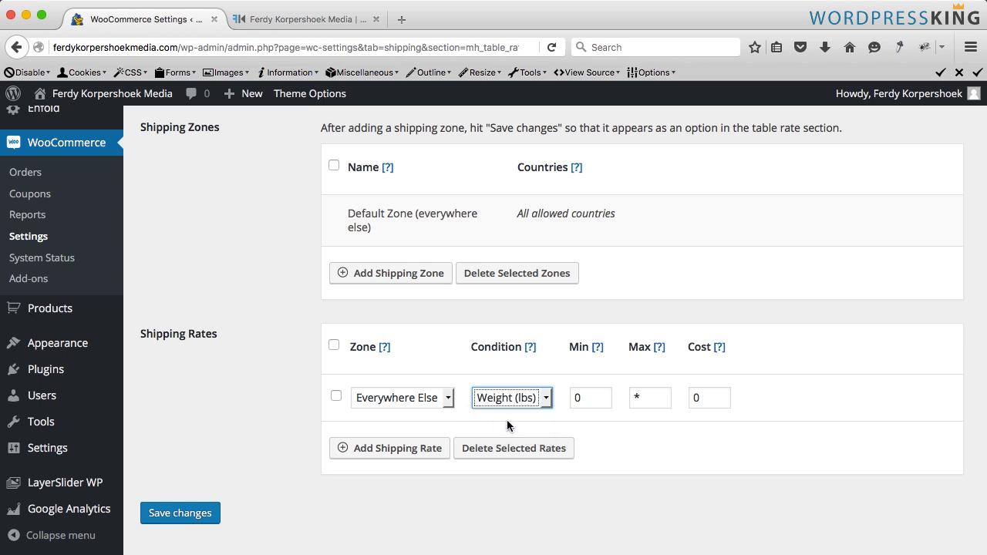
# - Set the first Everywhere Else weight rate's maximum to 0.49 and its cost to 1.95
pyautogui.click(585, 397)
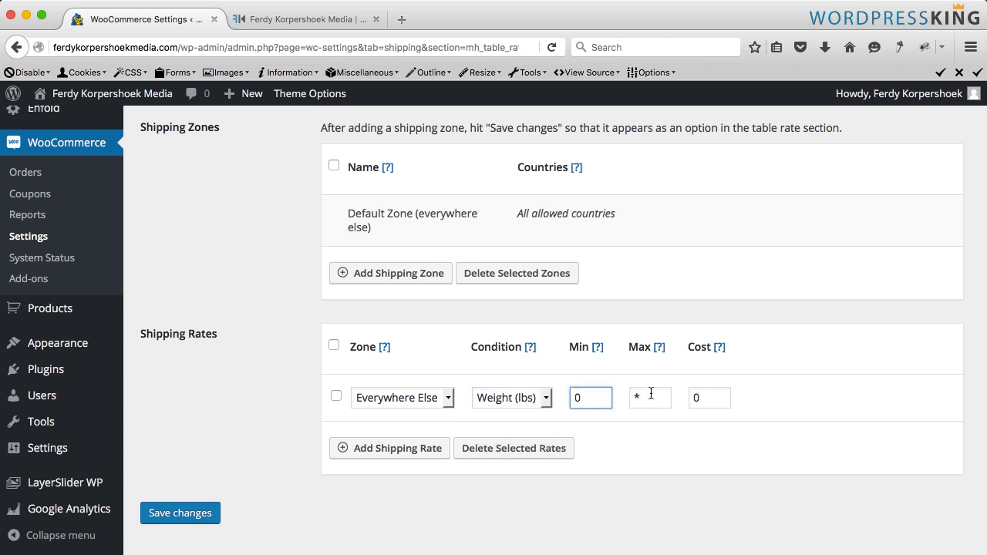
pyautogui.press('Tab')
pyautogui.write('0')
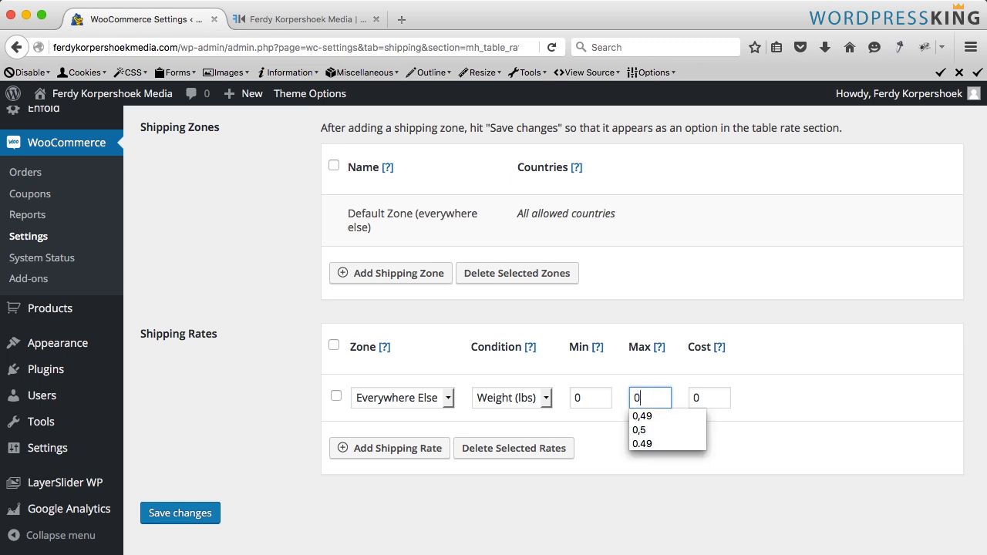
pyautogui.write('.49')
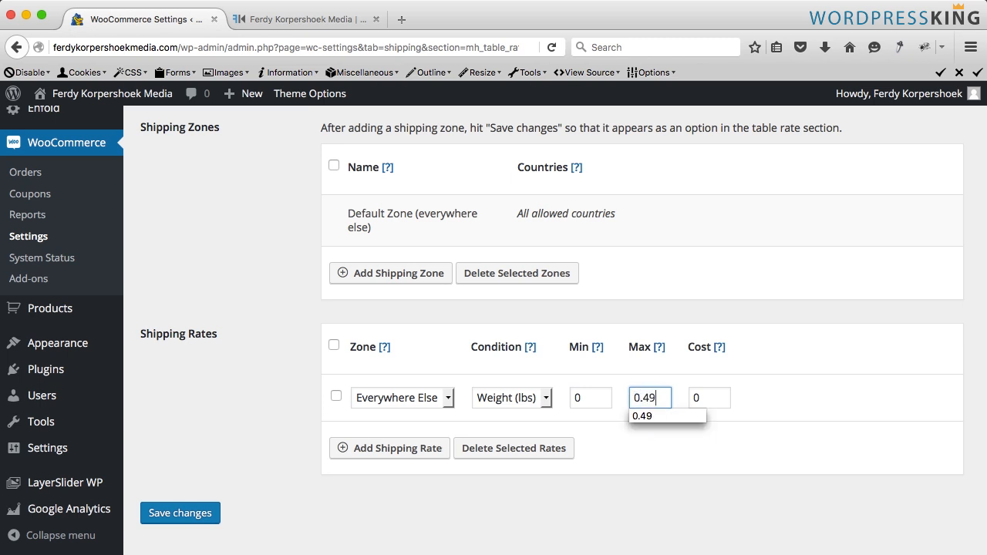
pyautogui.press('Tab')
pyautogui.write('1.')
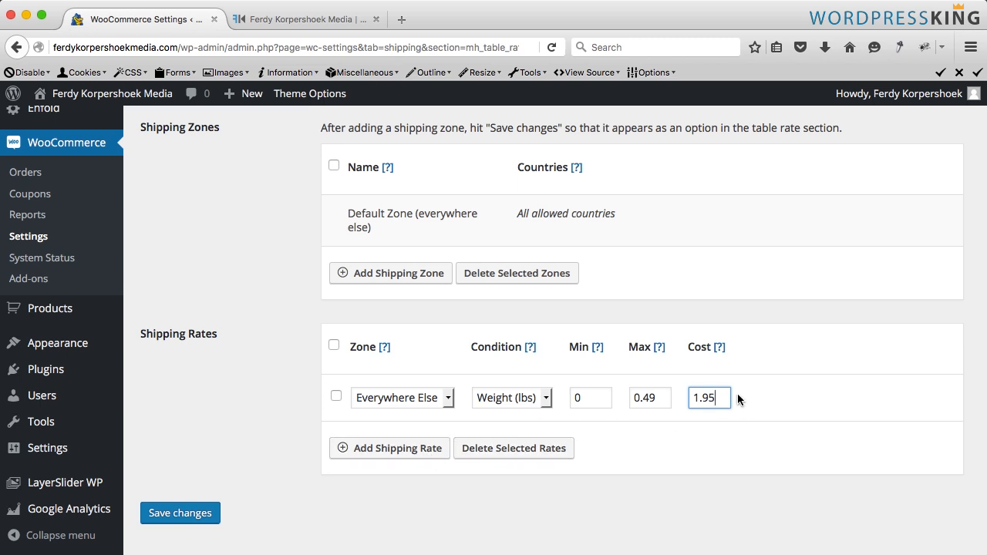
pyautogui.write('95')
# - Add a second shipping rate row with maximum weight 0.99 and cost 3.95
pyautogui.click(369, 447)
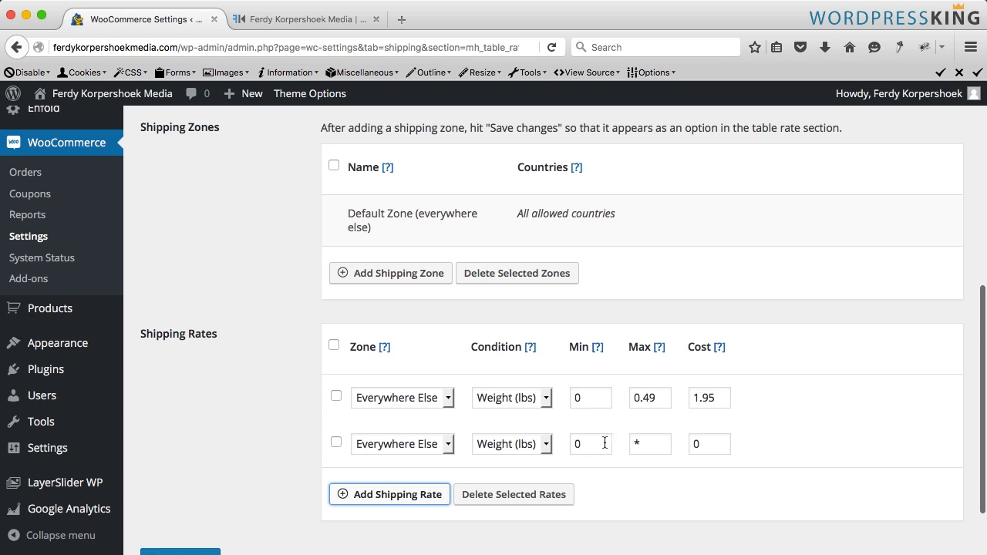
pyautogui.doubleClick(647, 444)
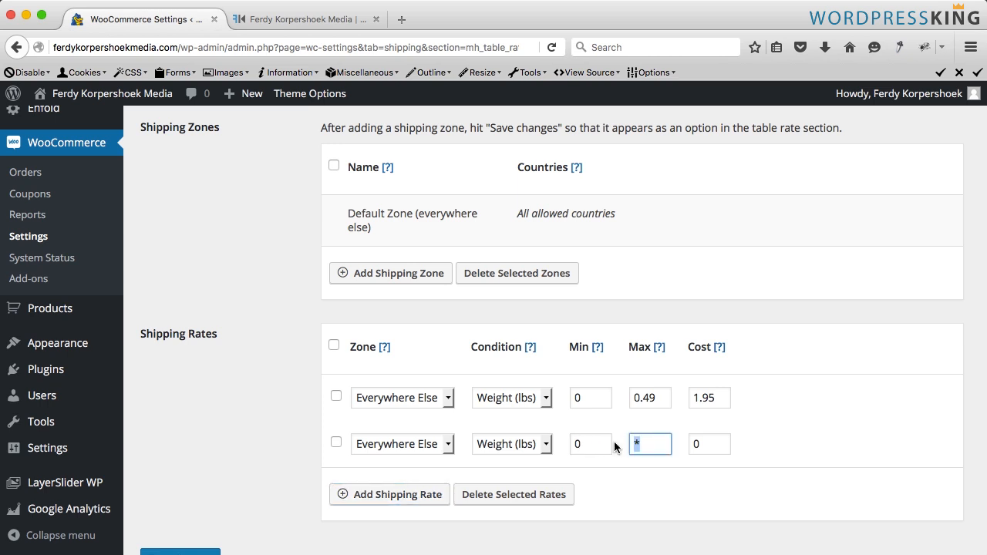
pyautogui.write('0.99')
pyautogui.press('Tab')
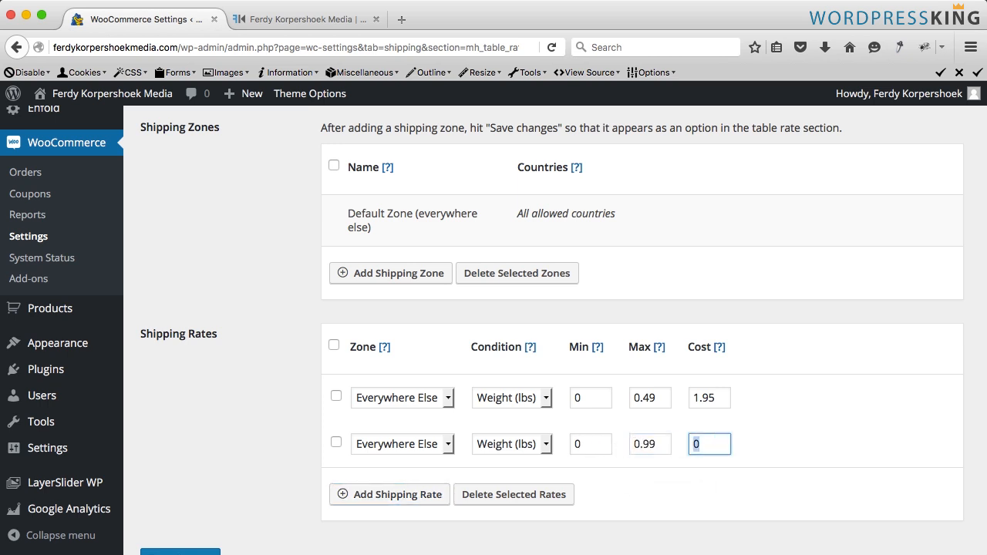
pyautogui.write('3.95')
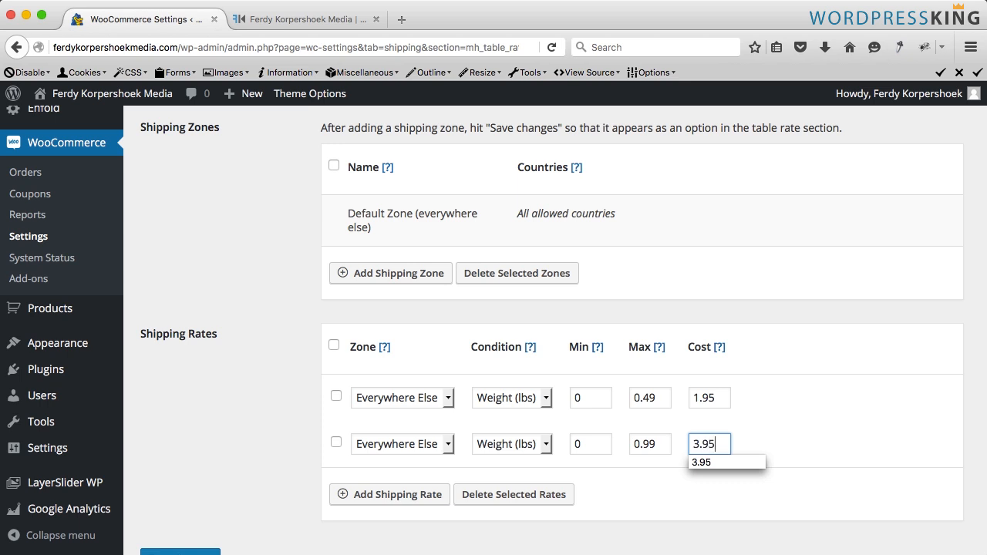
# - Add a third shipping rate row with maximum weight 1.99 and cost 5.95, then save the settings
pyautogui.click(393, 493)
pyautogui.scroll(-2, 421, 469)
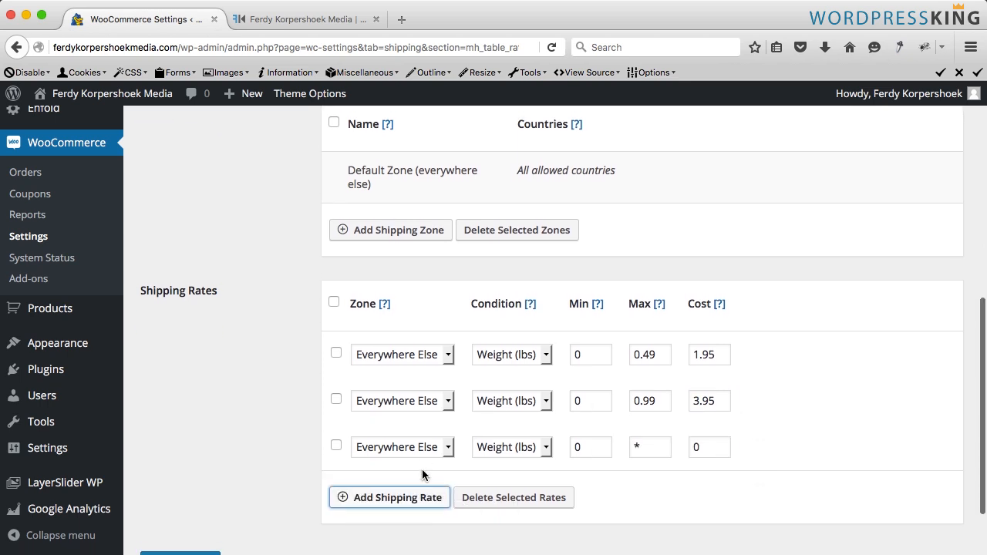
pyautogui.doubleClick(653, 437)
pyautogui.write('1')
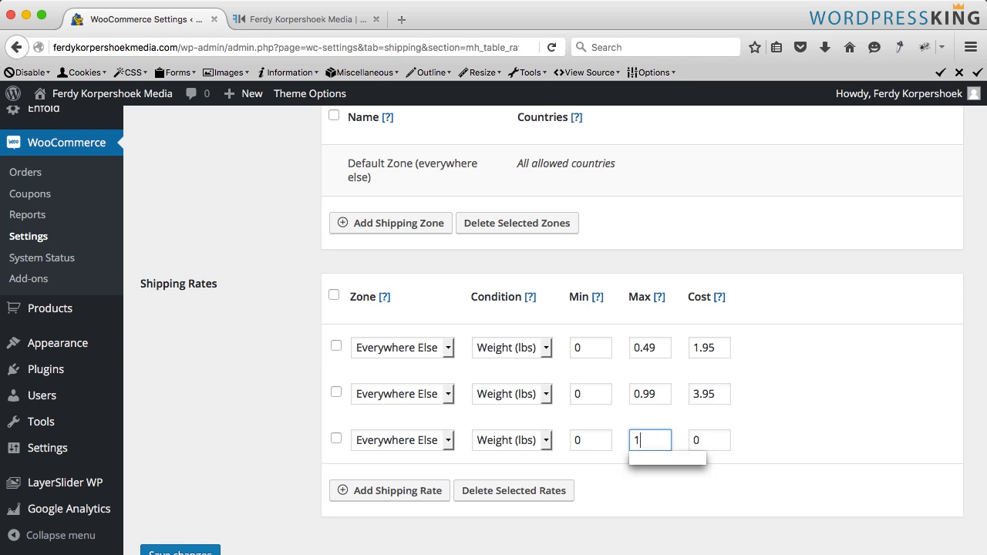
pyautogui.write('.99')
pyautogui.doubleClick(700, 437)
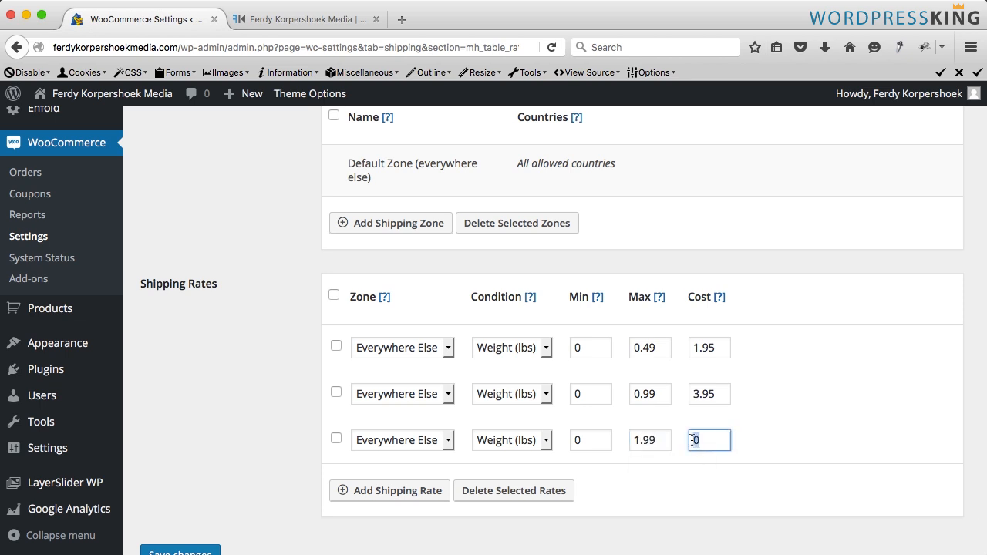
pyautogui.write('5.95')
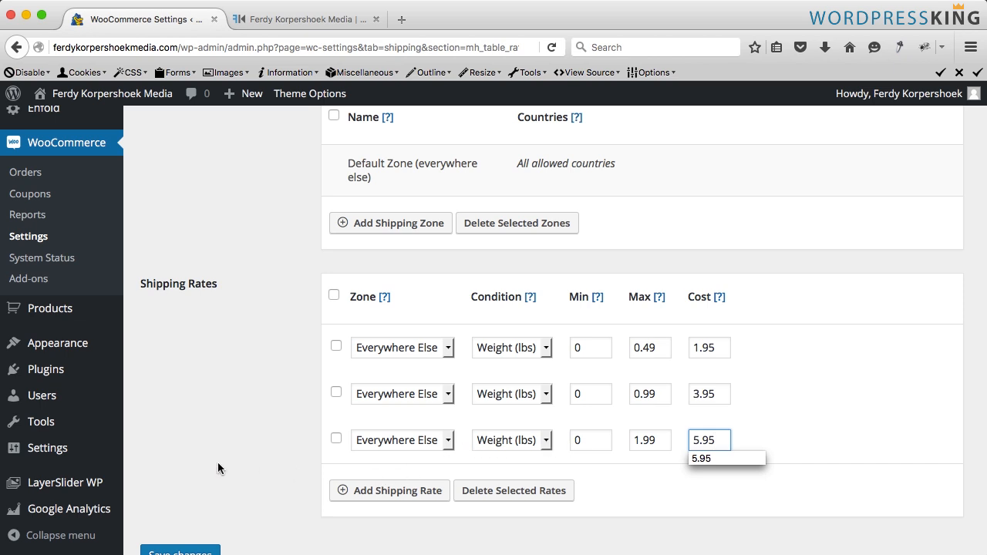
pyautogui.scroll(-1, 207, 473)
pyautogui.click(191, 524)
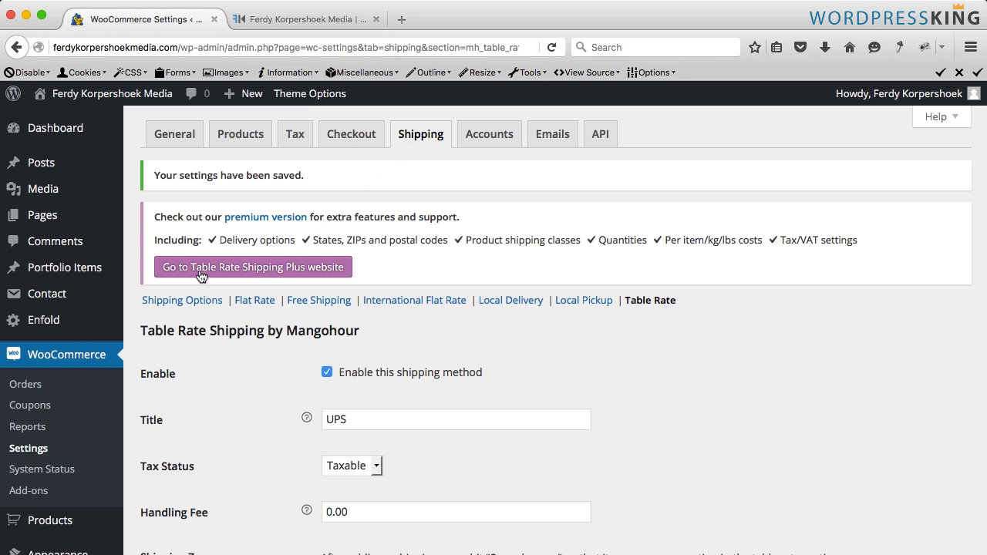
# - In Shipping Options, move the UPS method to the top of the shipping methods order and save
pyautogui.click(171, 305)
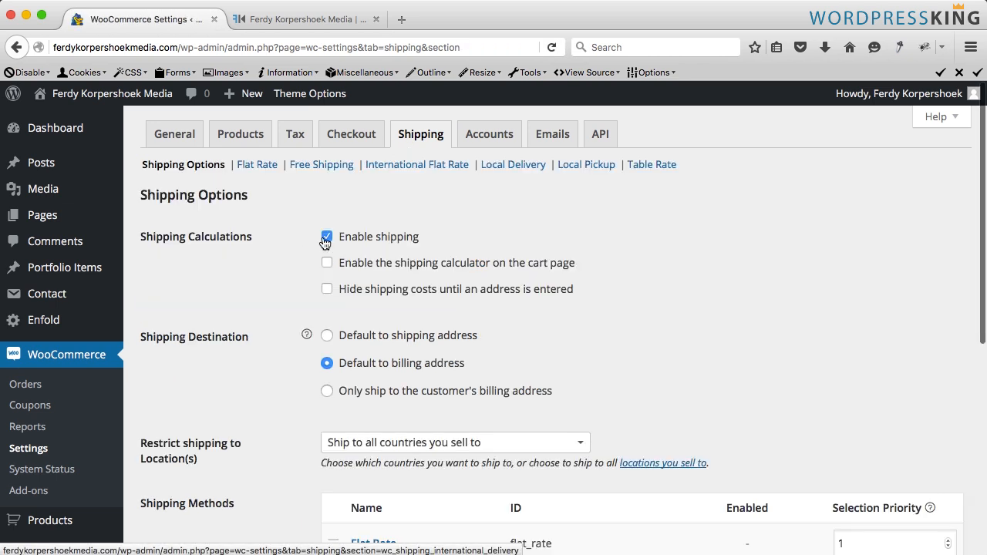
pyautogui.scroll(-8, 282, 301)
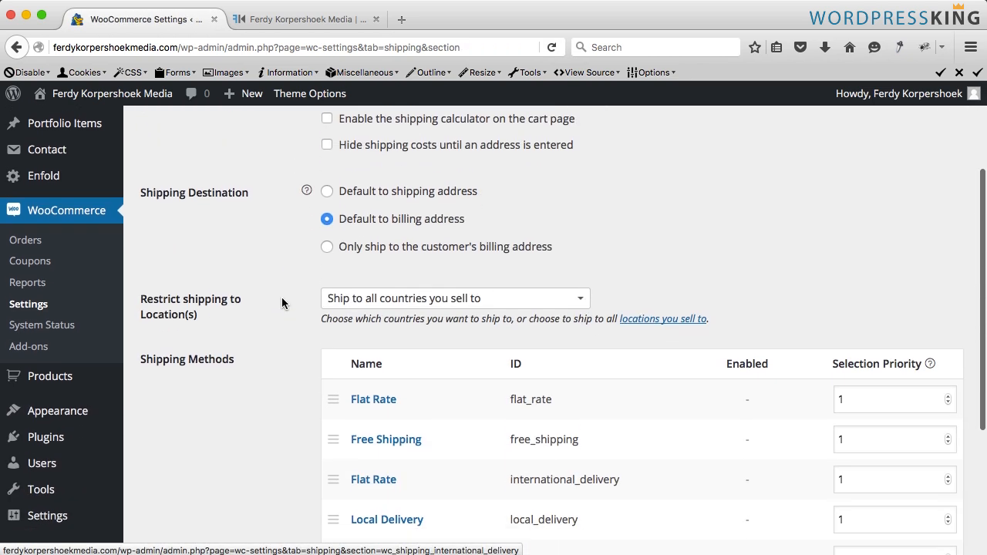
pyautogui.scroll(-1, 282, 297)
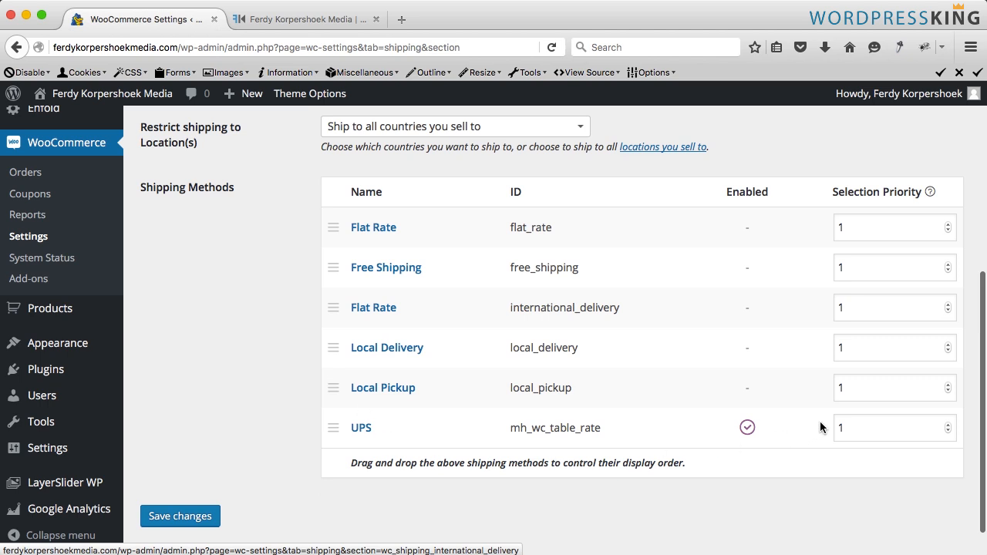
pyautogui.moveTo(331, 425); pyautogui.dragTo(331, 229)
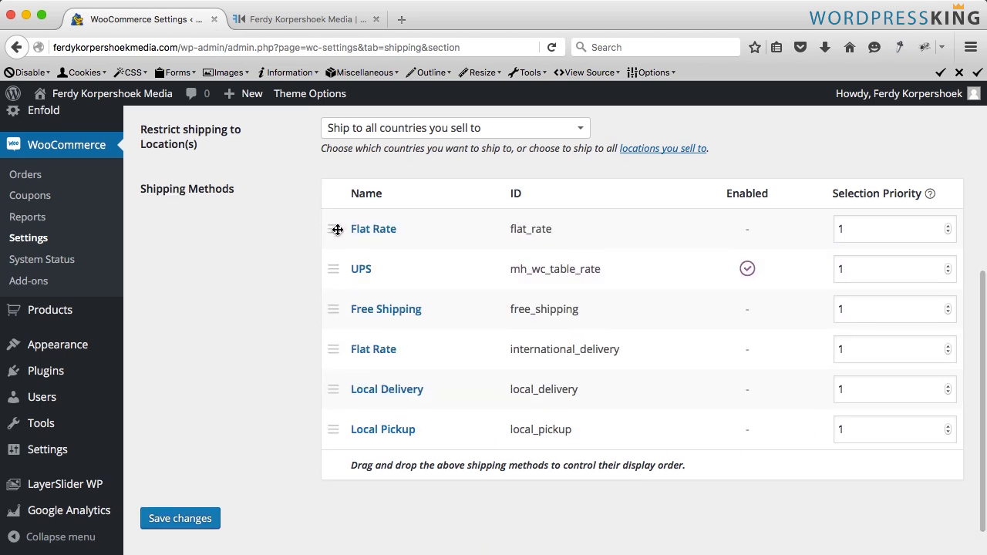
pyautogui.moveTo(340, 273); pyautogui.dragTo(331, 225)
pyautogui.click(163, 517)
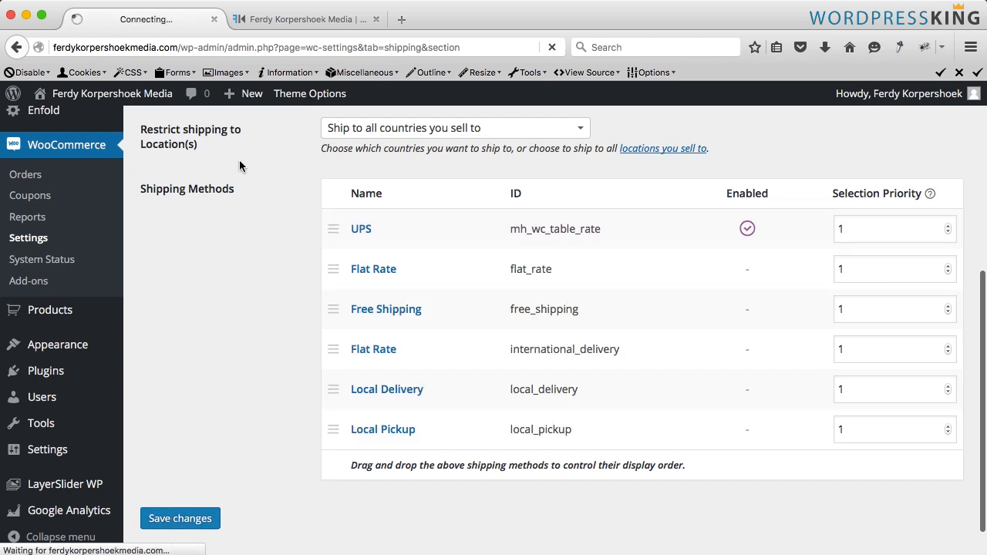
# - Reload the shop's checkout page and examine the shipping charge for the cart
pyautogui.click(307, 22)
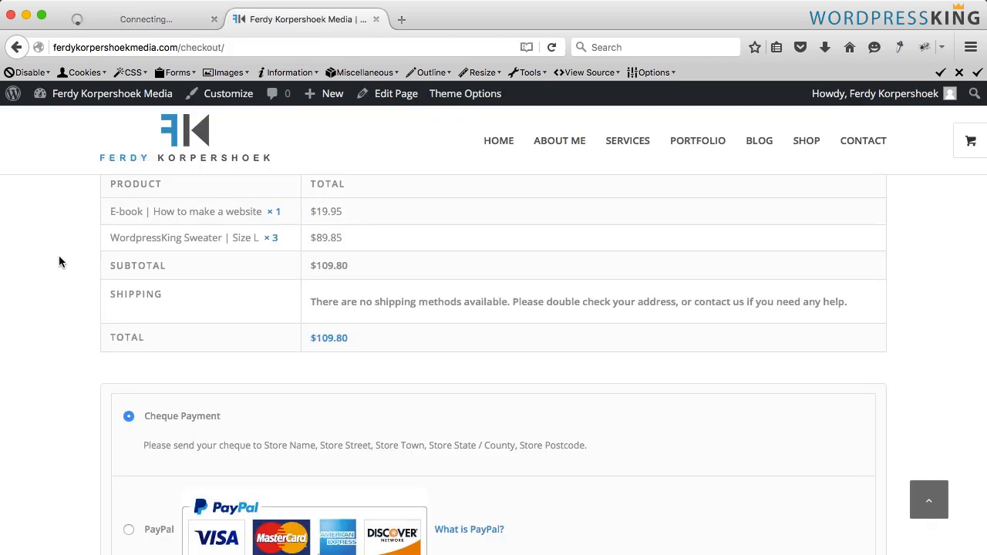
pyautogui.press('super+r')
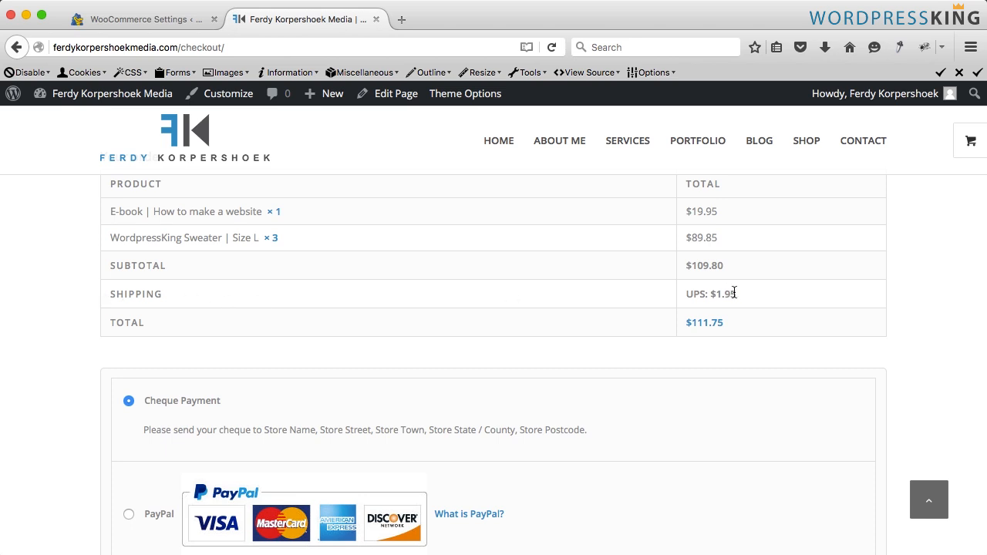
pyautogui.moveTo(743, 292); pyautogui.dragTo(683, 294)
pyautogui.click(757, 297)
pyautogui.moveTo(119, 237); pyautogui.dragTo(297, 241)
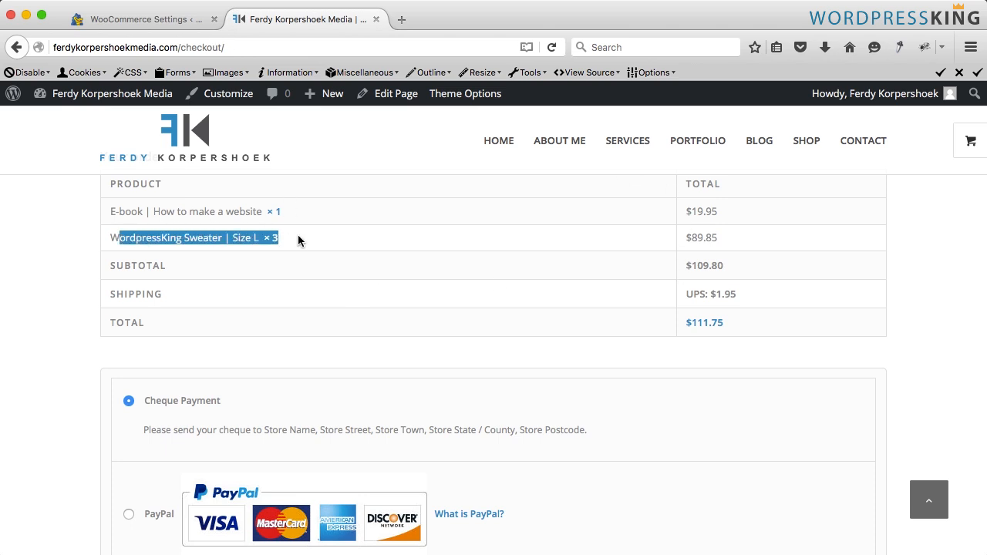
pyautogui.click(279, 230)
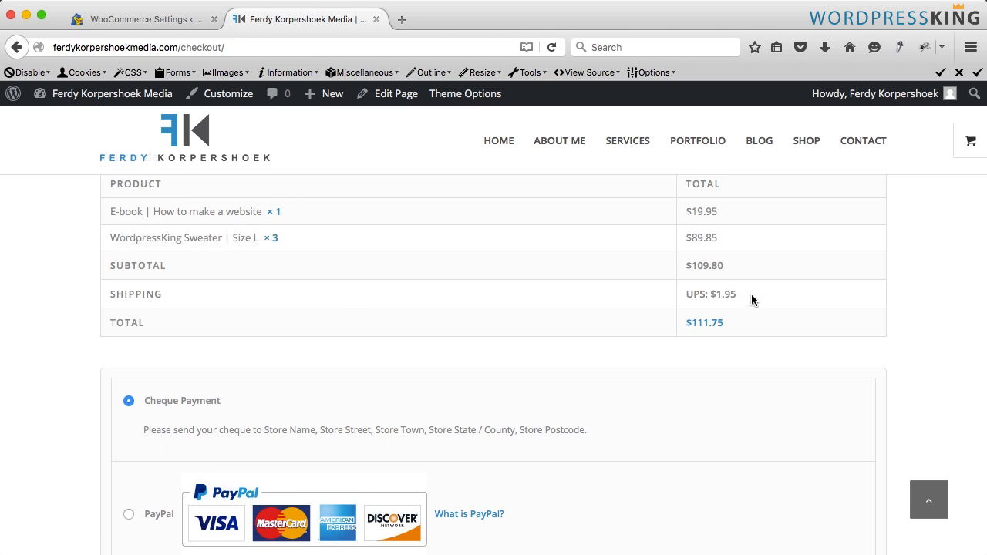
pyautogui.moveTo(740, 295)
pyautogui.mouseDown()
pyautogui.moveTo(685, 294)
pyautogui.moveTo(736, 294)
pyautogui.mouseUp()
pyautogui.click(685, 294)
pyautogui.click(741, 293)
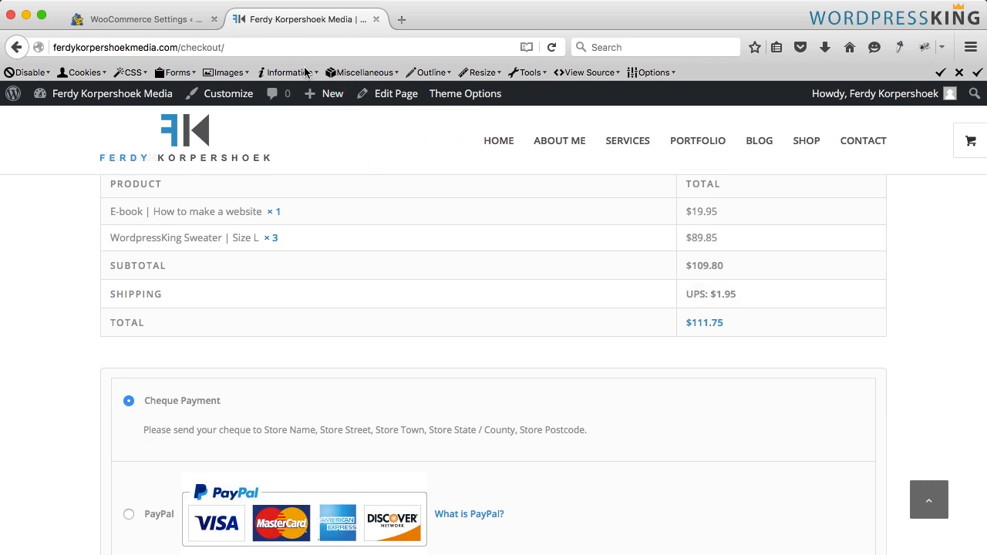
# - Add a fourth table rate row with maximum weight 0.01 and cost 0, then save the settings
pyautogui.click(164, 24)
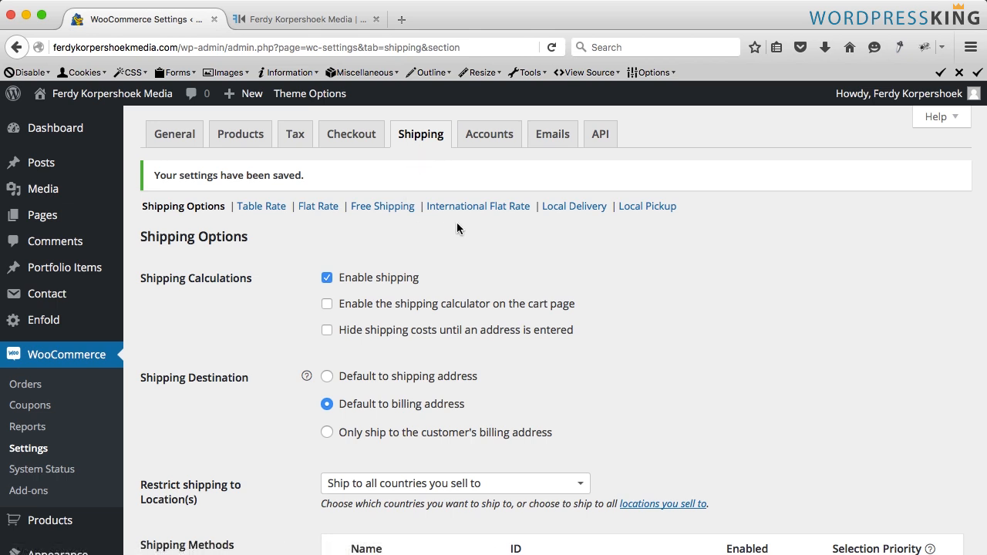
pyautogui.click(262, 208)
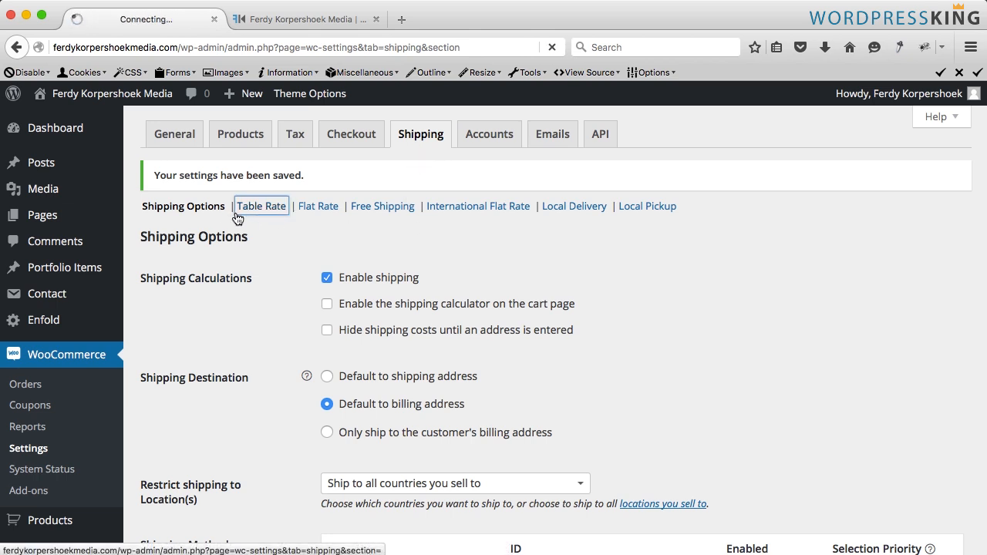
pyautogui.scroll(-8, 411, 312)
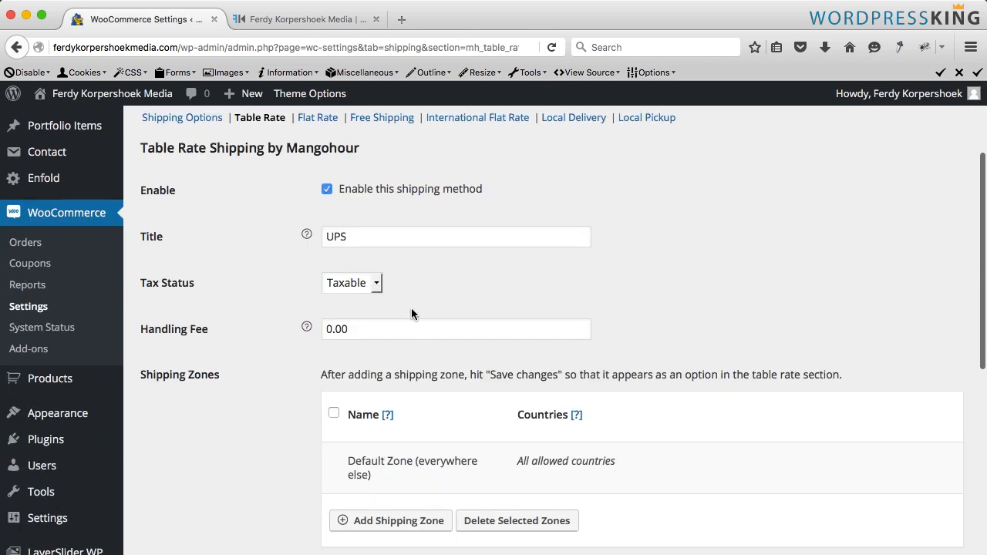
pyautogui.scroll(-3, 411, 307)
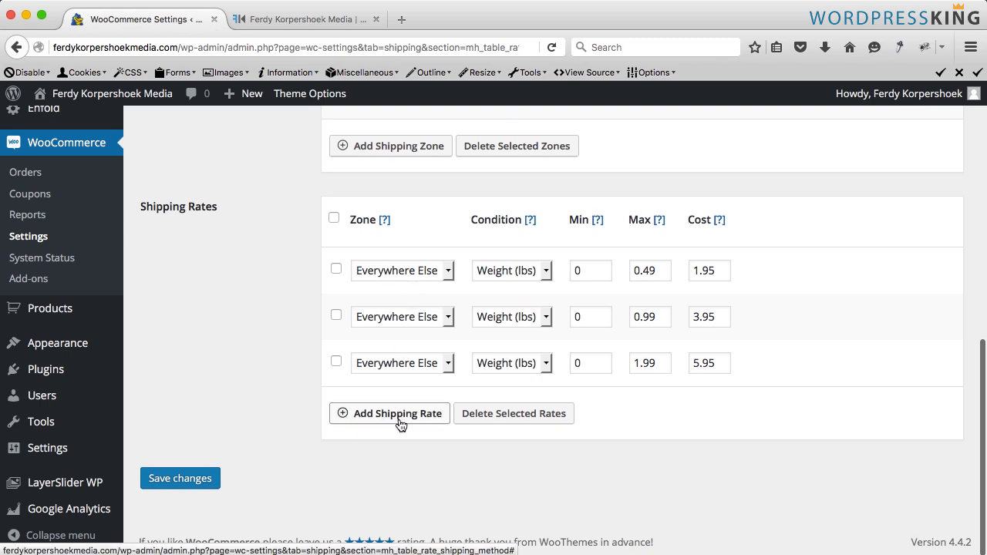
pyautogui.click(397, 414)
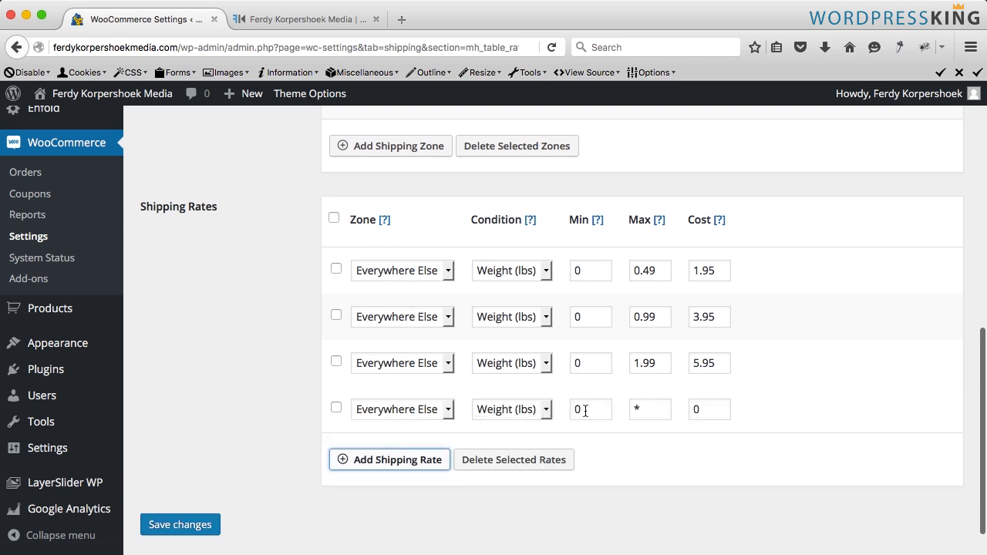
pyautogui.moveTo(644, 408); pyautogui.dragTo(627, 410)
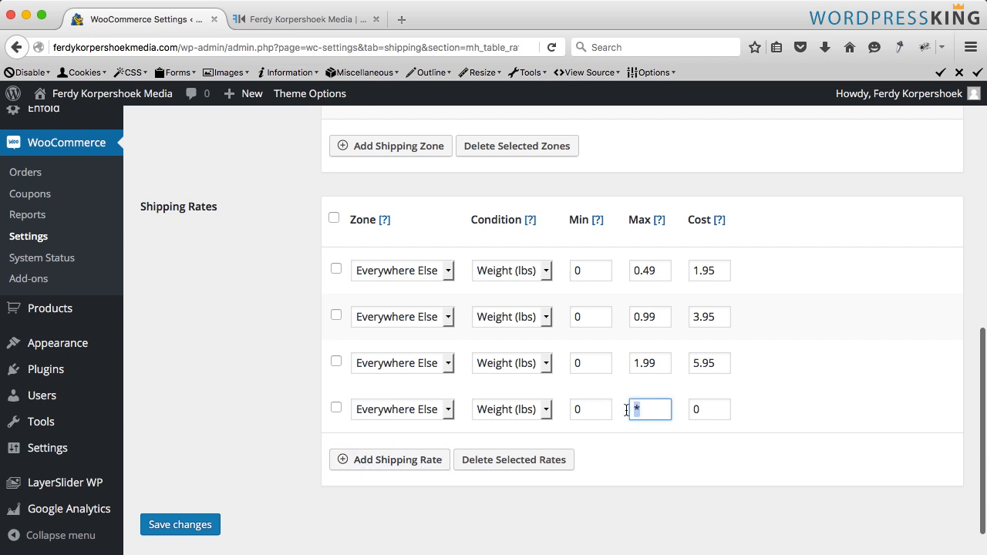
pyautogui.write('0.01')
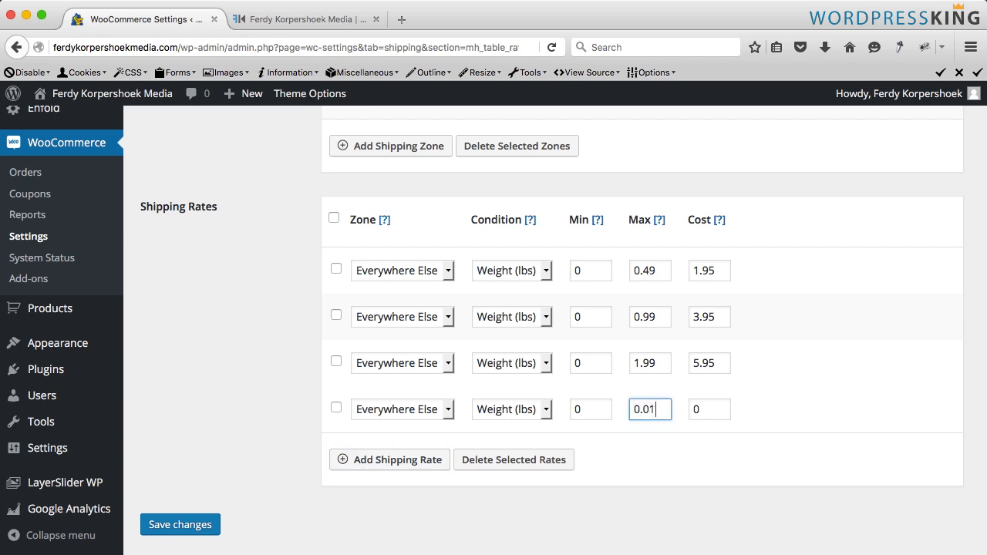
pyautogui.press('Tab')
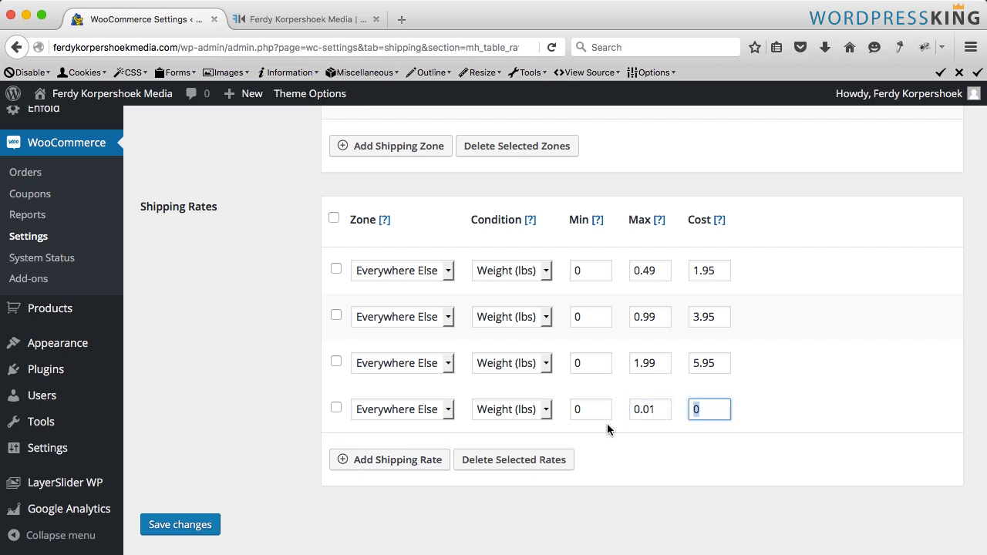
pyautogui.click(186, 526)
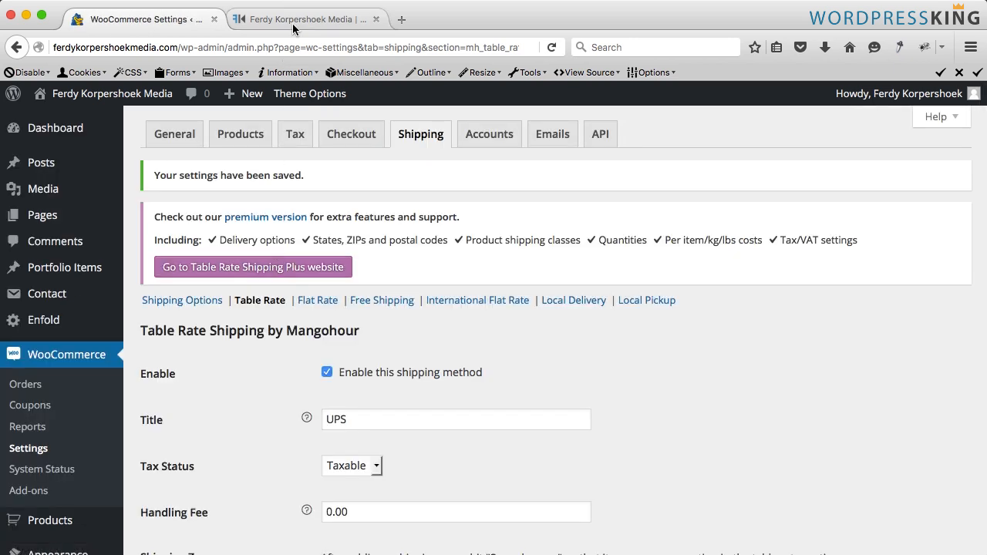
# - Reload the checkout page and check the shipping line of the order
pyautogui.click(293, 29)
pyautogui.press('super+r')
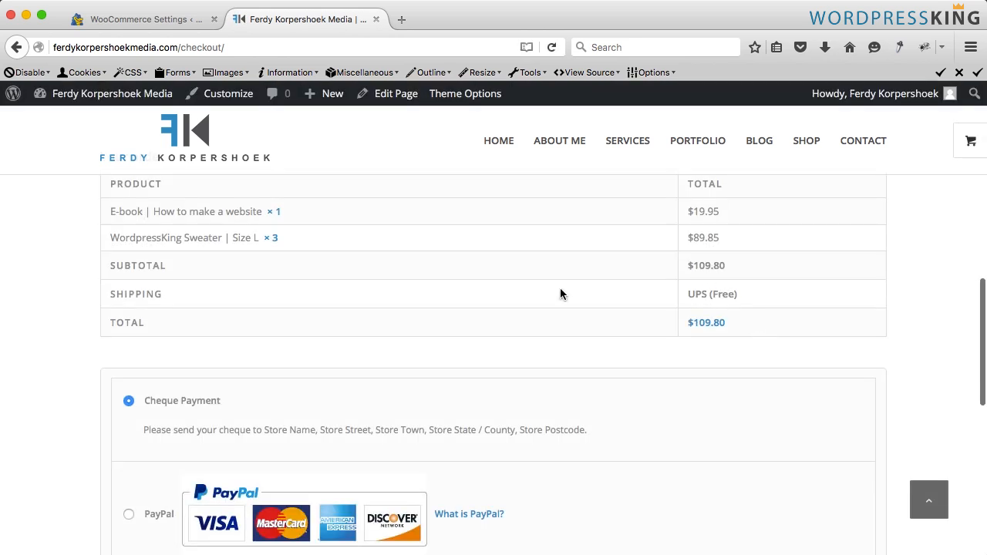
pyautogui.moveTo(312, 249); pyautogui.dragTo(105, 212)
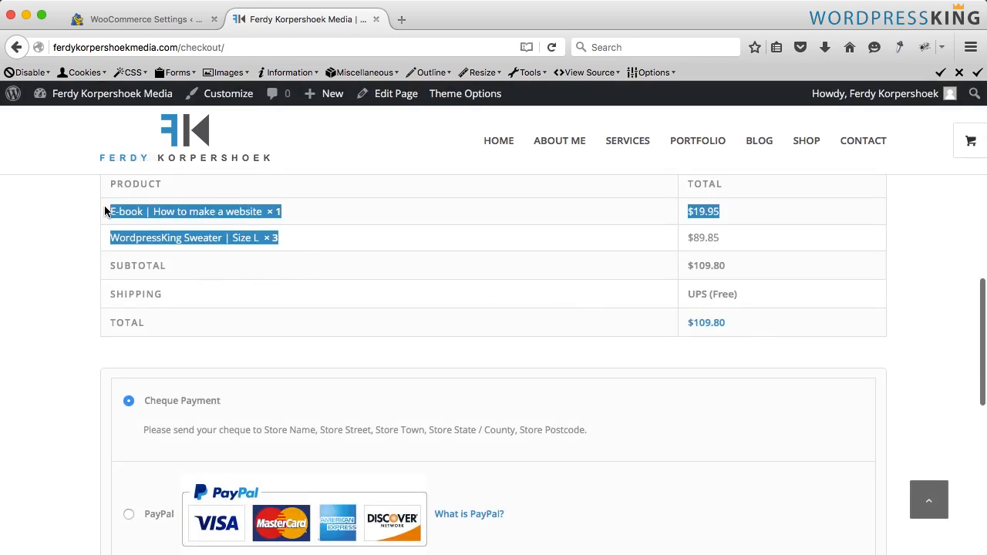
pyautogui.click(86, 219)
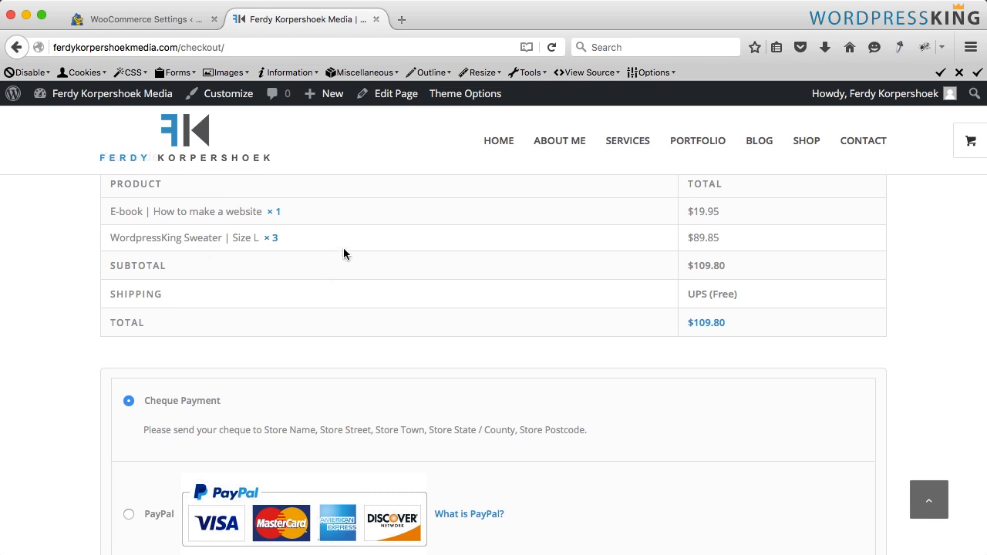
# - Set the WordpressKing T-shirt's weight to 0.10 with Quick Edit and update the product
pyautogui.click(144, 23)
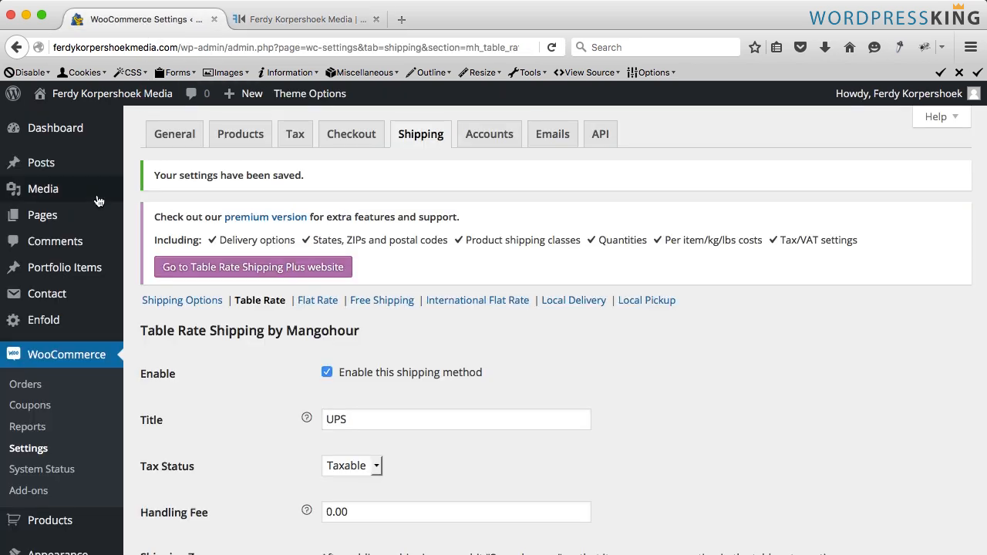
pyautogui.scroll(-2, 60, 297)
pyautogui.scroll(-3, 60, 301)
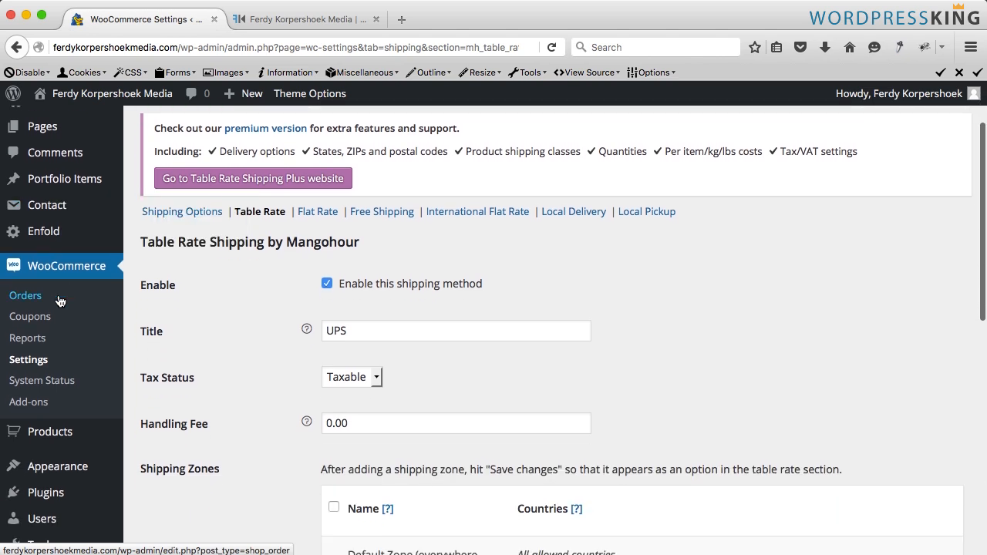
pyautogui.moveTo(59, 327)
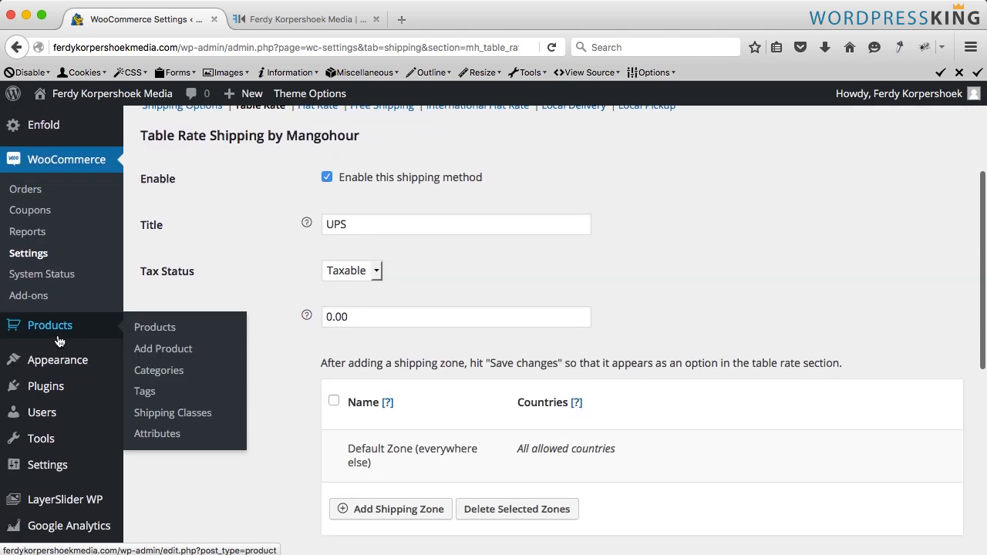
pyautogui.click(160, 335)
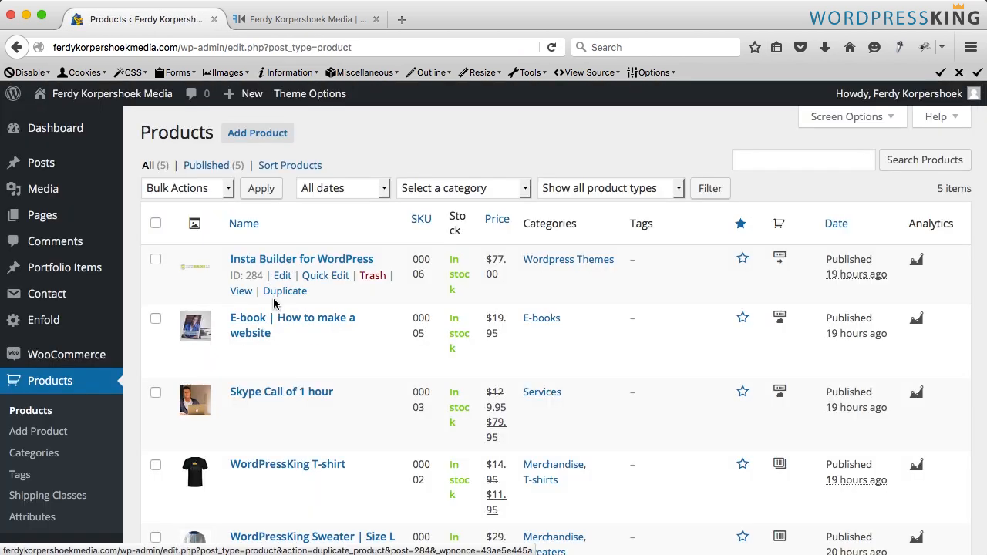
pyautogui.scroll(-5, 266, 324)
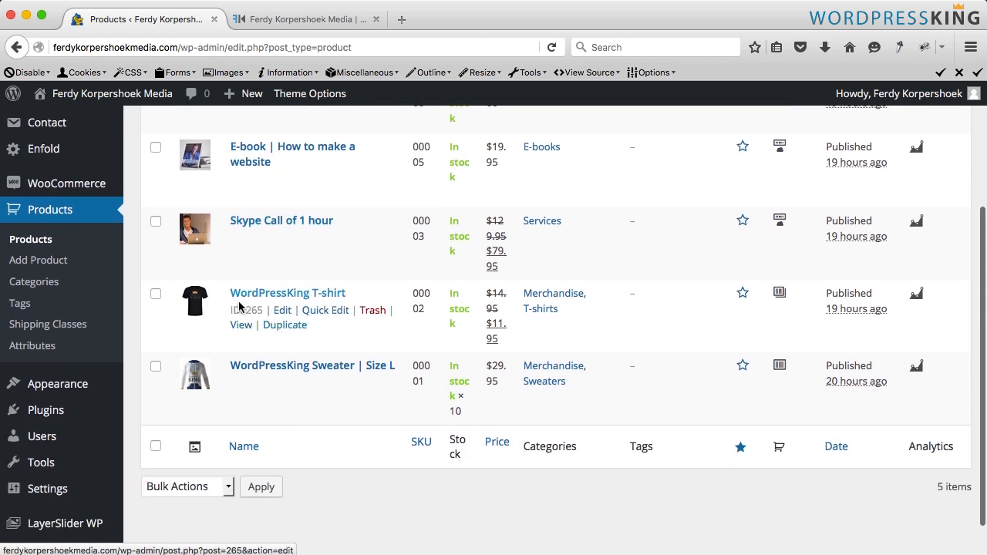
pyautogui.click(318, 316)
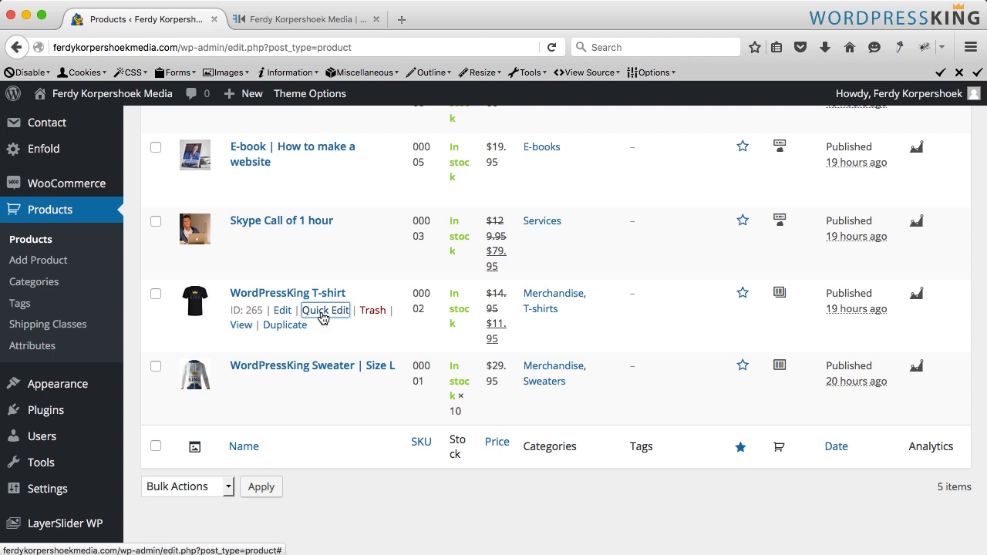
pyautogui.scroll(-3, 336, 322)
pyautogui.scroll(-1, 339, 321)
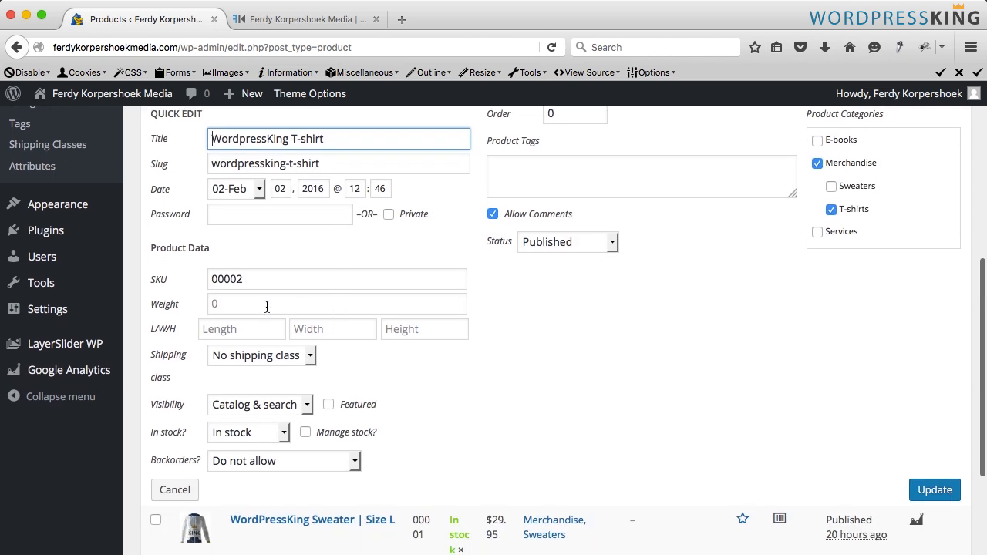
pyautogui.click(247, 303)
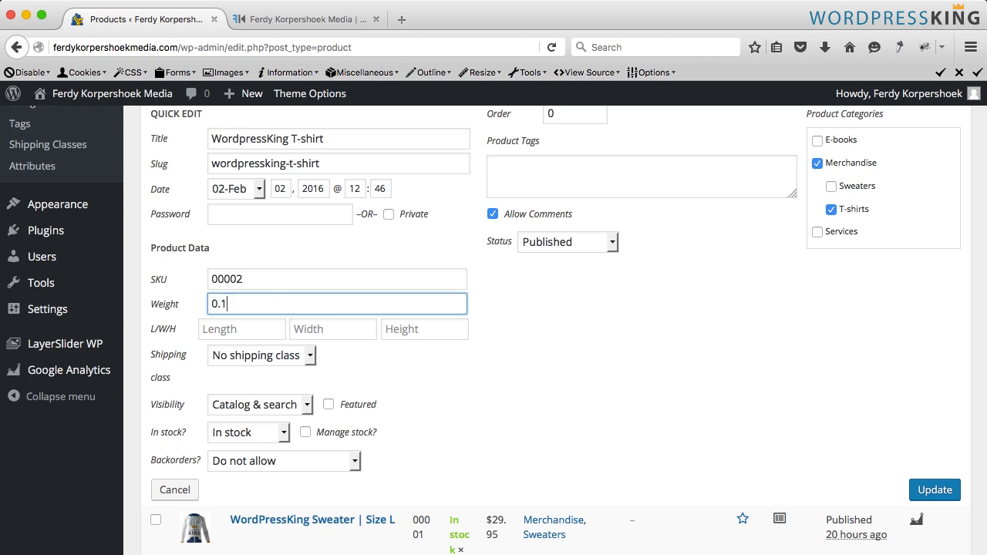
pyautogui.click(231, 330)
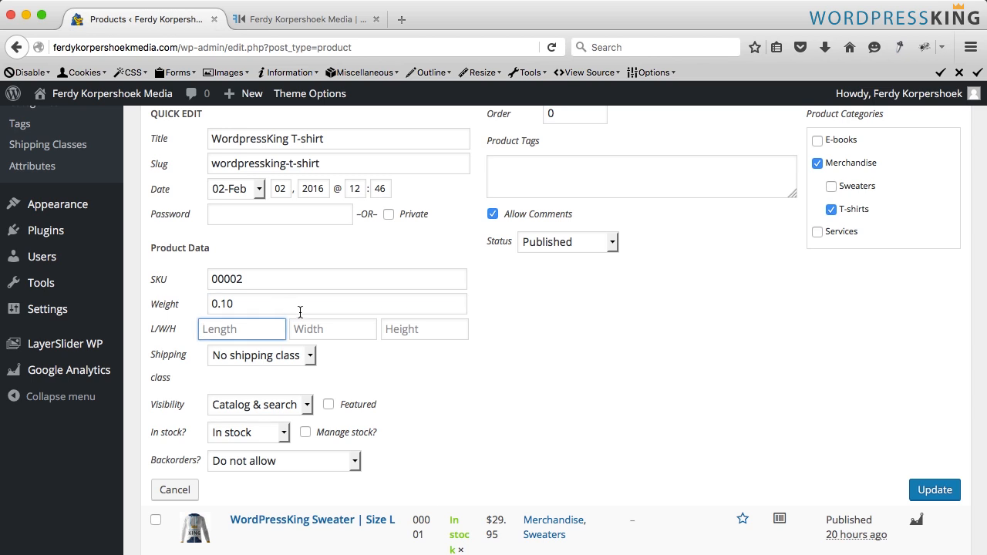
pyautogui.scroll(-5, 329, 338)
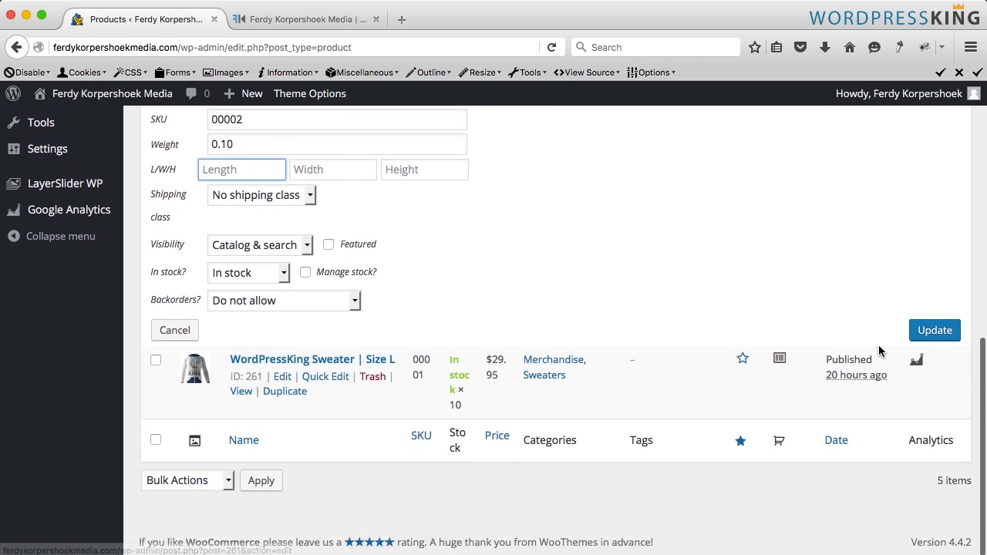
pyautogui.click(931, 337)
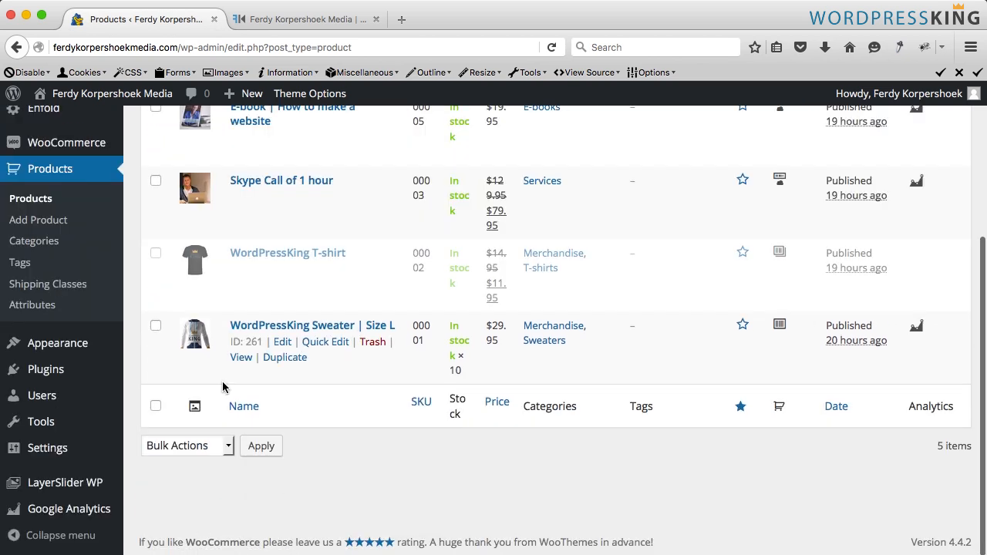
# - Set the WordpressKing Sweater | Size L weight to 0.25 with Quick Edit and update the product
pyautogui.click(320, 343)
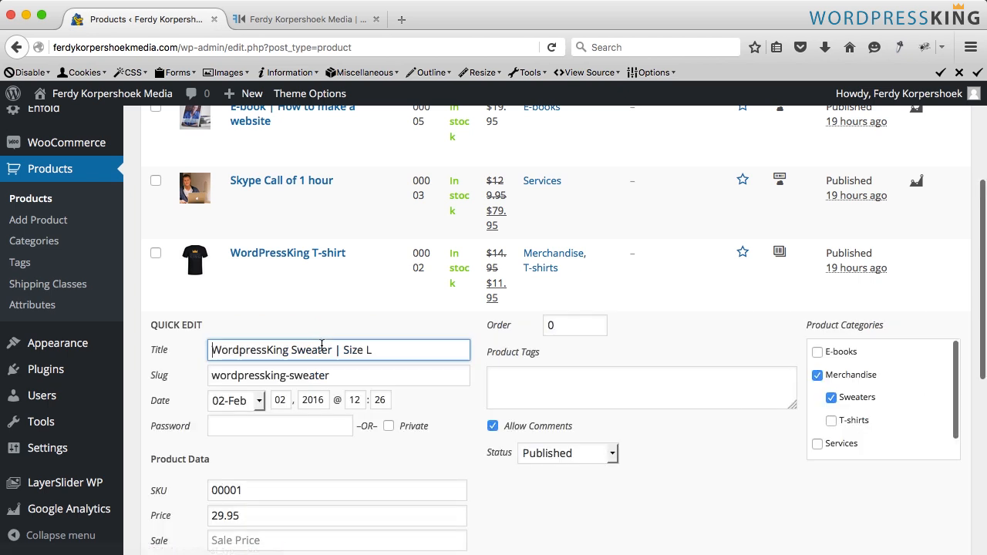
pyautogui.scroll(-5, 318, 349)
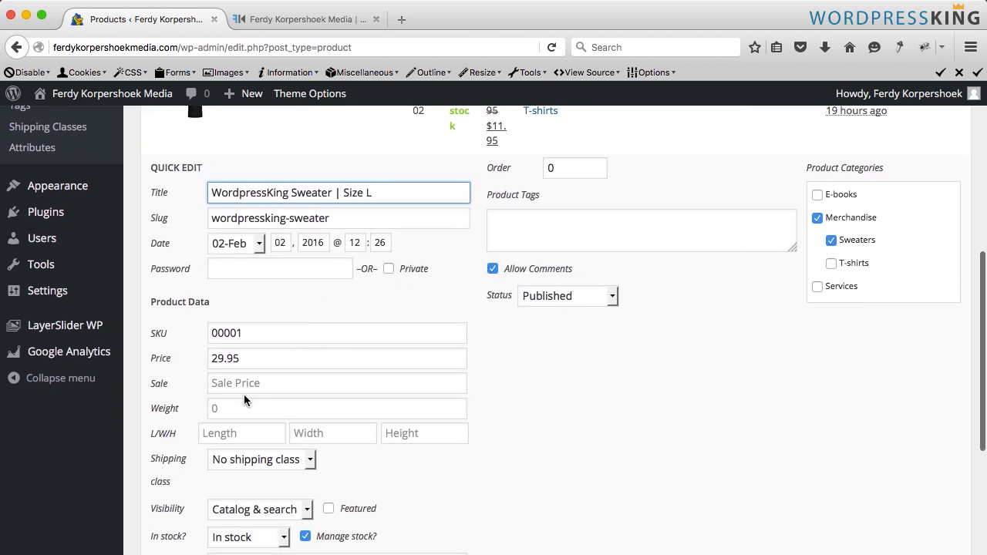
pyautogui.click(237, 403)
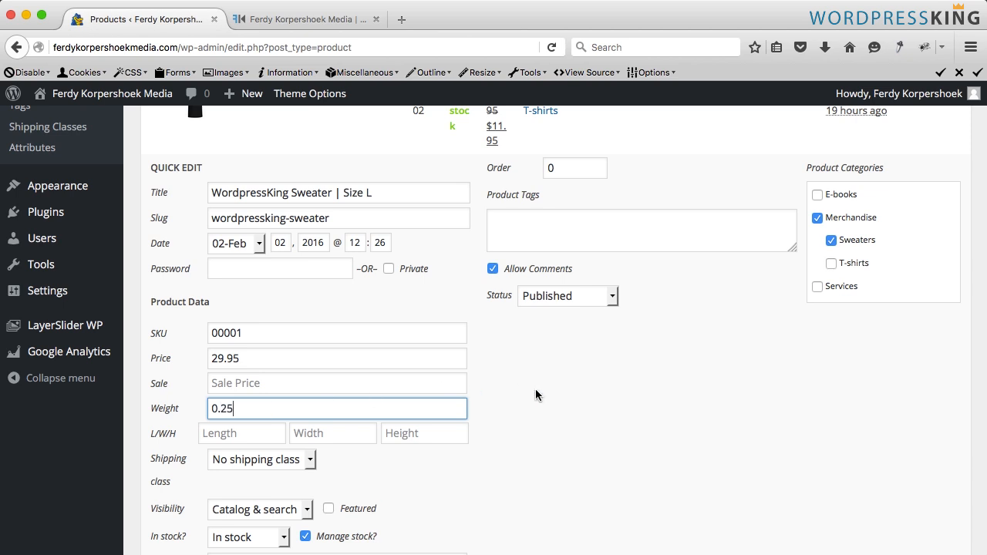
pyautogui.scroll(-7, 534, 396)
pyautogui.click(914, 408)
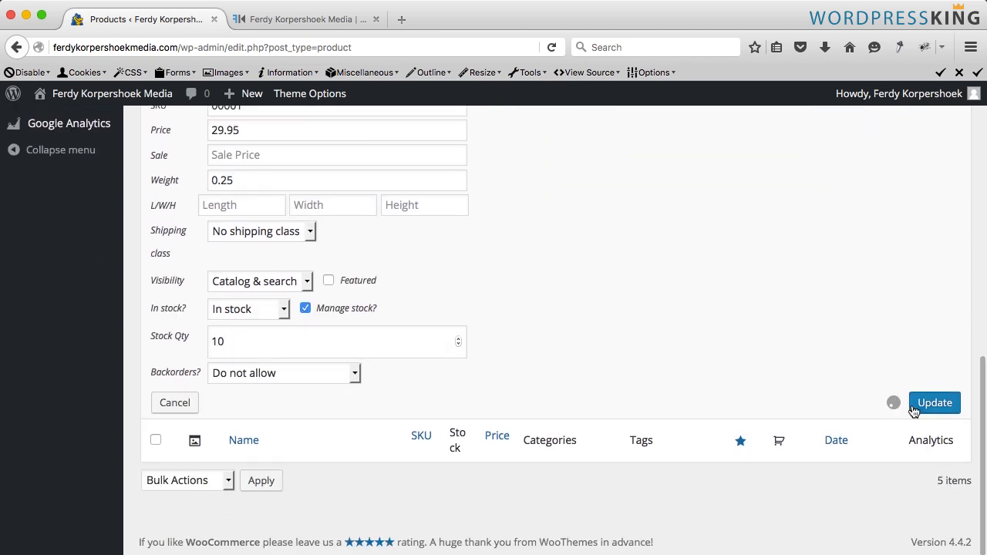
# - Reload the shop's checkout page and examine the shipping charge for the order
pyautogui.click(295, 21)
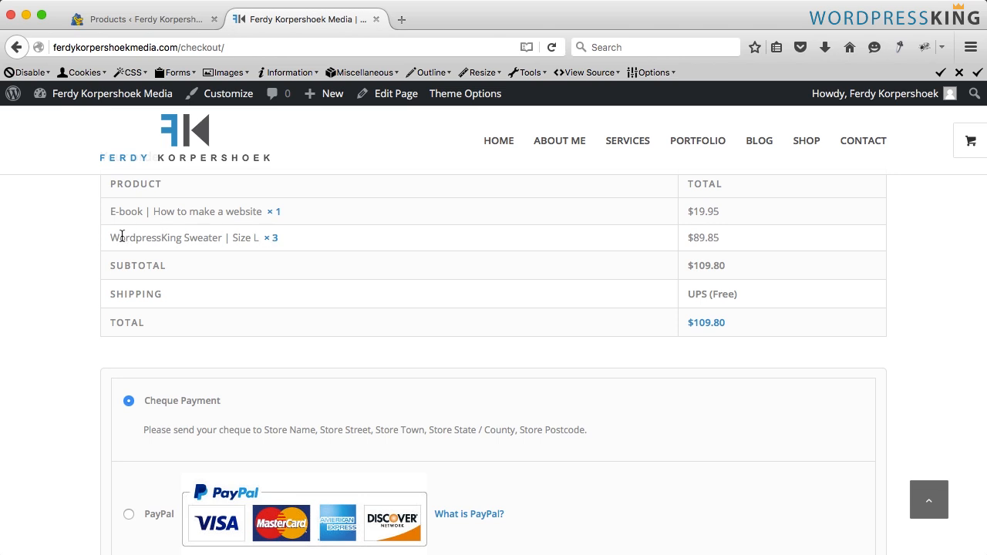
pyautogui.press('super+r')
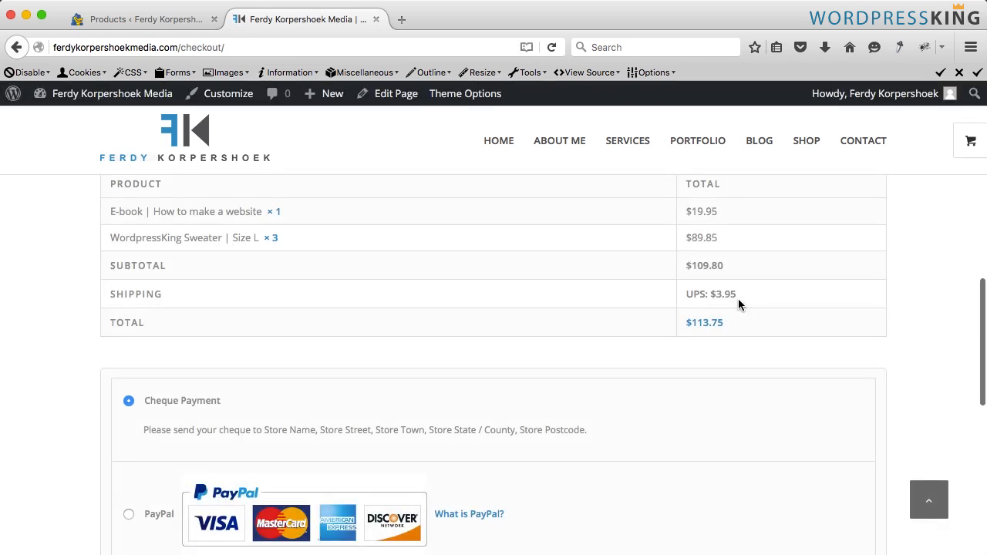
pyautogui.moveTo(739, 295); pyautogui.dragTo(709, 295)
pyautogui.click(759, 299)
# - Open the cart, reduce the sweater quantity to 1 and update the cart
pyautogui.moveTo(969, 141)
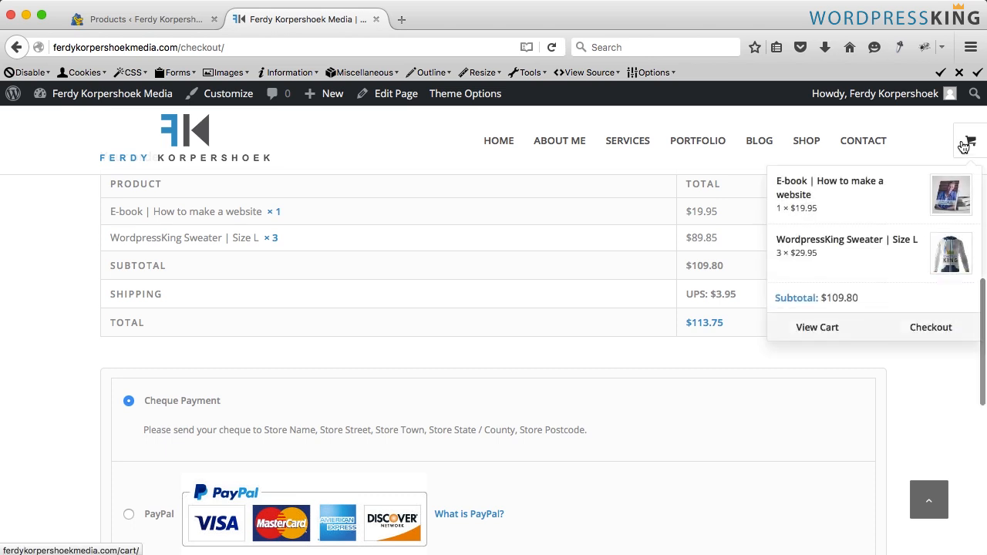
pyautogui.click(828, 332)
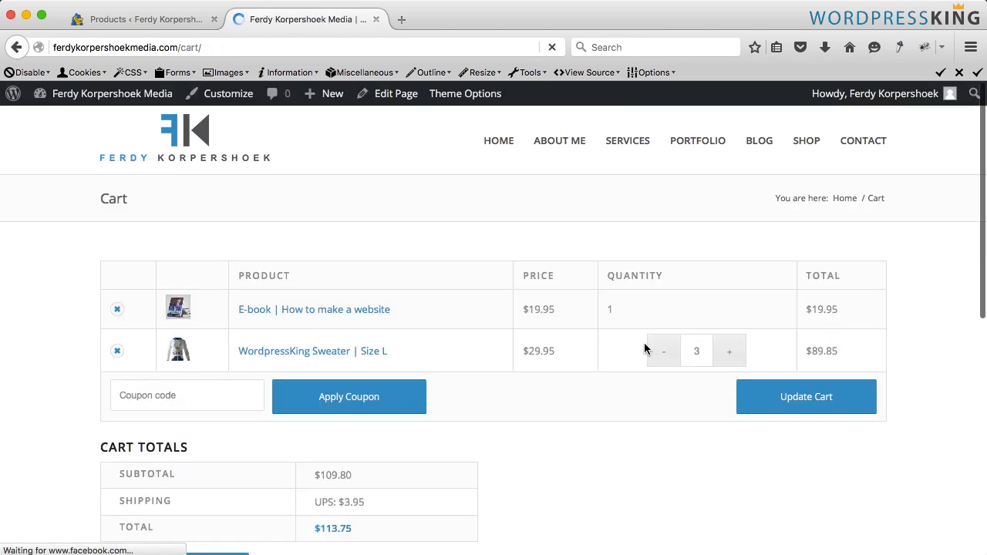
pyautogui.click(671, 353)
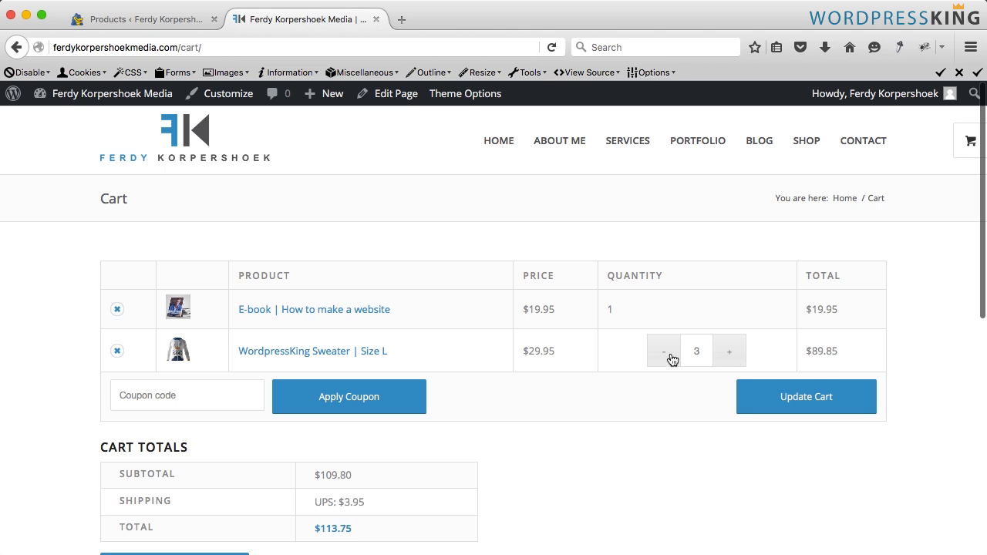
pyautogui.click(671, 353)
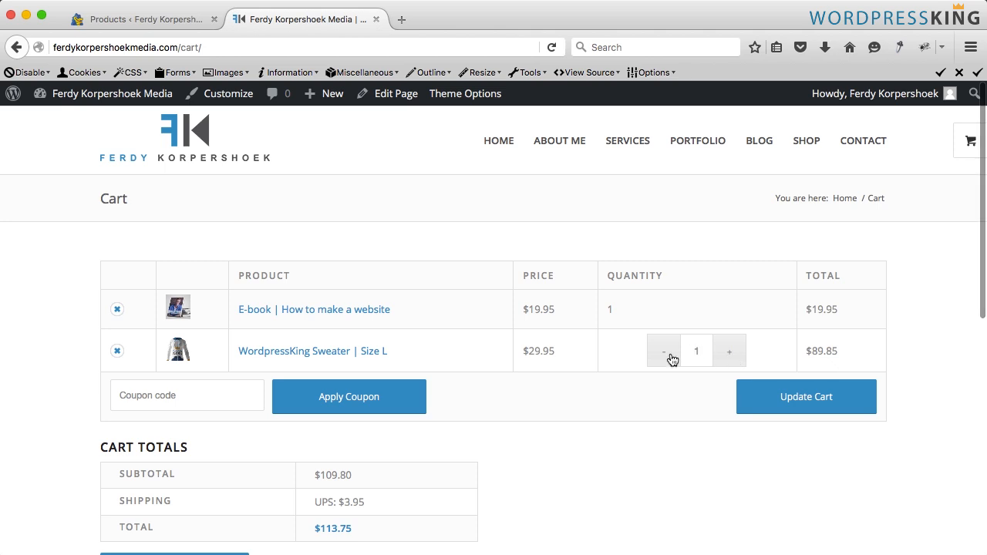
pyautogui.click(814, 399)
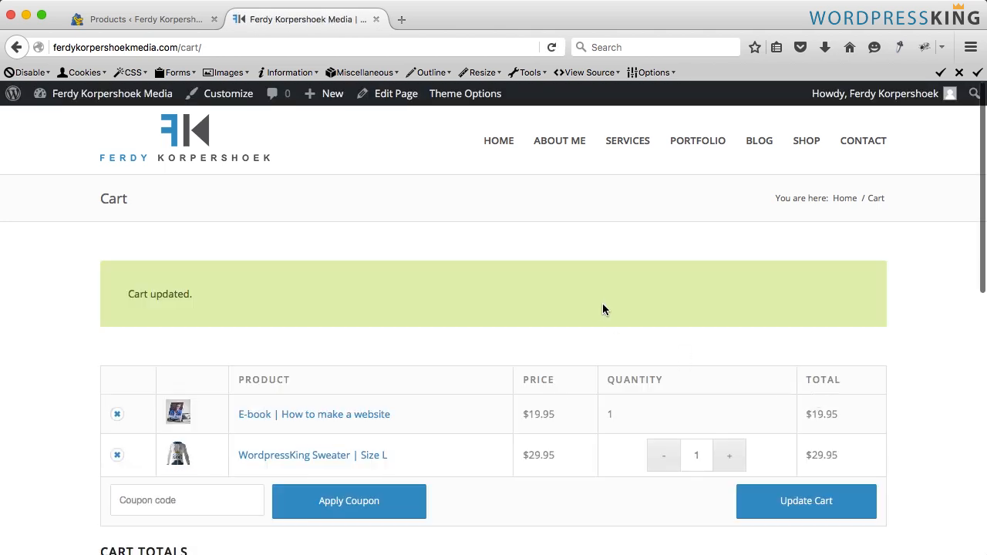
# - Proceed to checkout and examine the order's shipping line and total
pyautogui.scroll(-10, 781, 251)
pyautogui.scroll(1, 315, 285)
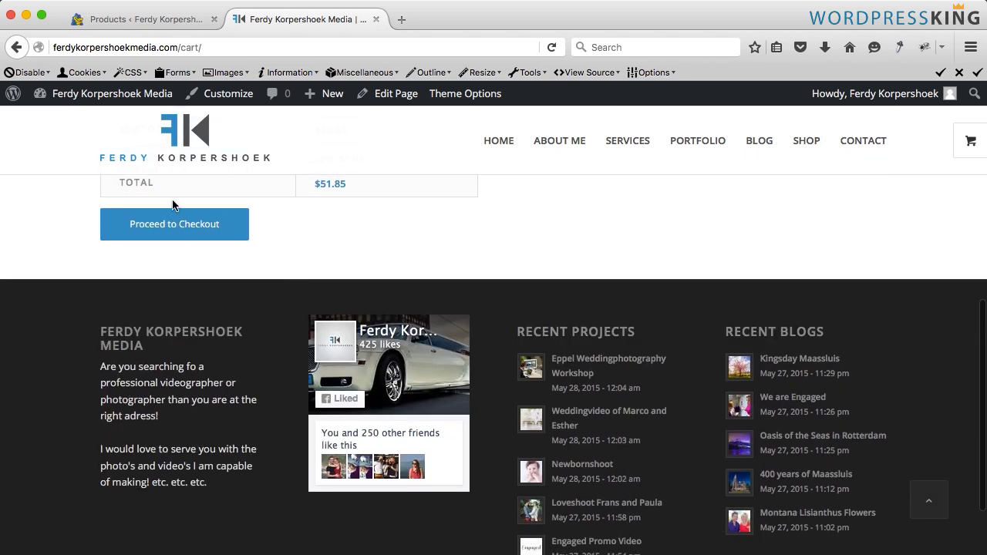
pyautogui.click(169, 222)
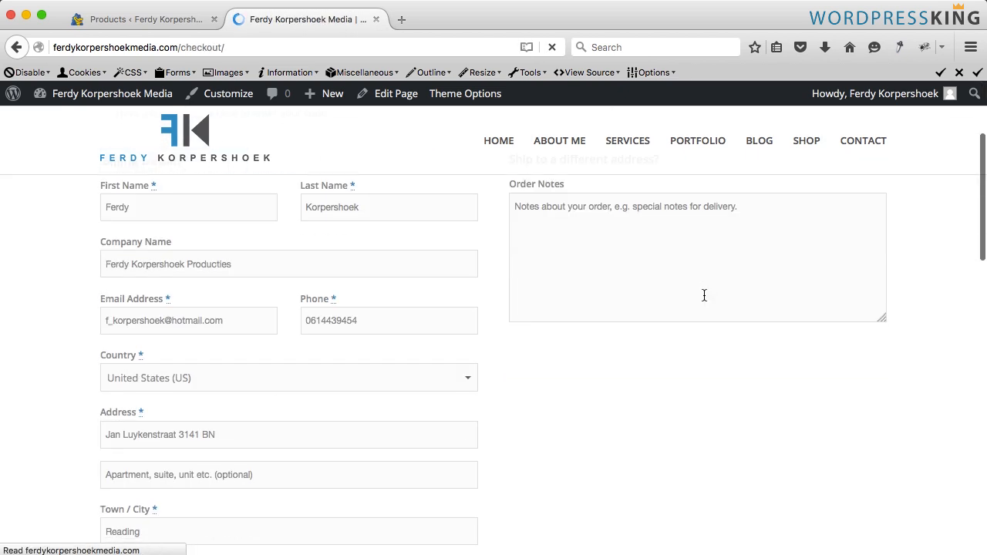
pyautogui.scroll(-2, 704, 295)
pyautogui.scroll(-8, 703, 293)
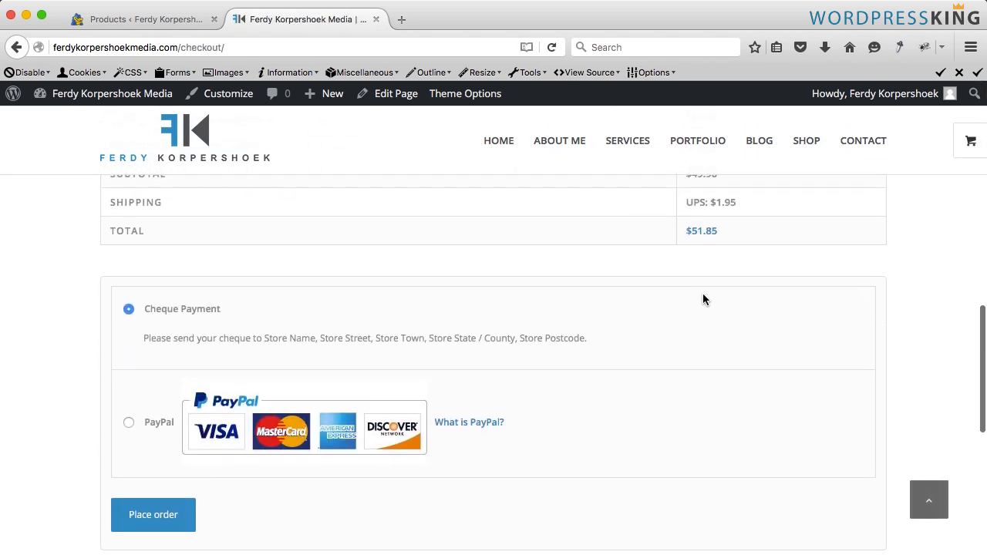
pyautogui.scroll(1, 703, 294)
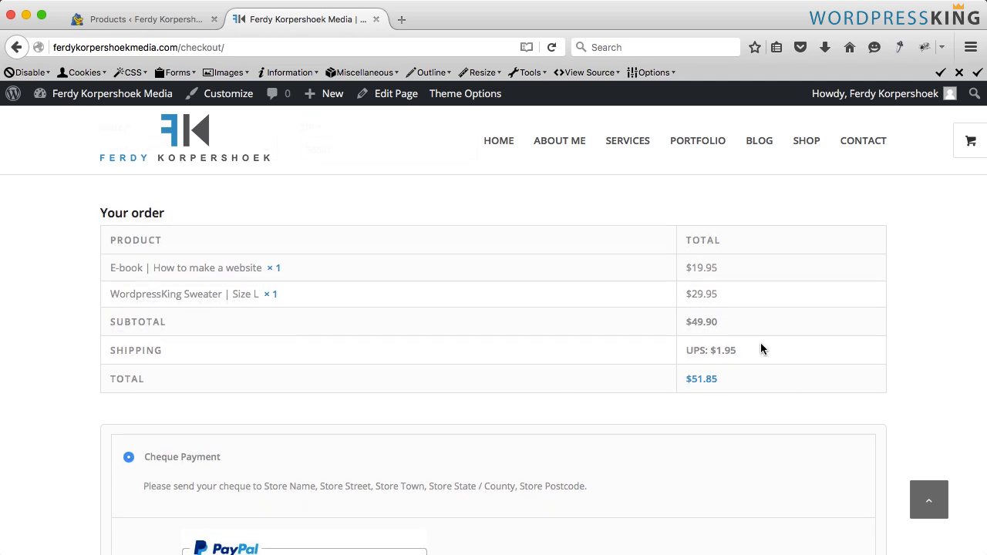
pyautogui.moveTo(760, 342); pyautogui.dragTo(679, 351)
pyautogui.click(676, 353)
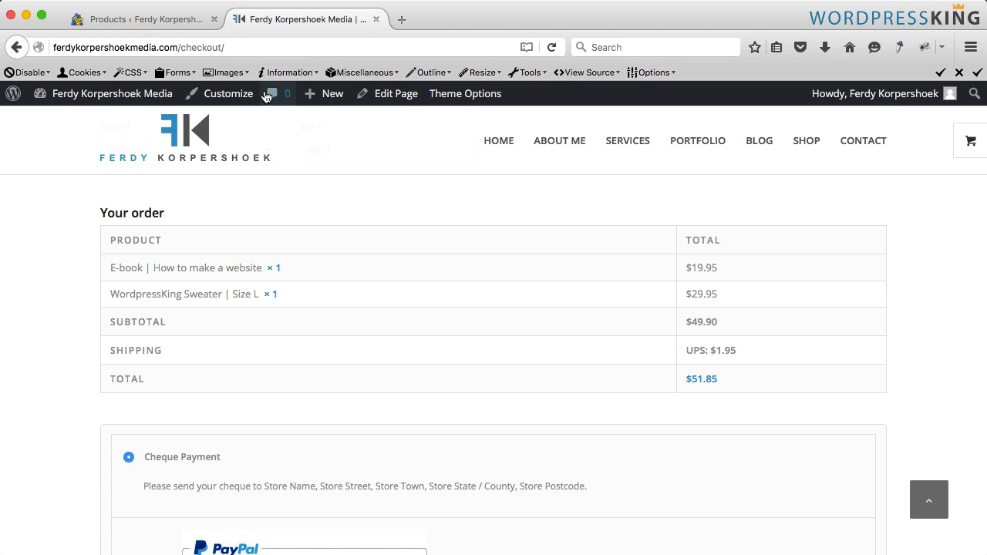
# - Open the Table Rate shipping settings of WooCommerce and add a new shipping rate row
pyautogui.click(136, 21)
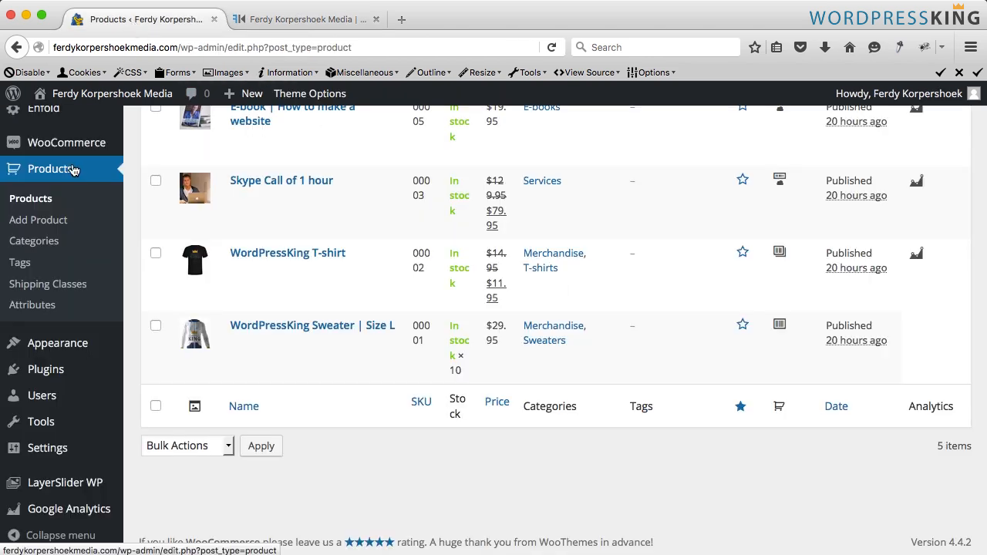
pyautogui.moveTo(71, 149)
pyautogui.click(160, 209)
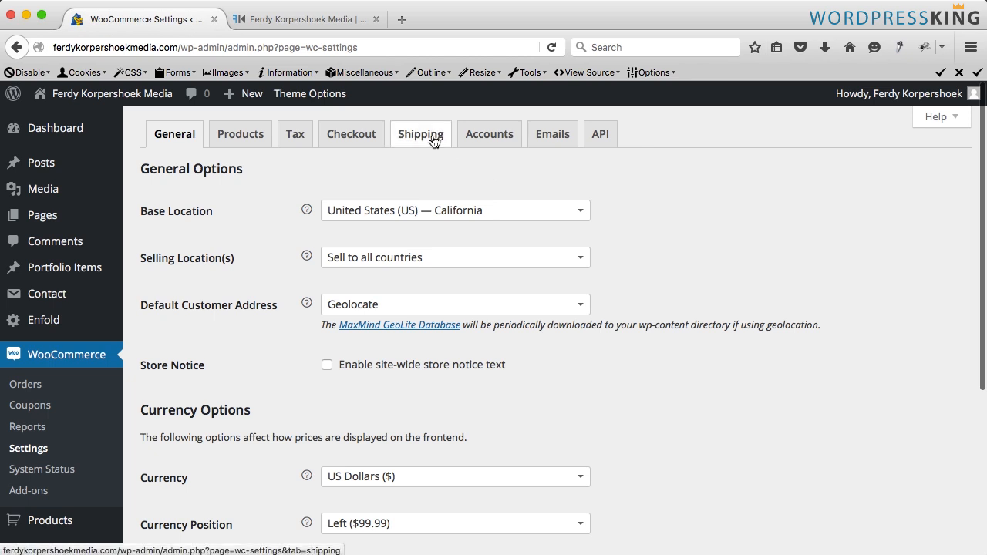
pyautogui.click(430, 137)
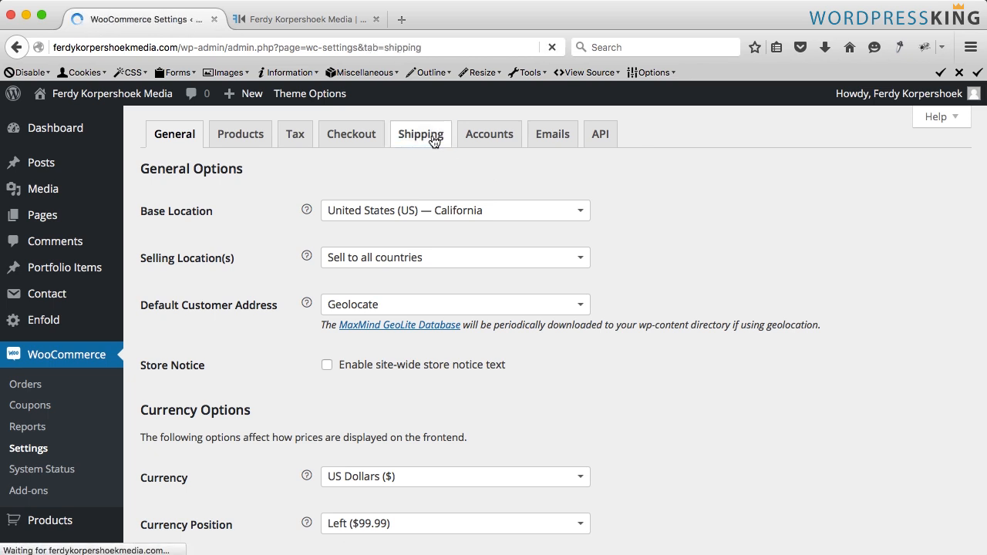
pyautogui.click(263, 165)
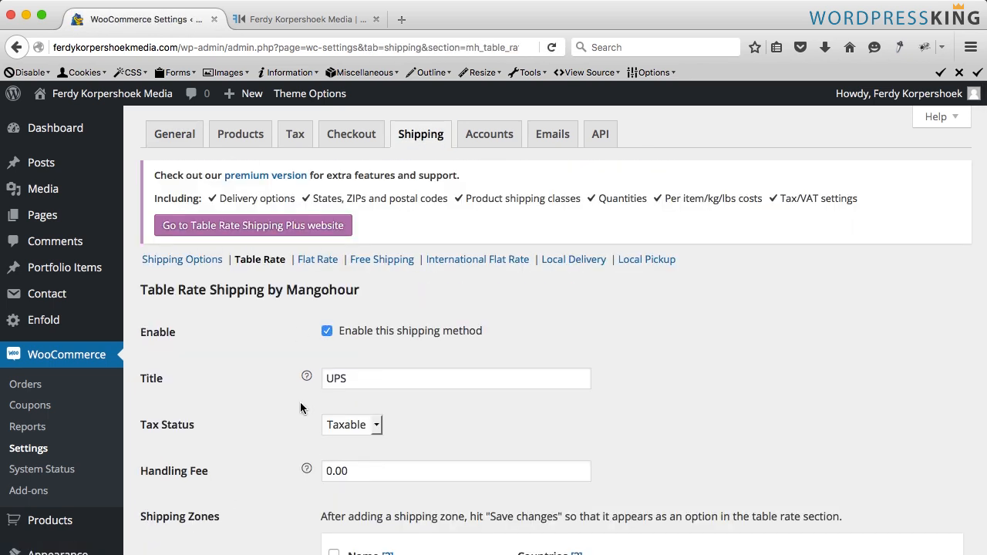
pyautogui.scroll(-3, 301, 370)
pyautogui.scroll(-8, 299, 369)
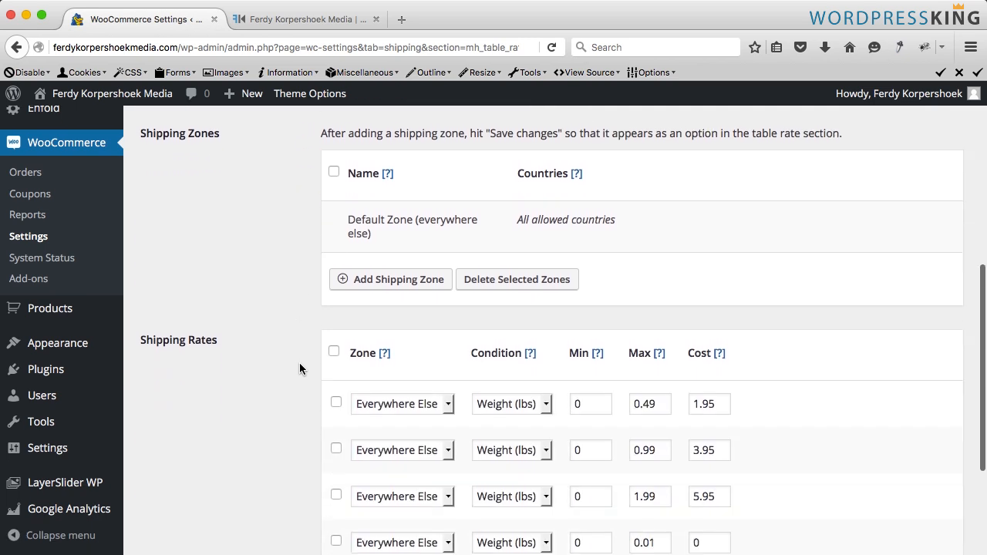
pyautogui.scroll(-3, 299, 369)
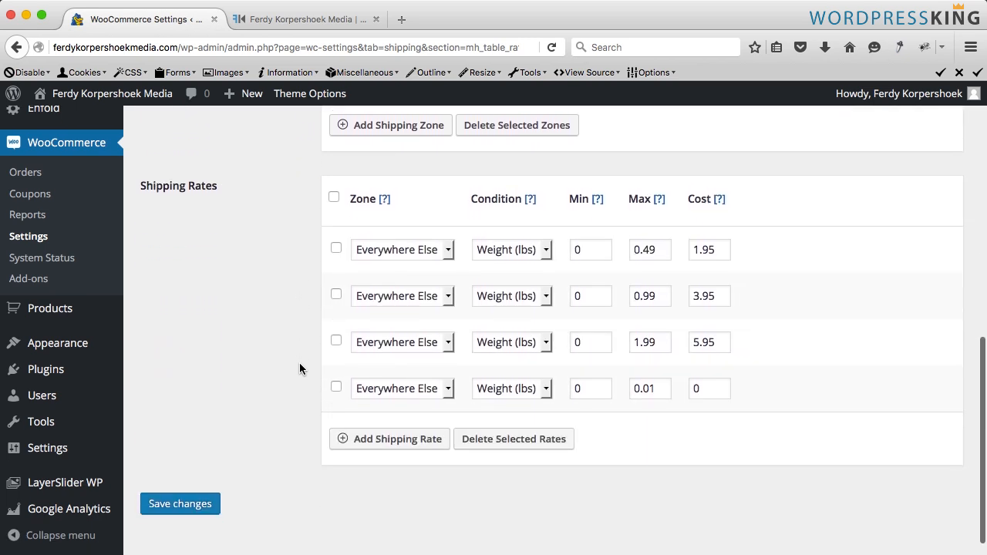
pyautogui.click(378, 440)
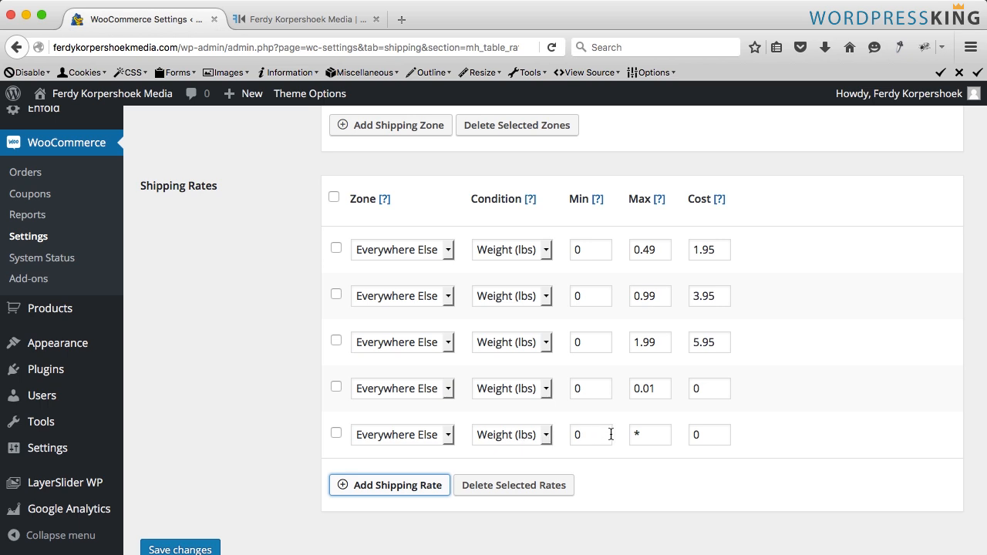
# - Configure the new weight rate with a minimum of 2 lbs, maximum * and cost 0
pyautogui.doubleClick(630, 342)
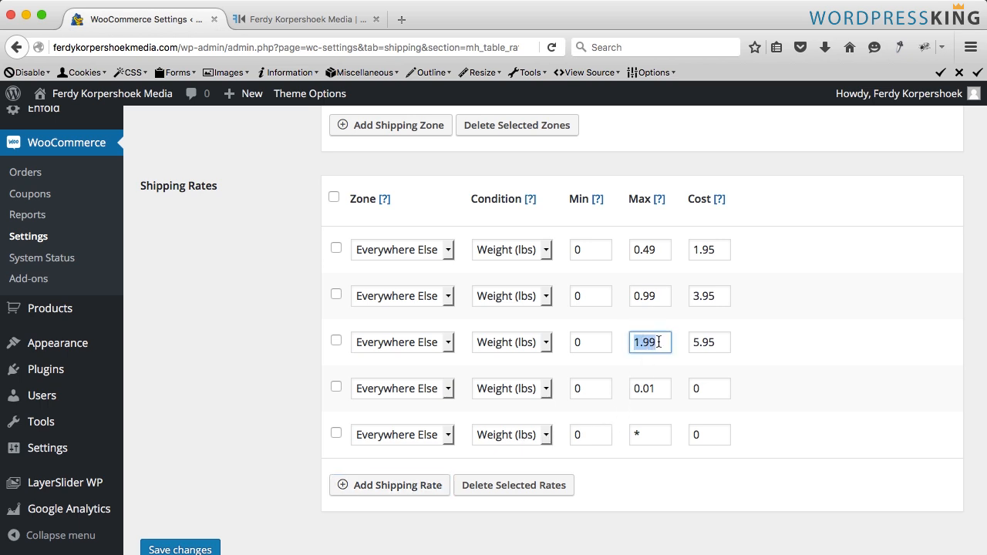
pyautogui.write('1.99')
pyautogui.press('Tab')
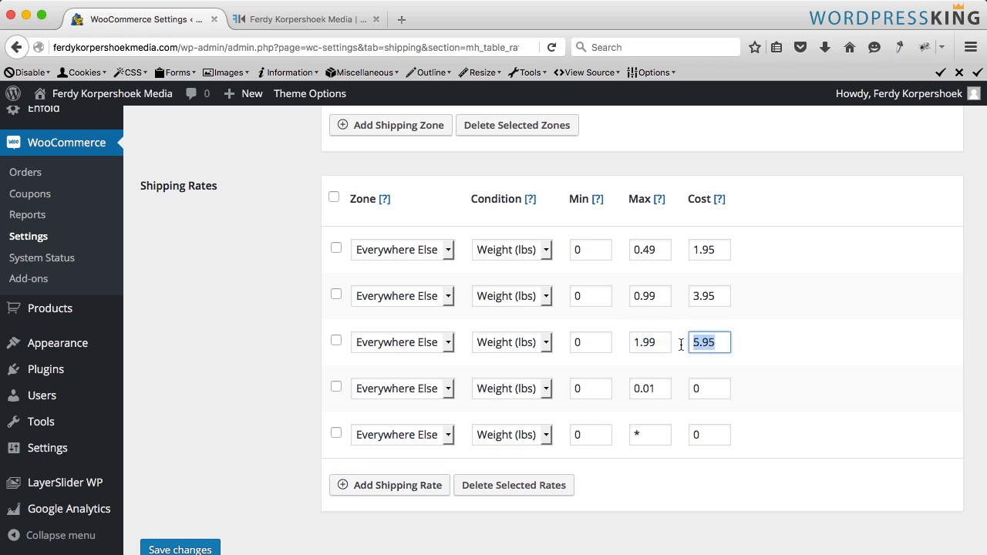
pyautogui.click(736, 342)
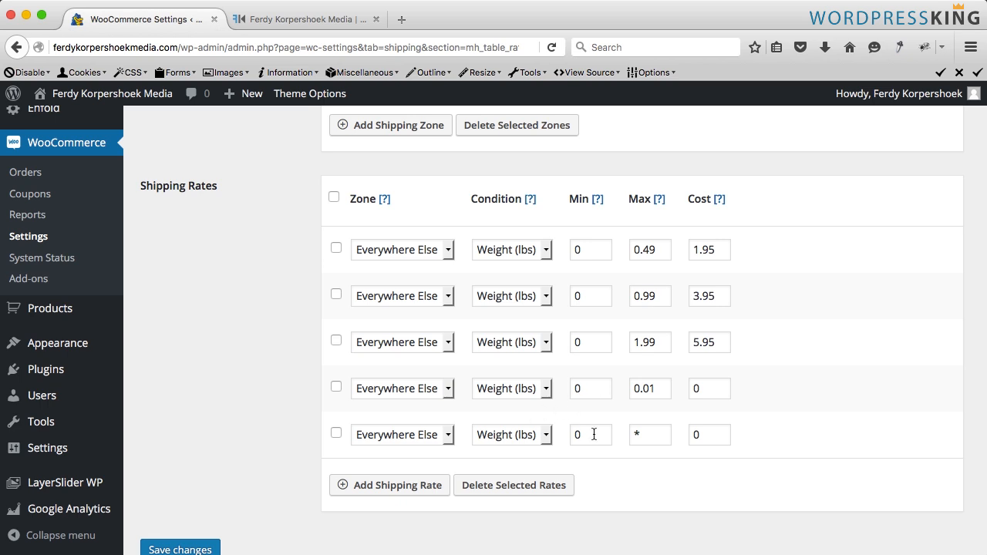
pyautogui.moveTo(593, 434); pyautogui.dragTo(562, 434)
pyautogui.write('2')
pyautogui.moveTo(659, 436); pyautogui.dragTo(632, 434)
pyautogui.click(682, 436)
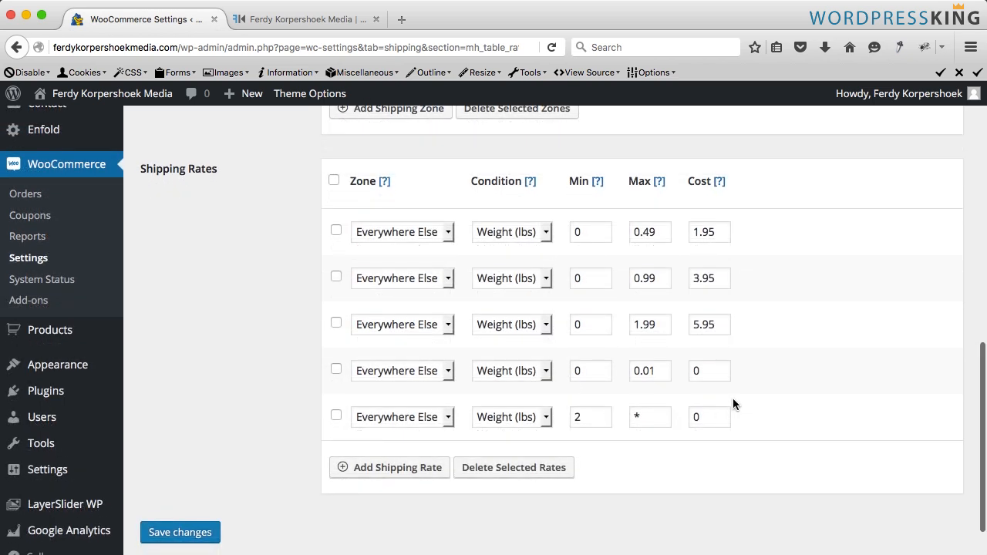
# - Add another shipping rate with condition Total ($), minimum 100, maximum * and cost 0, and save the changes
pyautogui.click(373, 471)
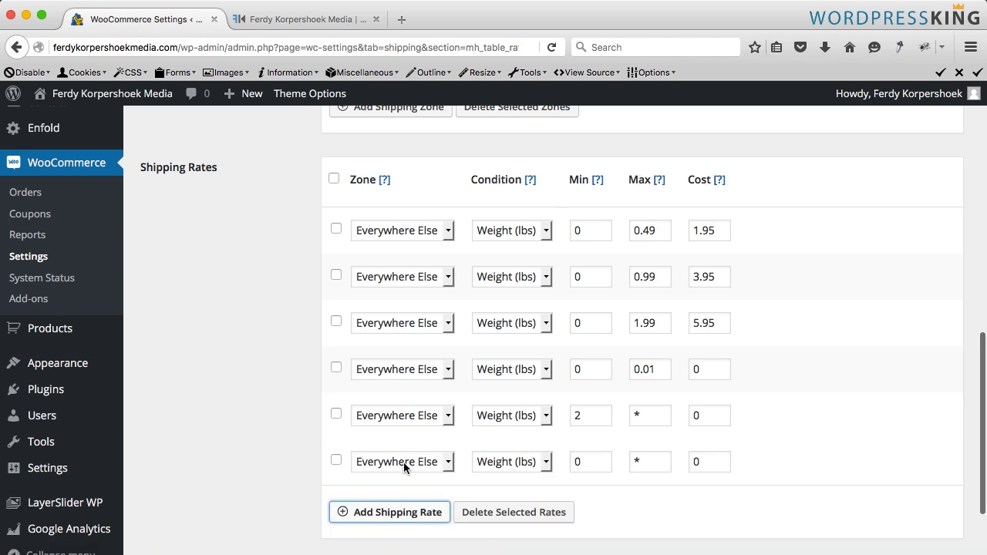
pyautogui.click(530, 464)
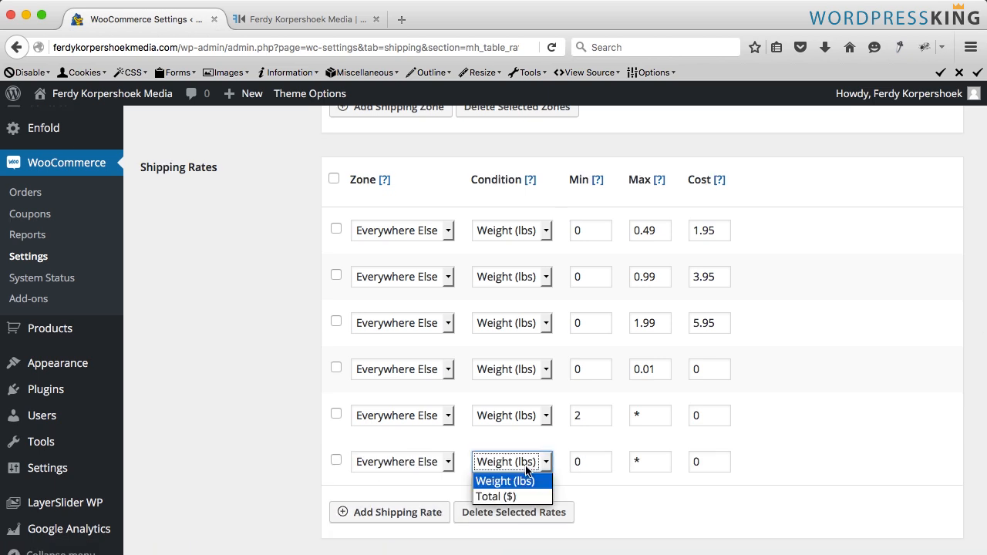
pyautogui.click(510, 502)
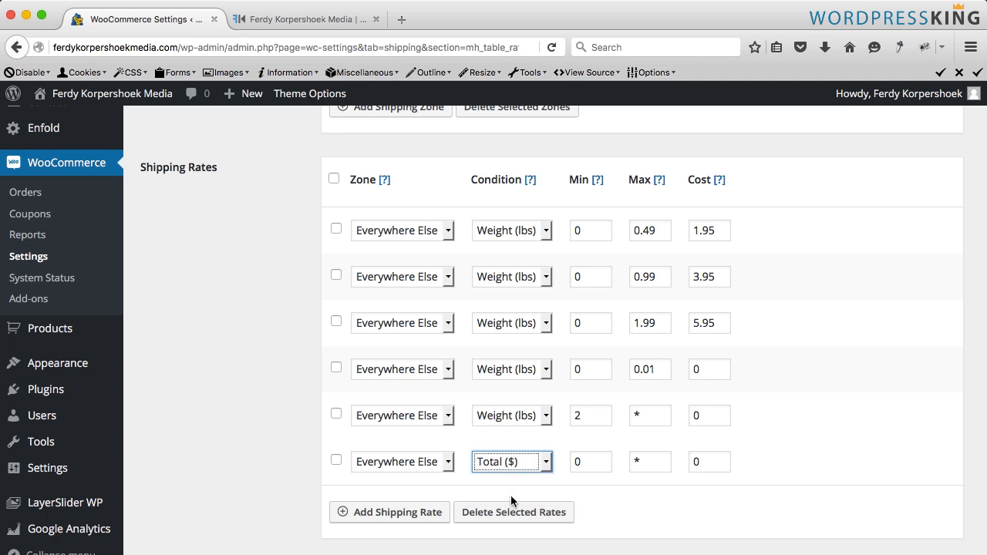
pyautogui.doubleClick(580, 462)
pyautogui.write('100')
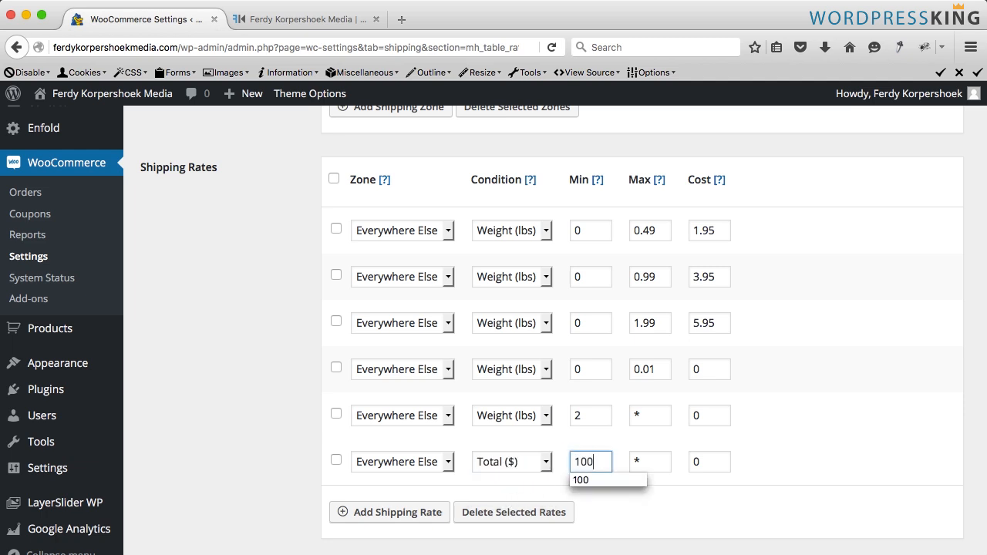
pyautogui.press('Tab')
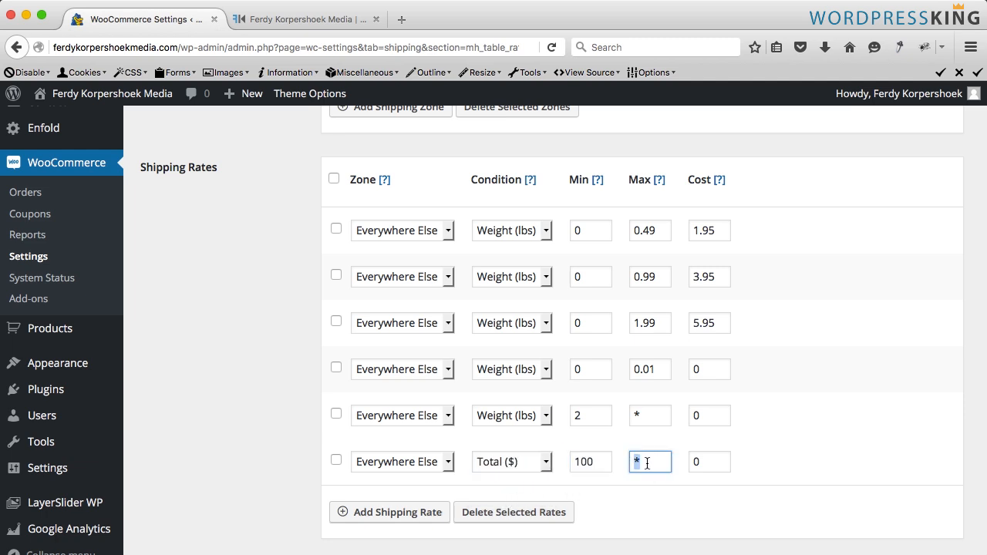
pyautogui.moveTo(717, 461); pyautogui.dragTo(684, 462)
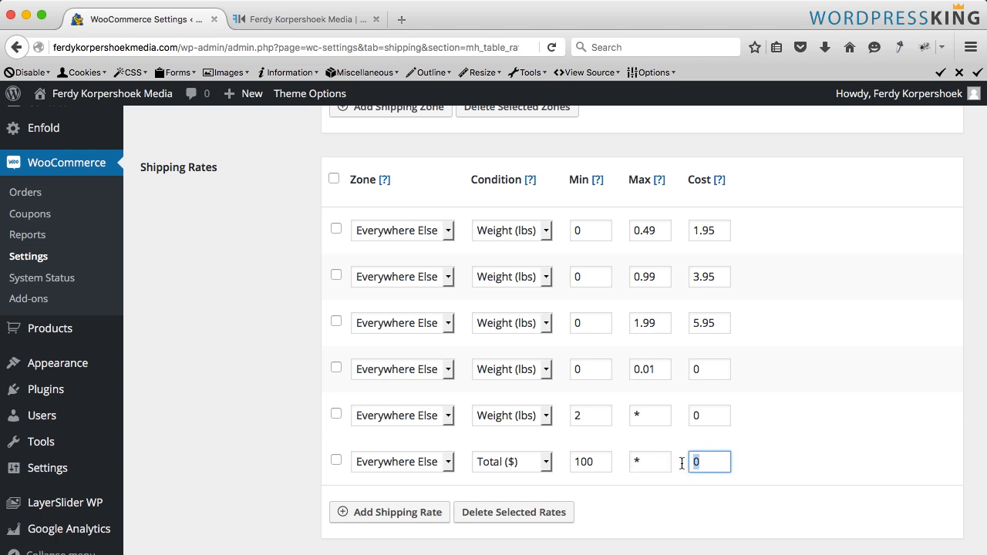
pyautogui.scroll(-3, 266, 441)
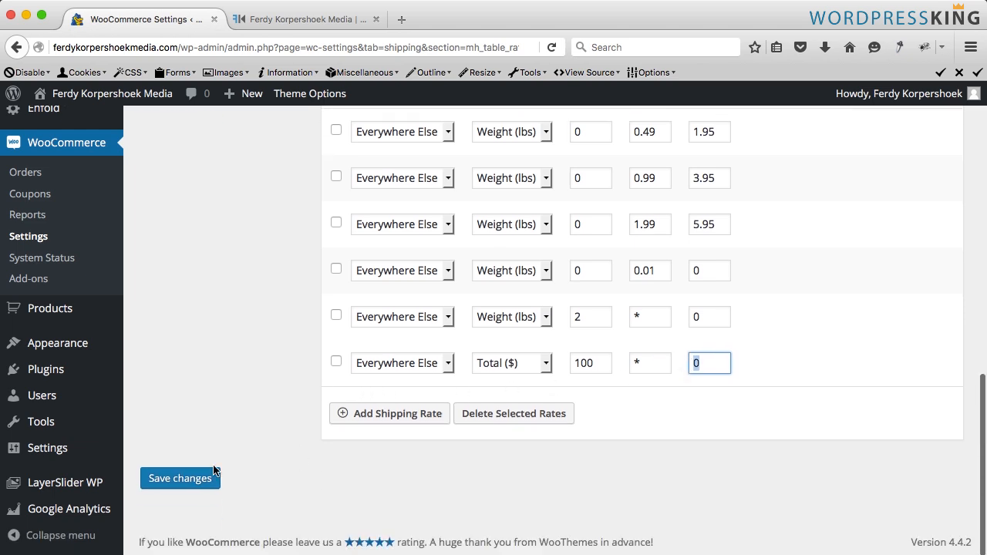
pyautogui.click(181, 477)
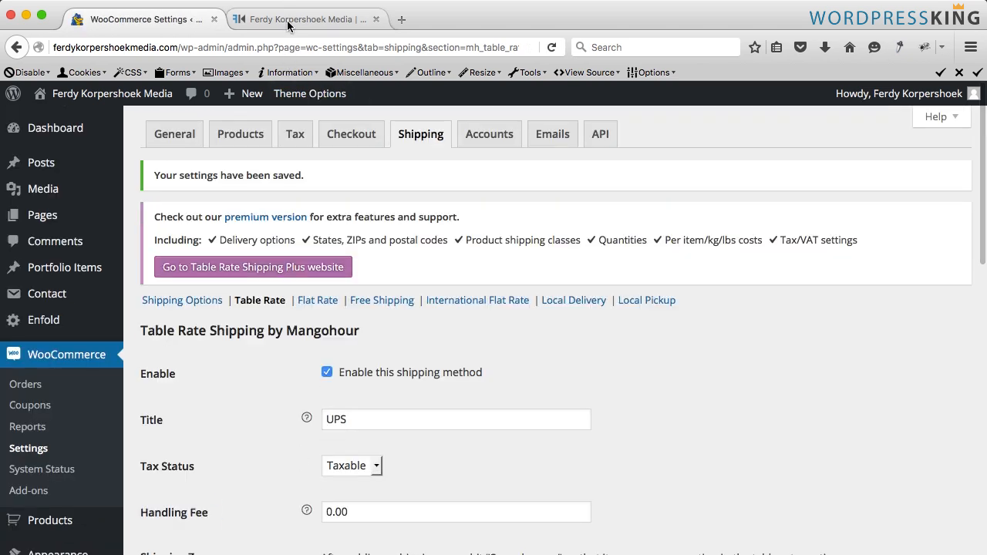
# - Reload the shop's checkout page and examine the ordered items and the shipping charge
pyautogui.click(288, 23)
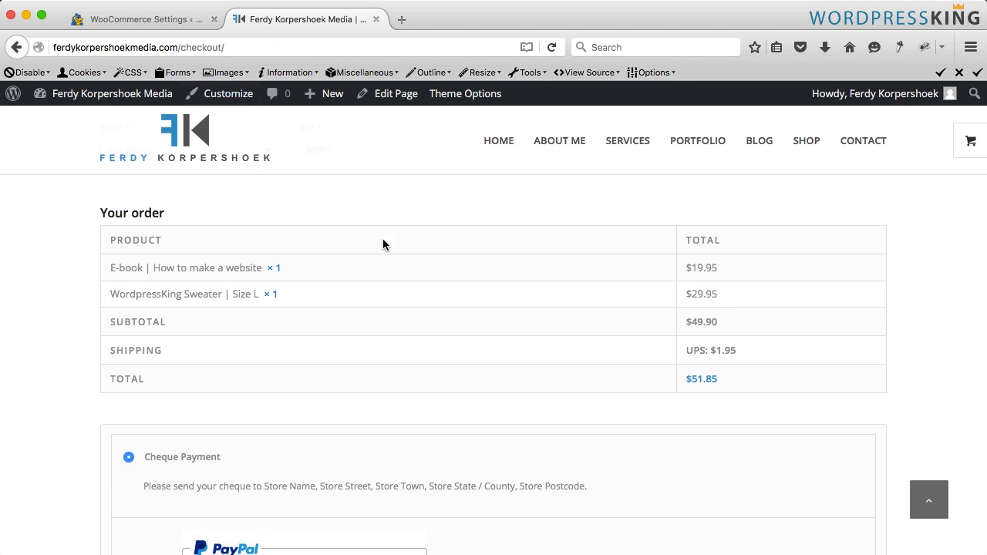
pyautogui.press('super+r')
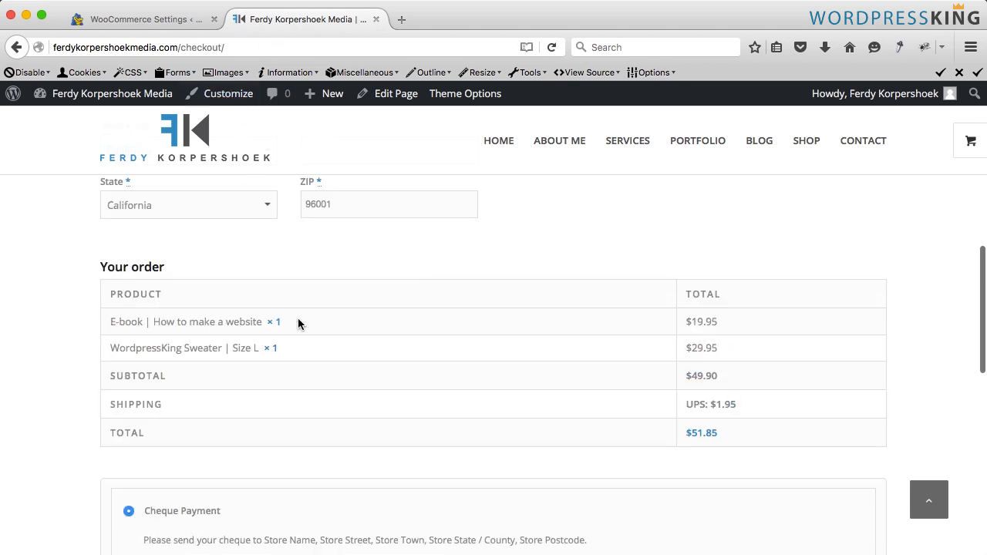
pyautogui.moveTo(293, 323); pyautogui.dragTo(107, 324)
pyautogui.click(386, 325)
pyautogui.moveTo(277, 348); pyautogui.dragTo(107, 349)
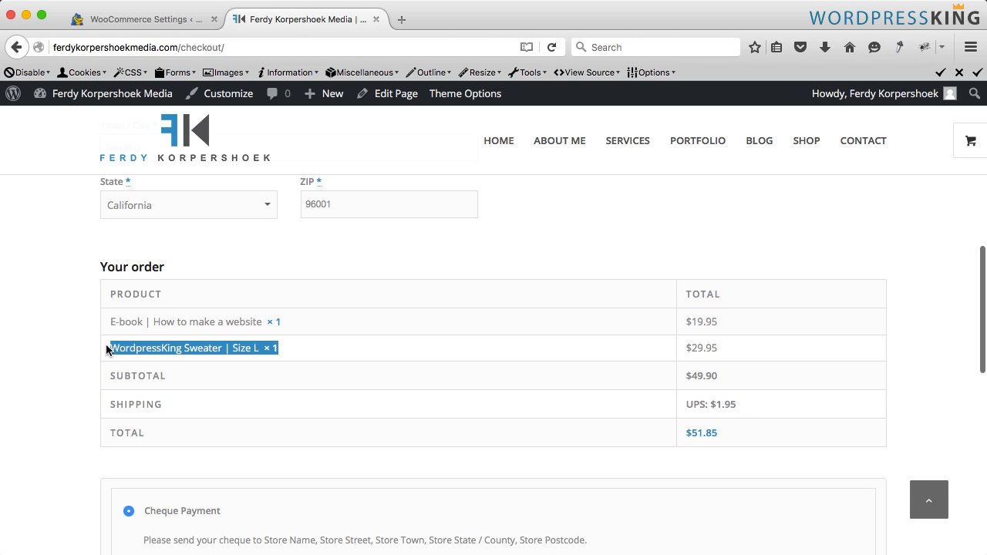
pyautogui.click(401, 353)
pyautogui.moveTo(960, 155)
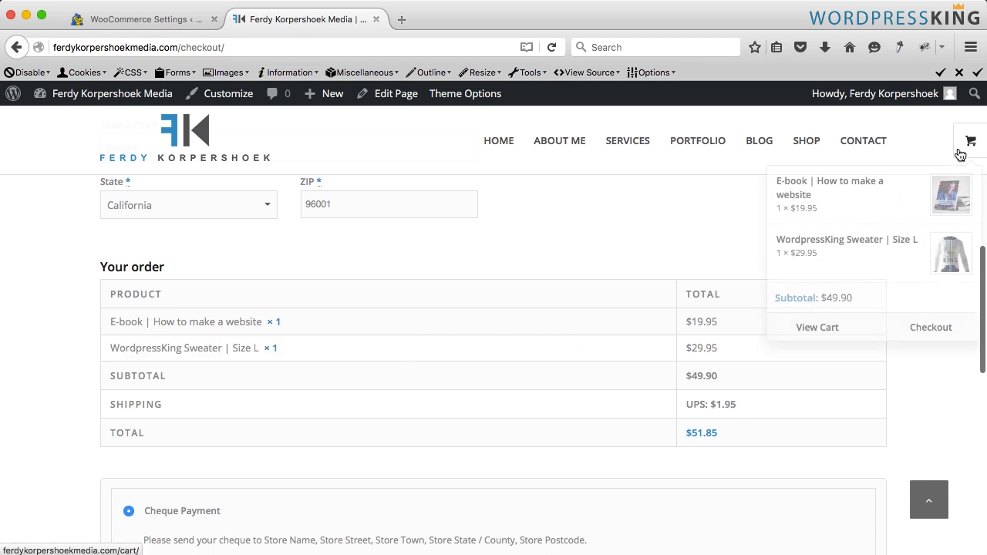
# - Open the cart, raise the sweater quantity to 5 and update the cart
pyautogui.click(829, 328)
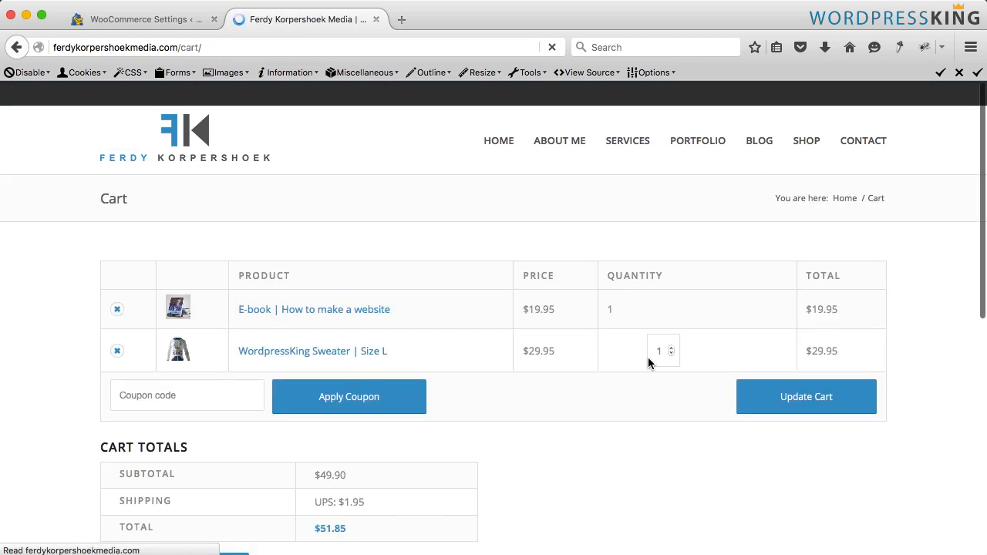
pyautogui.click(725, 354)
pyautogui.click(726, 355)
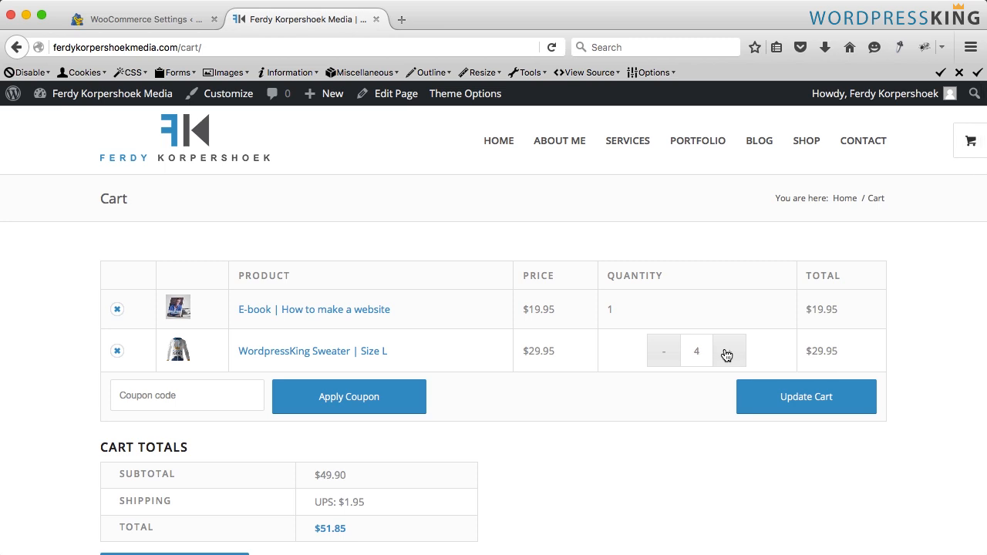
pyautogui.click(787, 398)
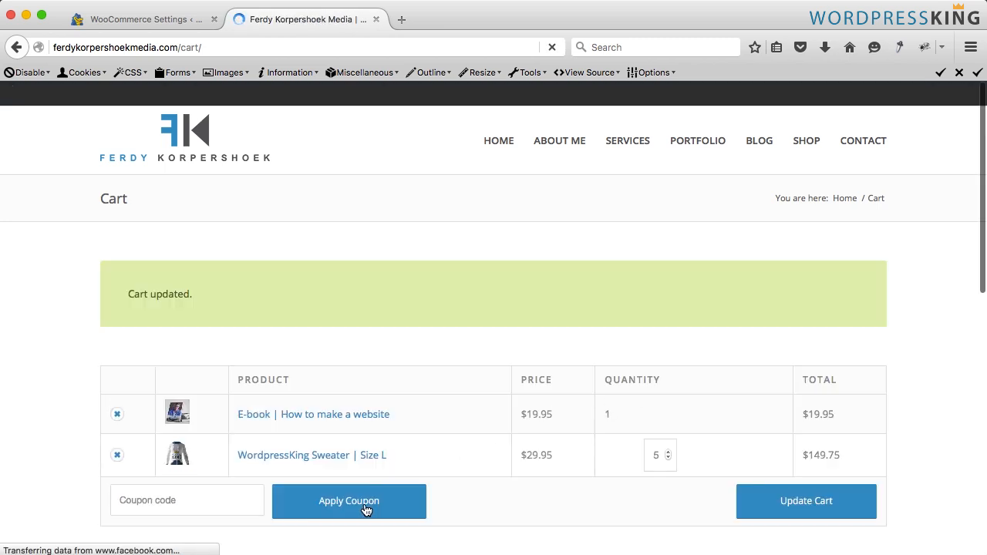
pyautogui.scroll(-4, 451, 457)
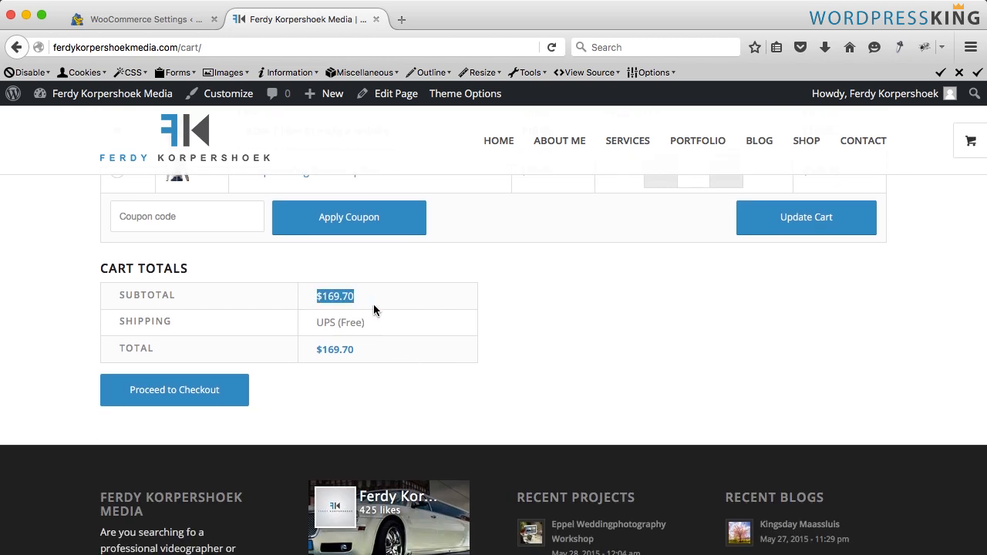
pyautogui.click(364, 319)
pyautogui.scroll(4, 623, 313)
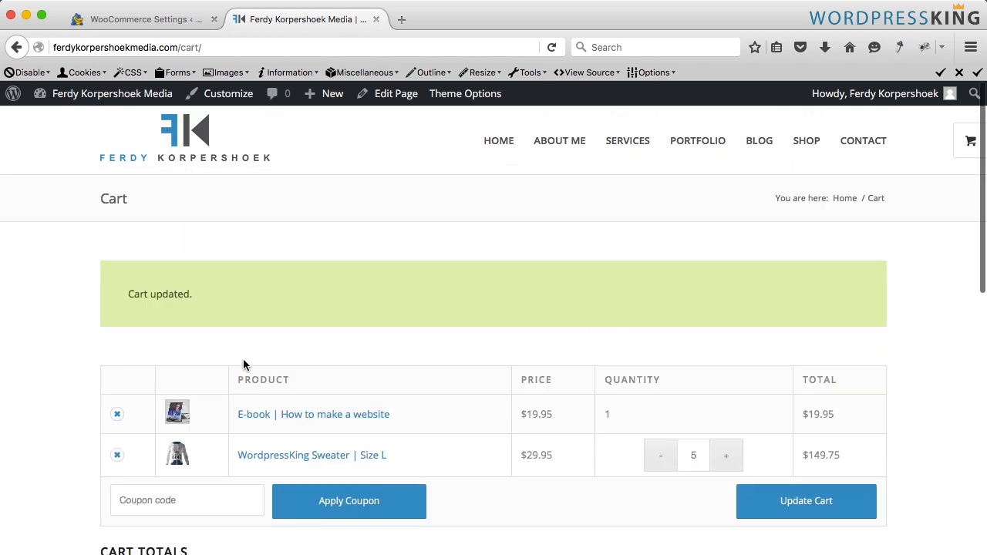
# - Remove the e-book from the cart, lower the sweater quantity to 3 and update the cart
pyautogui.click(117, 414)
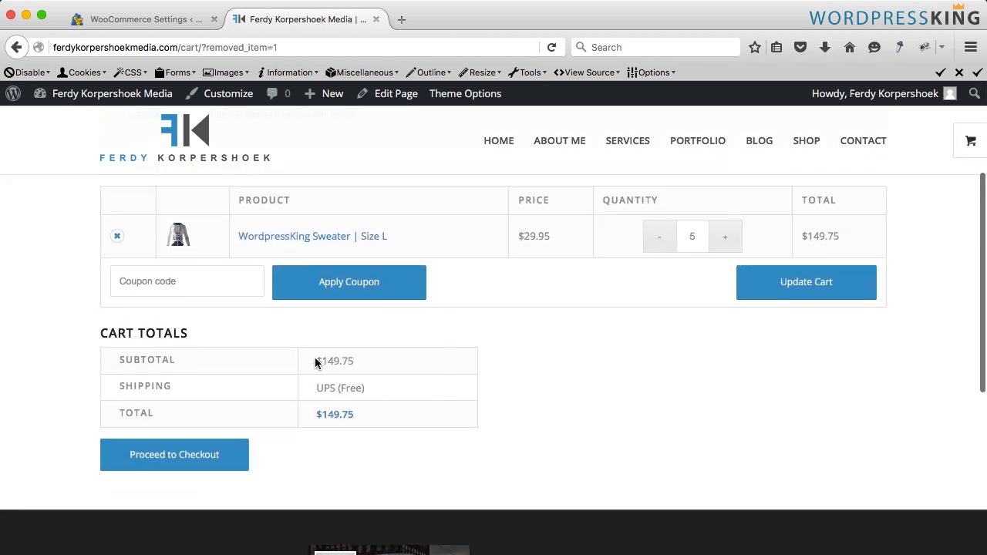
pyautogui.doubleClick(363, 366)
pyautogui.click(660, 244)
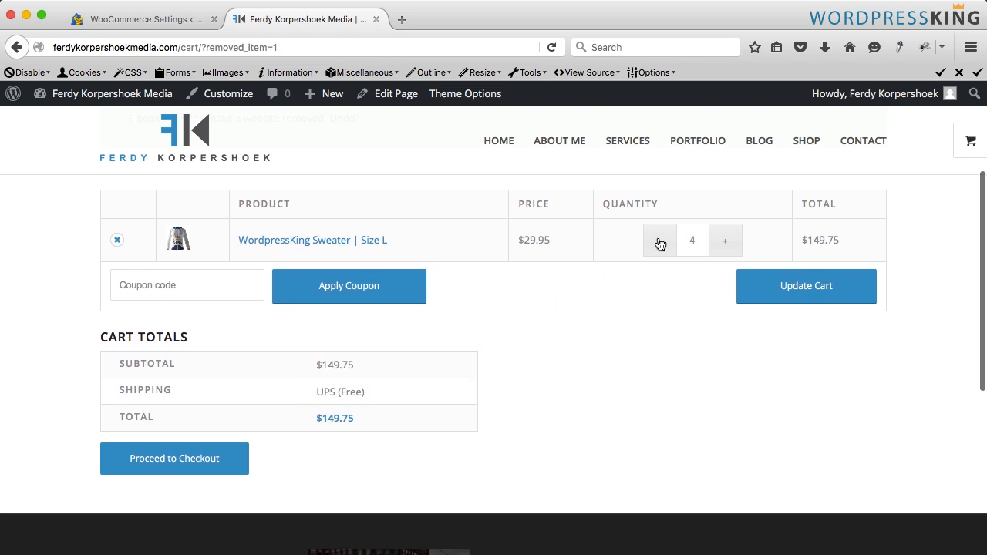
pyautogui.click(660, 244)
pyautogui.click(776, 292)
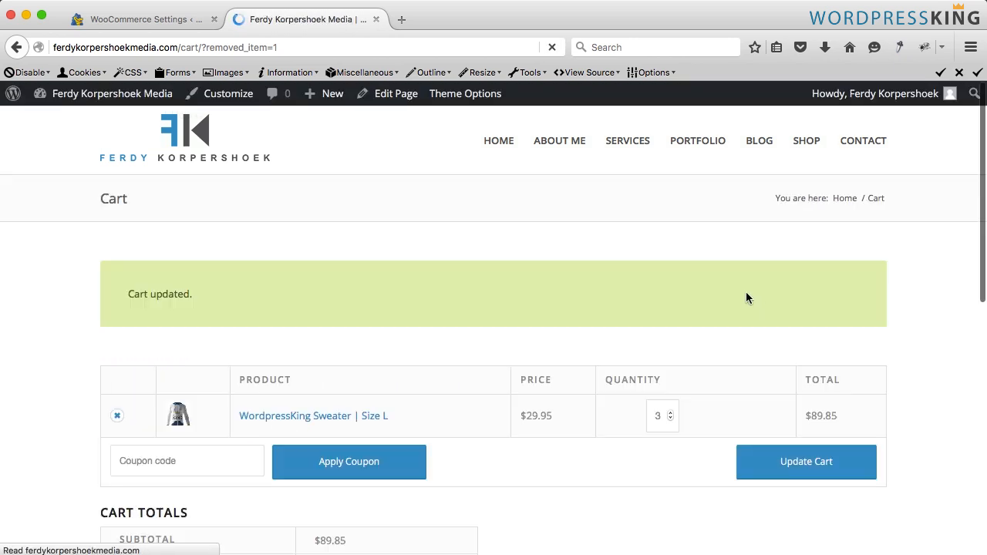
pyautogui.scroll(-3, 562, 393)
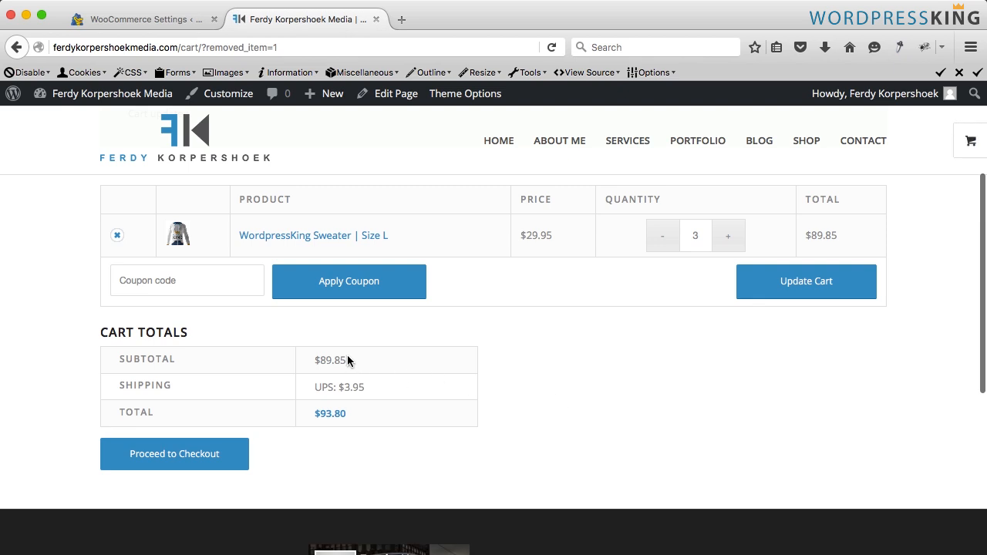
# - Raise the sweater quantity to 4, update the cart and examine the shipping charge
pyautogui.moveTo(339, 388); pyautogui.dragTo(370, 392)
pyautogui.click(376, 393)
pyautogui.click(729, 237)
pyautogui.click(806, 291)
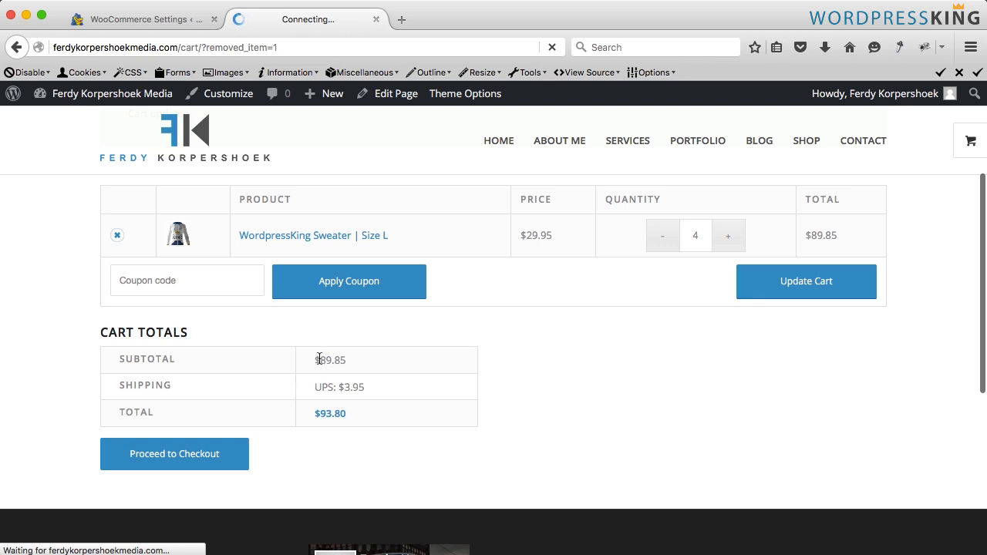
pyautogui.scroll(-5, 387, 366)
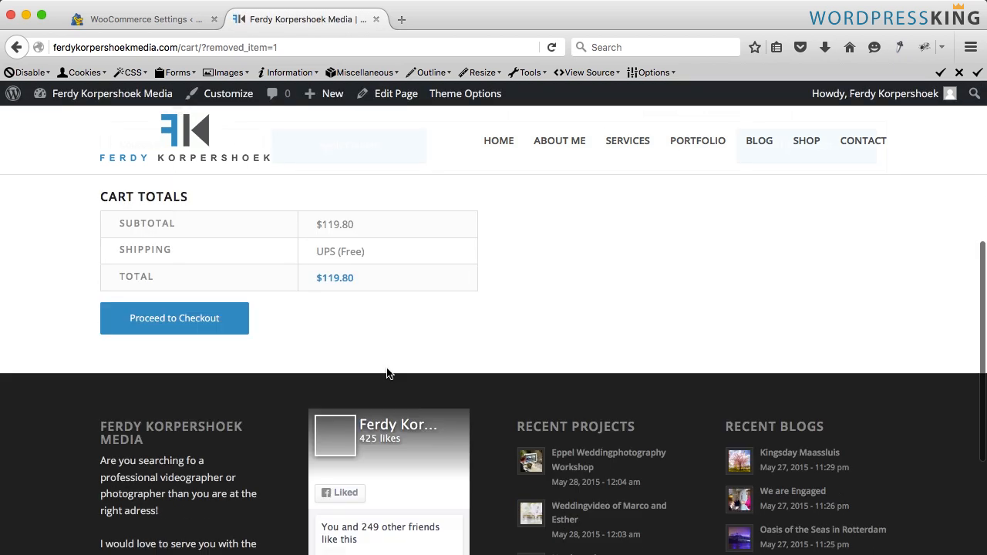
pyautogui.moveTo(377, 257); pyautogui.dragTo(298, 255)
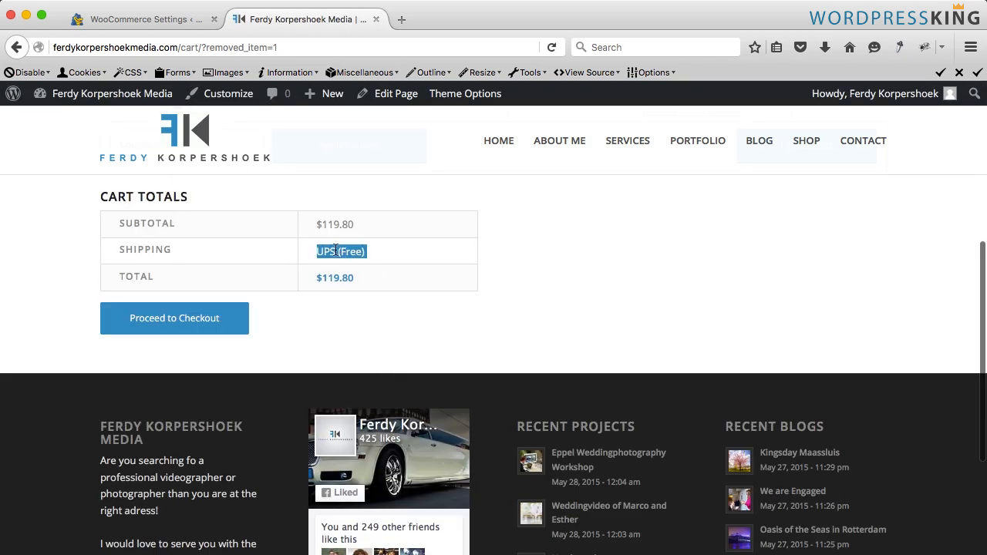
# - Add a shipping zone named Netherlands covering the country Netherlands and save the shipping settings
pyautogui.click(399, 253)
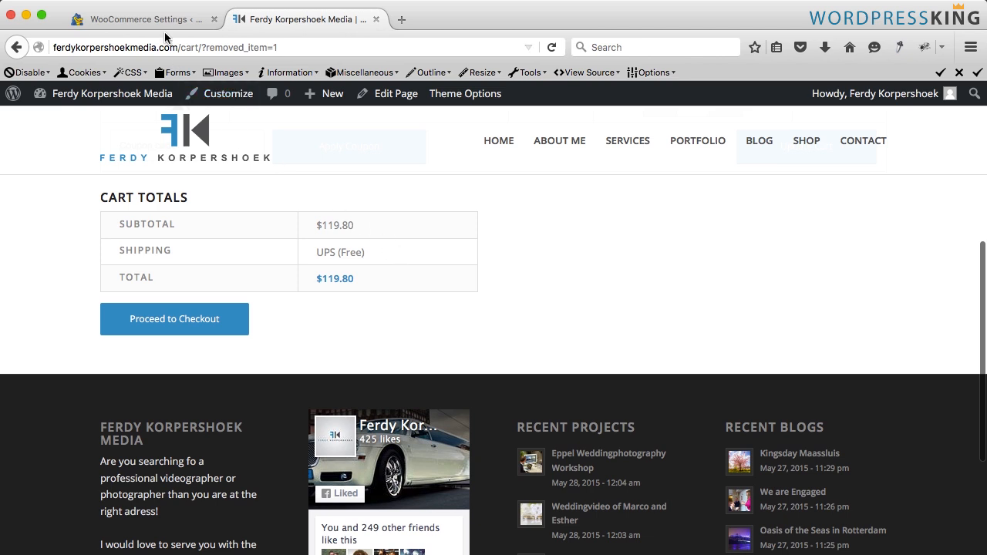
pyautogui.click(165, 26)
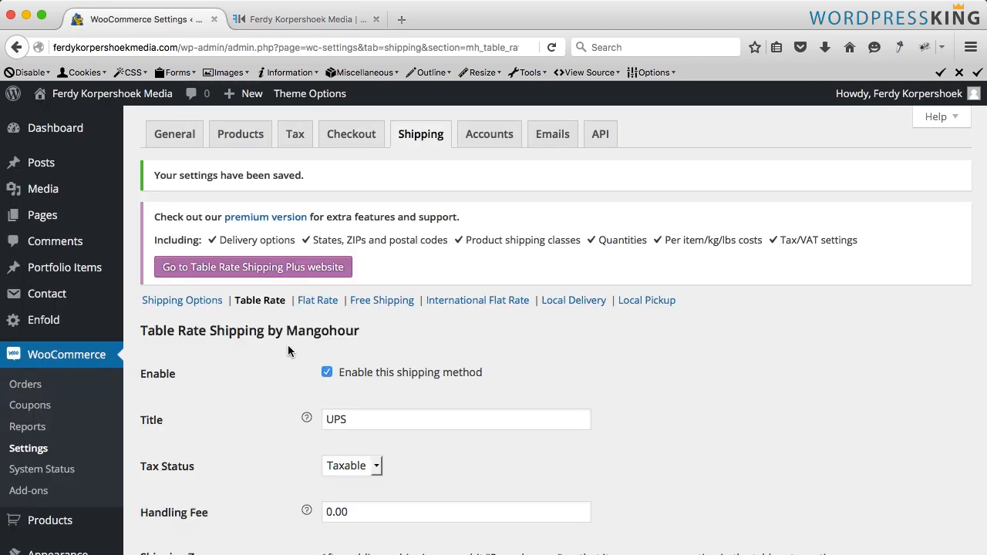
pyautogui.scroll(-4, 289, 351)
pyautogui.scroll(-1, 285, 348)
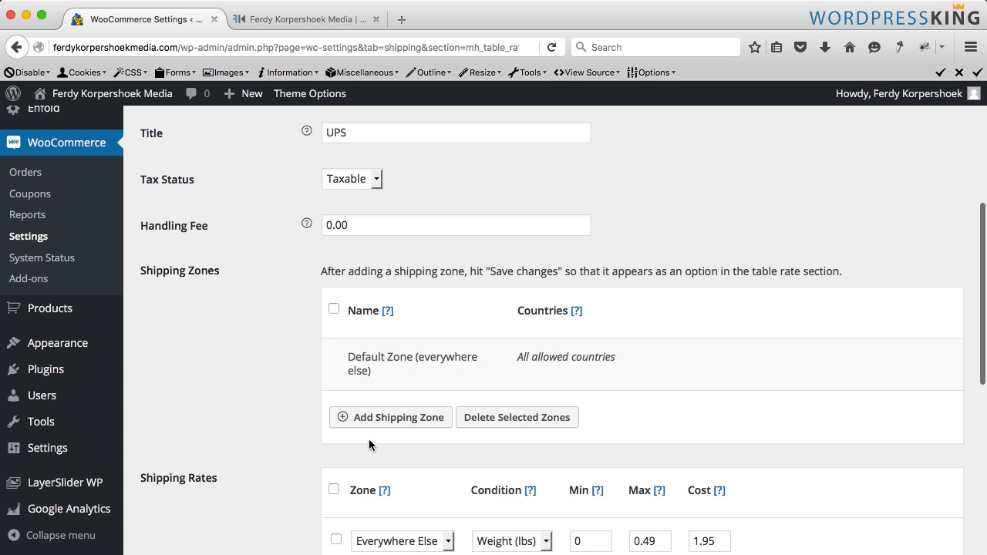
pyautogui.click(382, 419)
pyautogui.click(387, 359)
pyautogui.write('Netherlands')
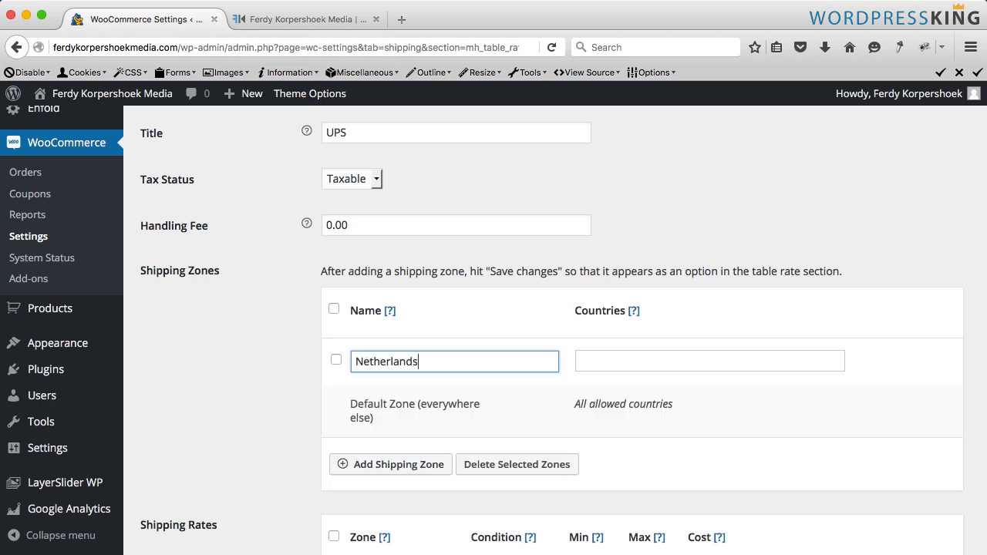
pyautogui.click(710, 360)
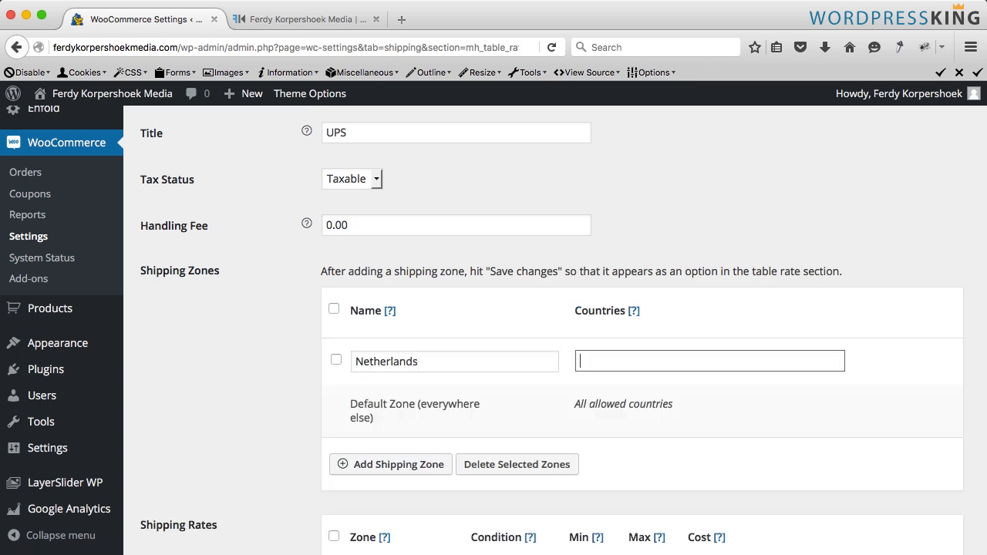
pyautogui.write('Netherland')
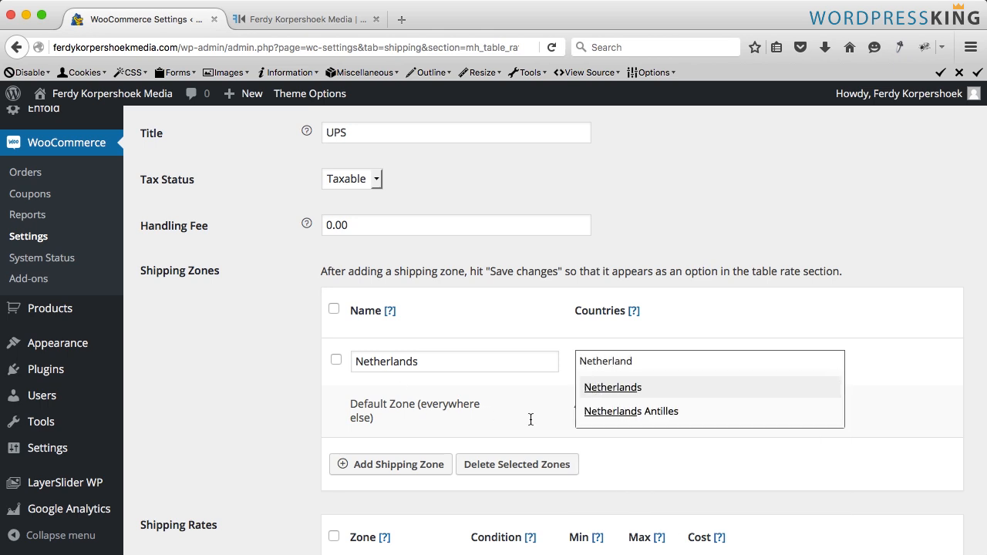
pyautogui.click(621, 393)
pyautogui.press('Tab')
pyautogui.press('Tab')
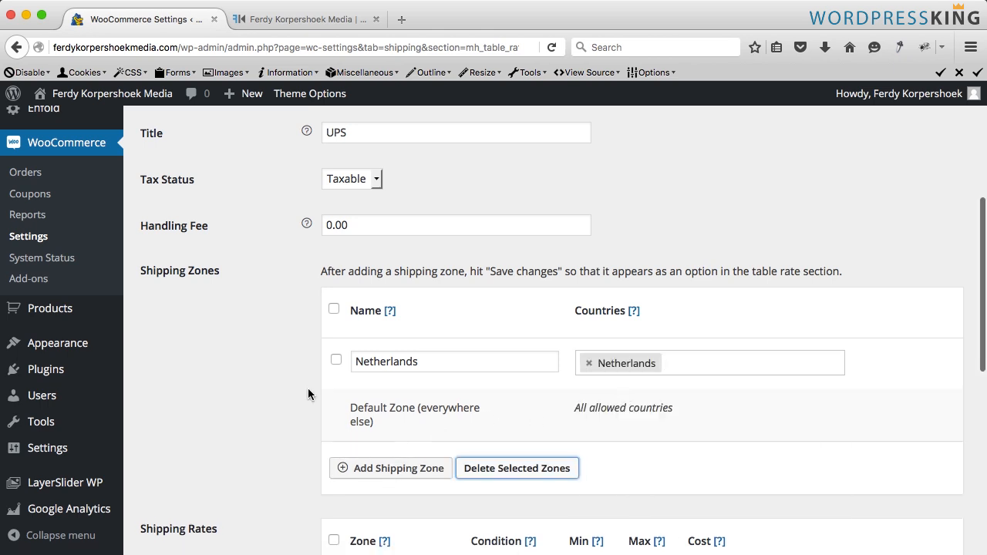
pyautogui.scroll(-10, 307, 394)
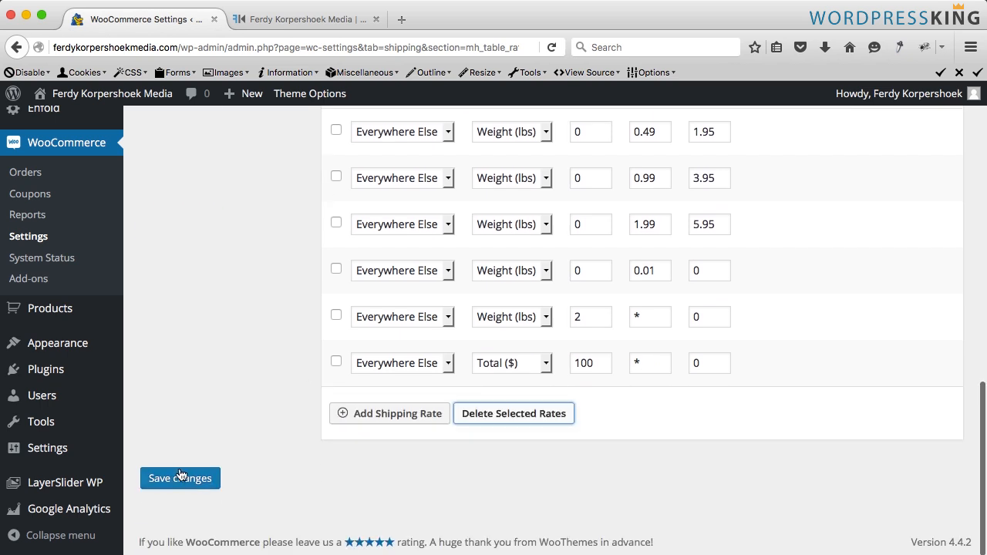
pyautogui.click(179, 478)
# - Add a Netherlands shipping rate by weight from 0 to 2 lbs costing 13.95 and save the changes
pyautogui.scroll(-10, 277, 472)
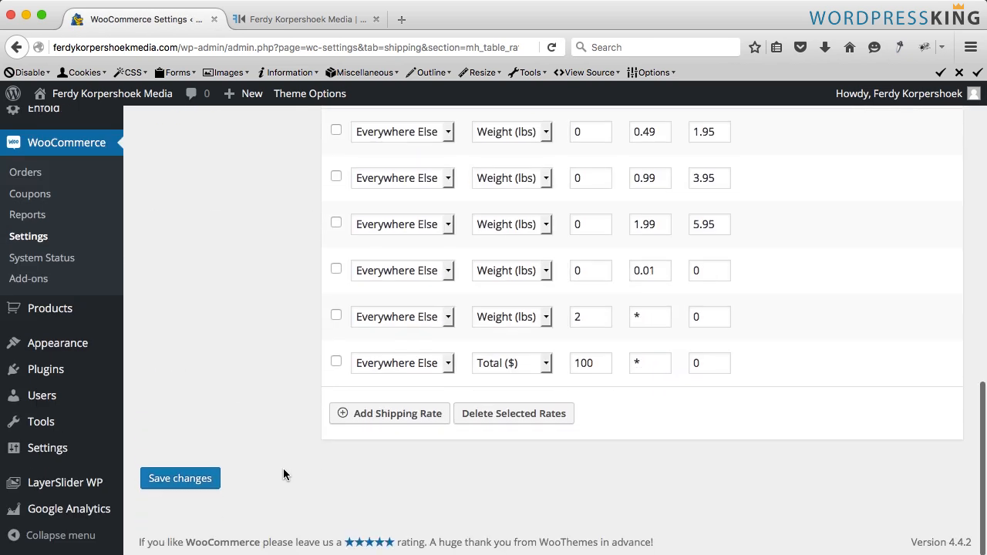
pyautogui.click(370, 417)
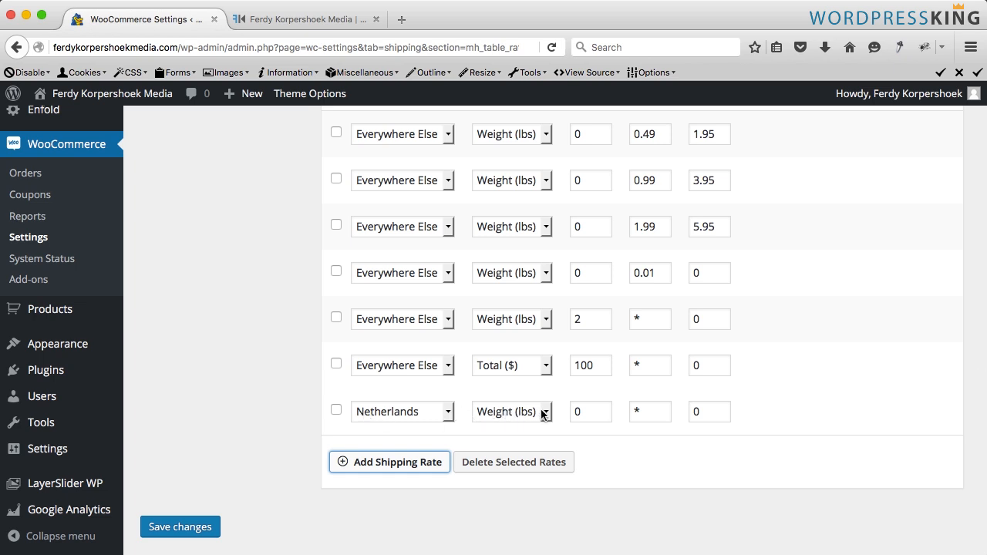
pyautogui.click(638, 411)
pyautogui.press('BackSpace')
pyautogui.write('2')
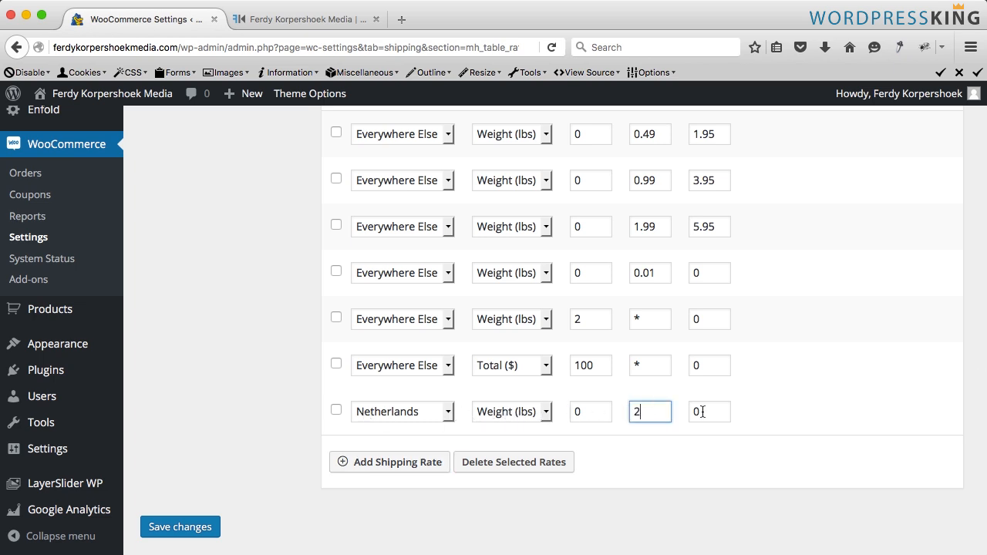
pyautogui.click(696, 412)
pyautogui.moveTo(696, 412); pyautogui.dragTo(684, 413)
pyautogui.write('13.95')
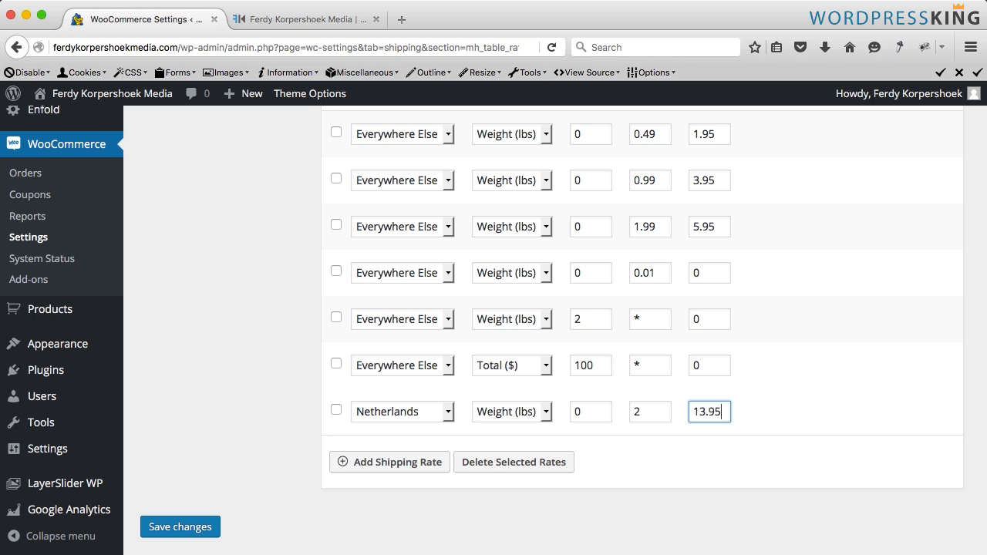
pyautogui.press('Return')
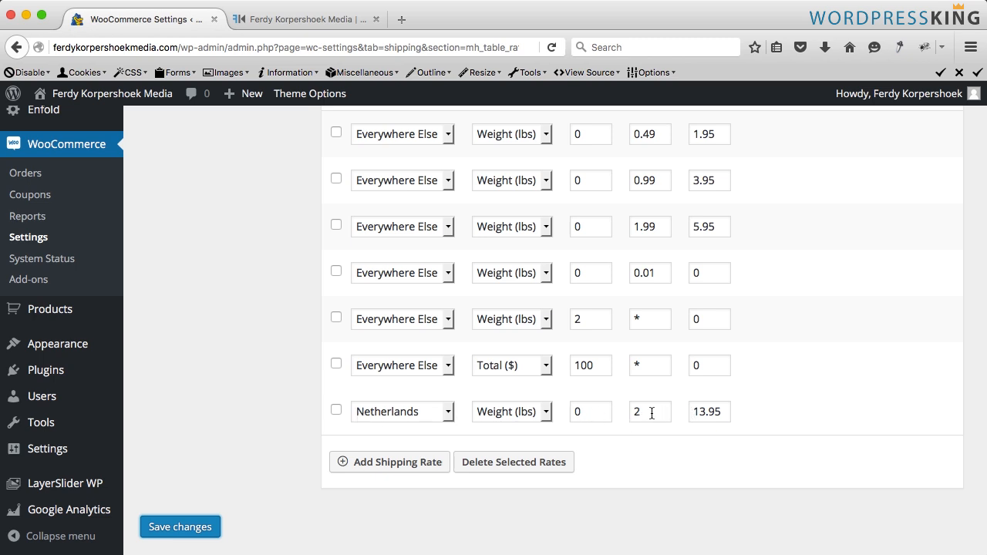
pyautogui.click(600, 412)
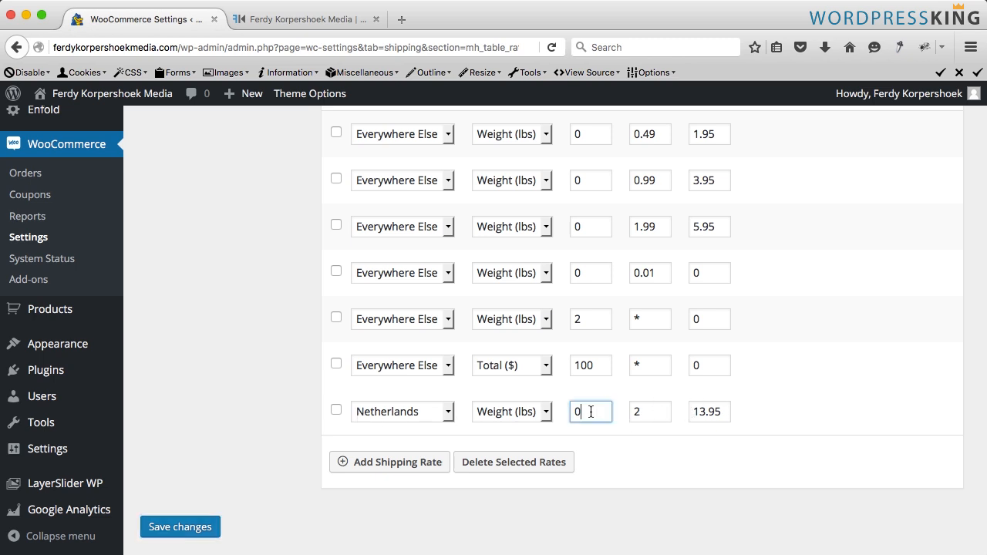
pyautogui.click(653, 411)
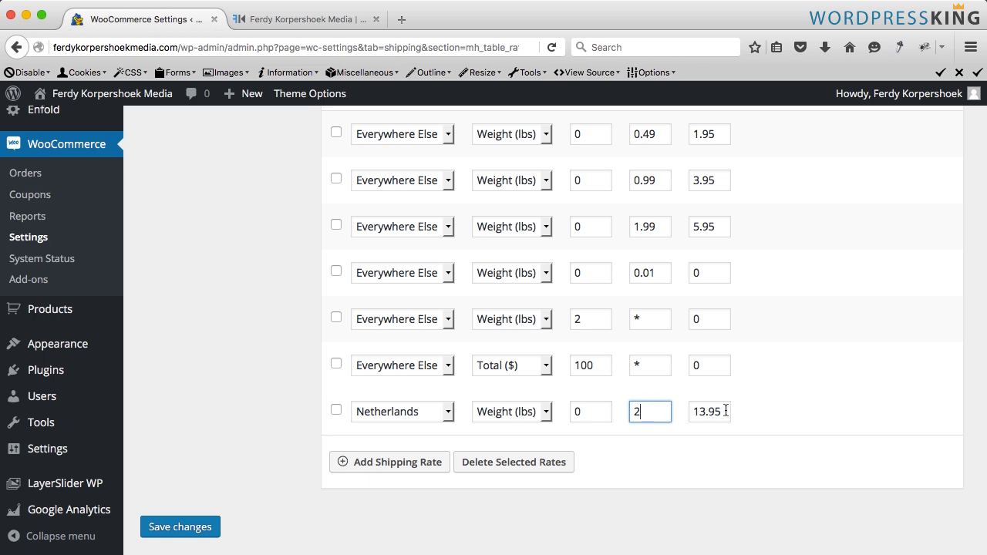
pyautogui.moveTo(726, 411); pyautogui.dragTo(685, 410)
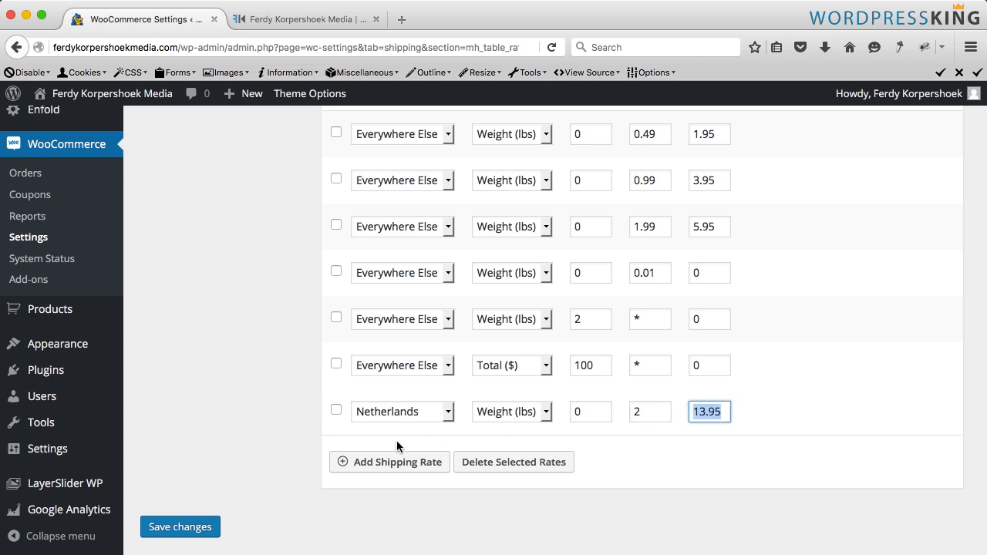
pyautogui.click(200, 530)
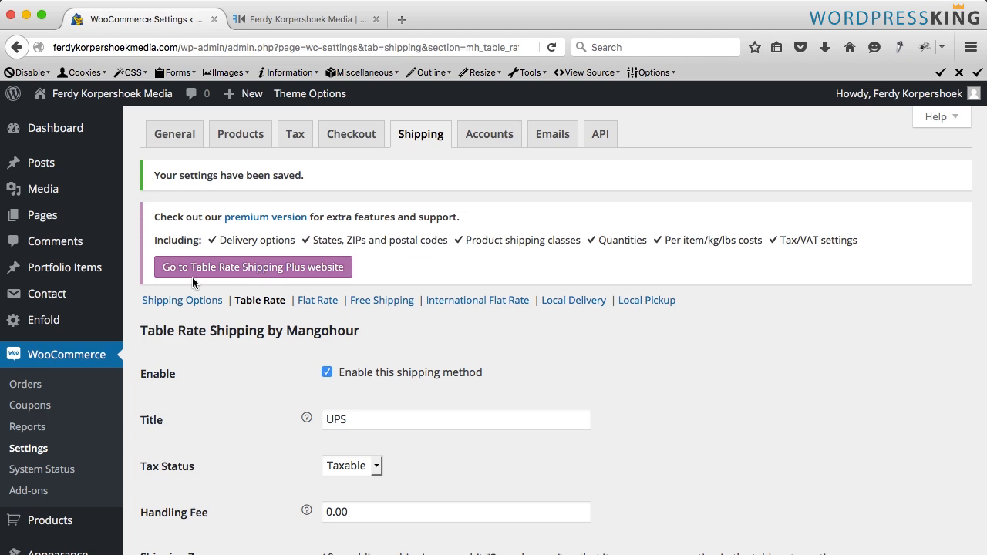
# - Close the settings tab, open the WordPressKing T-shirt product page from the shop and view its reviews
pyautogui.click(214, 19)
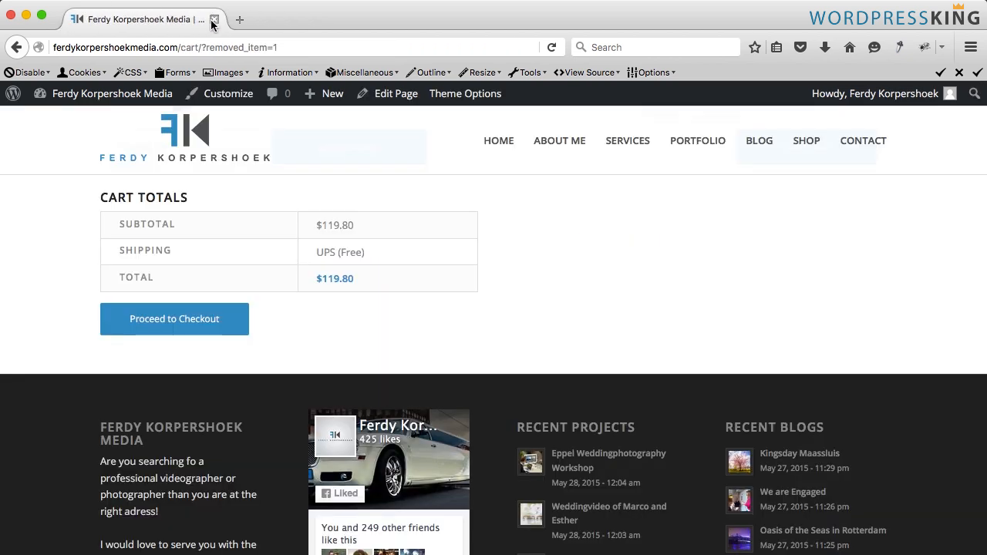
pyautogui.moveTo(801, 145)
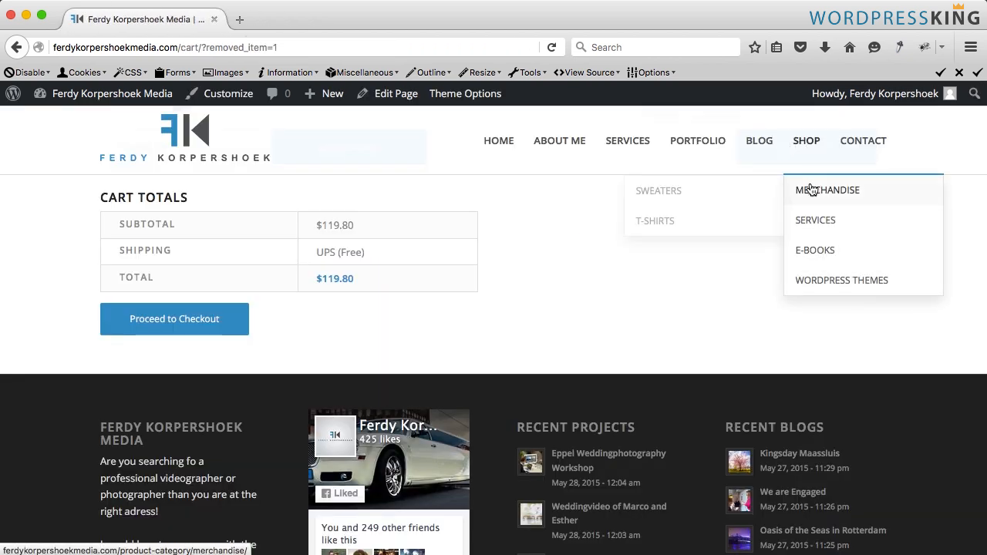
pyautogui.click(806, 142)
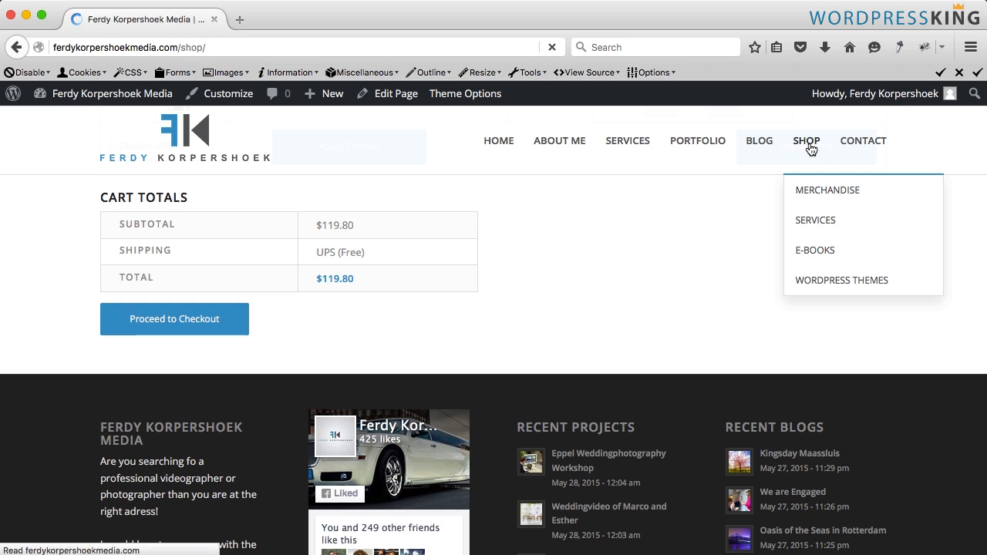
pyautogui.scroll(-5, 481, 241)
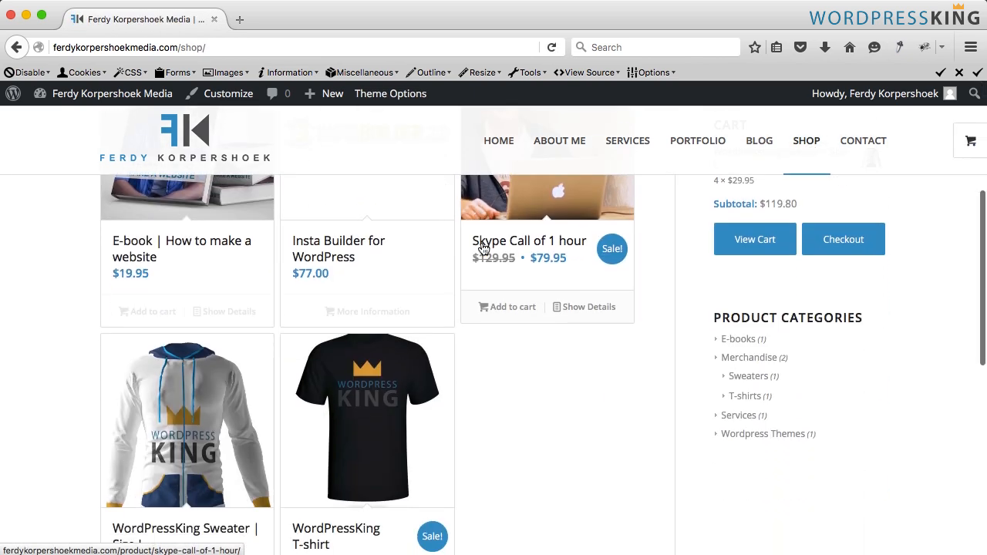
pyautogui.click(348, 408)
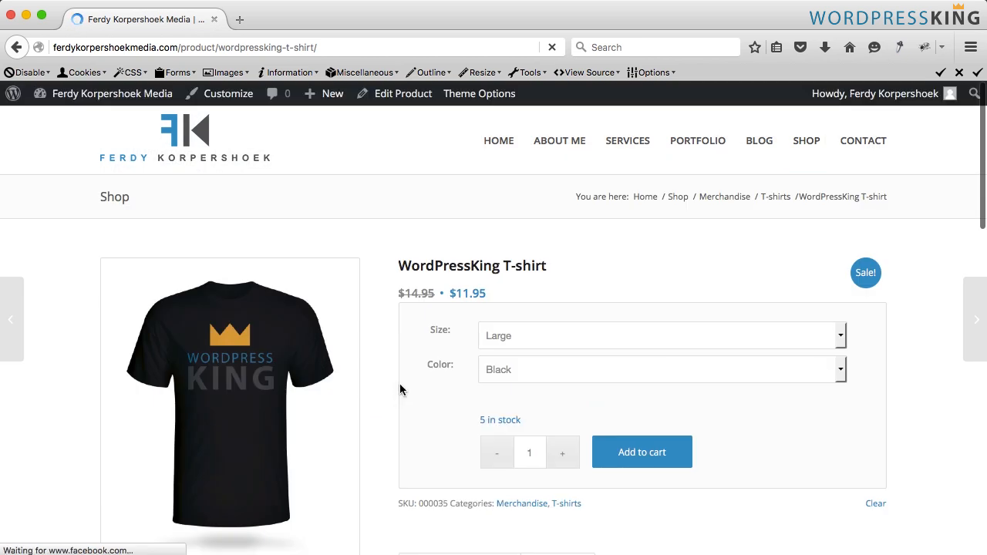
pyautogui.scroll(-3, 400, 389)
pyautogui.scroll(-3, 400, 389)
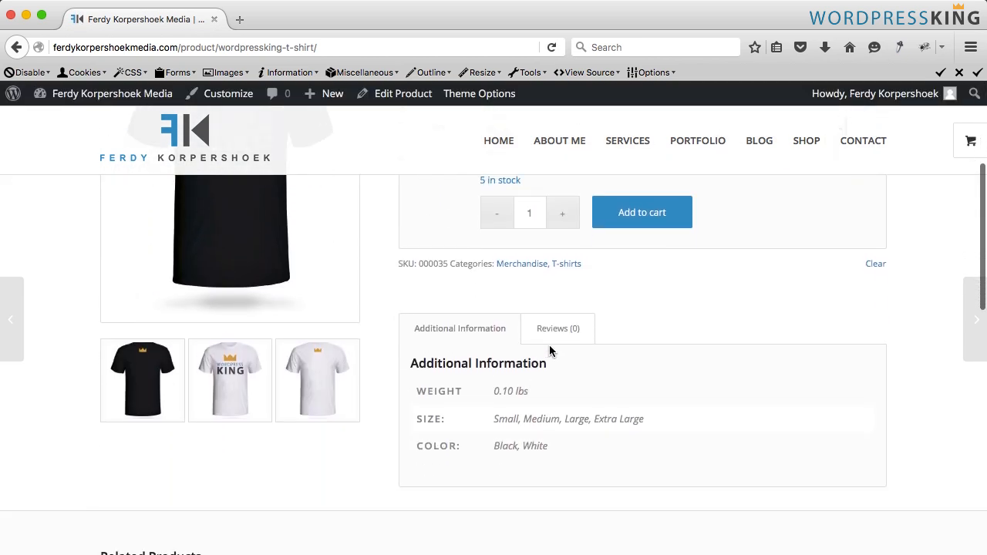
pyautogui.click(551, 333)
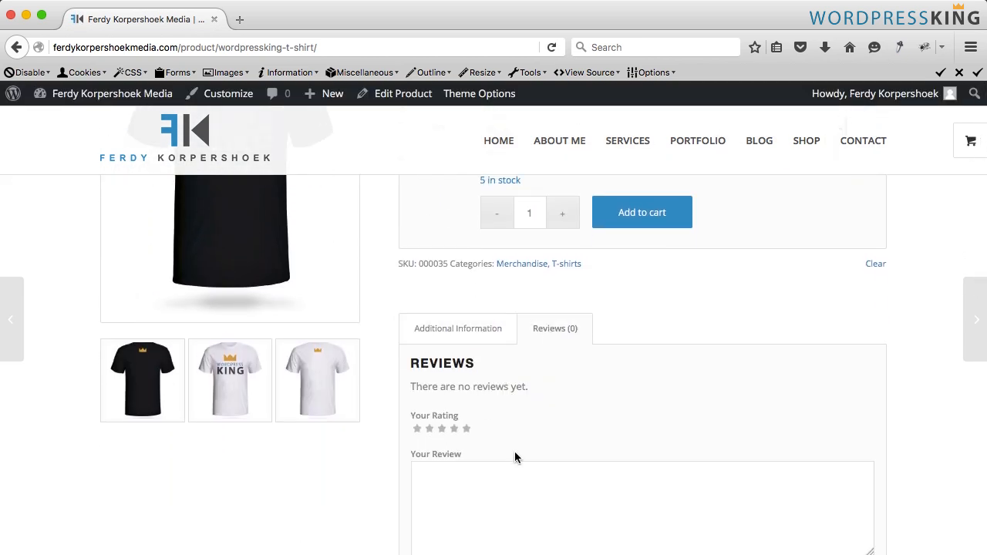
# - Log out of WordPress and reopen the T-shirt product page from its copied address
pyautogui.click(185, 48)
pyautogui.press('super+c')
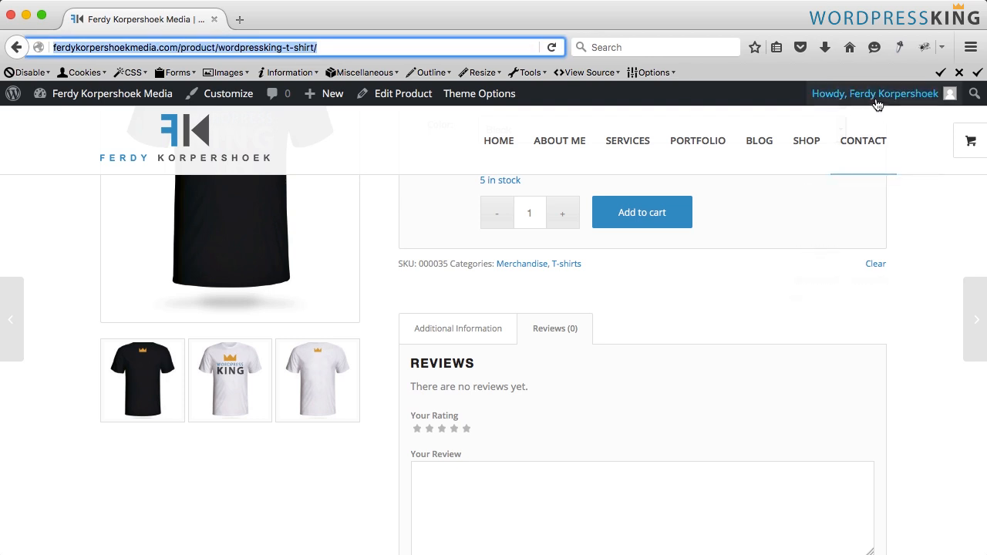
pyautogui.moveTo(877, 104)
pyautogui.click(855, 187)
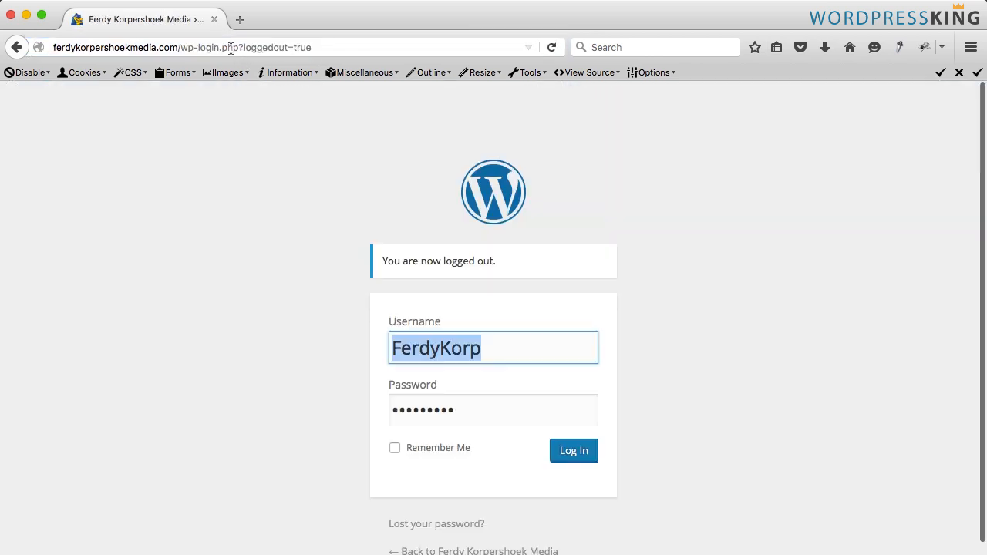
pyautogui.click(230, 47)
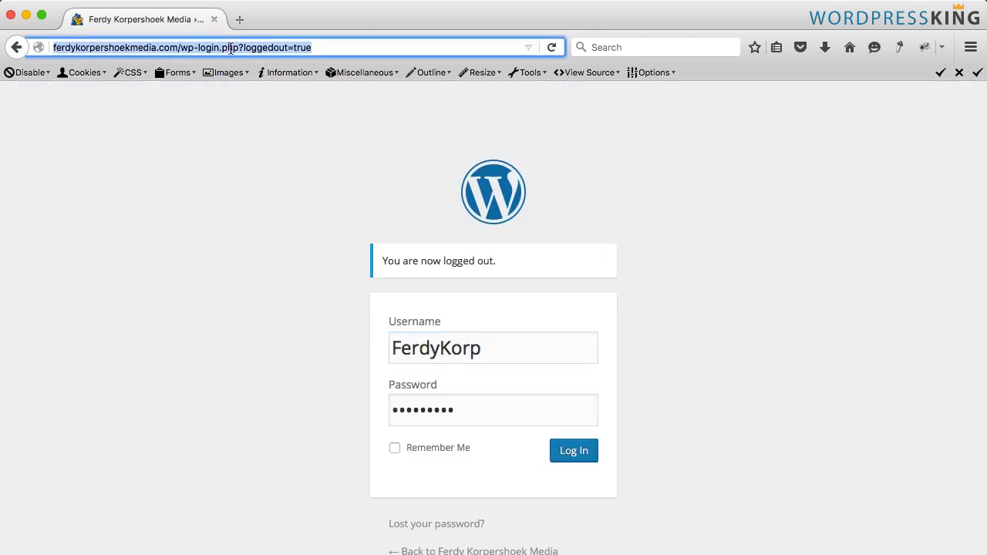
pyautogui.press('super+v')
pyautogui.press('Return')
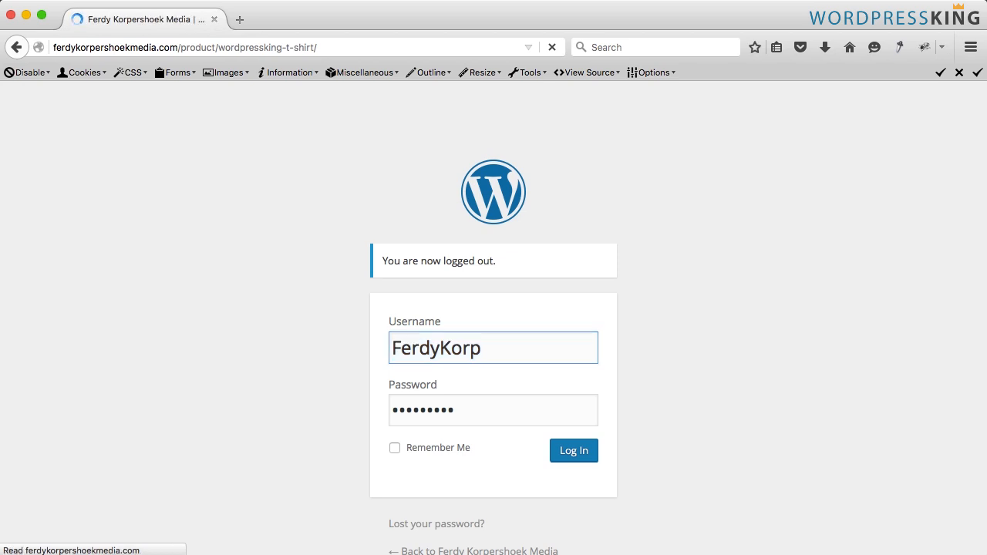
# - Give the T-shirt a four-star rating on its reviews tab and start writing the review text
pyautogui.scroll(-5, 378, 168)
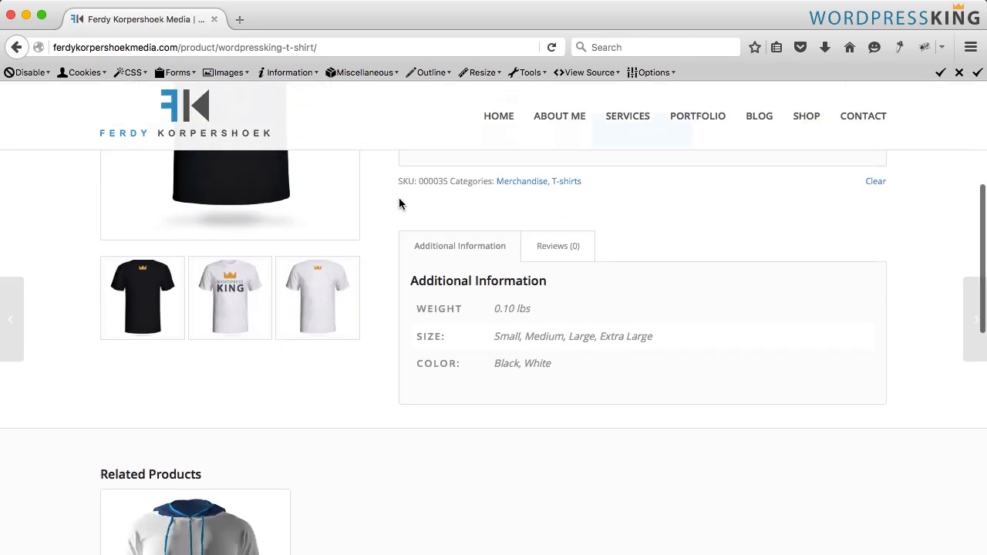
pyautogui.click(559, 250)
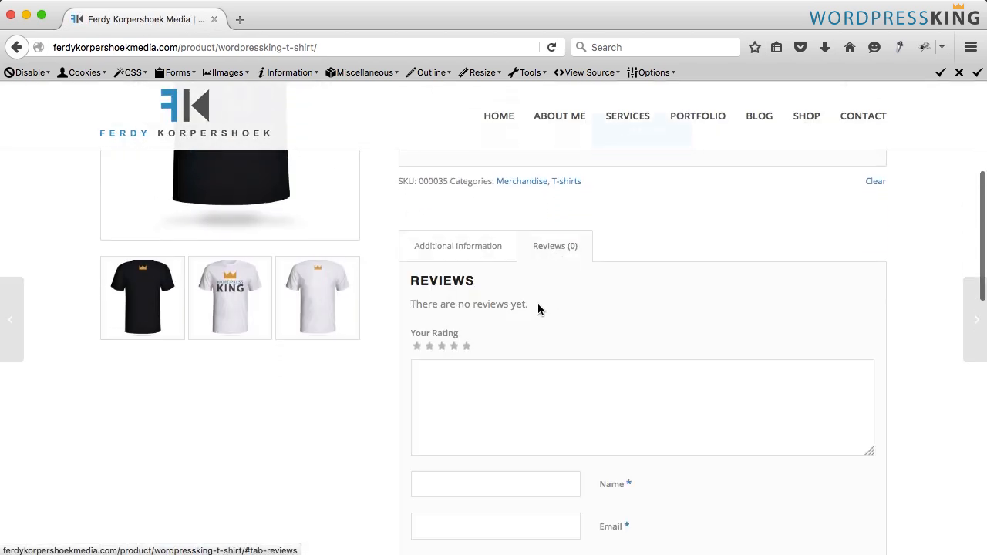
pyautogui.scroll(-2, 517, 306)
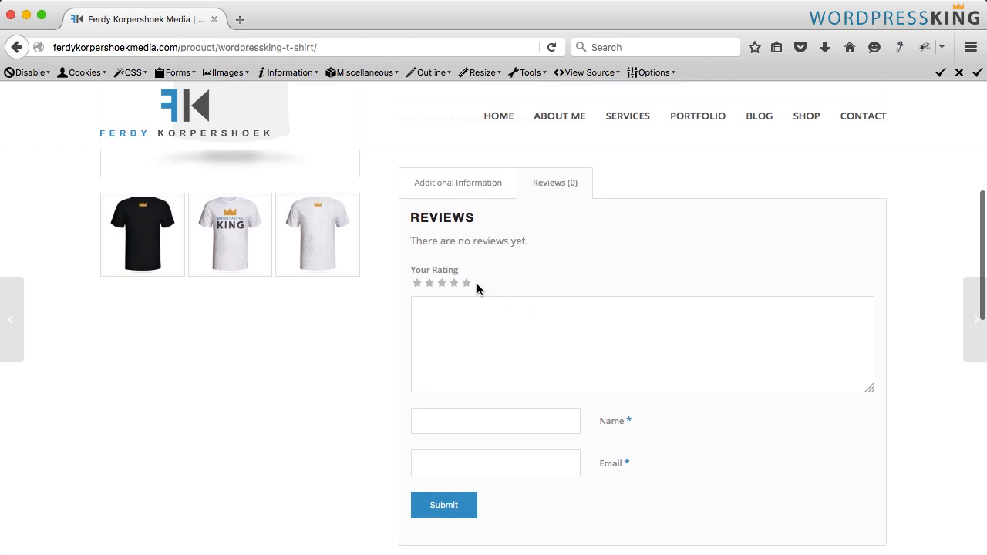
pyautogui.click(454, 282)
pyautogui.click(519, 331)
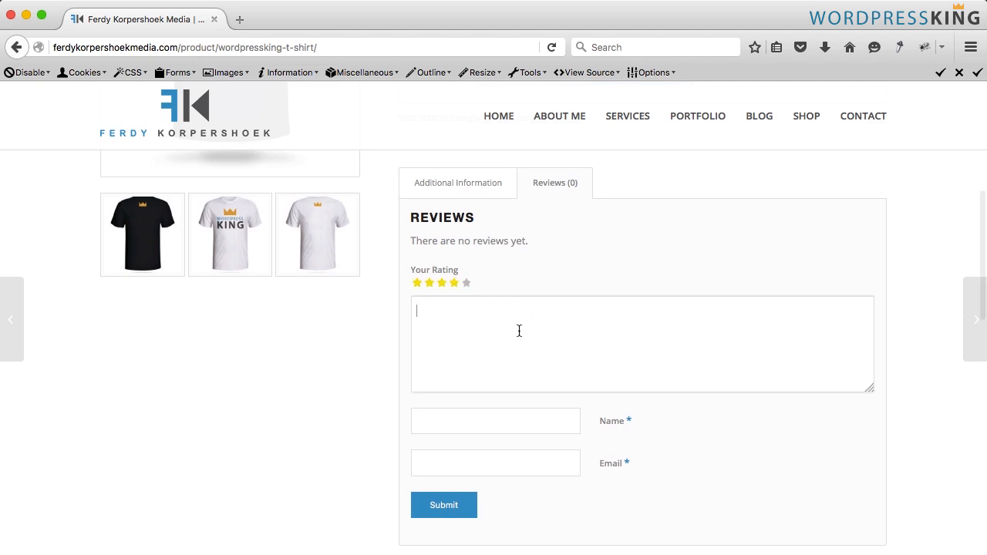
pyautogui.write('I reallt')
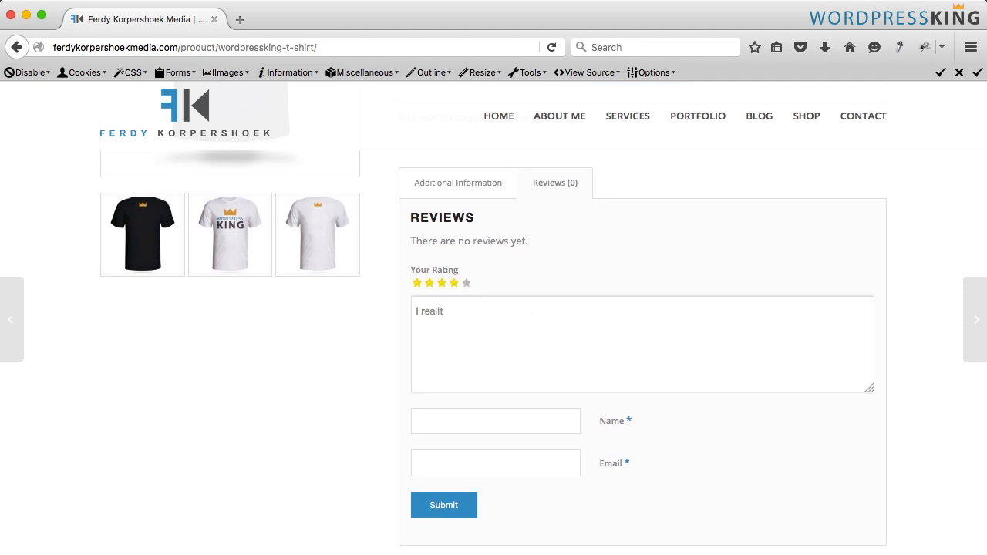
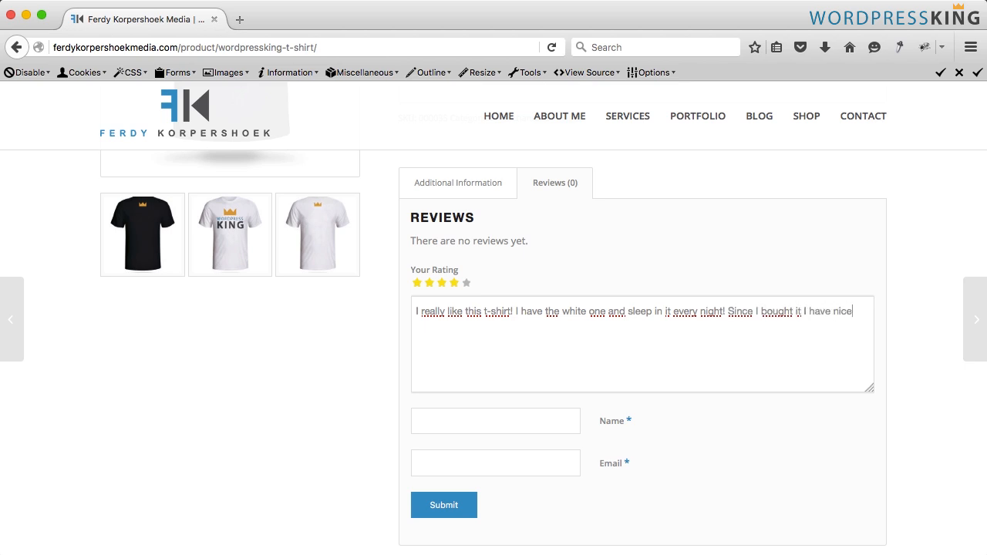
# - Finish the product review text with "dreams!", fill in the reviewer's name and e-mail, and submit the review
pyautogui.write('dreams!')
pyautogui.click(495, 420)
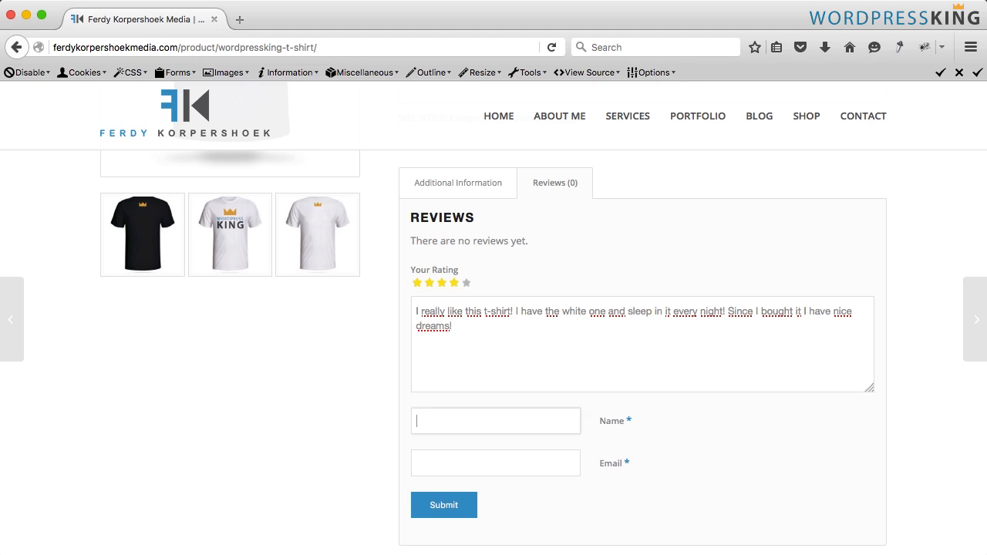
pyautogui.write('Jim')
pyautogui.press('Tab')
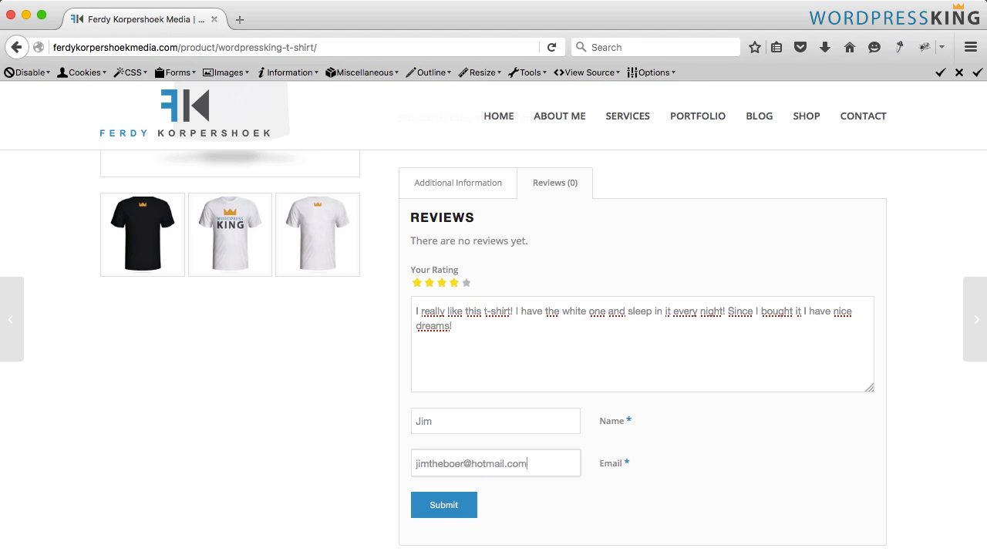
pyautogui.click(461, 515)
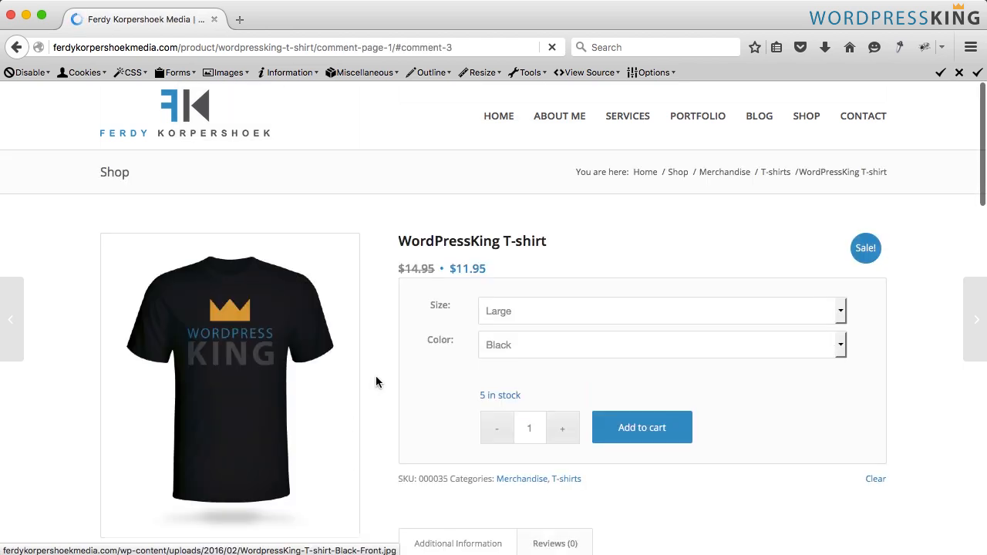
# - Open the site's wp-admin dashboard by replacing the product path in the address with wp-admin
pyautogui.scroll(-10, 410, 375)
pyautogui.scroll(3, 548, 367)
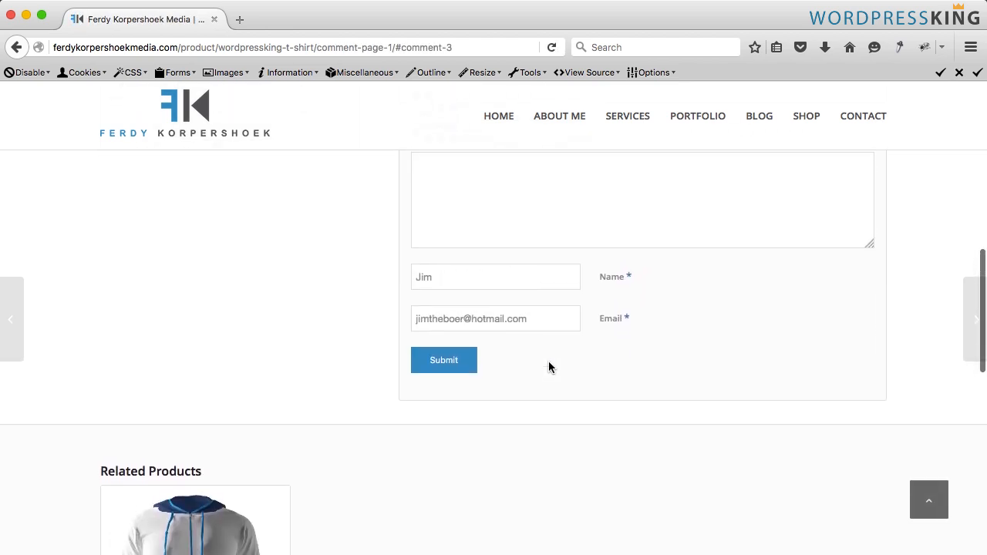
pyautogui.scroll(5, 549, 367)
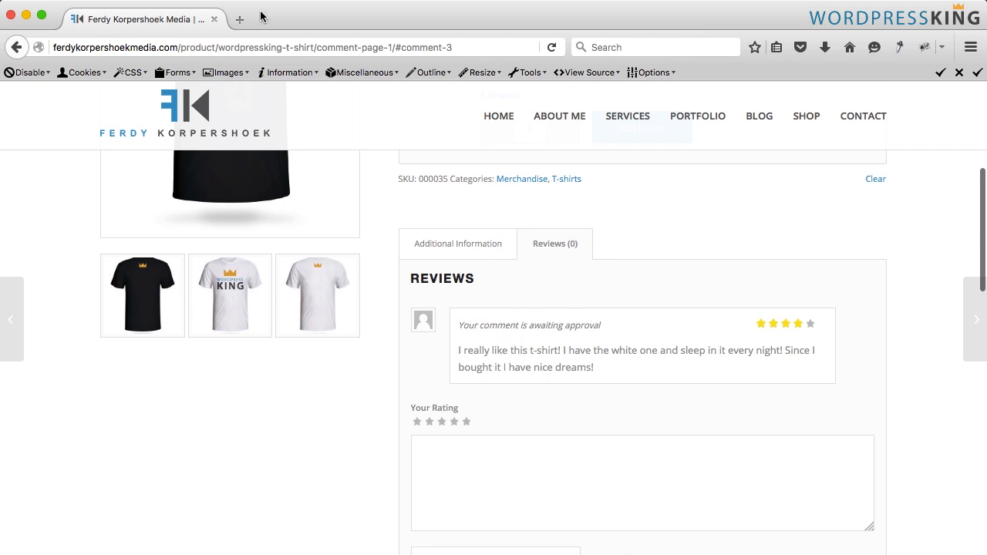
pyautogui.click(214, 48)
pyautogui.moveTo(181, 48); pyautogui.dragTo(507, 54)
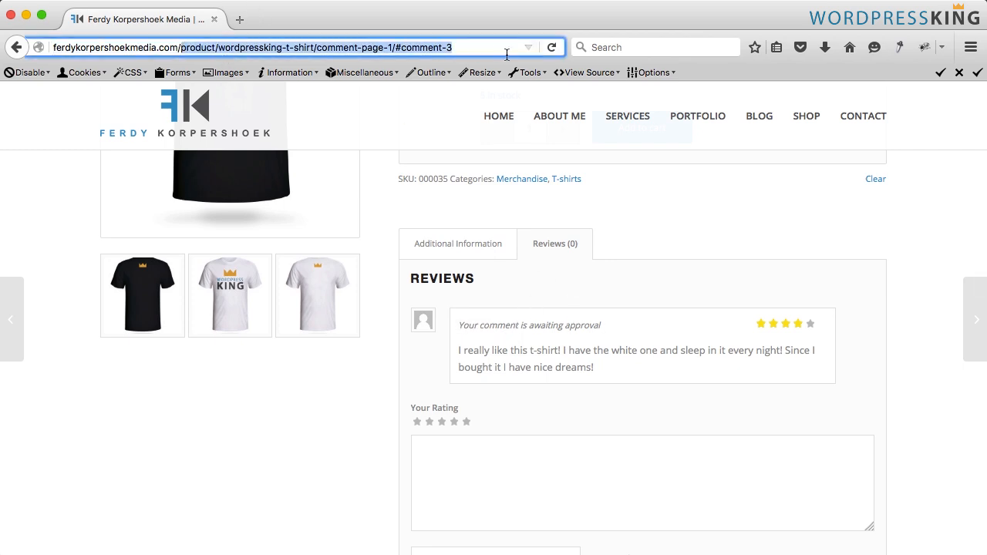
pyautogui.write('wp-admin')
pyautogui.press('Return')
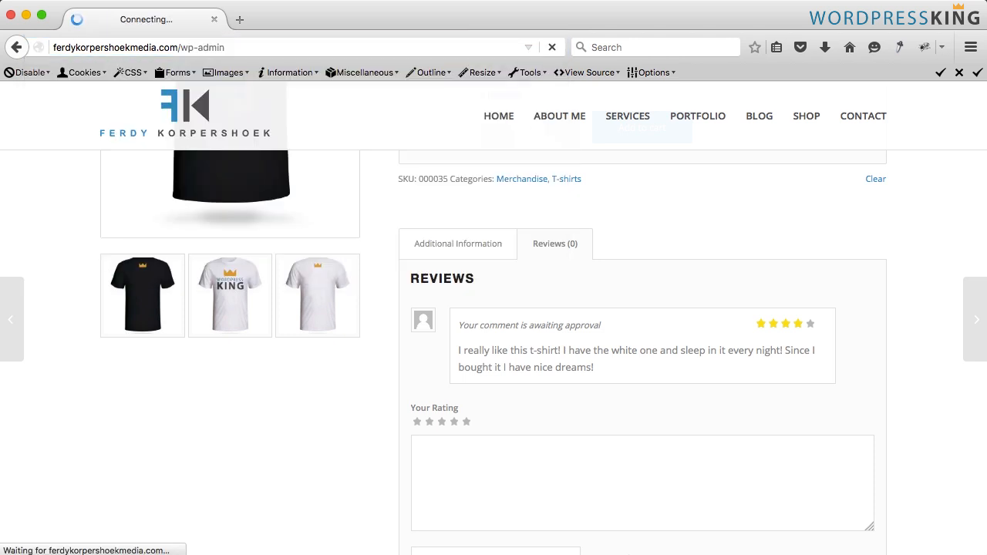
pyautogui.press('Return')
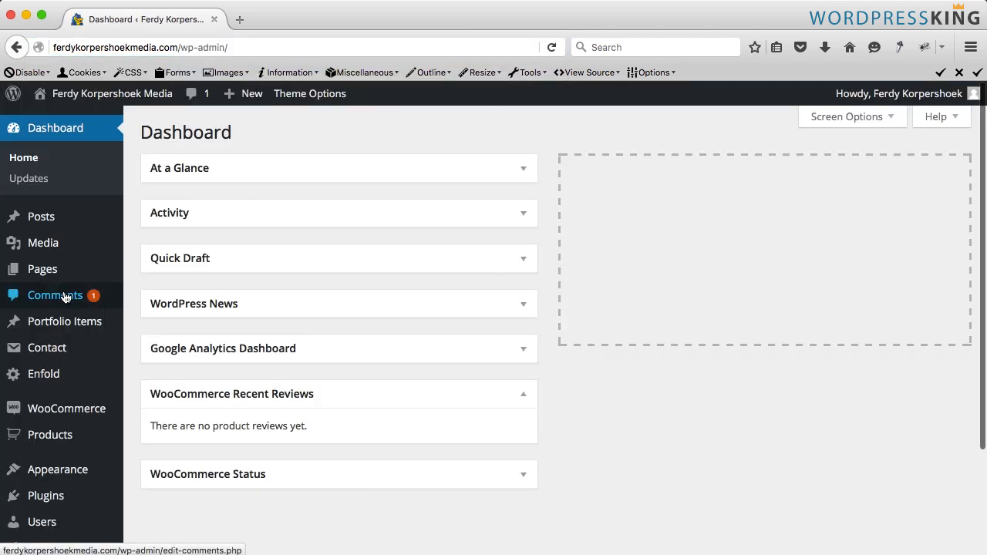
# - Approve the pending T-shirt review in Comments and post a reply thanking the reviewer by name
pyautogui.click(91, 299)
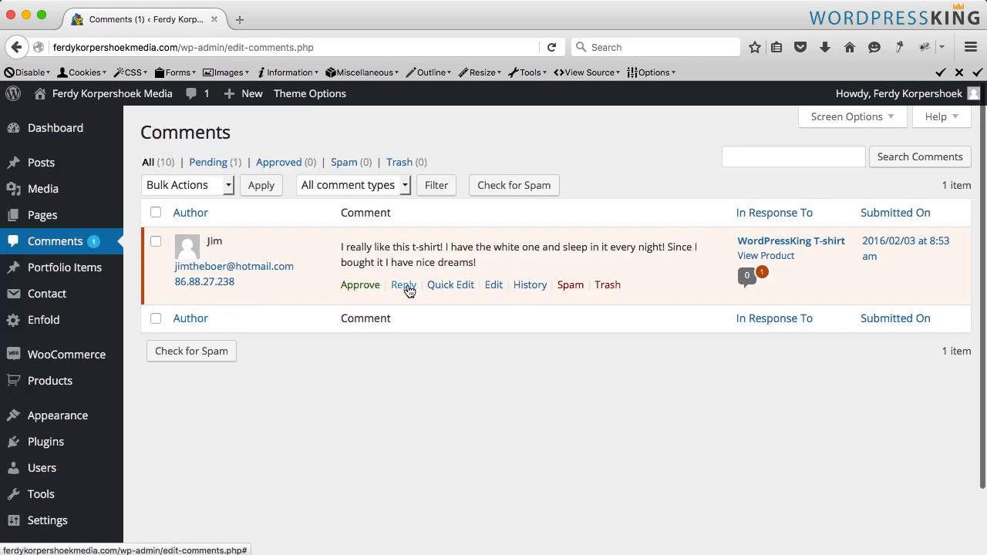
pyautogui.click(360, 287)
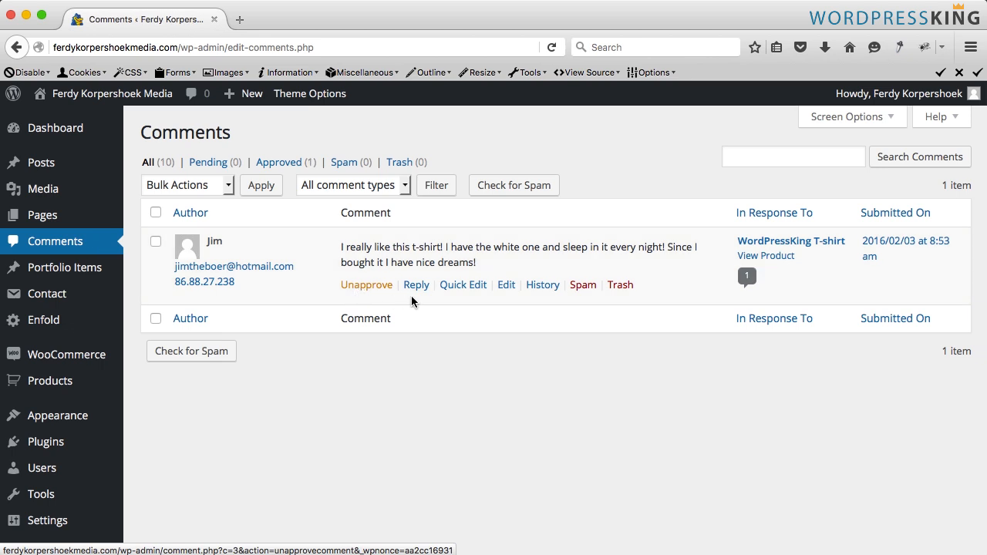
pyautogui.click(417, 287)
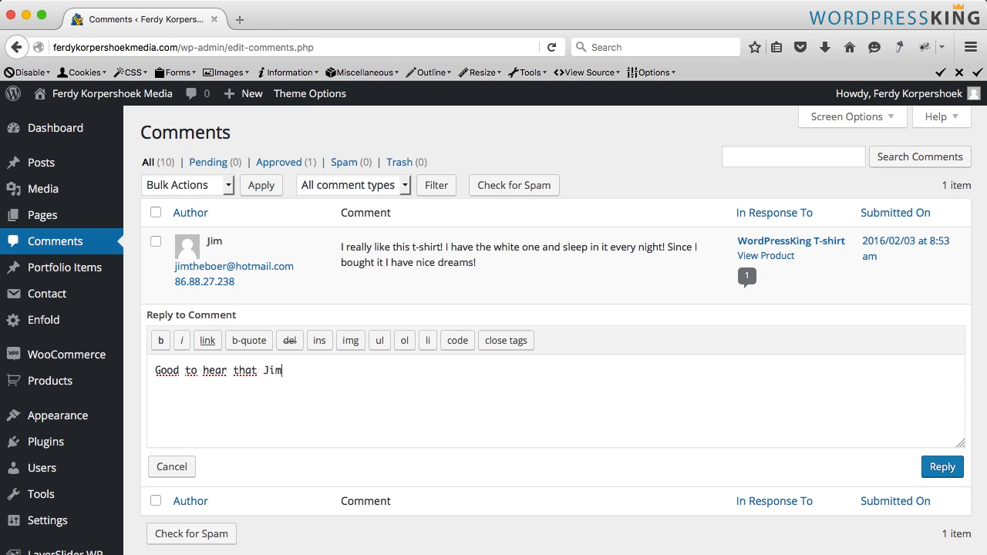
pyautogui.click(939, 468)
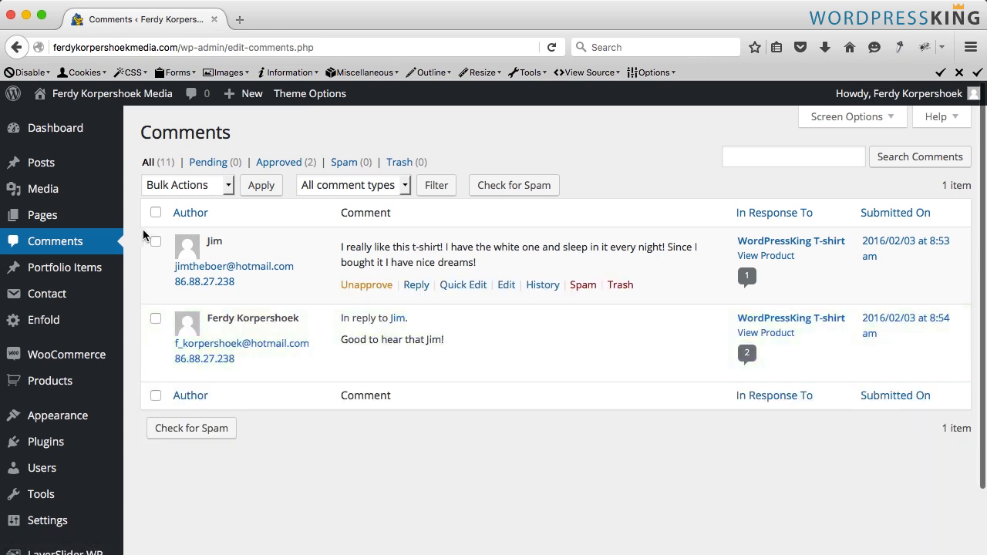
# - Visit the shop's WordPressKing T-shirt page and view its reviews tab with the approved review and reply
pyautogui.click(110, 99)
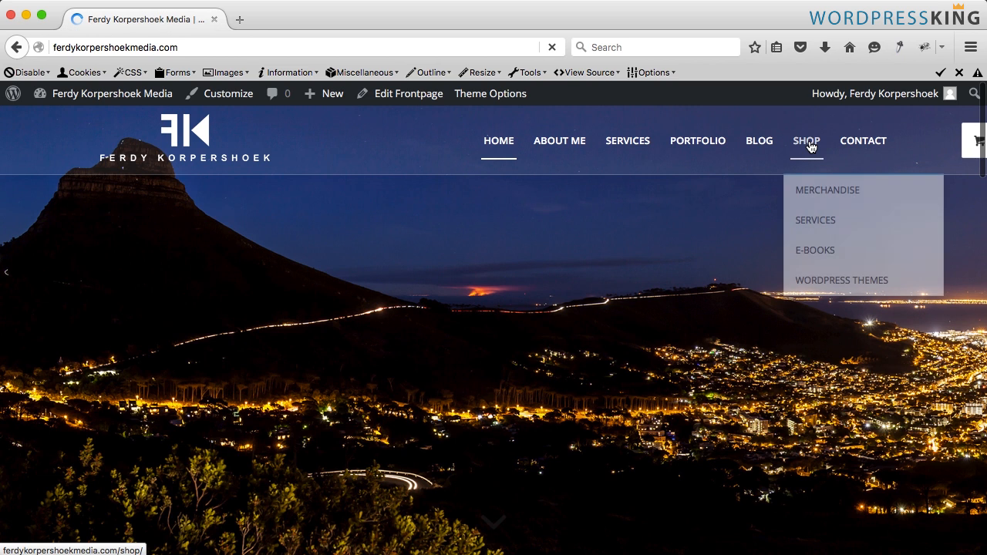
pyautogui.click(809, 146)
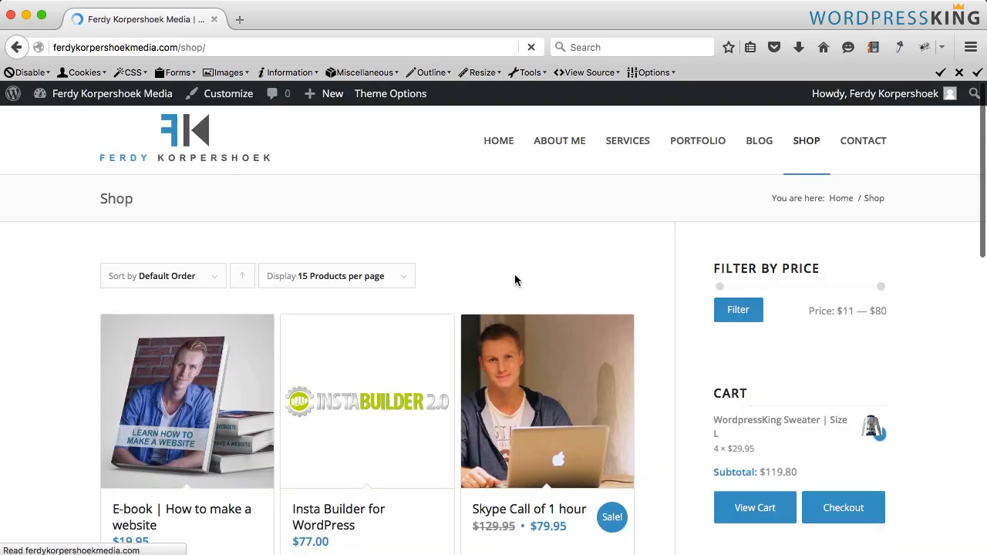
pyautogui.scroll(-5, 516, 281)
pyautogui.click(344, 418)
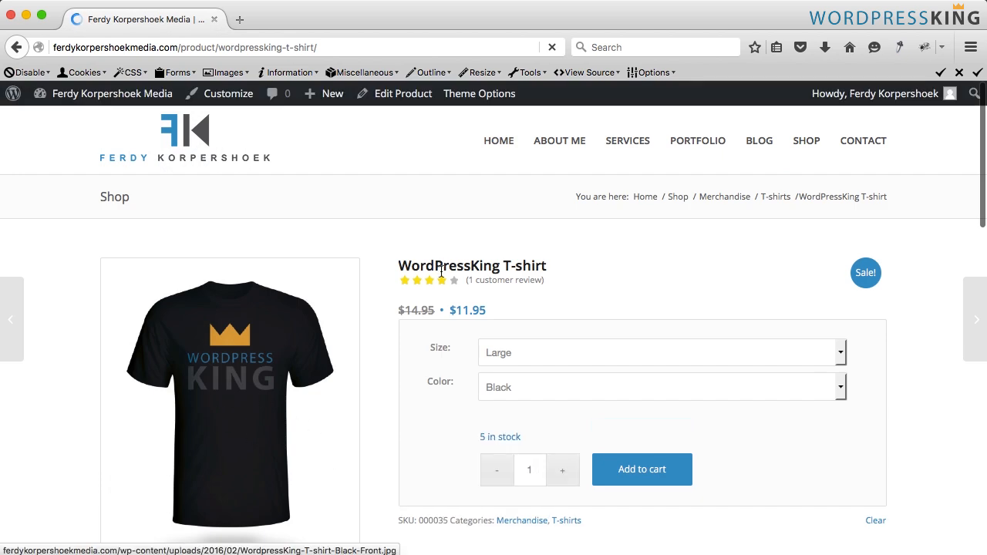
pyautogui.scroll(-5, 664, 266)
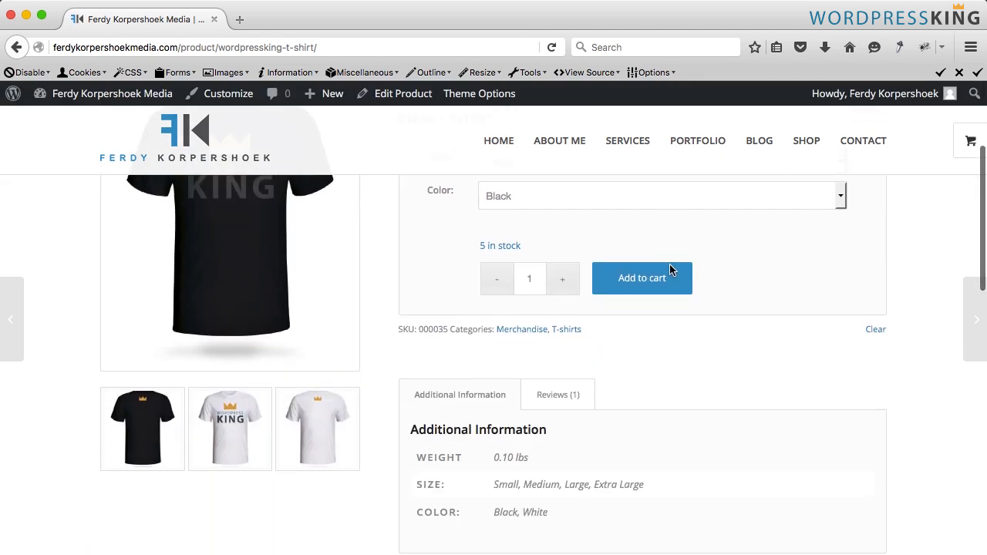
pyautogui.click(567, 346)
pyautogui.scroll(-3, 568, 351)
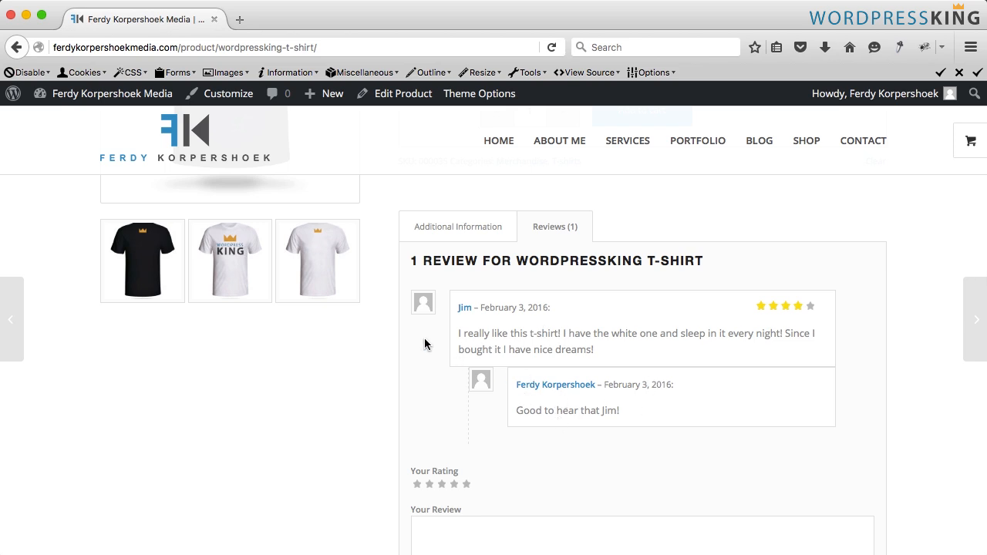
pyautogui.scroll(10, 424, 343)
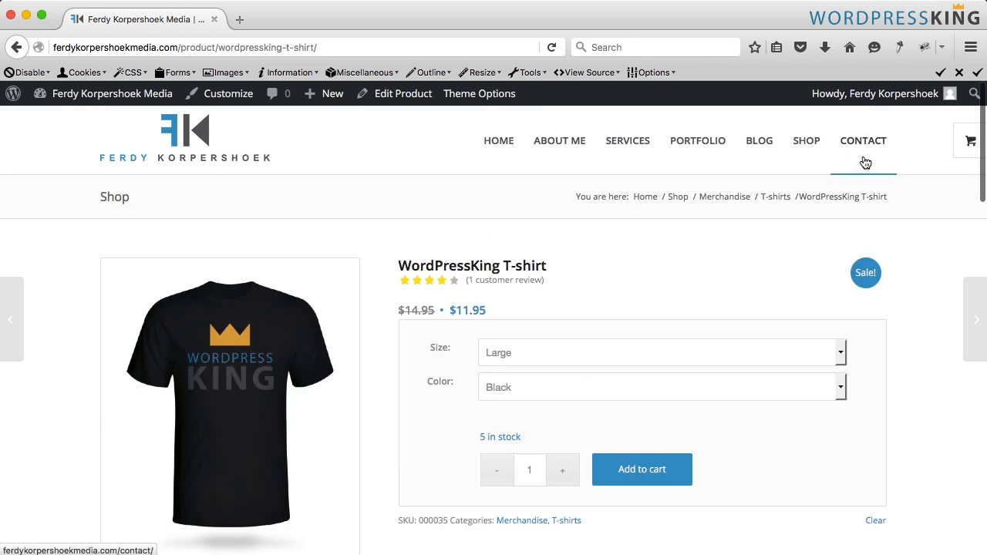
# - Open the checkout page from the cart and view the available payment options
pyautogui.moveTo(969, 148)
pyautogui.click(928, 275)
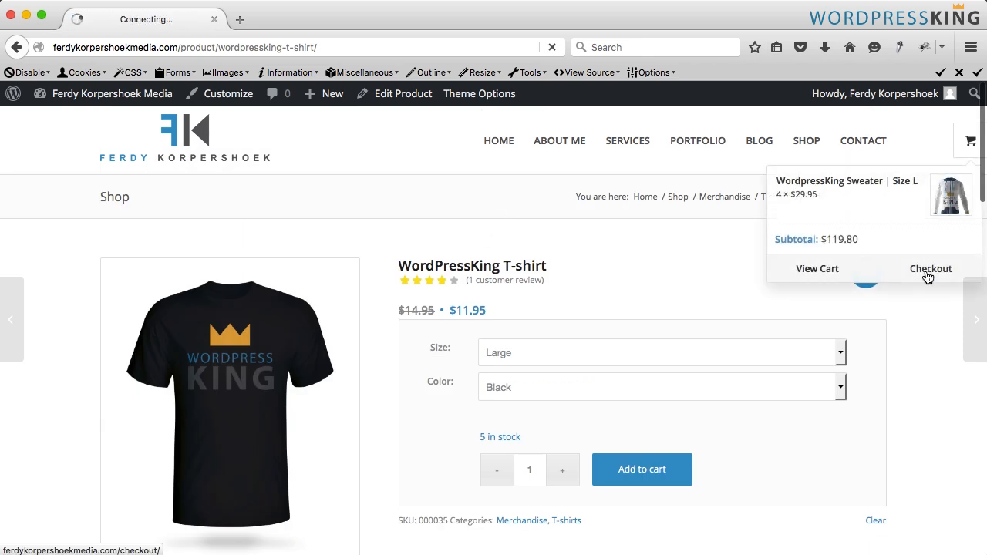
pyautogui.scroll(-10, 500, 280)
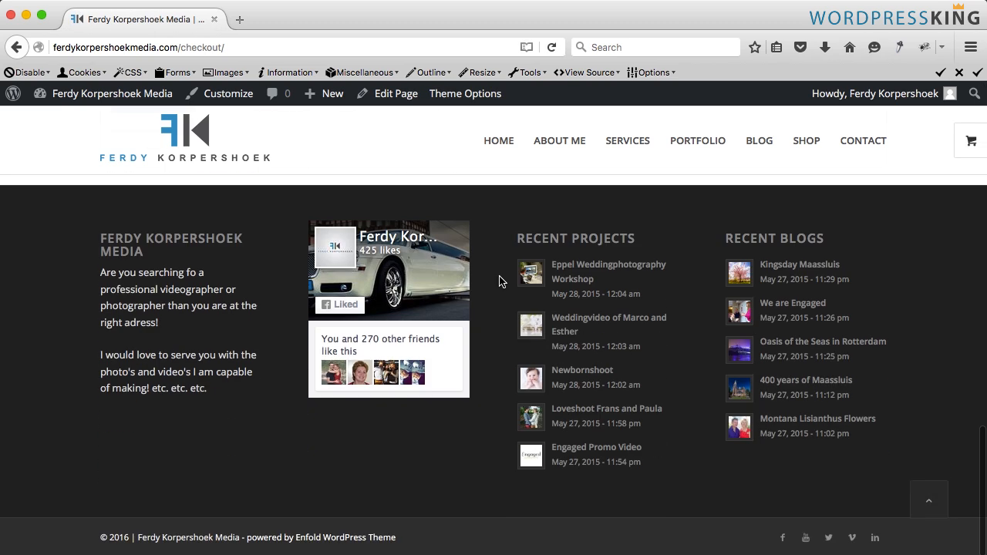
pyautogui.scroll(3, 500, 281)
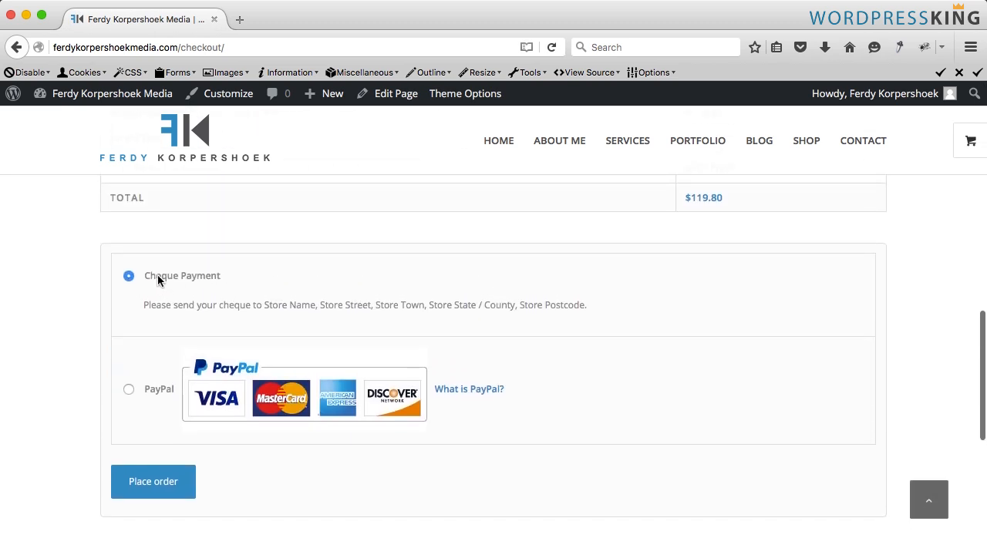
# - In WooCommerce checkout settings, disable the Cheque Payment gateway and save the changes
pyautogui.click(87, 96)
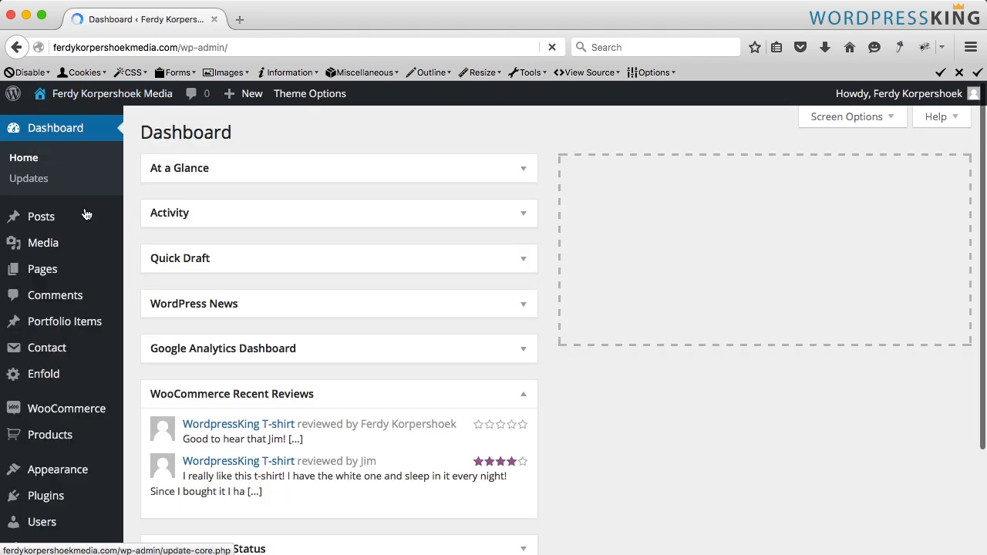
pyautogui.moveTo(87, 270)
pyautogui.scroll(-3, 87, 275)
pyautogui.scroll(-2, 88, 275)
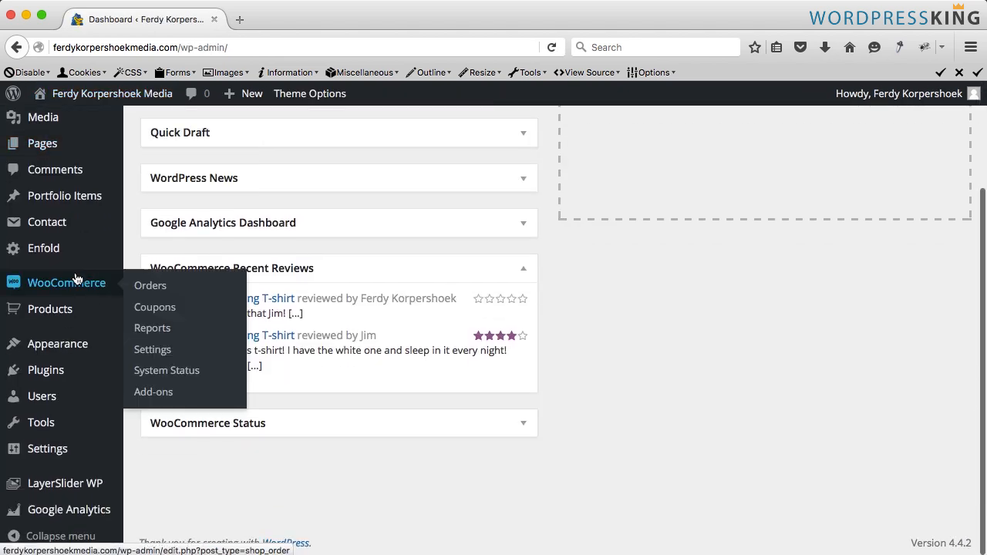
pyautogui.click(159, 350)
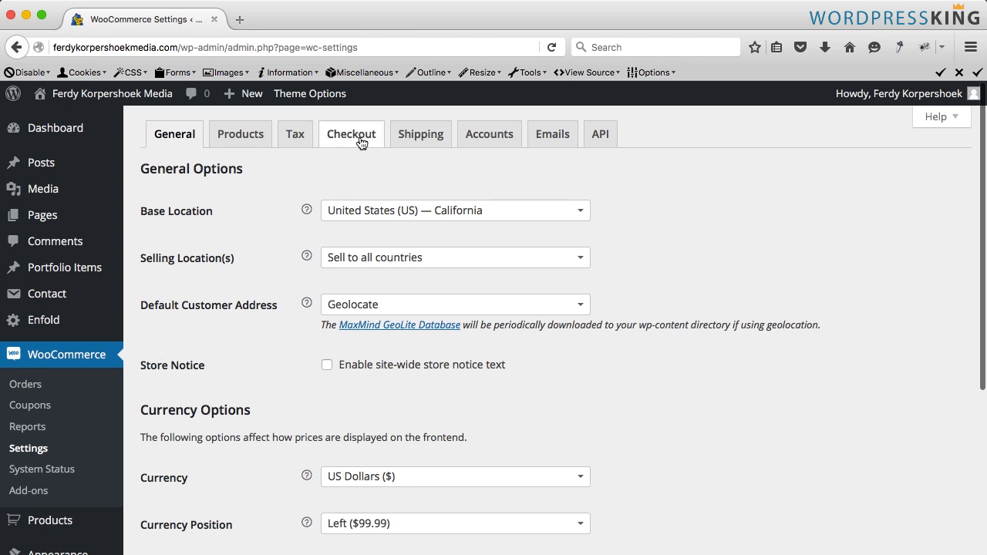
pyautogui.click(360, 142)
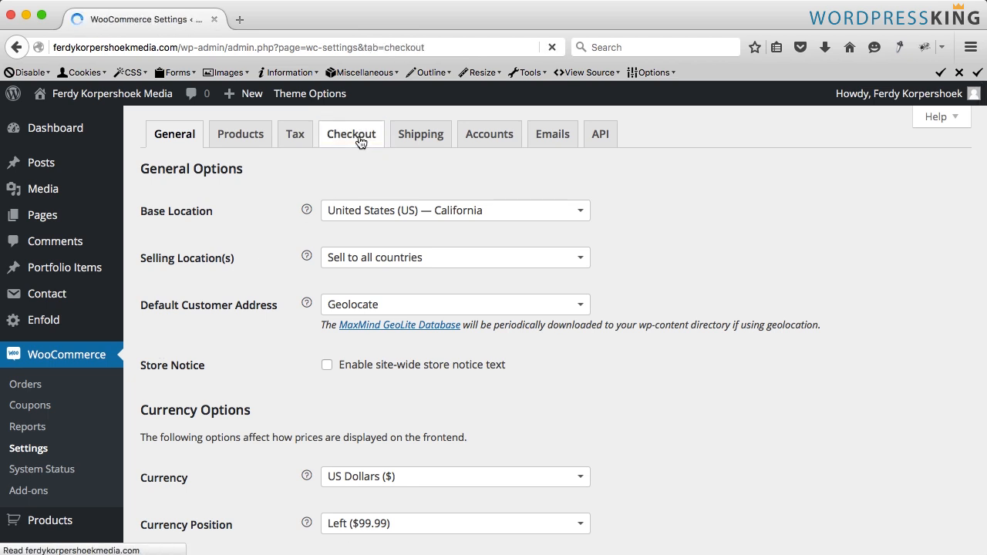
pyautogui.scroll(-5, 294, 346)
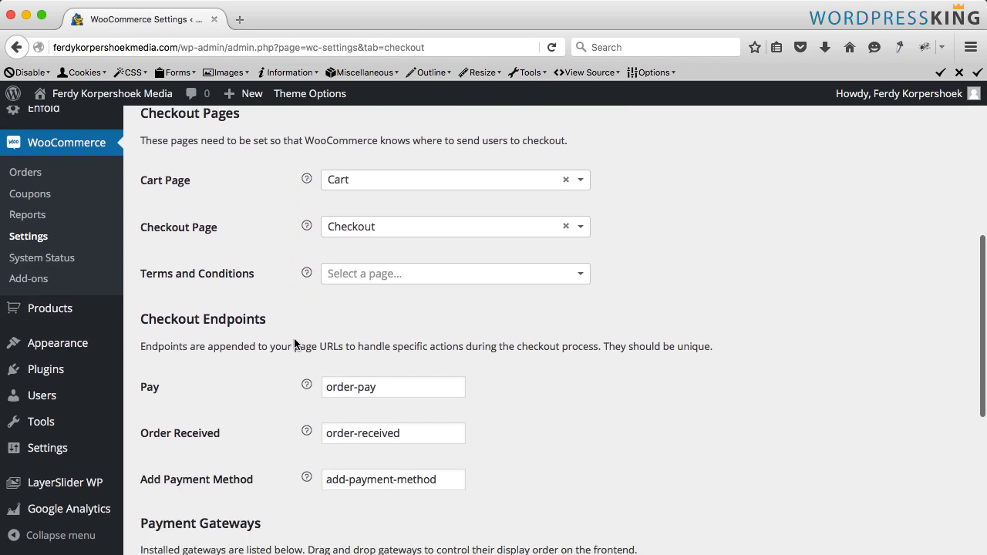
pyautogui.scroll(-8, 294, 344)
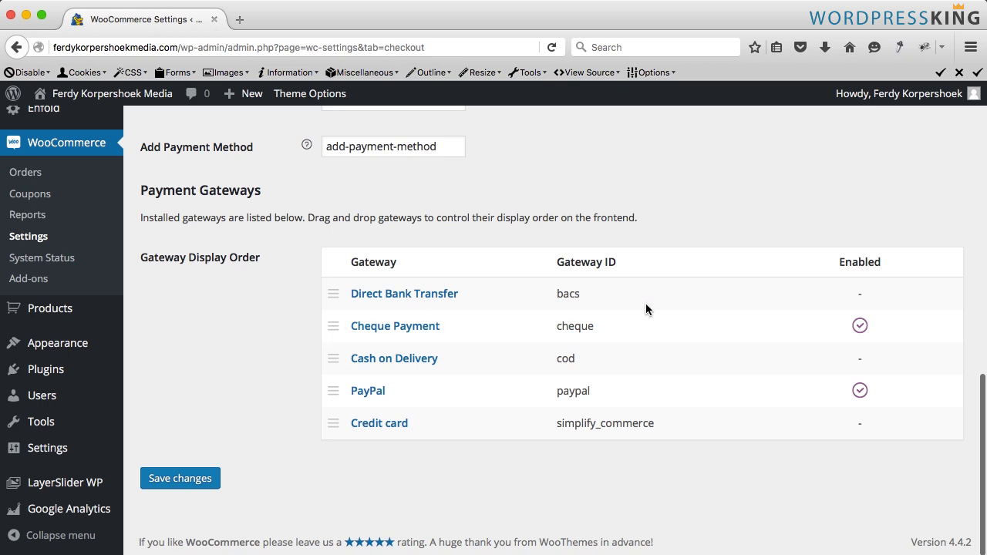
pyautogui.click(383, 330)
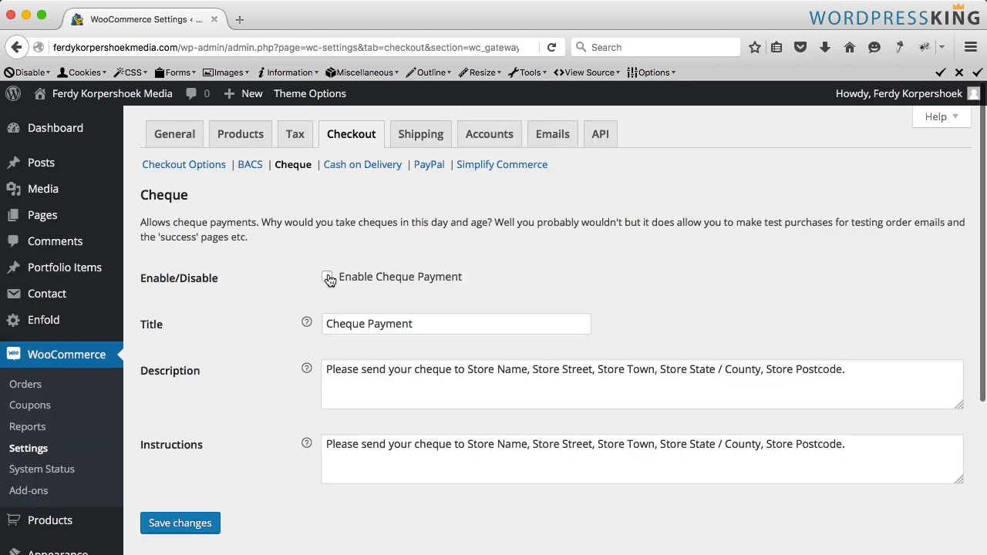
pyautogui.click(178, 522)
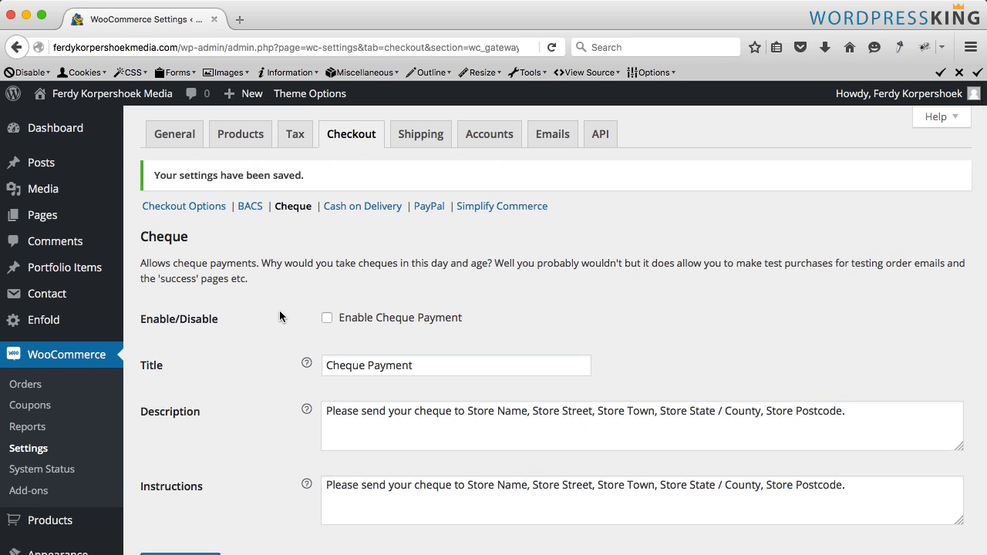
# - Open the PayPal gateway settings and set its title to "PayPal or Creditcard"
pyautogui.click(429, 206)
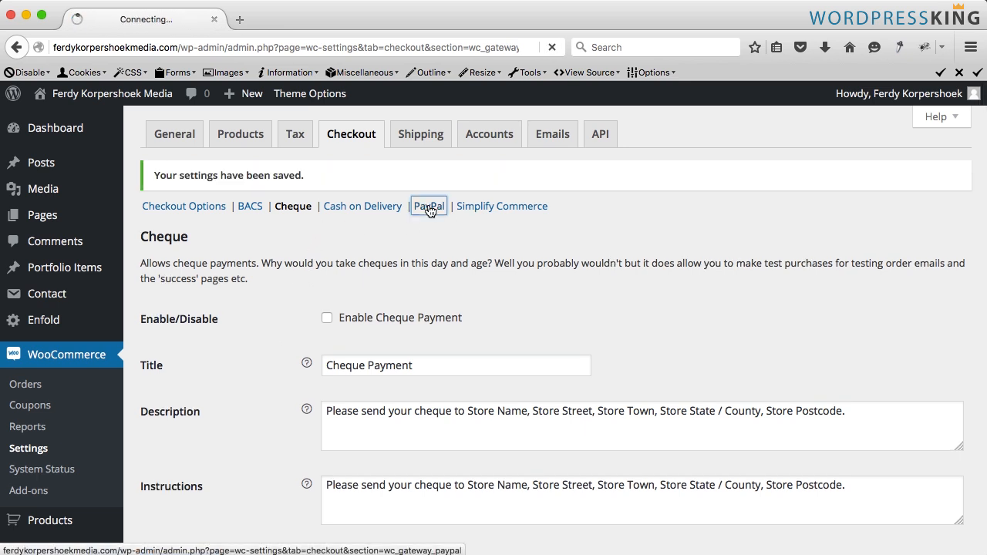
pyautogui.click(397, 316)
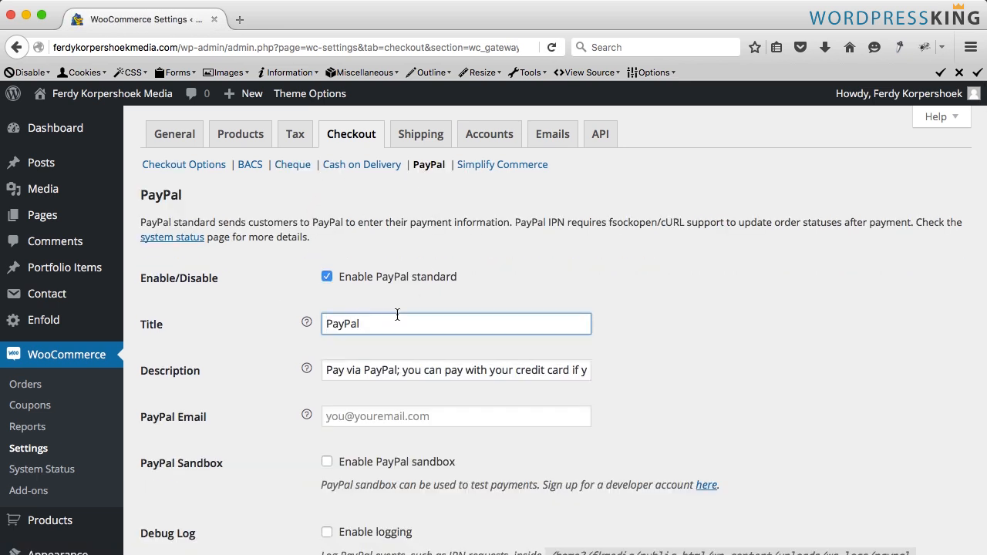
pyautogui.write('or')
pyautogui.press('BackSpace')
pyautogui.press('BackSpace')
pyautogui.press('BackSpace')
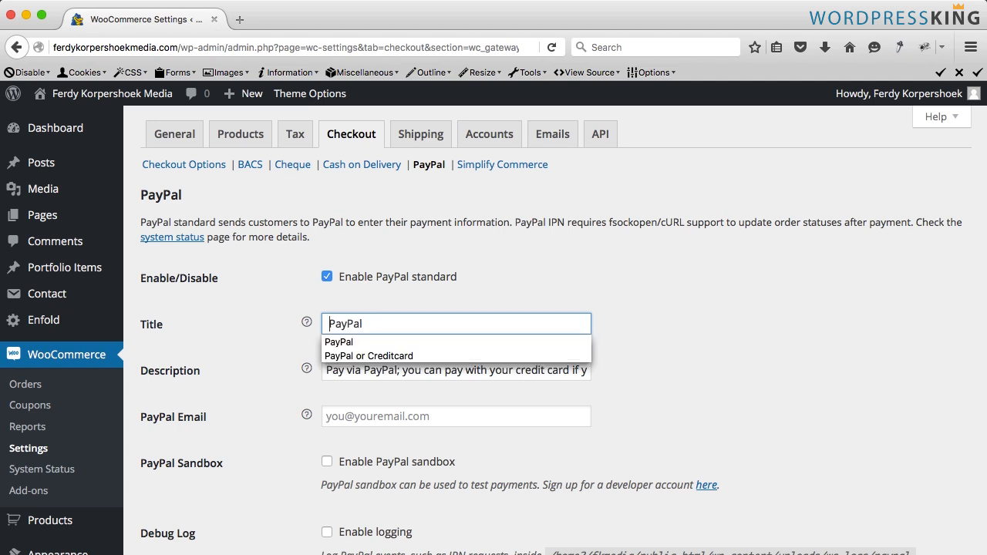
pyautogui.press('BackSpace')
pyautogui.press('Down')
pyautogui.press('Down')
pyautogui.press('Tab')
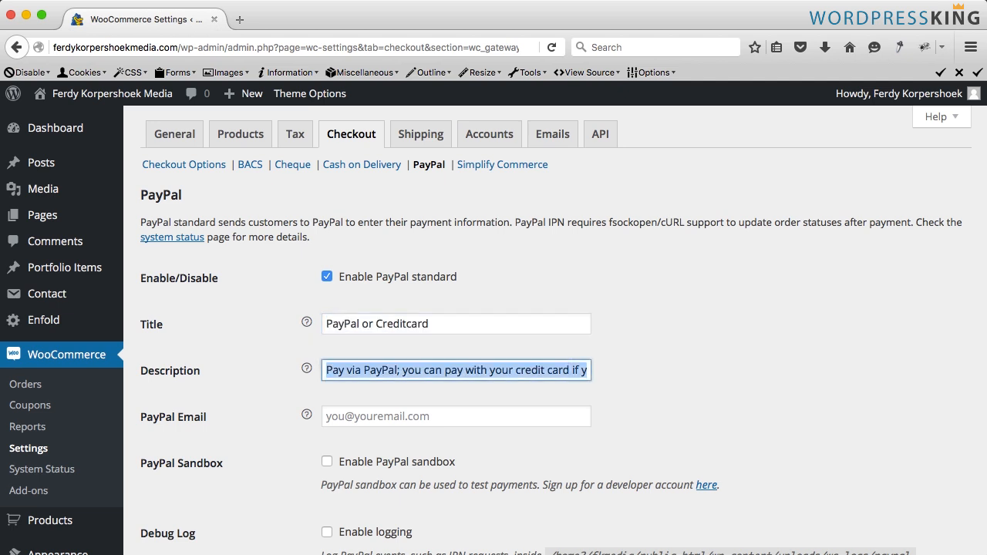
# - Set the PayPal gateway description to "Pay via PayPal or Creditcard"
pyautogui.click(279, 370)
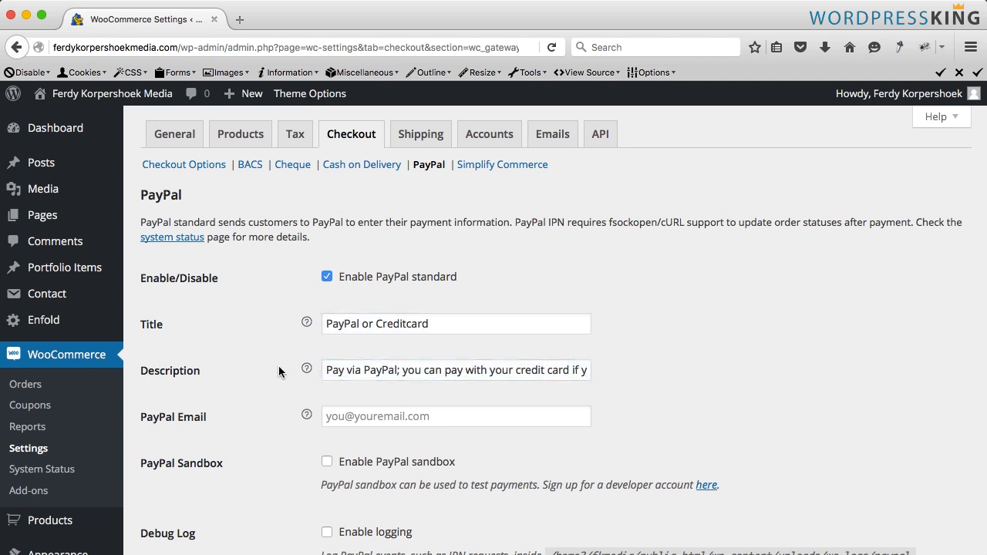
pyautogui.click(396, 370)
pyautogui.write('or C')
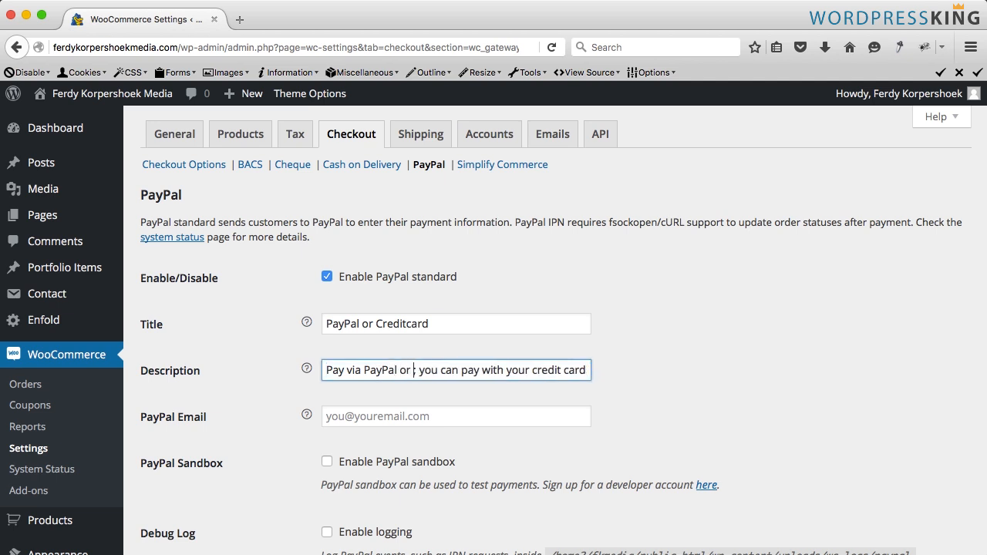
pyautogui.write('reditcard')
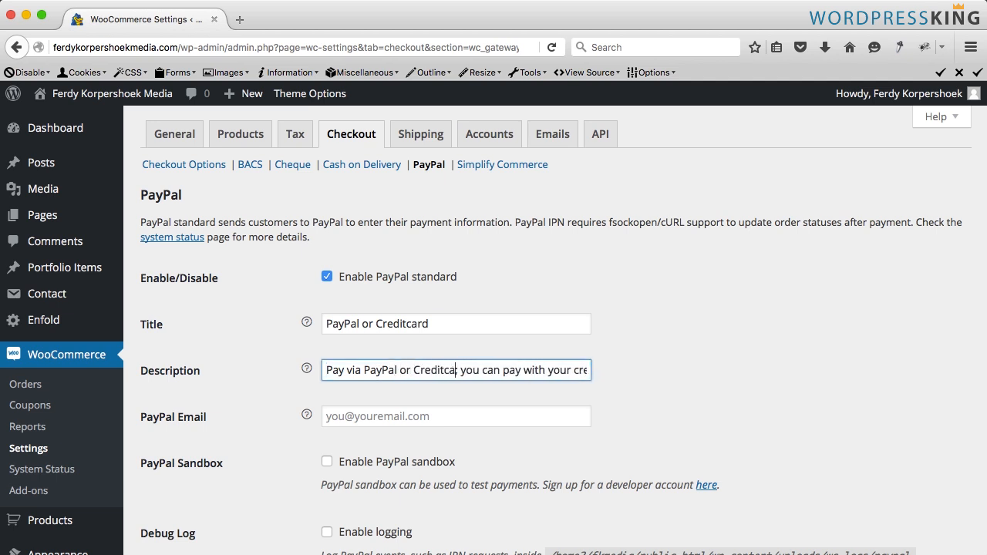
pyautogui.press('Delete')
pyautogui.press('Delete')
pyautogui.press('Delete')
pyautogui.press('Delete')
pyautogui.press('Delete')
pyautogui.press('Delete')
pyautogui.press('Delete')
pyautogui.press('Delete')
pyautogui.press('Delete')
pyautogui.press('Delete')
pyautogui.press('Delete')
pyautogui.press('Delete')
pyautogui.press('Delete')
pyautogui.press('Delete')
pyautogui.press('Delete')
pyautogui.press('Delete')
pyautogui.press('Delete')
pyautogui.press('Delete')
pyautogui.press('Delete')
pyautogui.press('Delete')
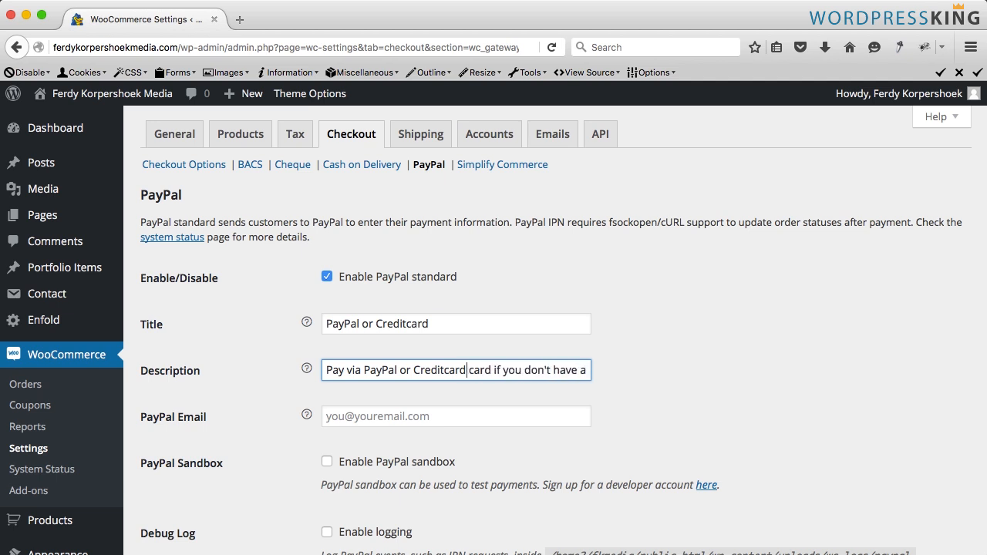
pyautogui.hotkey('shift', 'End')
pyautogui.press('Delete')
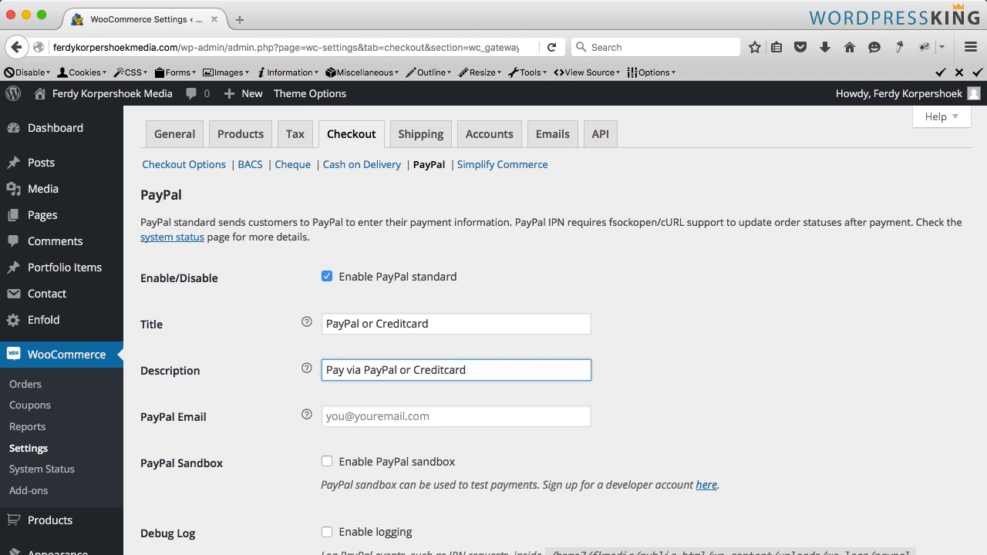
# - Fill in the PayPal account e-mail address in the PayPal gateway settings
pyautogui.click(454, 417)
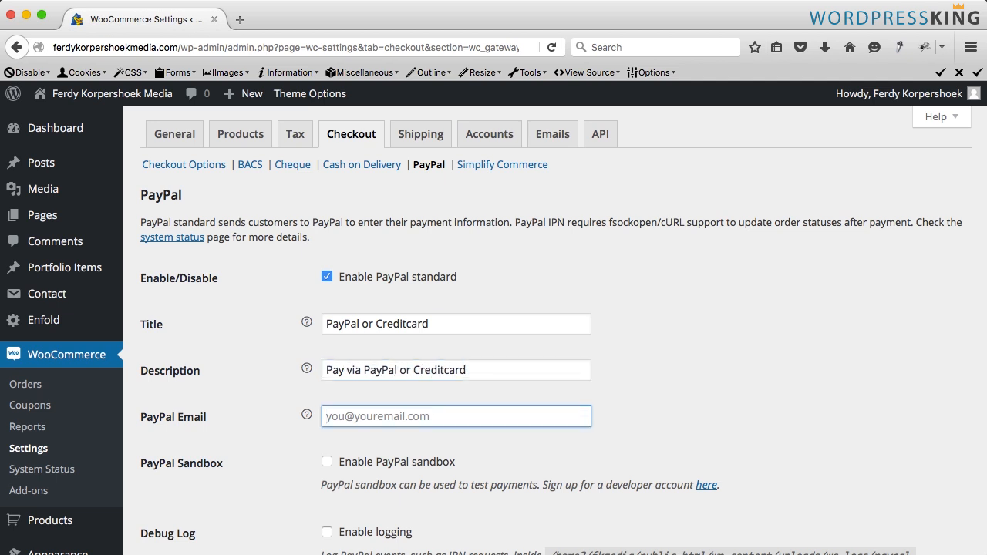
pyautogui.write('f_kor')
pyautogui.press('Down')
pyautogui.press('Tab')
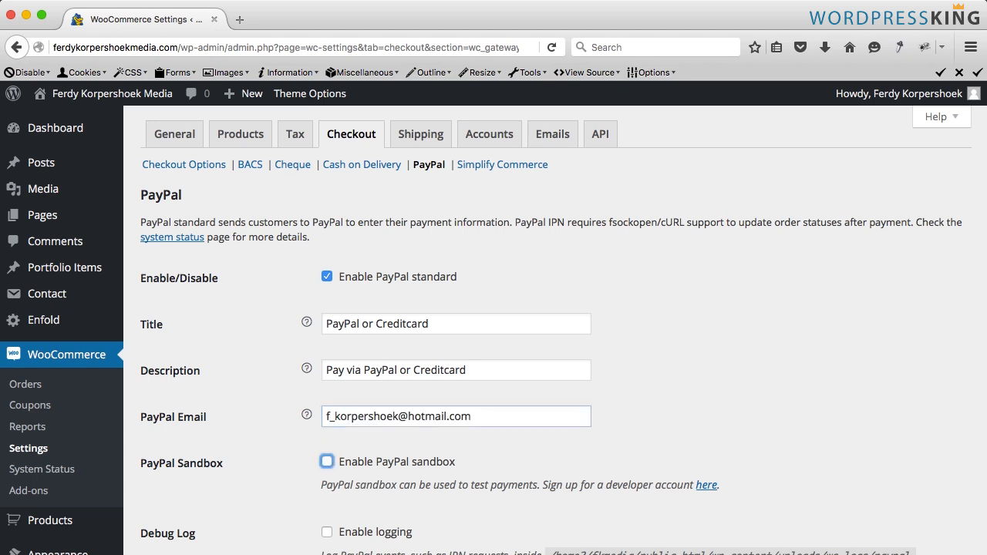
pyautogui.hotkey('shift', 'Tab')
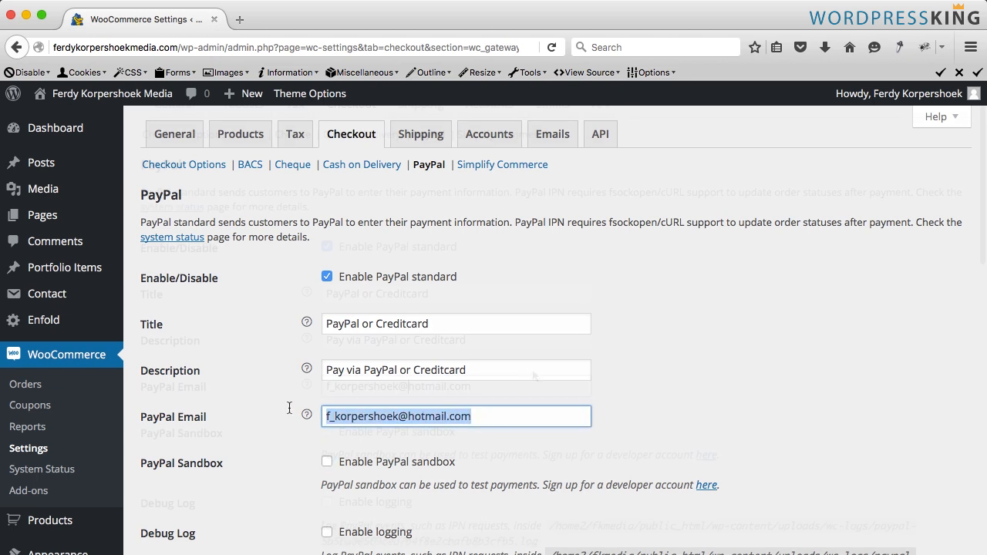
# - Save the updated PayPal gateway settings
pyautogui.scroll(-1, 286, 407)
pyautogui.click(466, 385)
pyautogui.moveTo(492, 386); pyautogui.dragTo(301, 384)
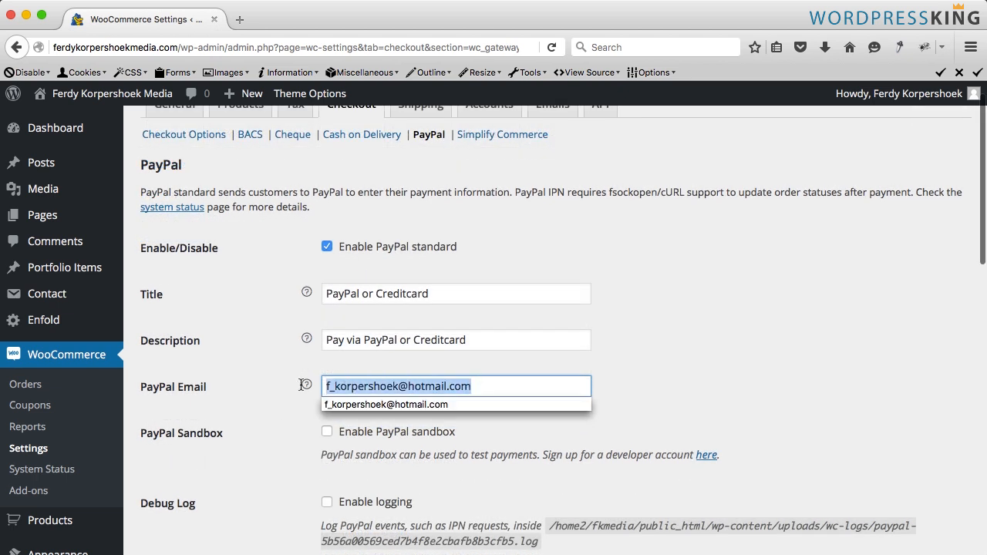
pyautogui.click(493, 385)
pyautogui.click(485, 385)
pyautogui.scroll(-10, 457, 388)
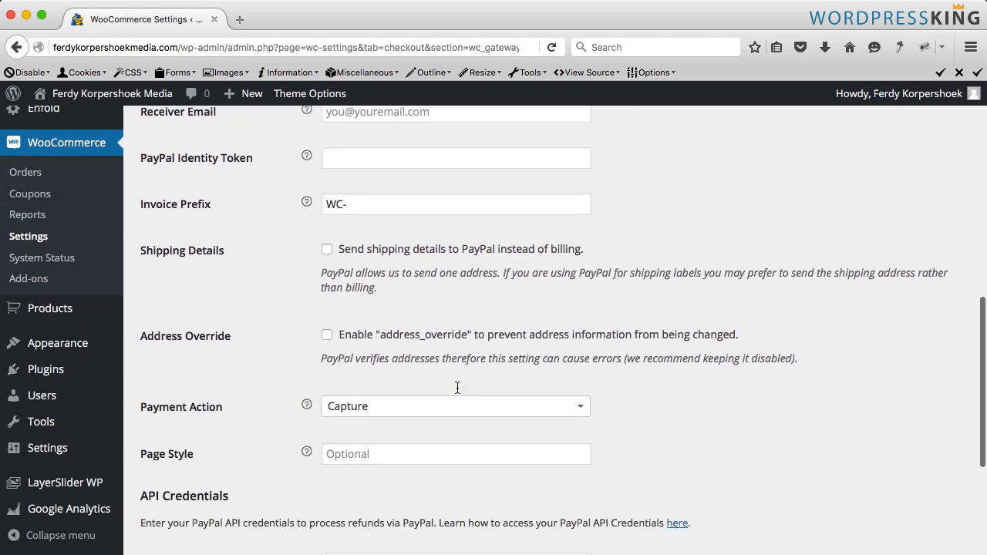
pyautogui.scroll(-5, 457, 388)
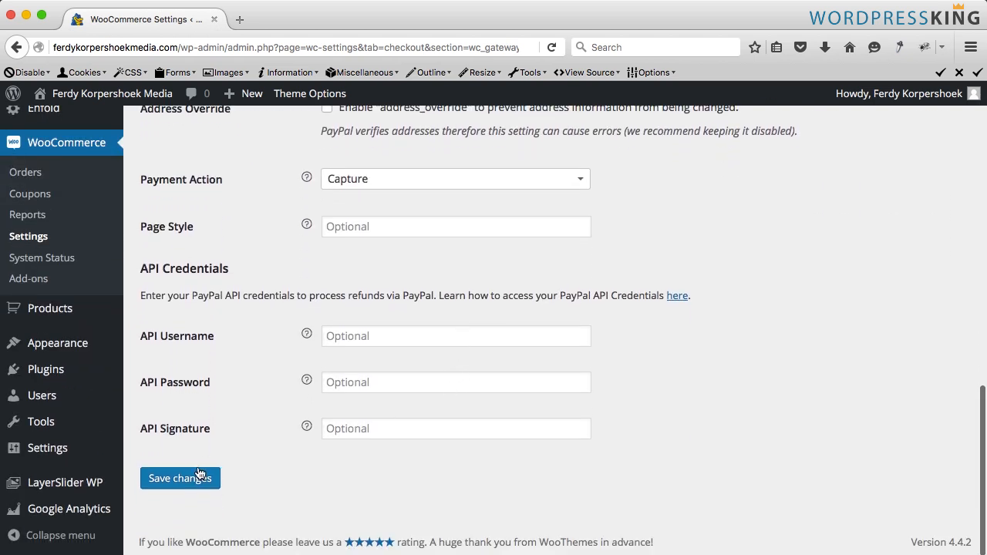
pyautogui.click(197, 477)
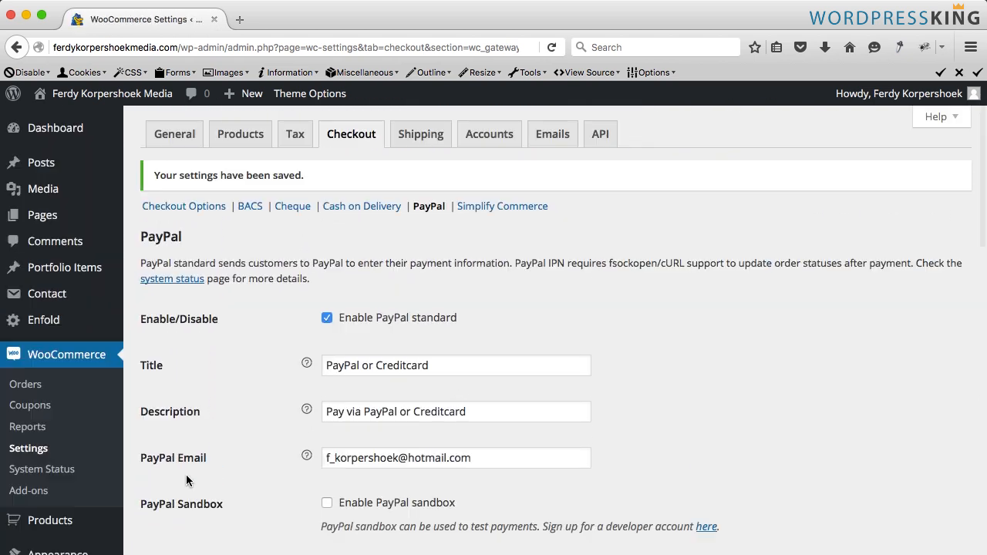
# - Open the shop's front end in a new tab and go to checkout from the mini cart
pyautogui.keyDown('super'); pyautogui.click(133, 96); pyautogui.keyUp('super')
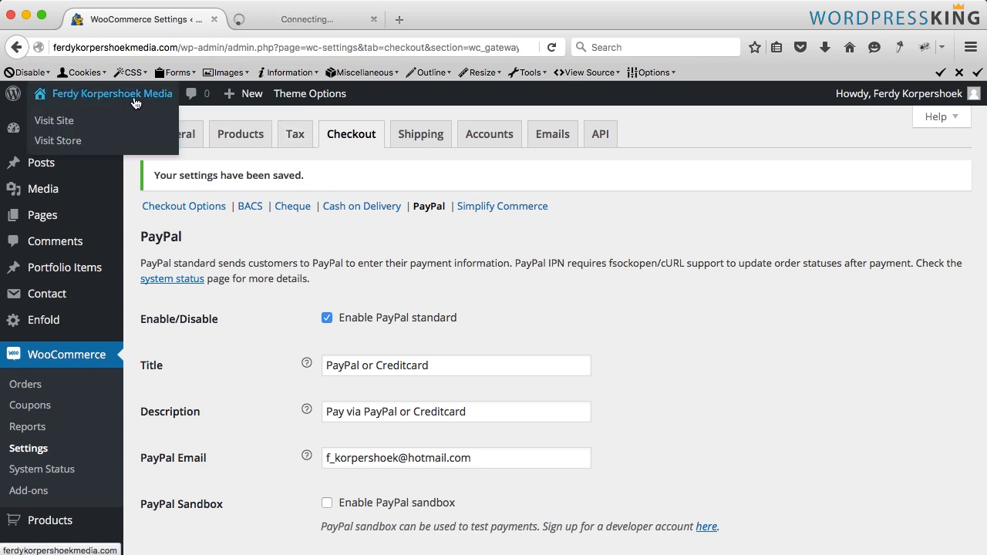
pyautogui.click(292, 21)
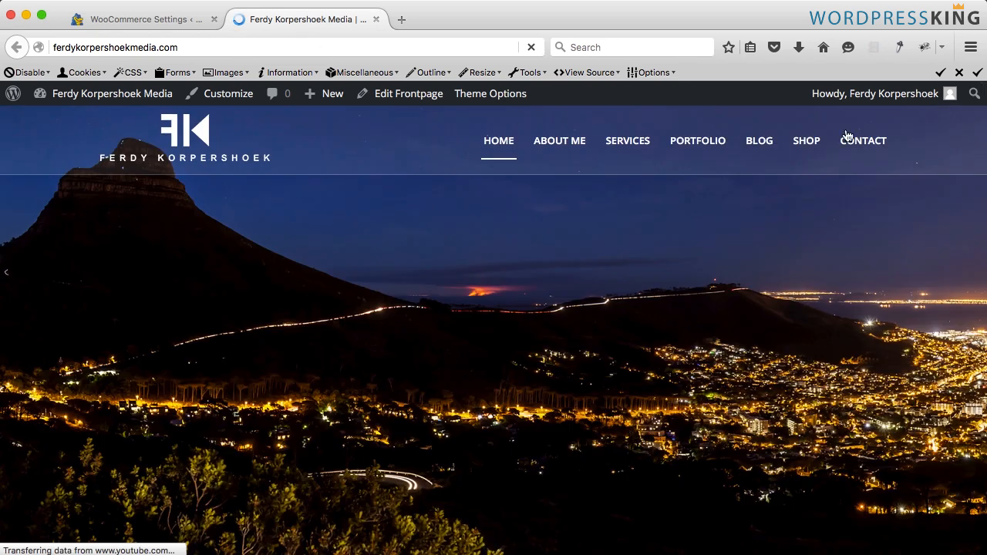
pyautogui.moveTo(969, 140)
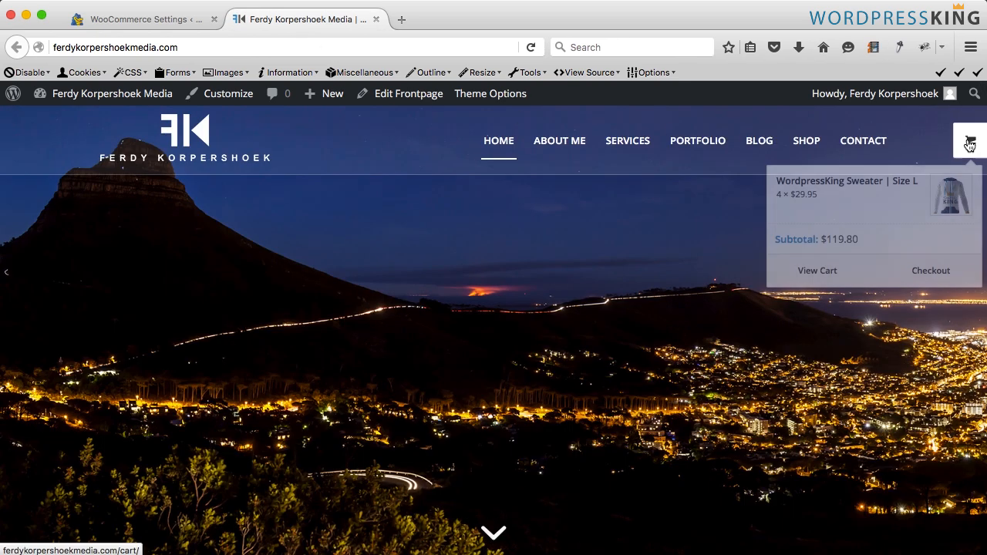
pyautogui.click(938, 272)
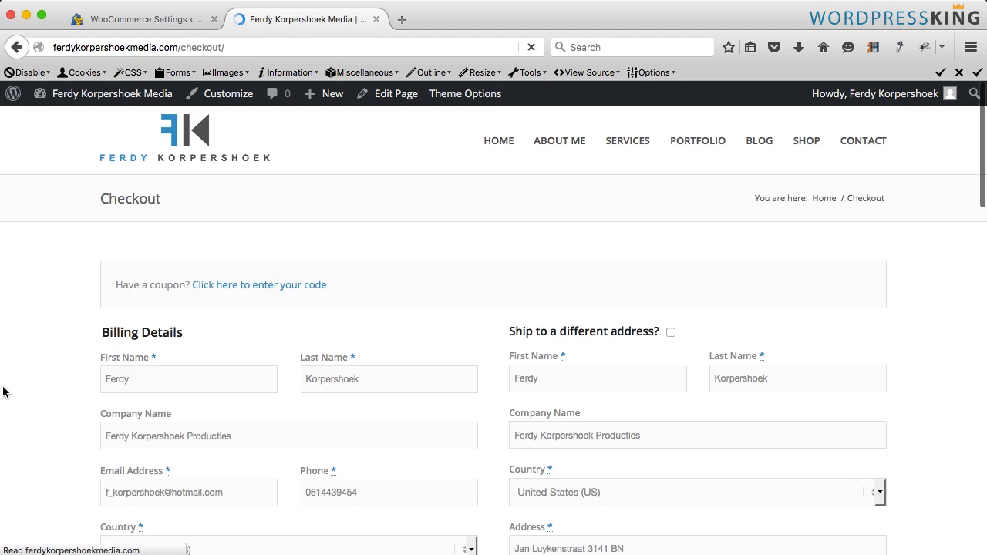
# - Review the PayPal or Creditcard payment option on the checkout page and proceed to PayPal
pyautogui.scroll(-8, 216, 368)
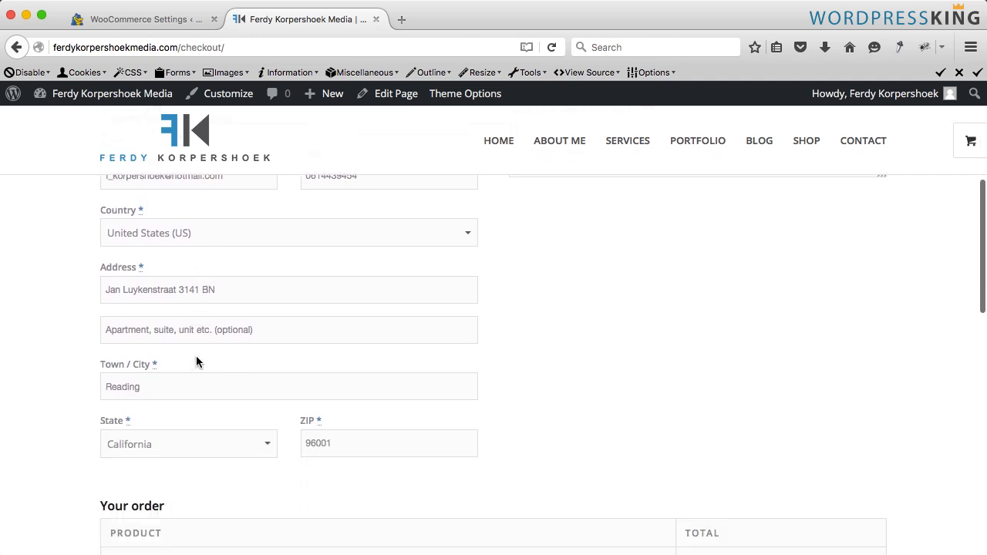
pyautogui.scroll(-7, 197, 363)
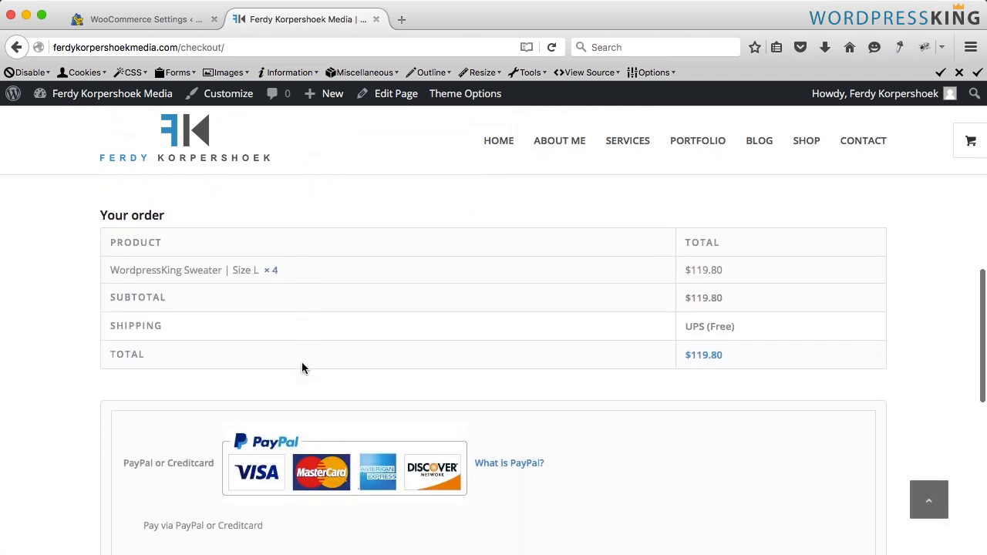
pyautogui.scroll(-3, 302, 369)
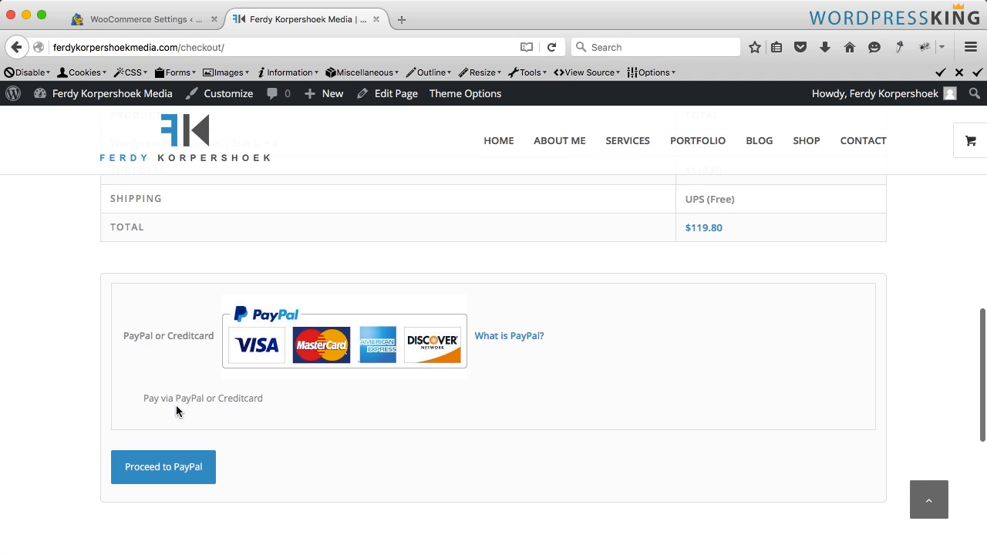
pyautogui.scroll(-2, 174, 409)
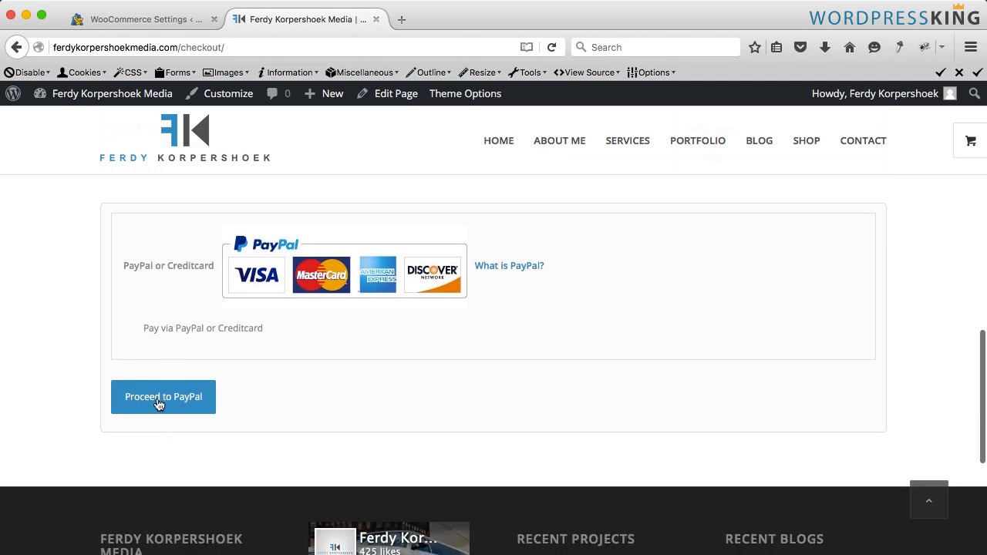
pyautogui.click(157, 401)
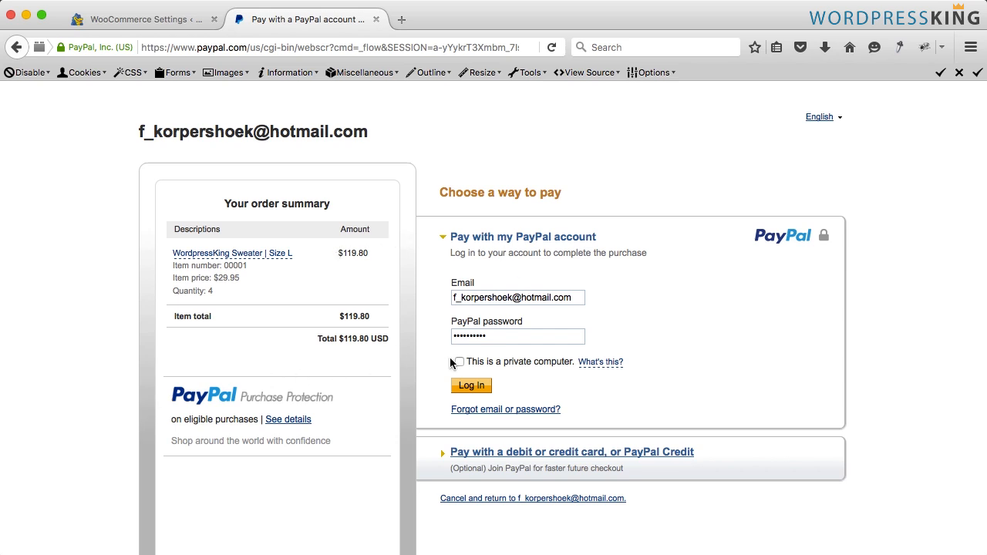
# - On the PayPal page, expand the option to pay with a debit or credit card and examine its form
pyautogui.scroll(-1, 471, 391)
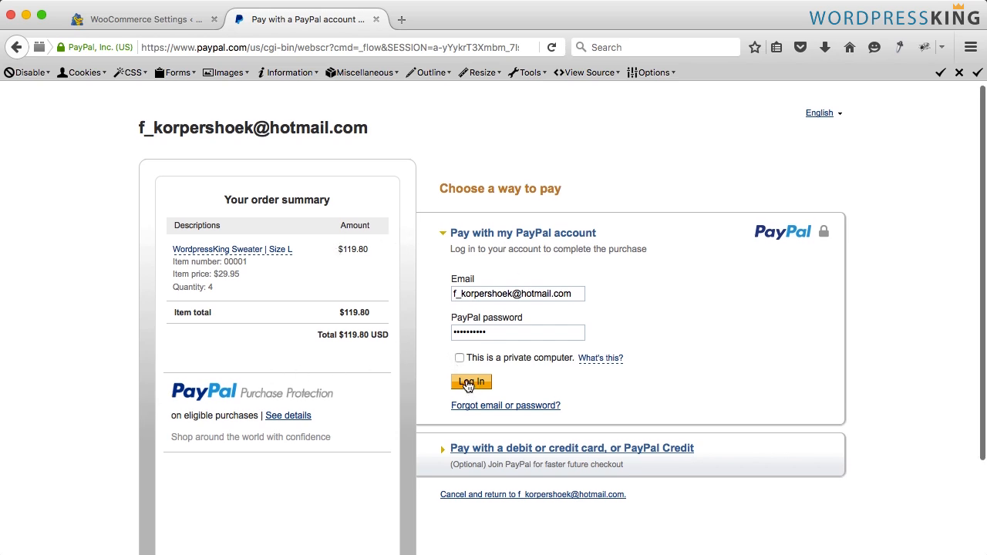
pyautogui.click(468, 382)
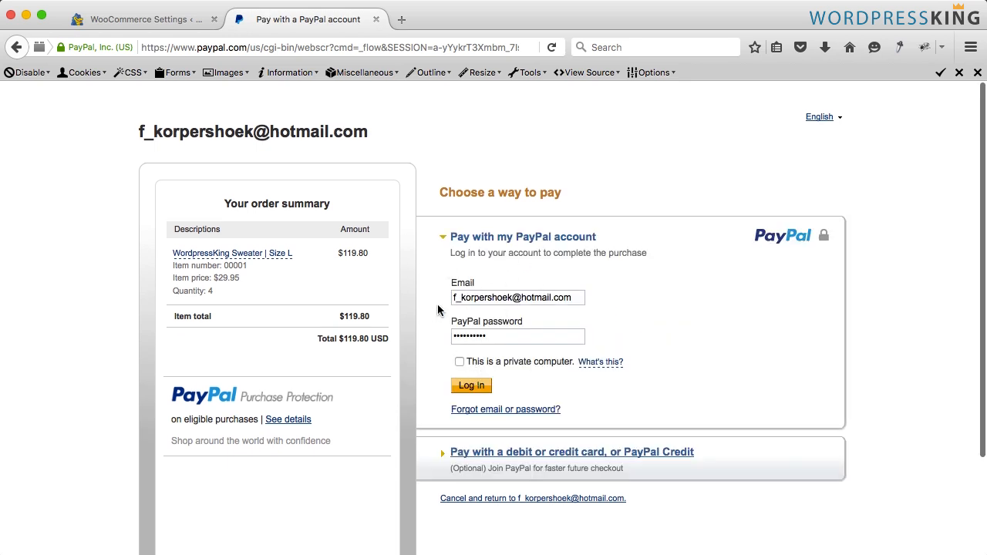
pyautogui.click(464, 455)
pyautogui.scroll(-5, 523, 336)
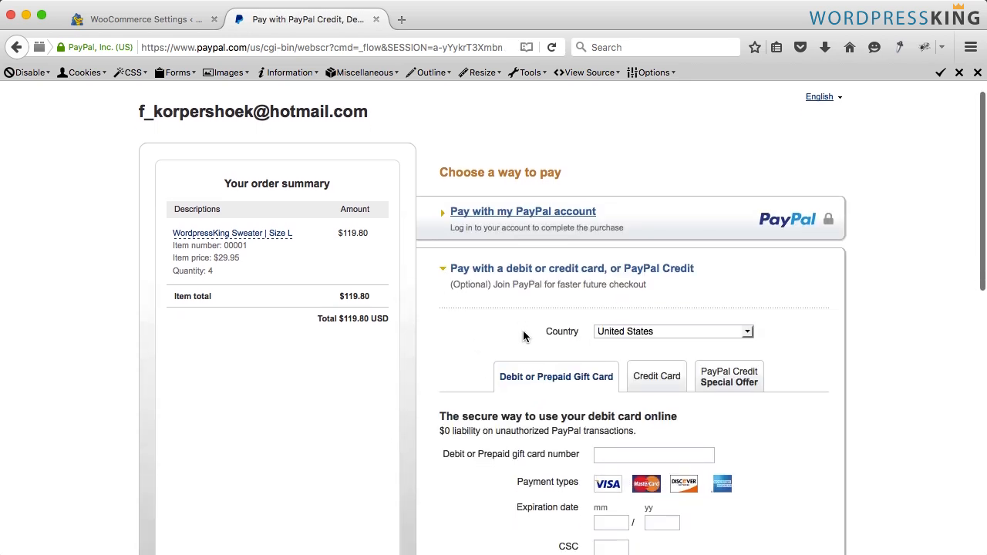
pyautogui.scroll(5, 524, 337)
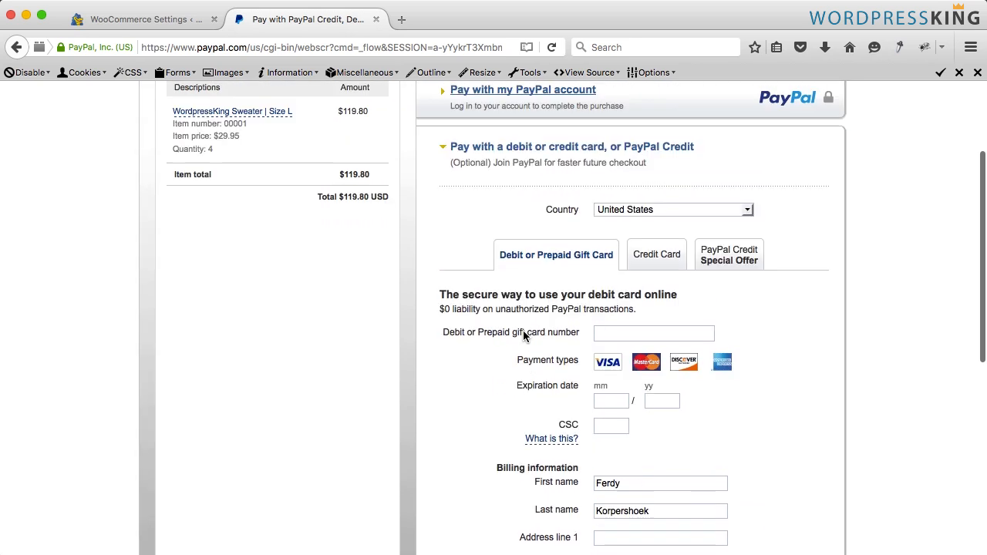